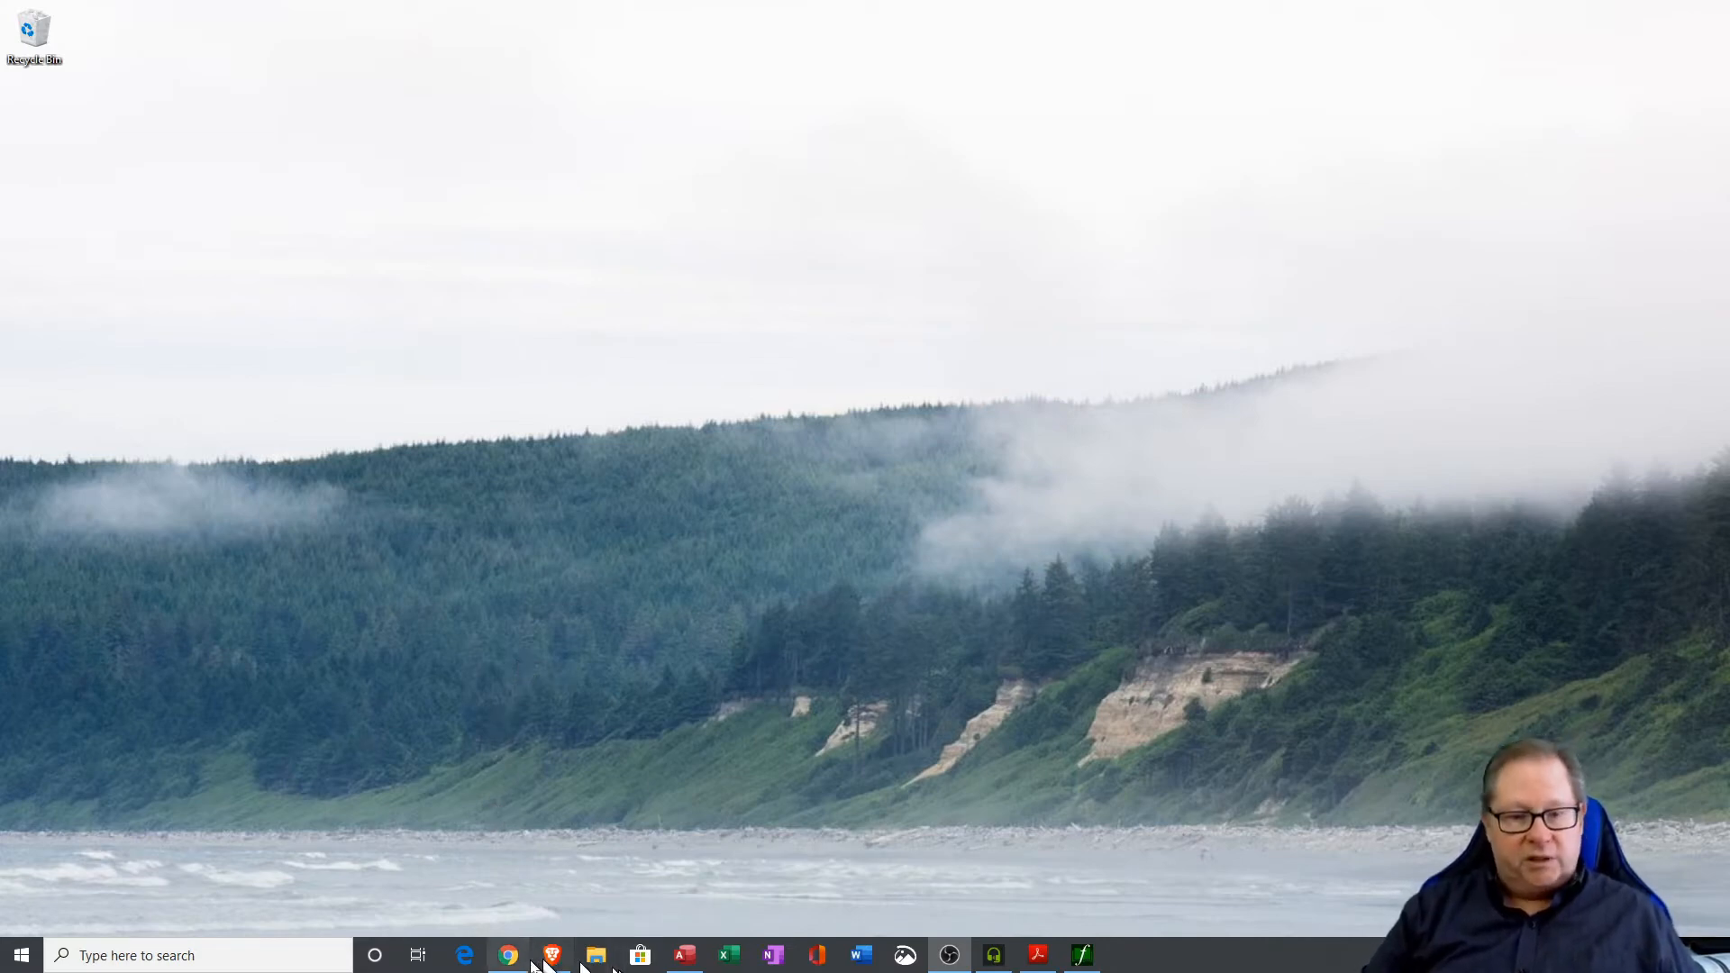
# Open the database and the Copy Of LeadList table to review its company records, then close the table.
pyautogui.click(684, 959)
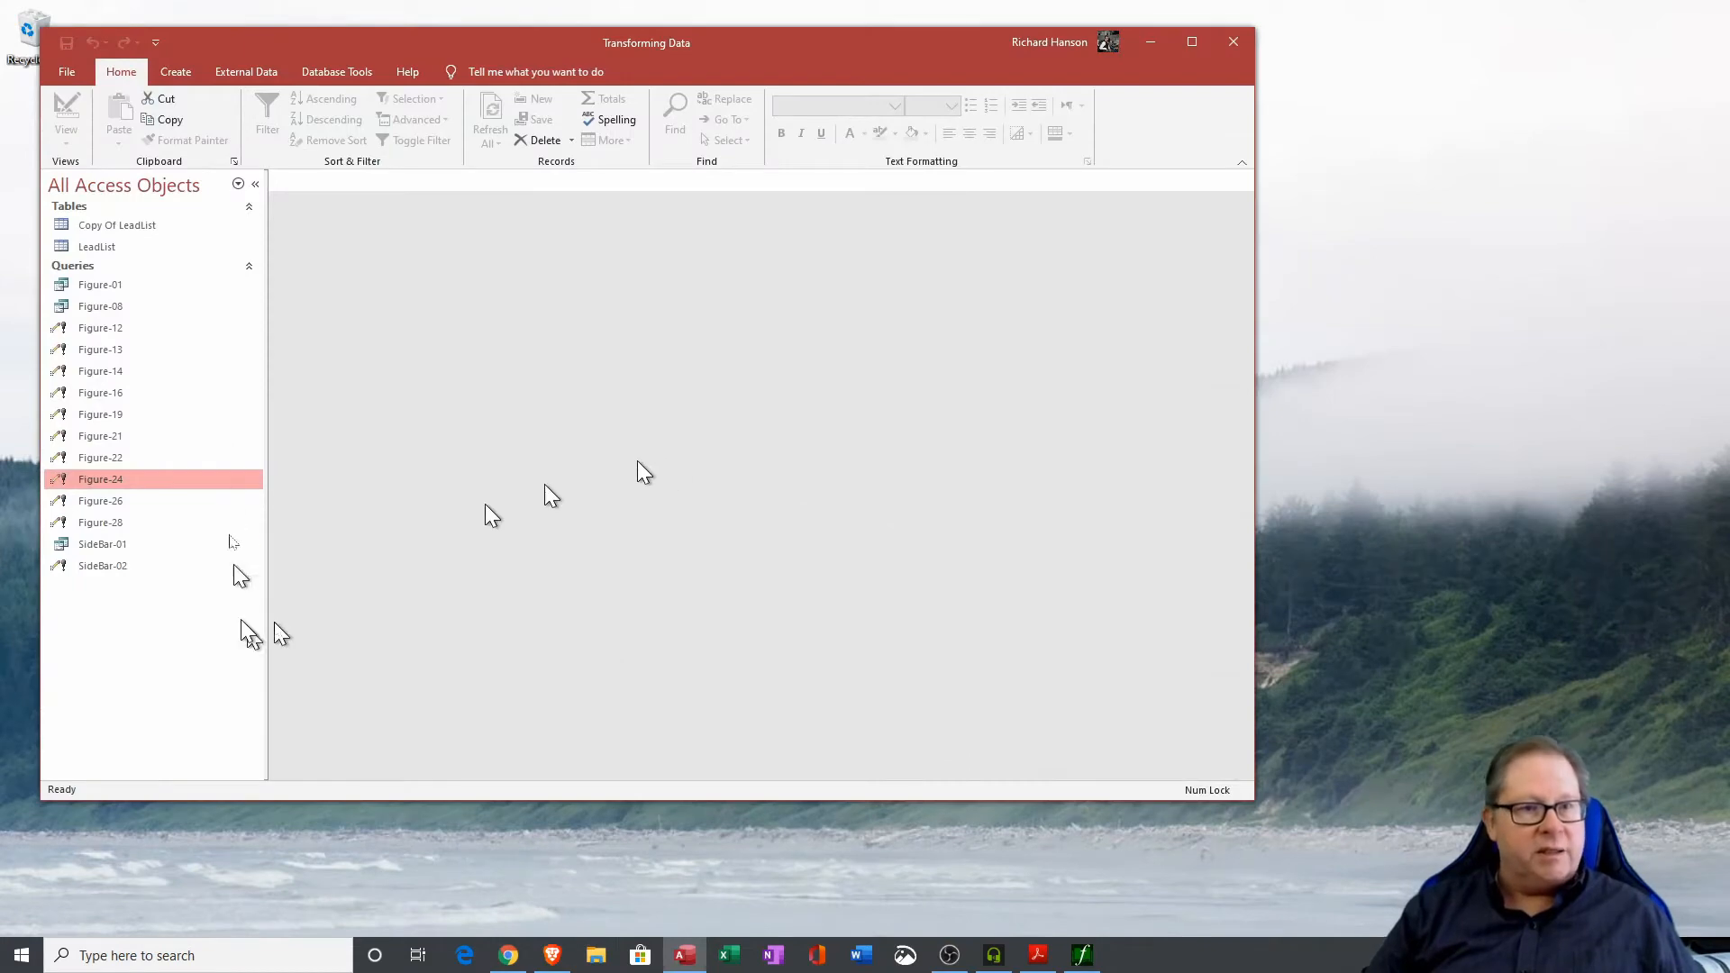
pyautogui.click(110, 226)
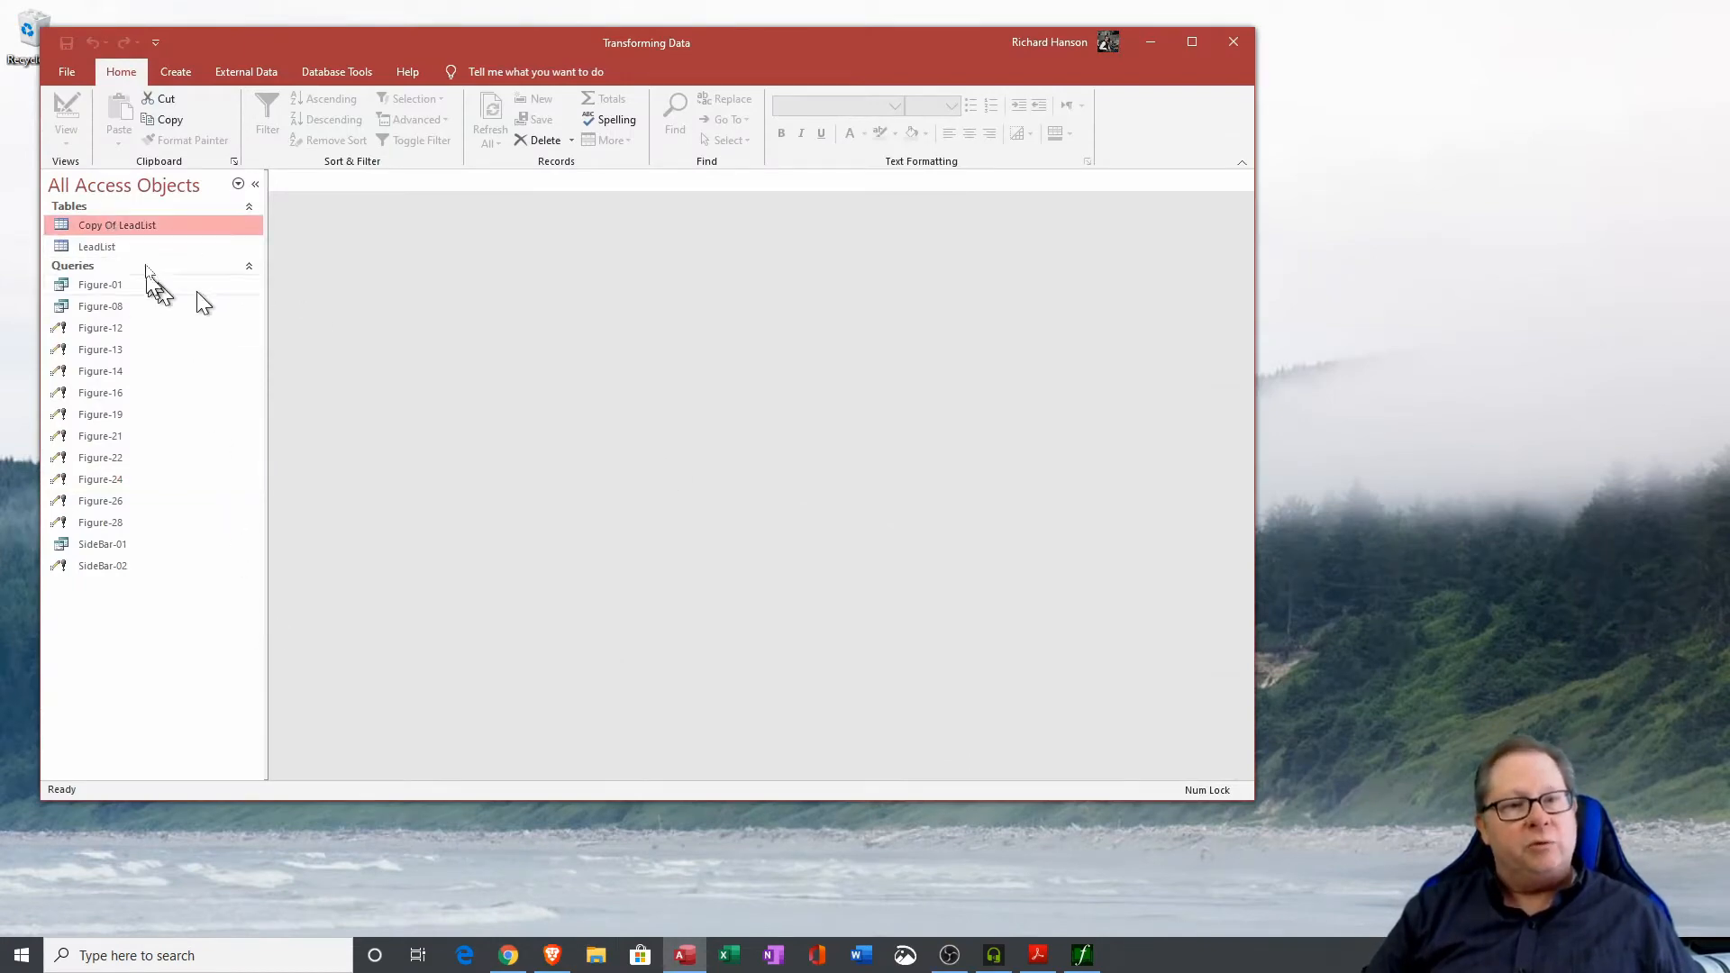
pyautogui.doubleClick(127, 227)
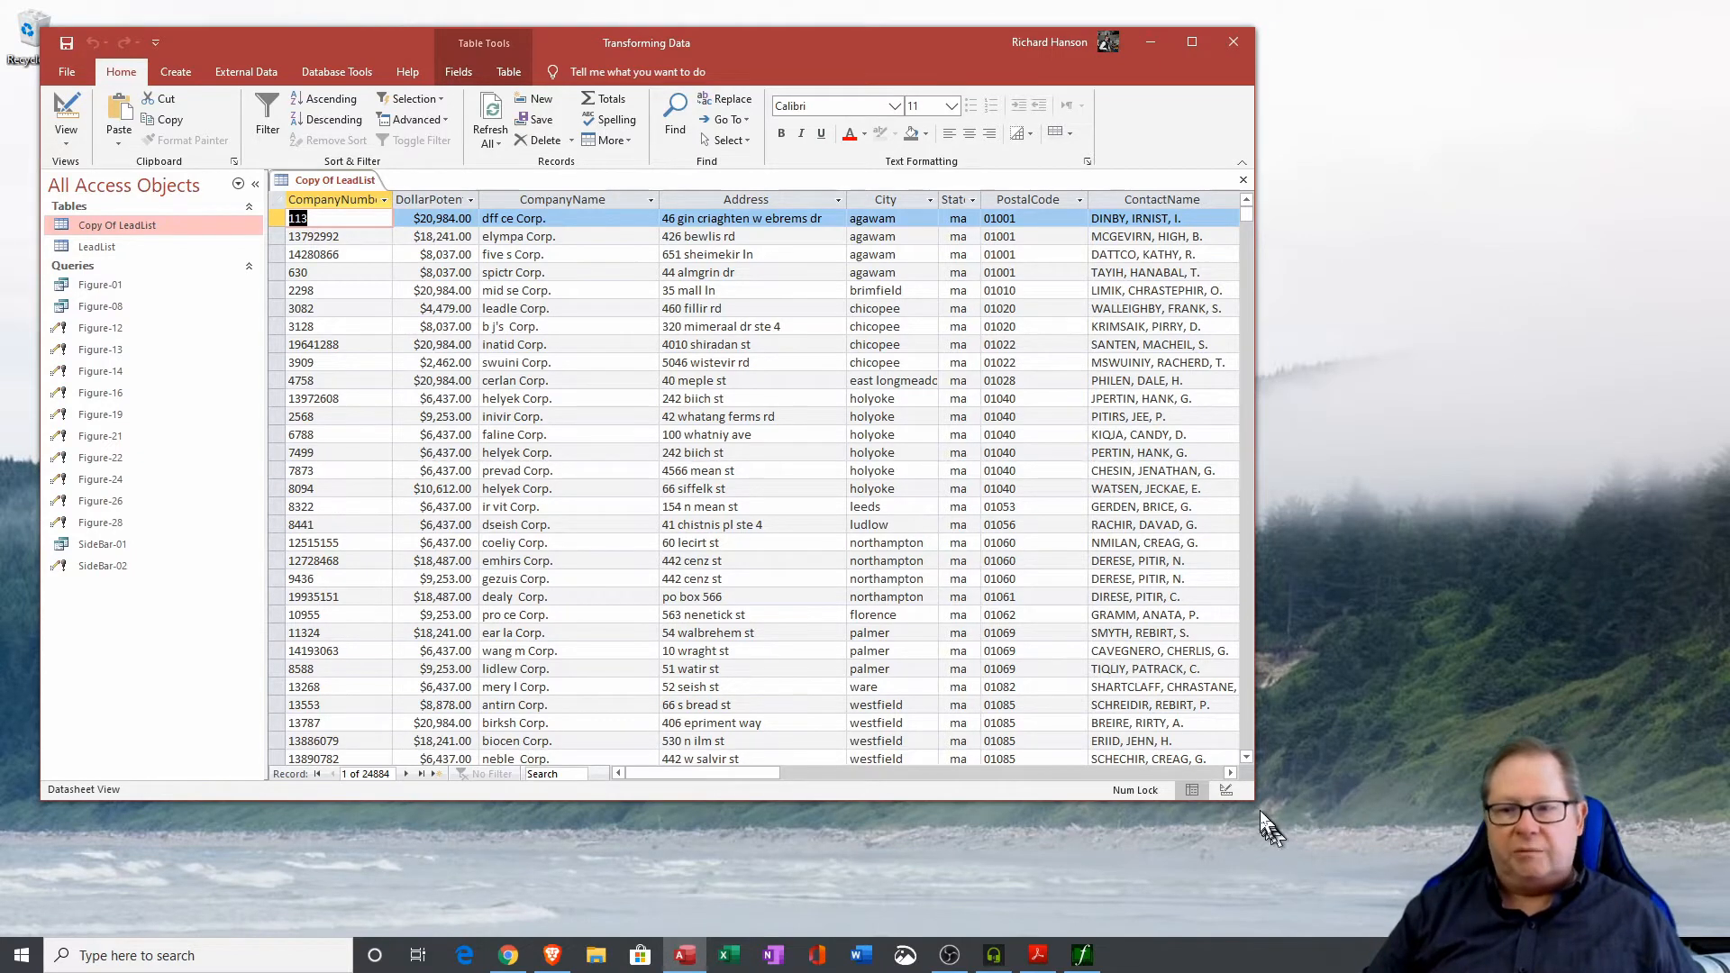
pyautogui.moveTo(1255, 795); pyautogui.dragTo(1329, 858)
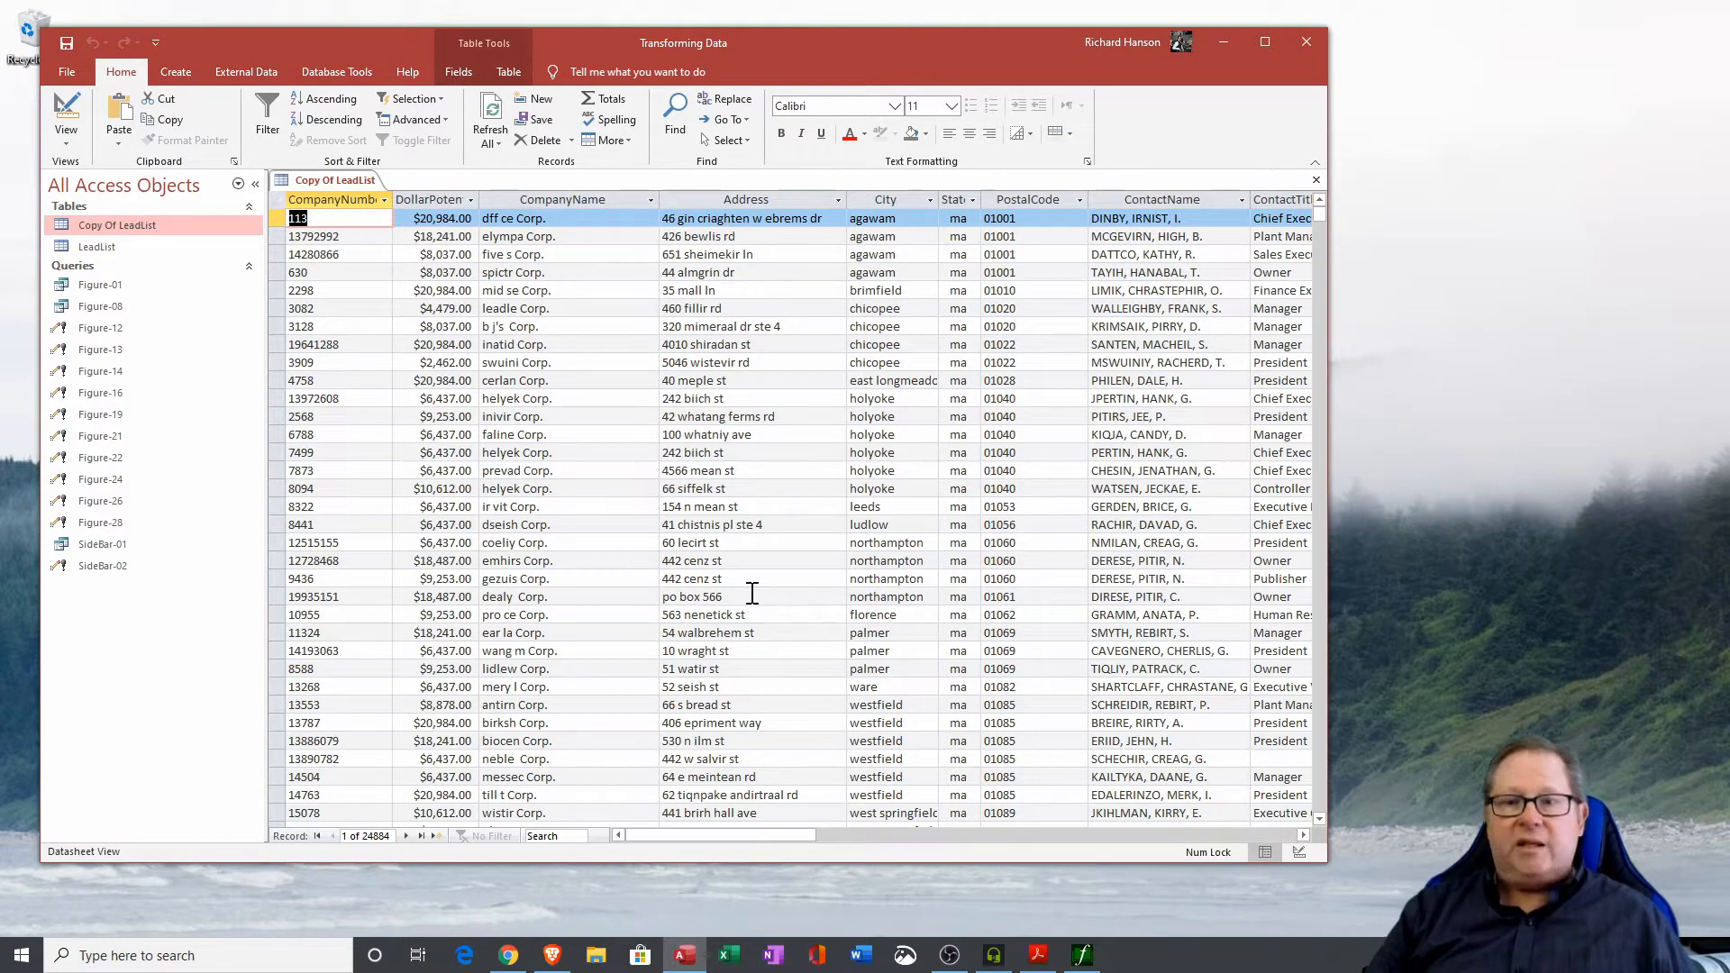
pyautogui.moveTo(574, 416); pyautogui.dragTo(481, 416)
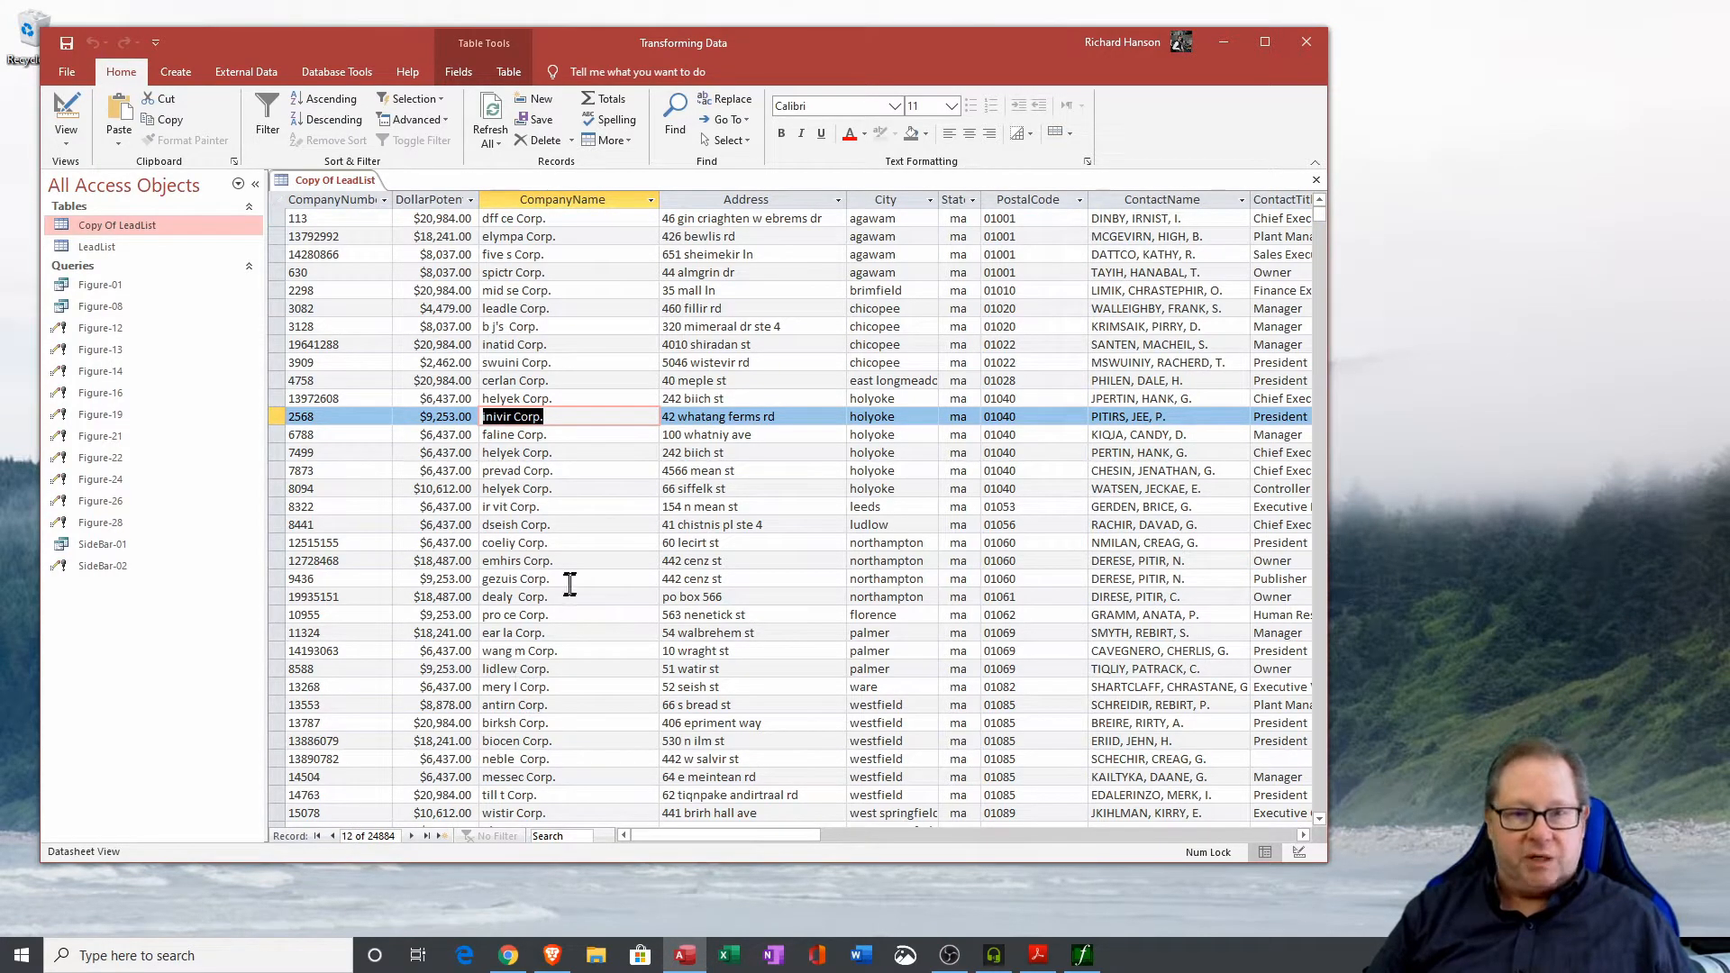
pyautogui.click(1316, 179)
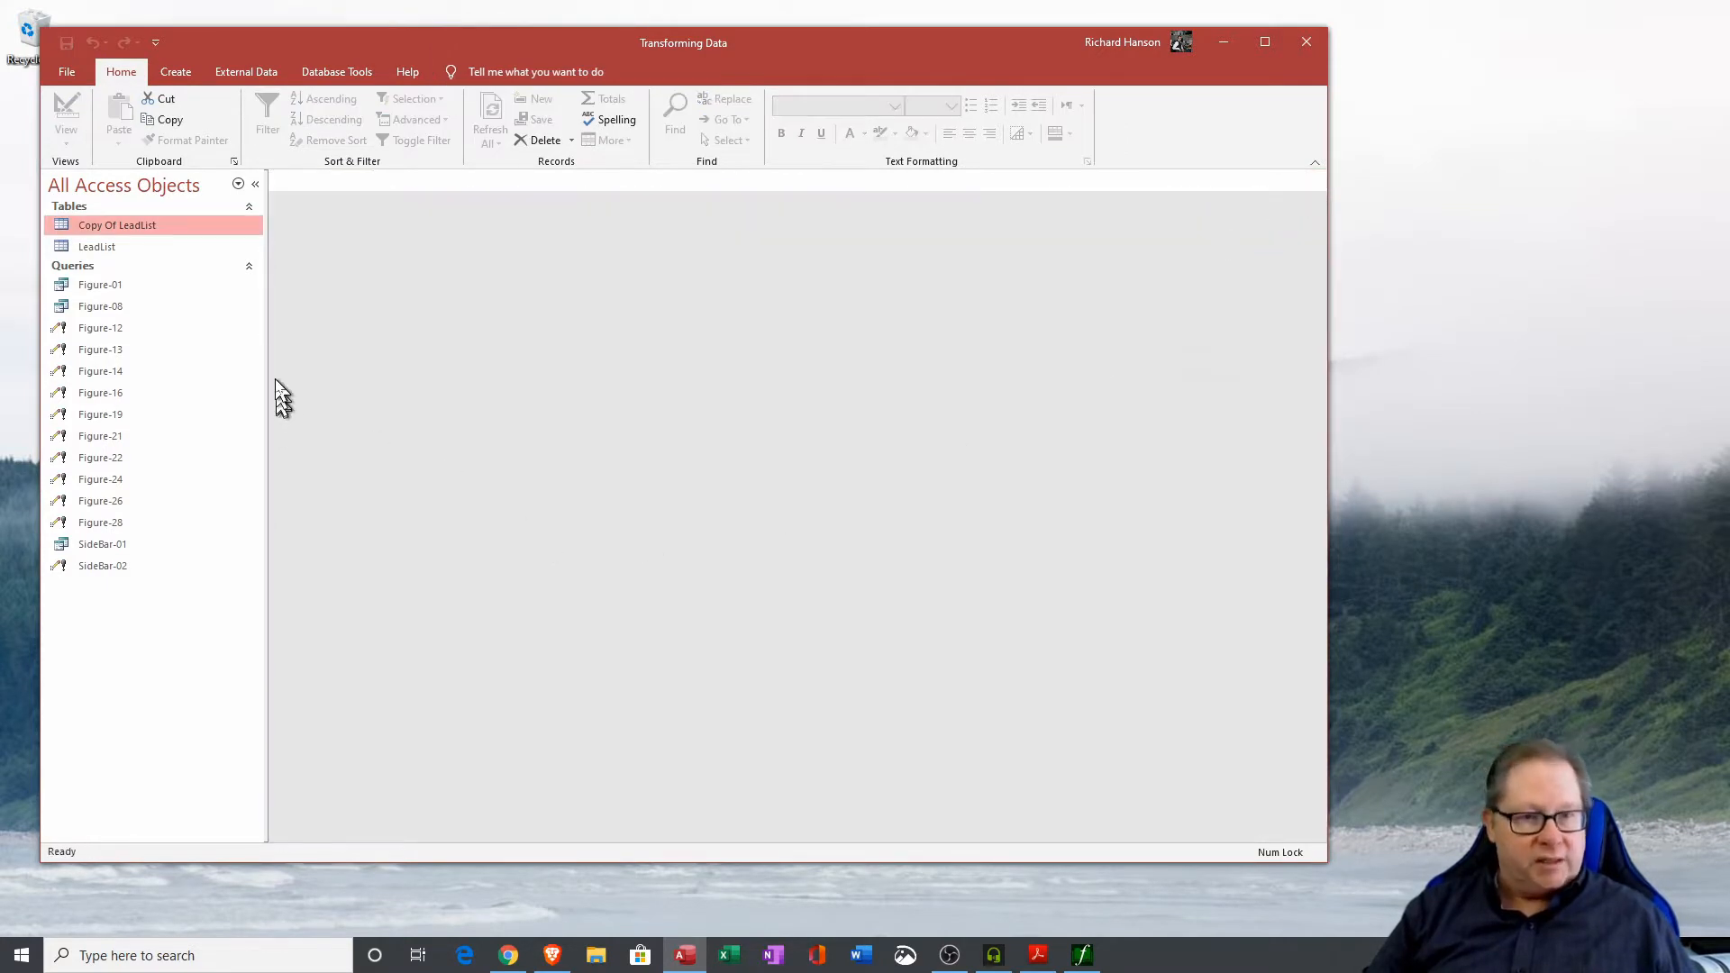
# Start the Find Duplicates Query Wizard on the Copy Of LeadList table with CompanyName as the duplicate-value field.
pyautogui.click(175, 72)
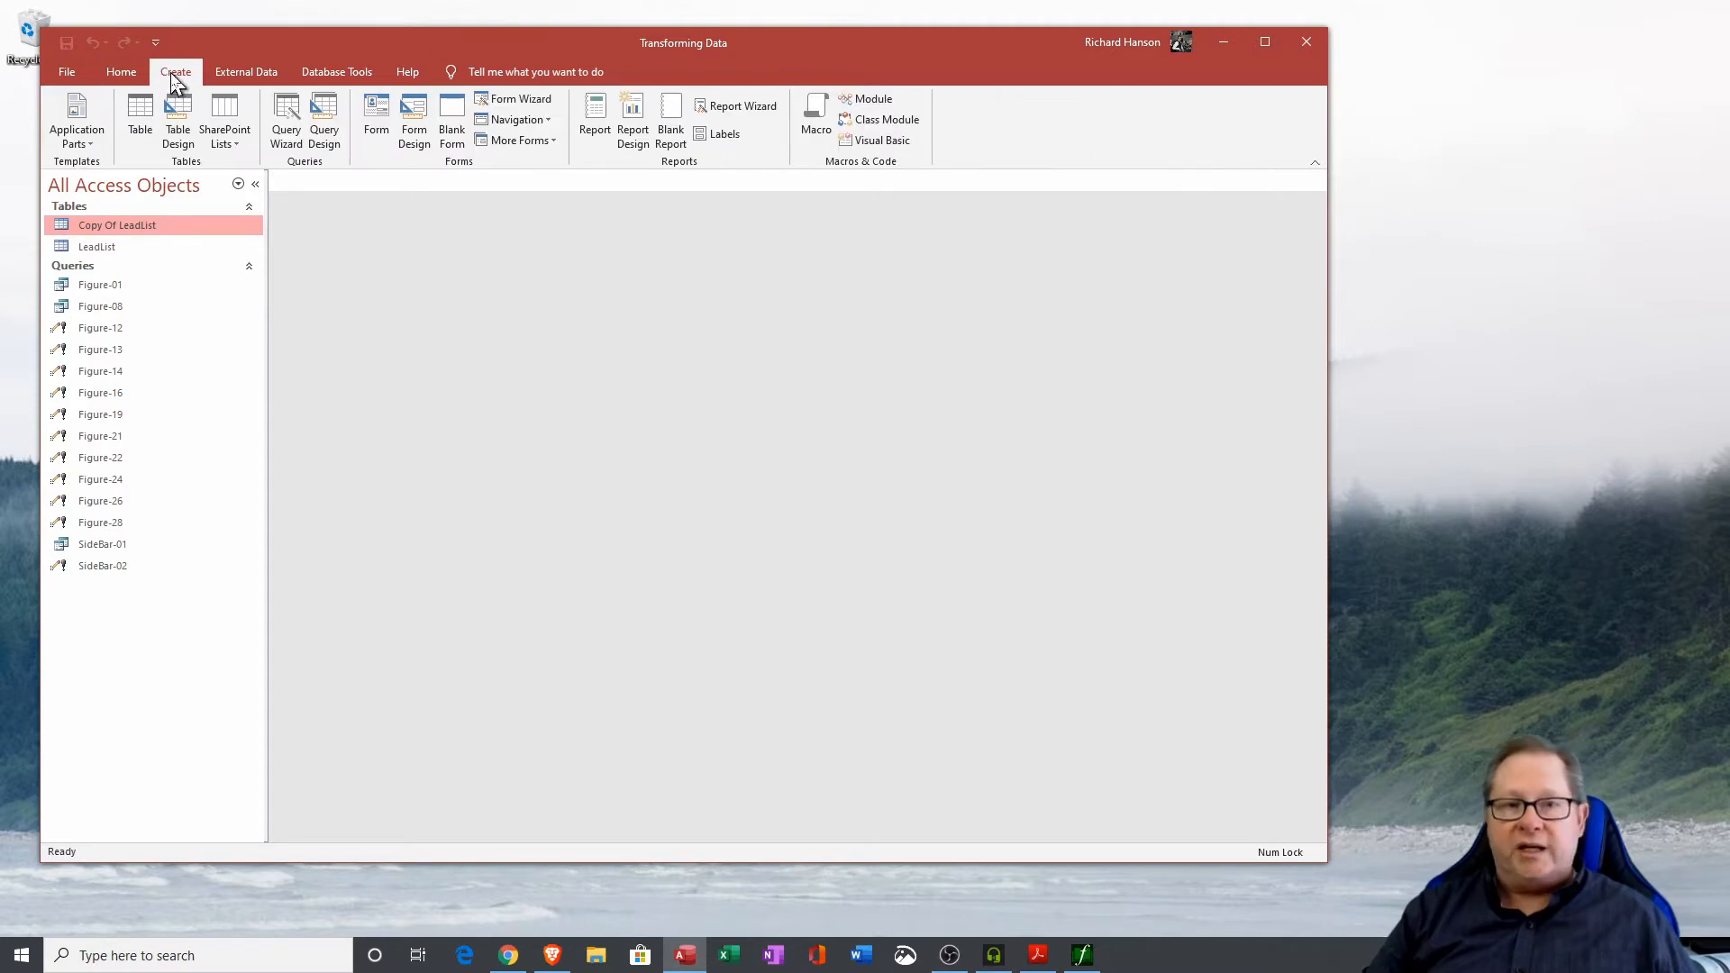
pyautogui.click(293, 134)
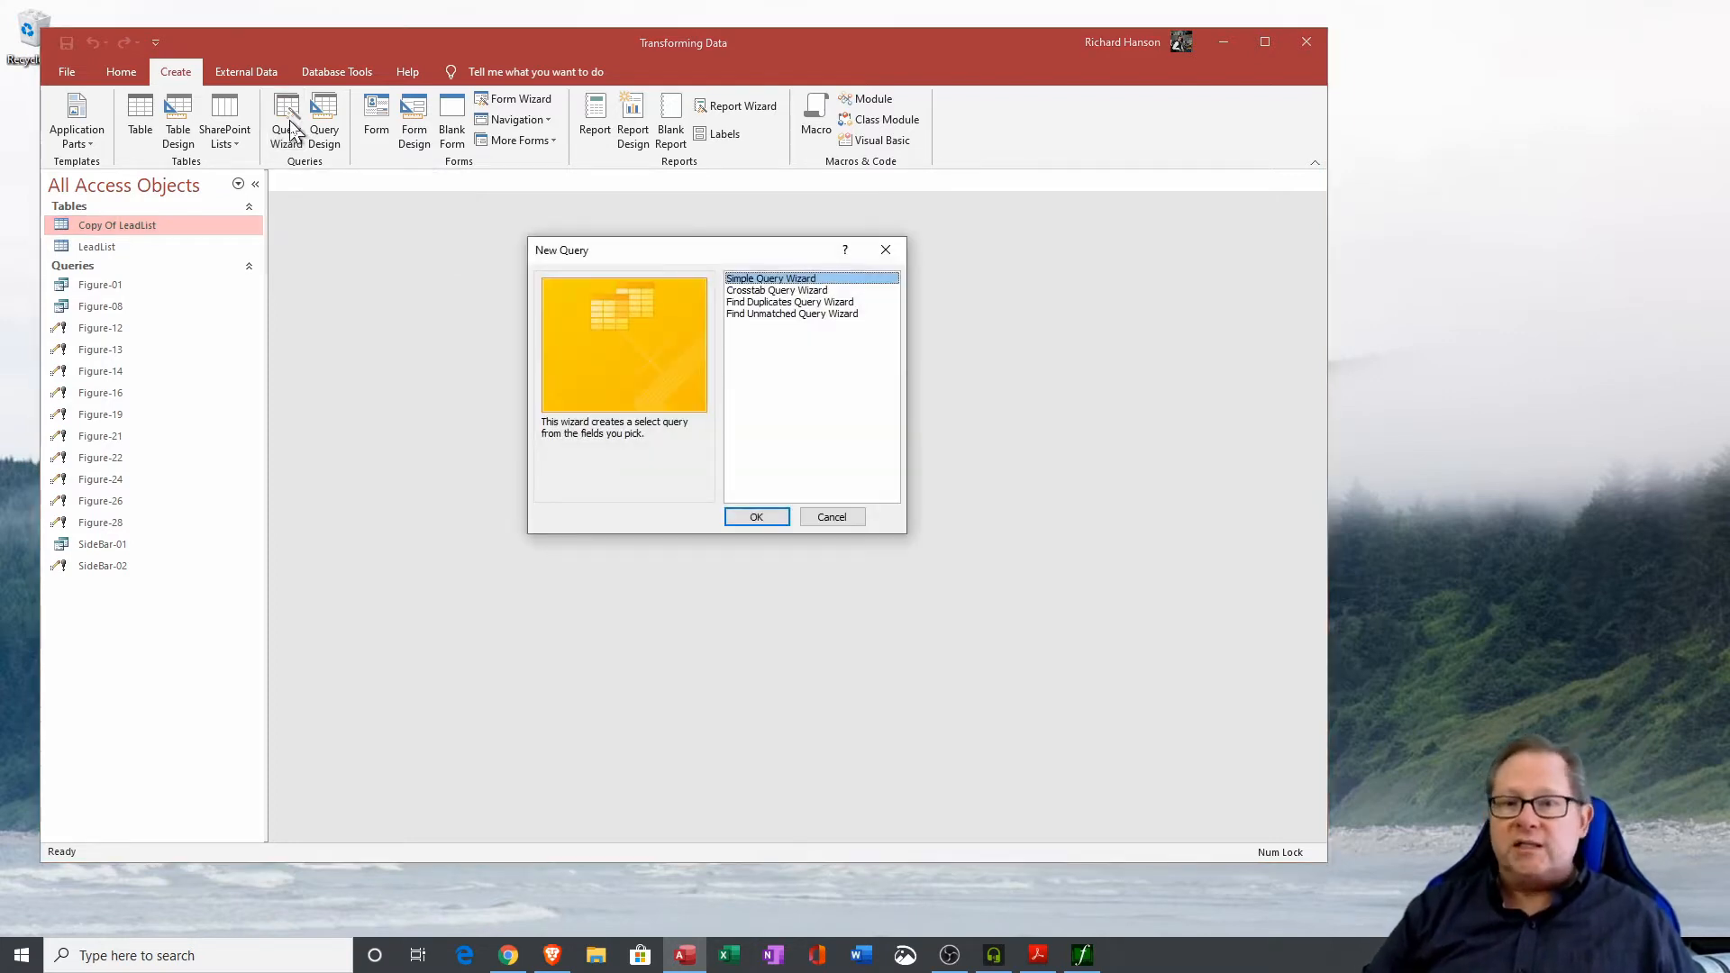
pyautogui.click(773, 302)
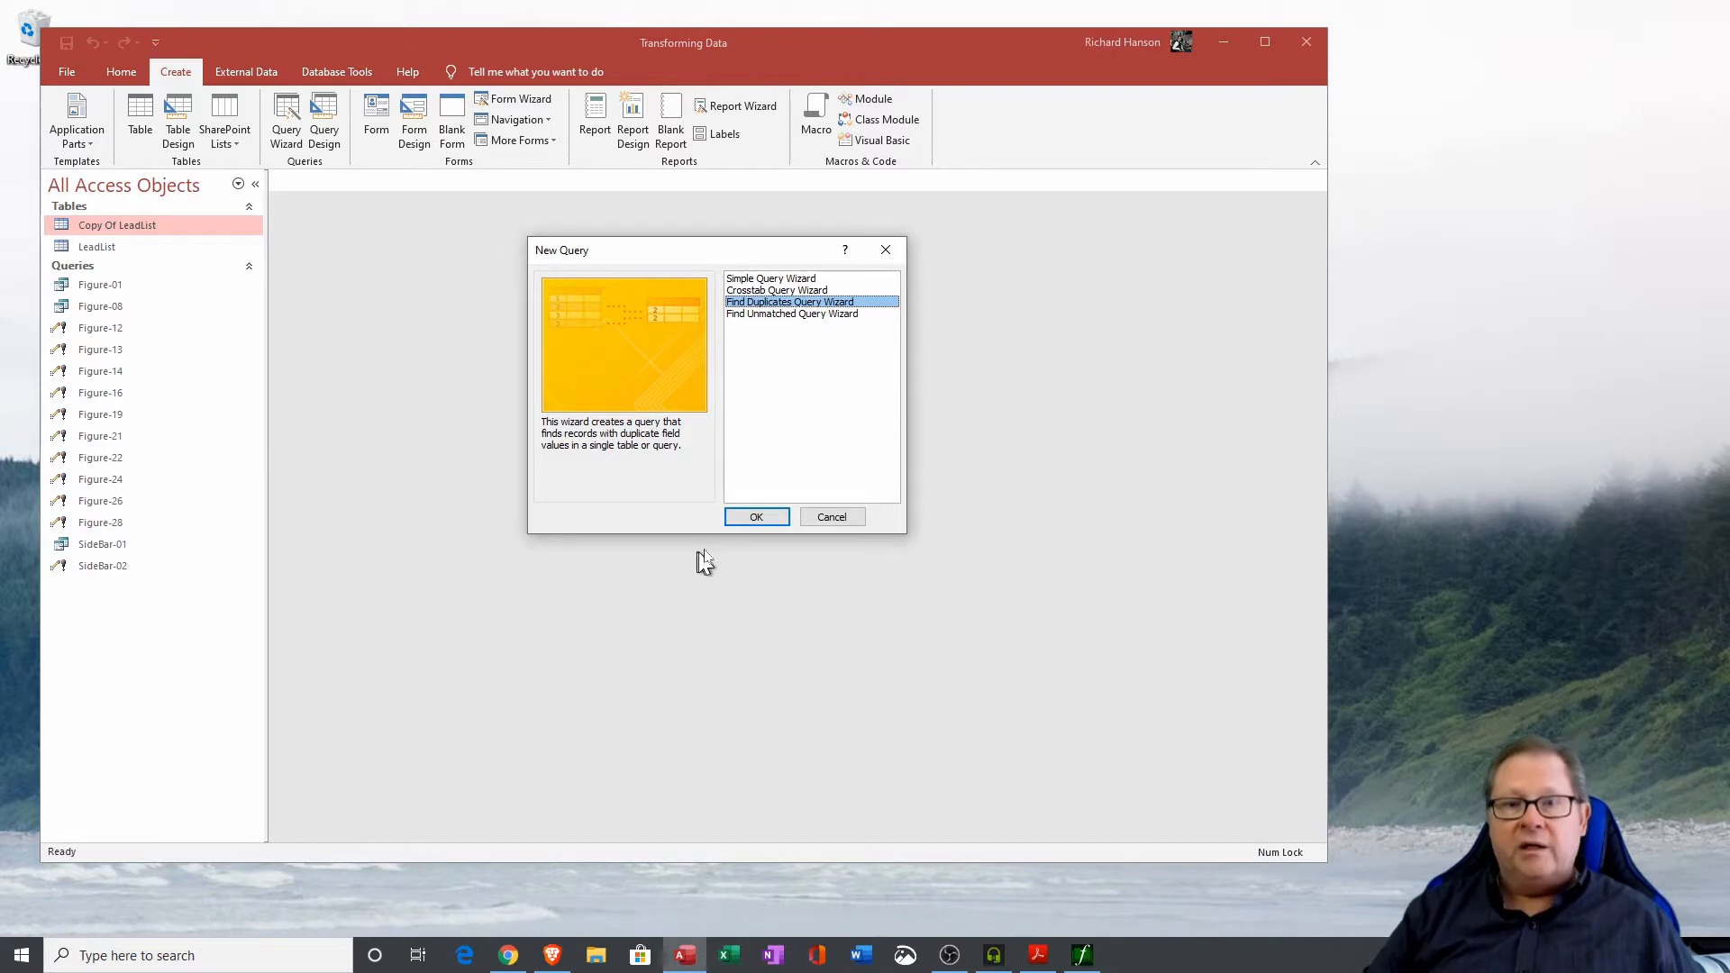
pyautogui.click(773, 515)
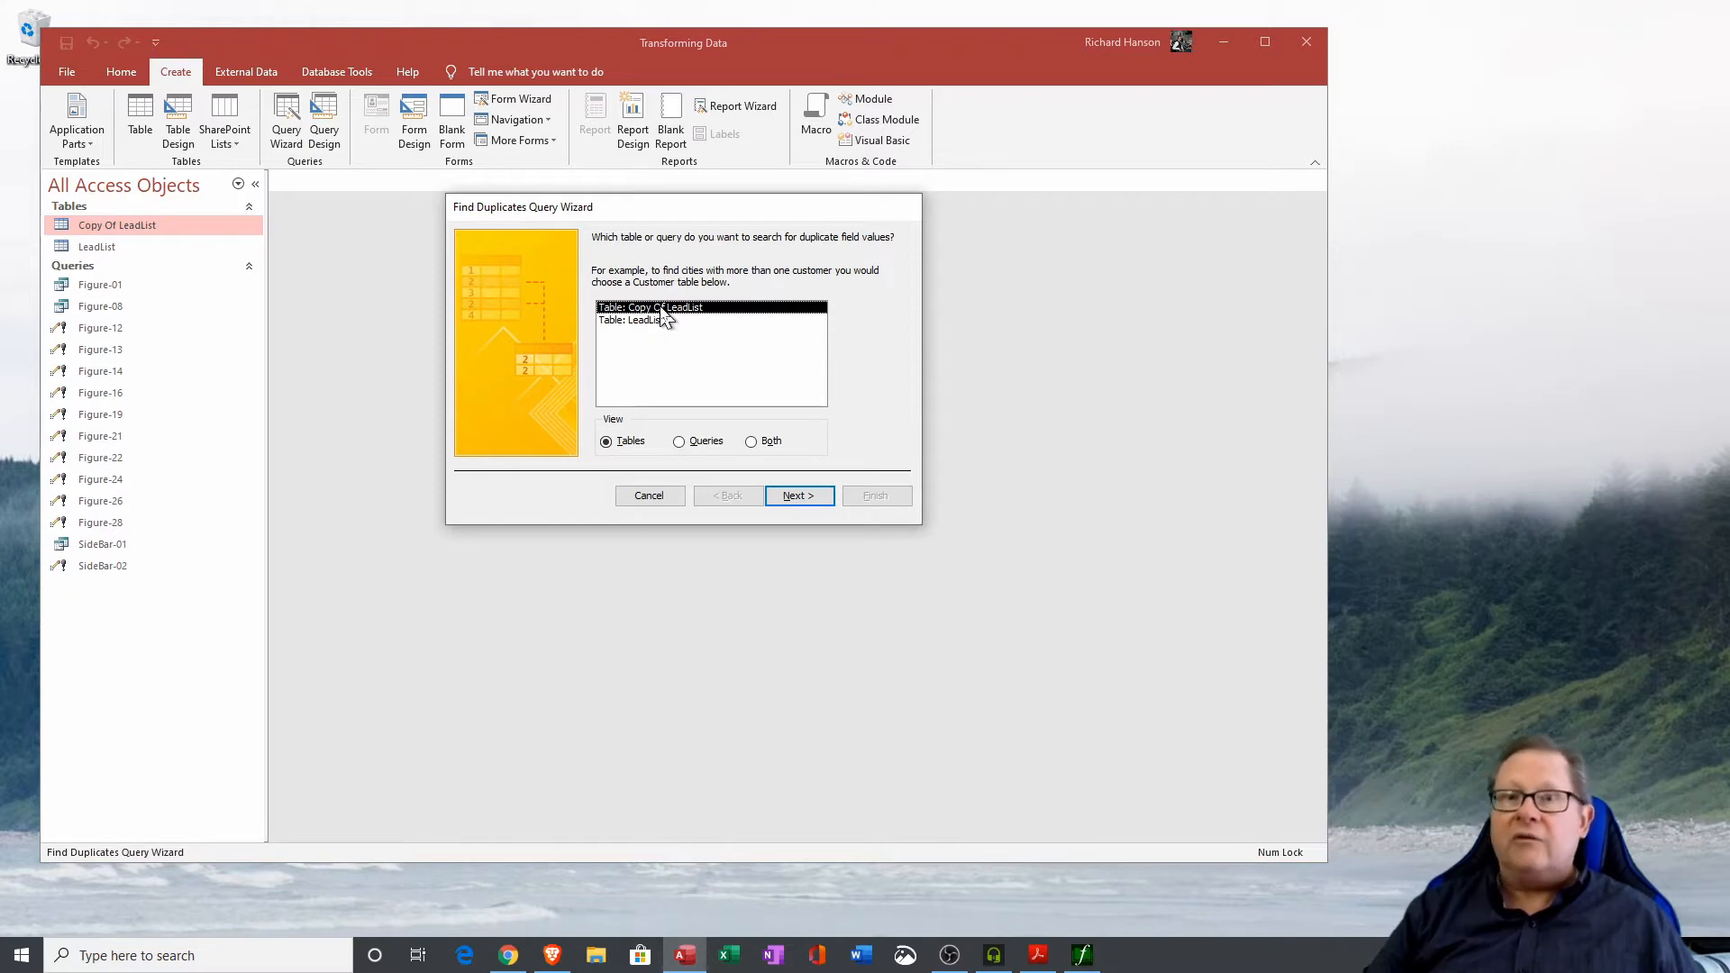
pyautogui.click(791, 496)
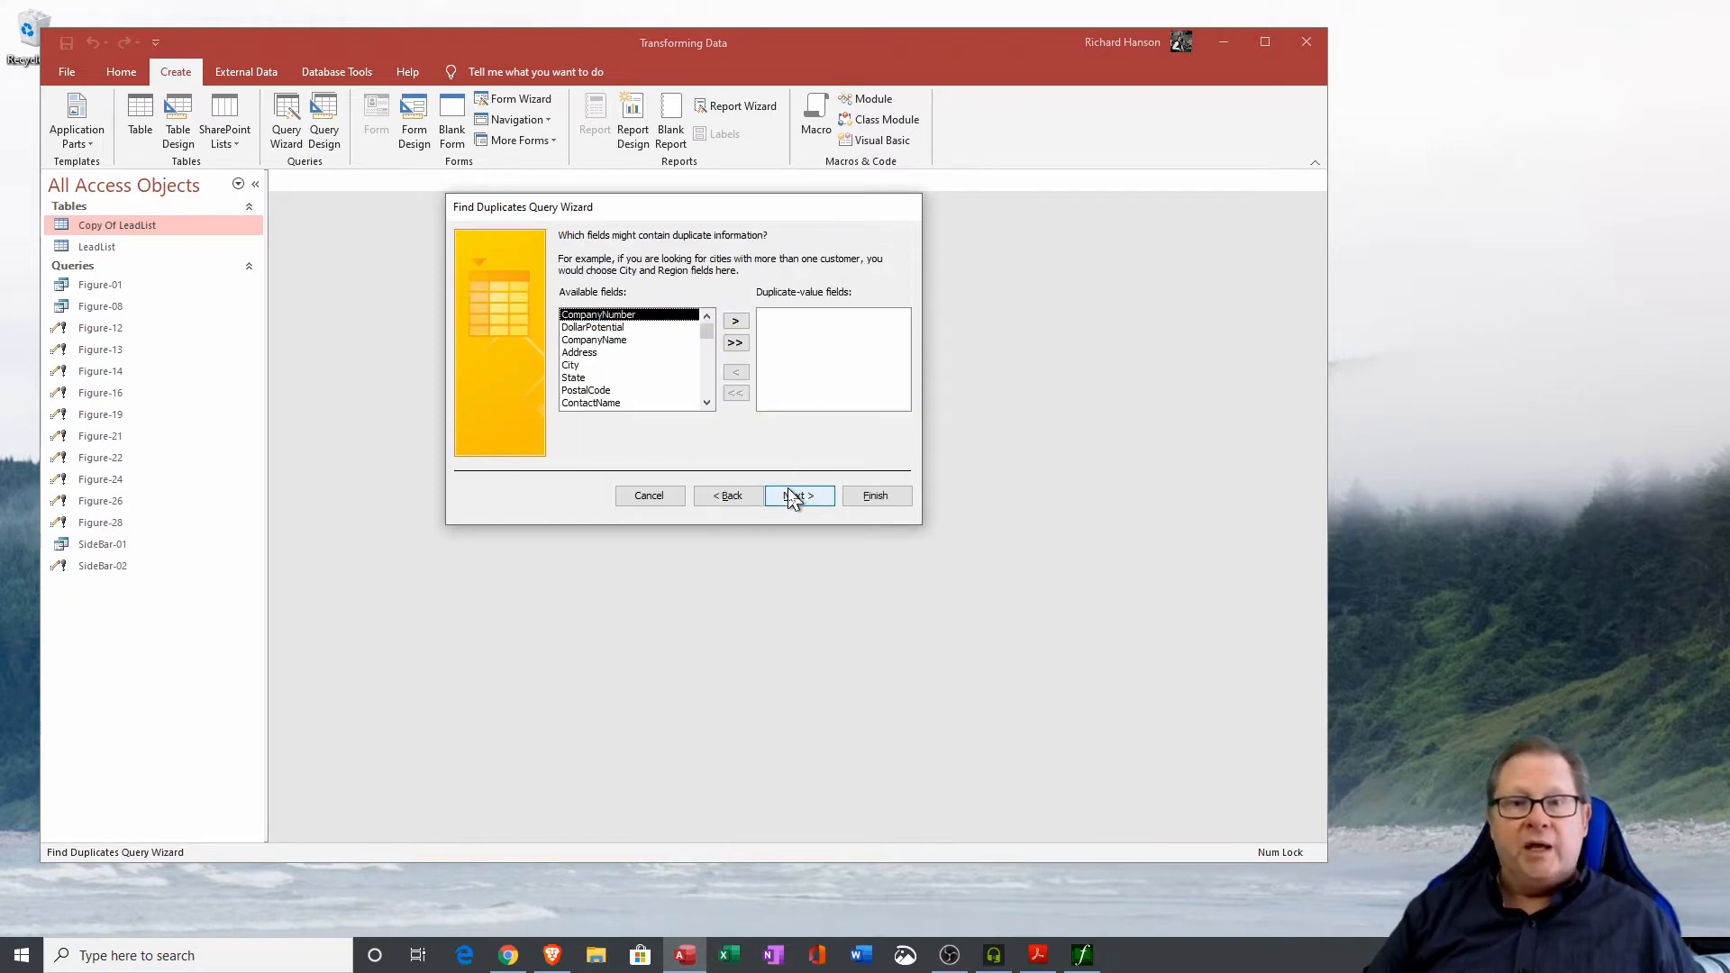
pyautogui.click(615, 340)
pyautogui.click(735, 321)
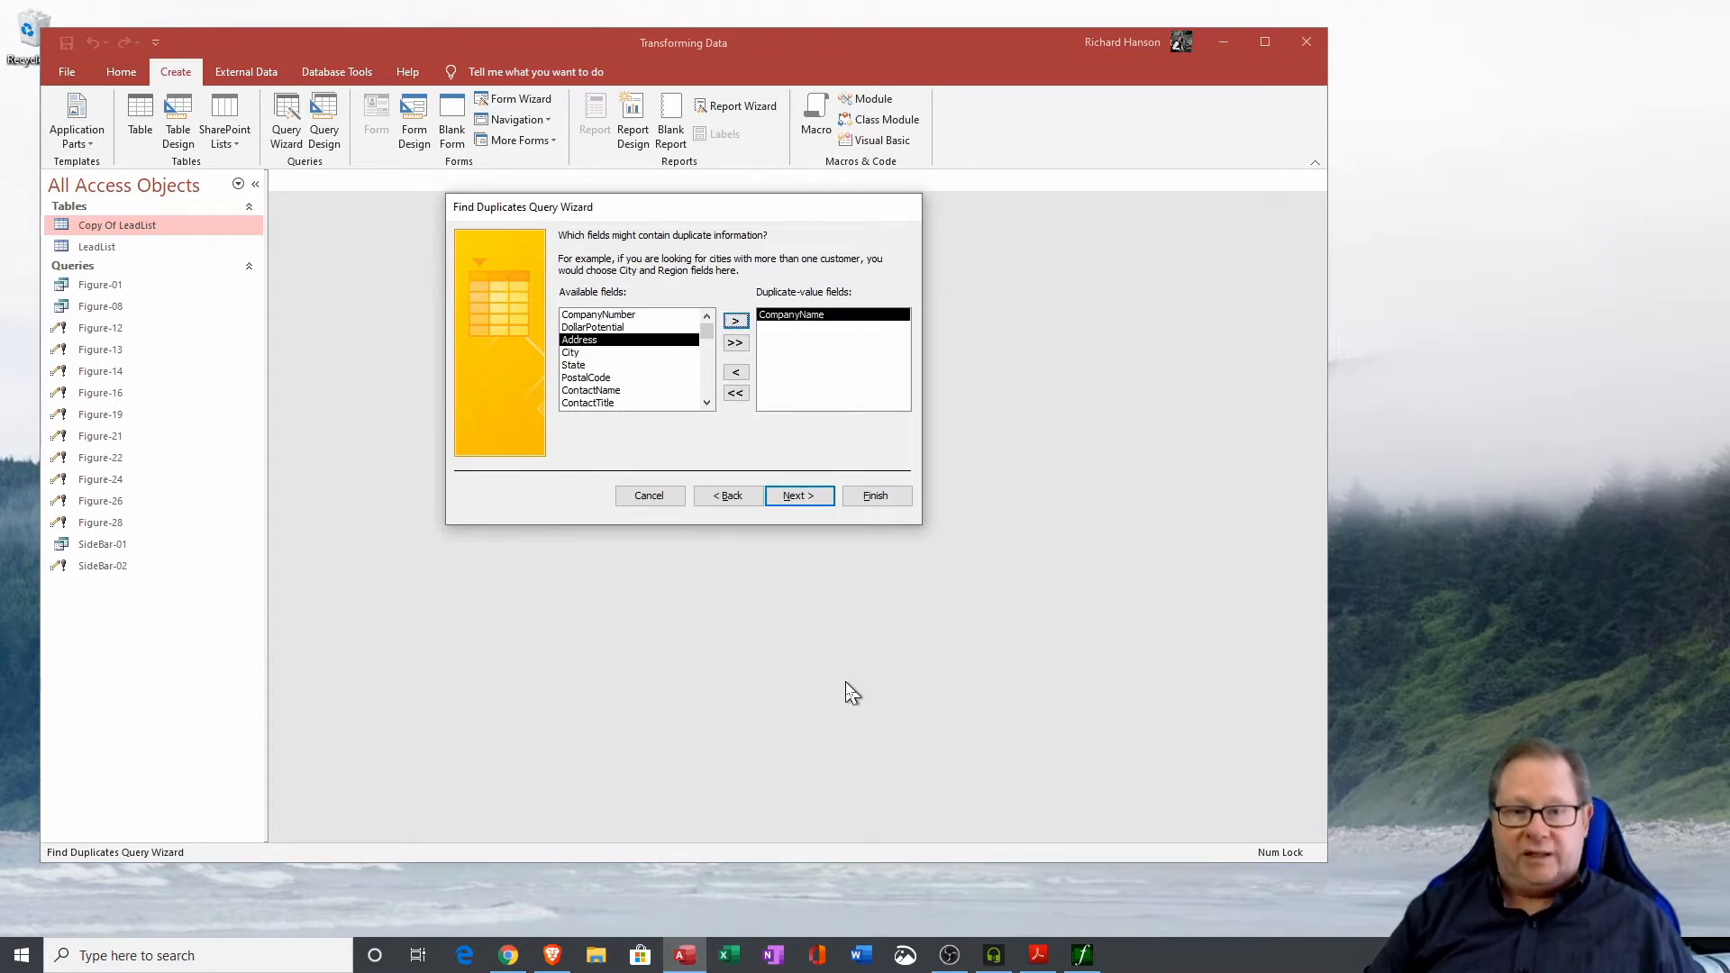
pyautogui.click(808, 501)
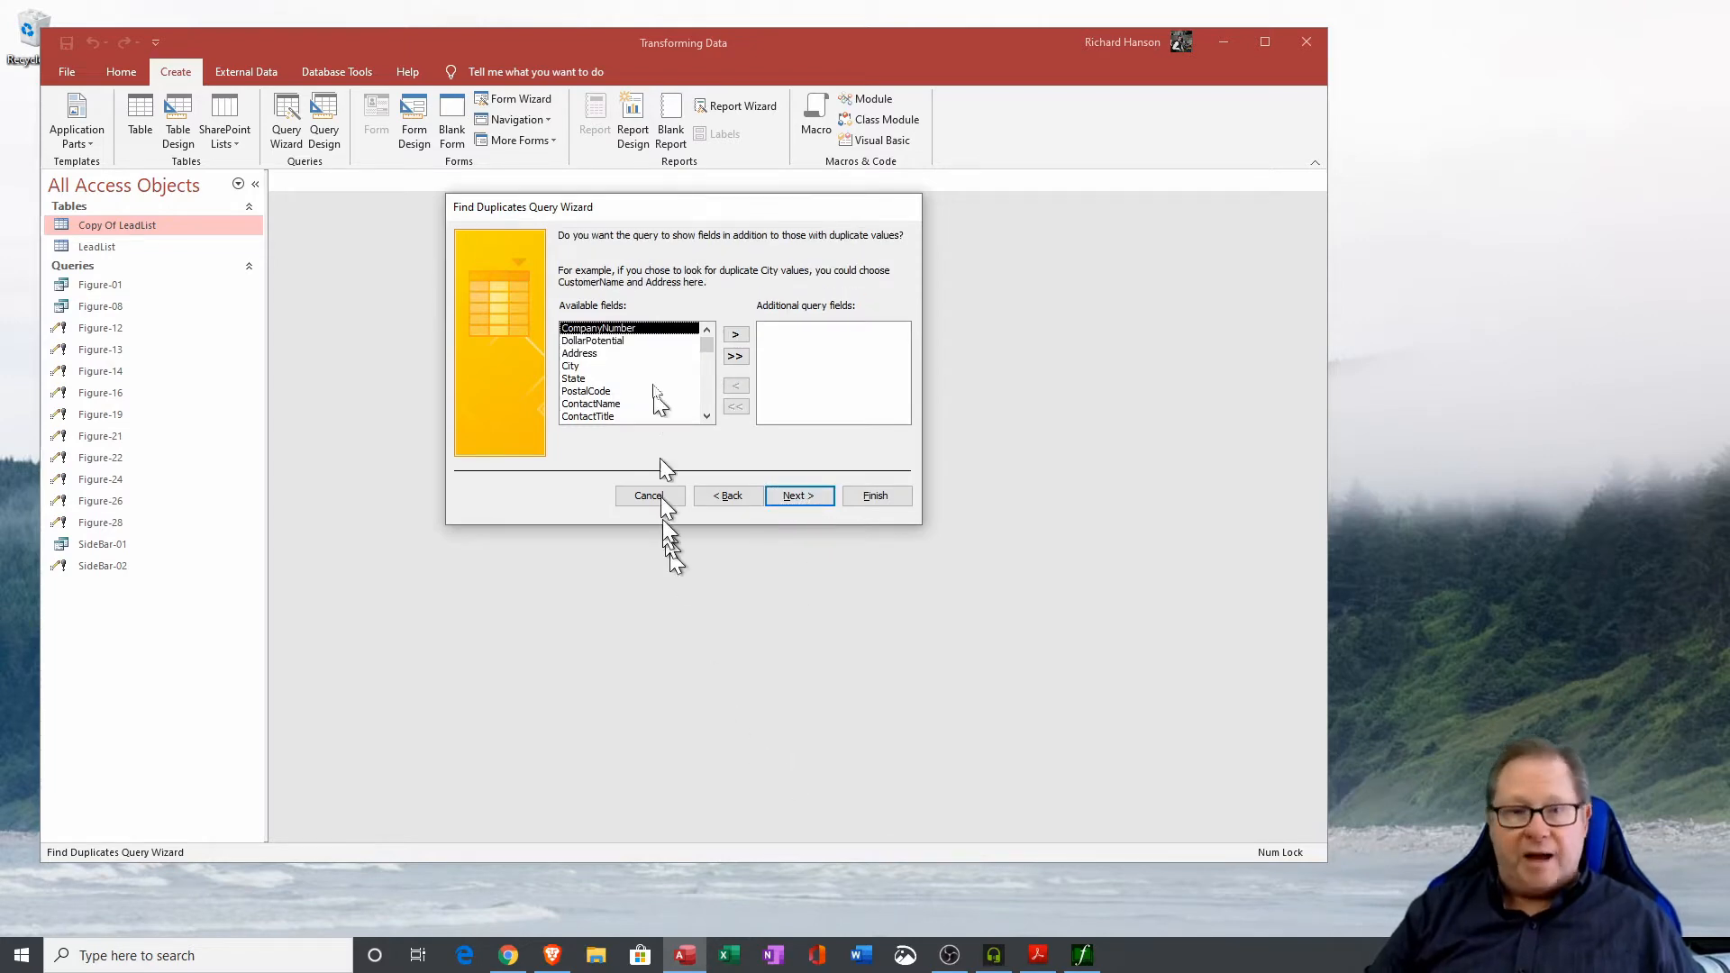
# Add all remaining fields as additional query fields and finish the wizard to view the results.
pyautogui.click(736, 357)
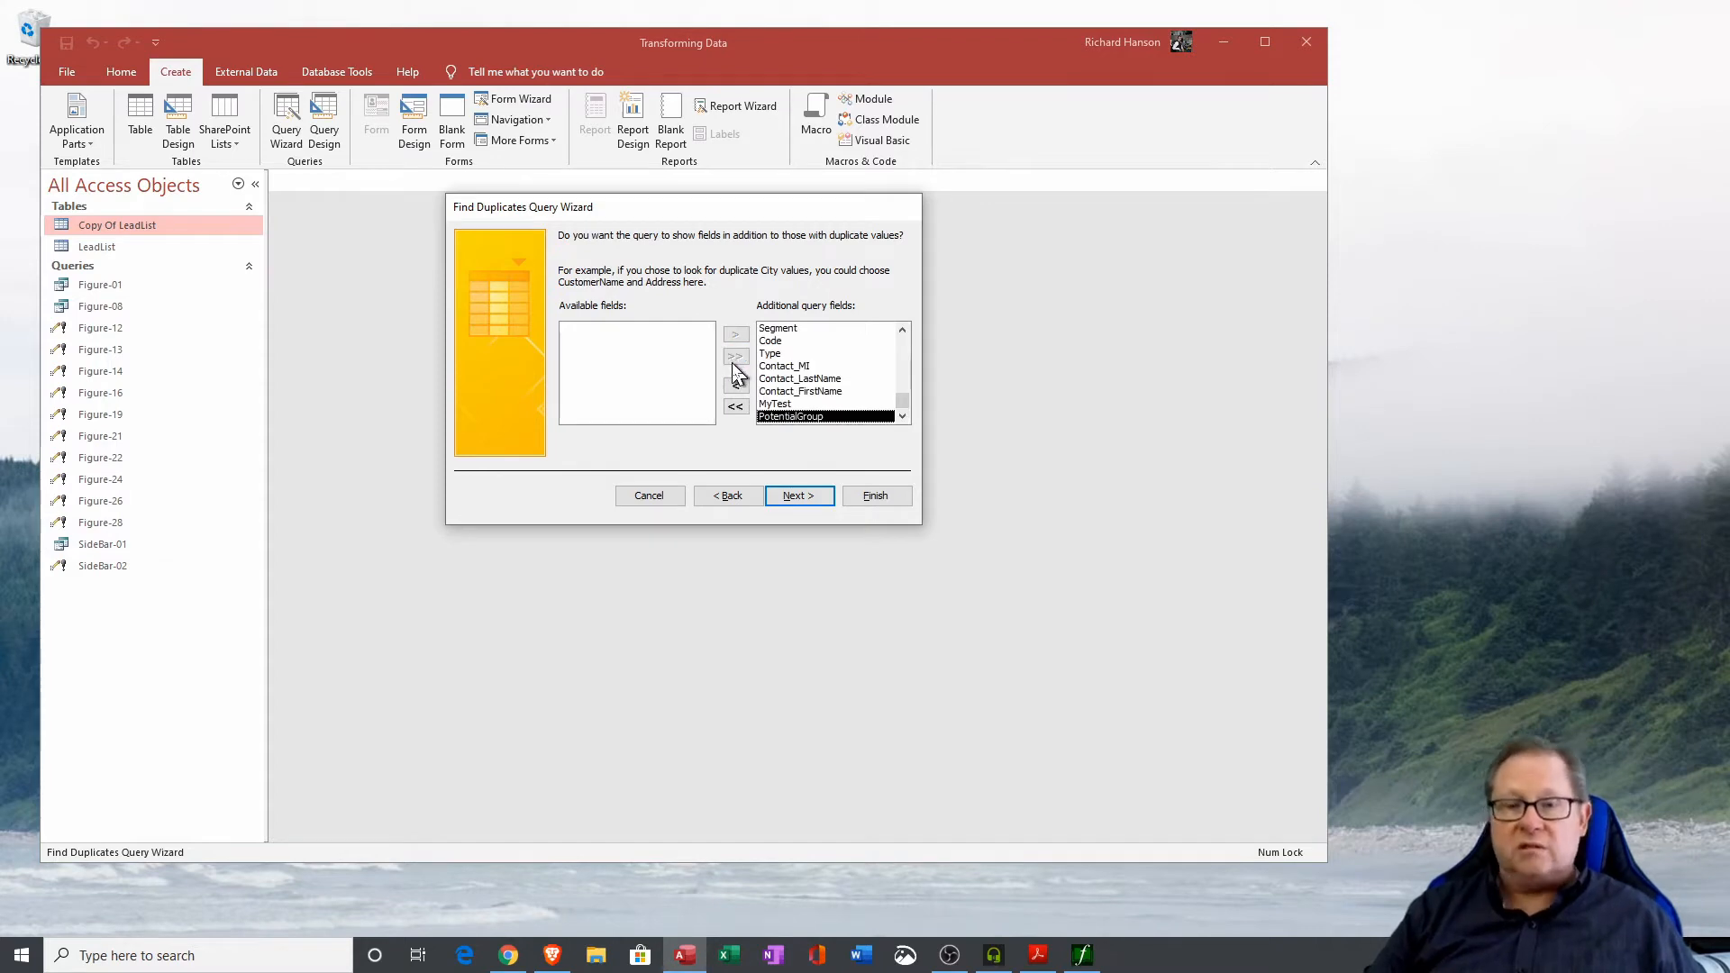
pyautogui.click(795, 501)
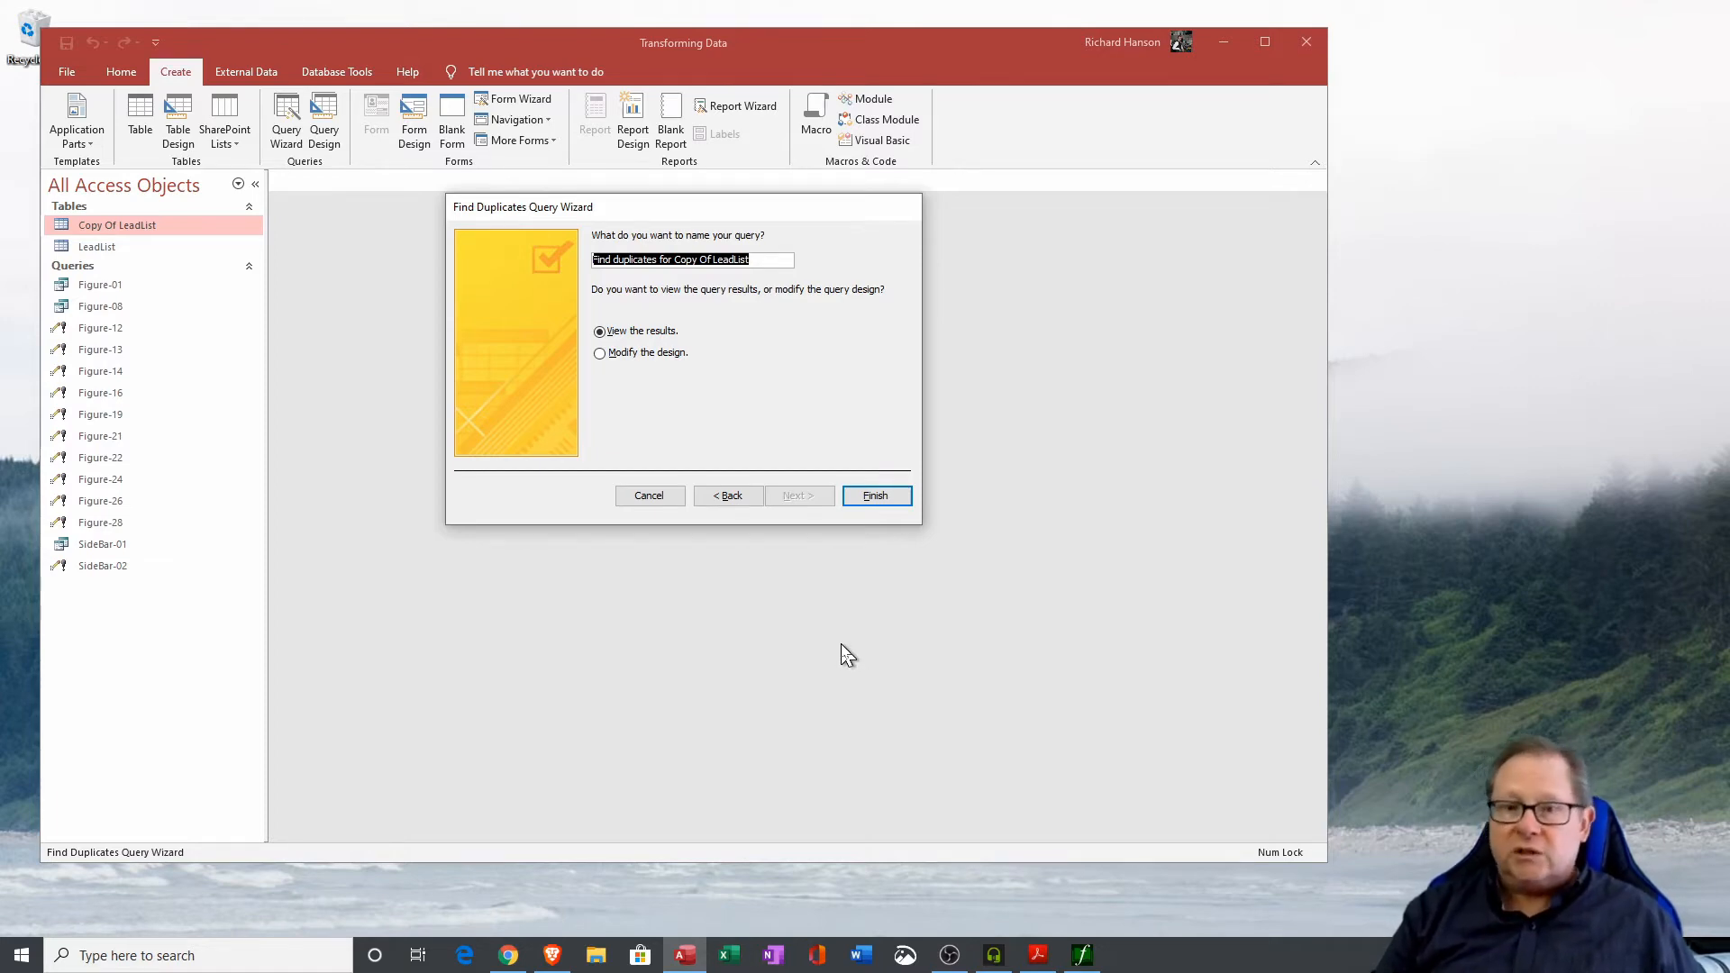
pyautogui.click(874, 497)
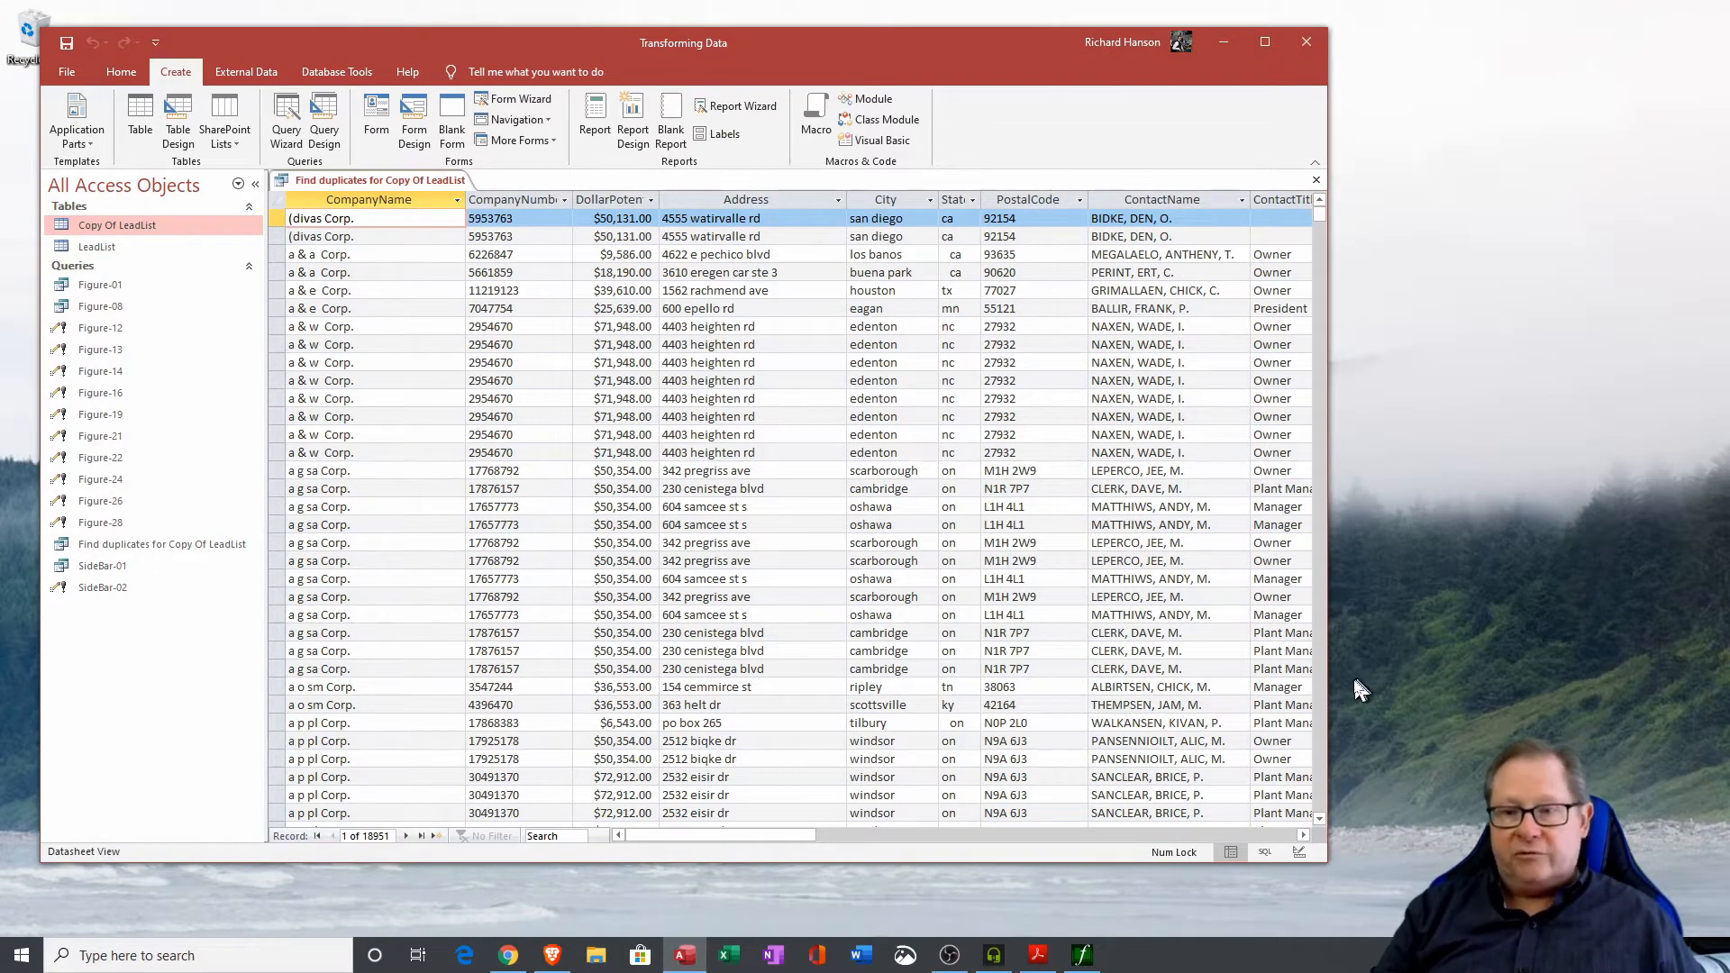
# Delete the second duplicate divas Corp. record from the duplicates query results.
pyautogui.moveTo(278, 219); pyautogui.dragTo(278, 235)
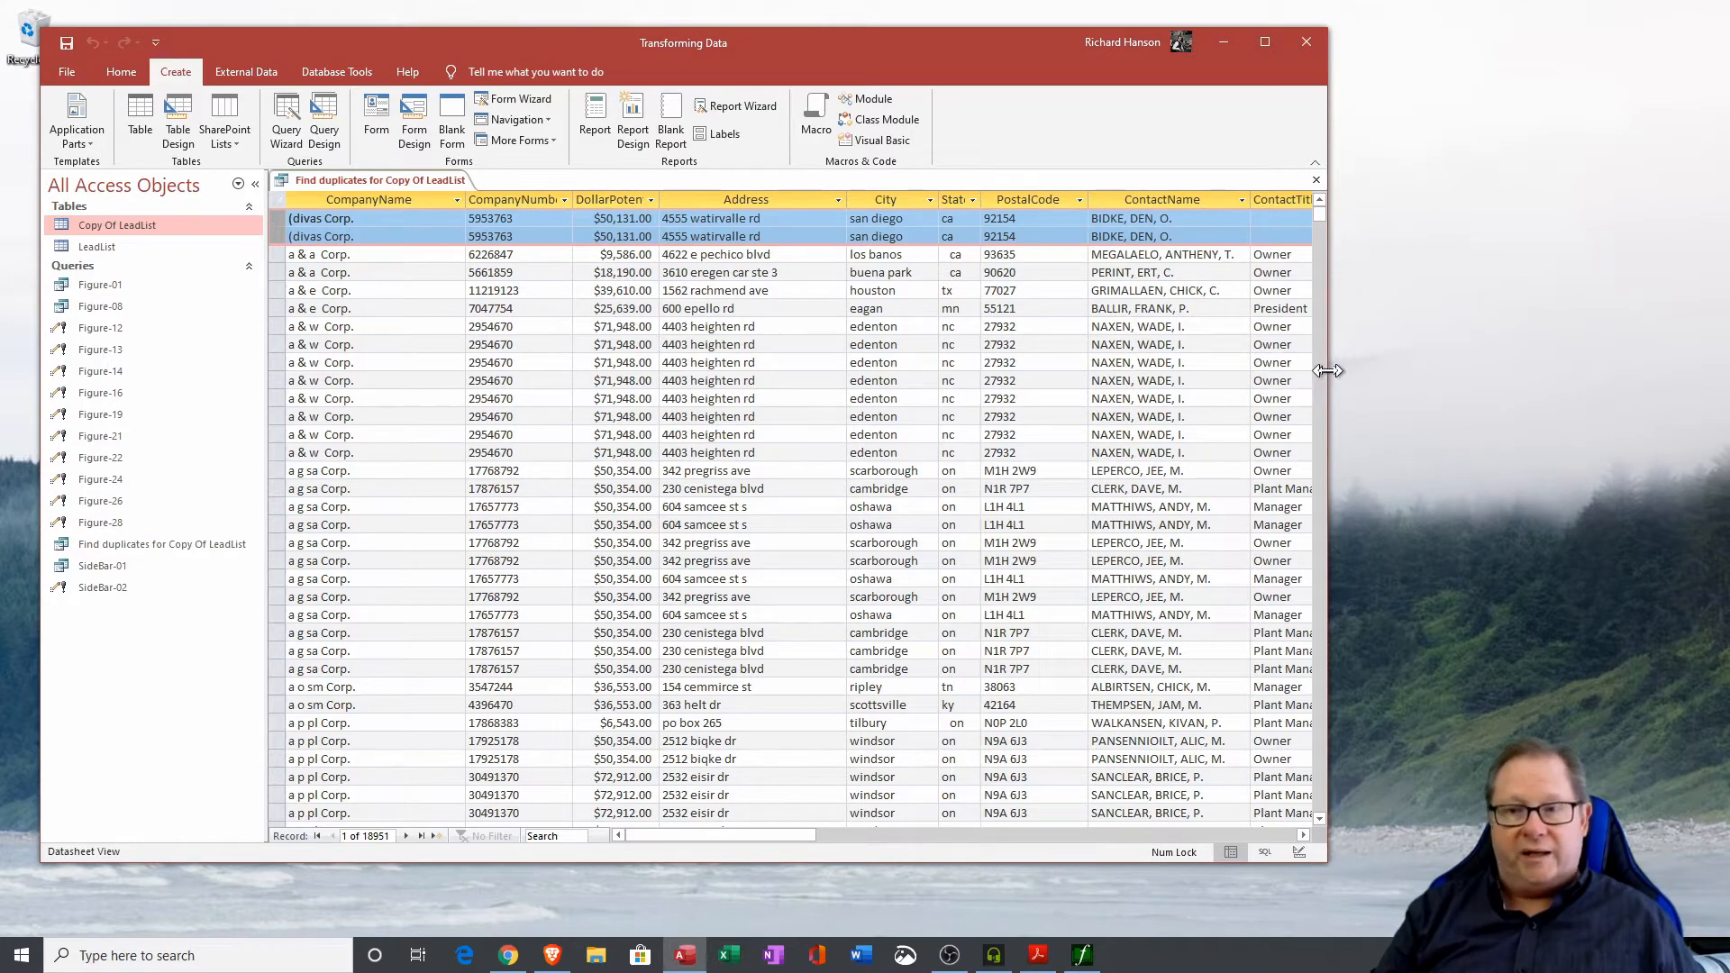
pyautogui.moveTo(1327, 379); pyautogui.dragTo(1684, 406)
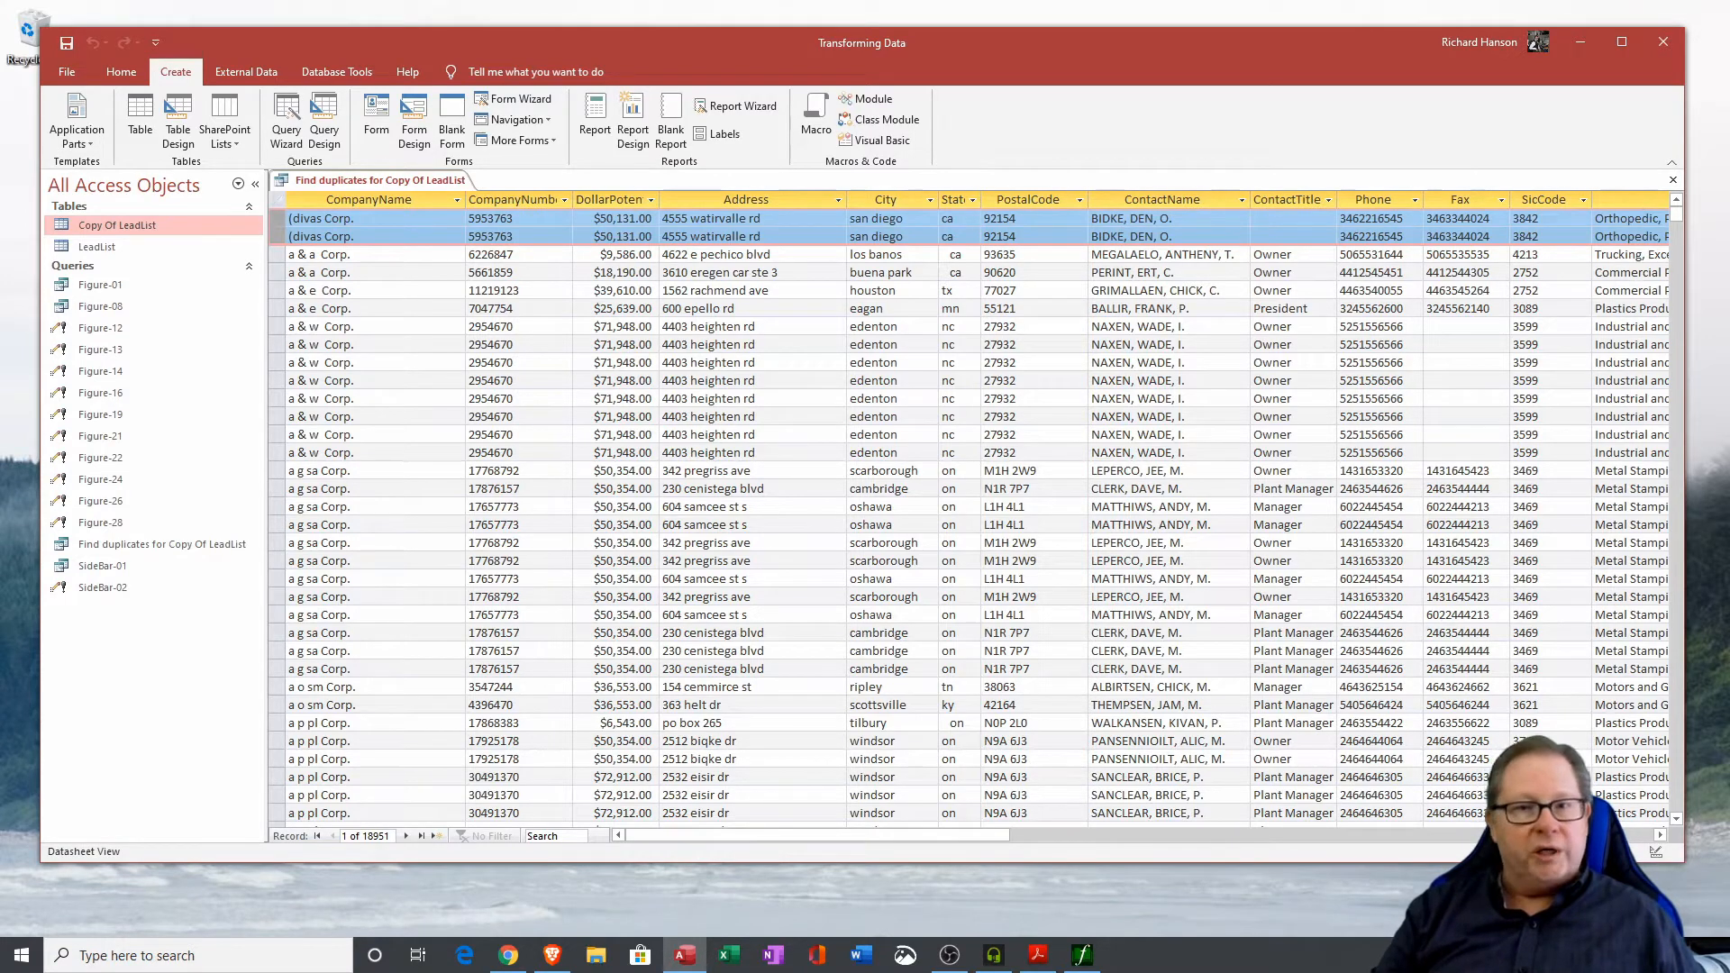
pyautogui.moveTo(1685, 637); pyautogui.dragTo(1464, 638)
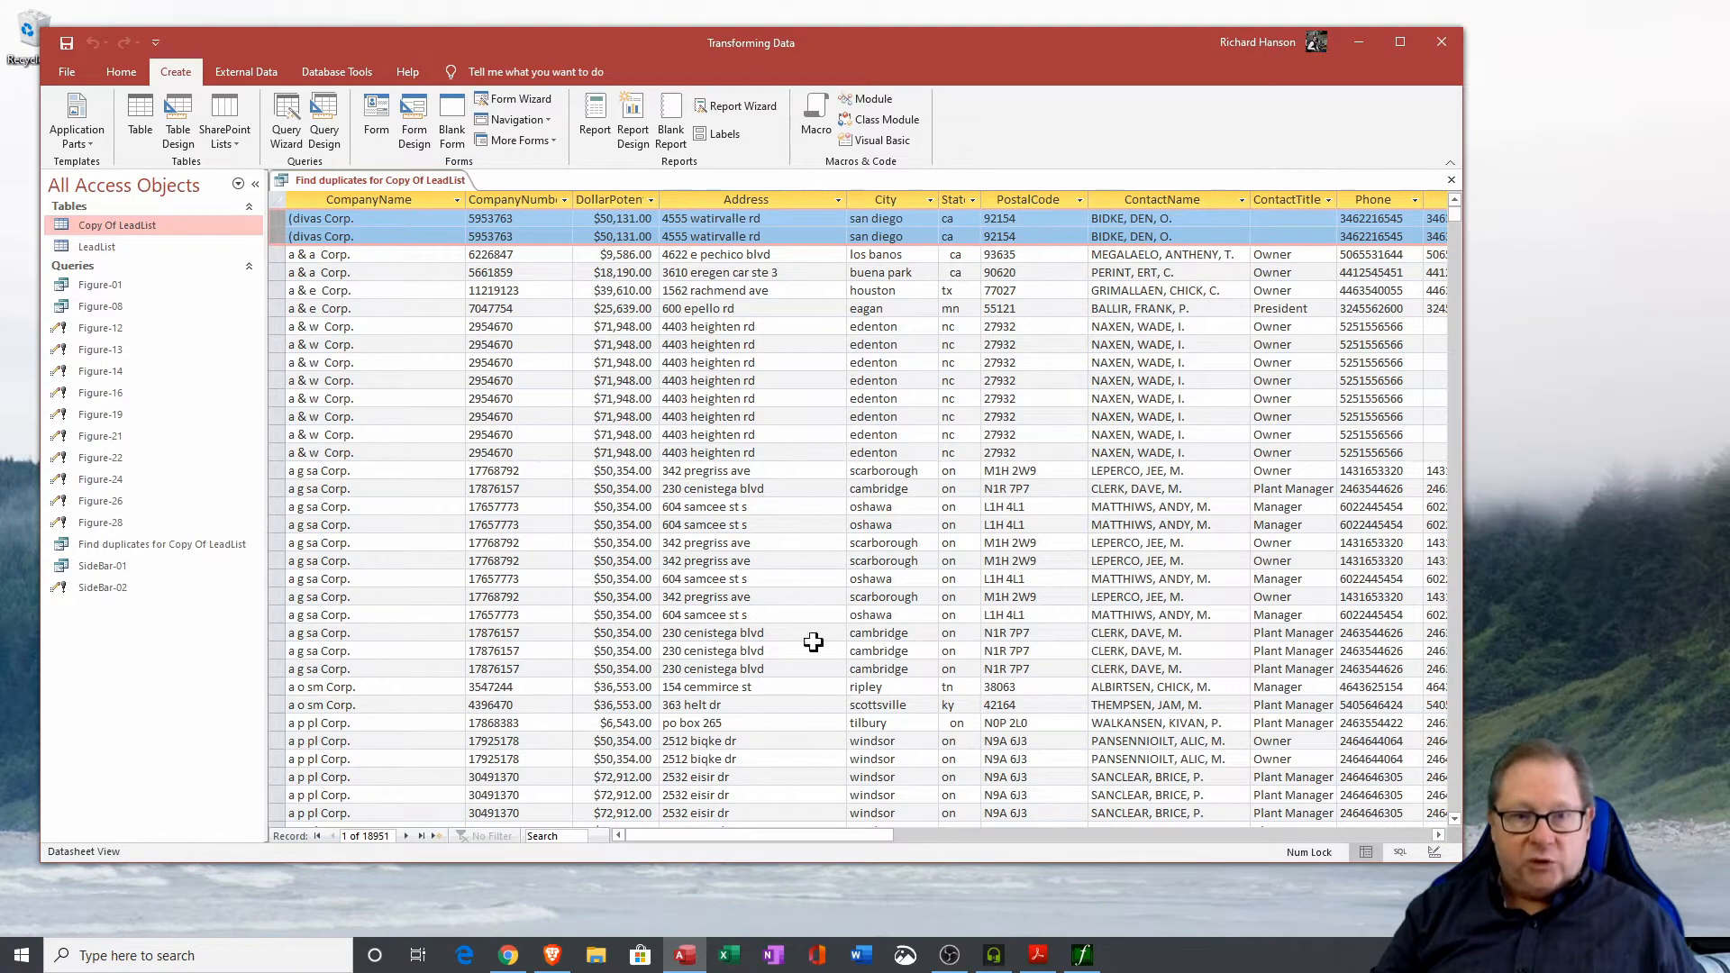
pyautogui.click(276, 237)
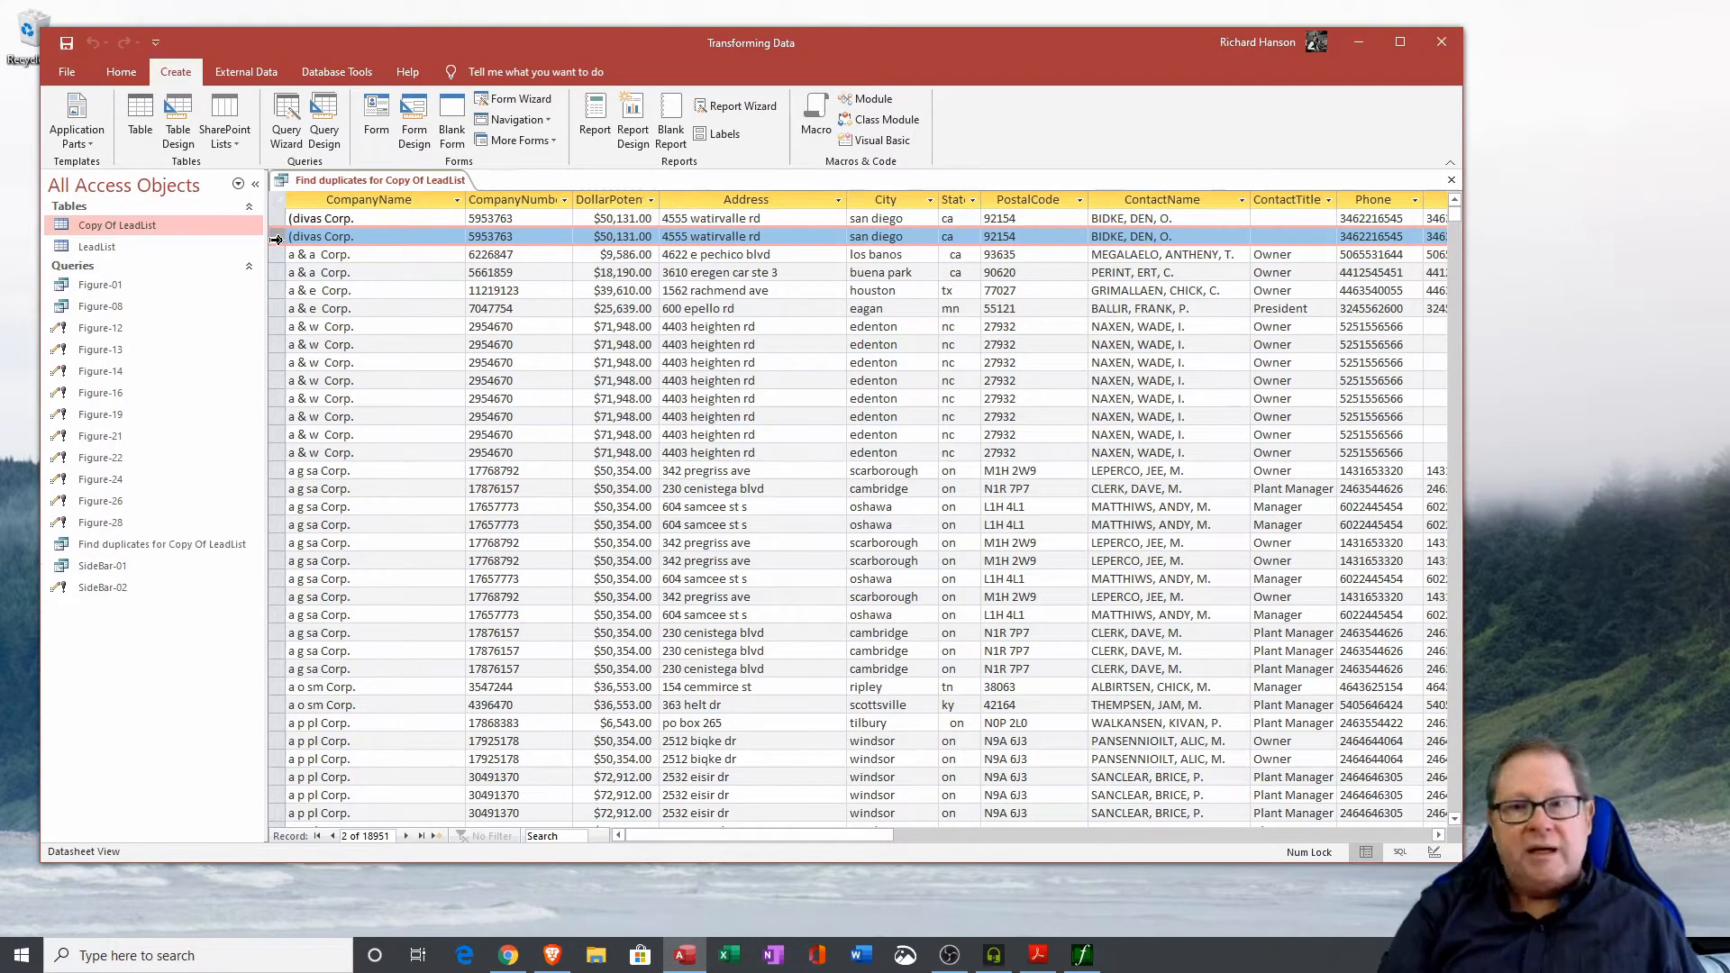
pyautogui.press('Delete')
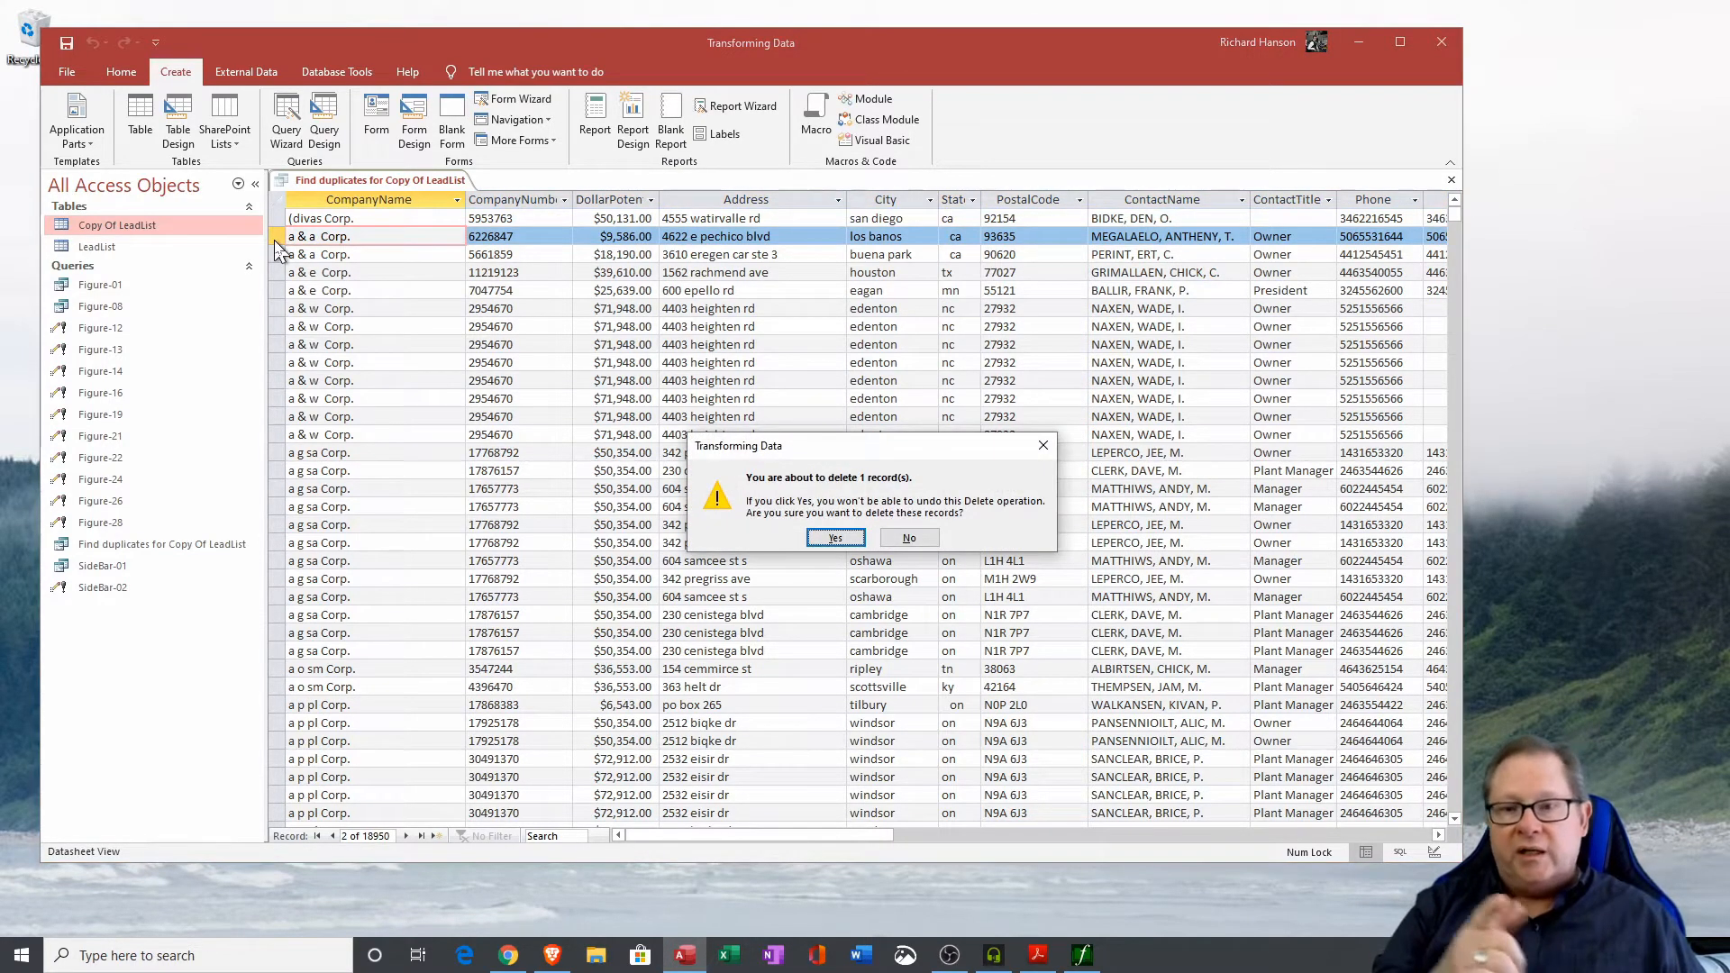
pyautogui.click(835, 538)
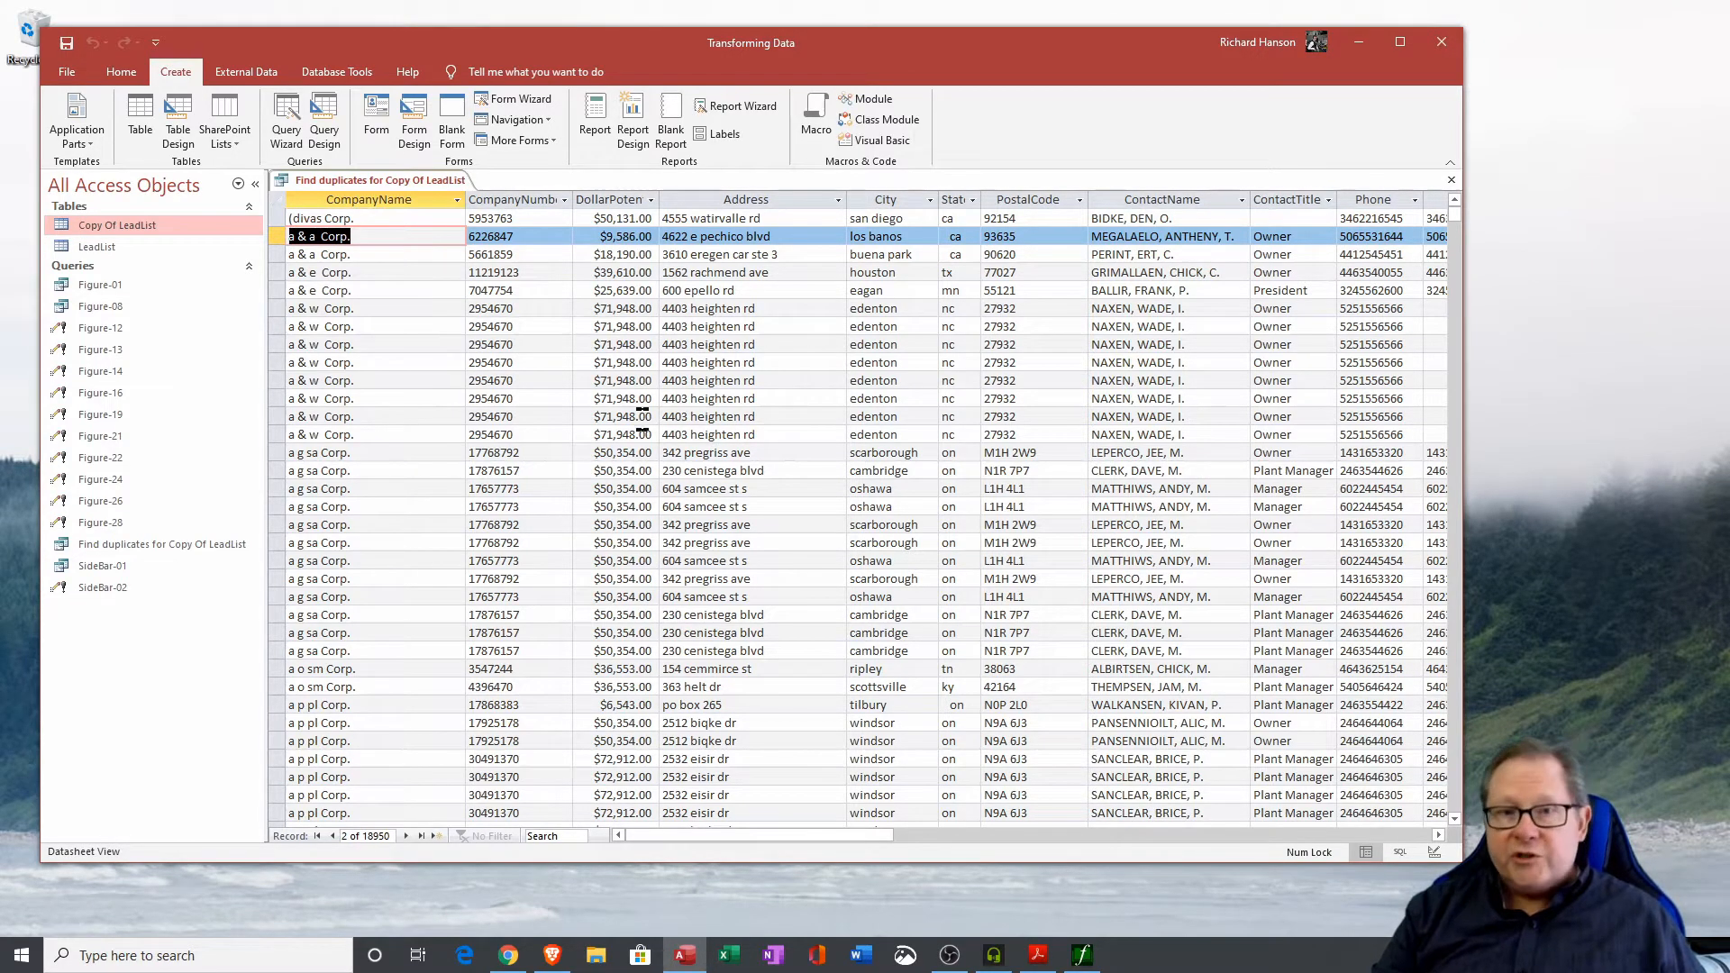
# Refresh the duplicates query results and inspect the two remaining a & a Corp. records.
pyautogui.click(119, 72)
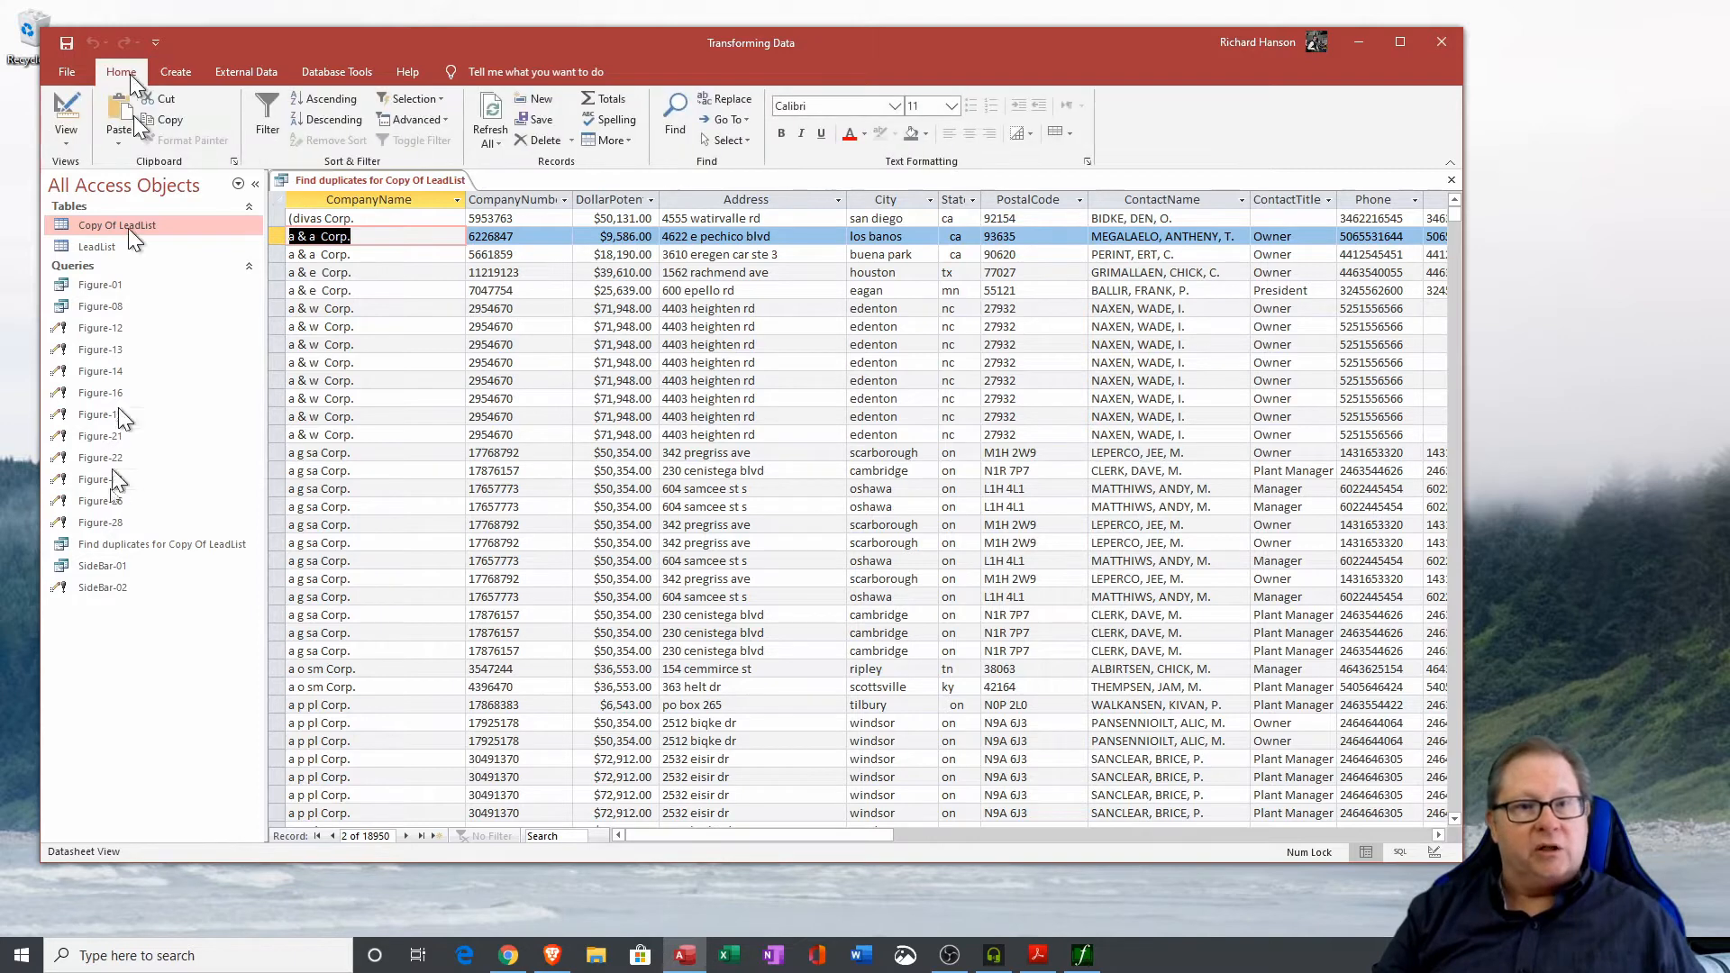
pyautogui.click(491, 125)
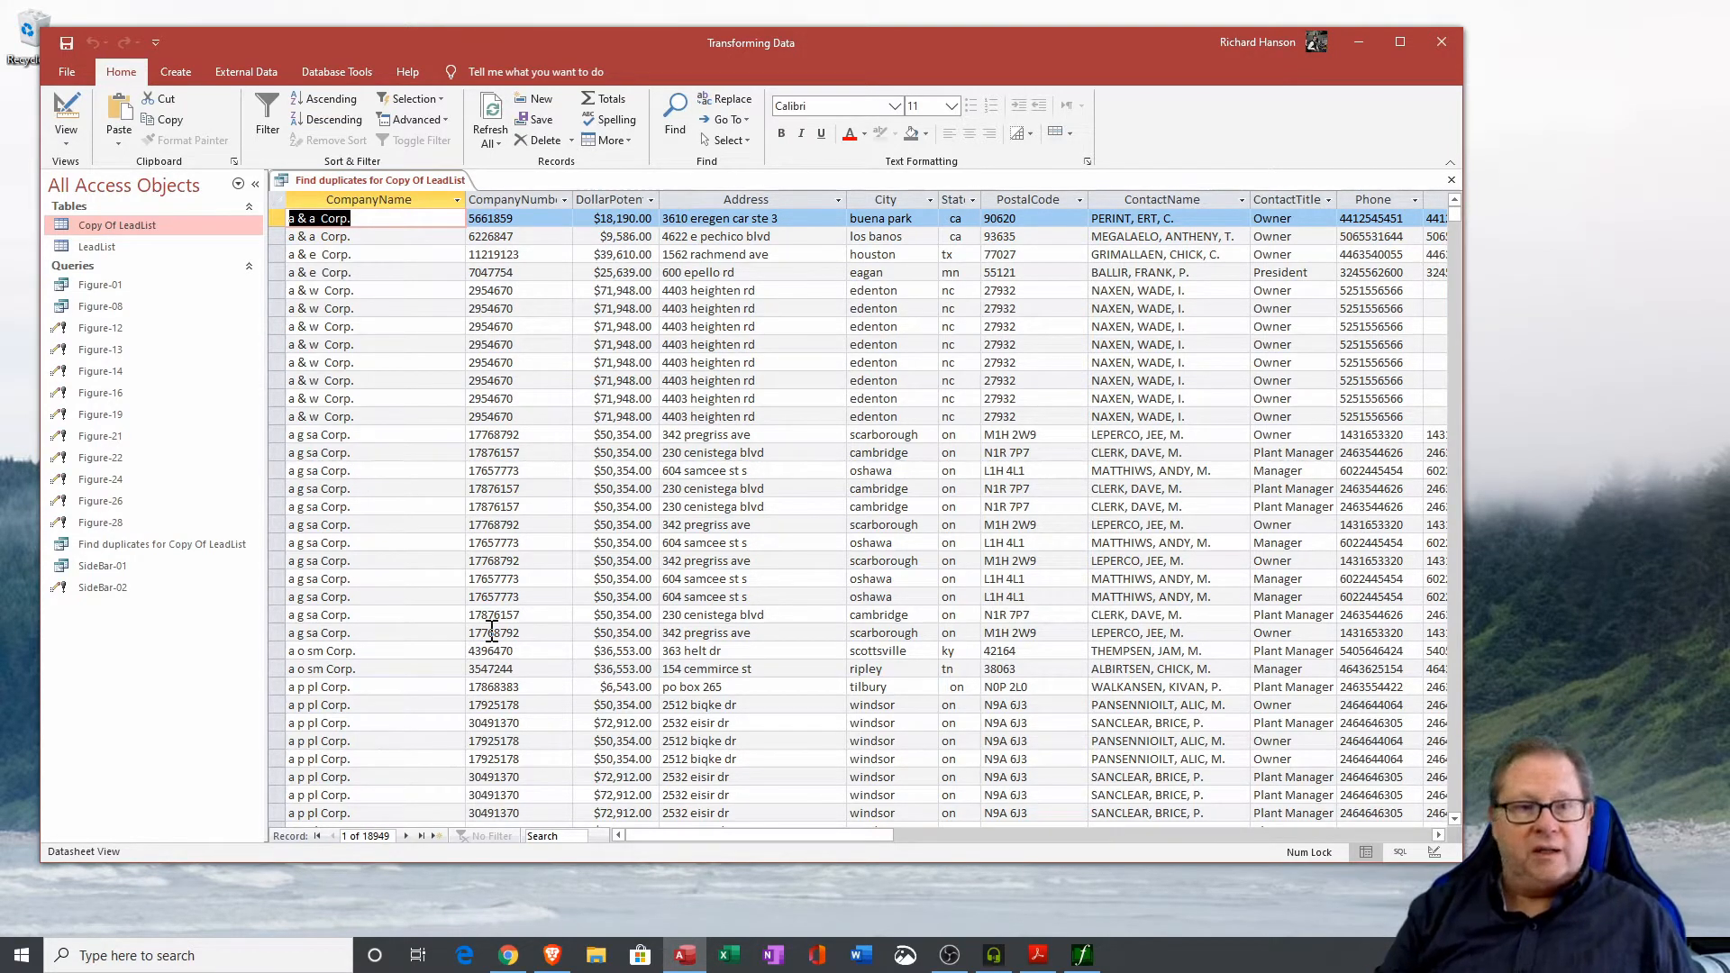
pyautogui.moveTo(274, 219)
pyautogui.mouseDown()
pyautogui.moveTo(273, 254)
pyautogui.moveTo(273, 236)
pyautogui.mouseUp()
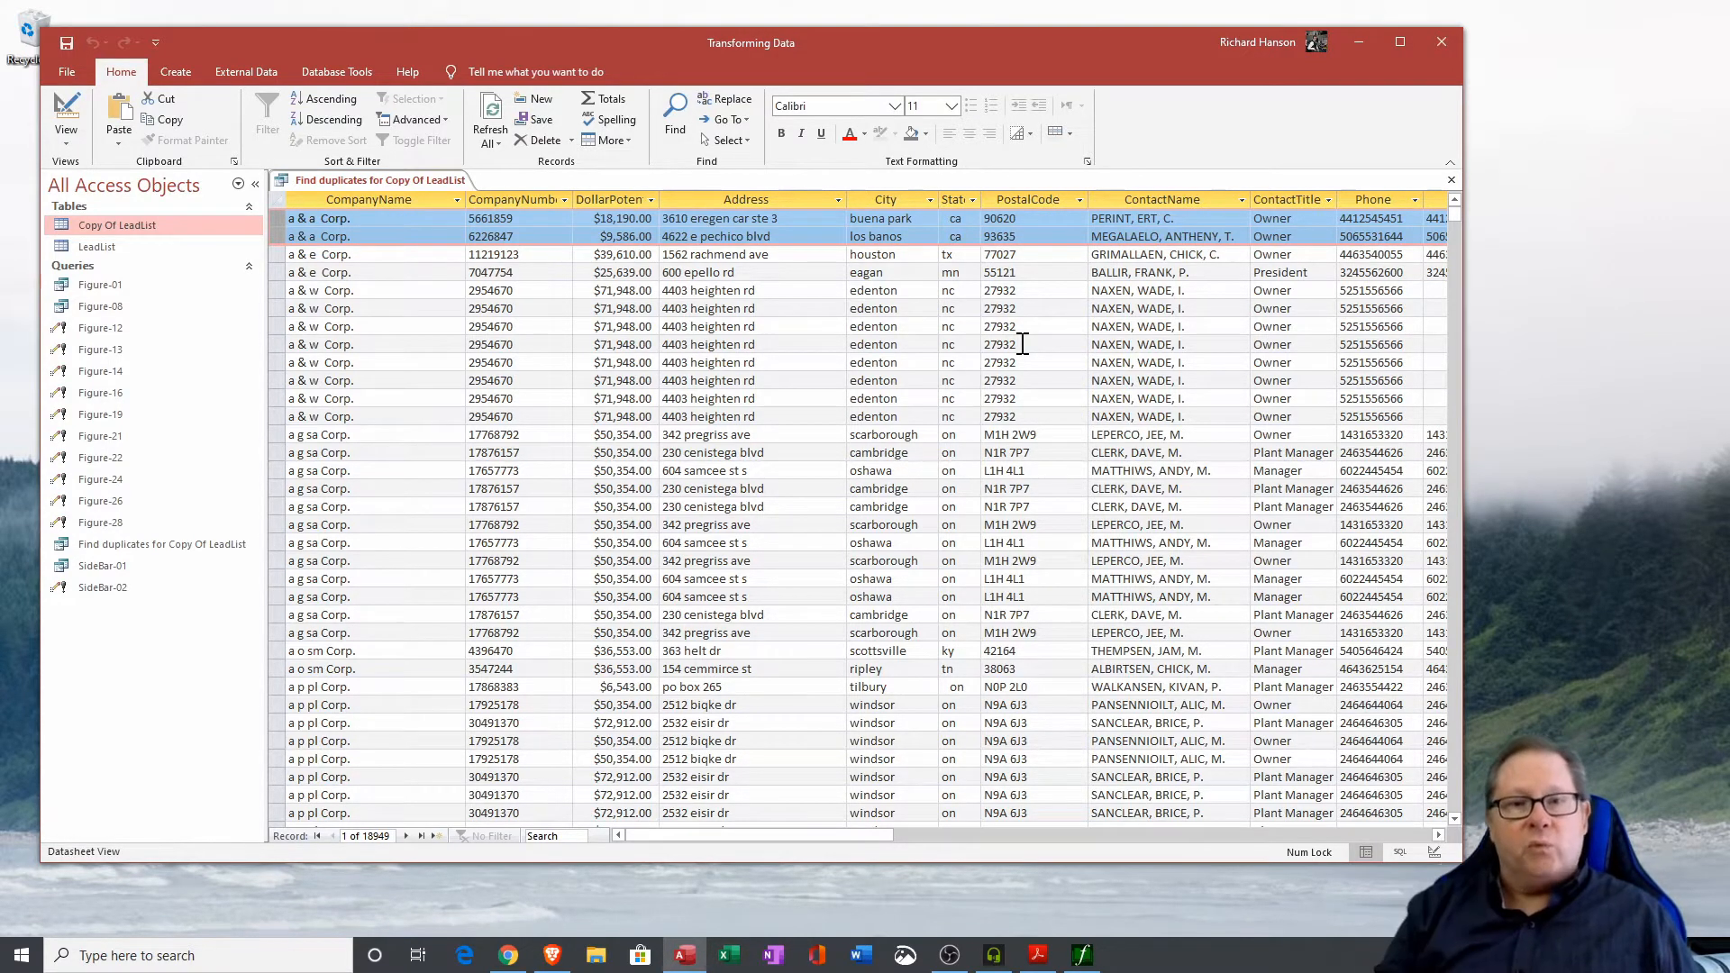
pyautogui.click(525, 218)
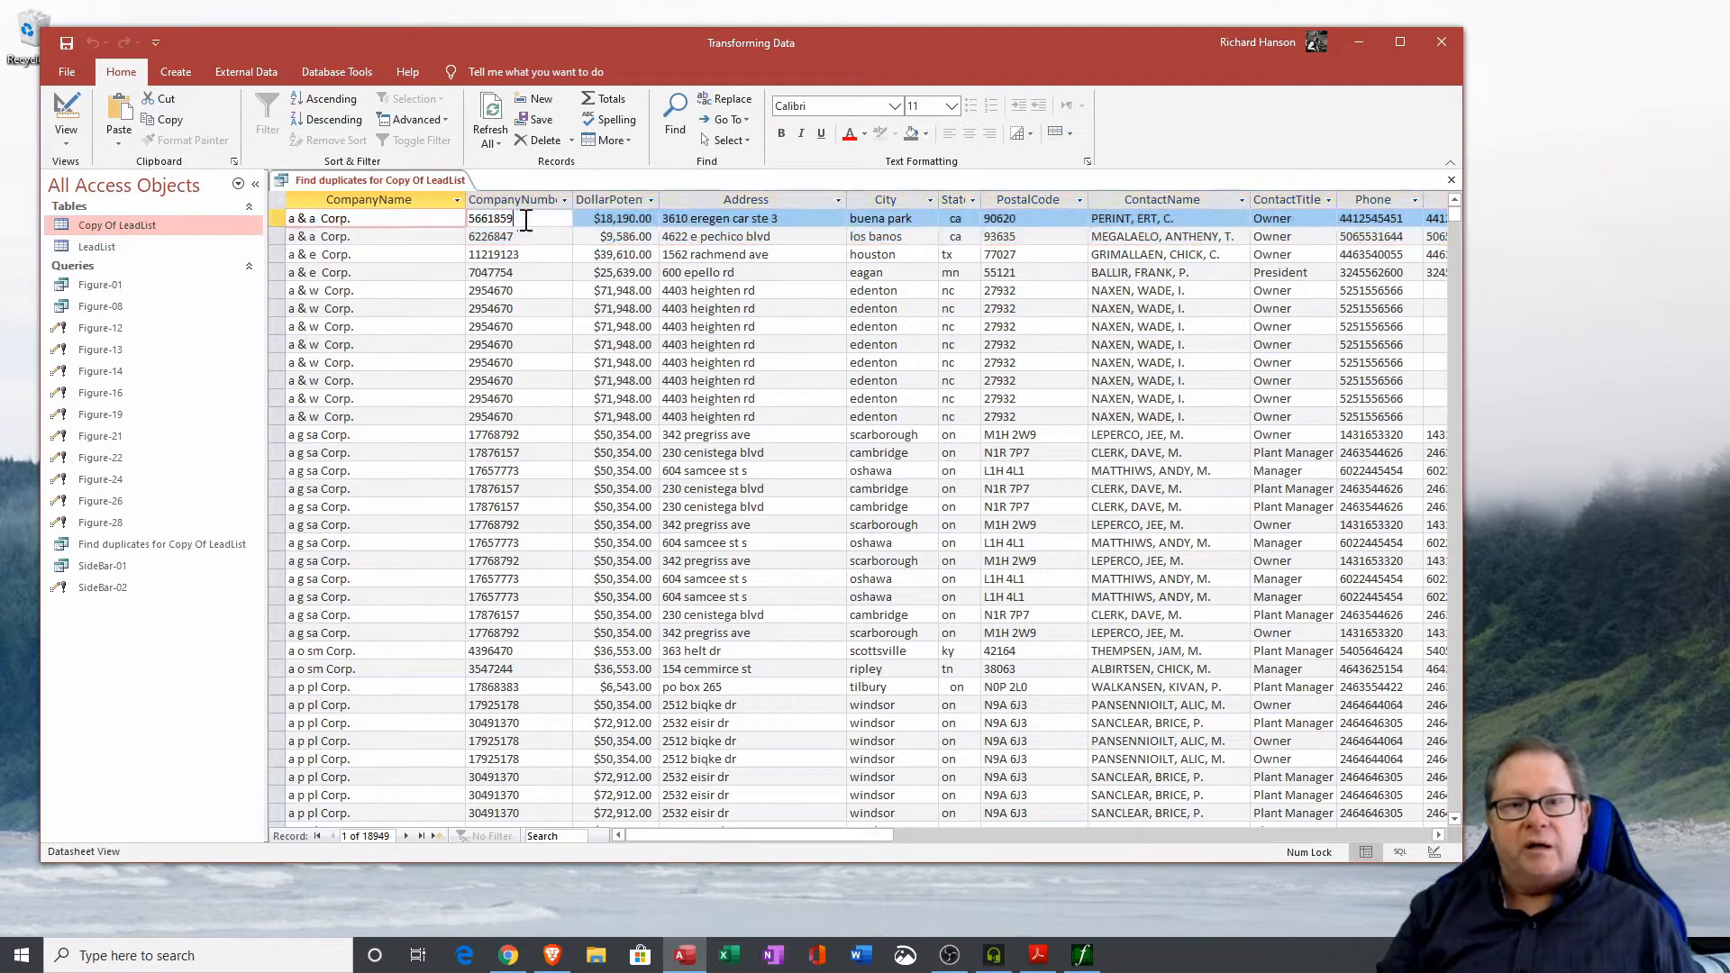
pyautogui.moveTo(524, 218); pyautogui.dragTo(465, 218)
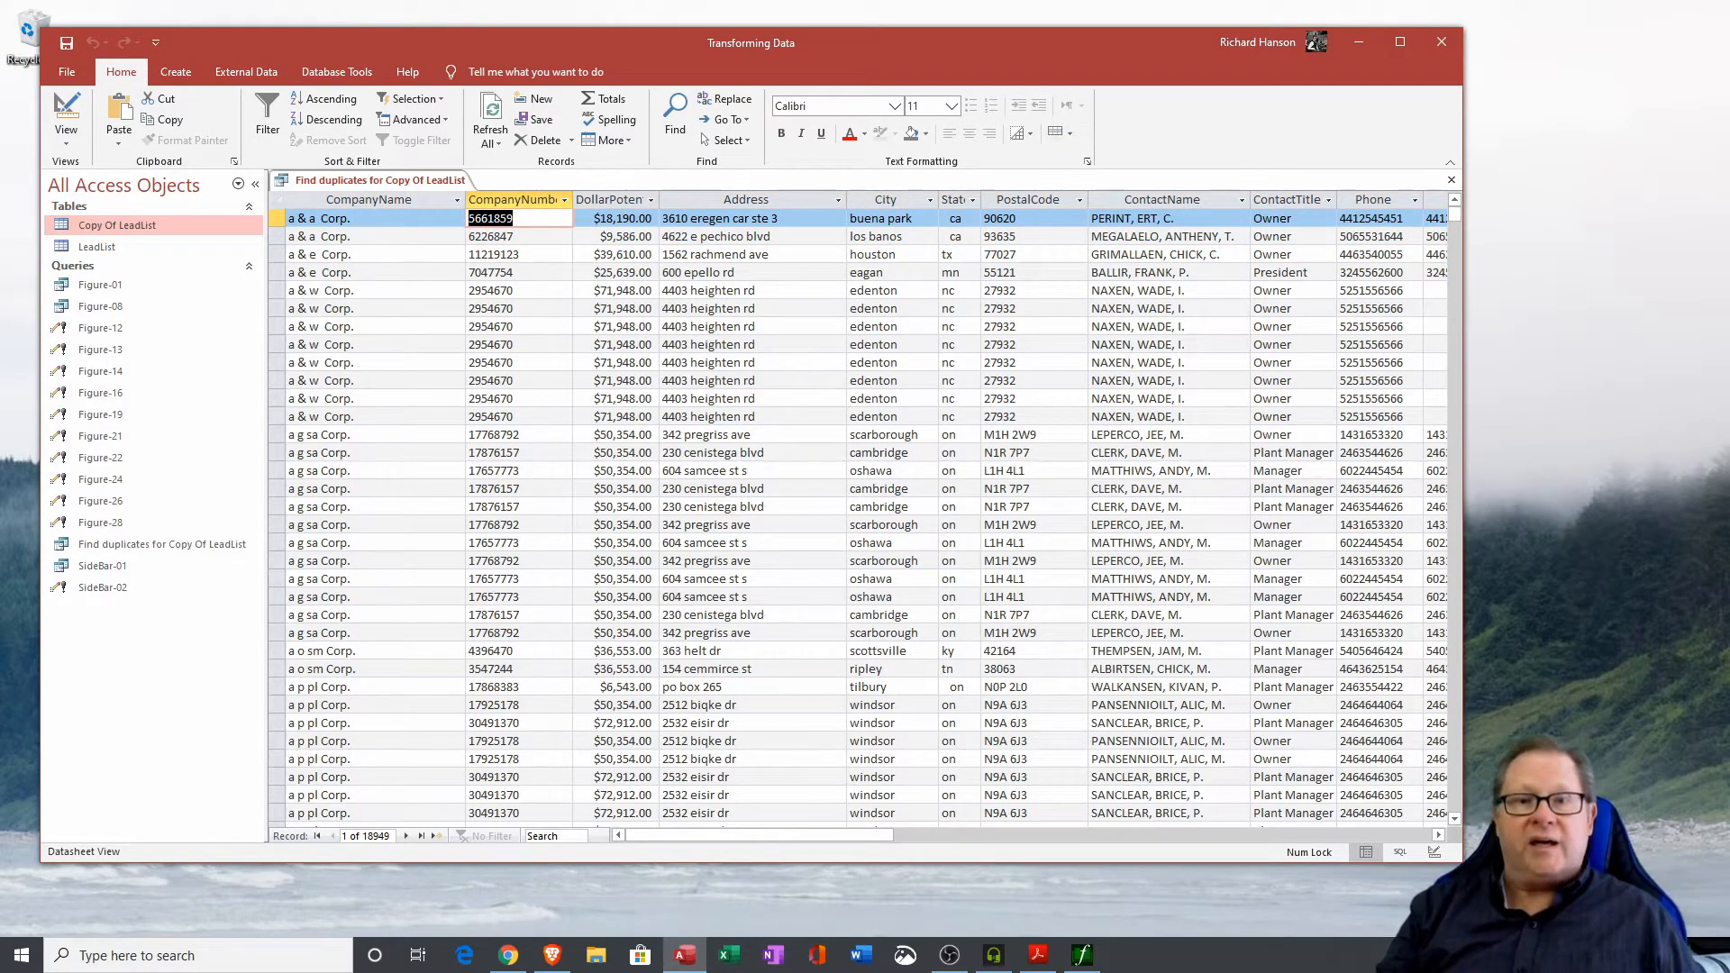
# Close the query and delete the Find duplicates for Copy Of LeadList query.
pyautogui.click(1451, 179)
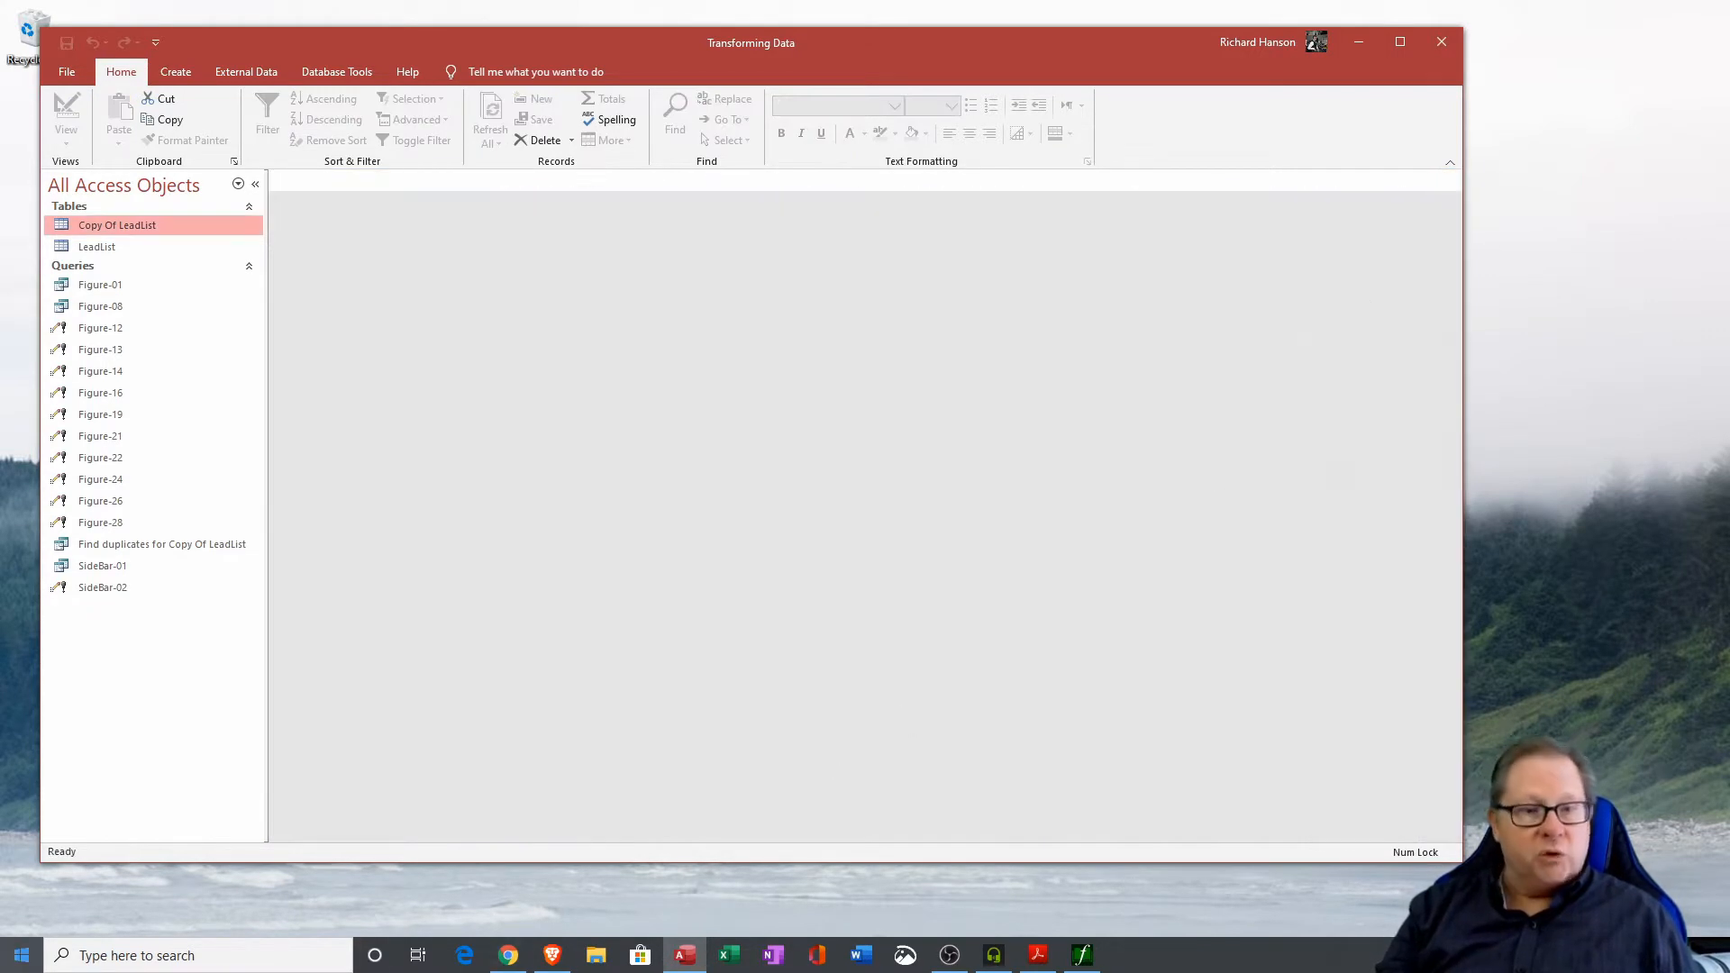
pyautogui.click(153, 546)
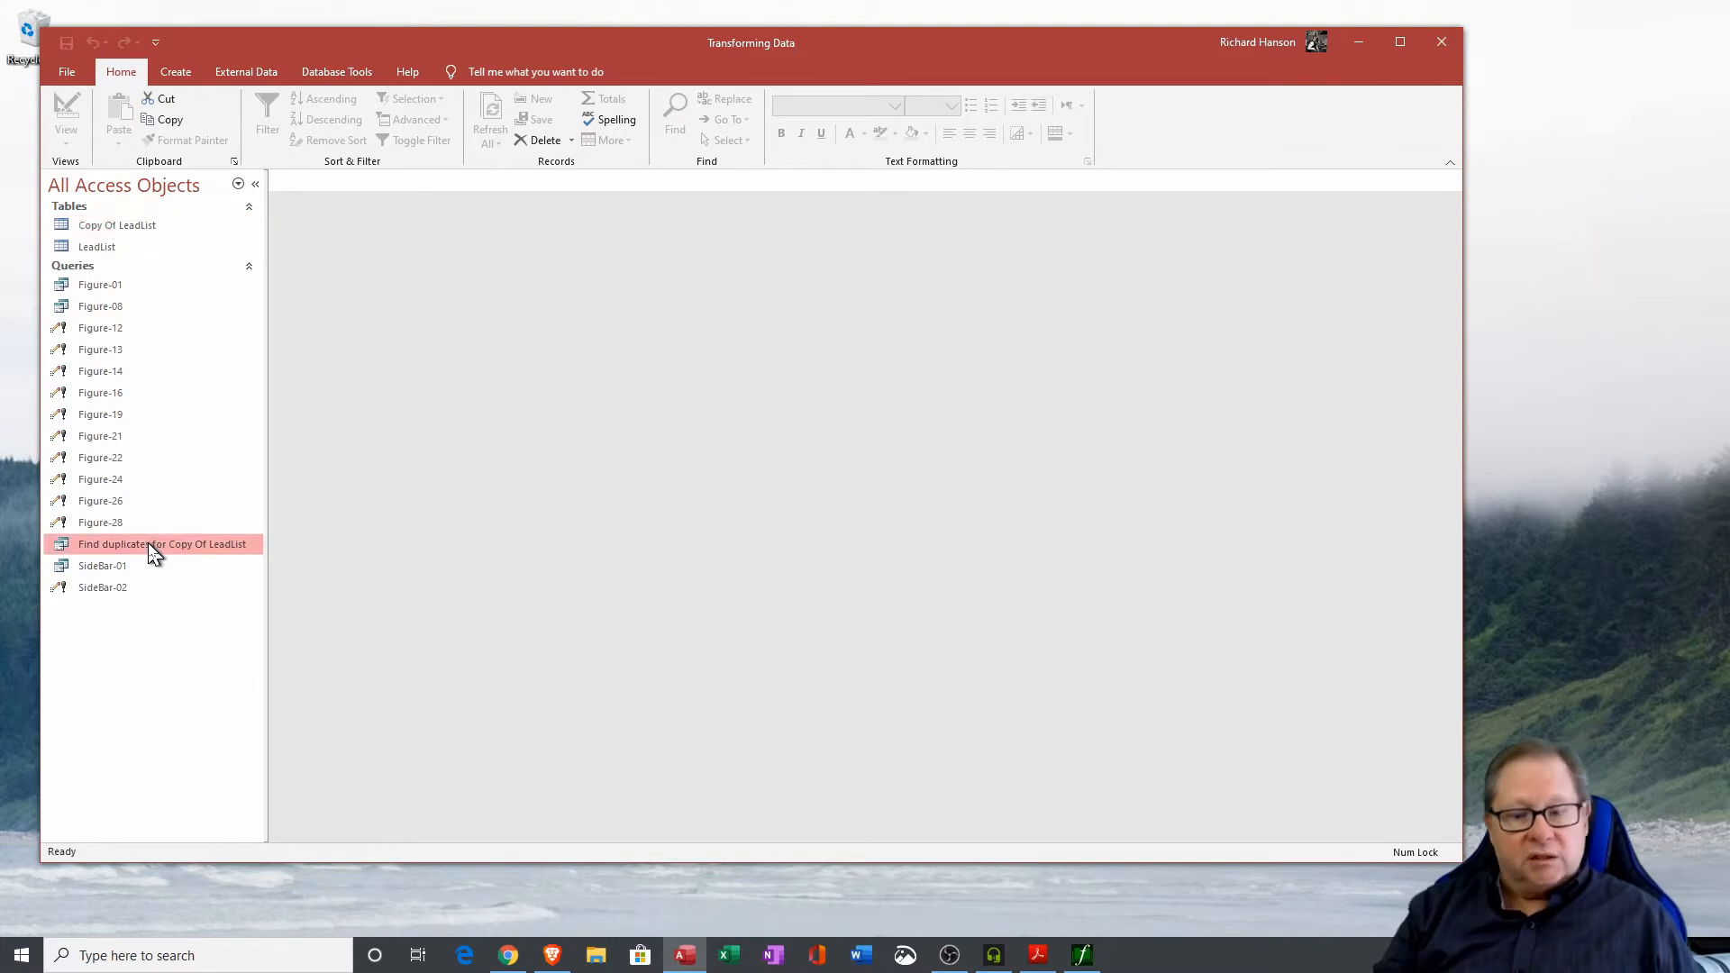
pyautogui.press('Delete')
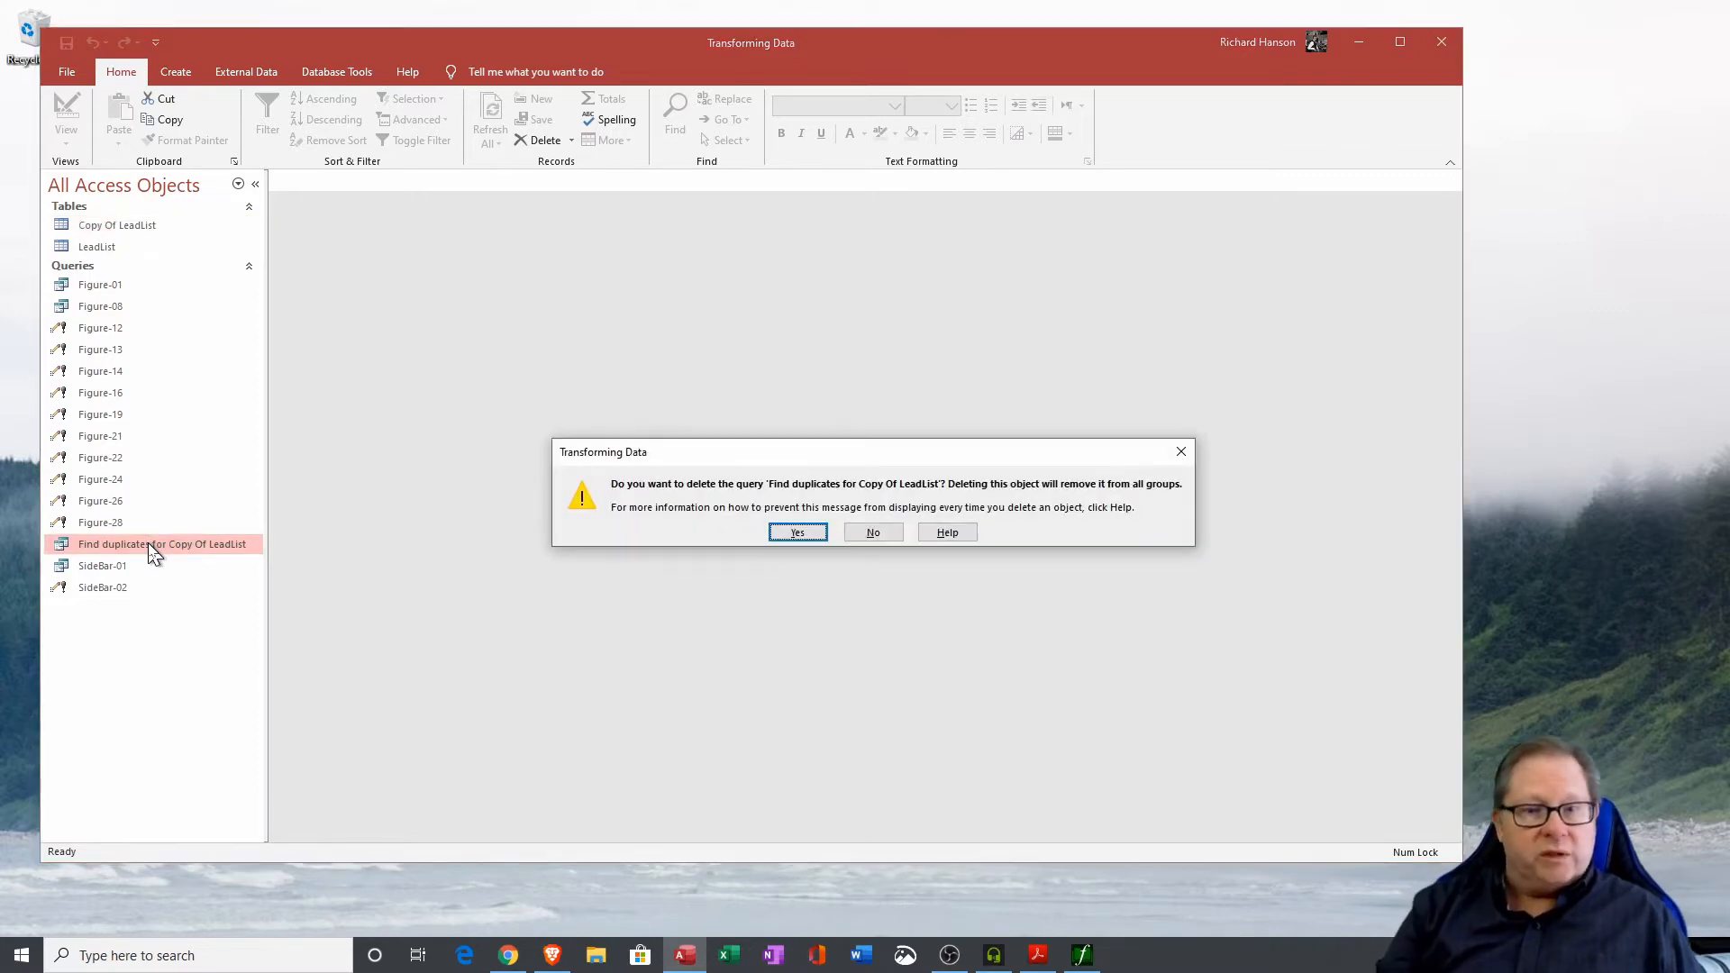
pyautogui.click(797, 535)
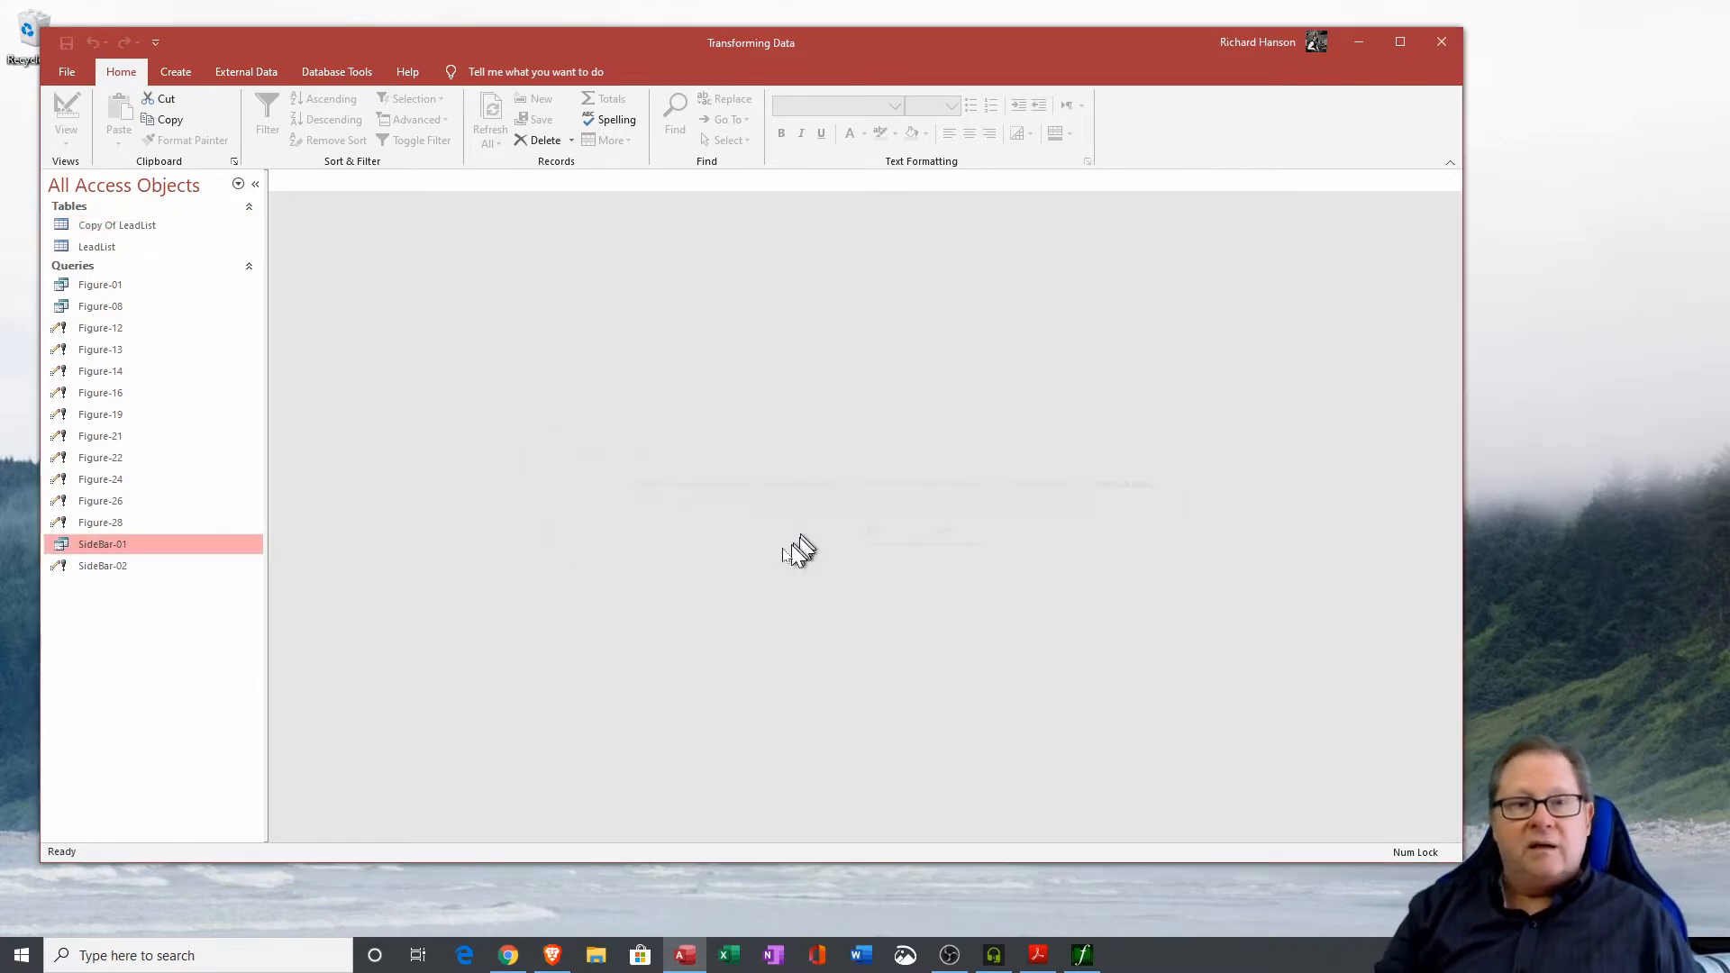
# Start the Find Duplicates Query Wizard and choose the Copy Of LeadList table to search.
pyautogui.click(176, 72)
pyautogui.click(287, 121)
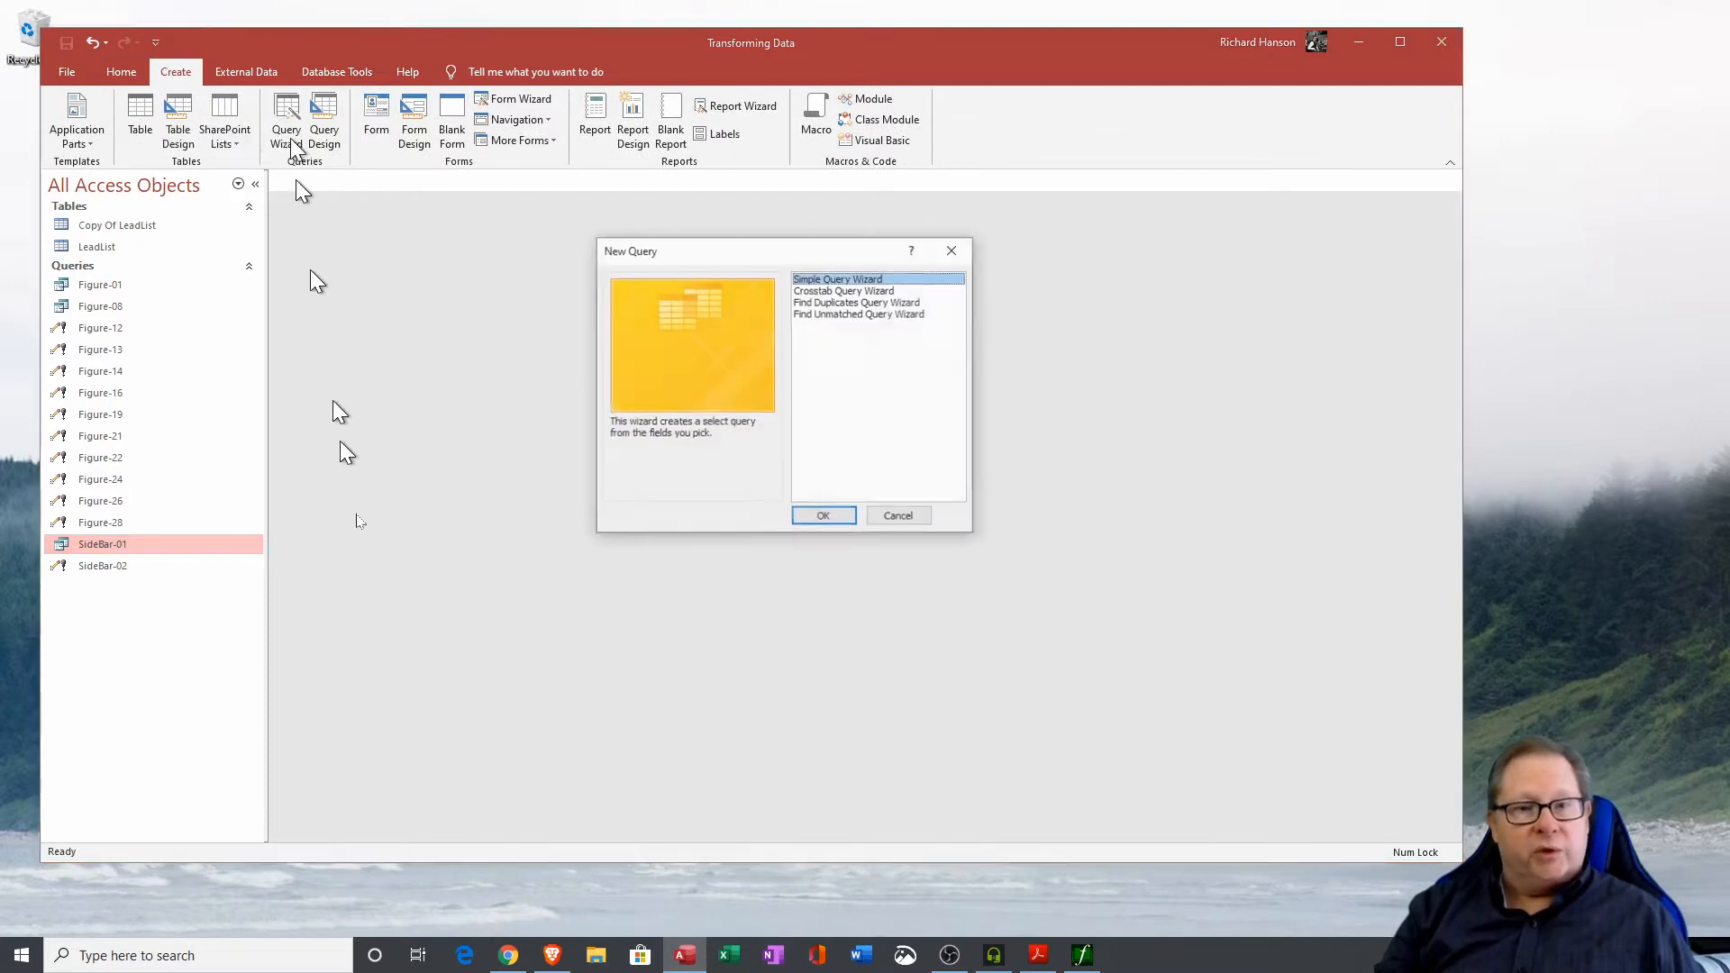
pyautogui.click(847, 301)
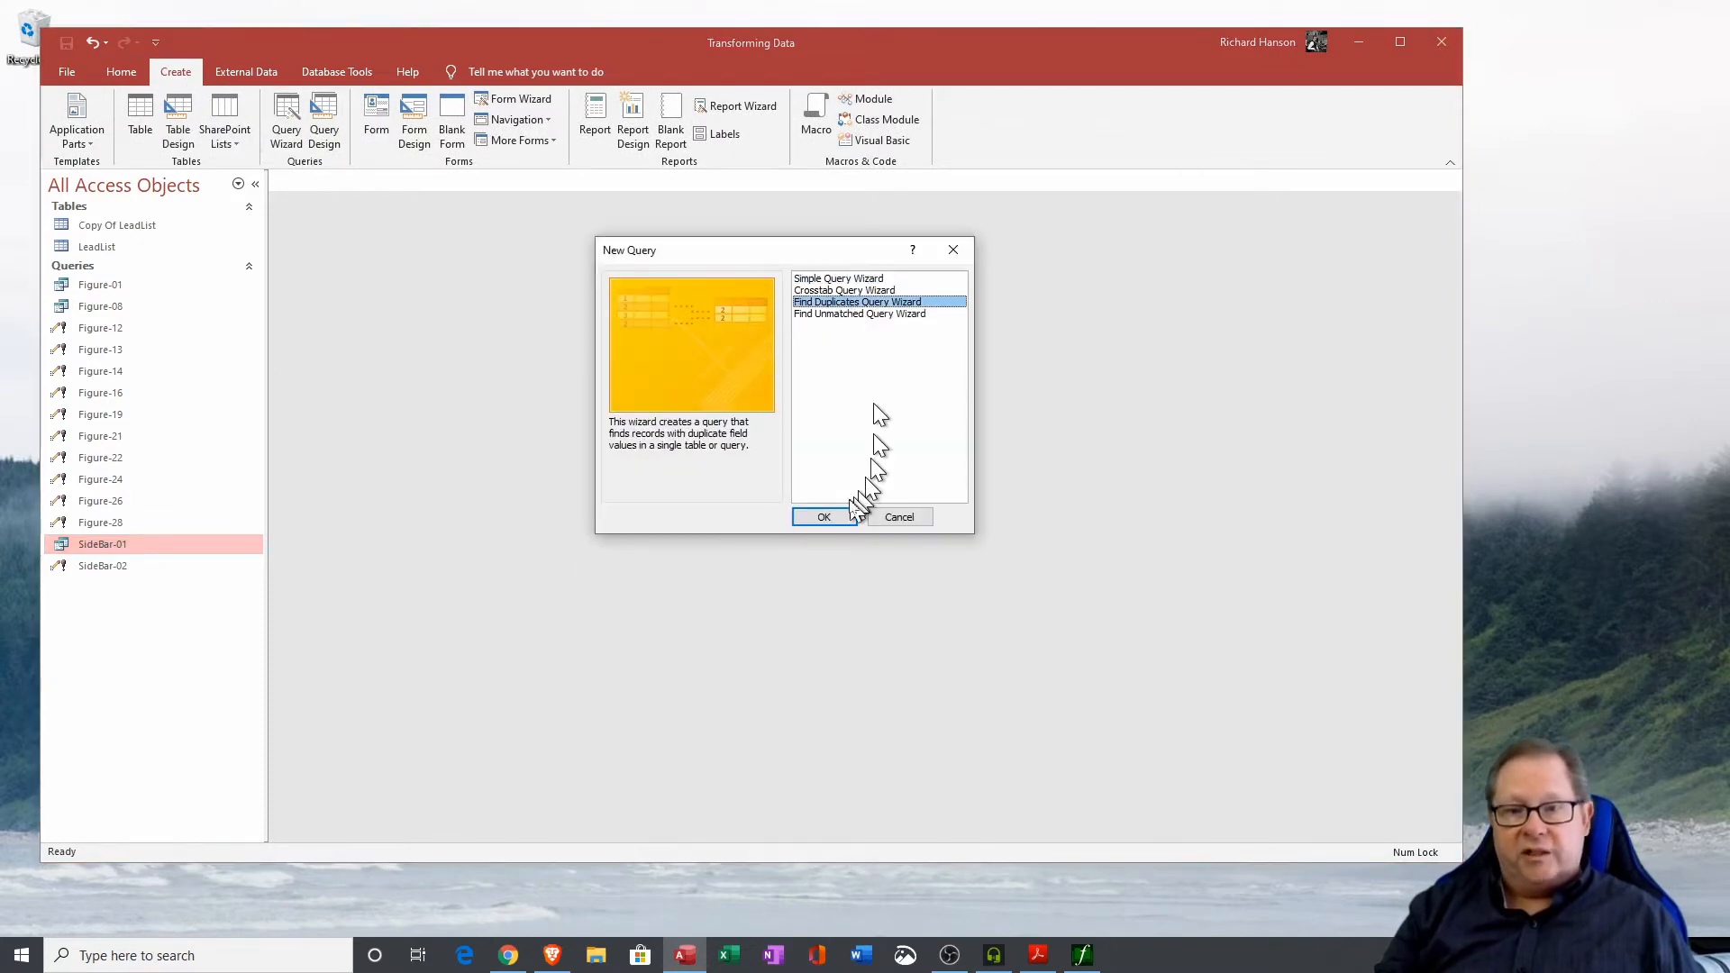
pyautogui.click(822, 517)
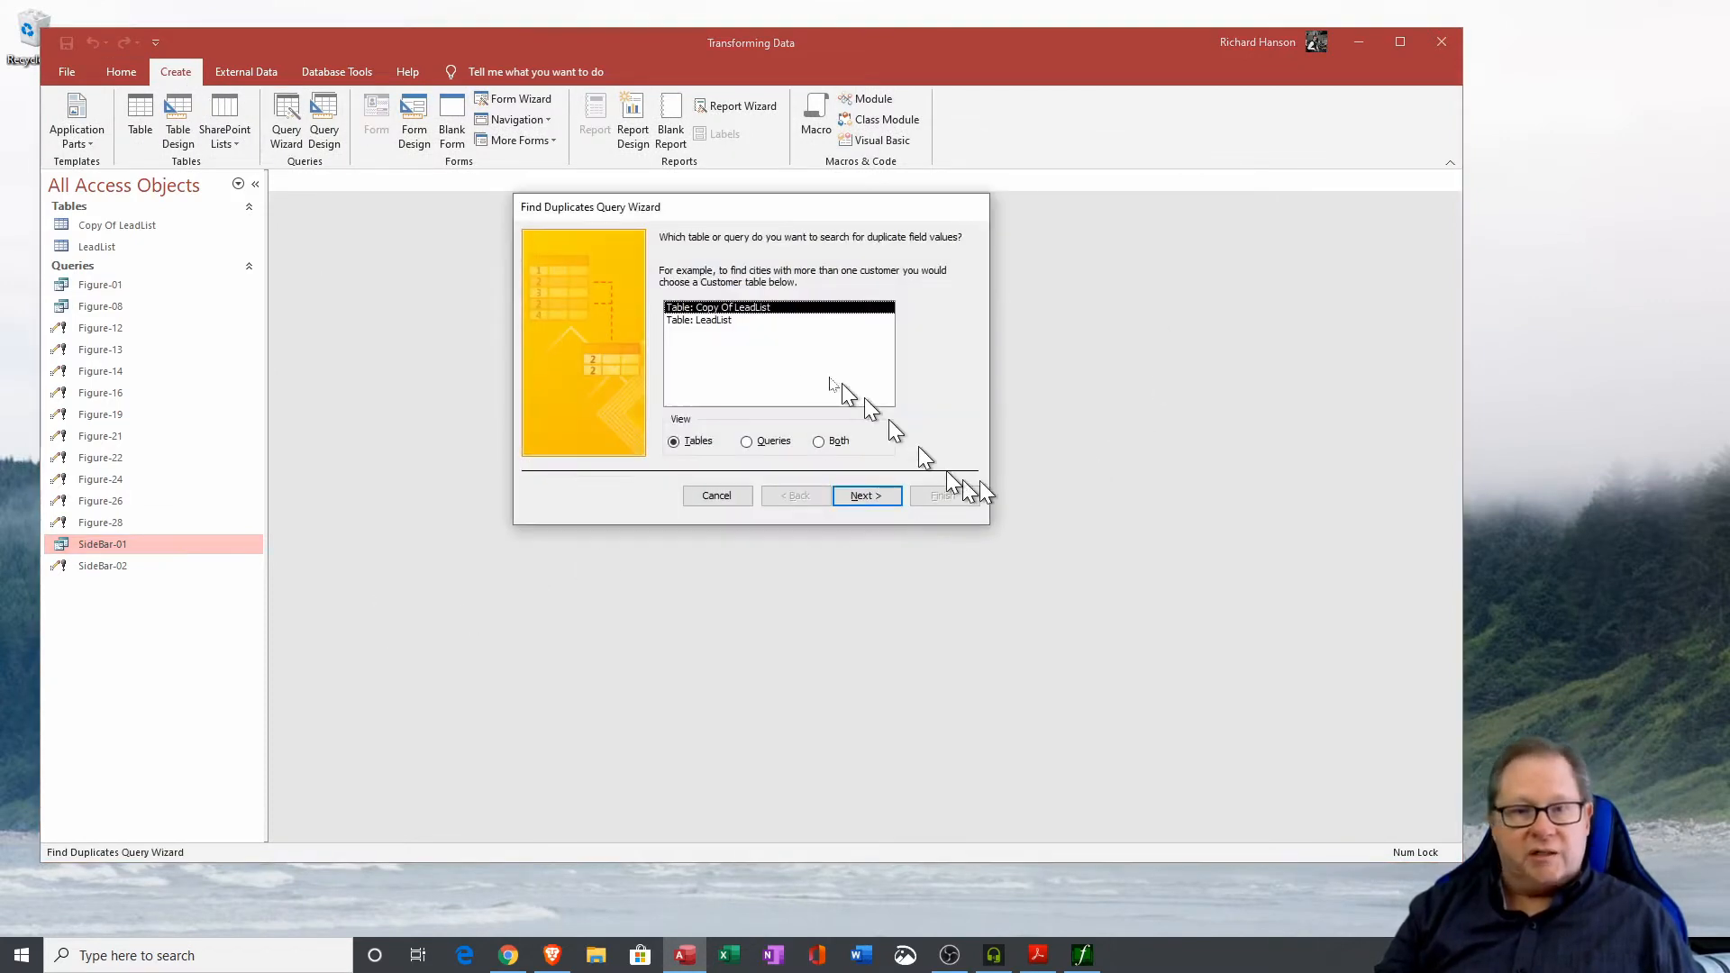
pyautogui.click(867, 496)
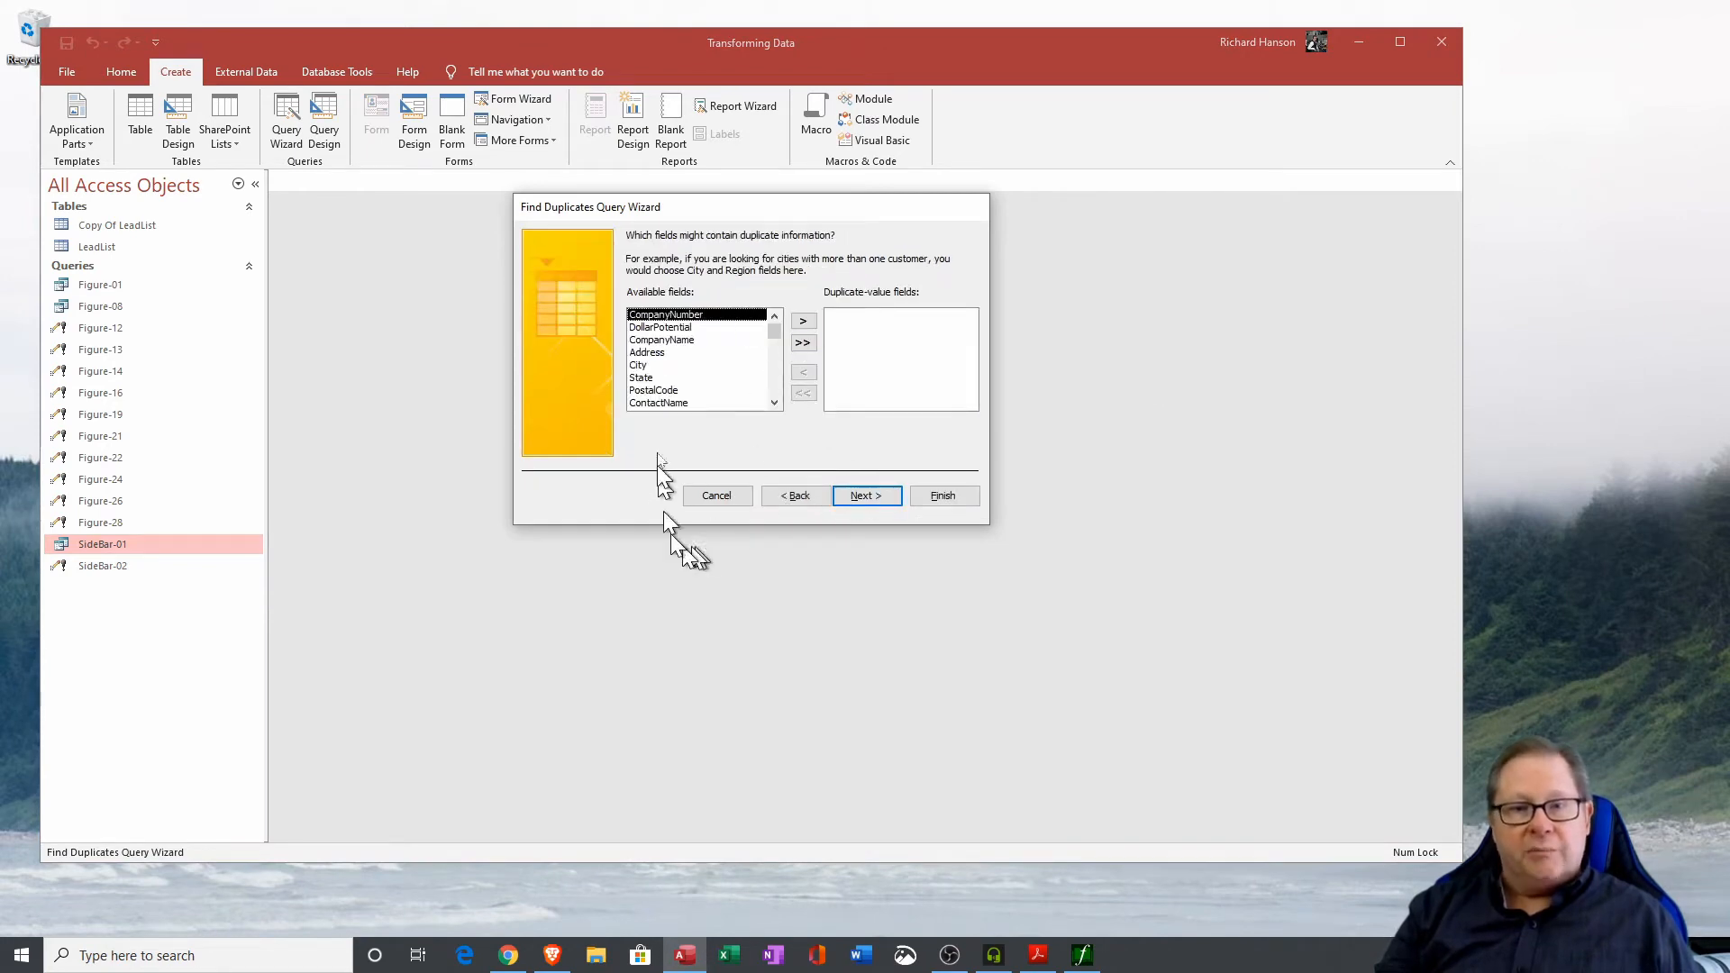
# Pick CompanyName and CompanyNumber as duplicate-value fields, include all remaining fields, and finish the wizard.
pyautogui.click(658, 340)
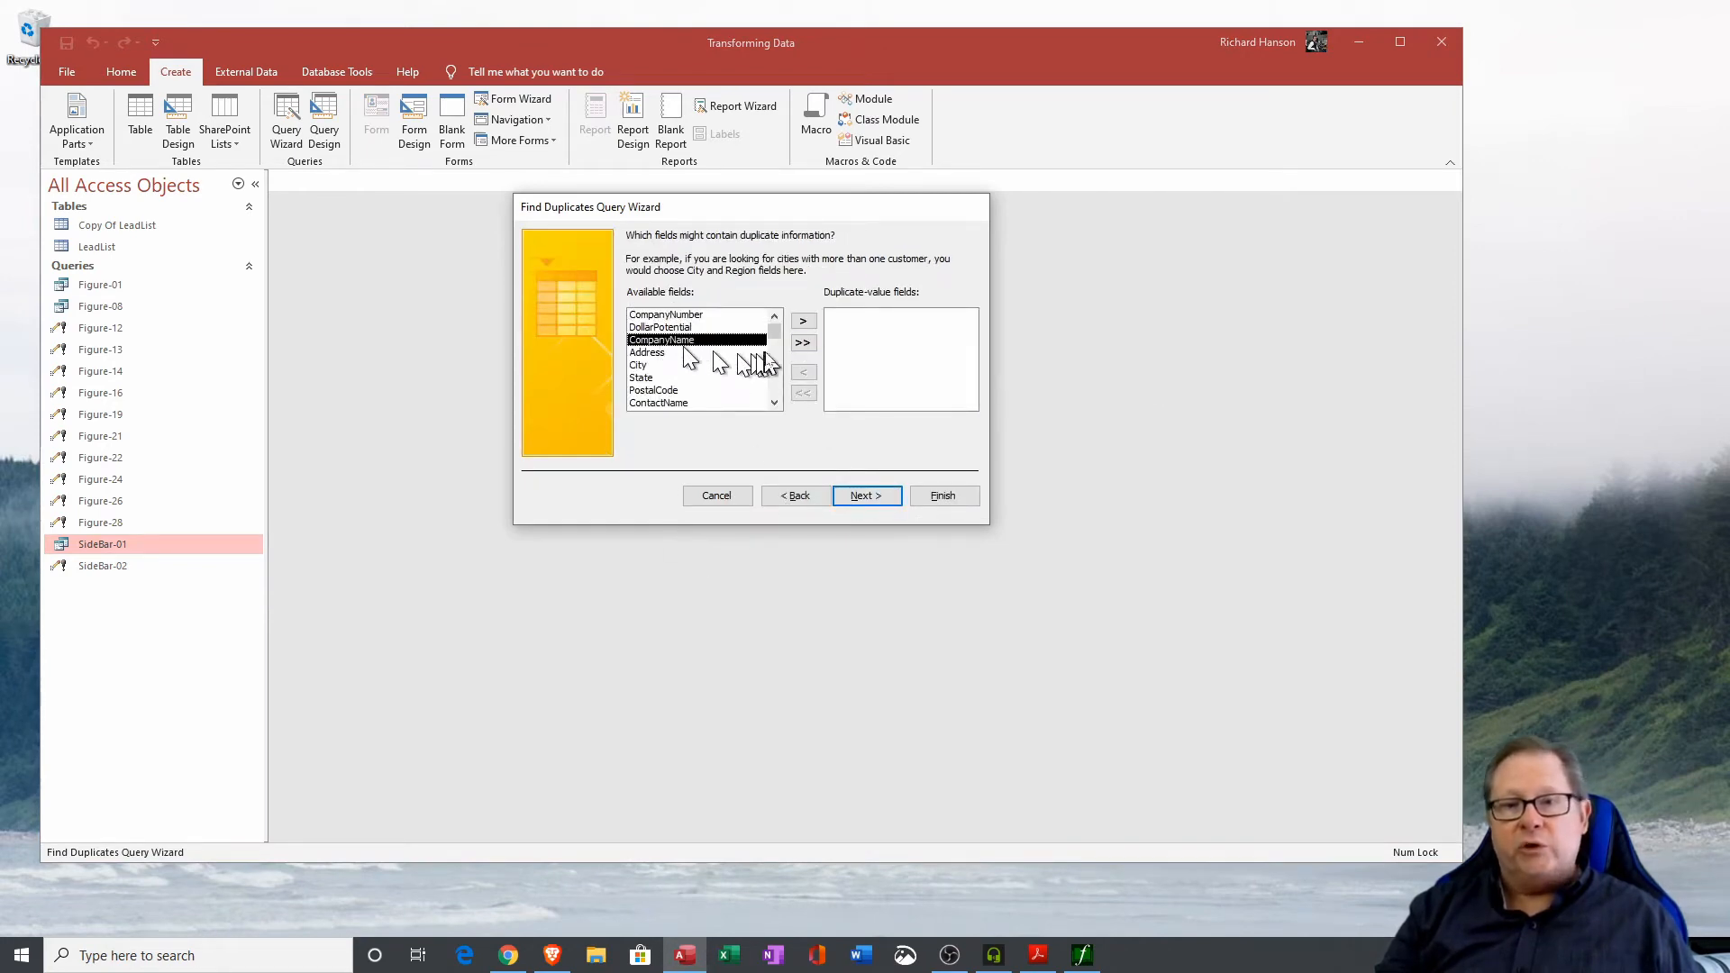
pyautogui.click(803, 320)
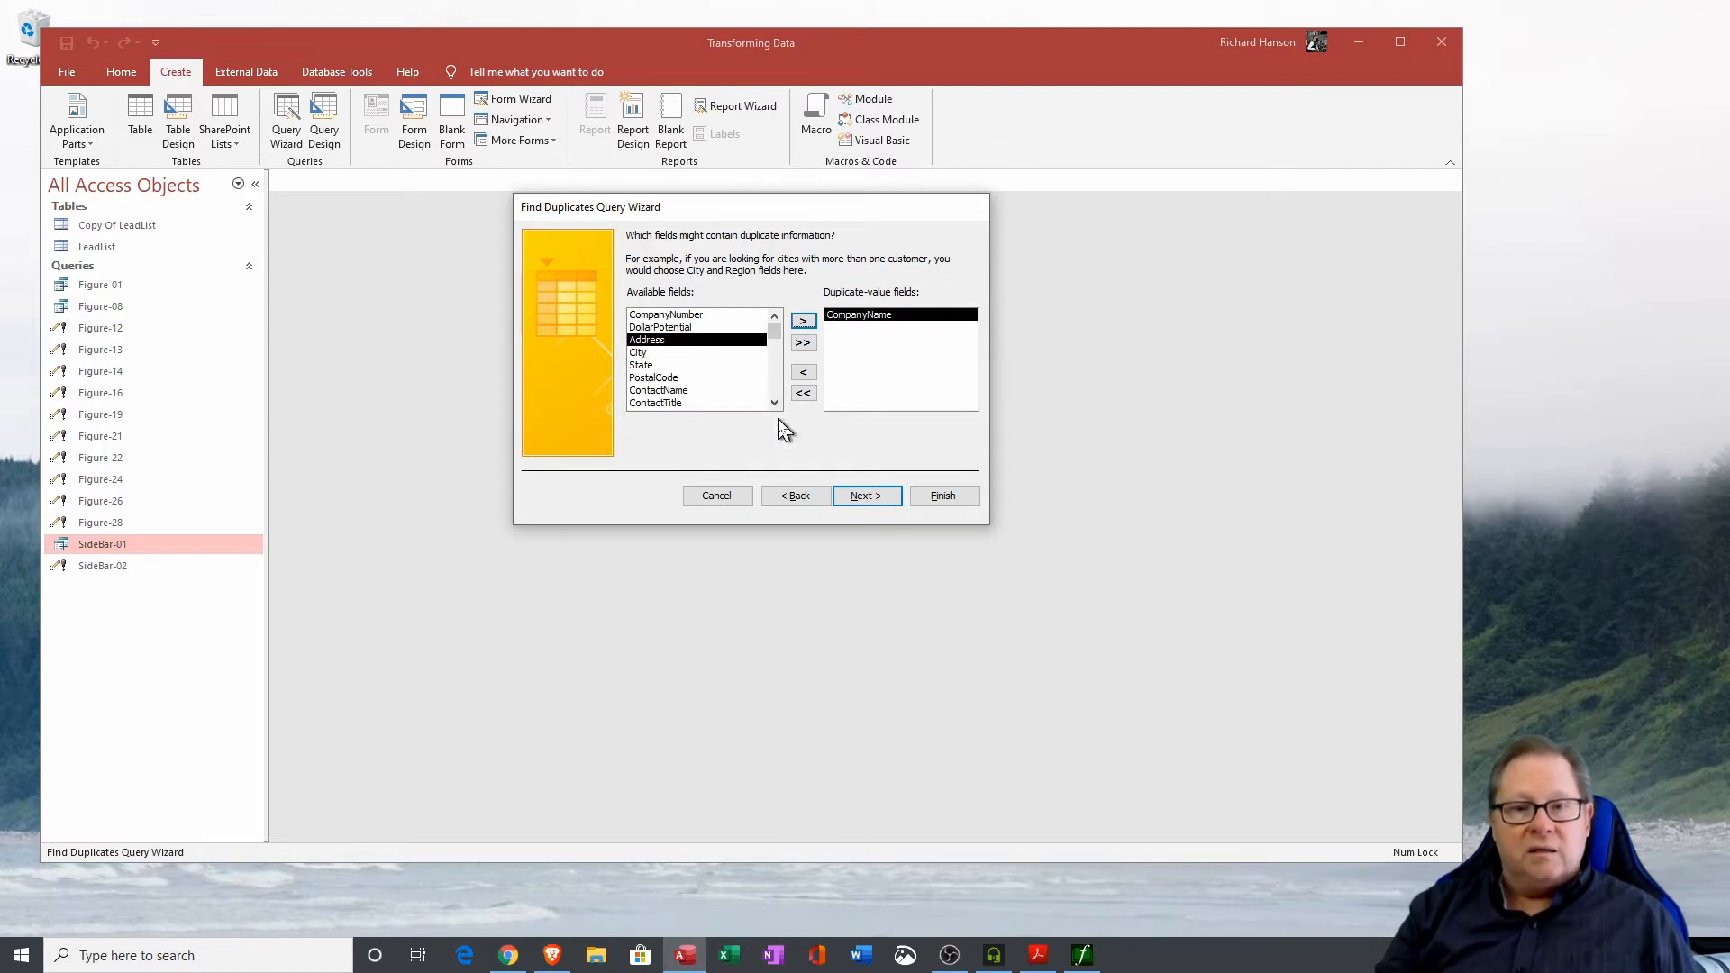
pyautogui.click(671, 314)
pyautogui.click(803, 320)
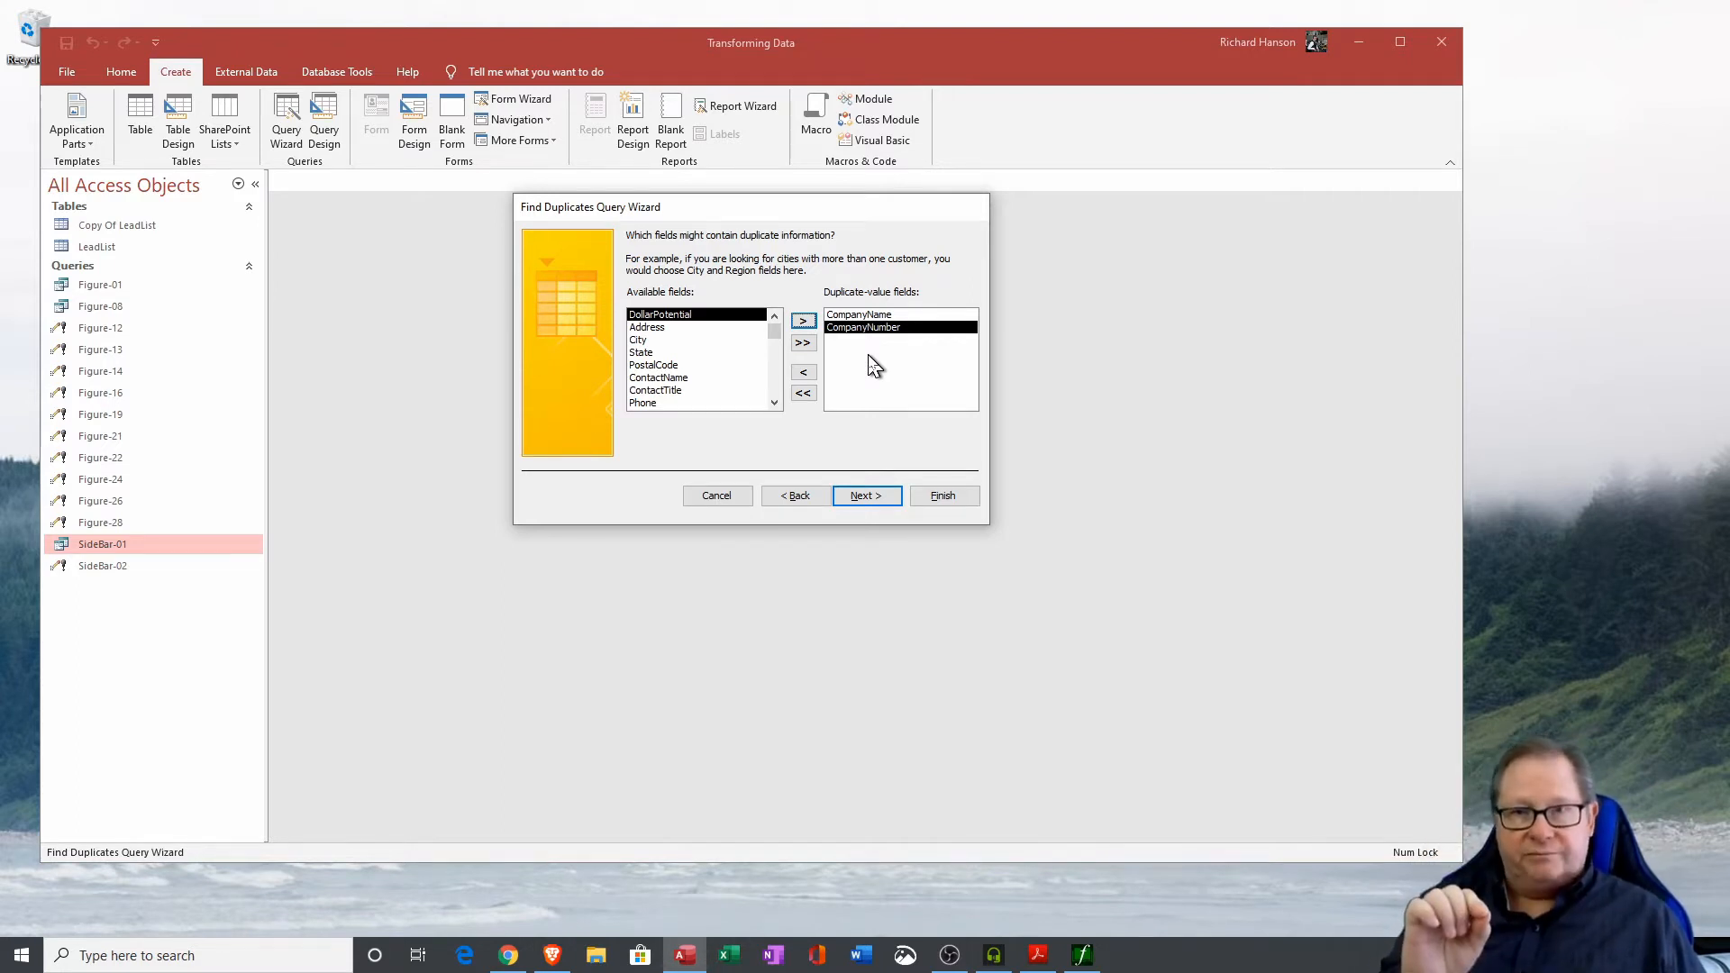
pyautogui.click(865, 496)
pyautogui.click(803, 357)
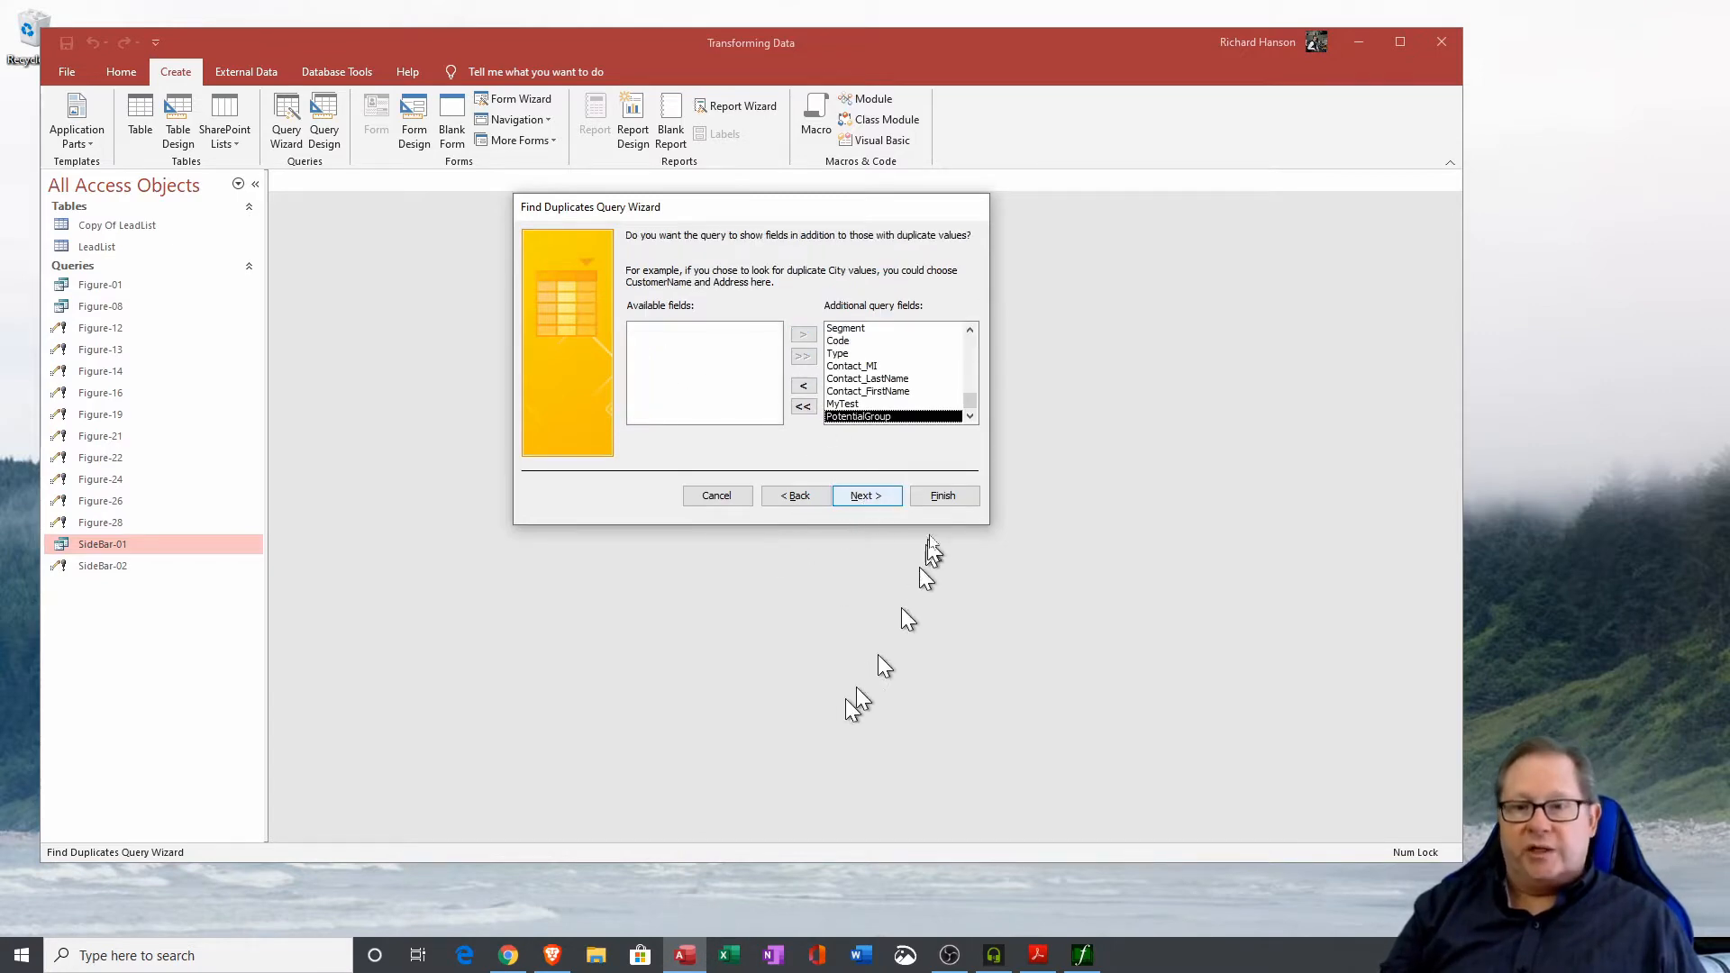
pyautogui.click(943, 497)
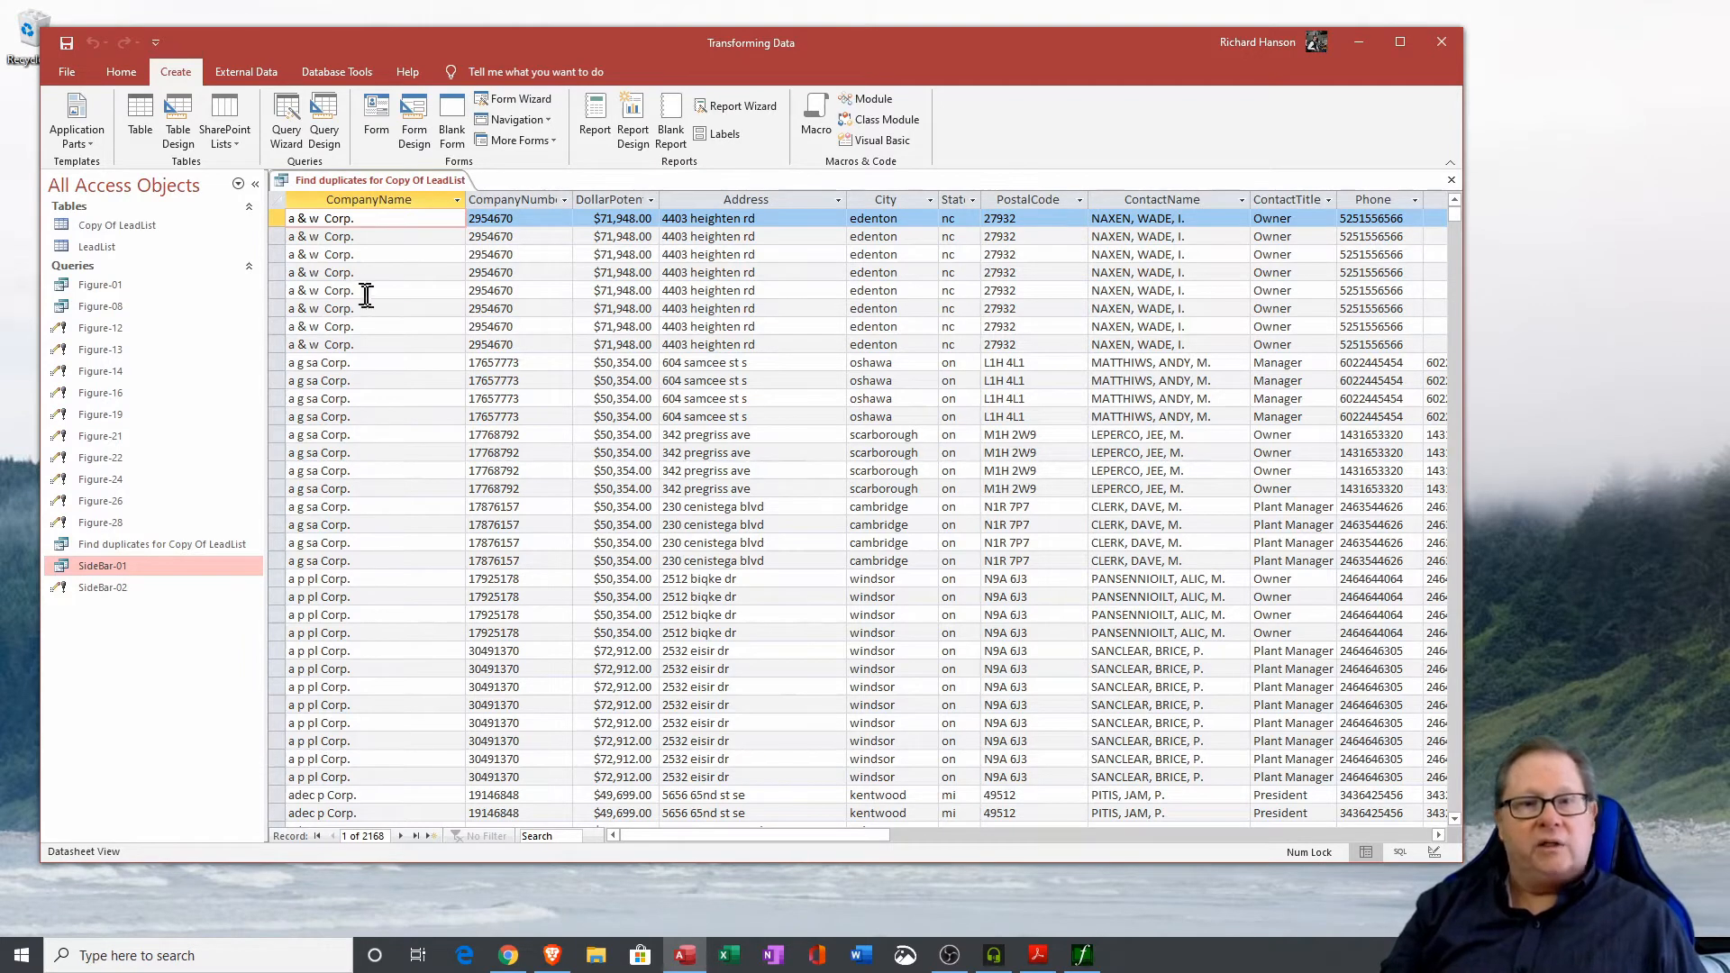
# Select the first two a & w Corp. records in the duplicates results and close the query.
pyautogui.moveTo(281, 218); pyautogui.dragTo(281, 236)
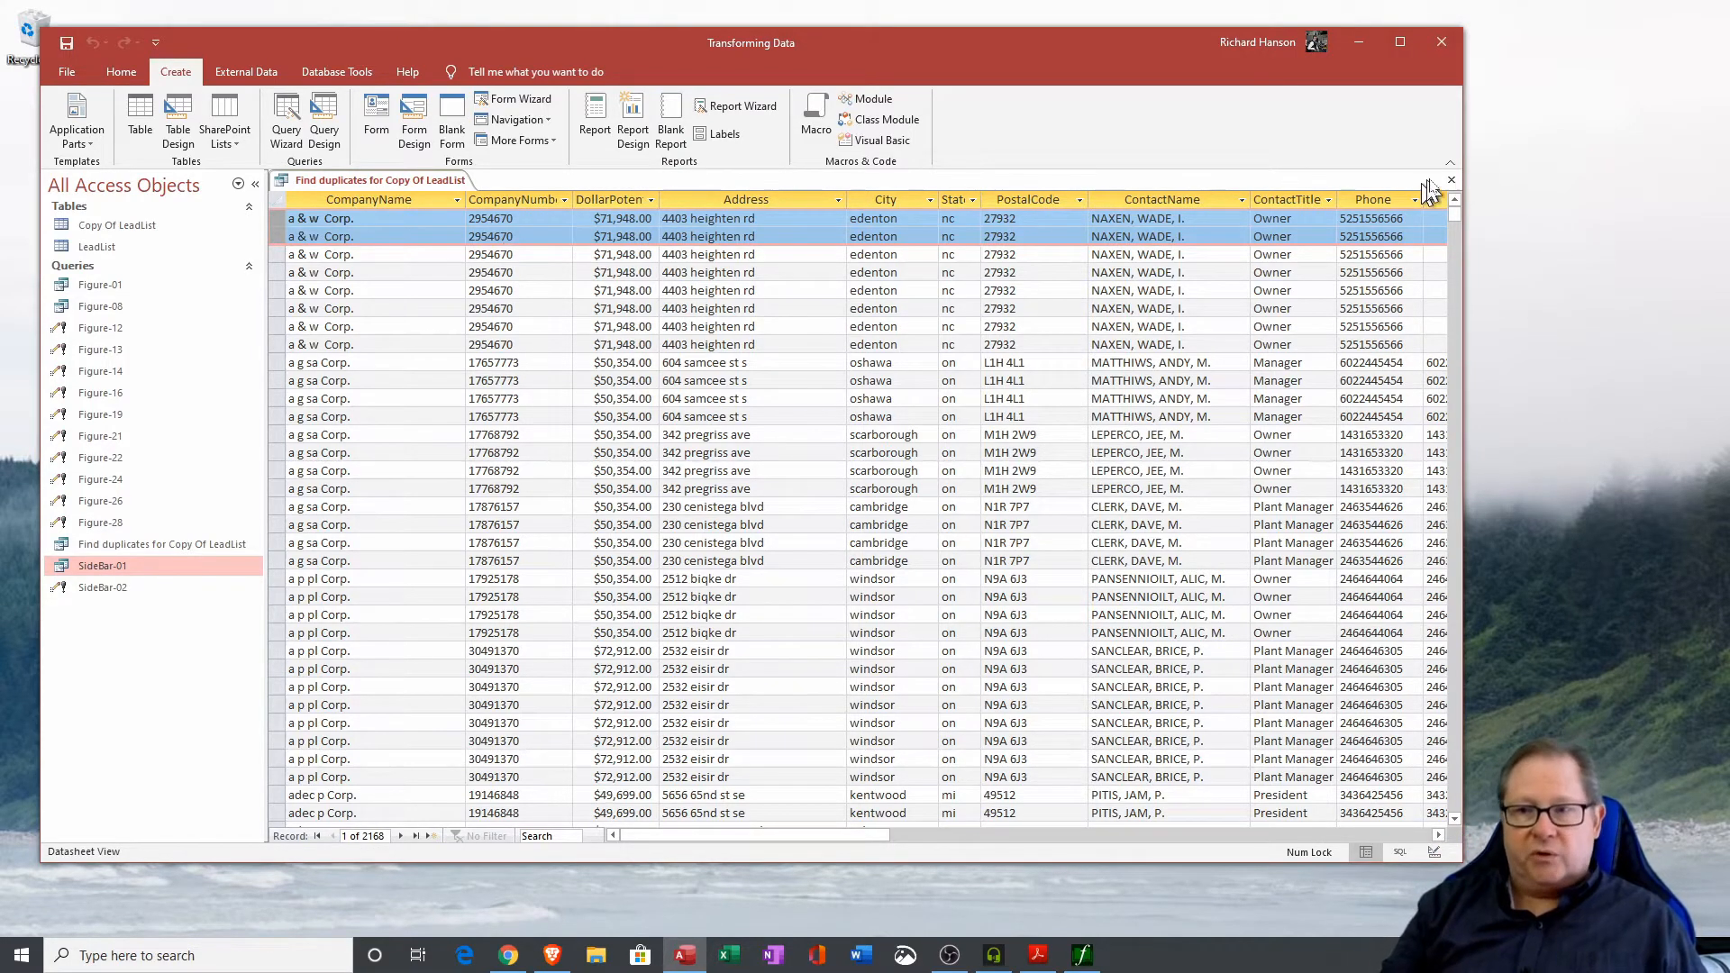
pyautogui.click(1451, 185)
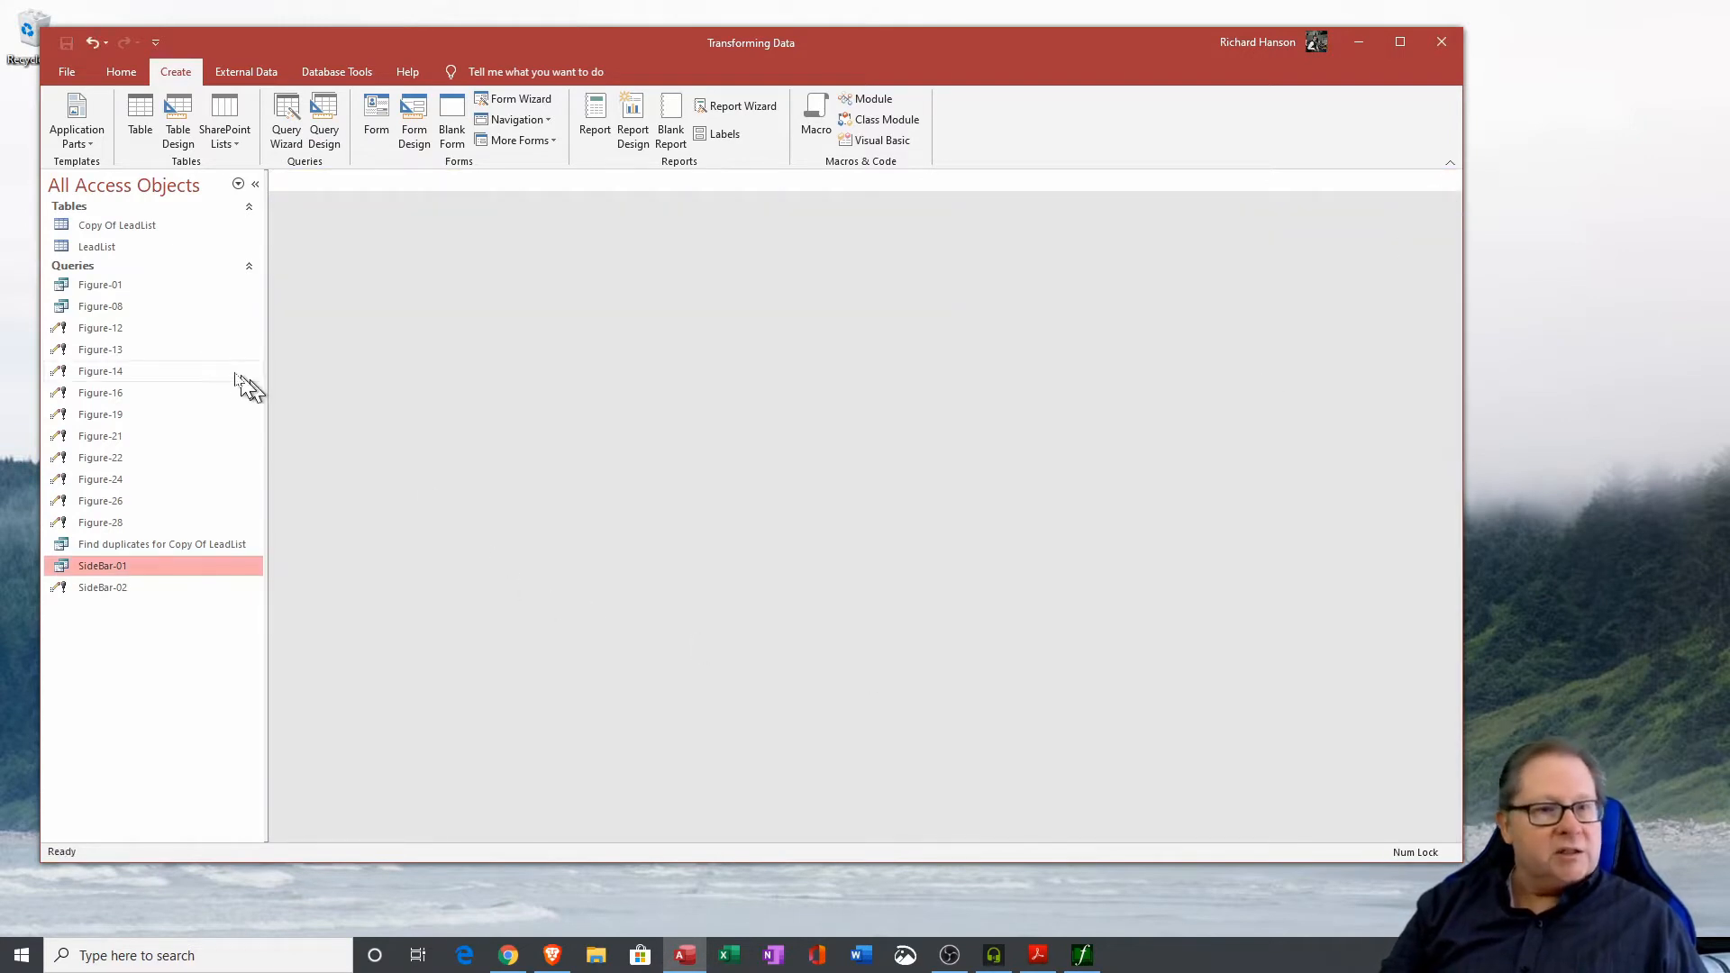
# Open the Figure-12 update query in Design View and run it to set null DollarPotential values to 0.
pyautogui.click(102, 329)
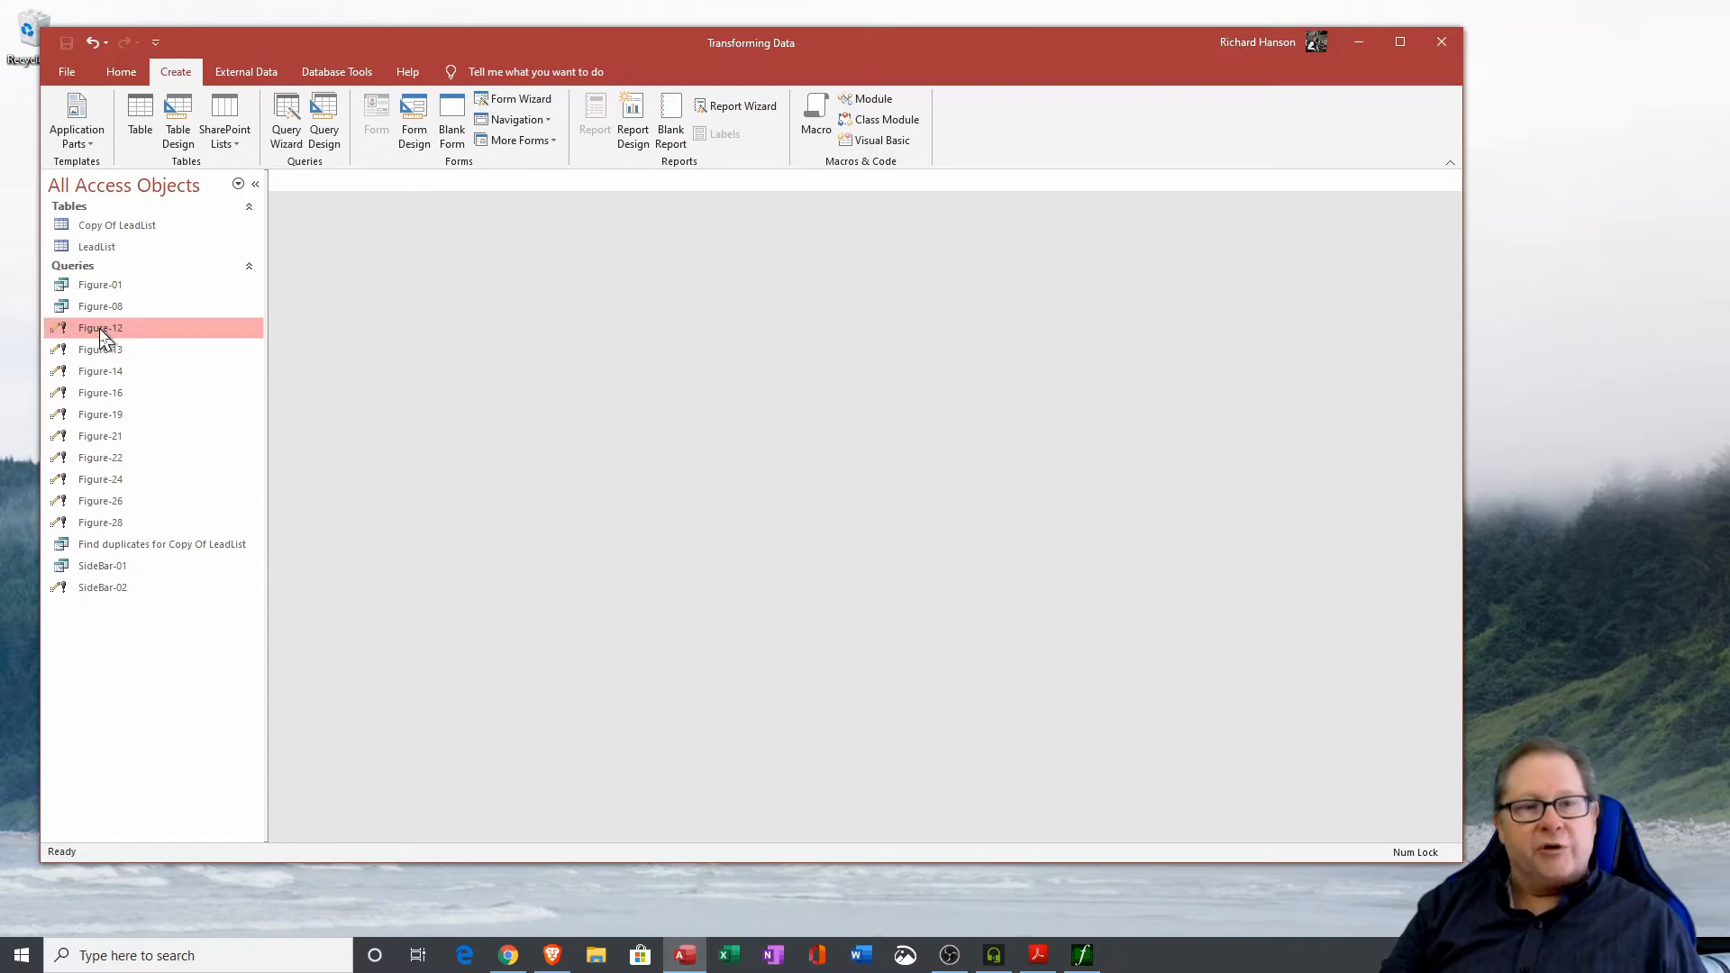
pyautogui.rightClick(102, 331)
pyautogui.click(147, 368)
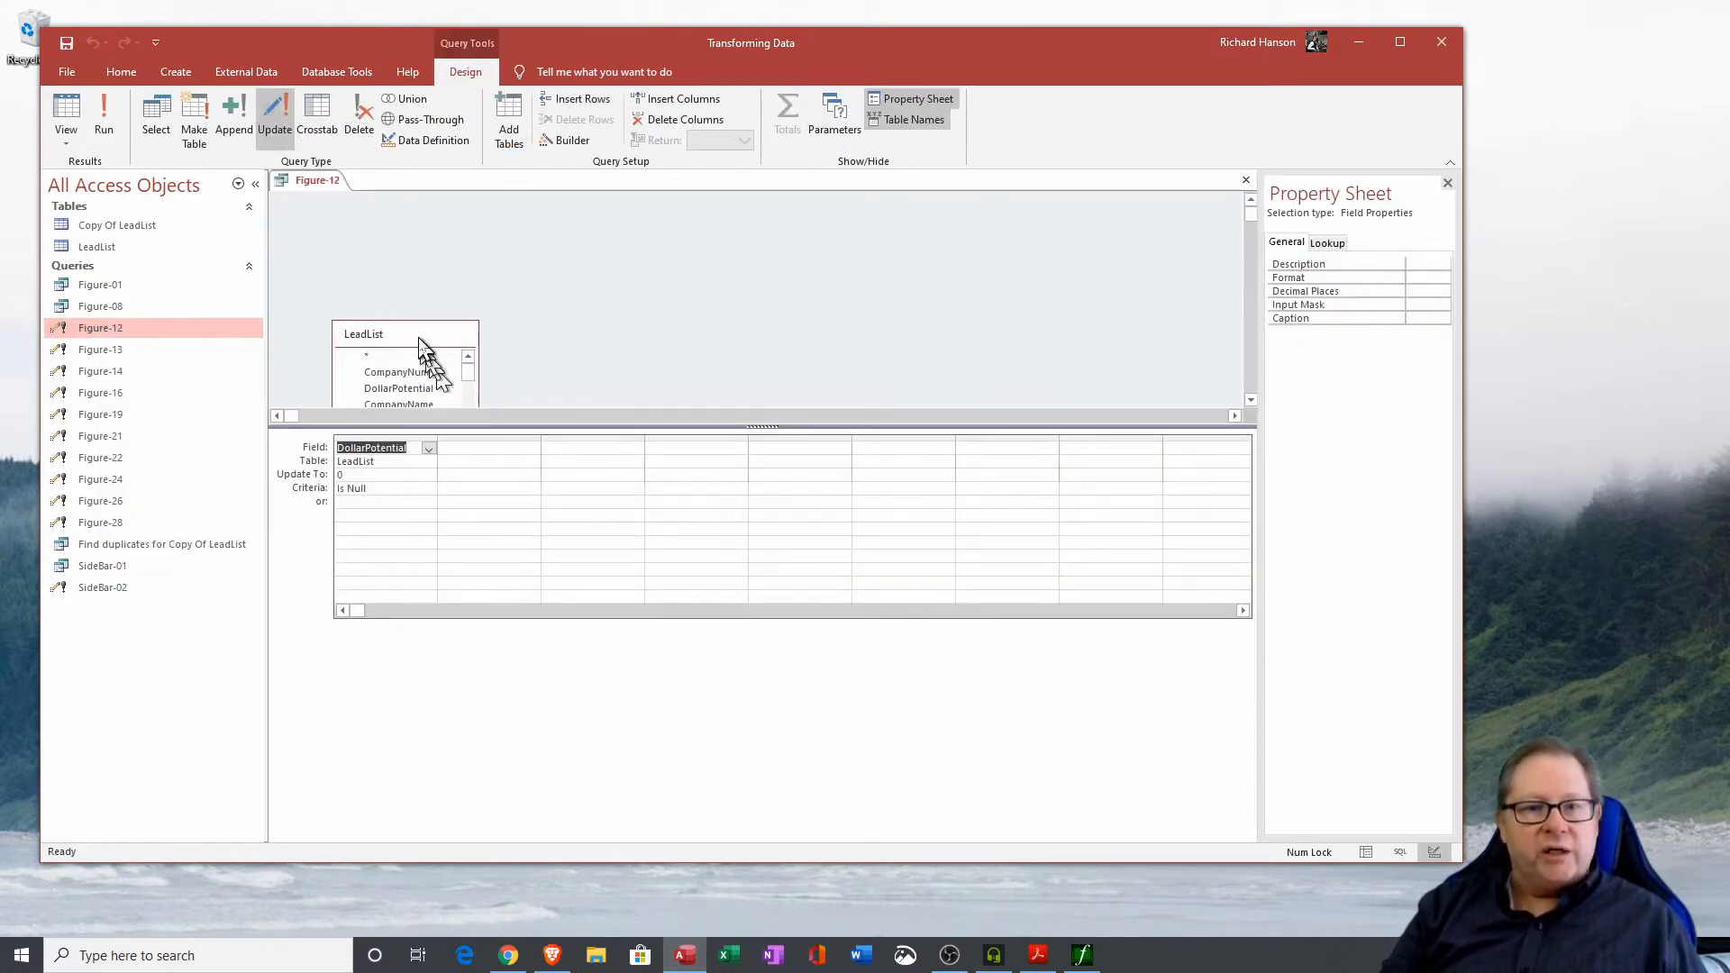
pyautogui.moveTo(419, 344); pyautogui.dragTo(378, 232)
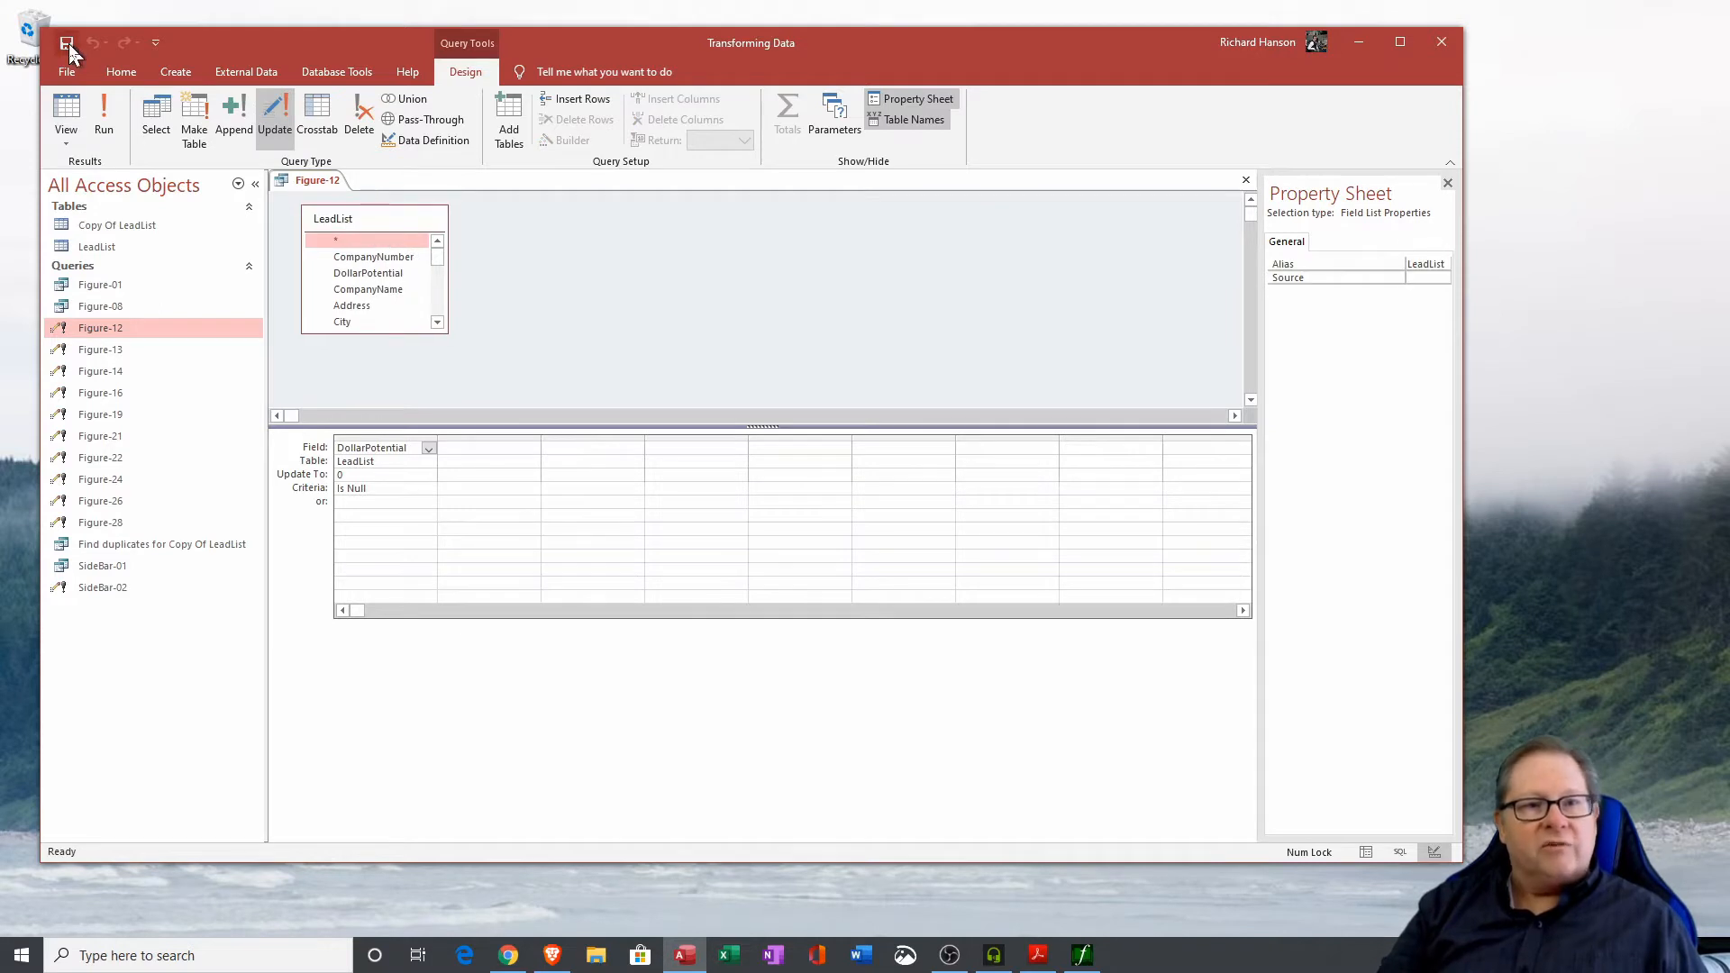
pyautogui.moveTo(376, 492); pyautogui.dragTo(332, 493)
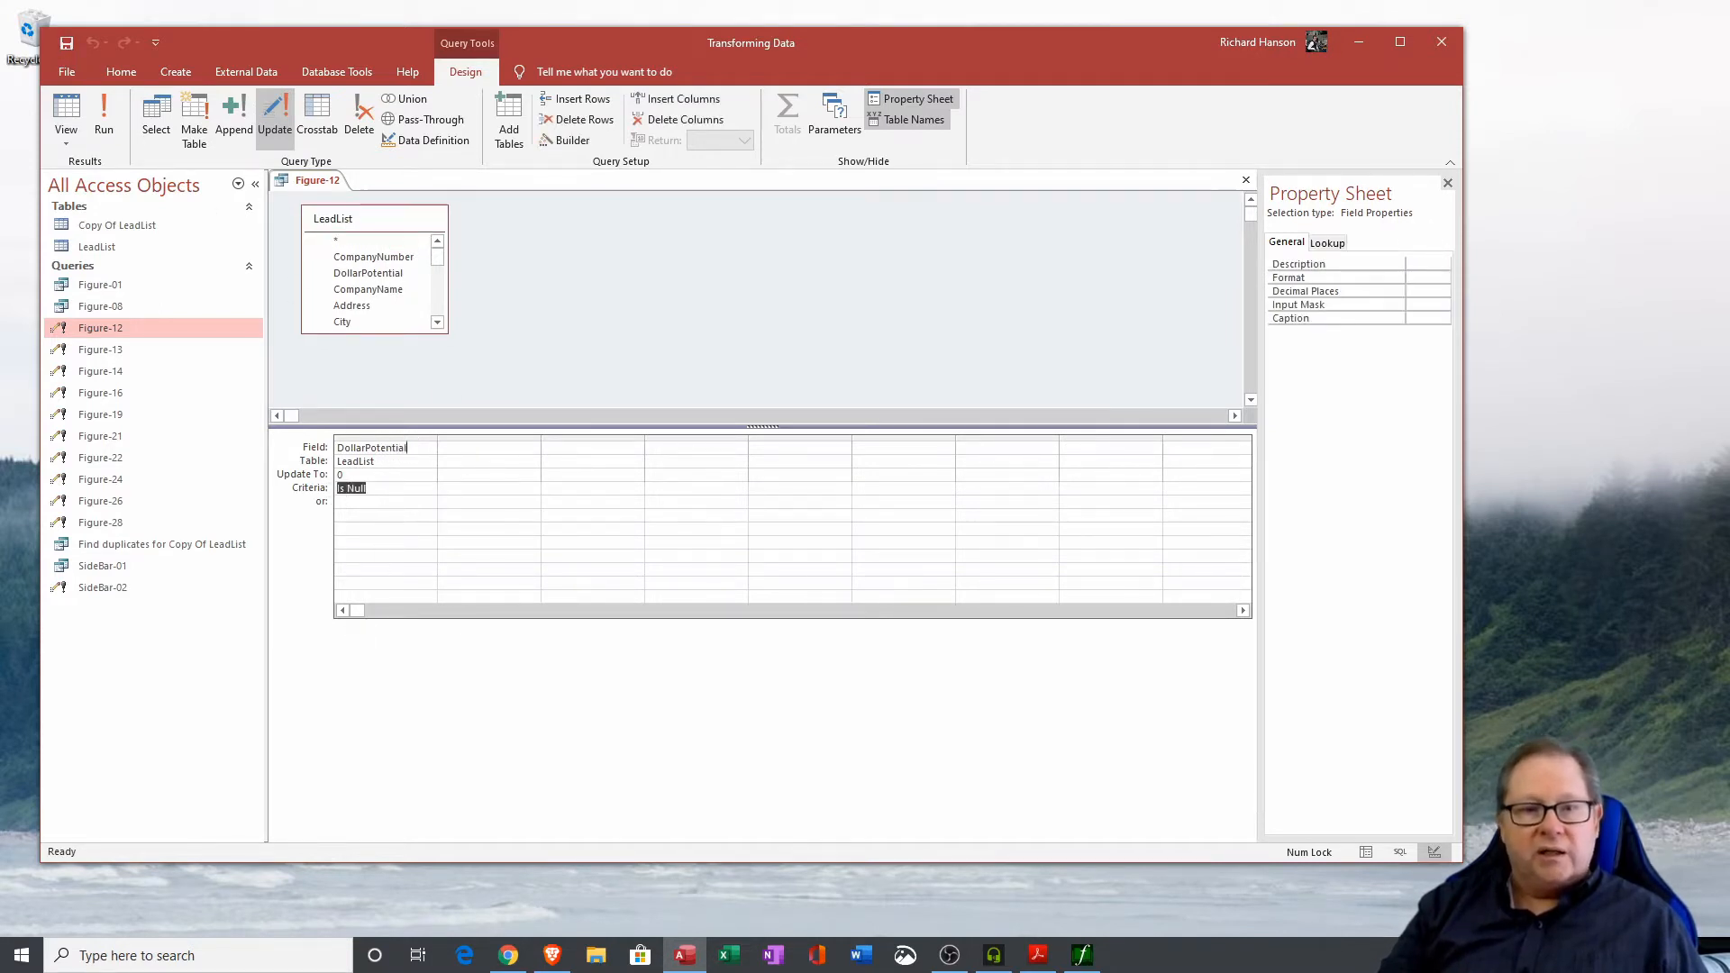
pyautogui.click(338, 447)
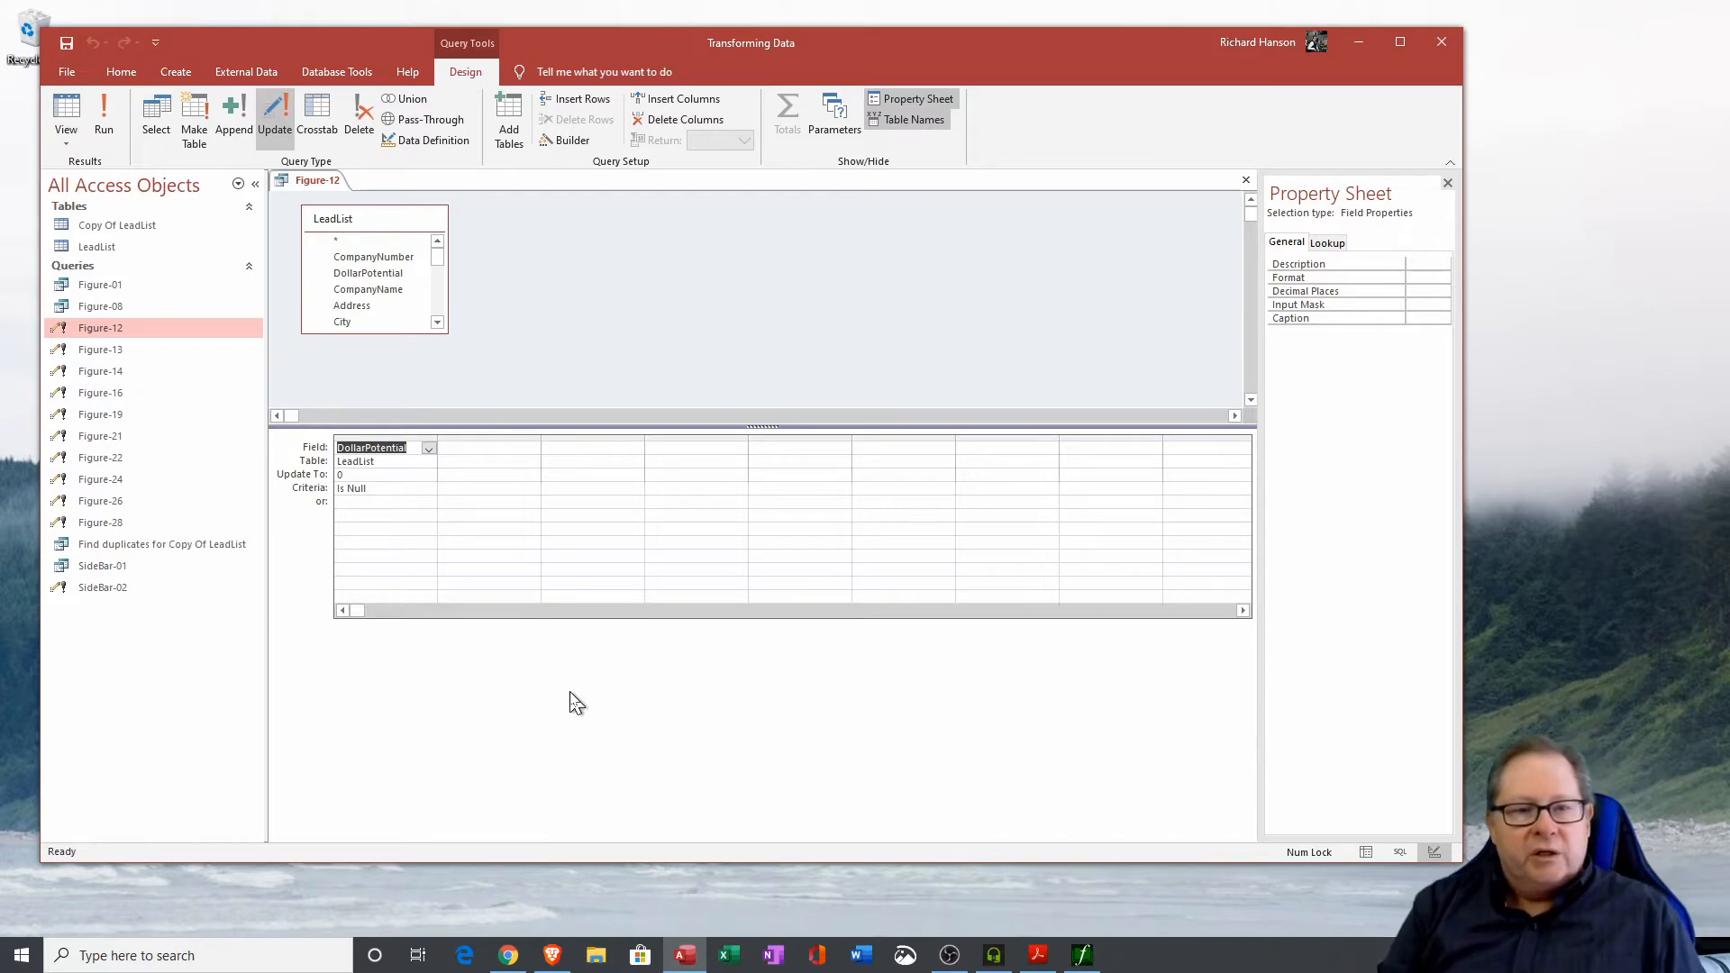
pyautogui.click(336, 488)
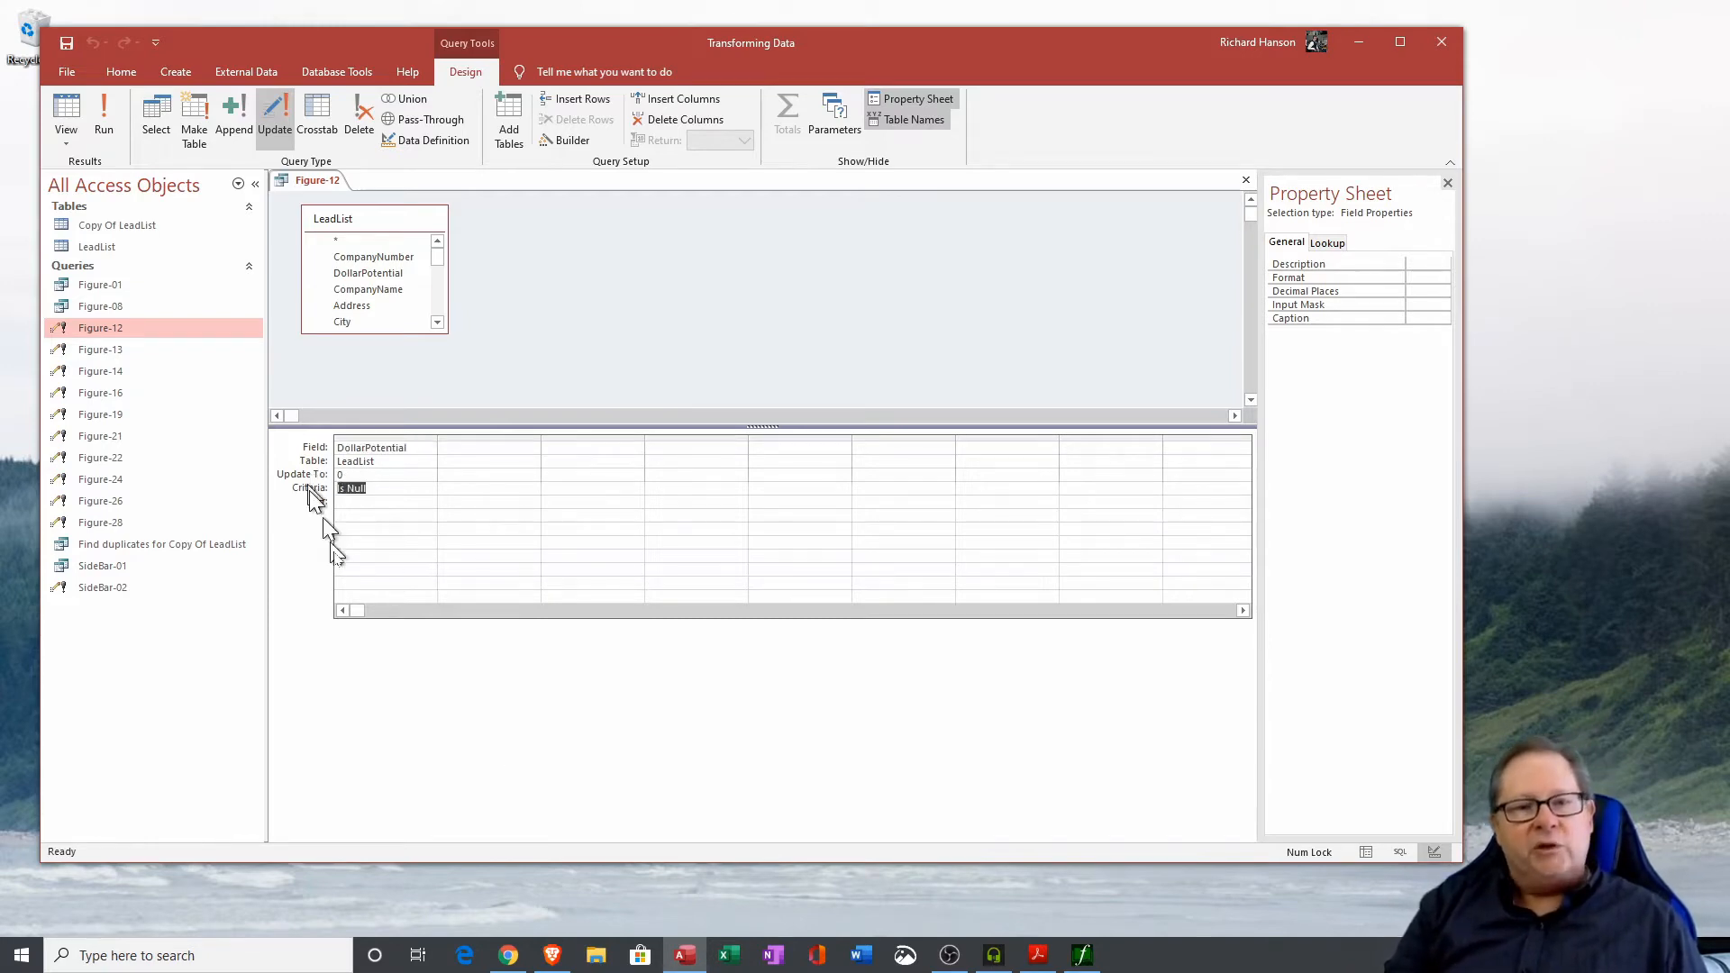
pyautogui.click(337, 474)
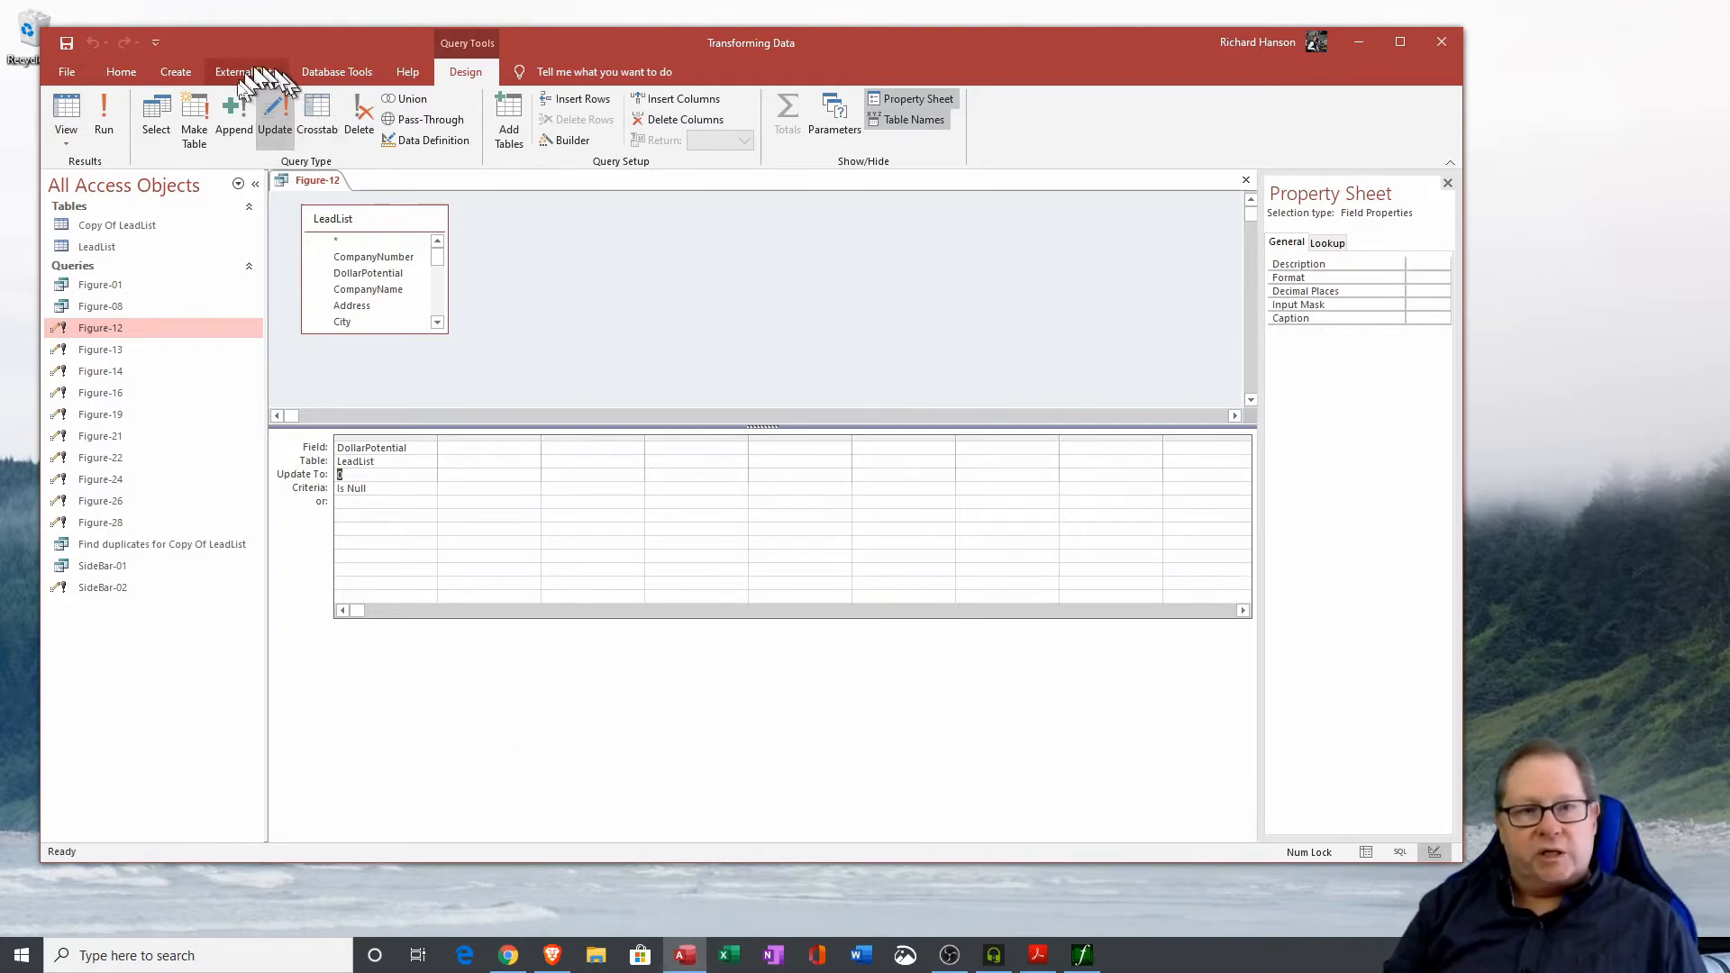
pyautogui.click(102, 127)
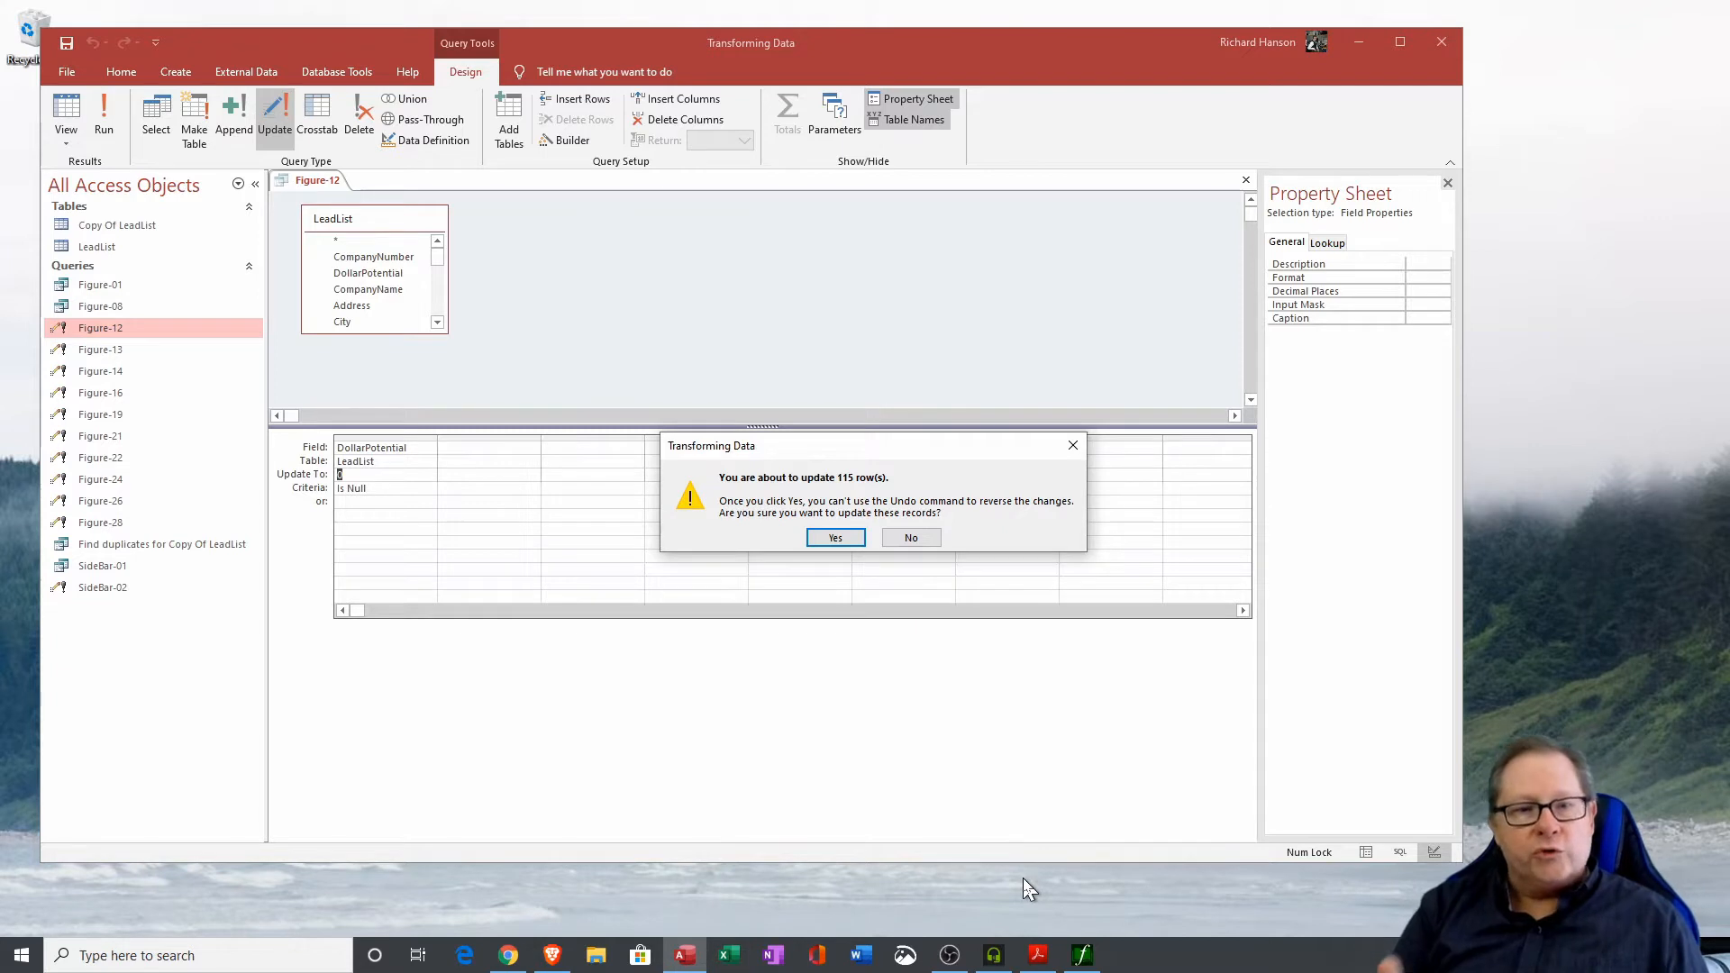
pyautogui.click(836, 538)
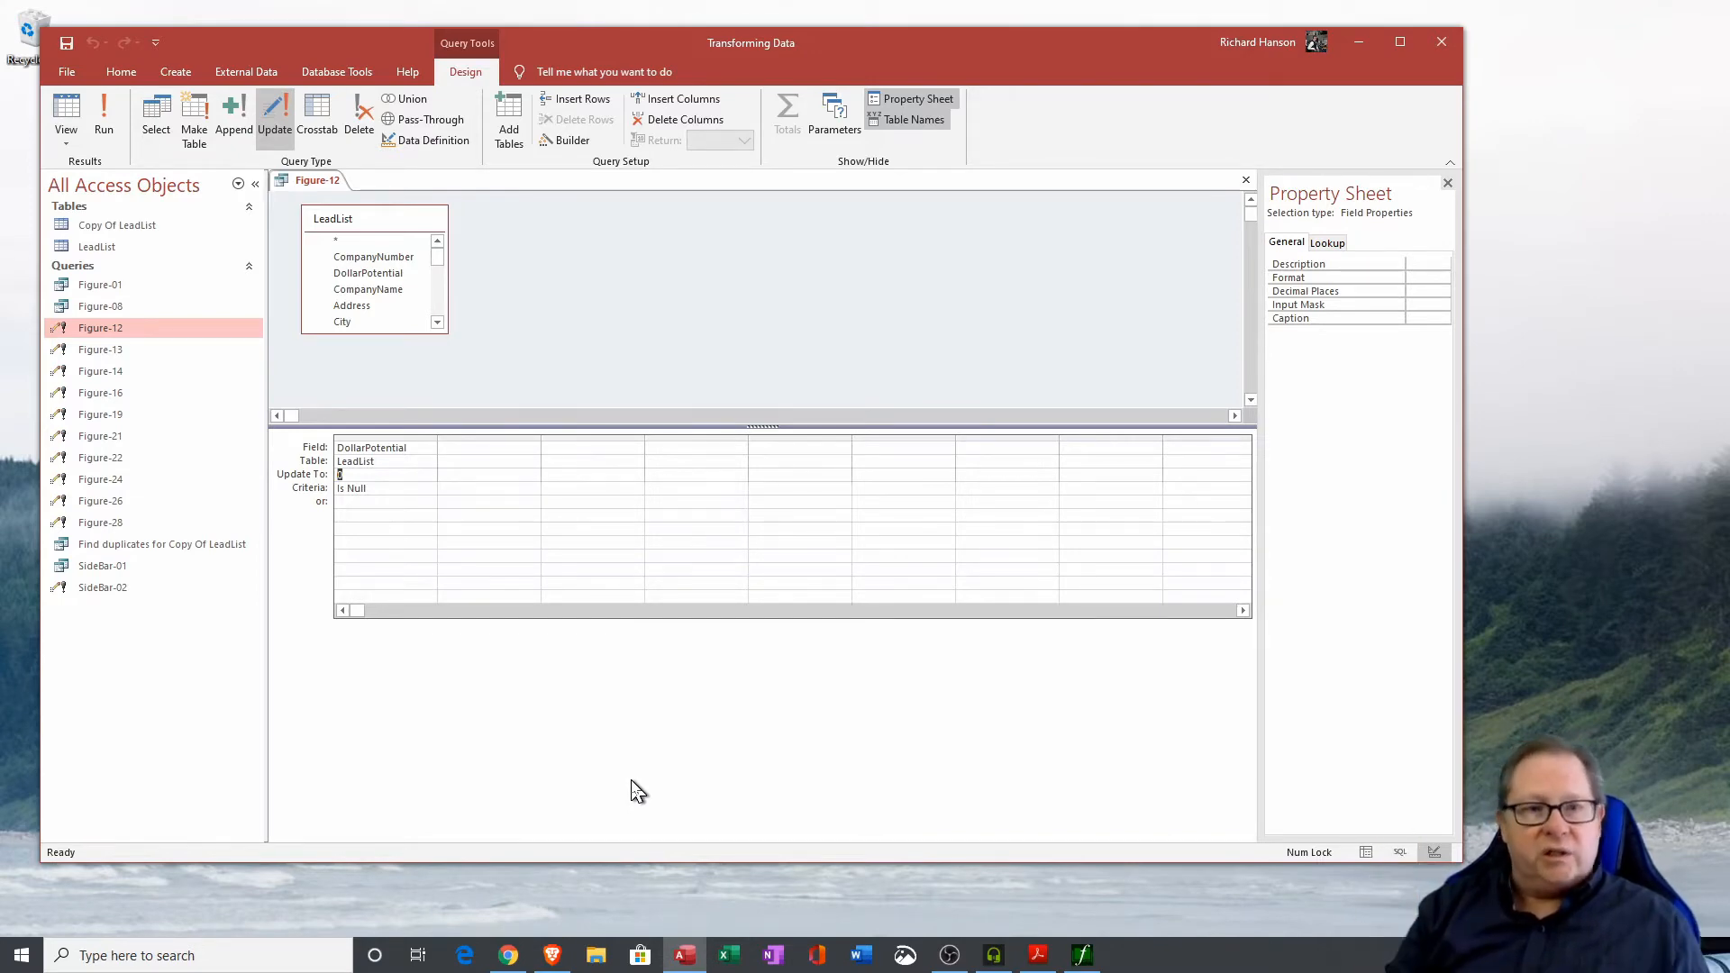
# Close Figure-12 and open the Figure-13 update query in Design View to examine its Segment criteria.
pyautogui.click(1246, 179)
pyautogui.rightClick(100, 351)
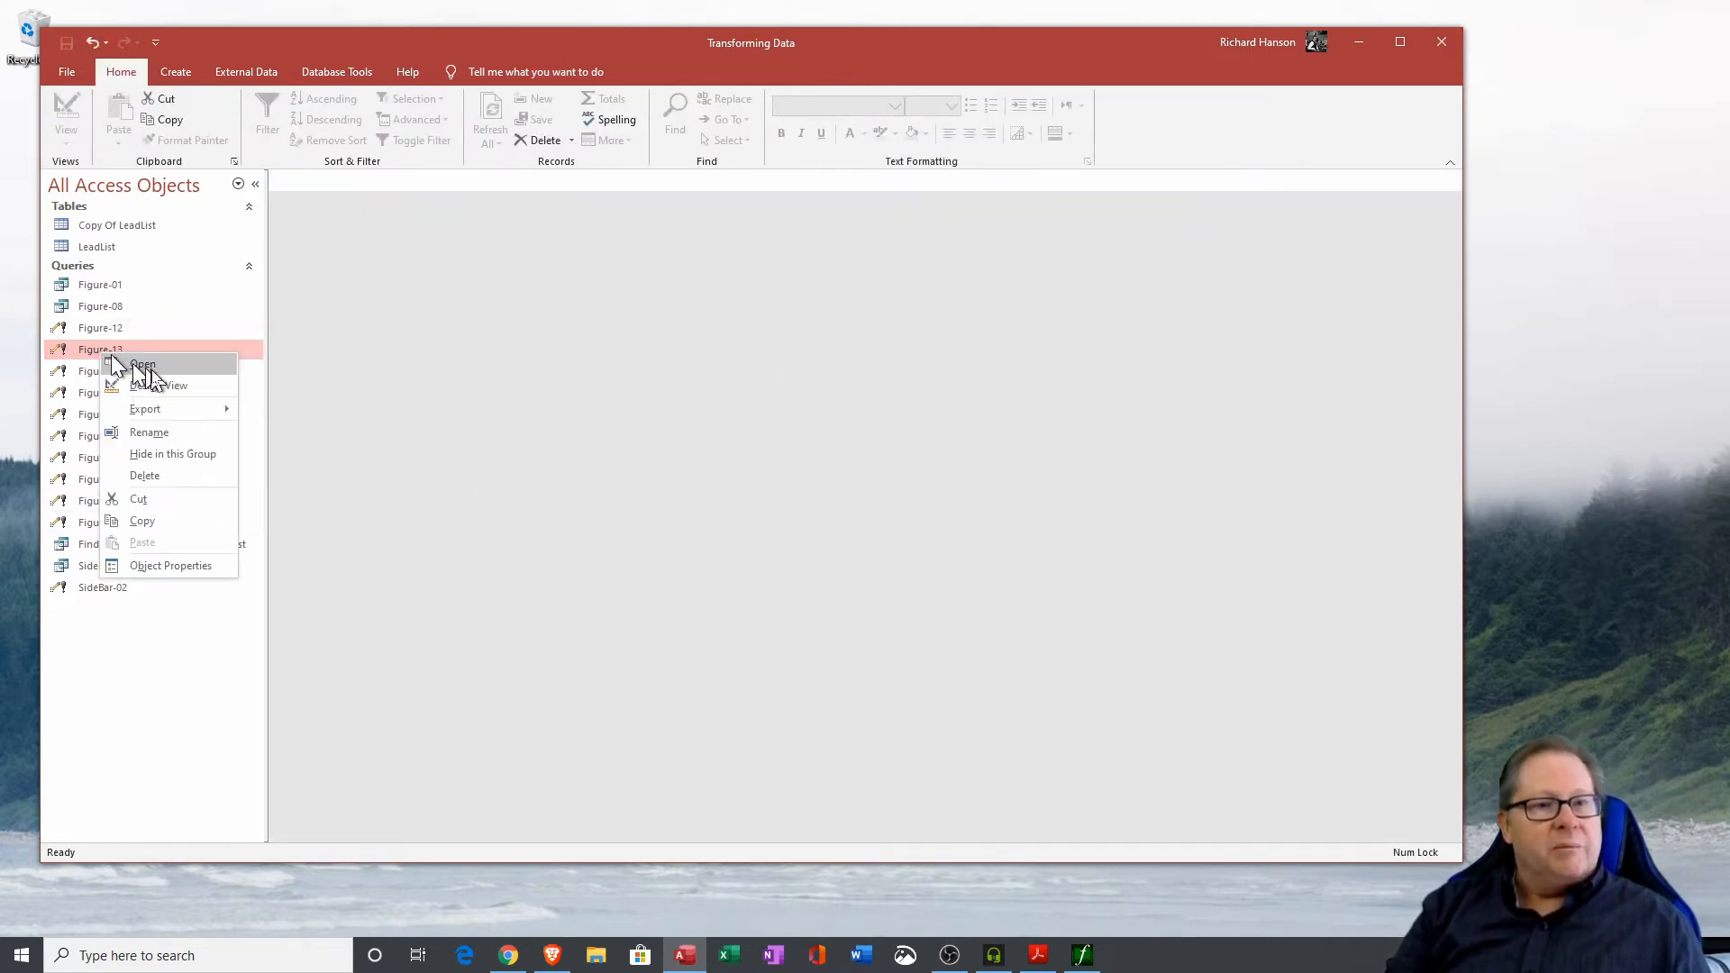
pyautogui.click(169, 388)
pyautogui.moveTo(389, 335); pyautogui.dragTo(352, 222)
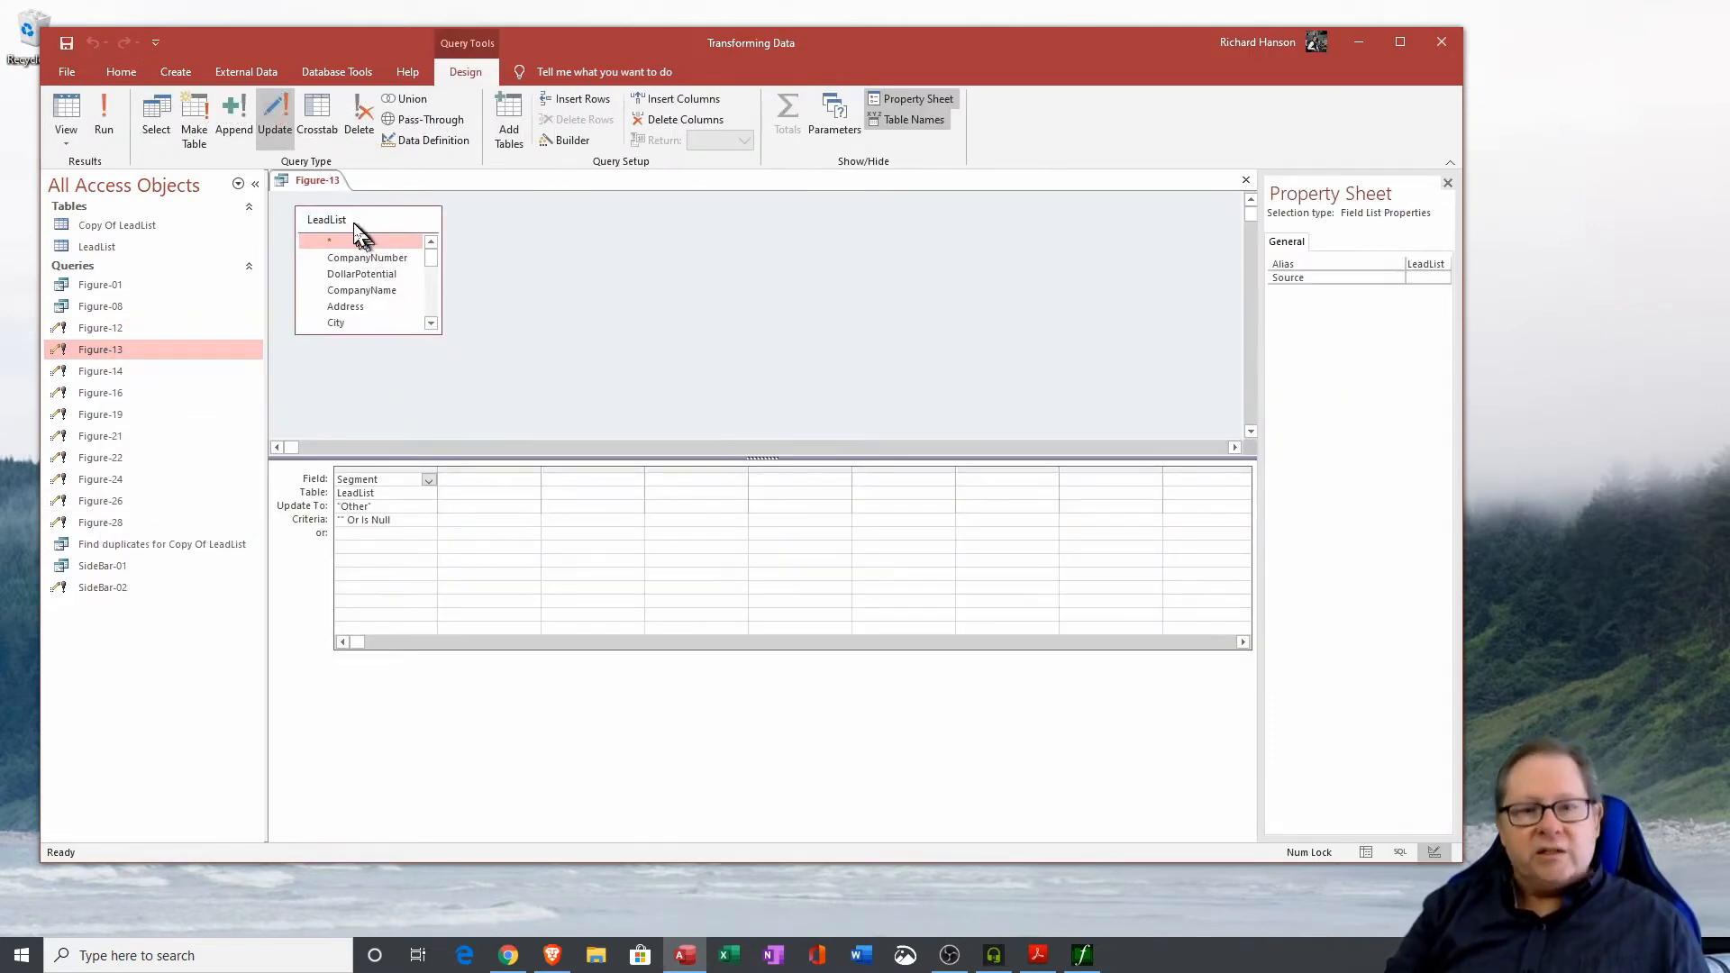
pyautogui.doubleClick(383, 479)
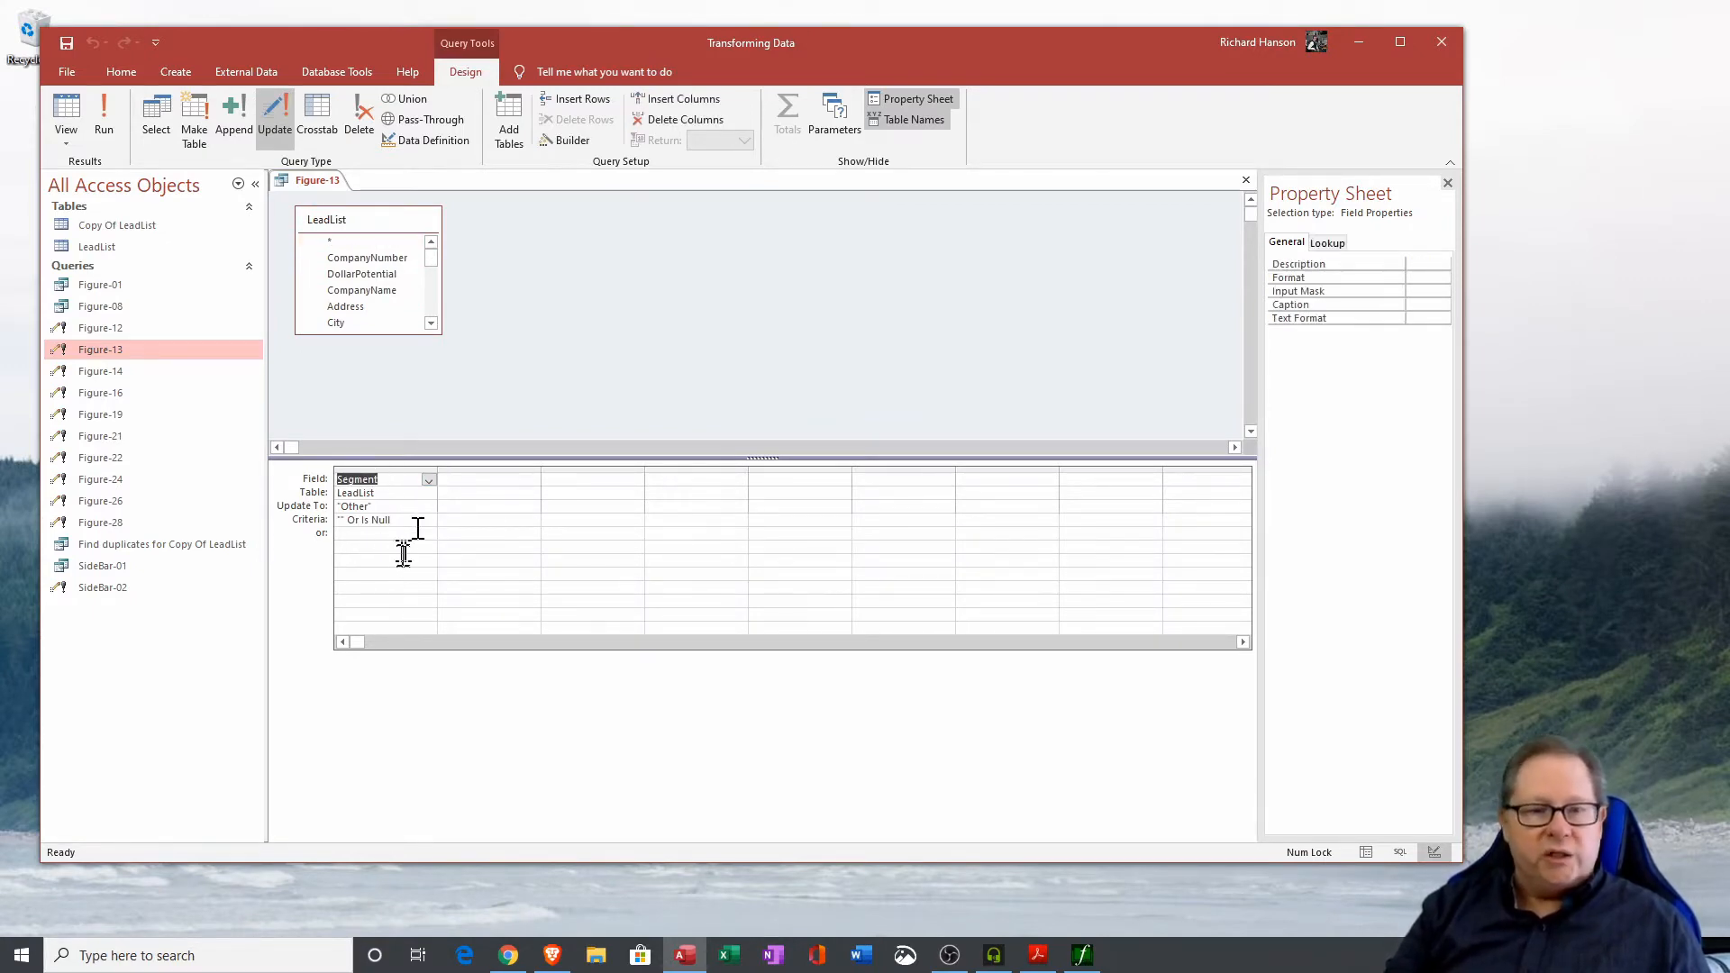
pyautogui.moveTo(402, 521); pyautogui.dragTo(339, 524)
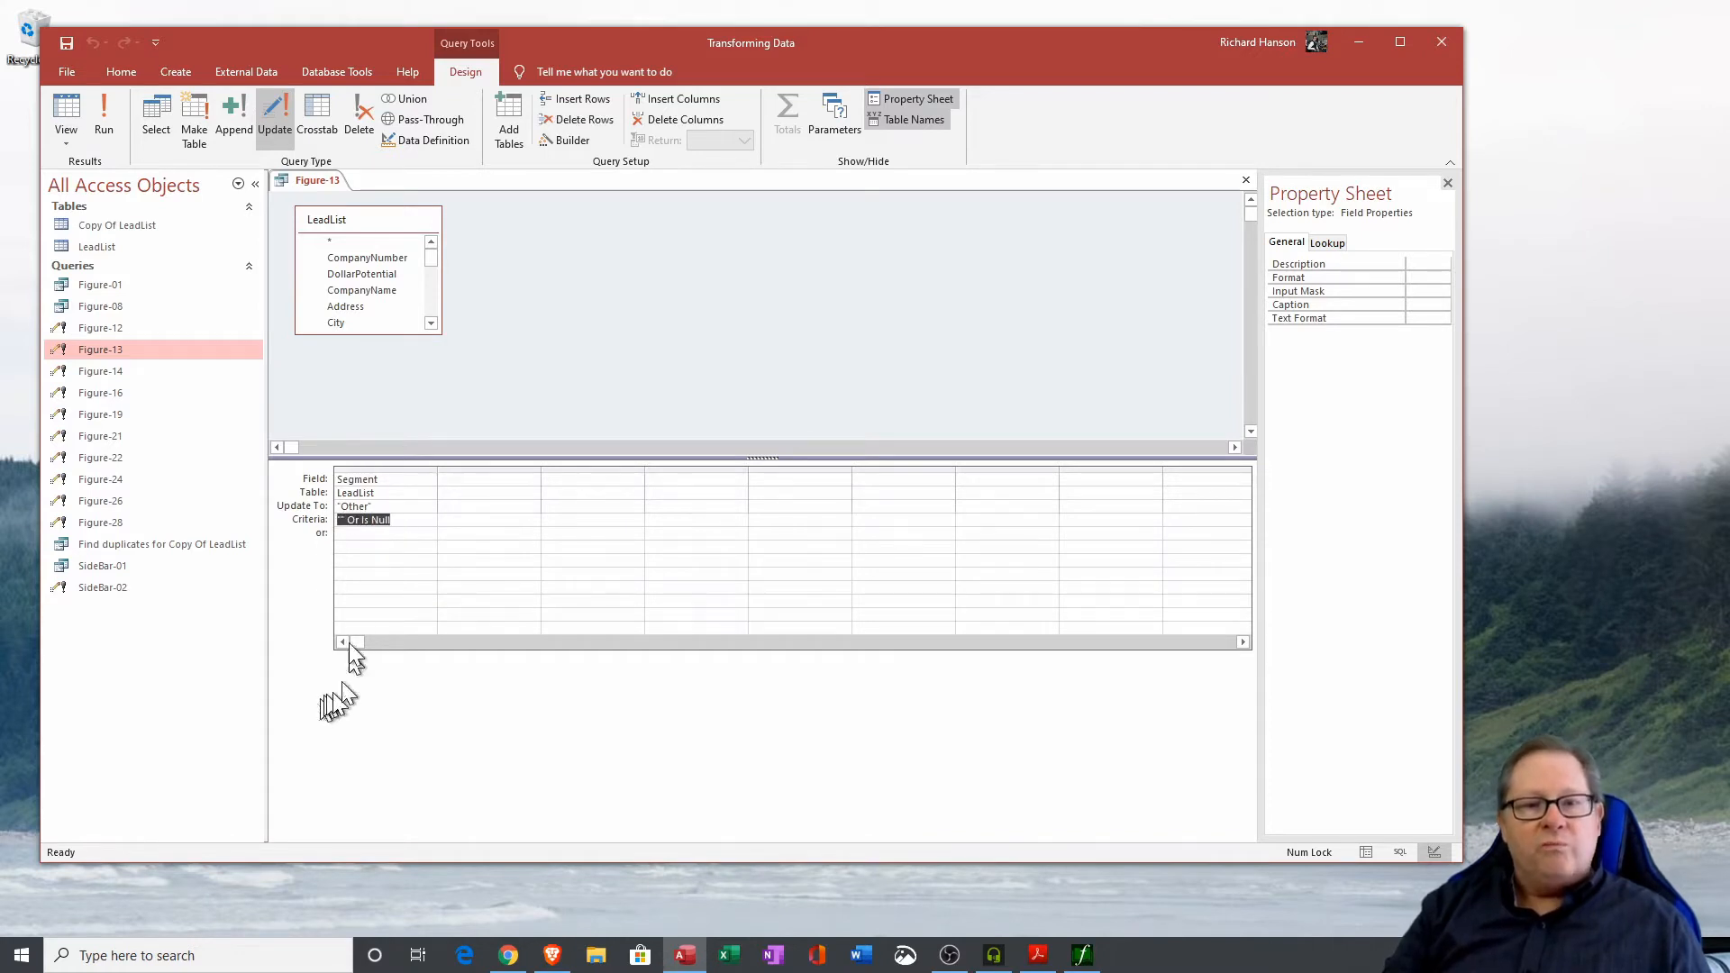
pyautogui.click(344, 520)
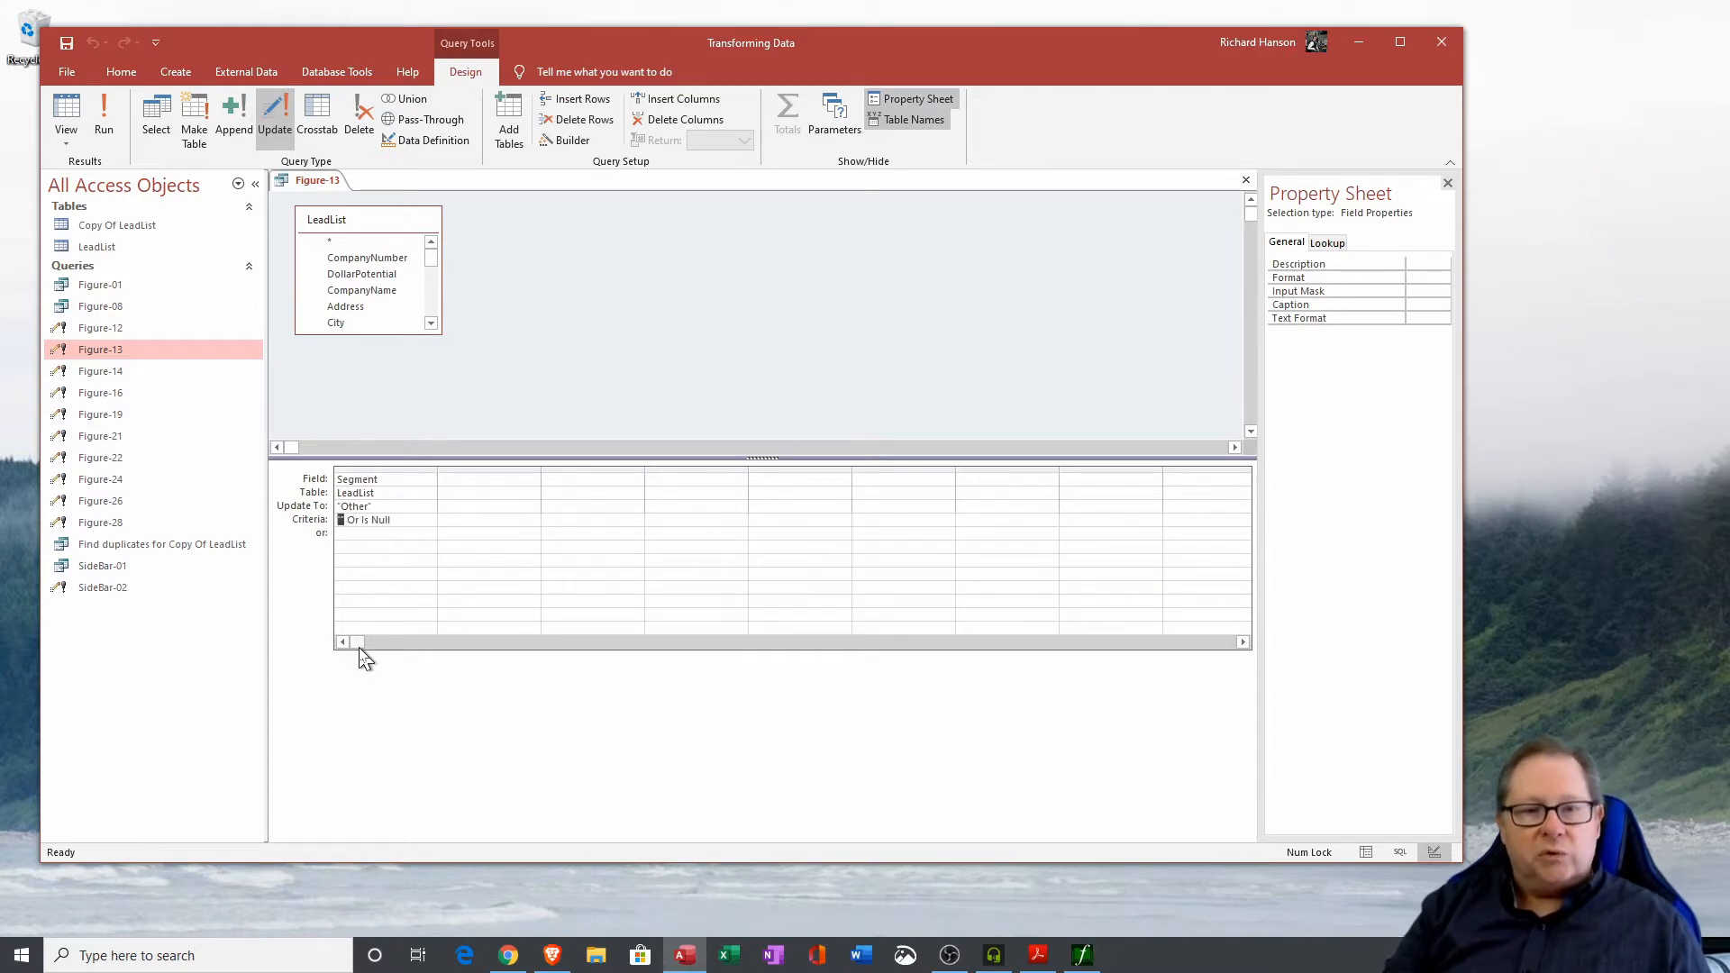
pyautogui.moveTo(394, 522); pyautogui.dragTo(367, 523)
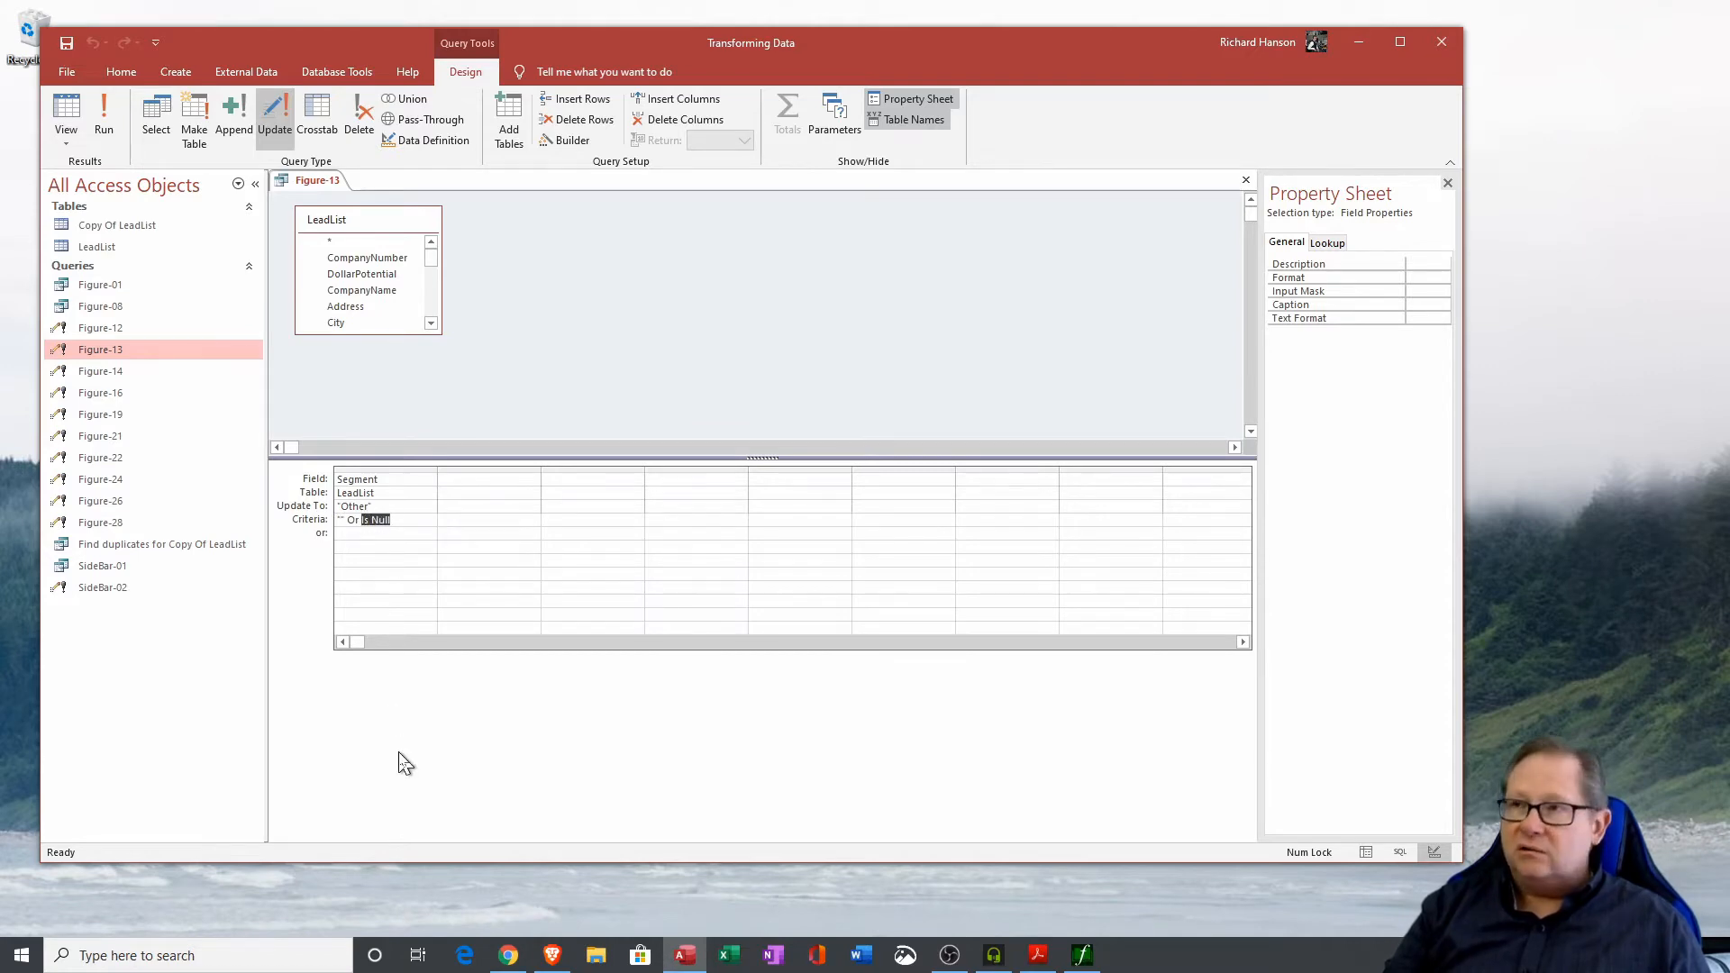
pyautogui.click(424, 521)
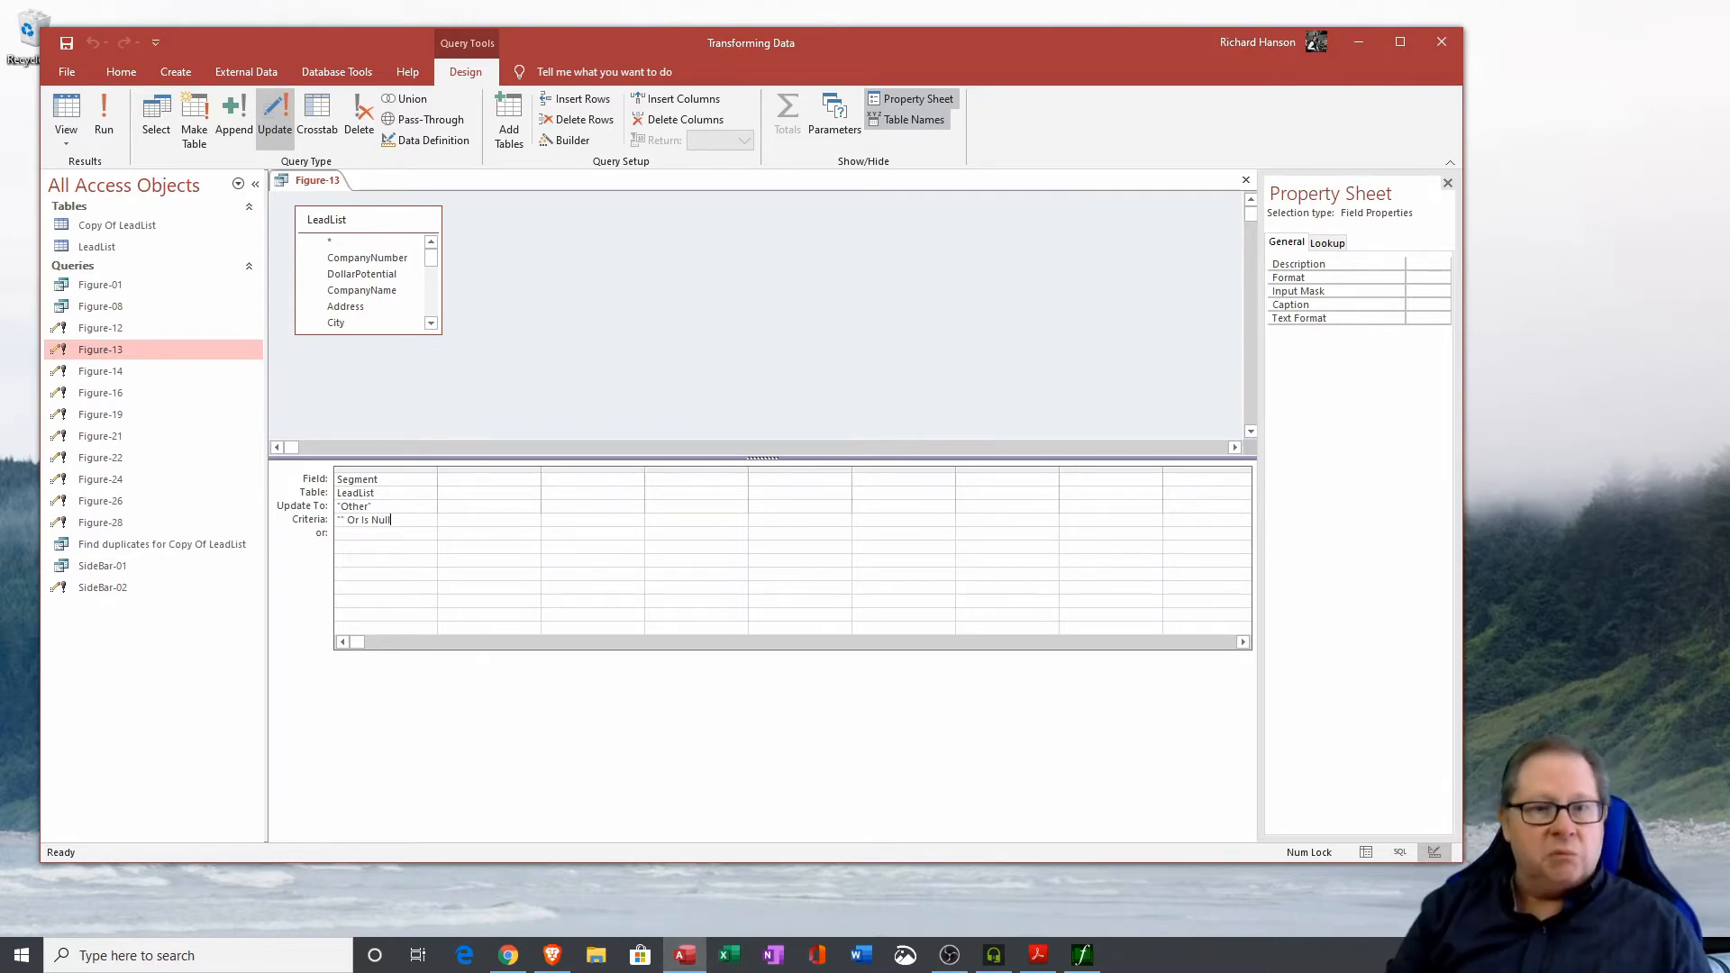
# Preview Figure-13's affected records, then run it to set blank or null Segment values to 'Other'.
pyautogui.click(66, 115)
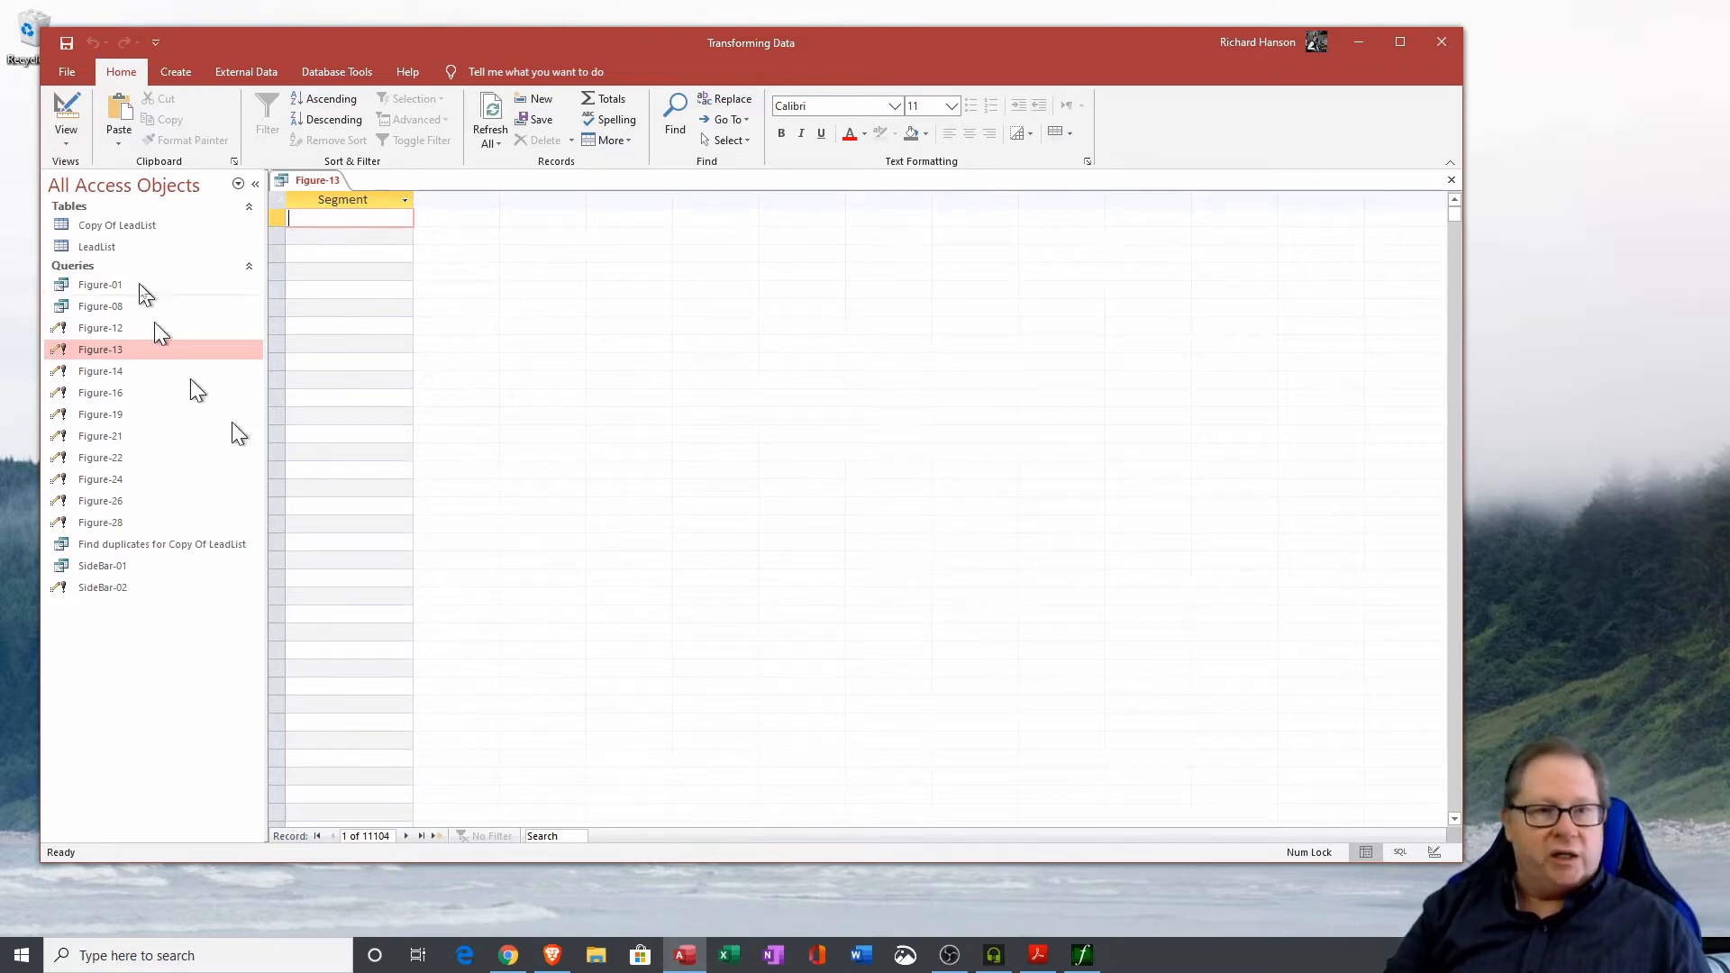
pyautogui.click(64, 112)
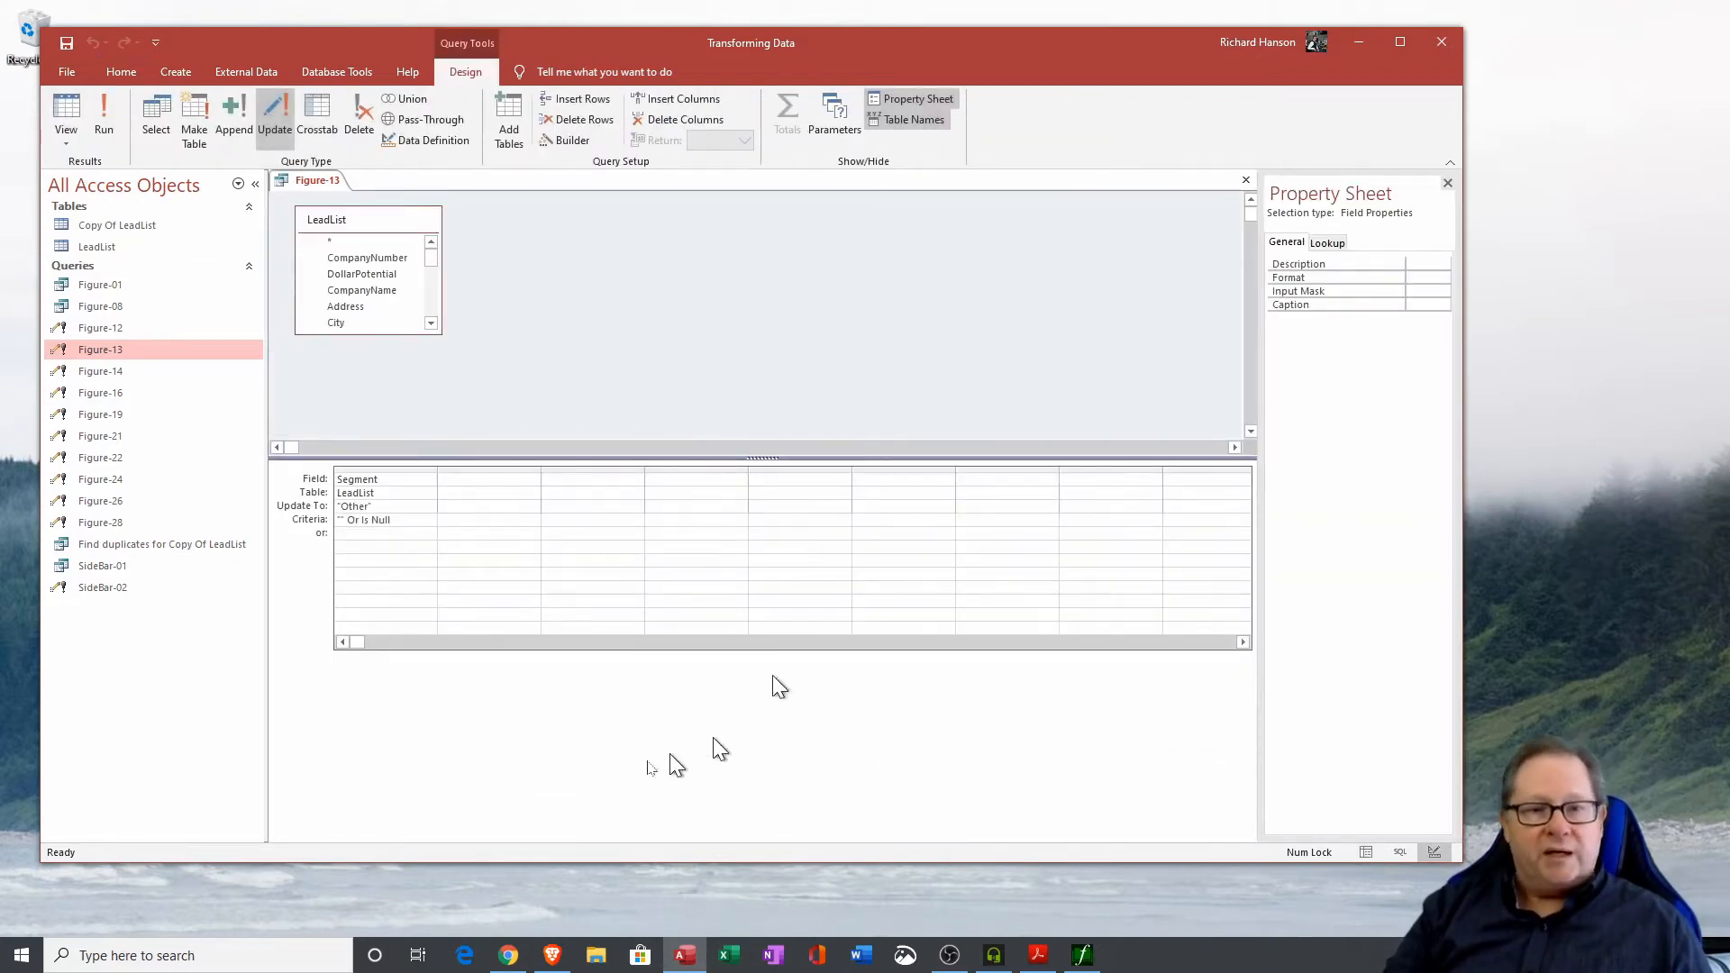
pyautogui.click(341, 505)
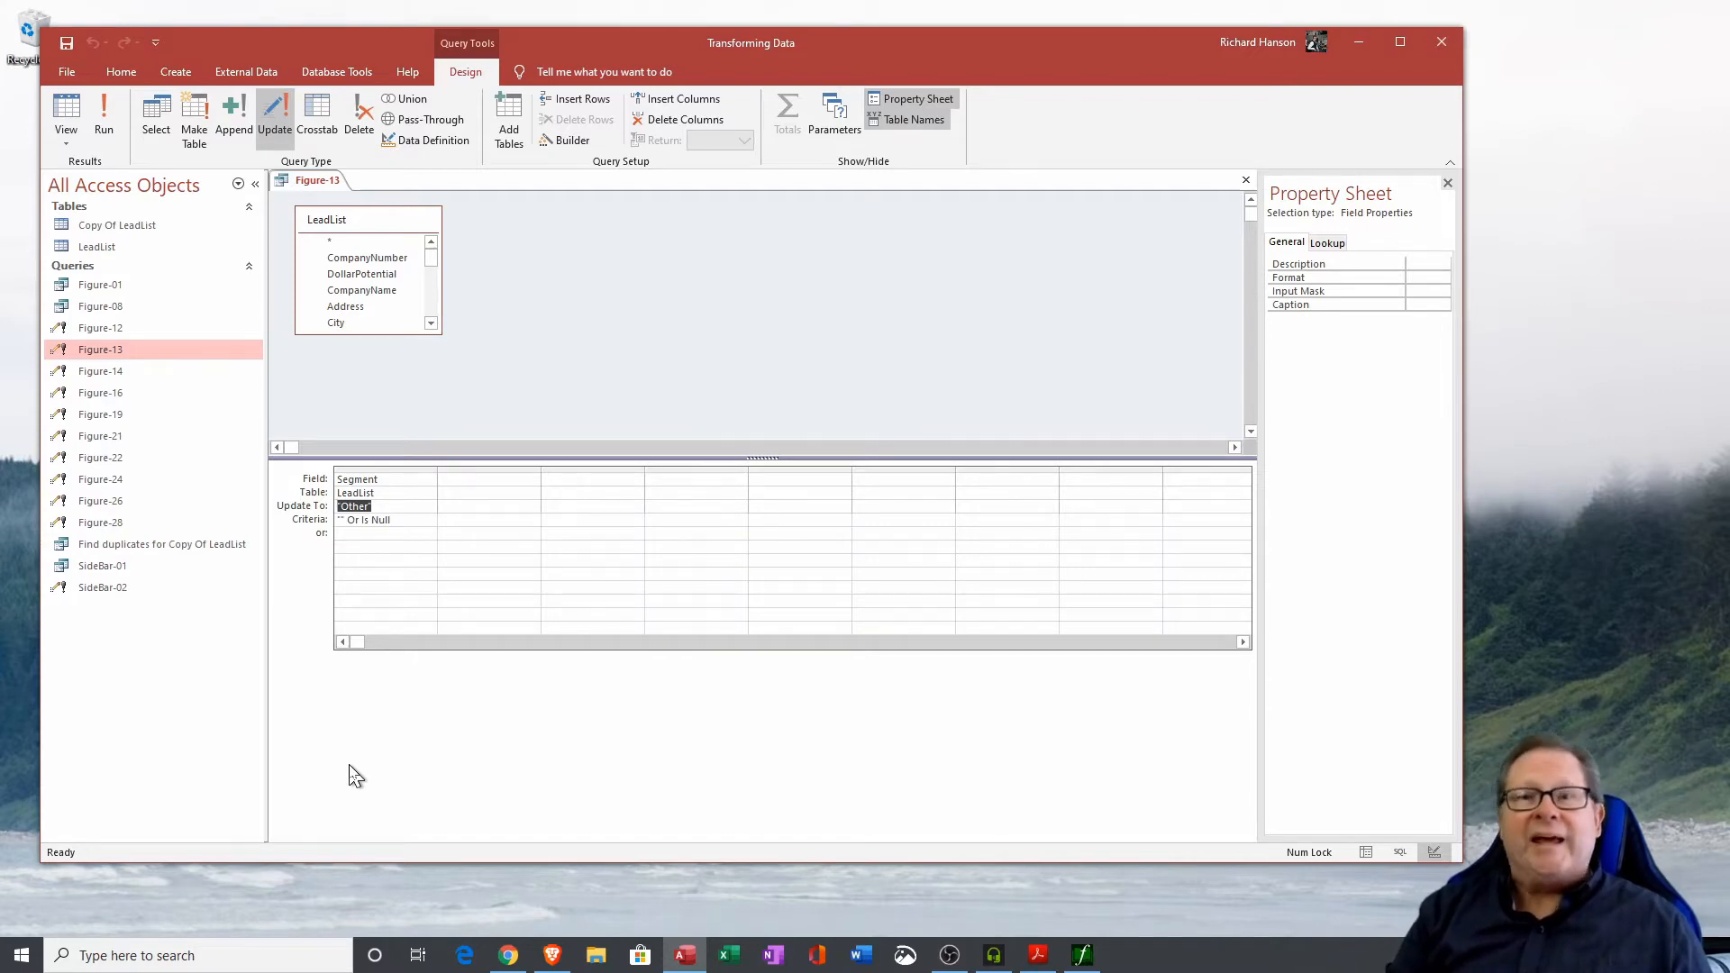
pyautogui.click(109, 129)
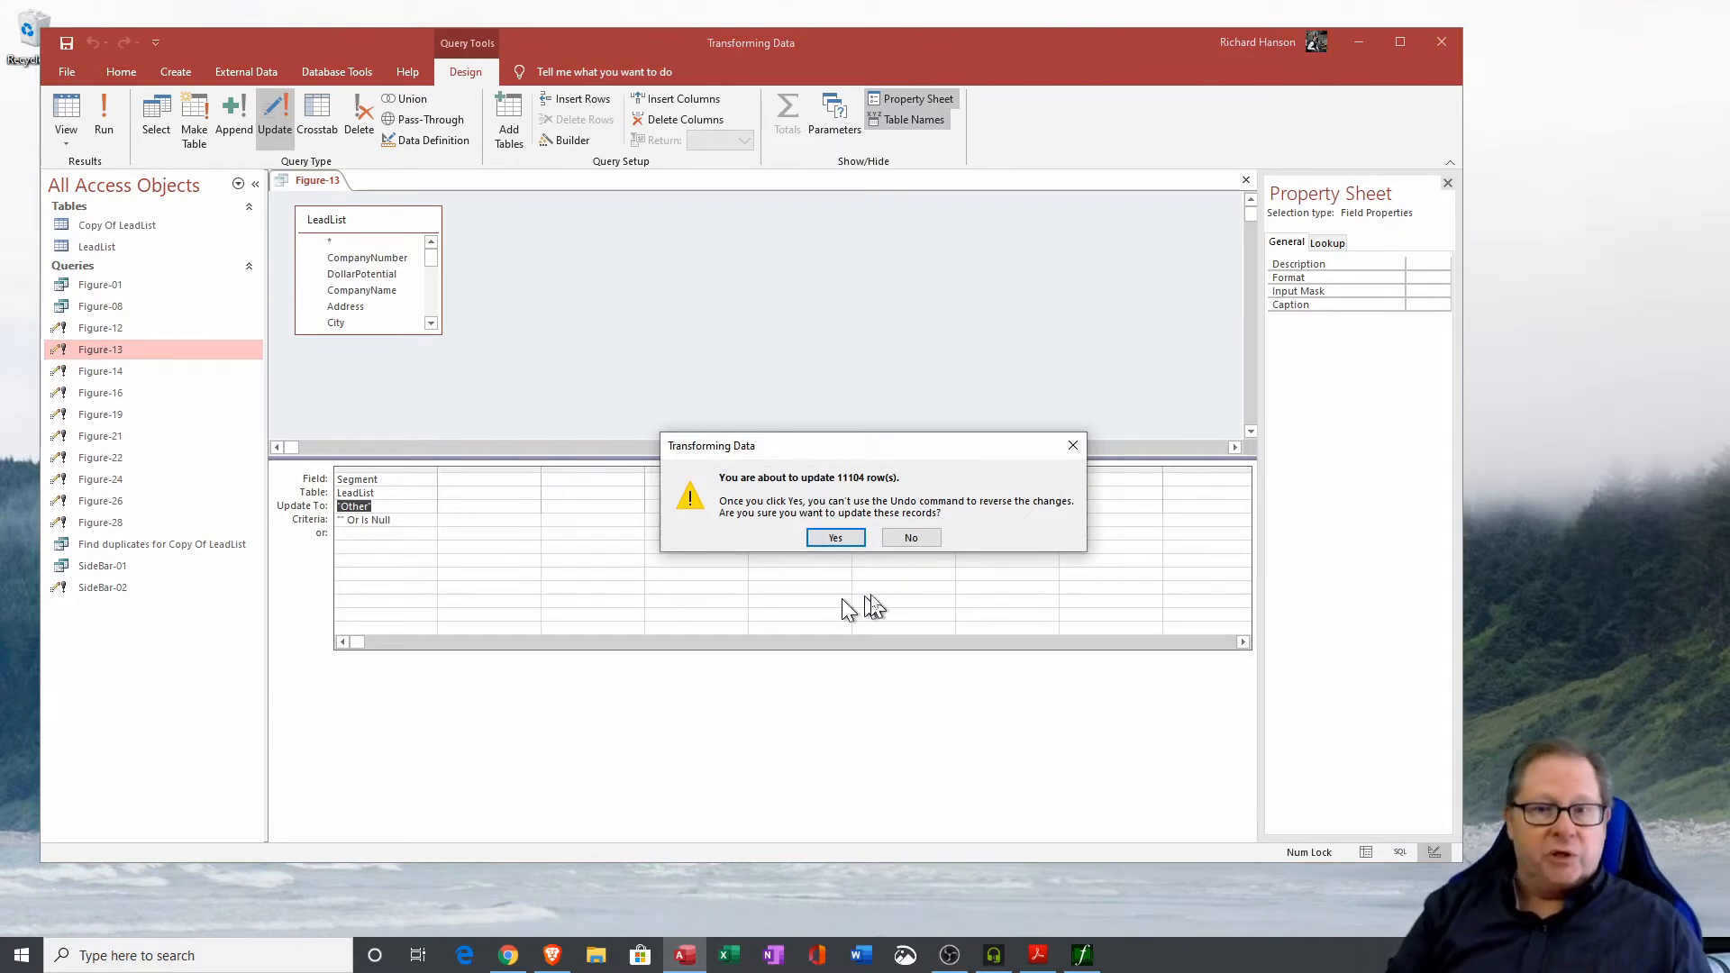
pyautogui.click(835, 537)
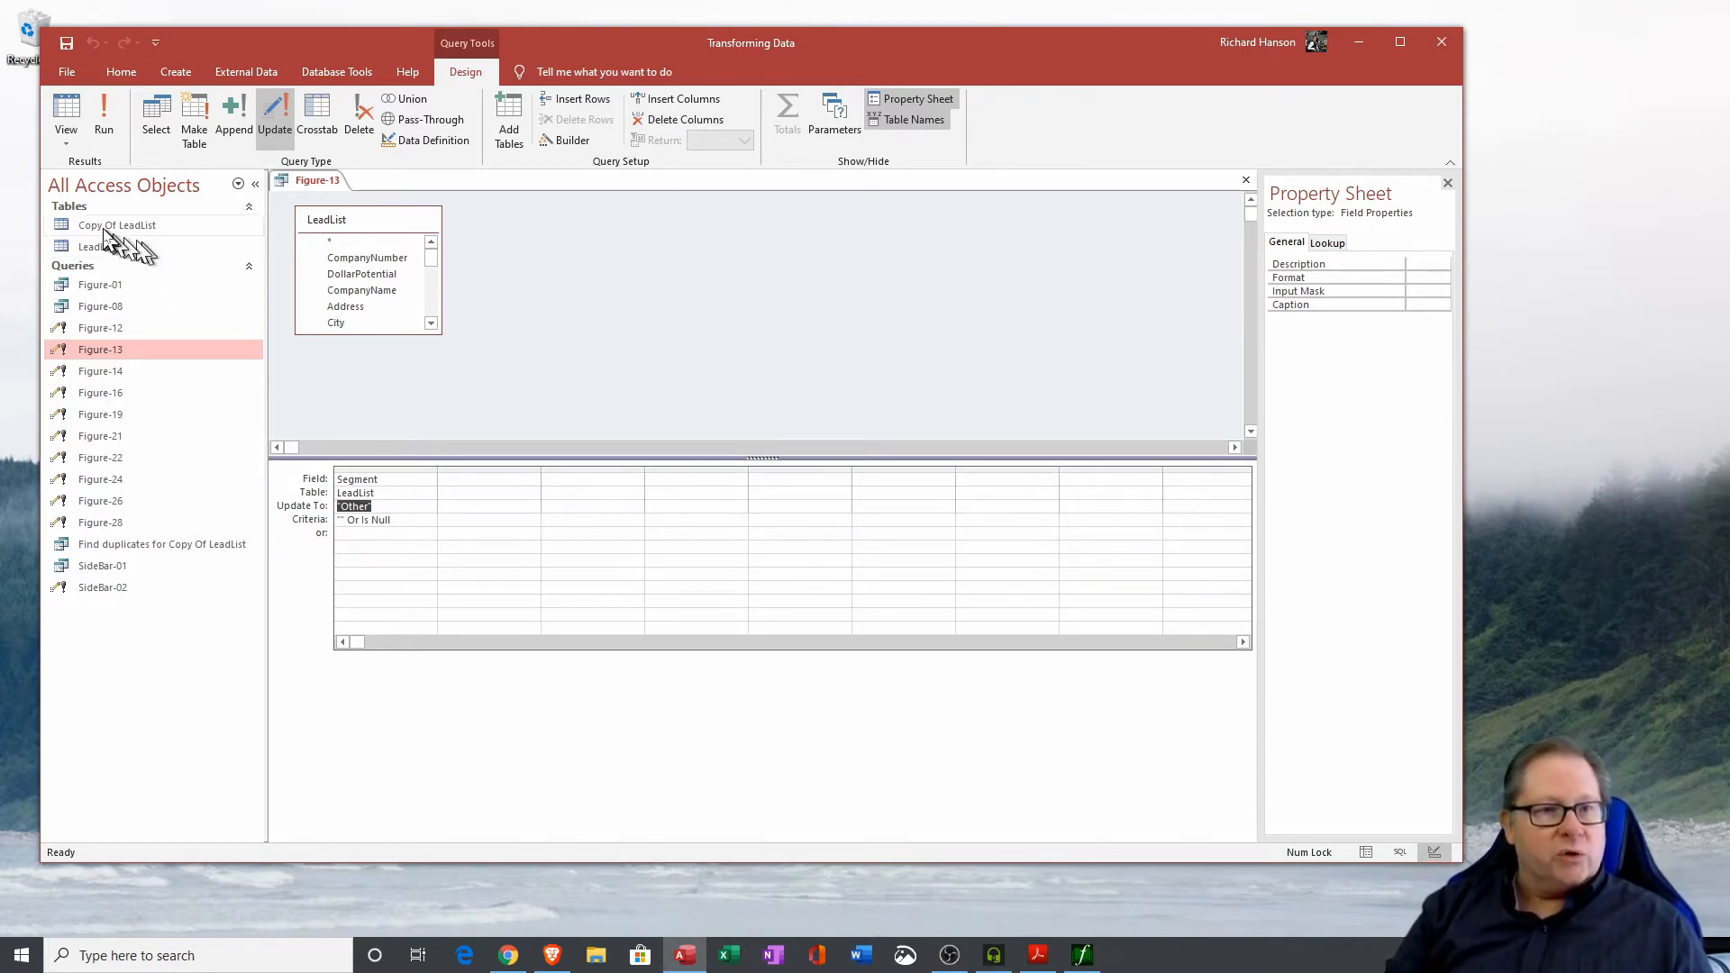
# Open the Copy Of LeadList table and select its Segment column to inspect the values.
pyautogui.moveTo(117, 225); pyautogui.dragTo(391, 354)
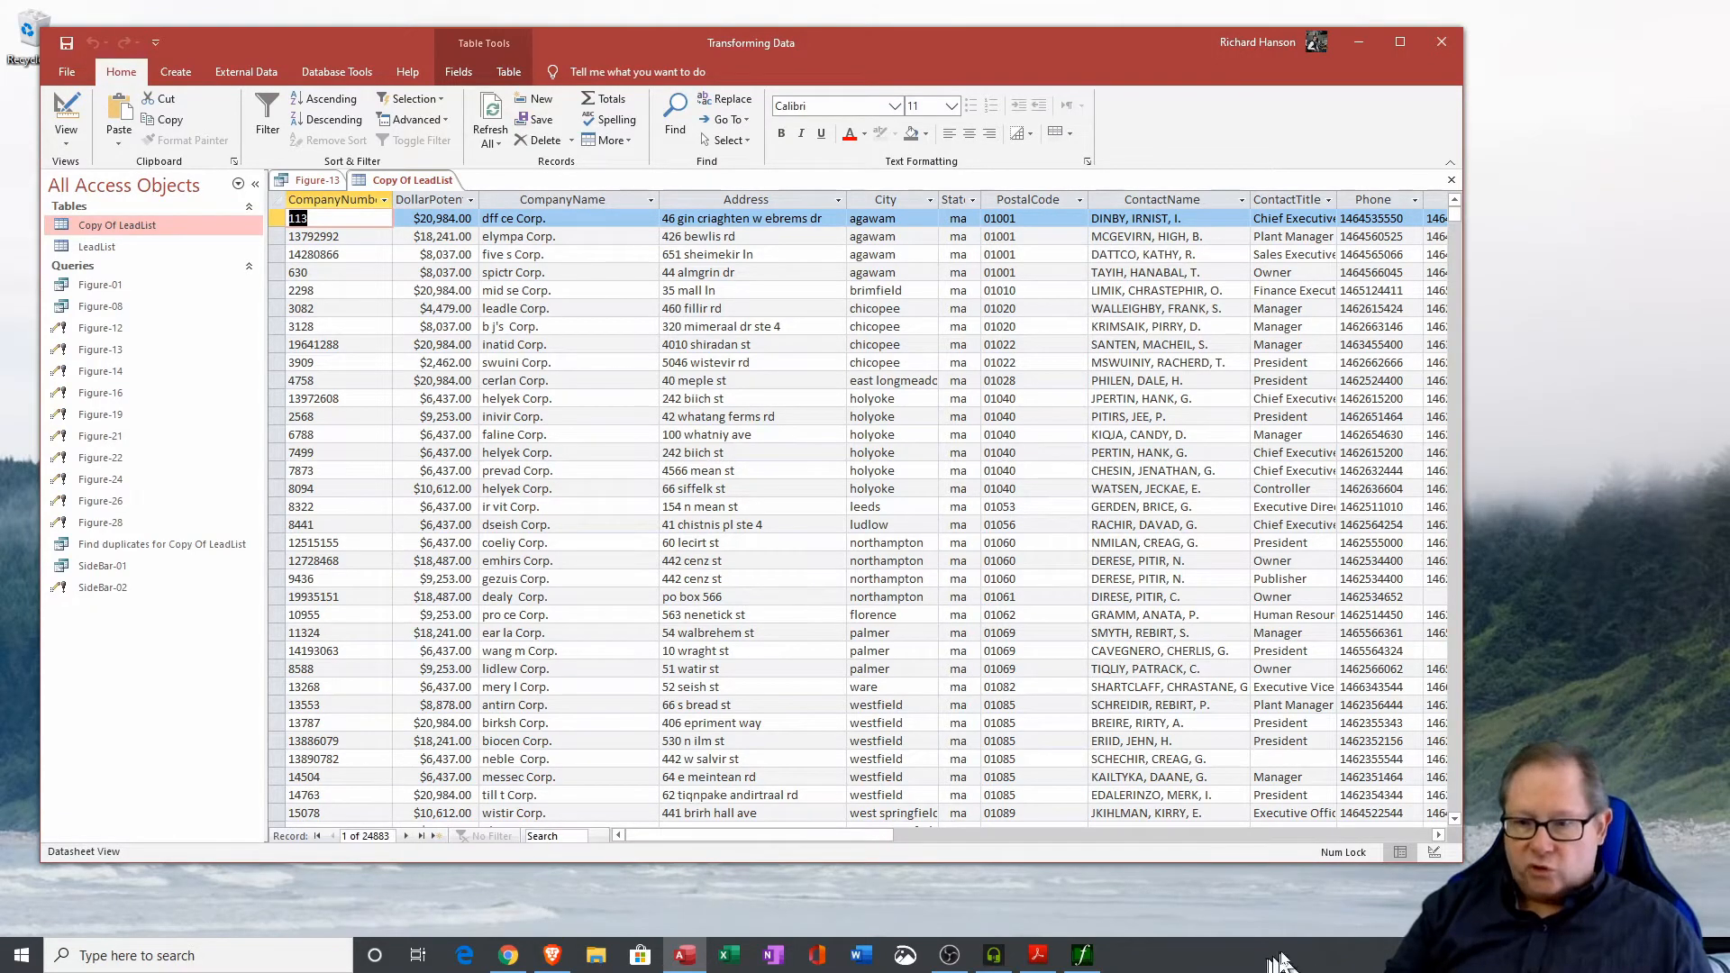
pyautogui.click(1373, 837)
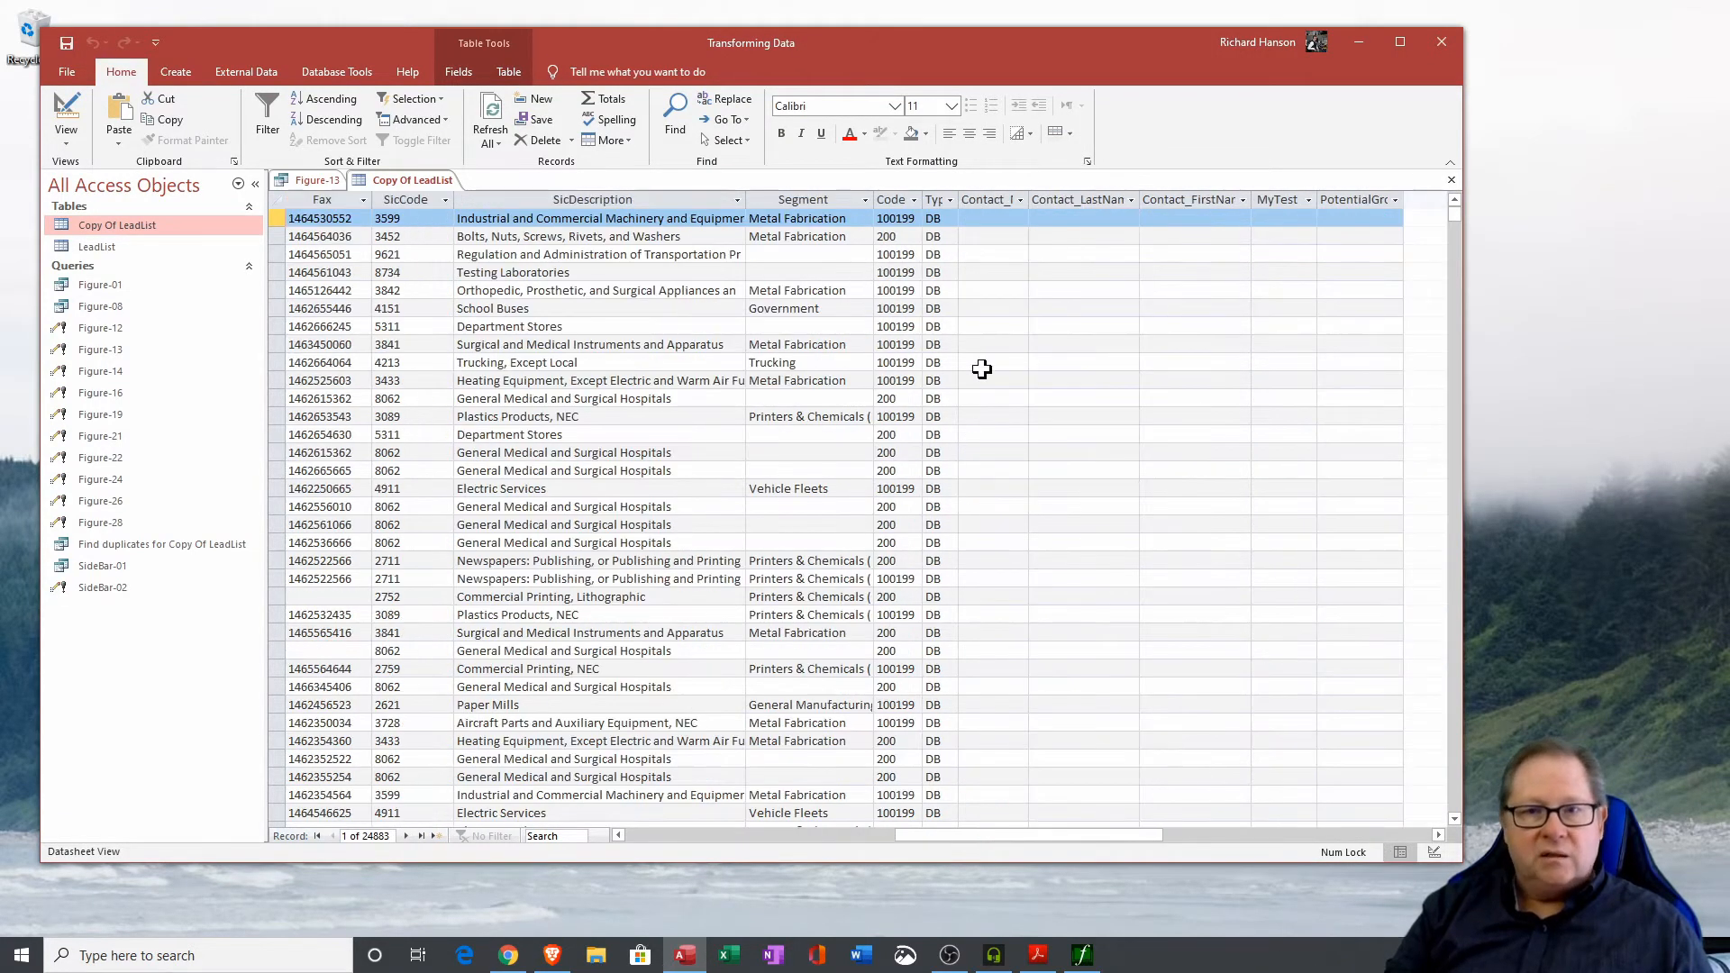
pyautogui.click(814, 200)
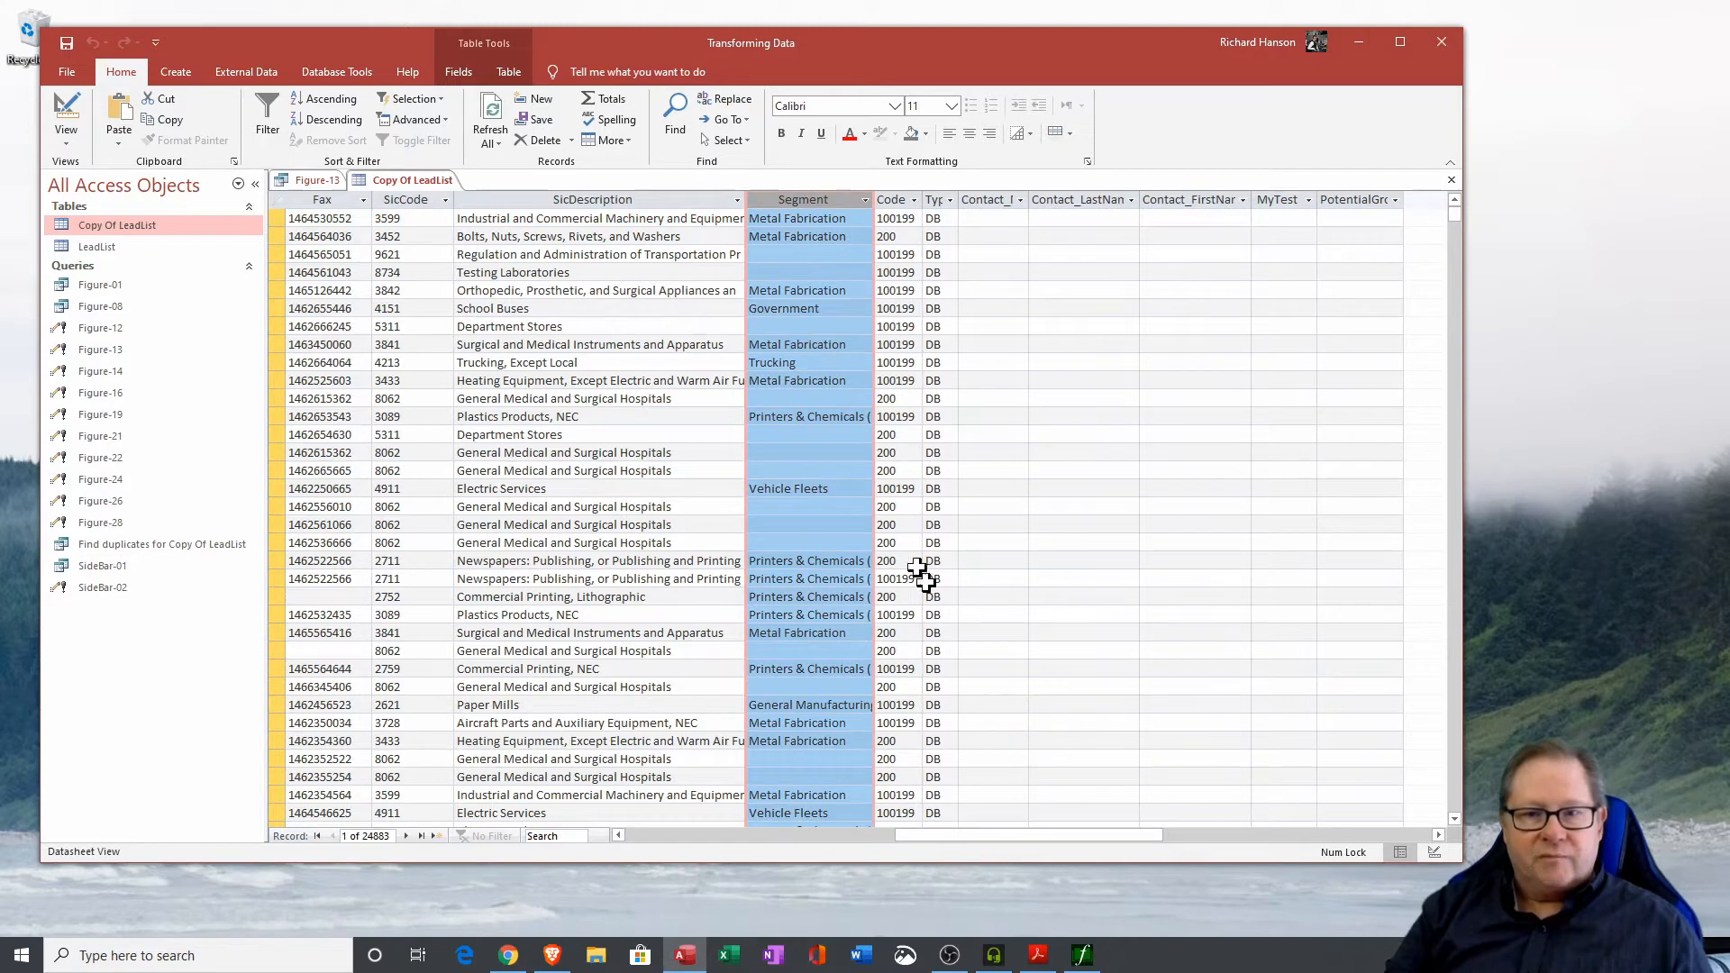
# Compare the Segment column in the LeadList table against the Copy Of LeadList table.
pyautogui.click(1452, 179)
pyautogui.doubleClick(106, 246)
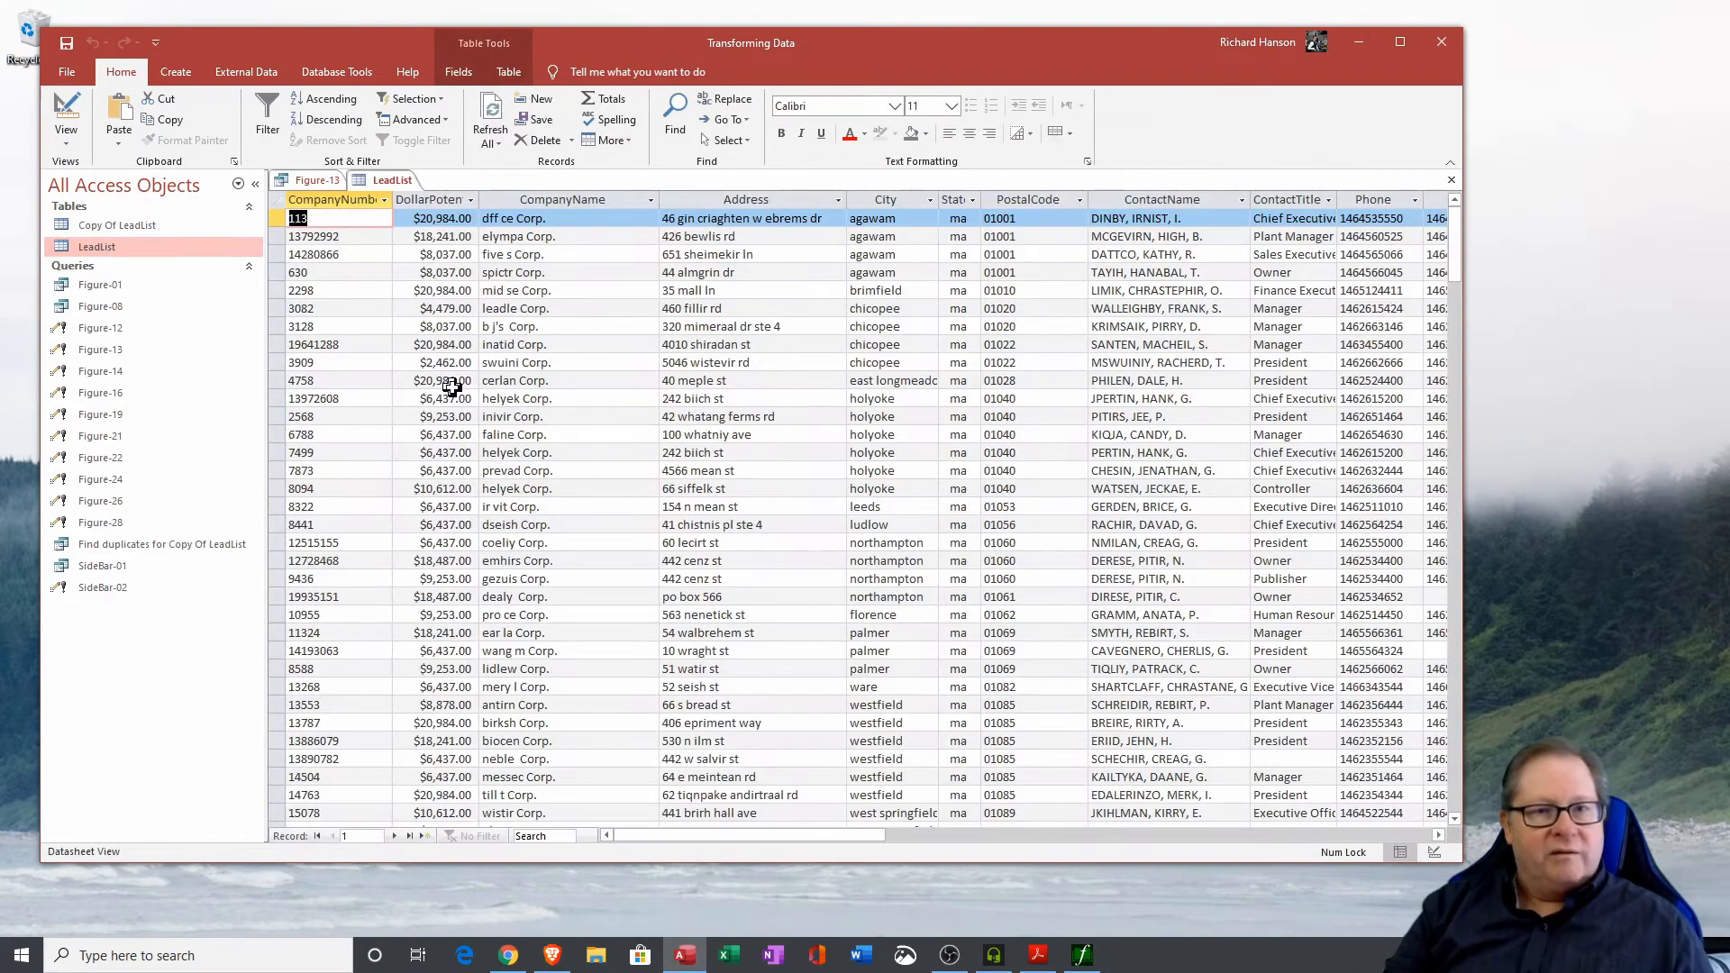
pyautogui.click(1180, 835)
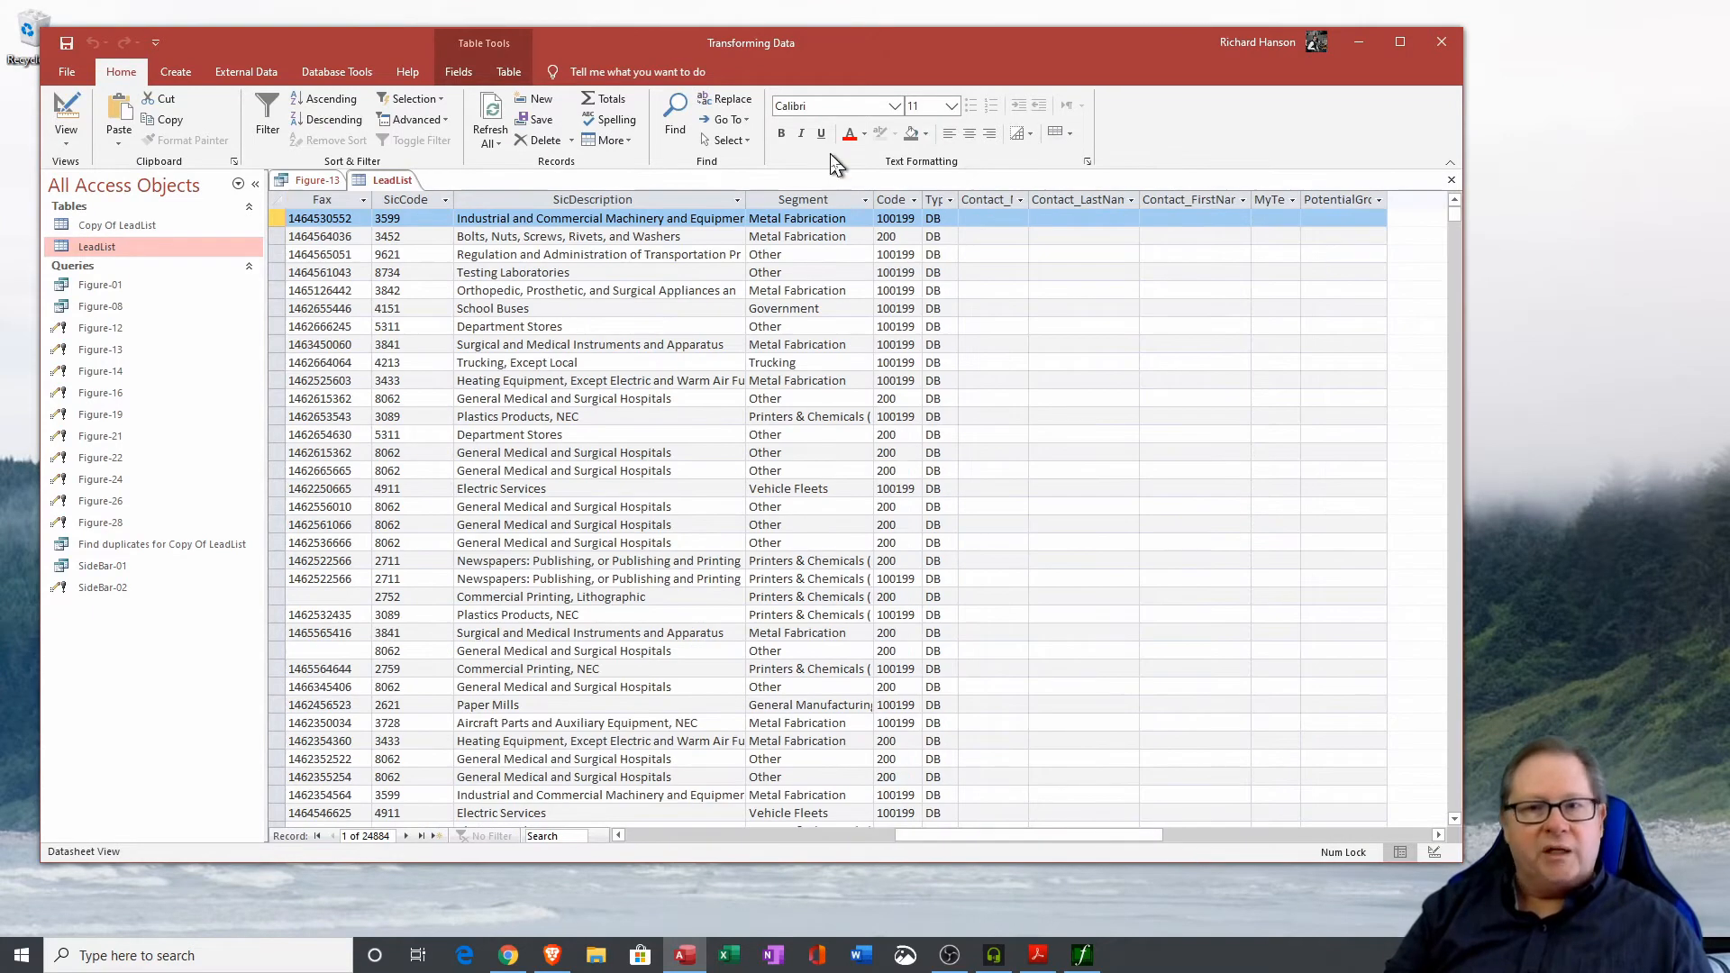
pyautogui.moveTo(795, 257); pyautogui.dragTo(703, 272)
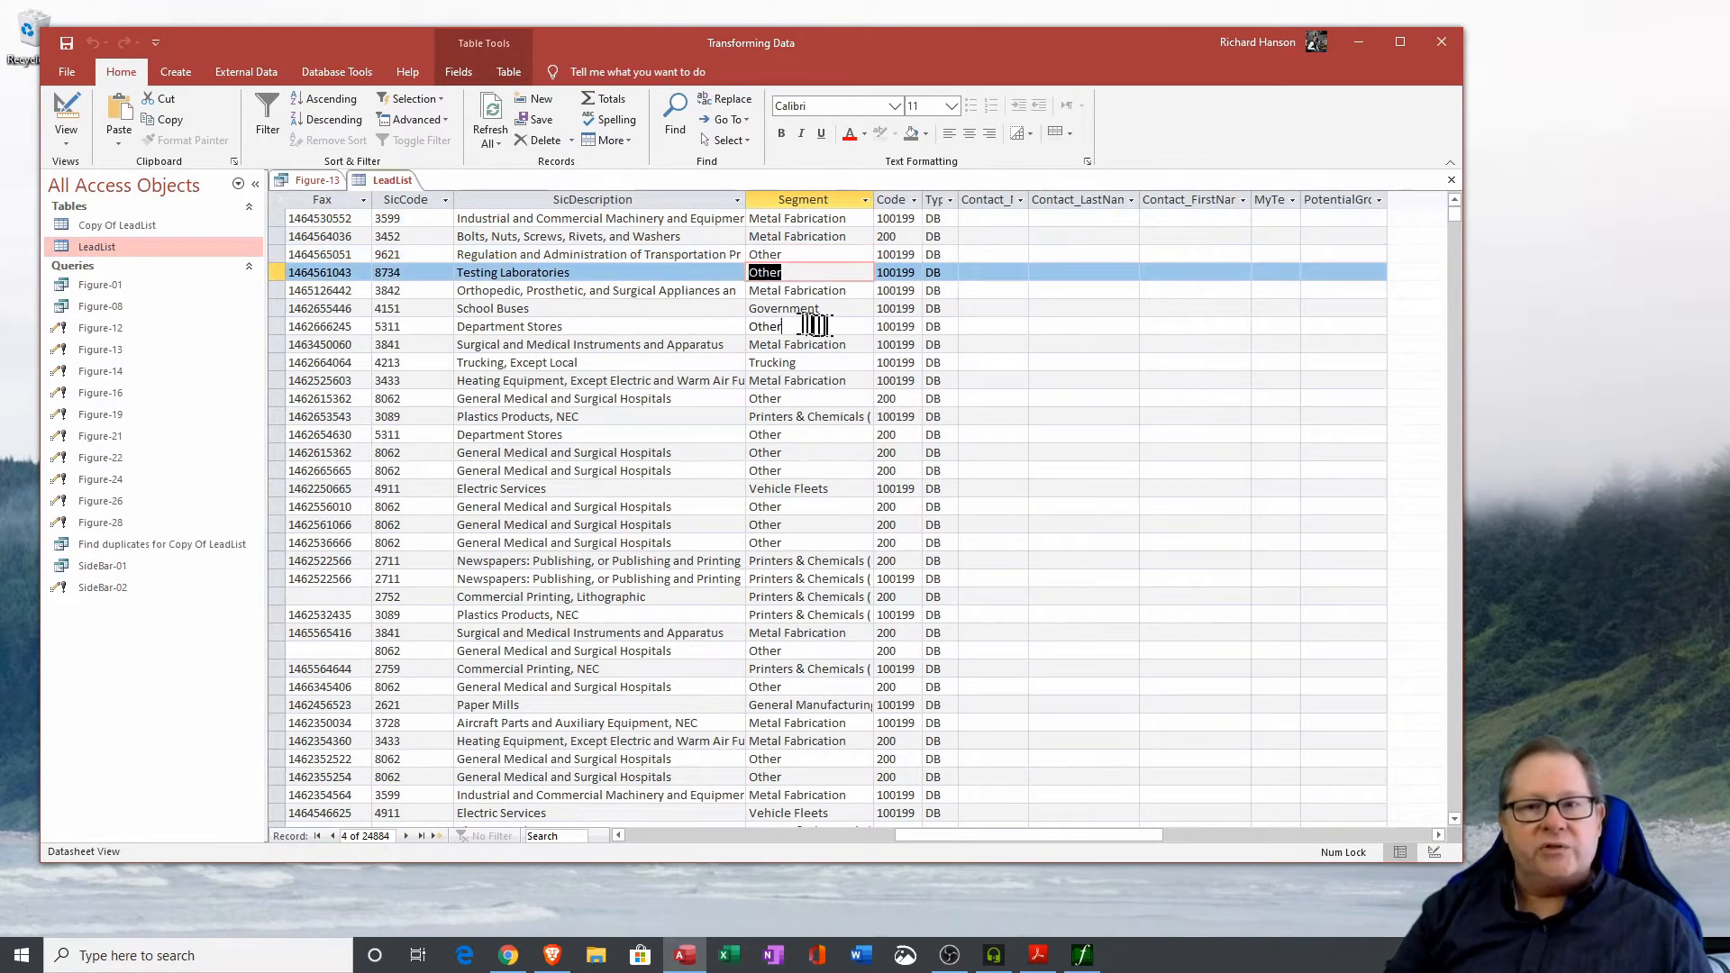
pyautogui.moveTo(811, 326); pyautogui.dragTo(749, 326)
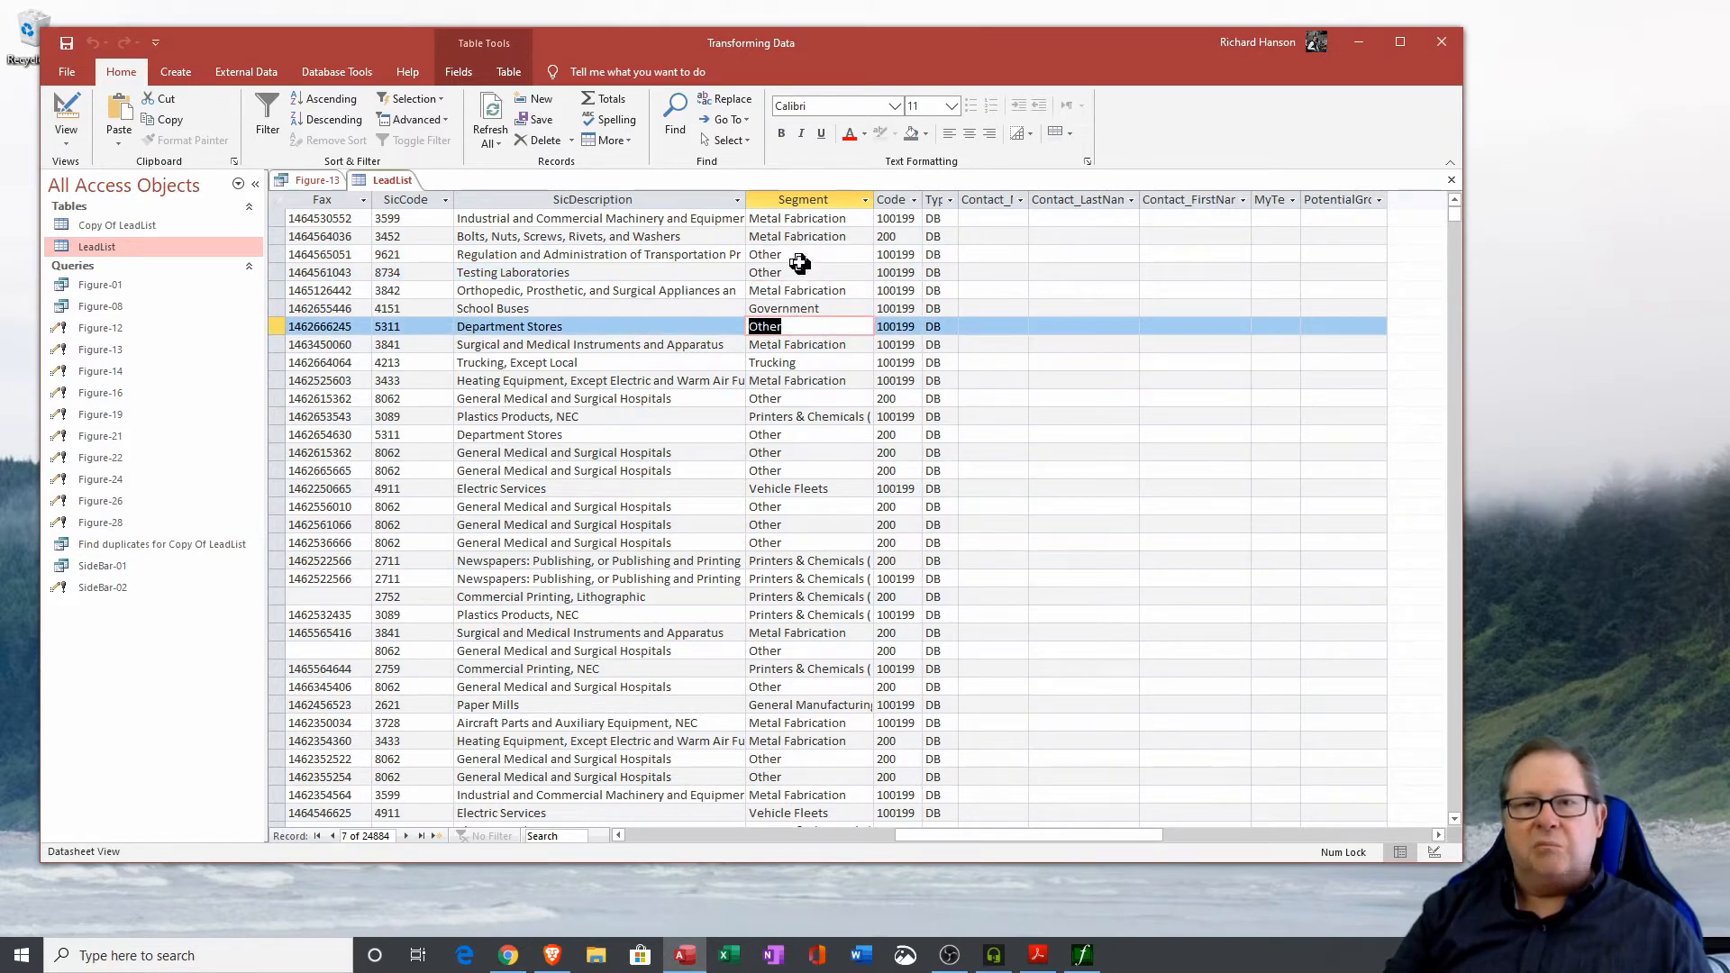
pyautogui.moveTo(793, 255); pyautogui.dragTo(749, 255)
pyautogui.doubleClick(135, 226)
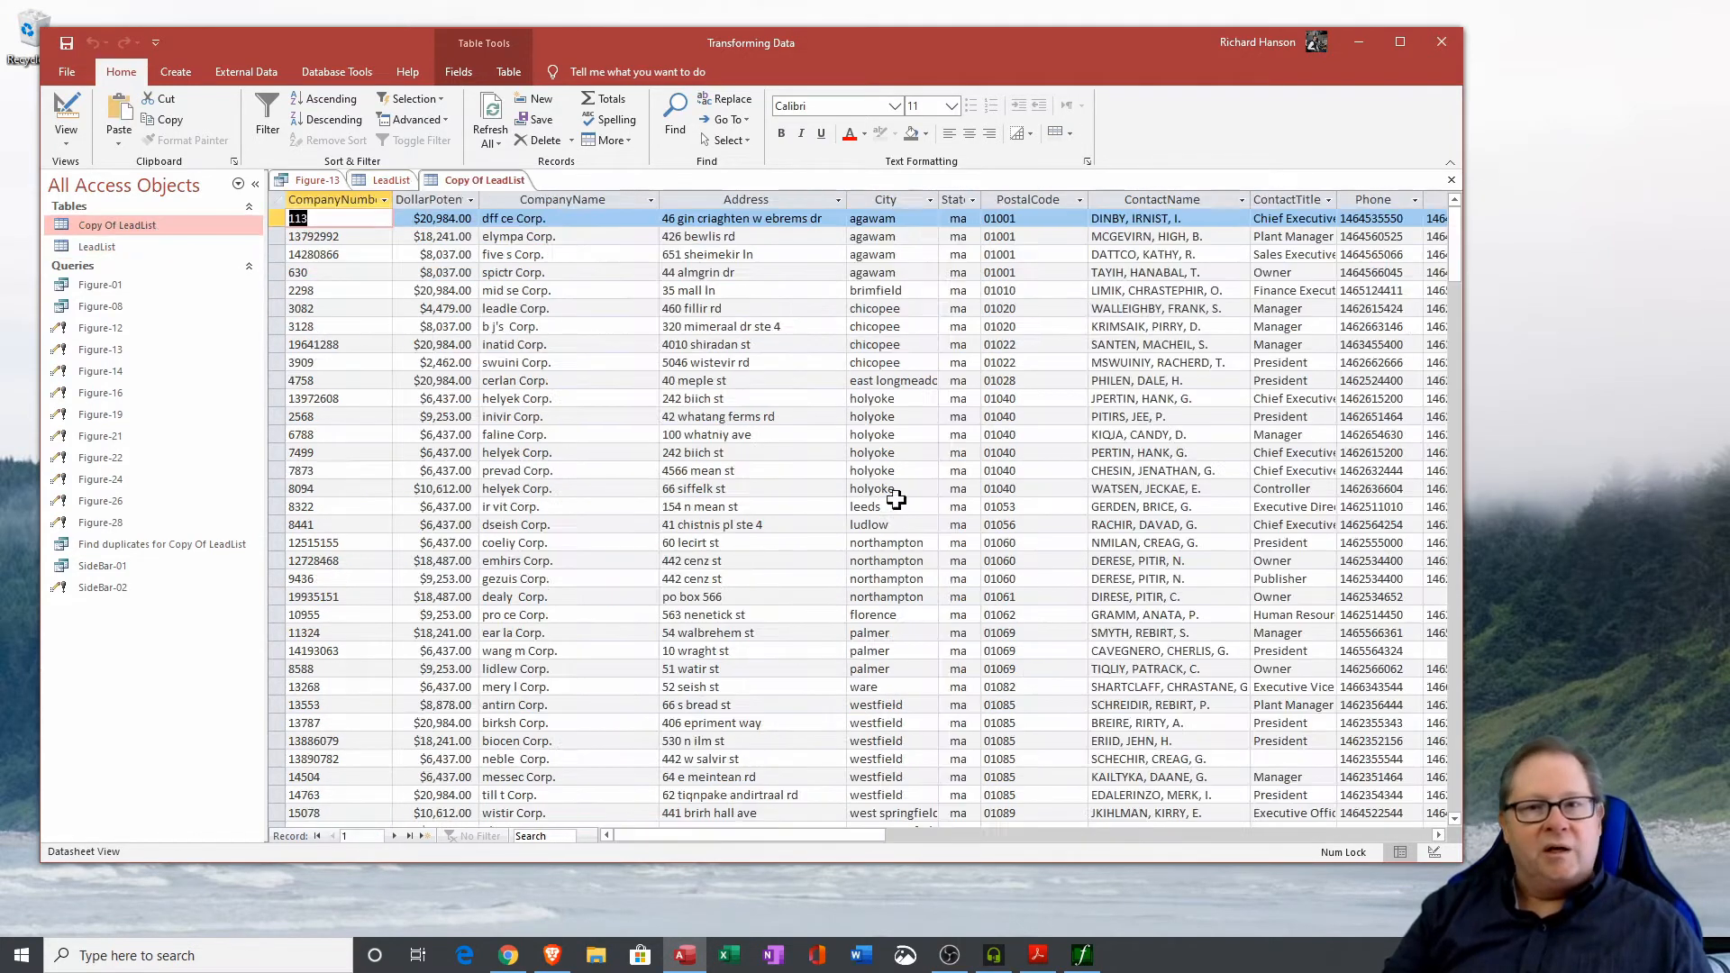
pyautogui.click(1132, 837)
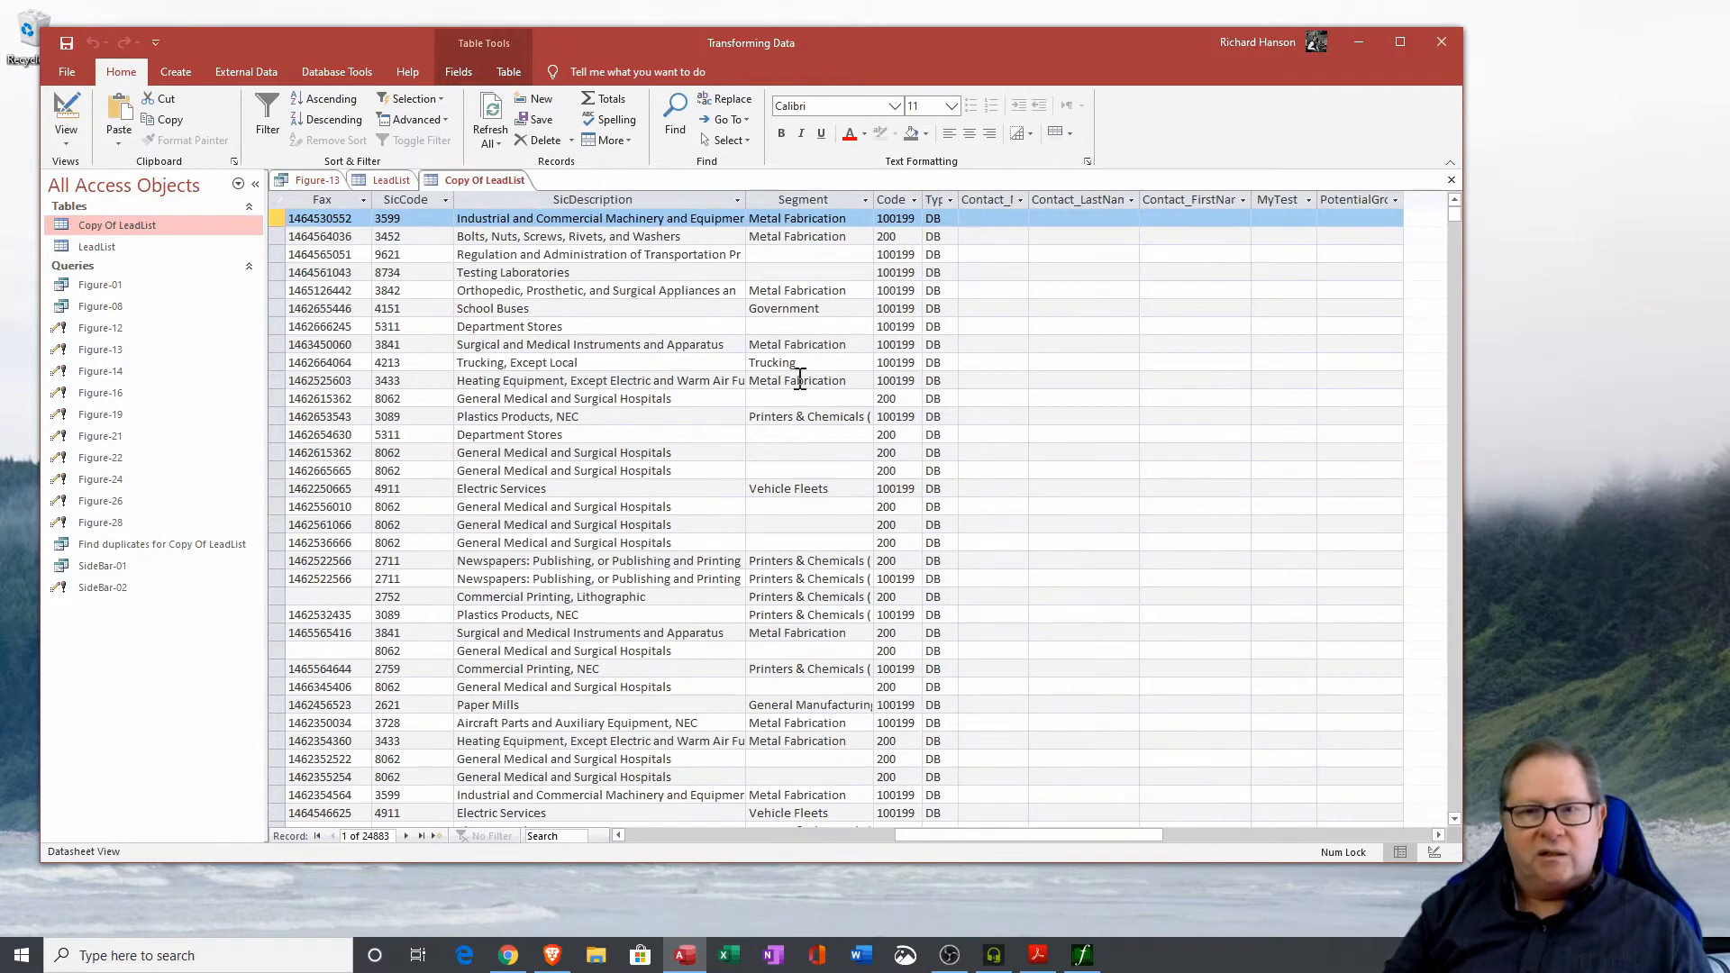
pyautogui.click(389, 180)
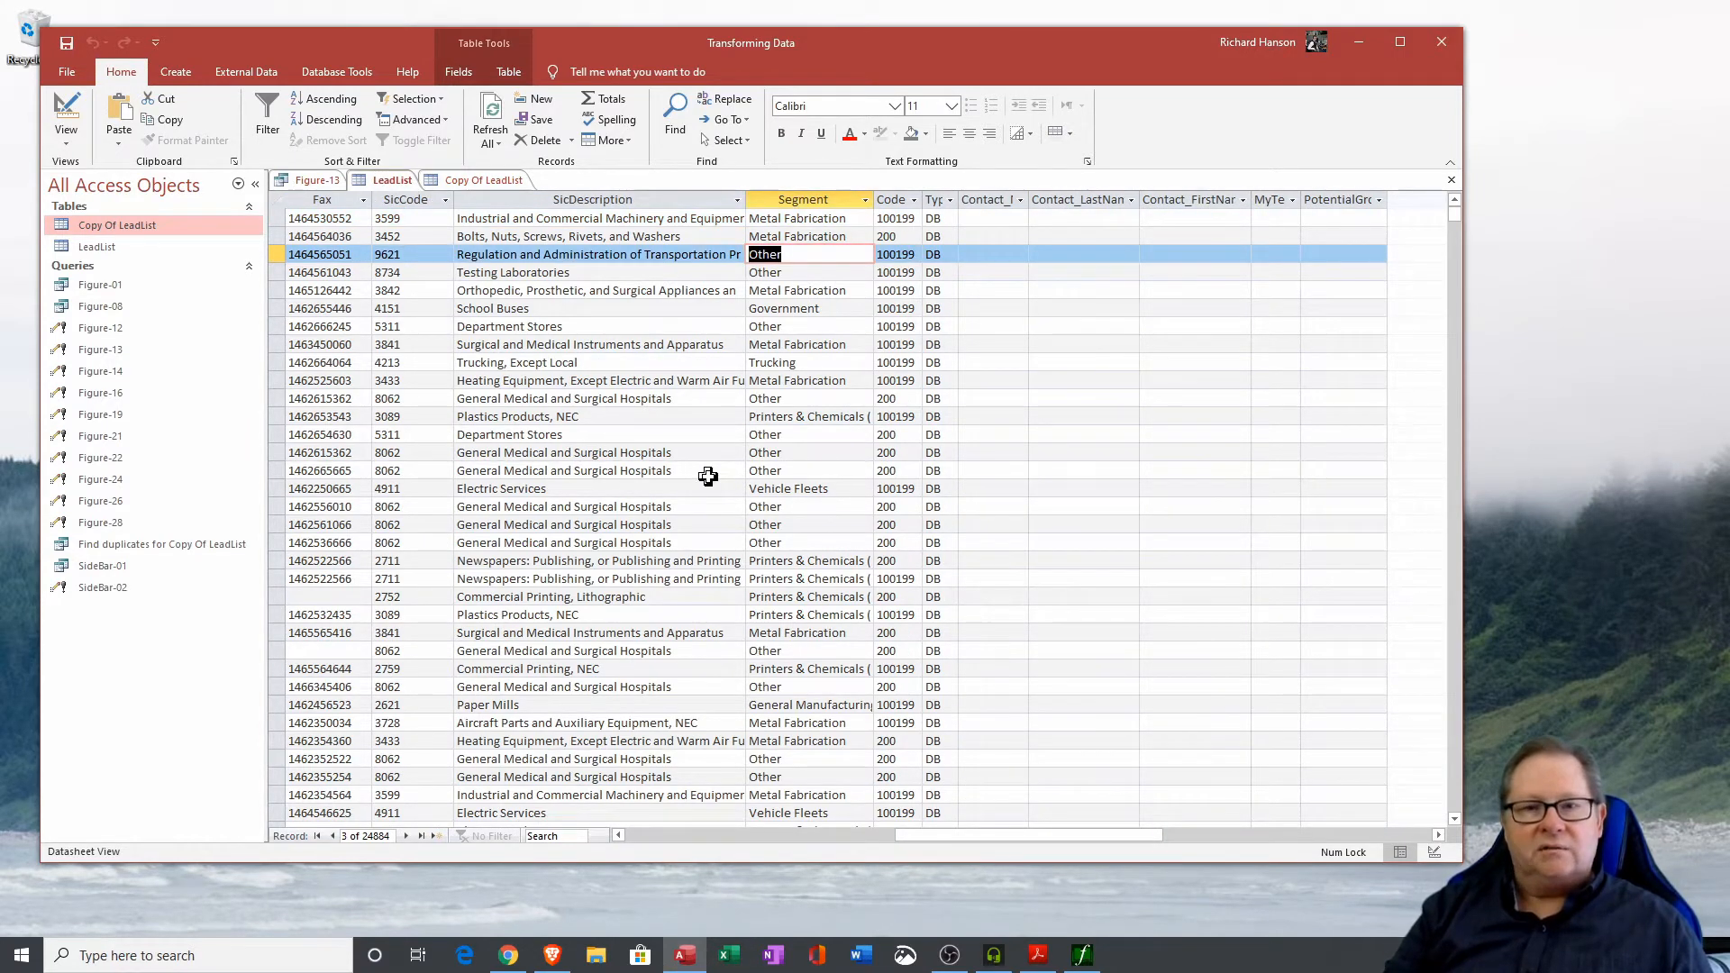
# Close the open tables and the Figure-13 query without saving its design changes.
pyautogui.click(1452, 181)
pyautogui.click(1452, 182)
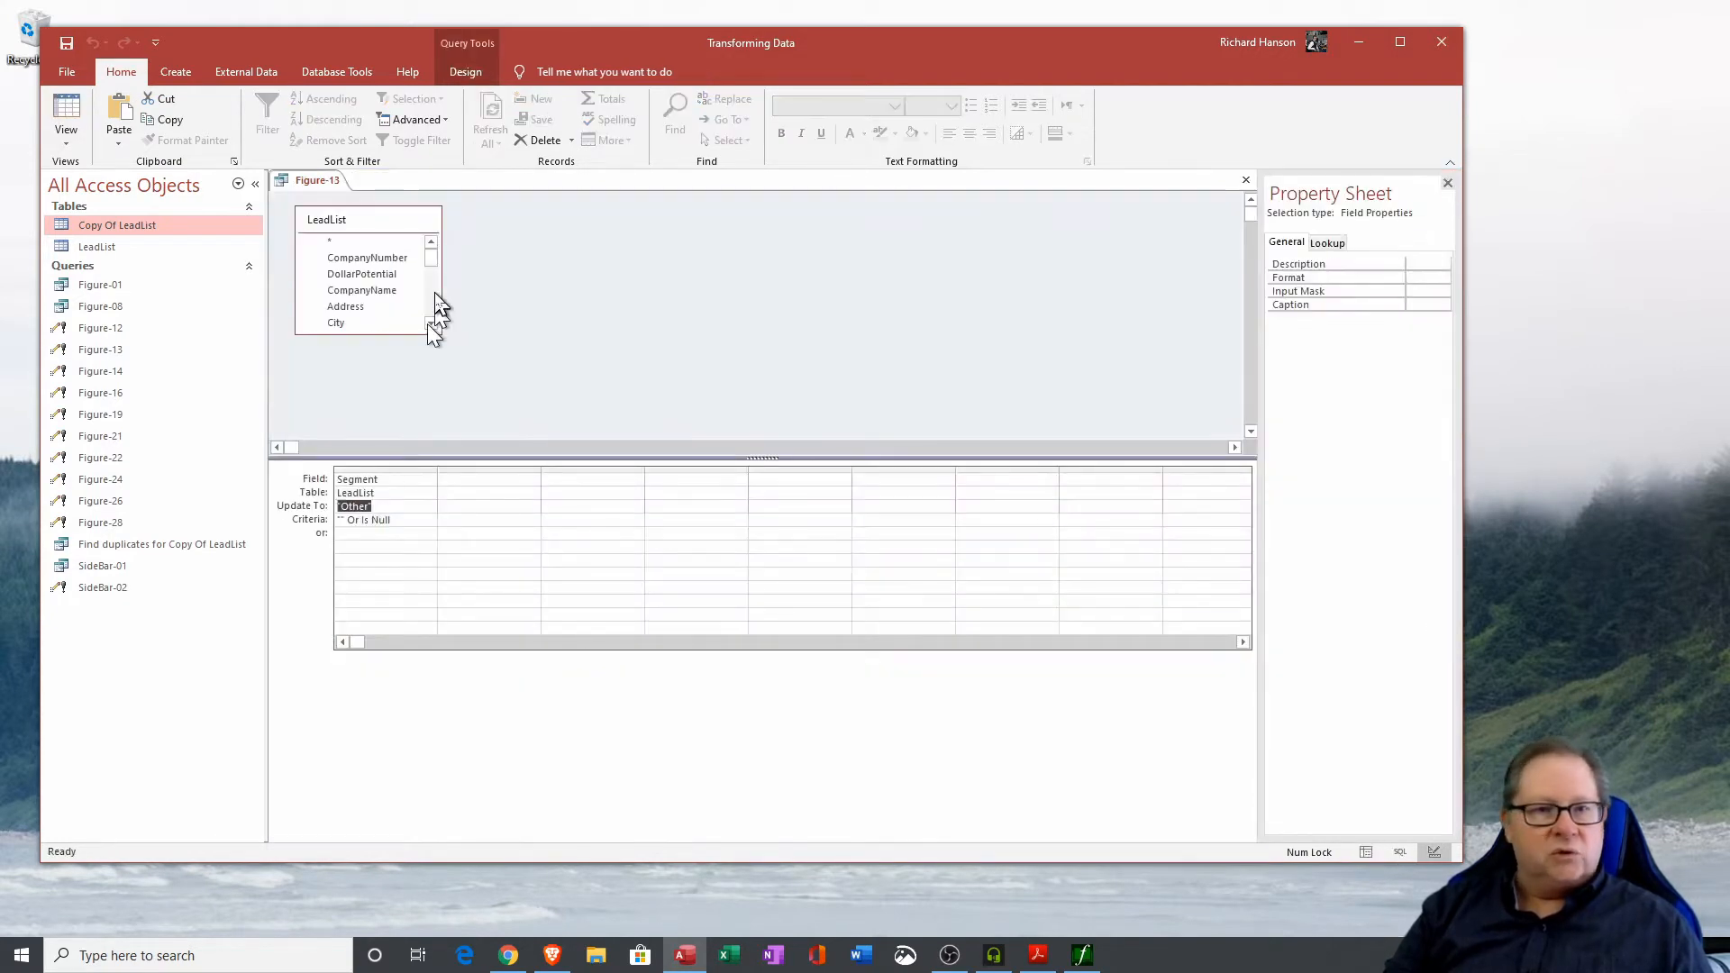
pyautogui.click(1246, 181)
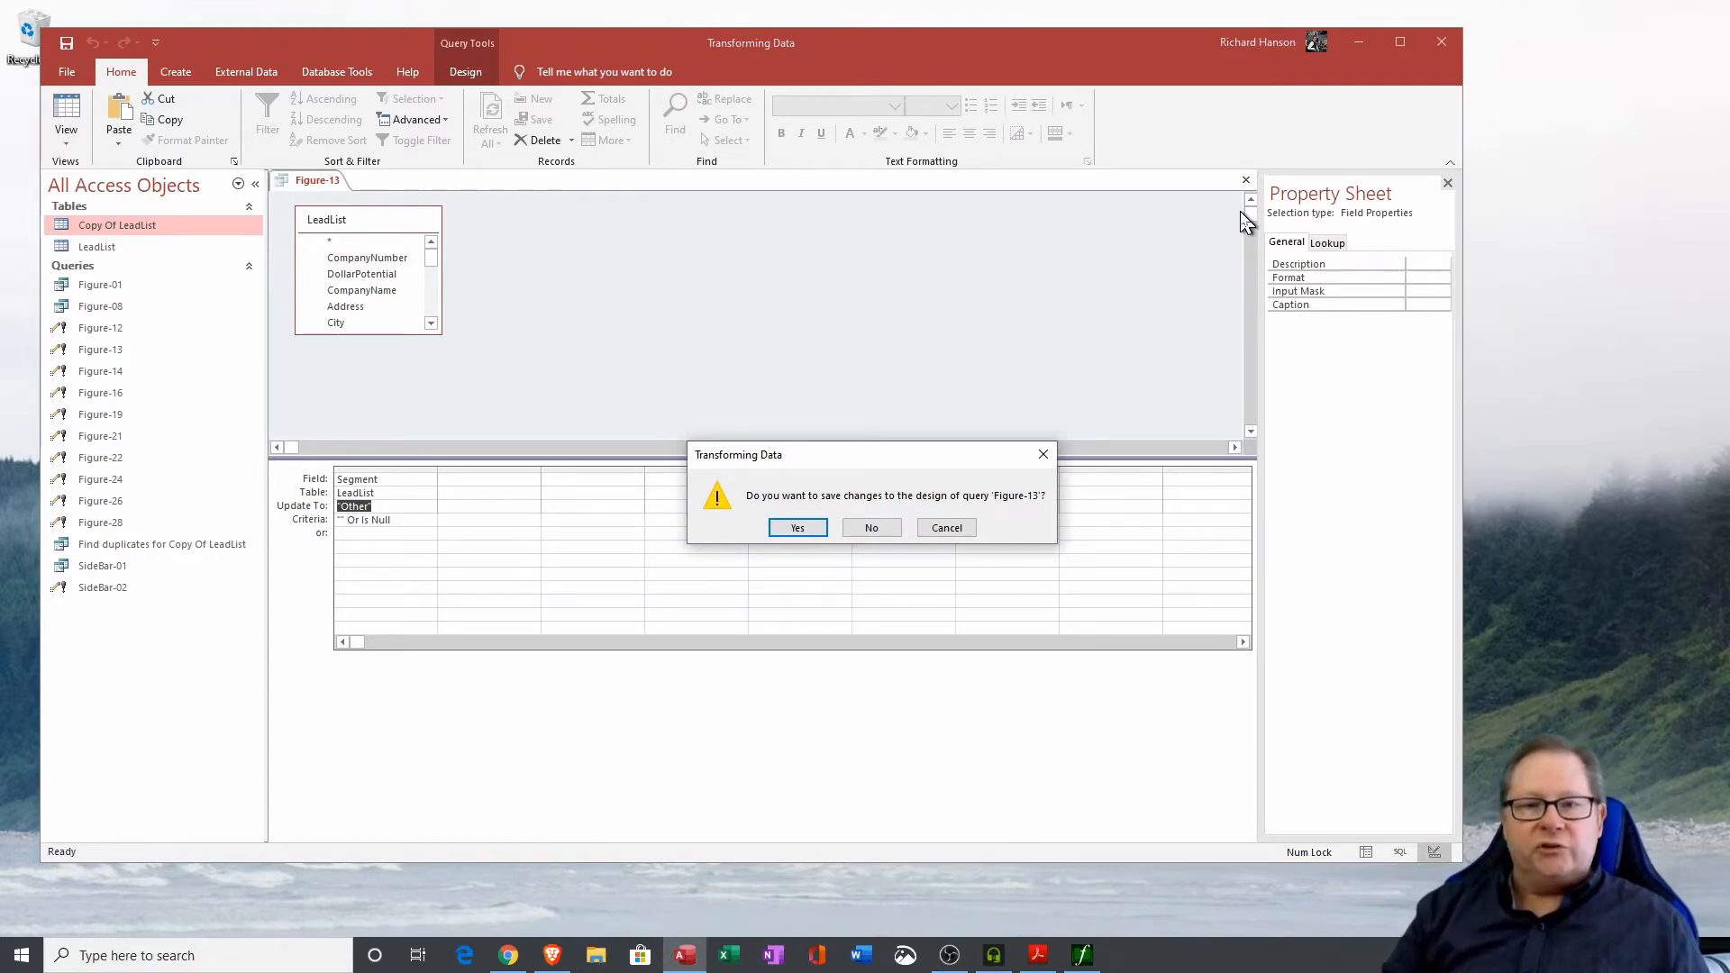
pyautogui.click(888, 539)
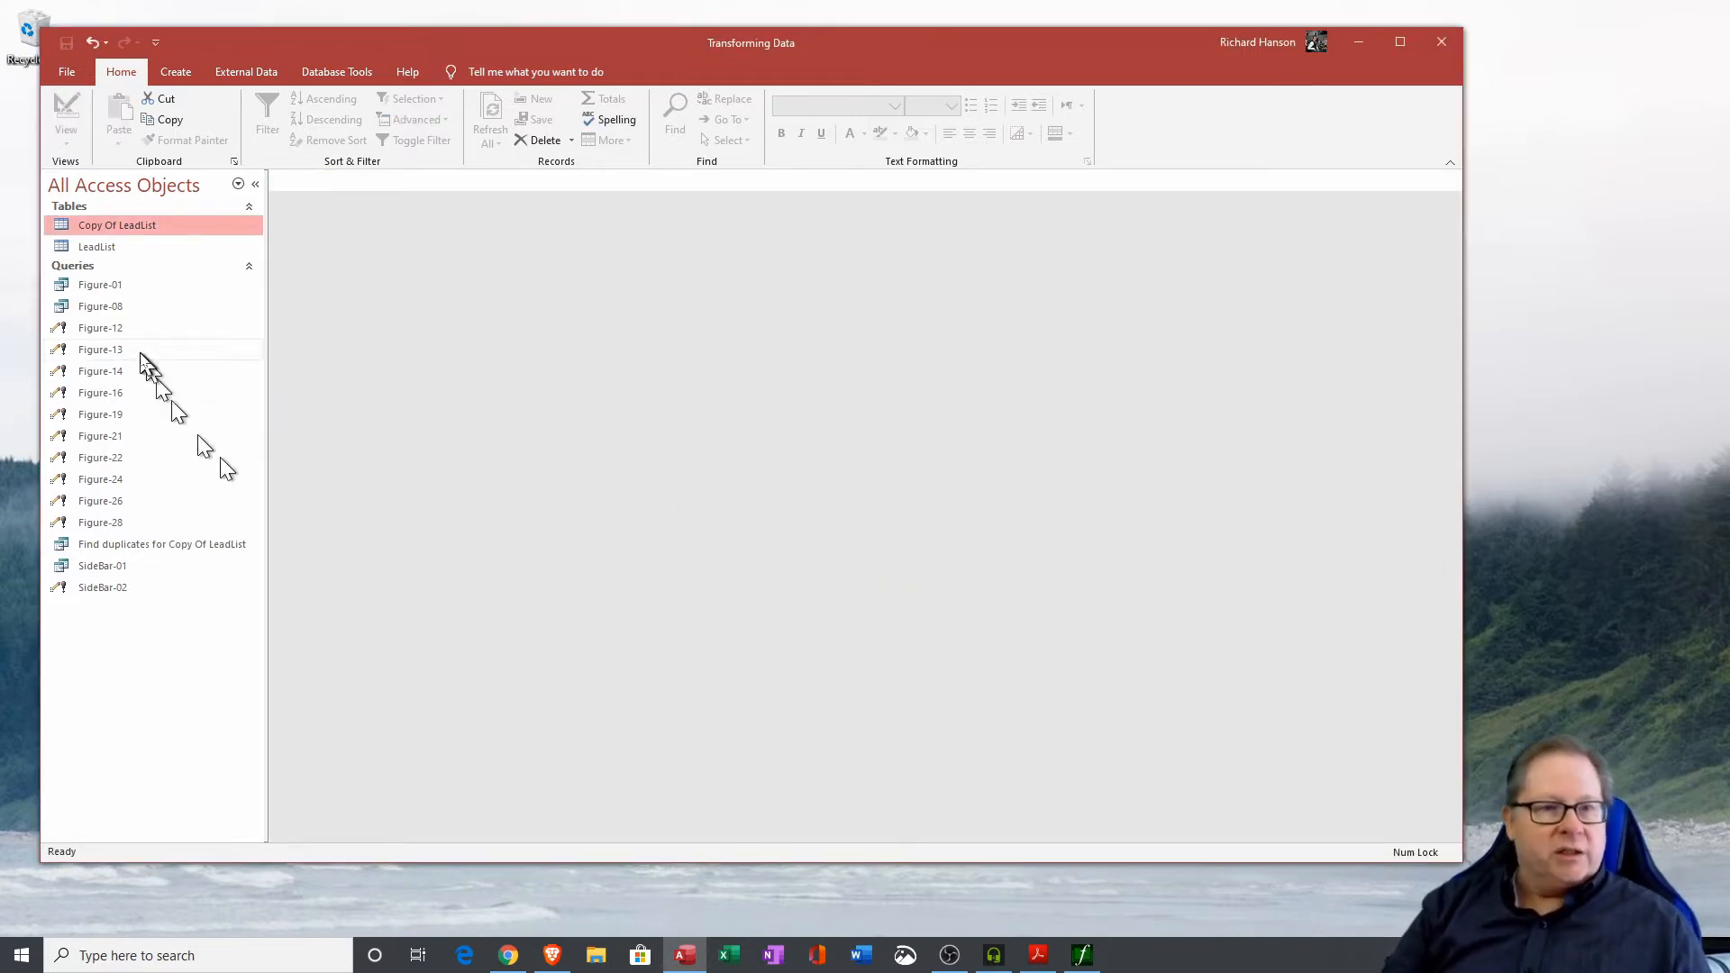
# Open the Figure-14 update query in Design View and examine its MyTest field's [Type] & [Code] update expression.
pyautogui.rightClick(107, 372)
pyautogui.click(166, 409)
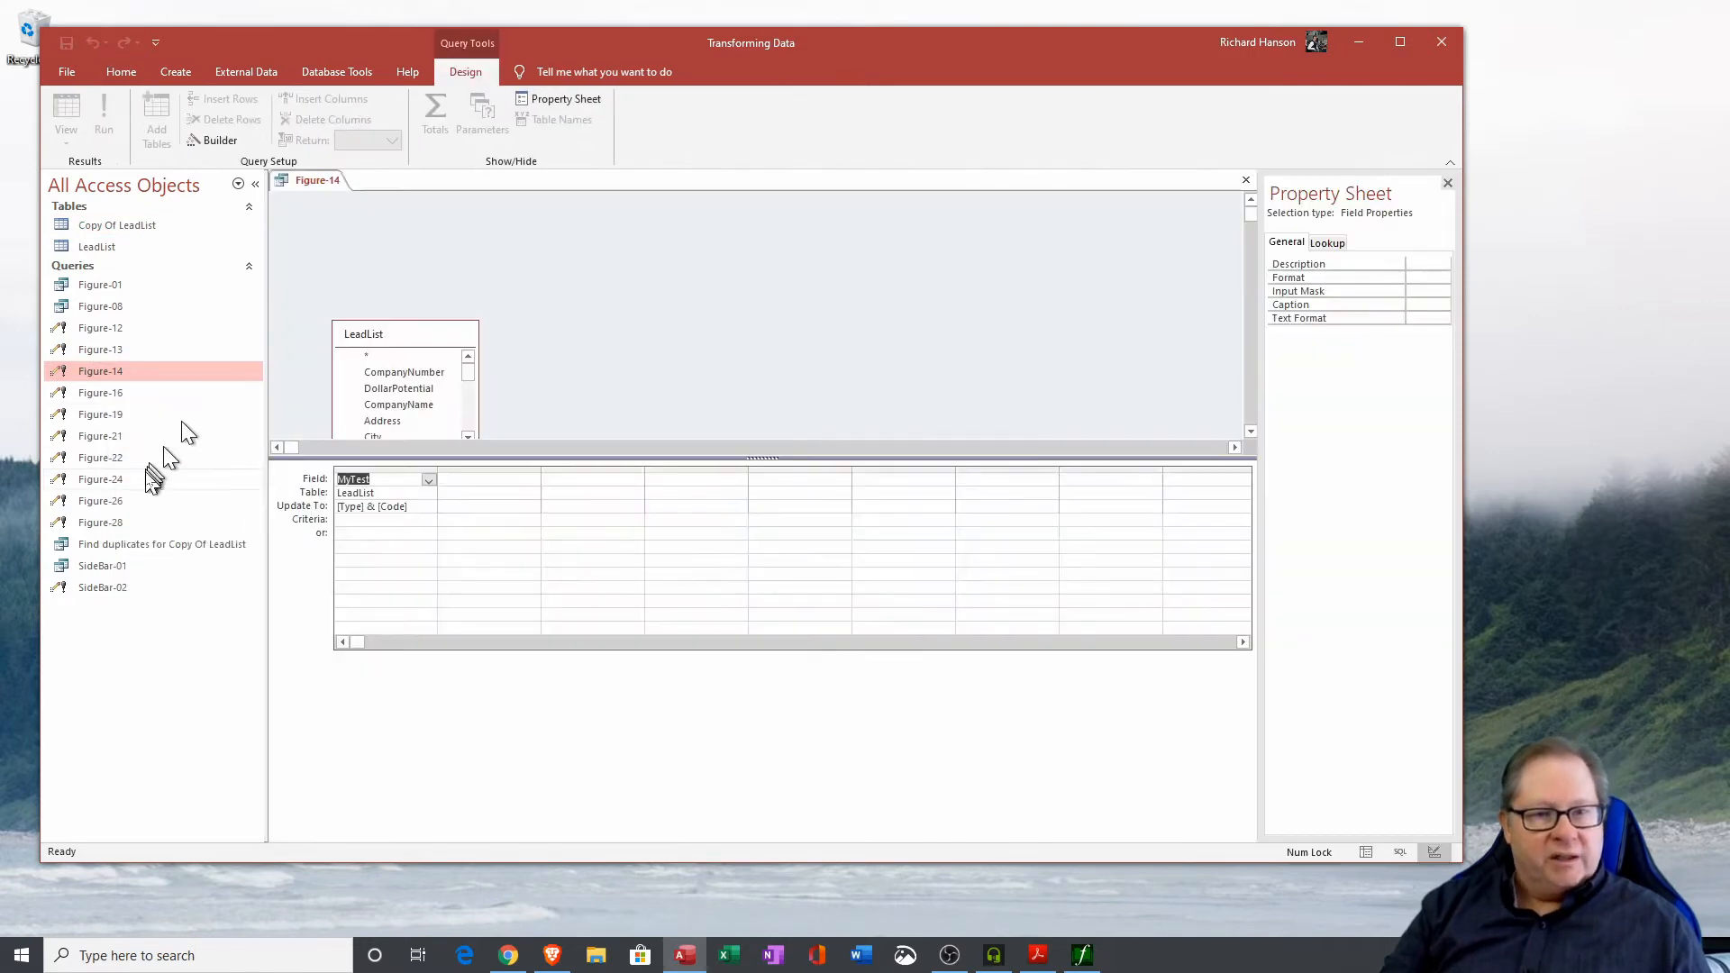
pyautogui.moveTo(401, 343); pyautogui.dragTo(375, 248)
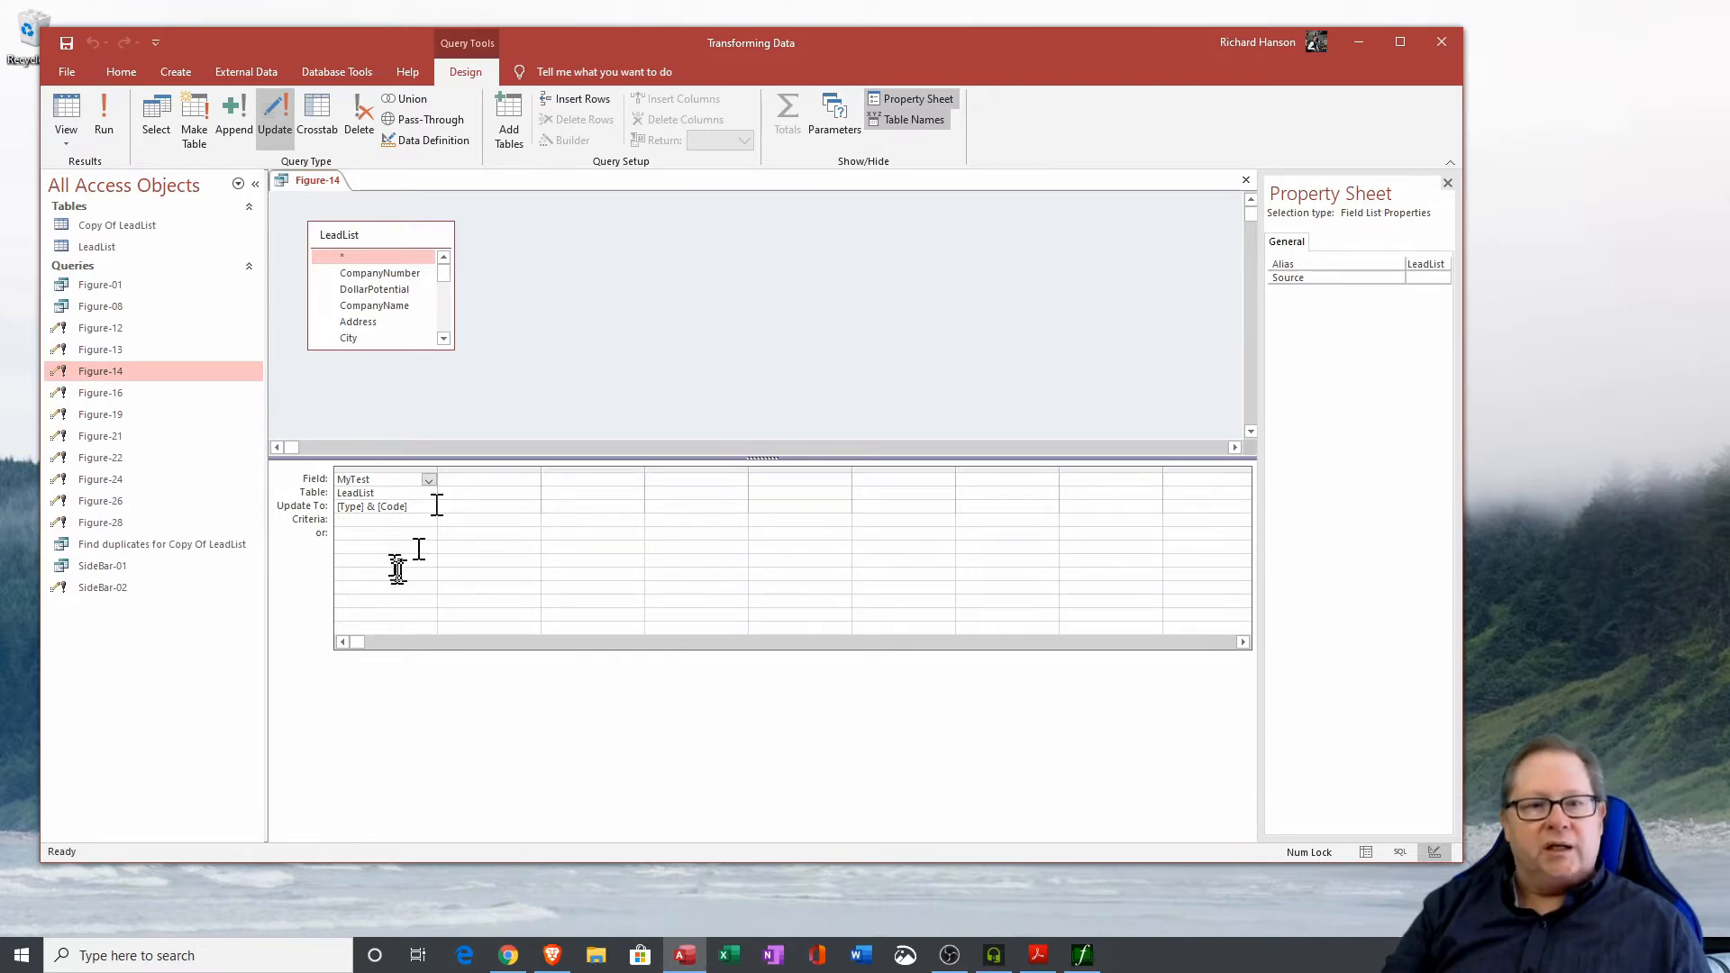
pyautogui.moveTo(407, 506); pyautogui.dragTo(335, 506)
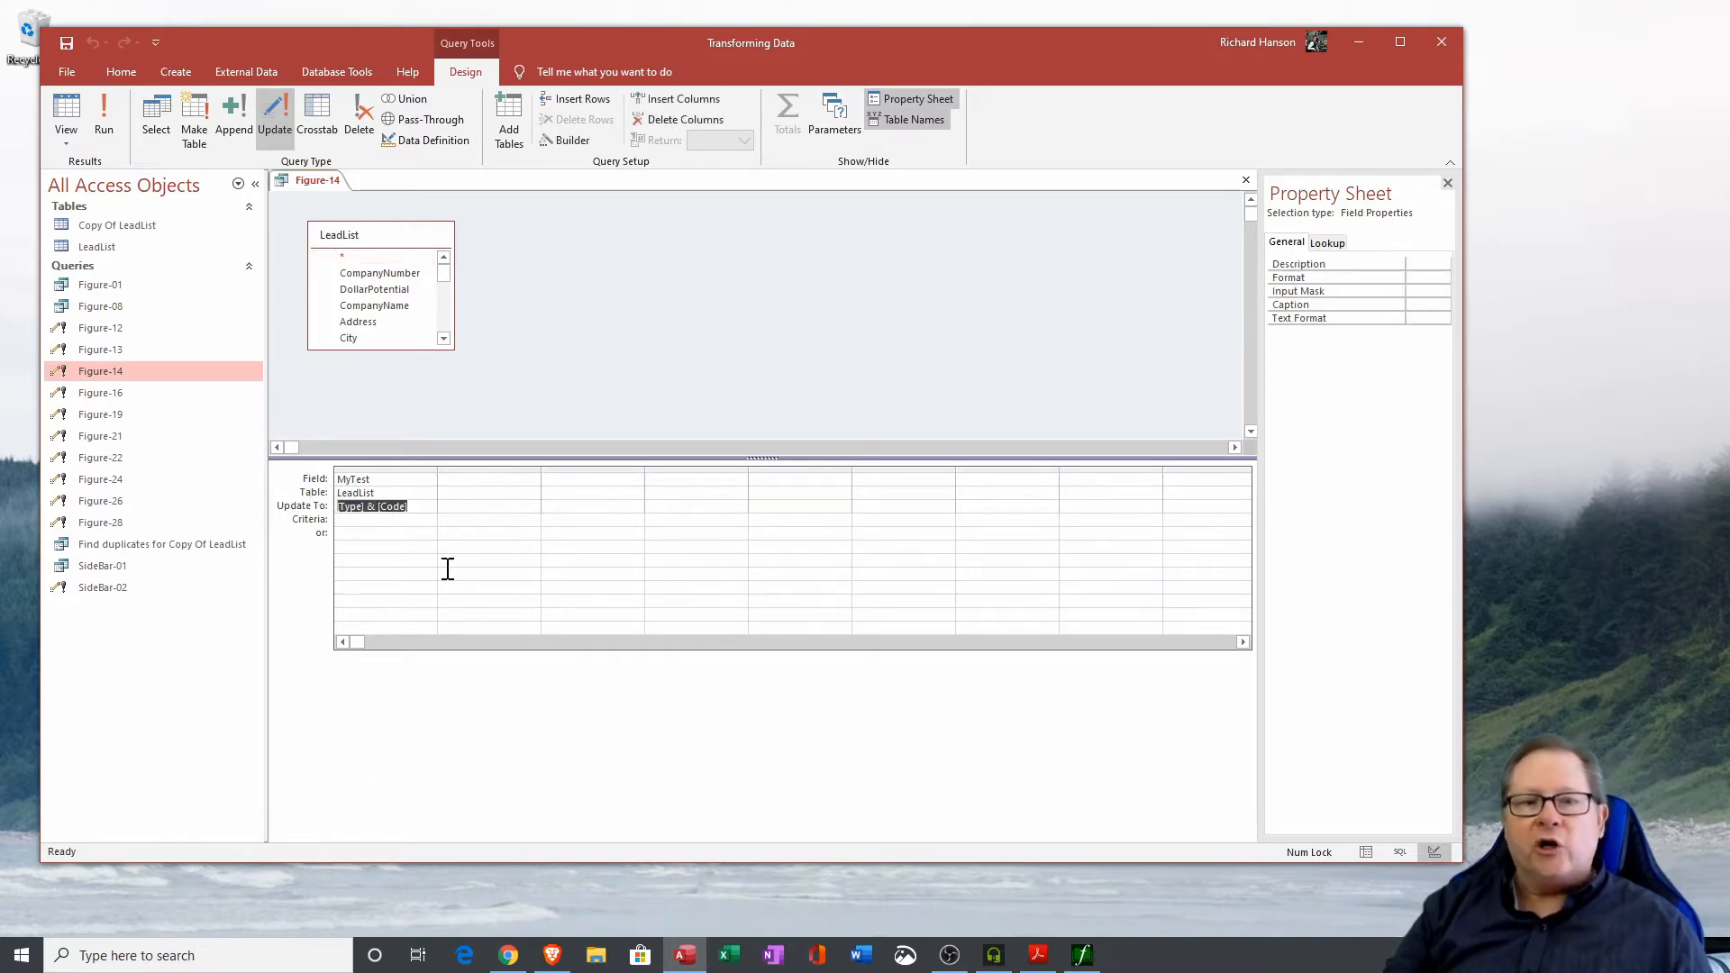
pyautogui.click(424, 507)
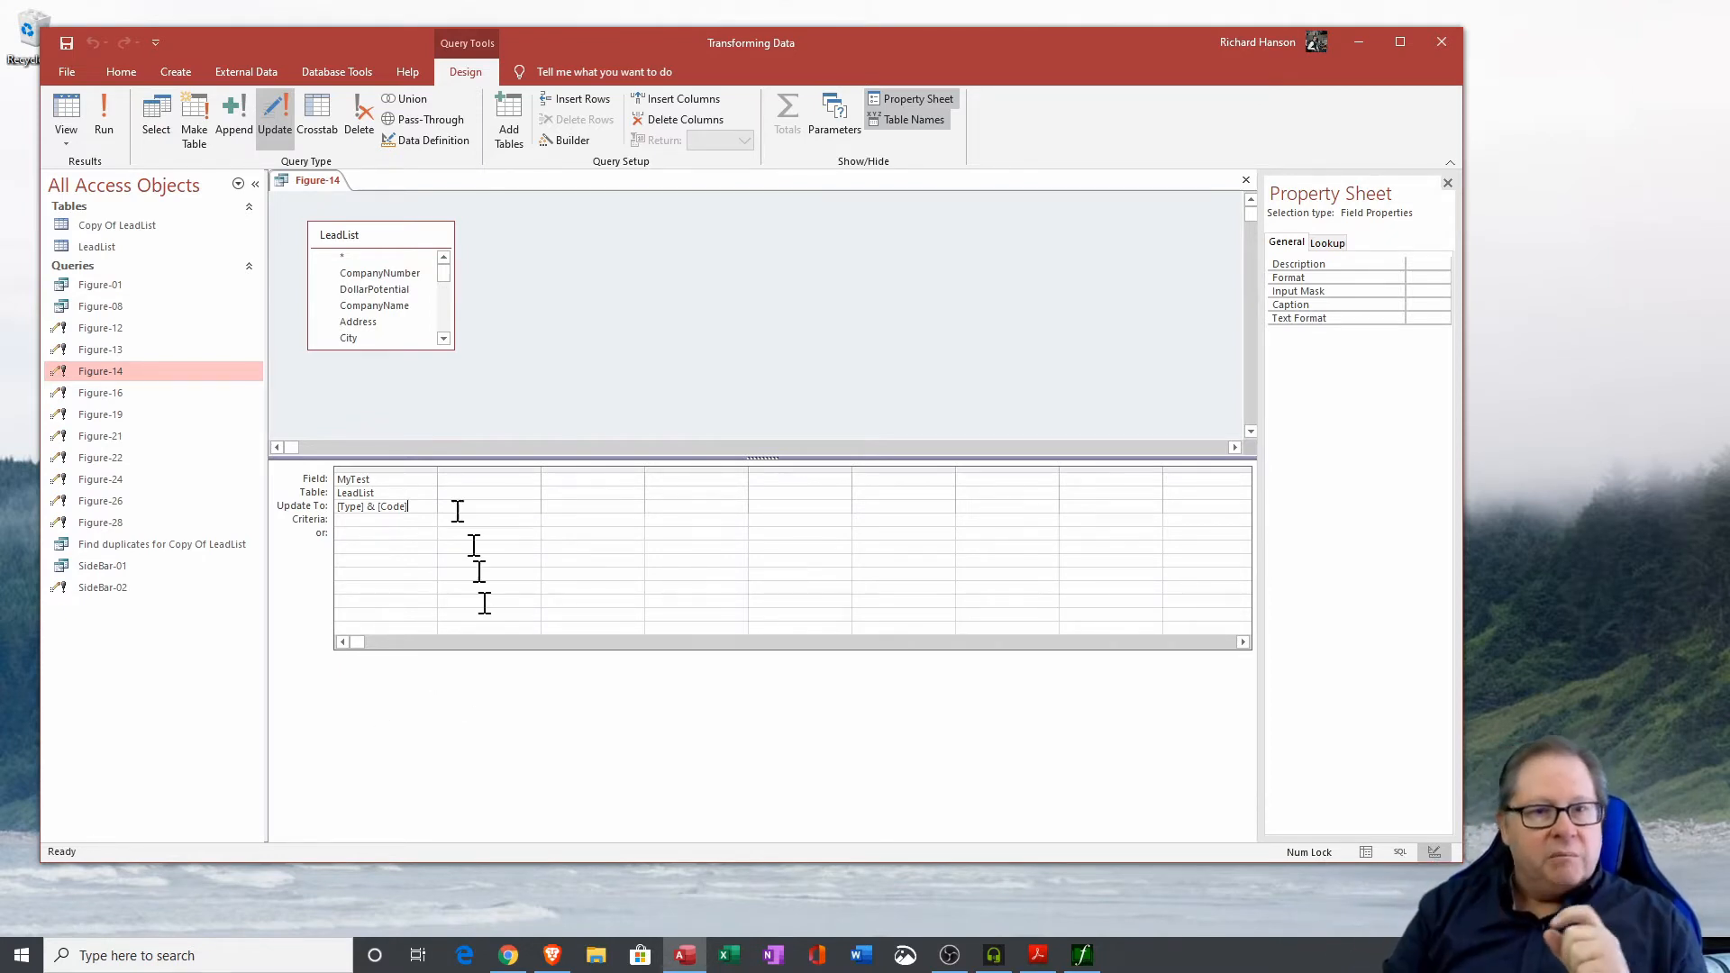
pyautogui.click(445, 341)
pyautogui.moveTo(444, 341); pyautogui.dragTo(444, 341)
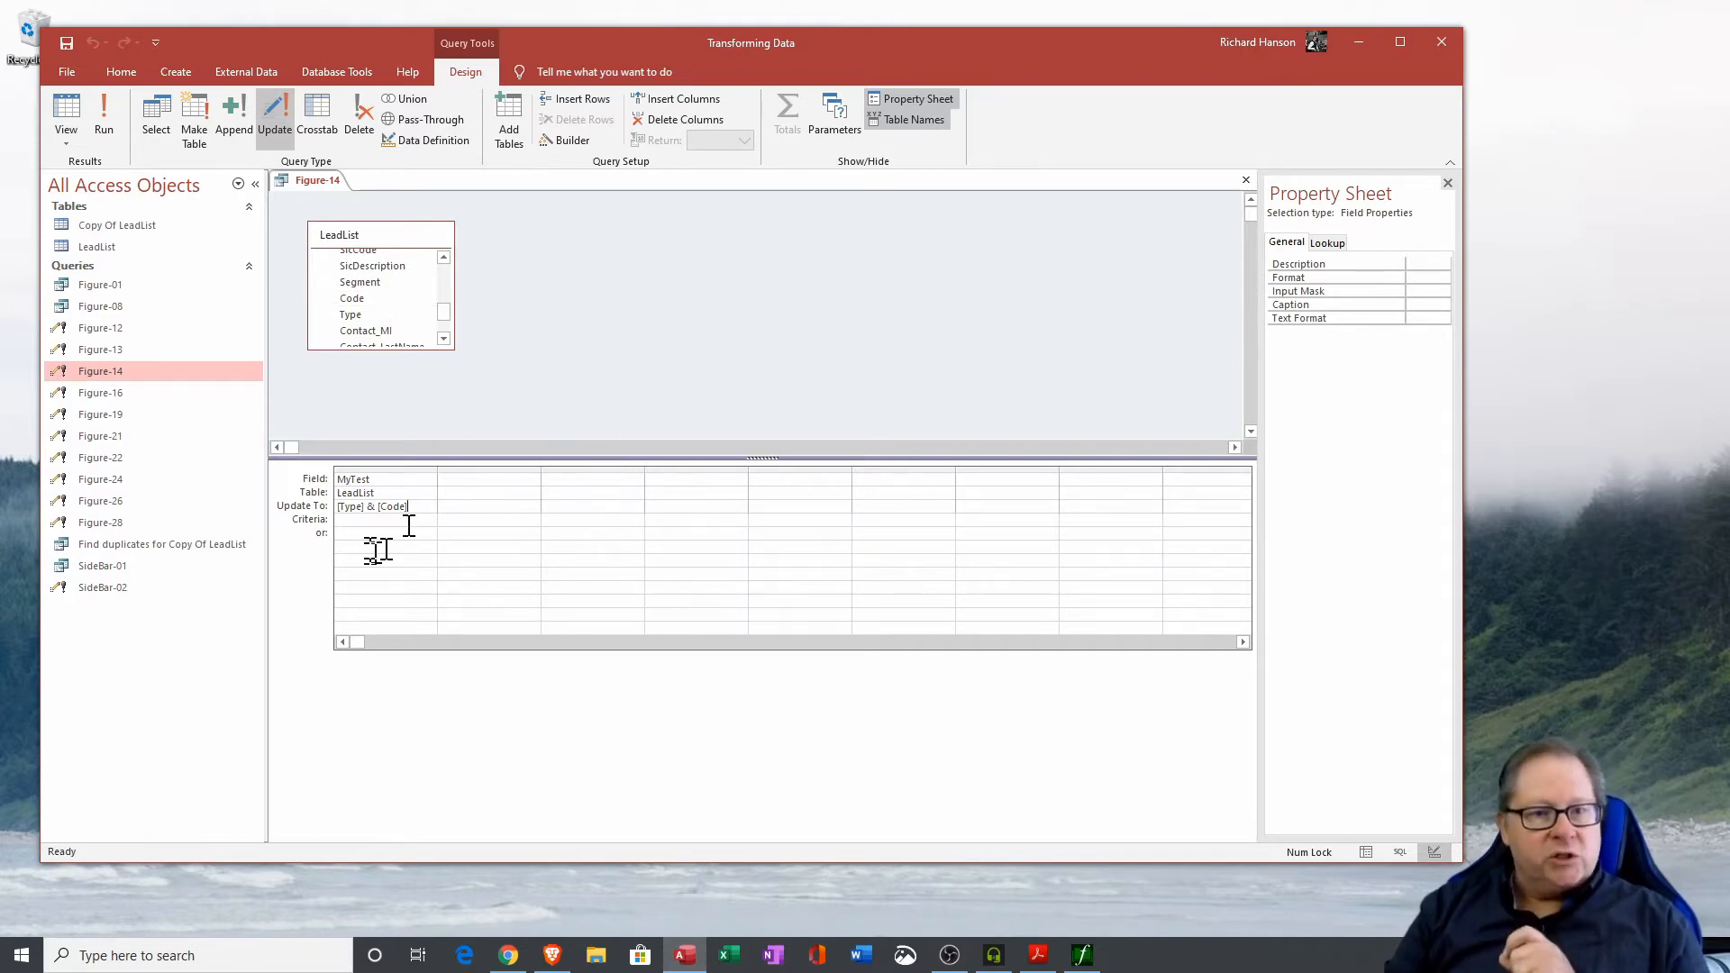
pyautogui.doubleClick(385, 477)
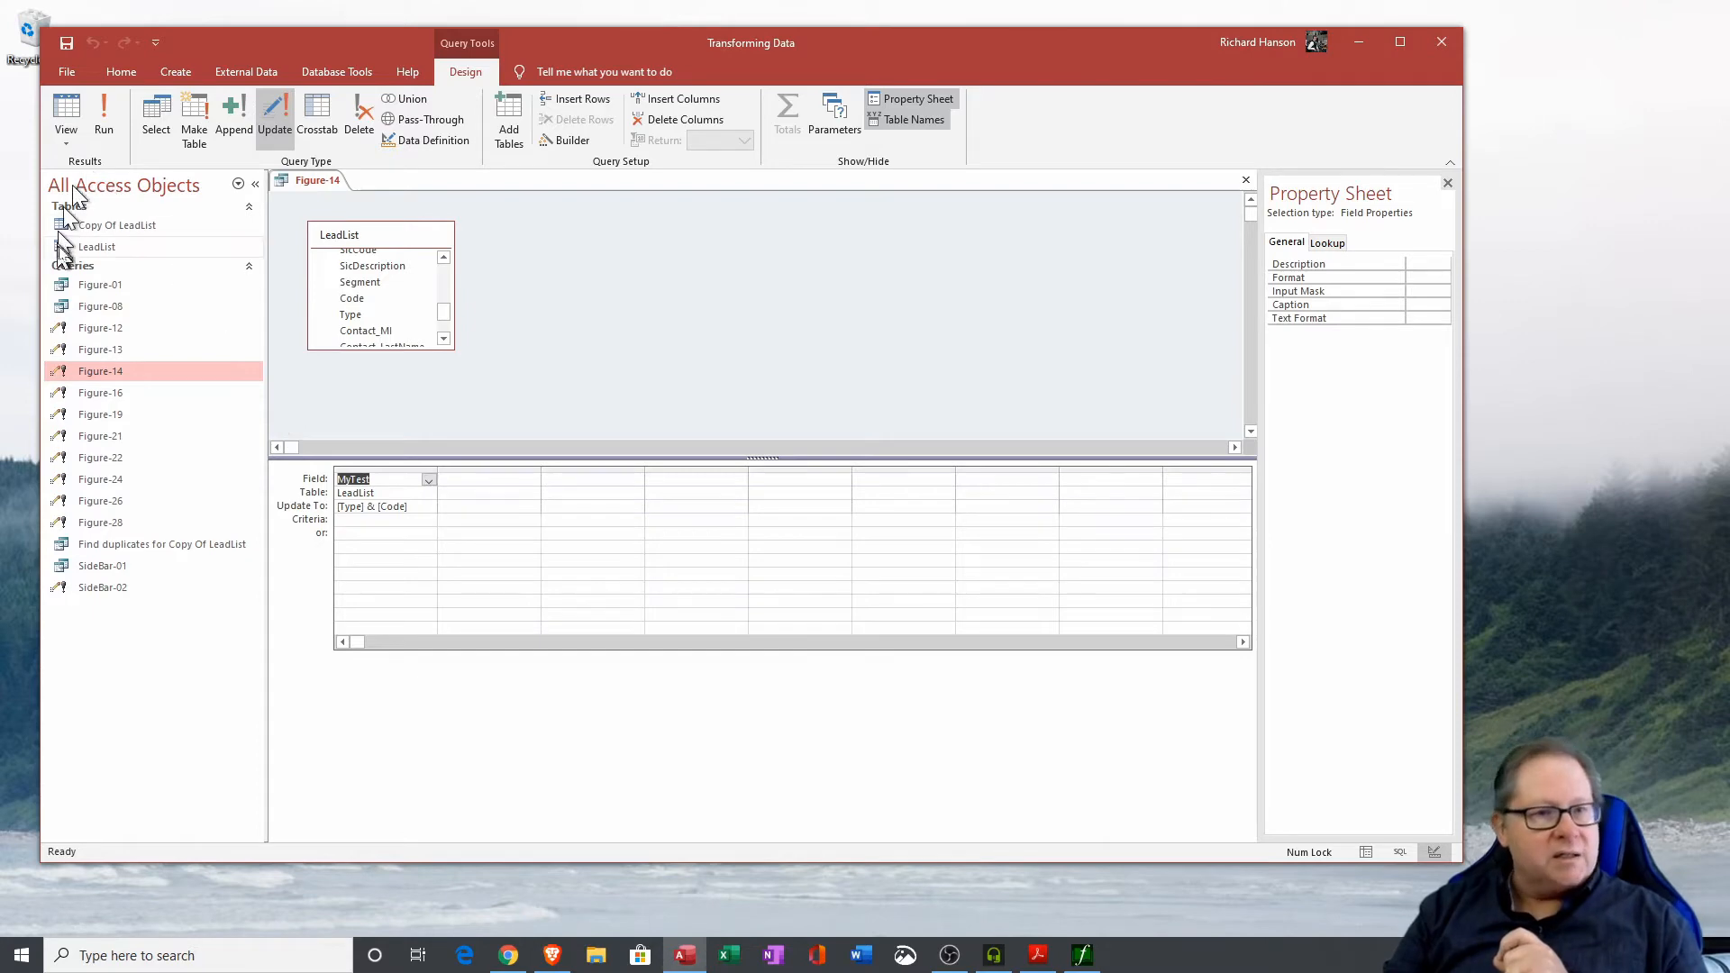
# Open the LeadList table to check the MyTest column, then close it without saving layout changes.
pyautogui.doubleClick(97, 249)
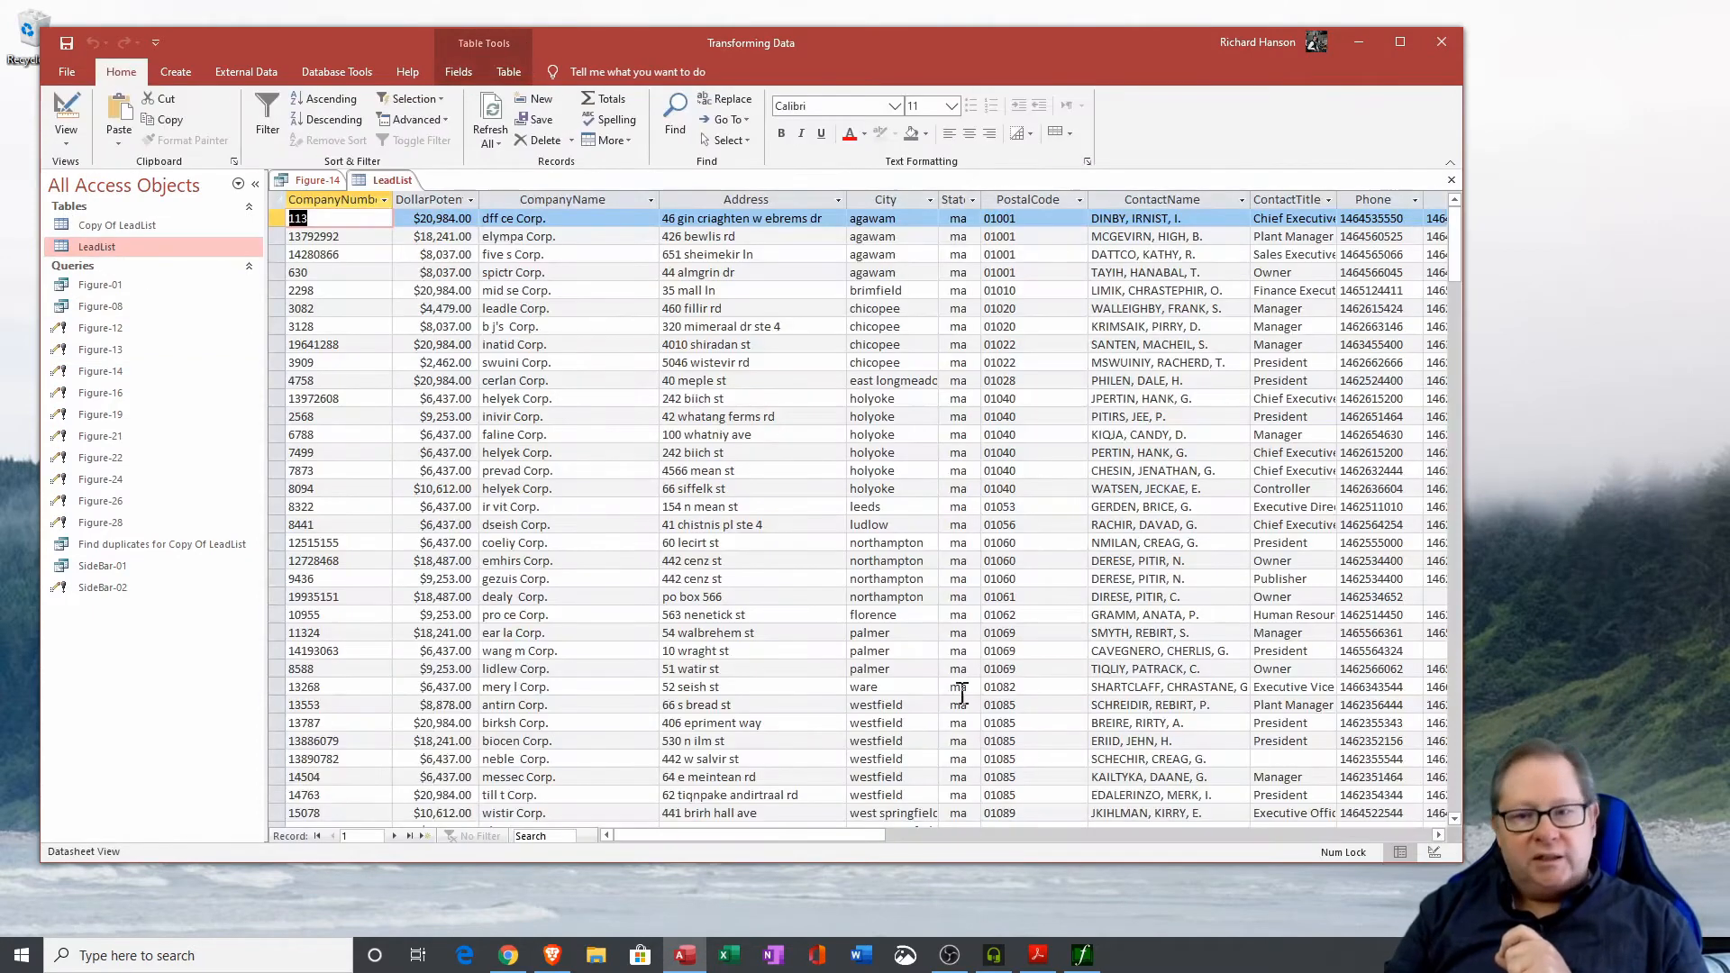
pyautogui.moveTo(978, 840); pyautogui.dragTo(1004, 838)
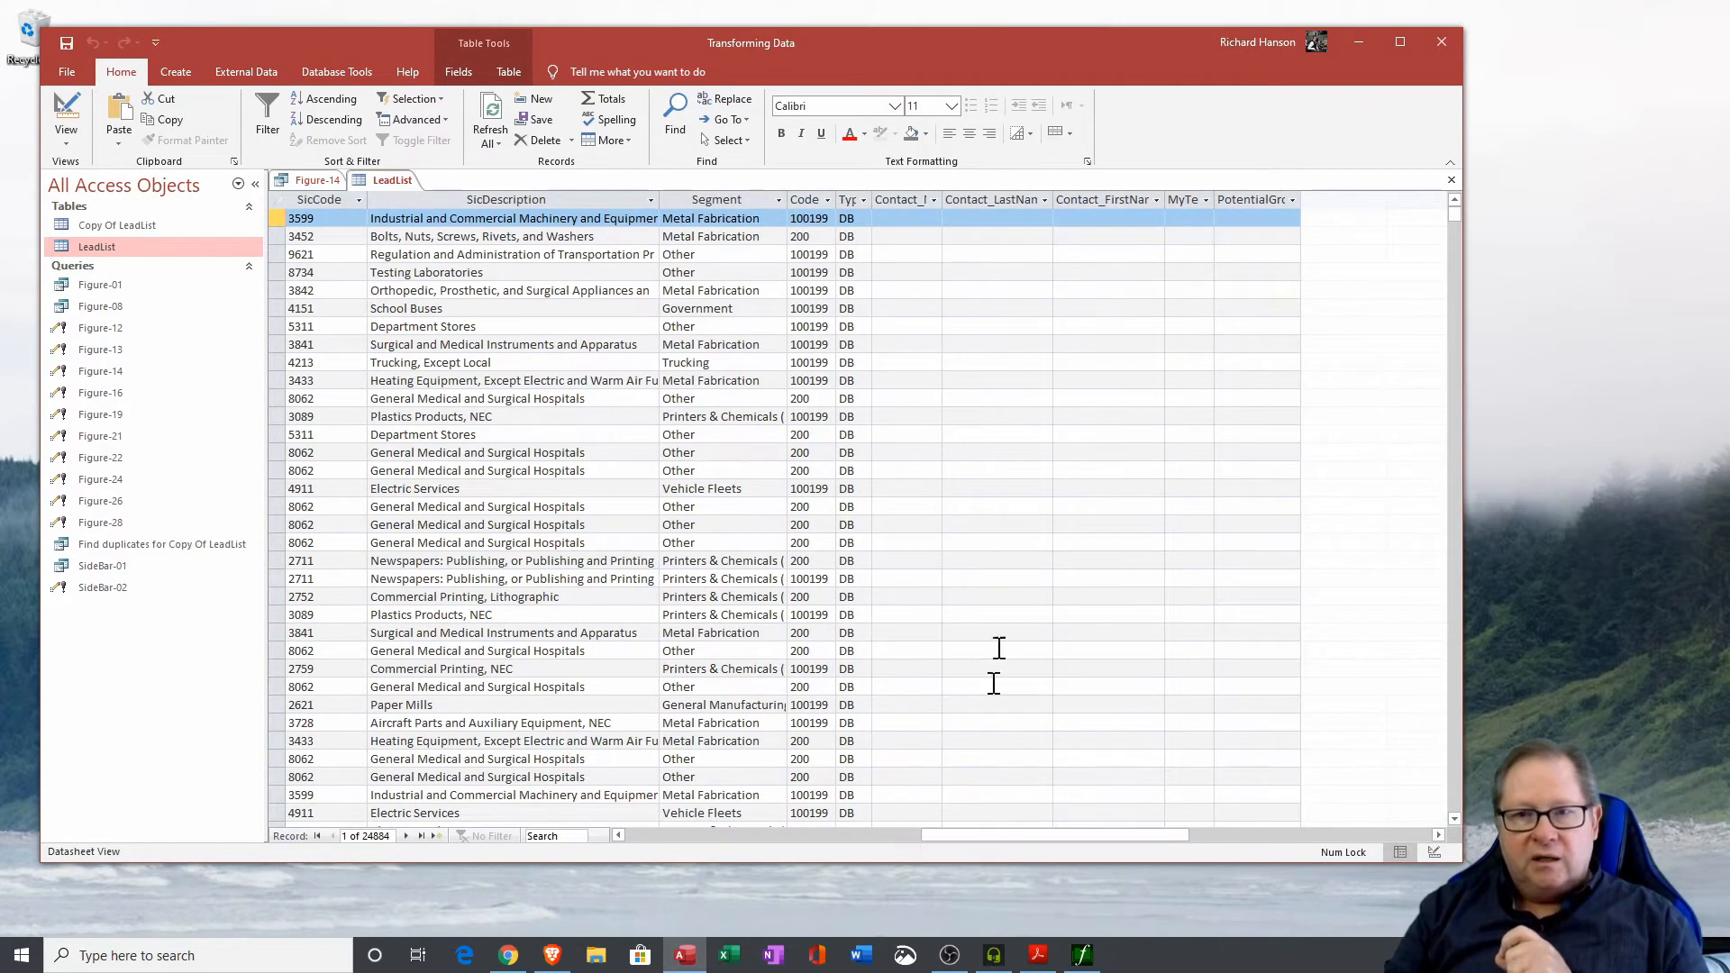
pyautogui.click(1182, 199)
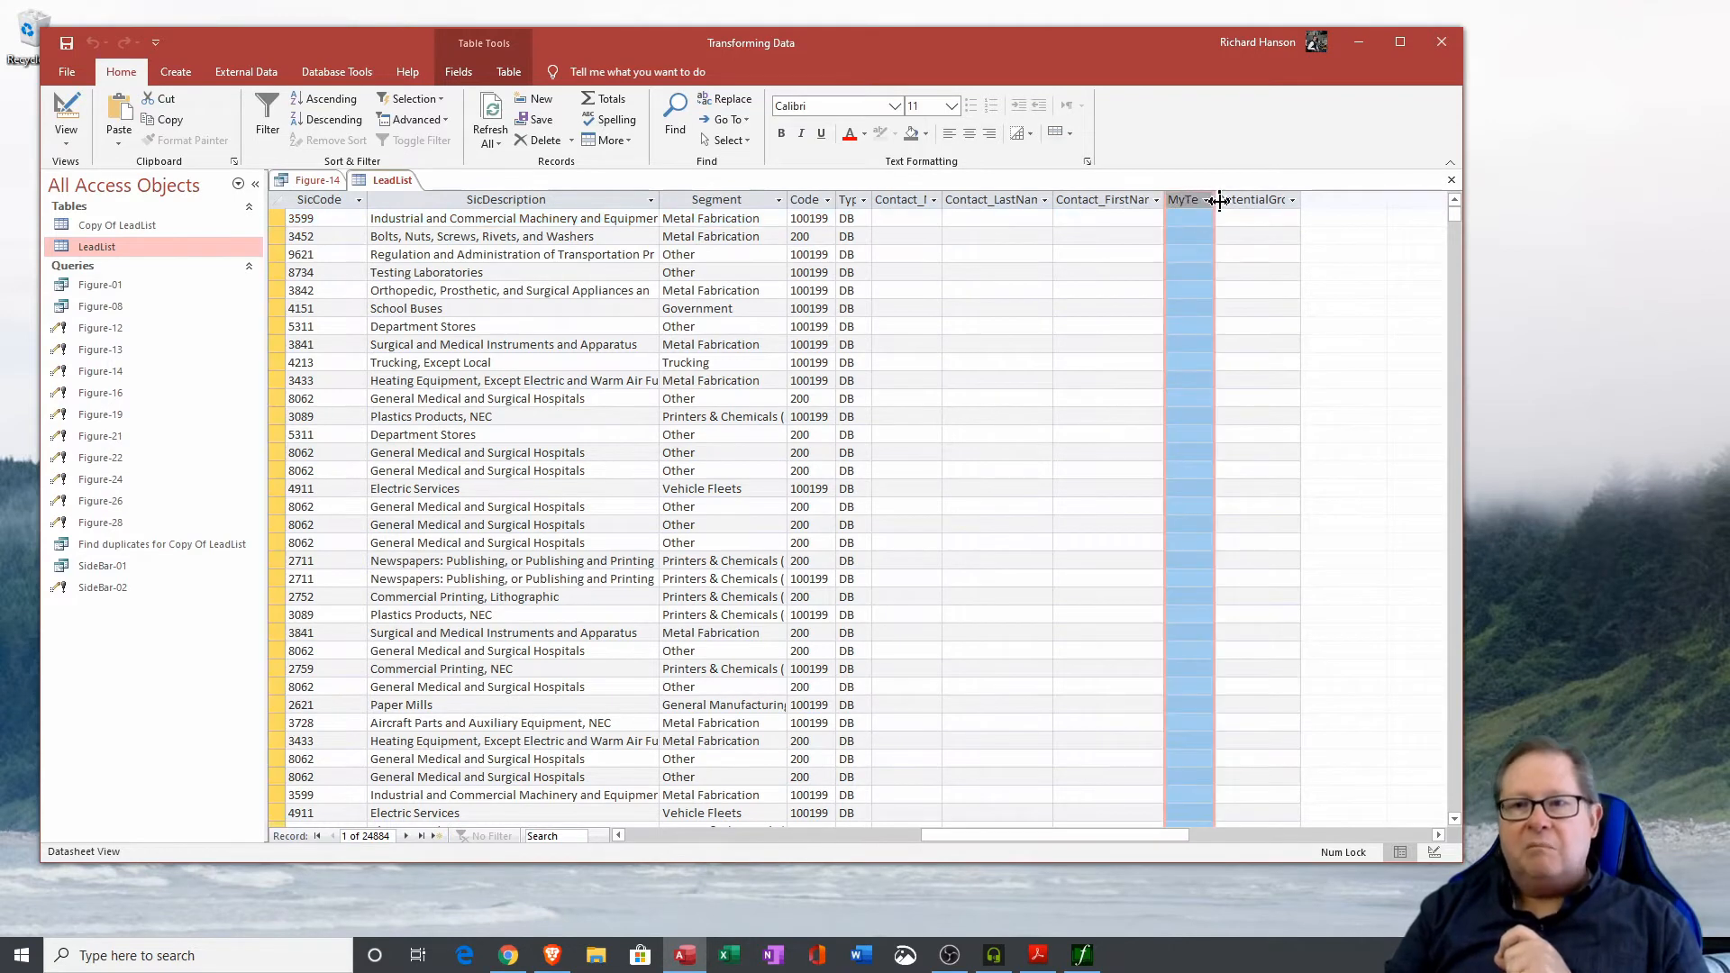
pyautogui.doubleClick(1219, 199)
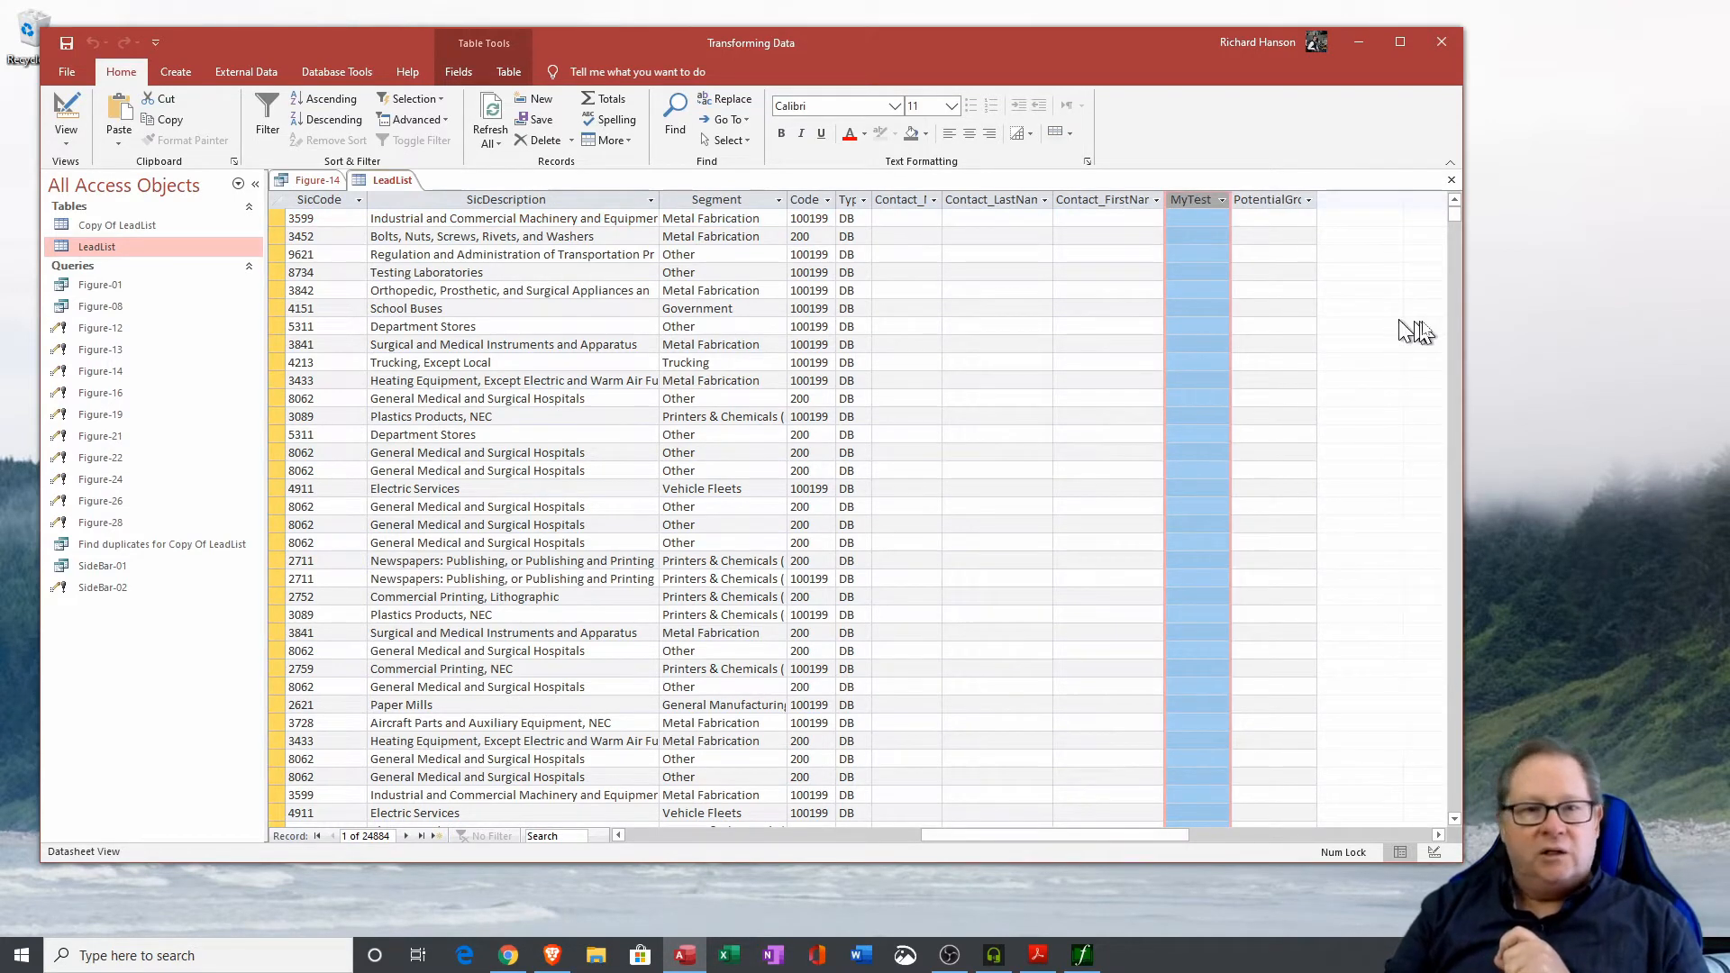
pyautogui.click(1452, 182)
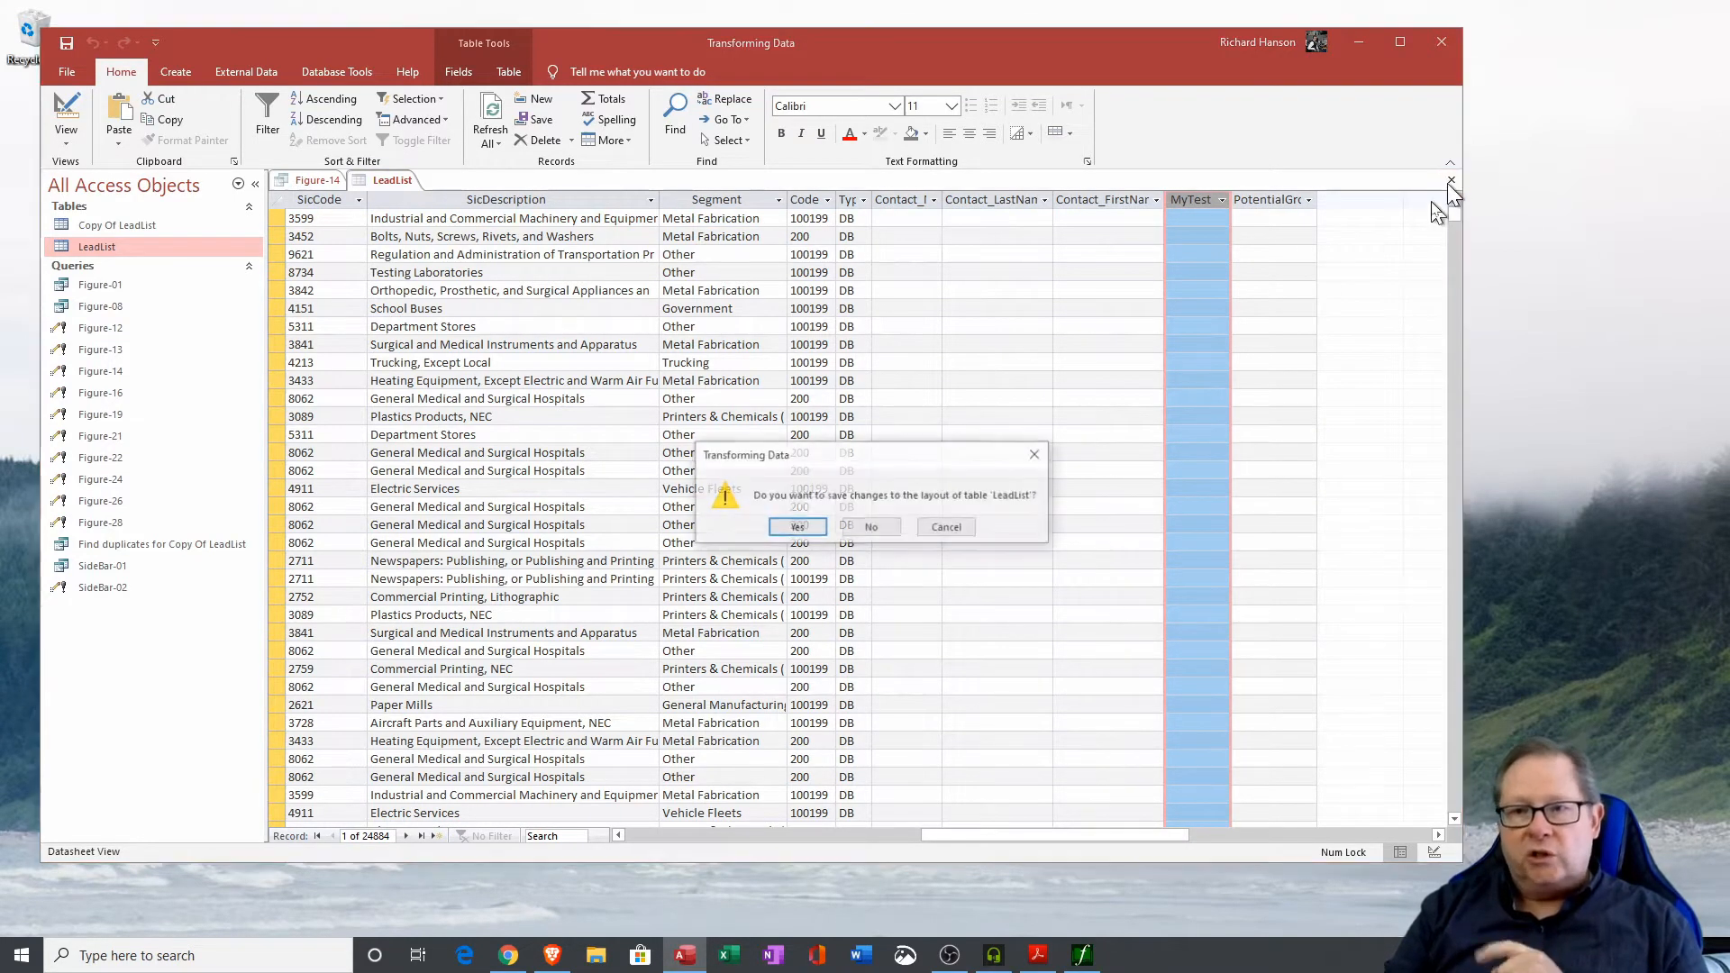
pyautogui.click(872, 528)
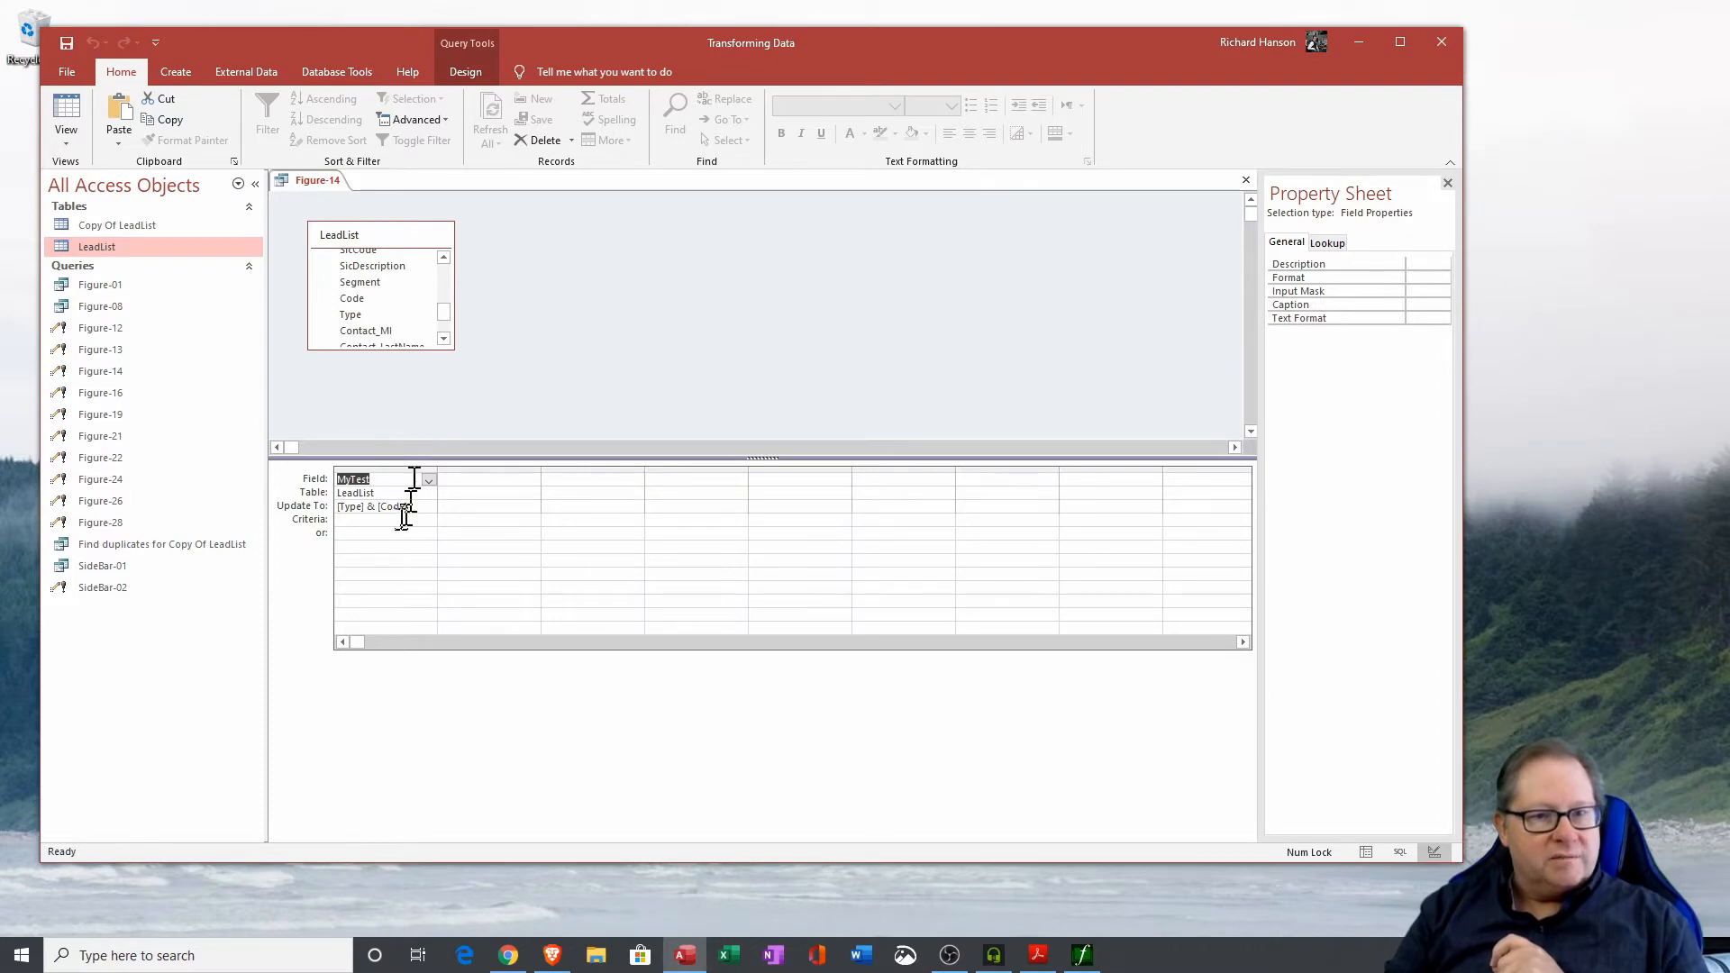
# Run the Figure-14 update query to fill MyTest with [Type] & [Code], confirming the update.
pyautogui.click(362, 425)
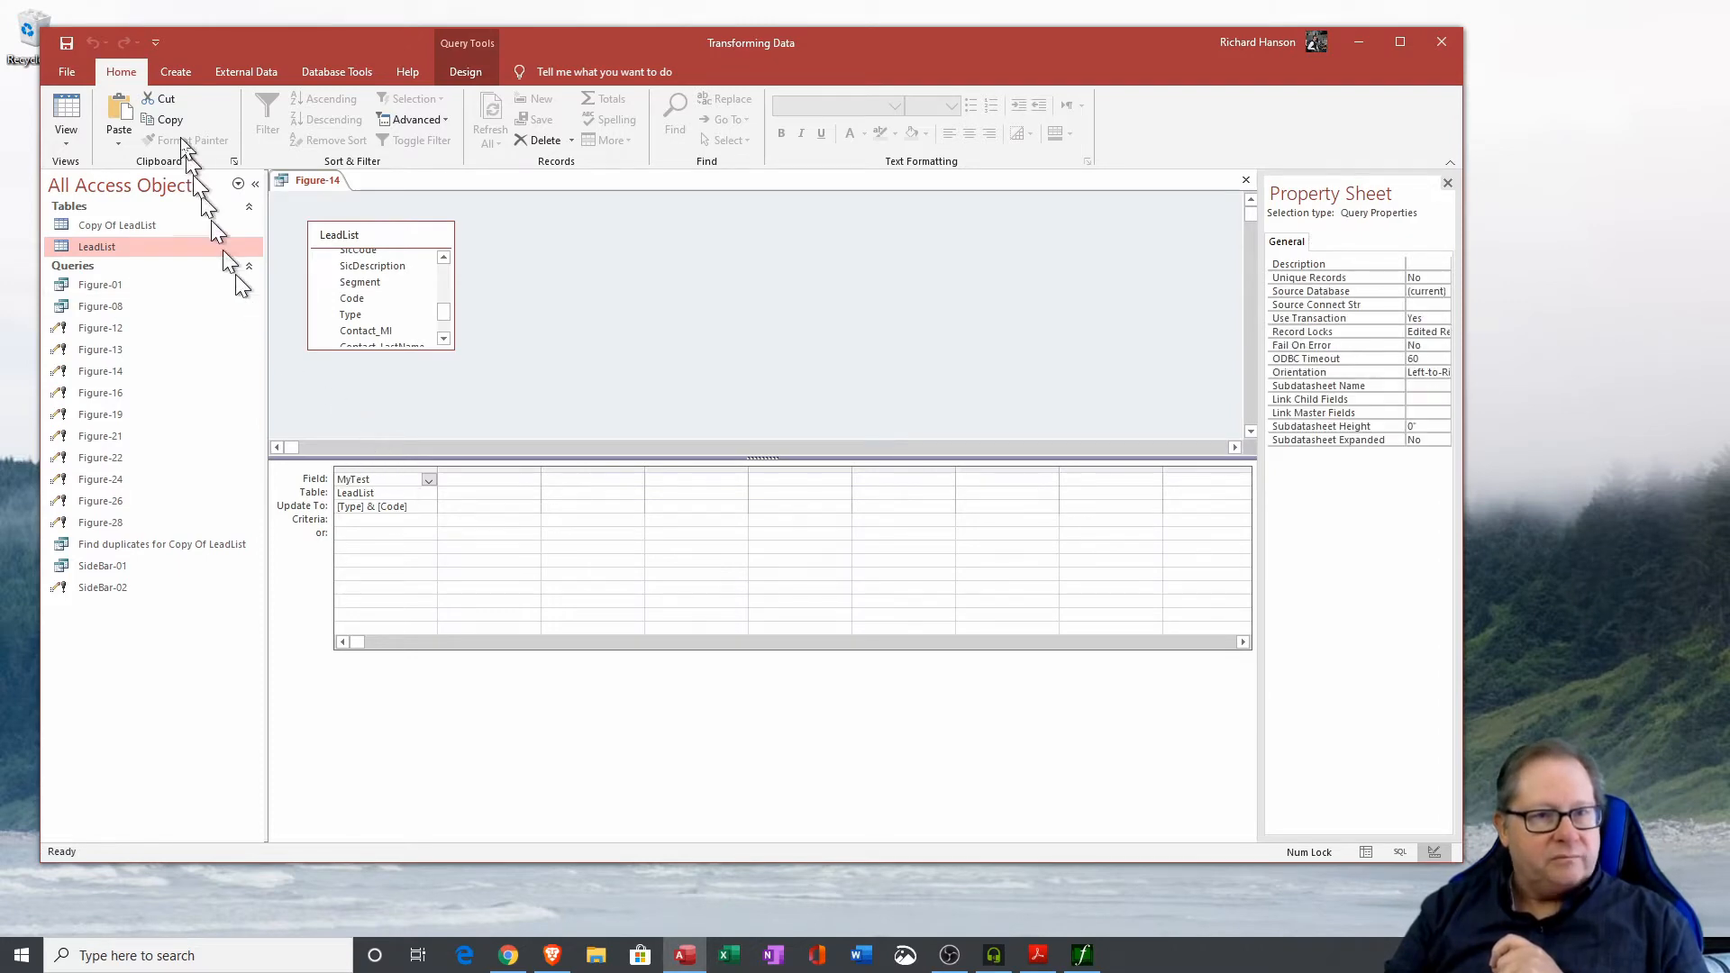
pyautogui.click(465, 72)
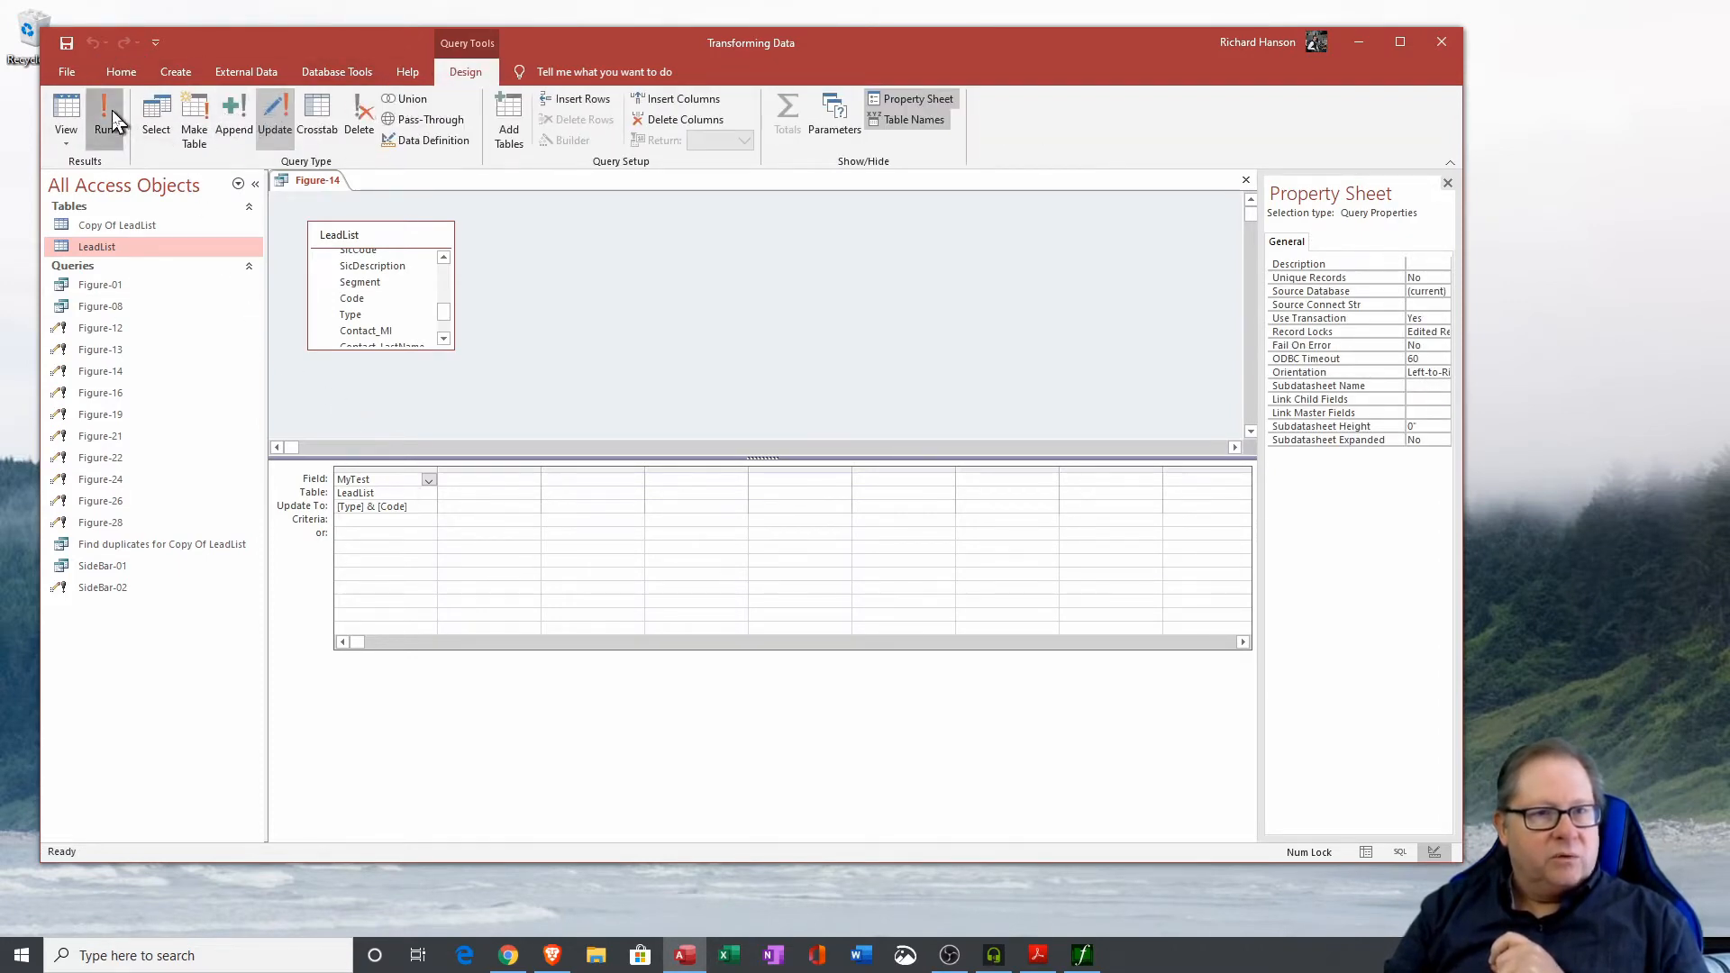
pyautogui.click(106, 115)
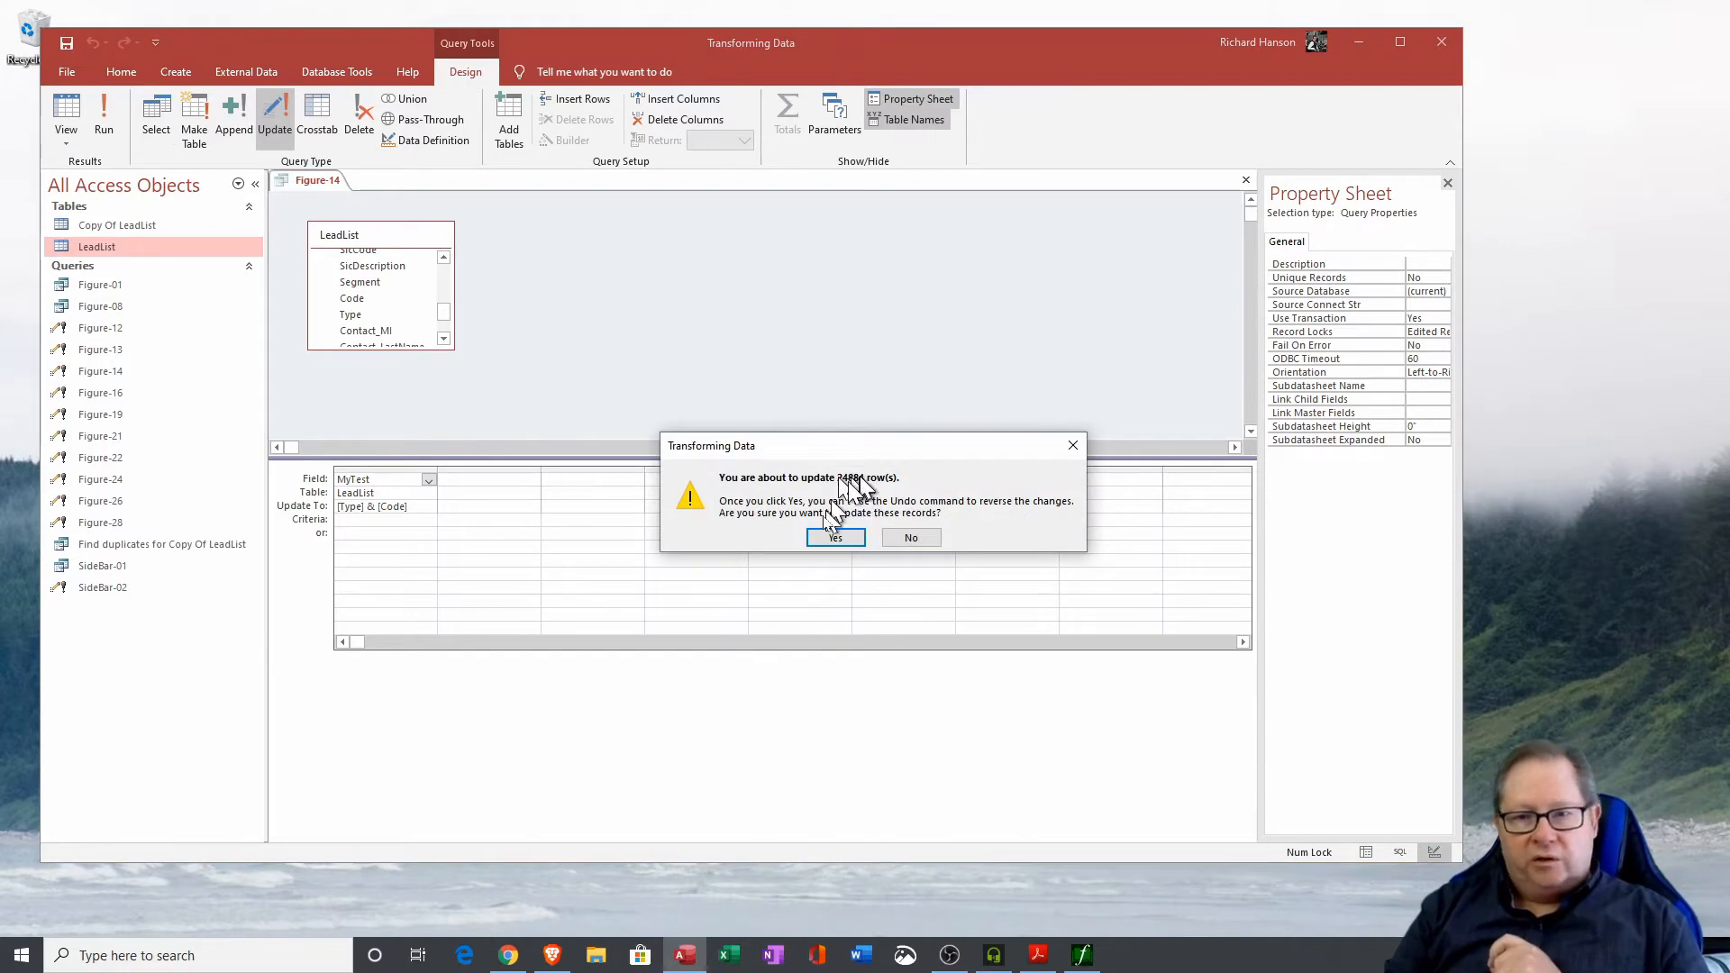
pyautogui.click(836, 538)
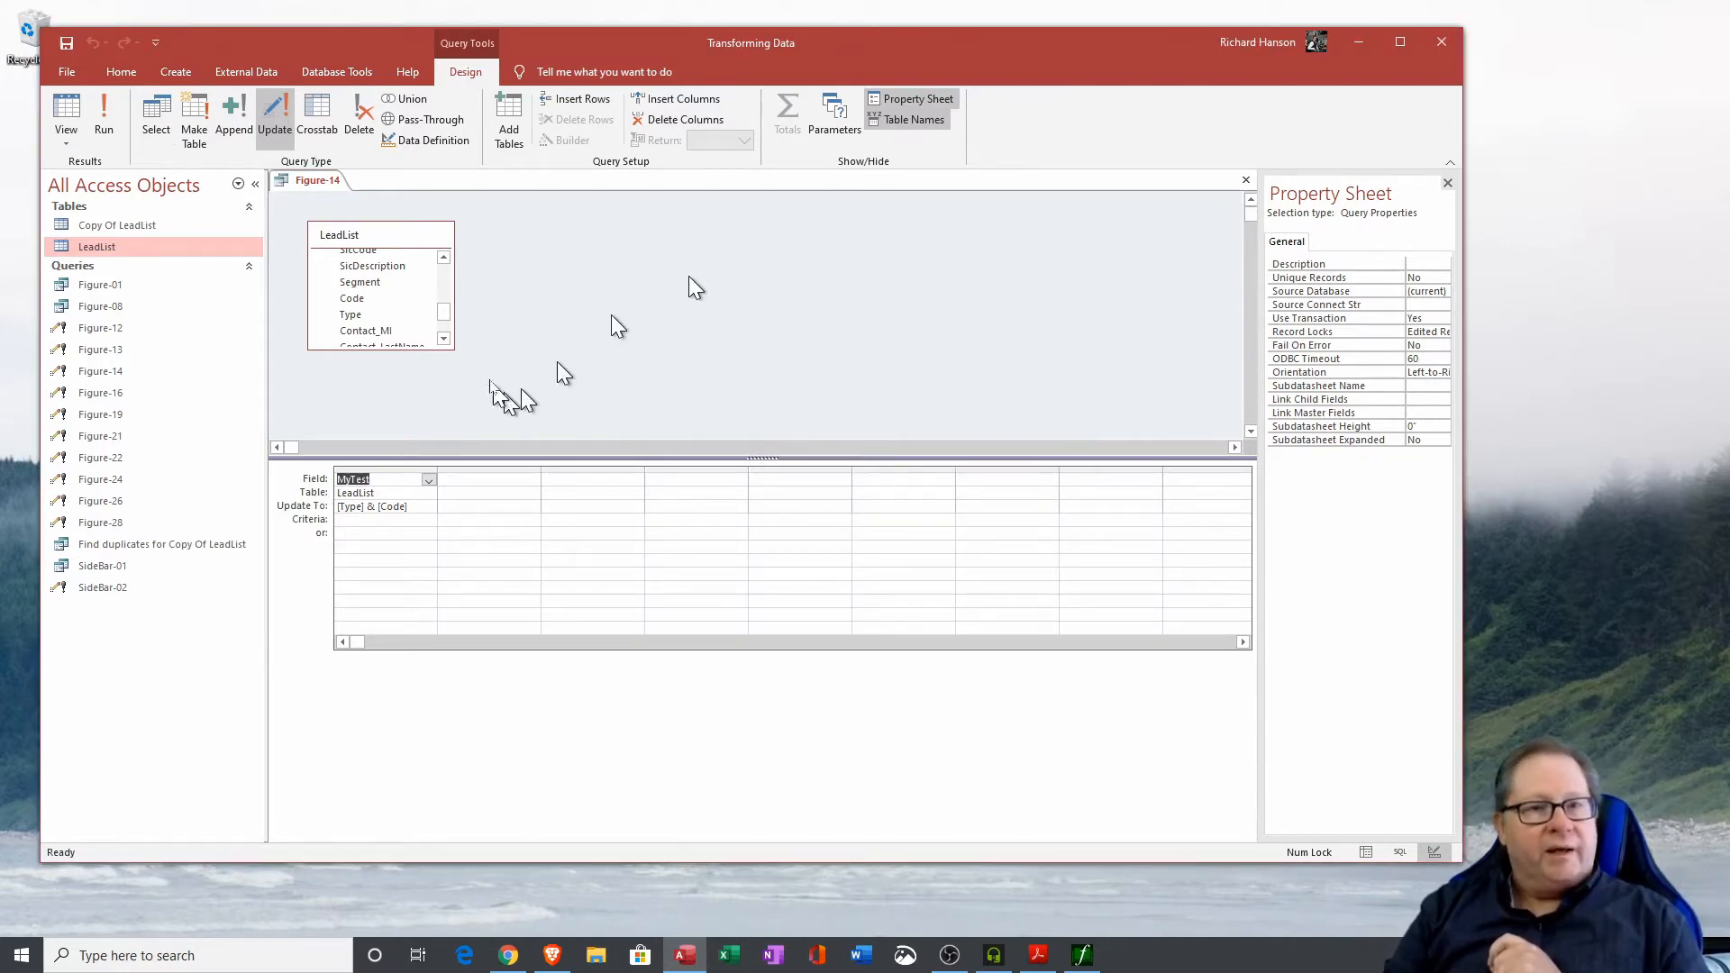
# Open the LeadList table and widen the Type and MyTest columns to inspect the combined values.
pyautogui.doubleClick(120, 246)
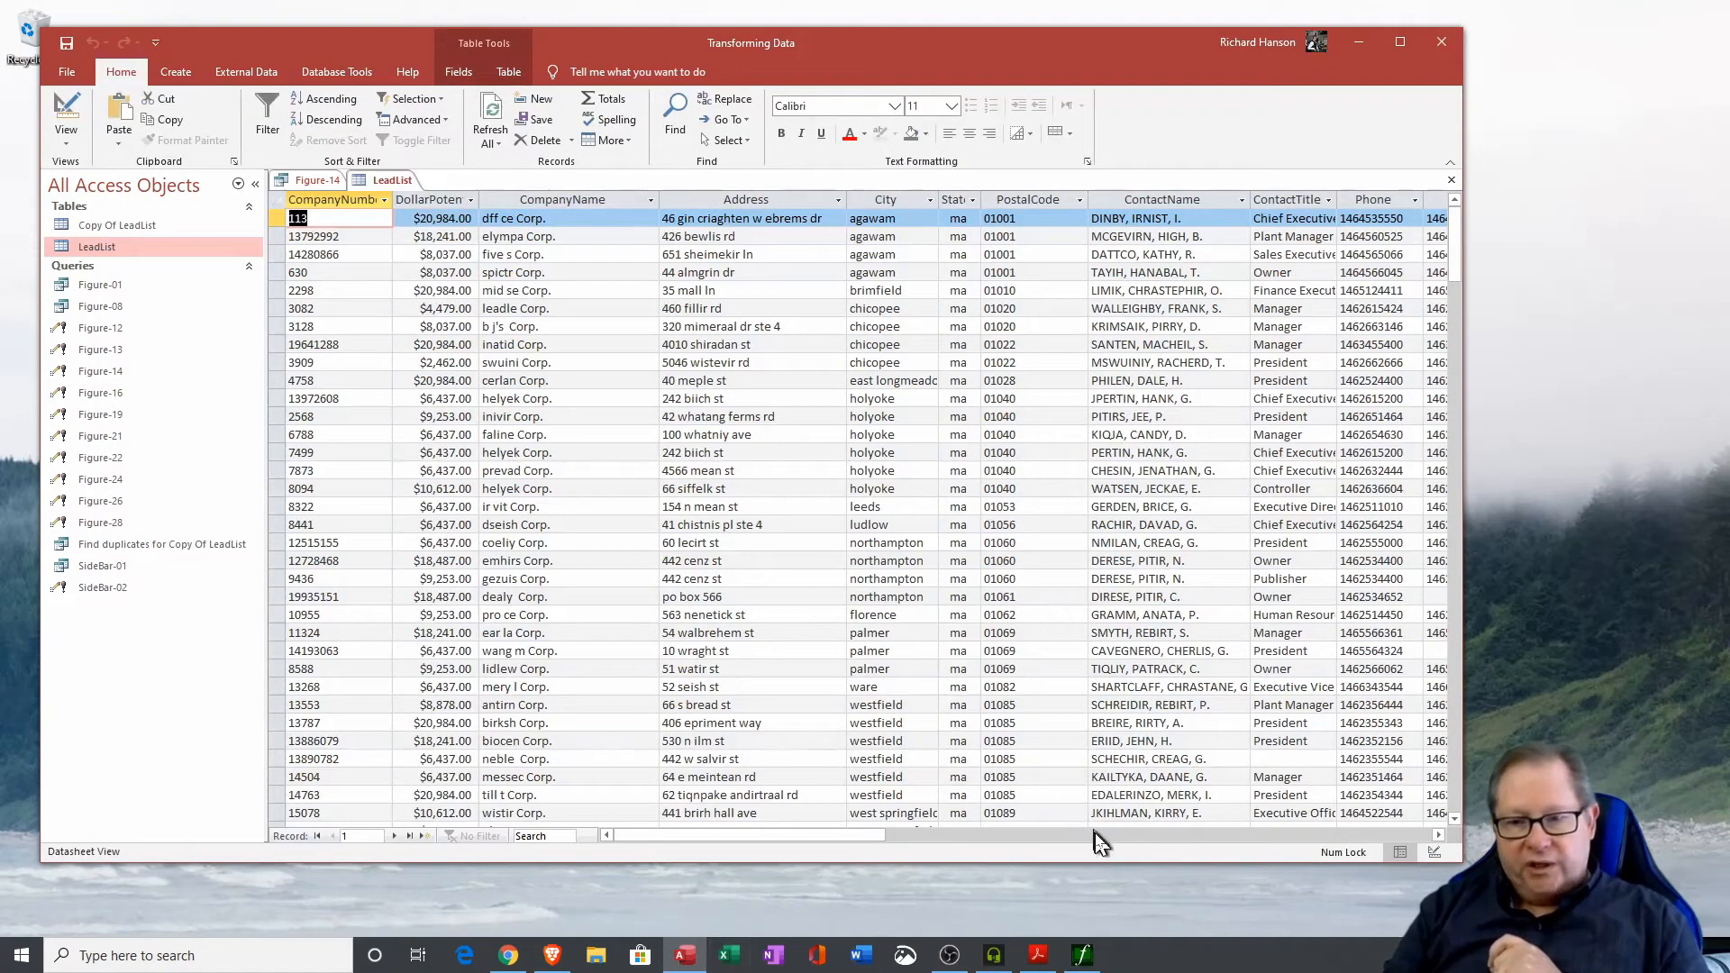
pyautogui.click(1099, 835)
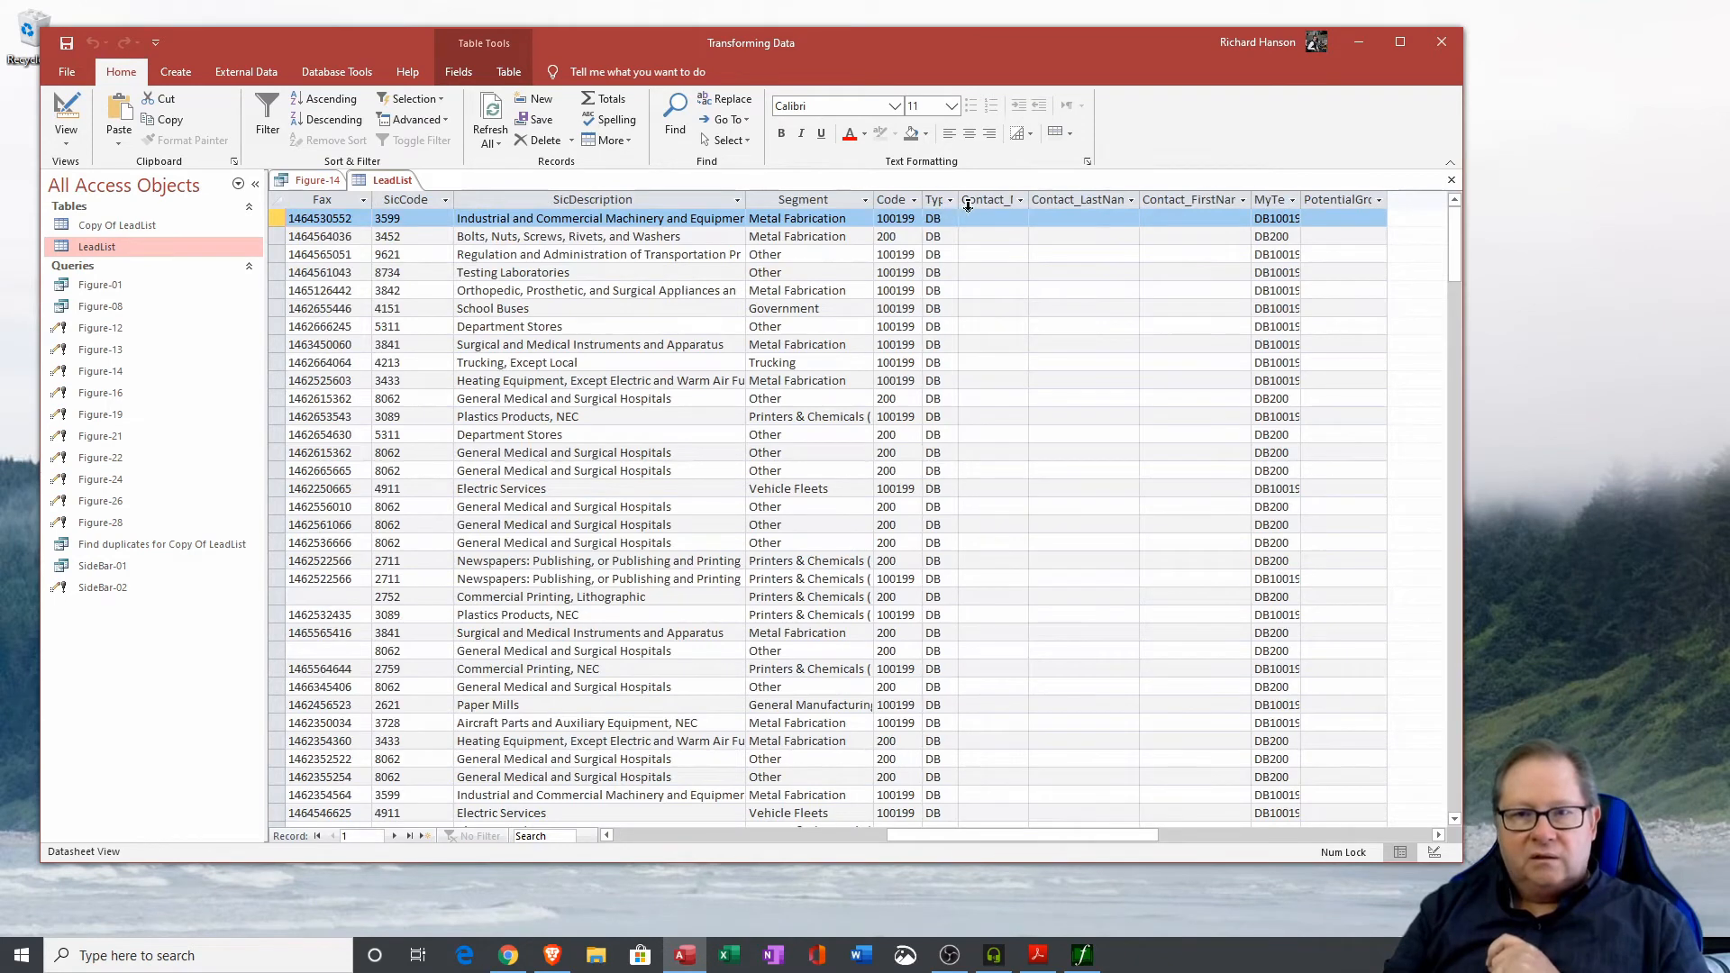
pyautogui.moveTo(958, 208); pyautogui.dragTo(974, 207)
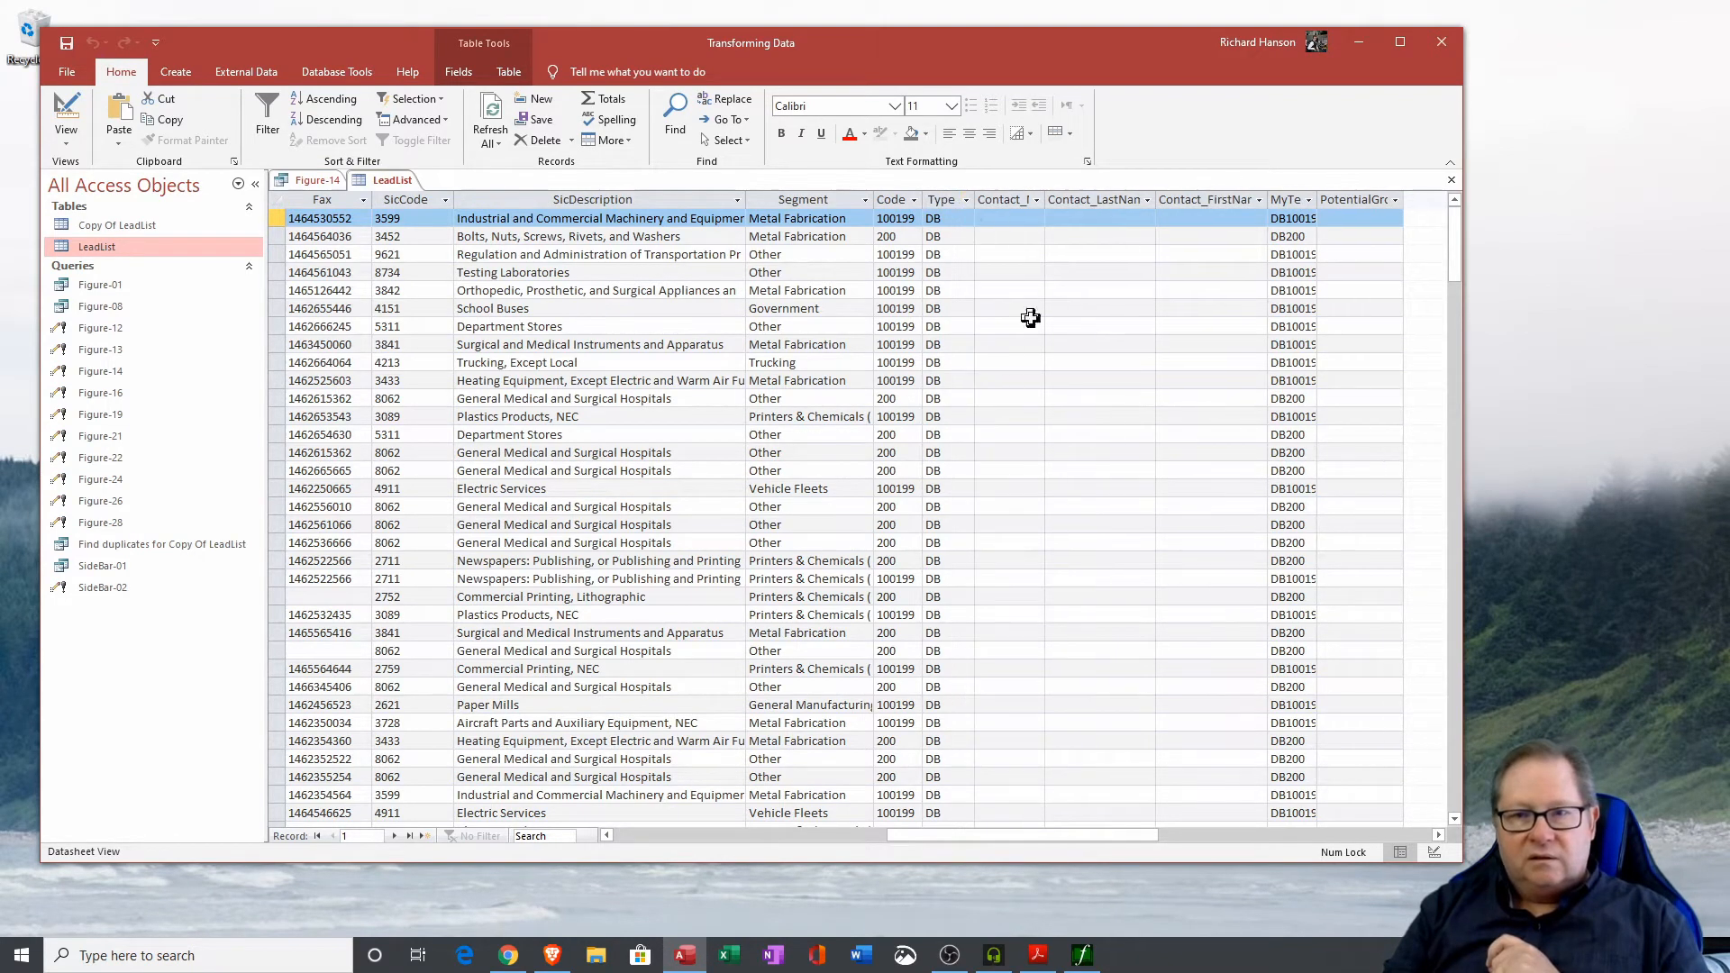
pyautogui.click(937, 205)
pyautogui.doubleClick(923, 200)
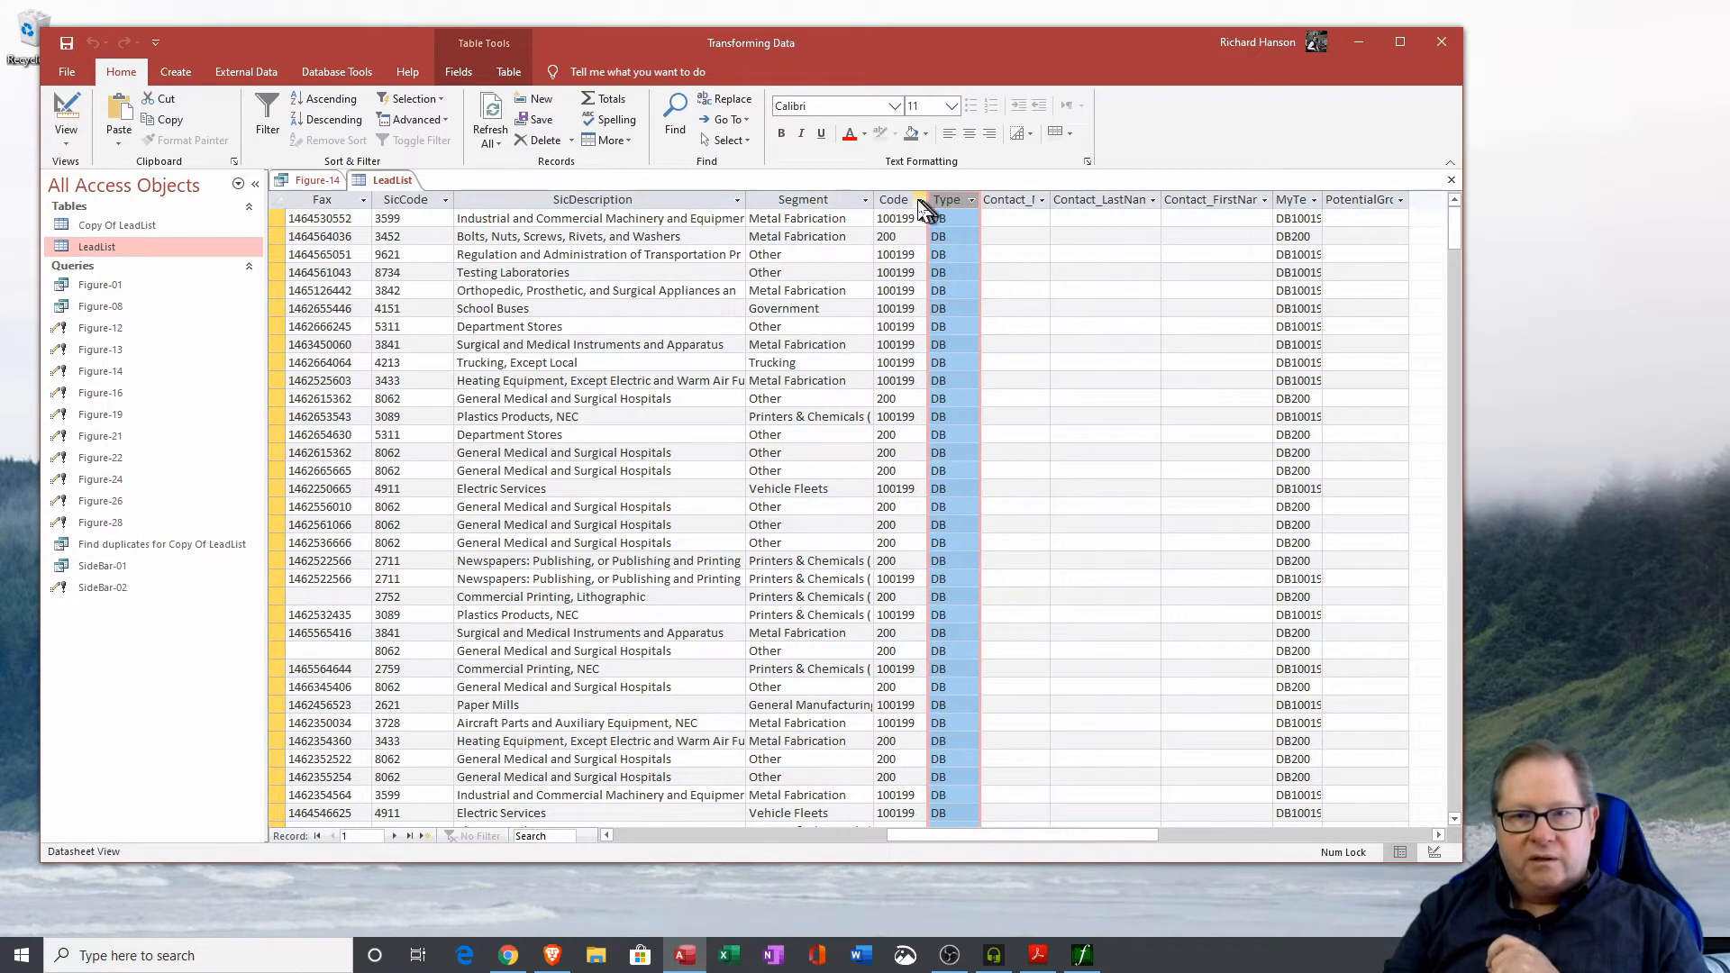
pyautogui.click(898, 197)
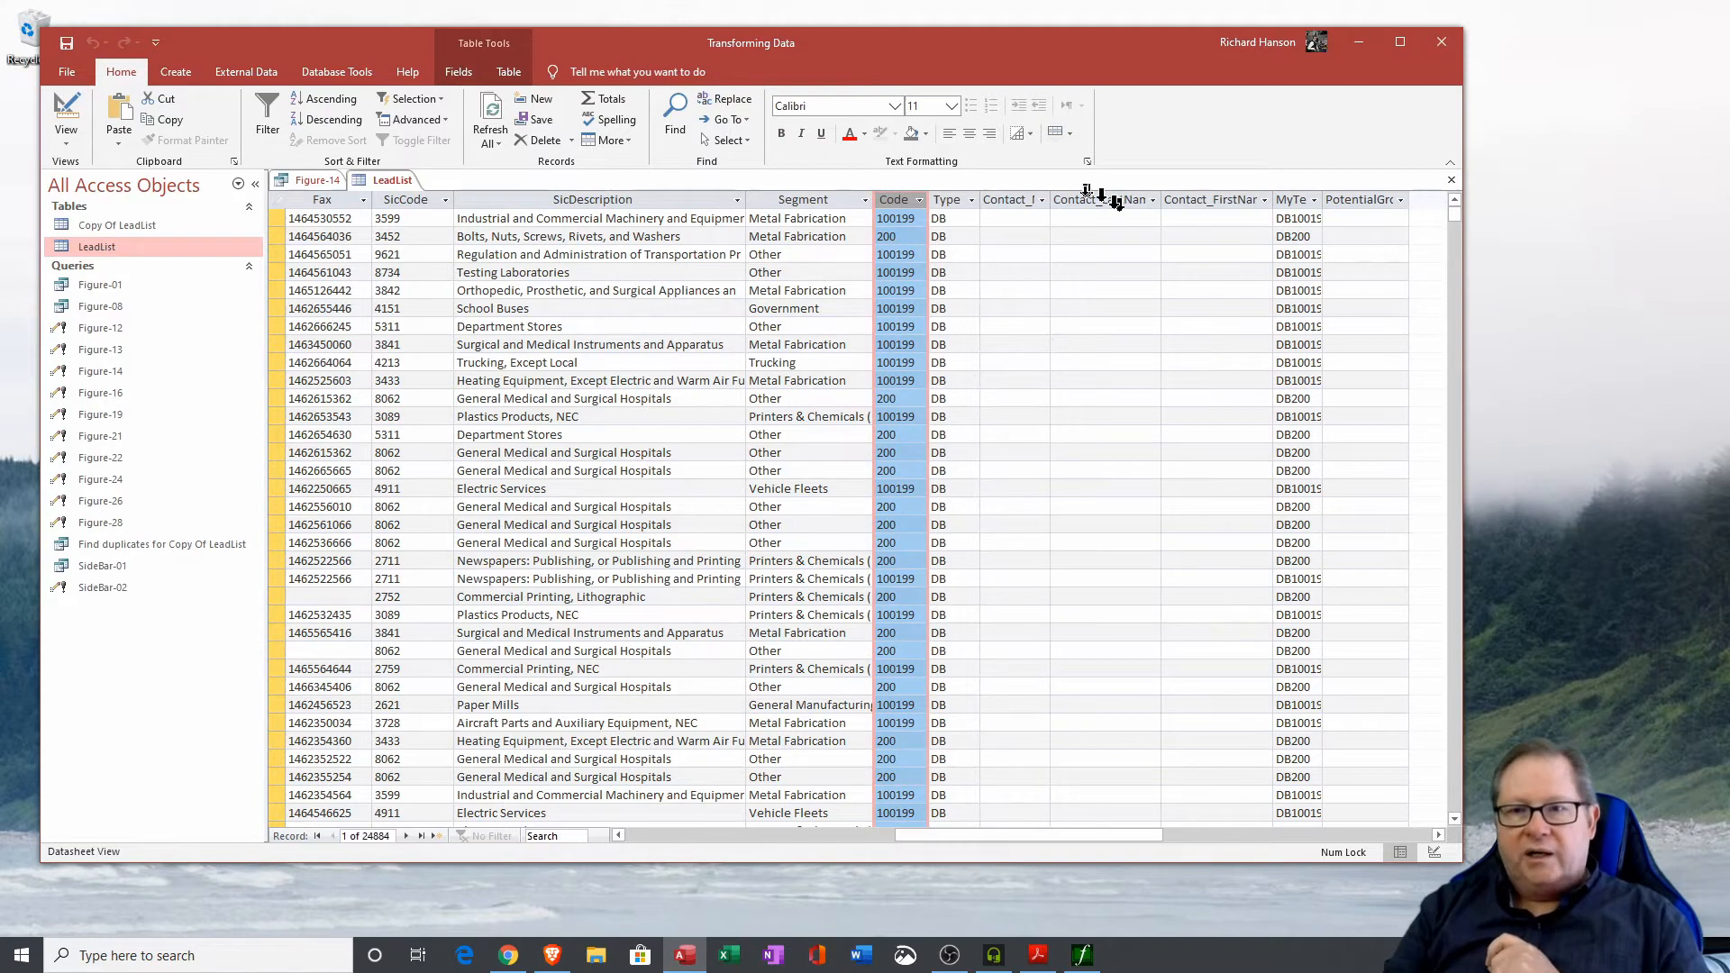
pyautogui.click(1298, 200)
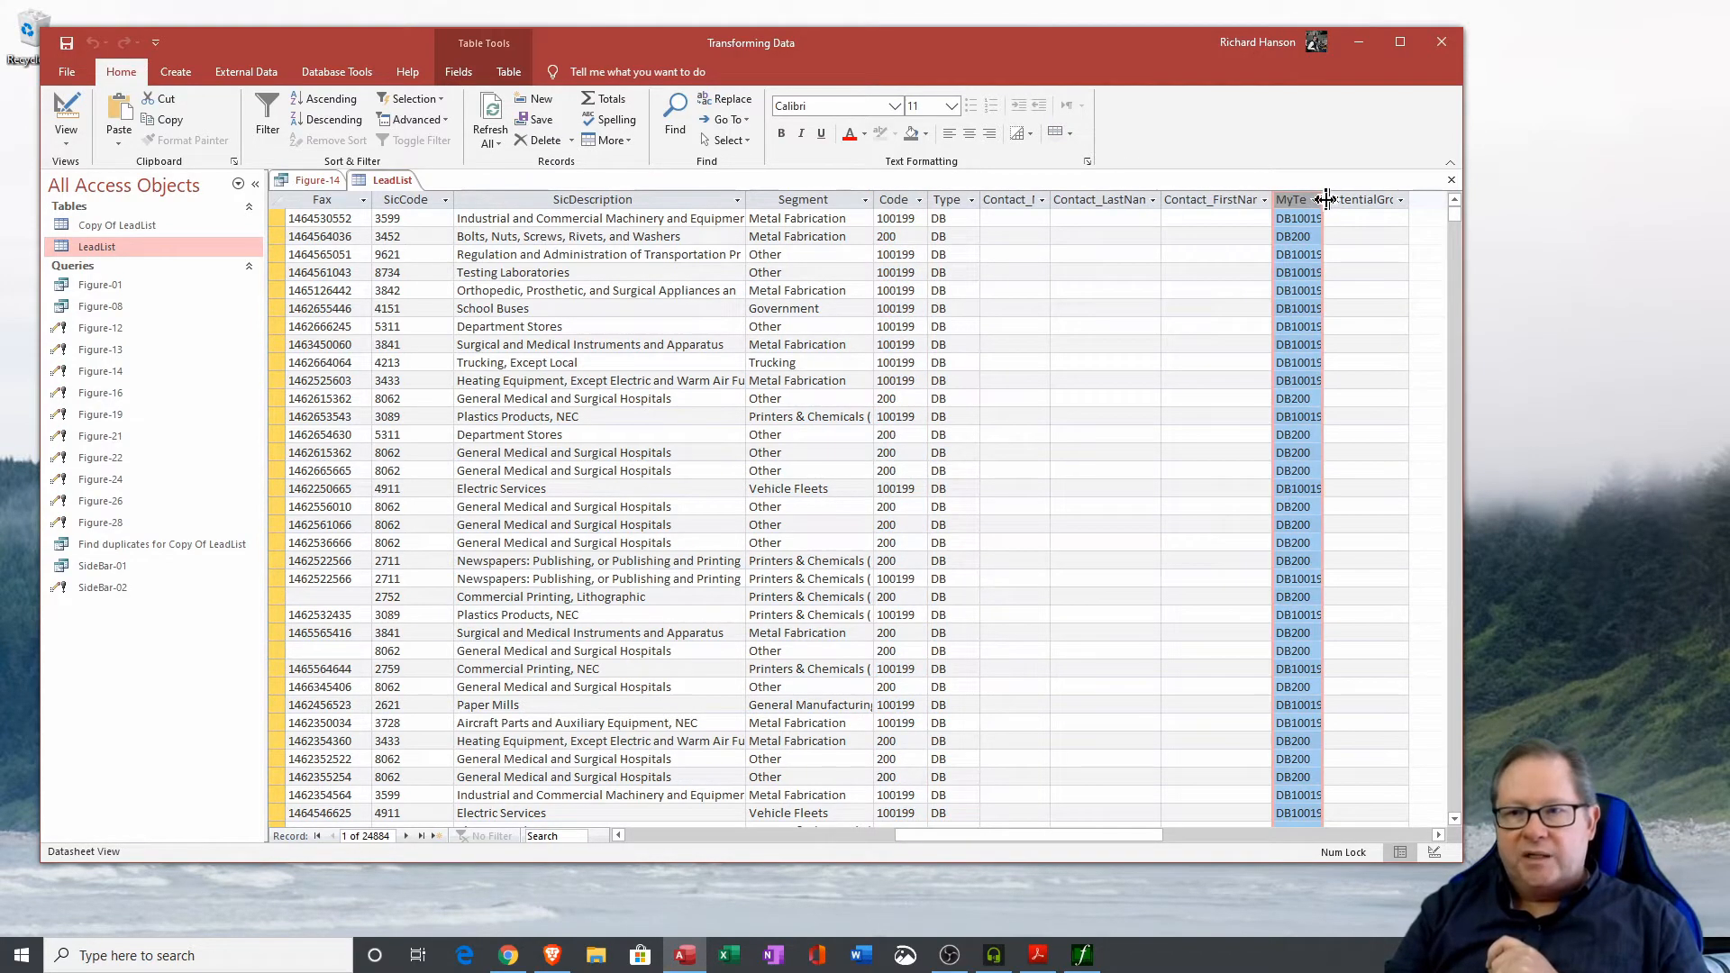
pyautogui.doubleClick(1325, 199)
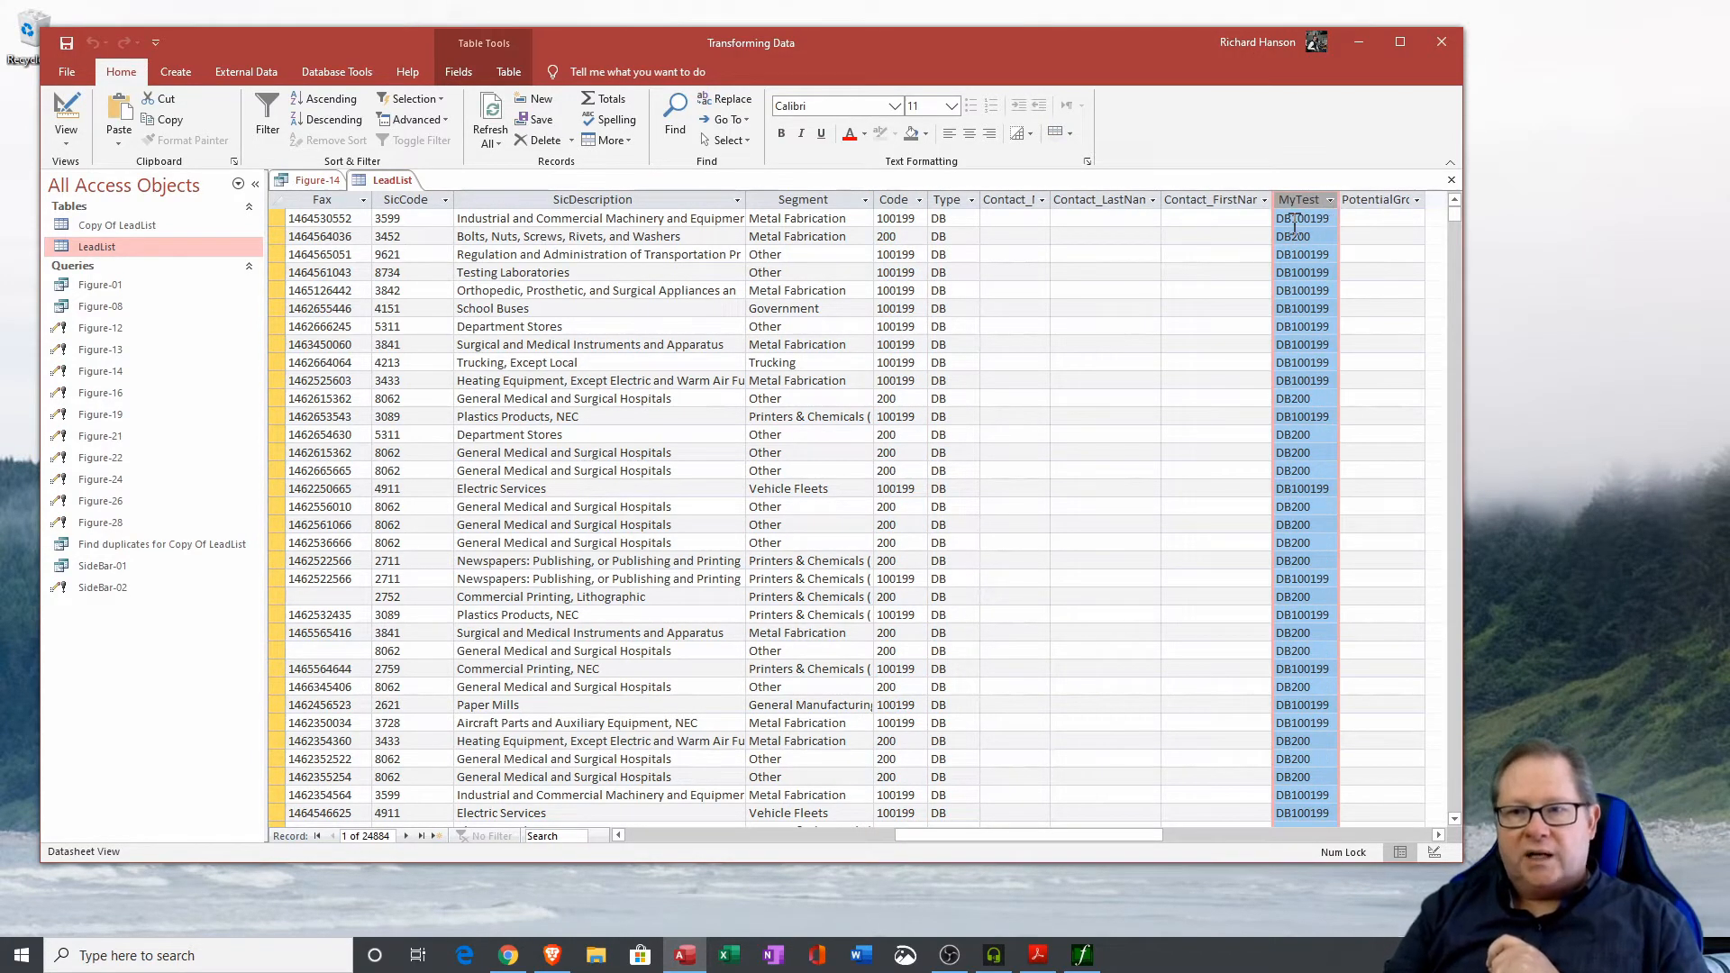
pyautogui.moveTo(1293, 223); pyautogui.dragTo(1274, 220)
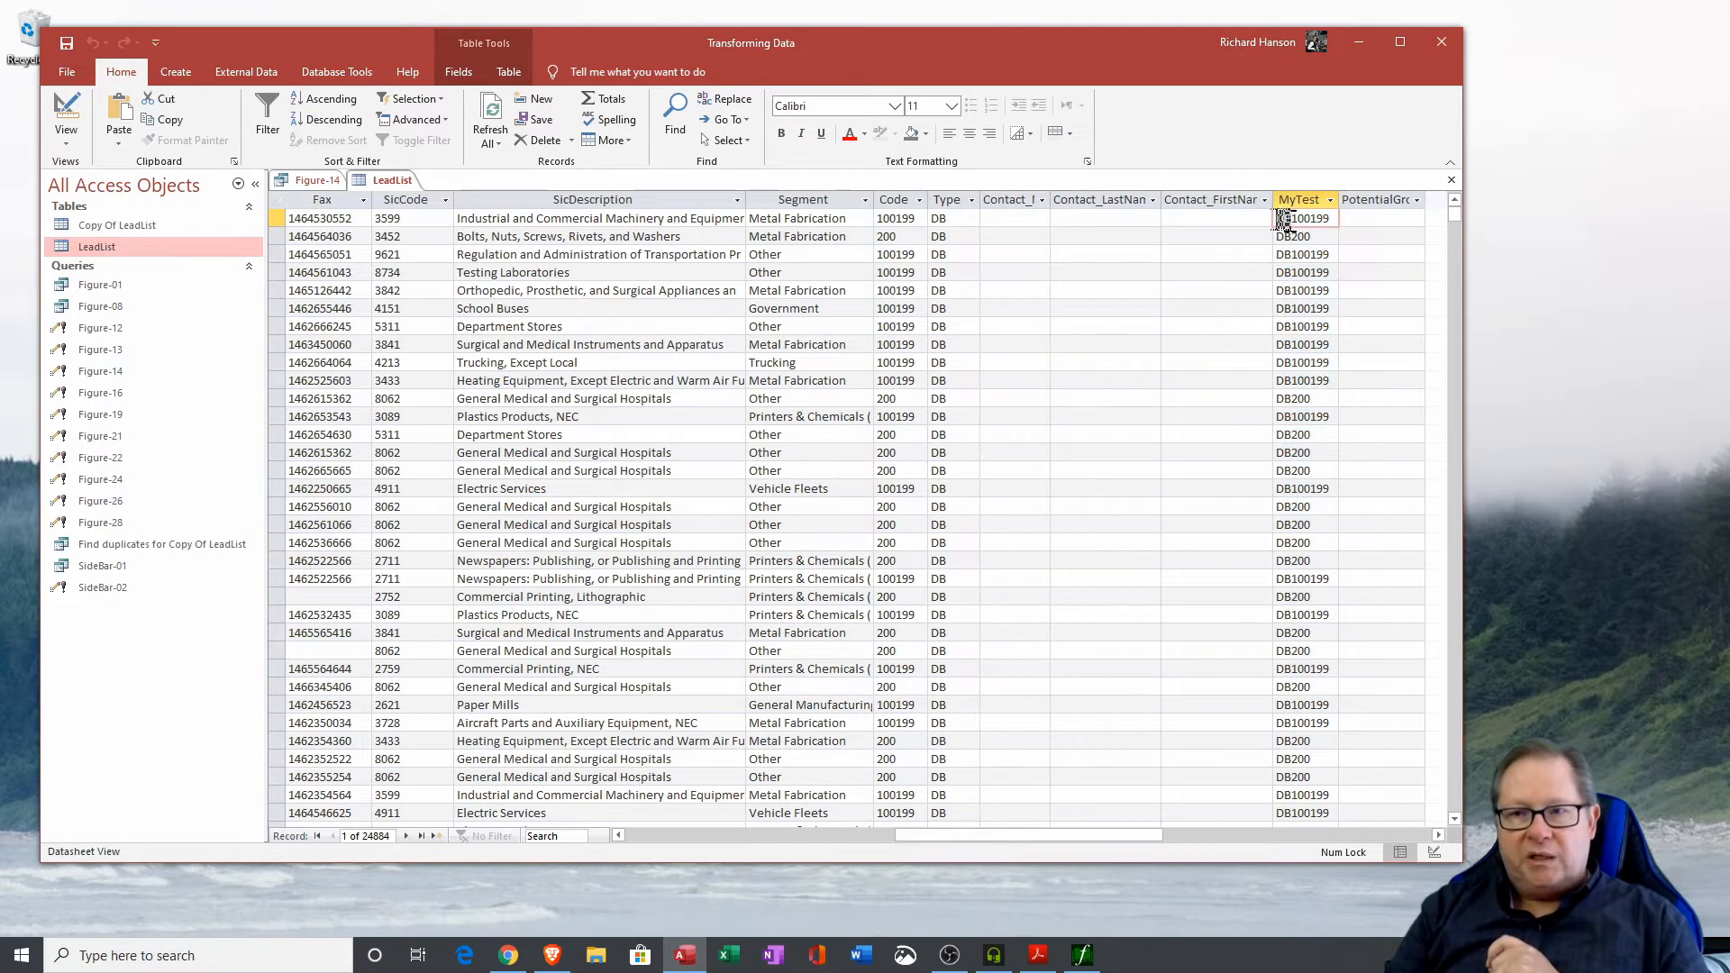
pyautogui.click(930, 217)
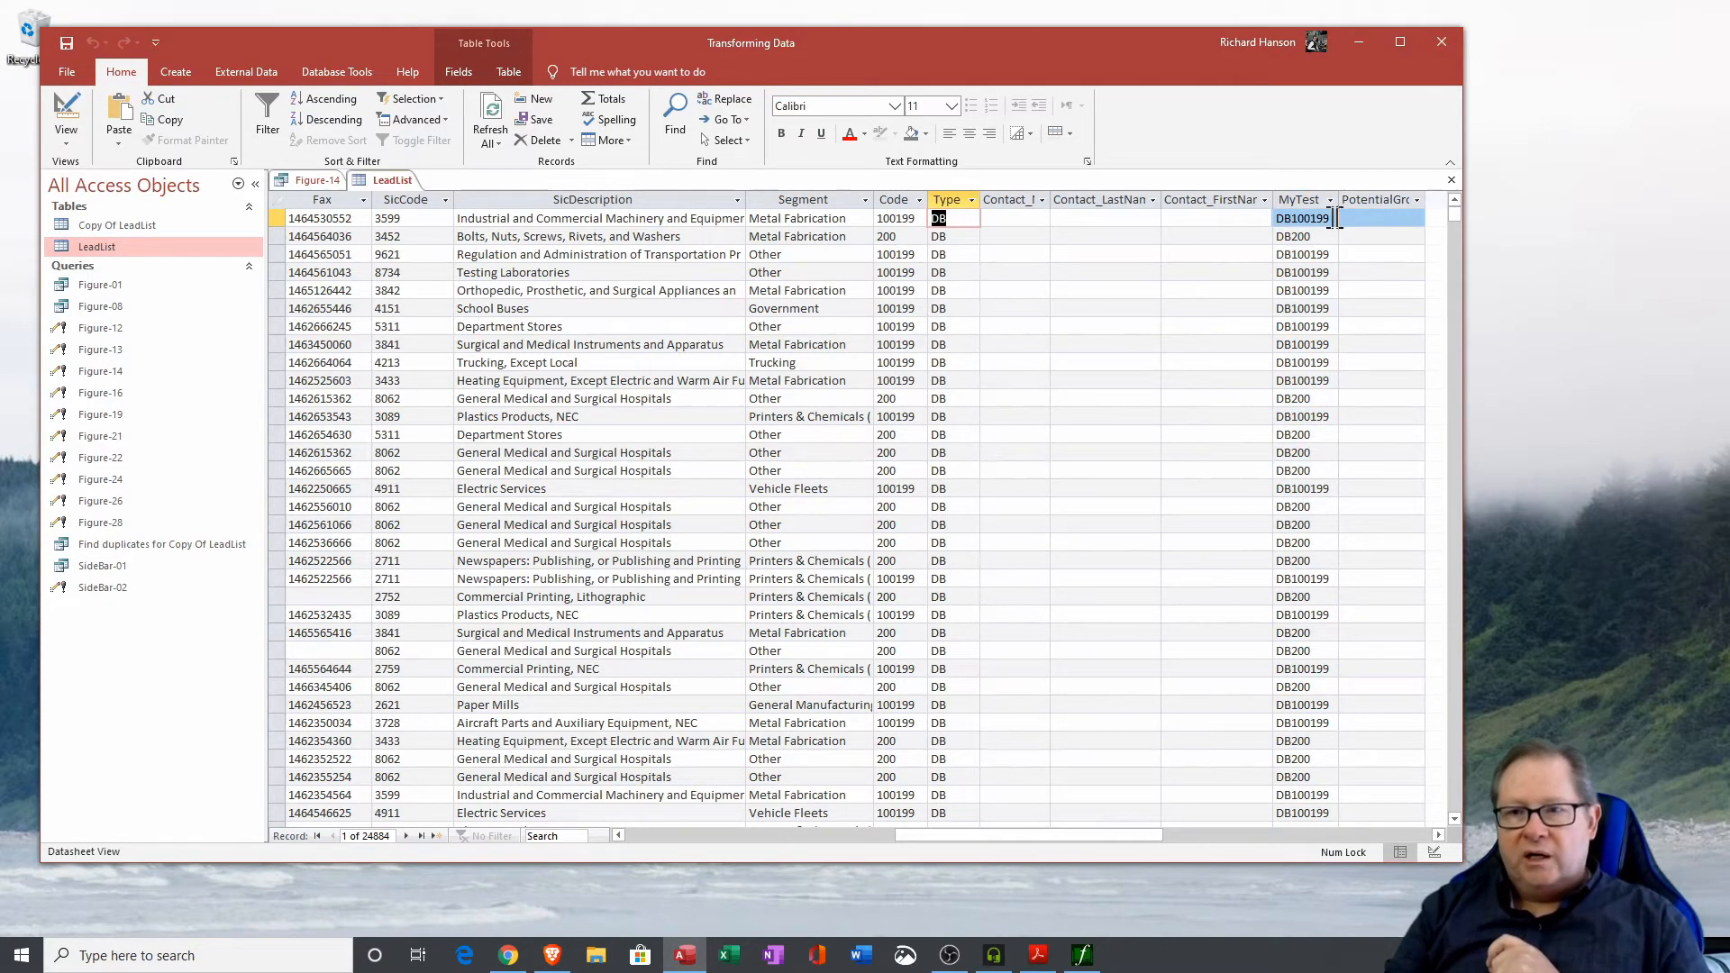
# Close the LeadList table, saving its layout changes, and close the Figure-14 query.
pyautogui.moveTo(1329, 219); pyautogui.dragTo(1292, 219)
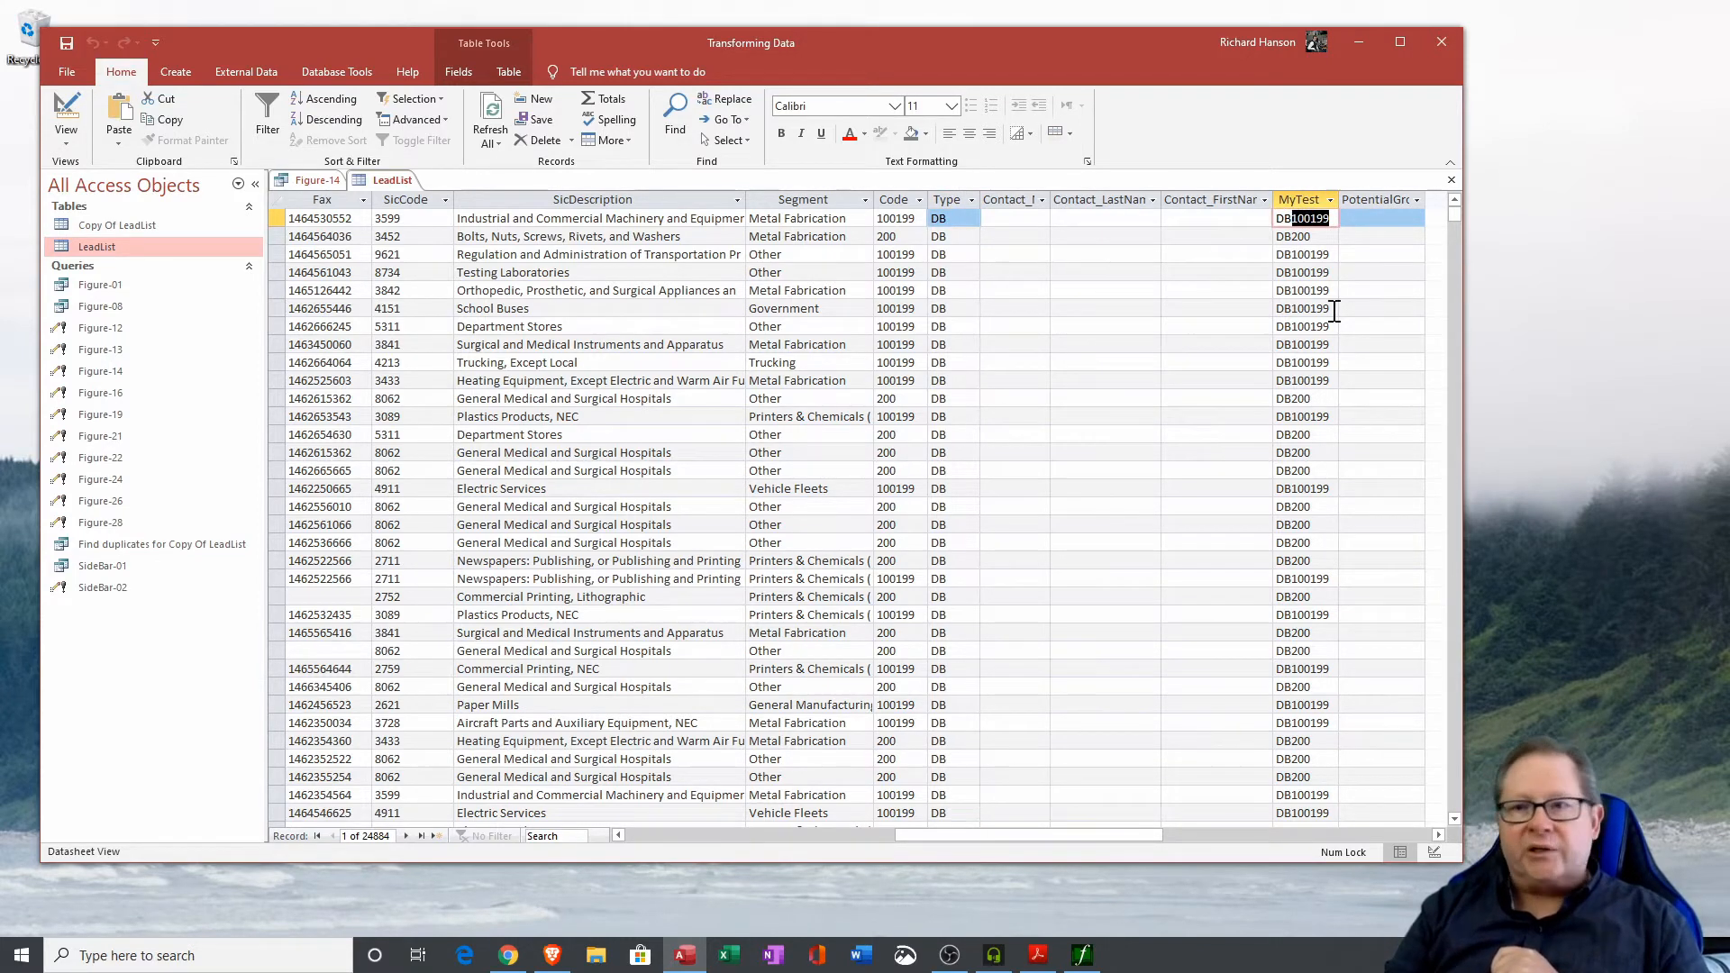
pyautogui.click(1452, 179)
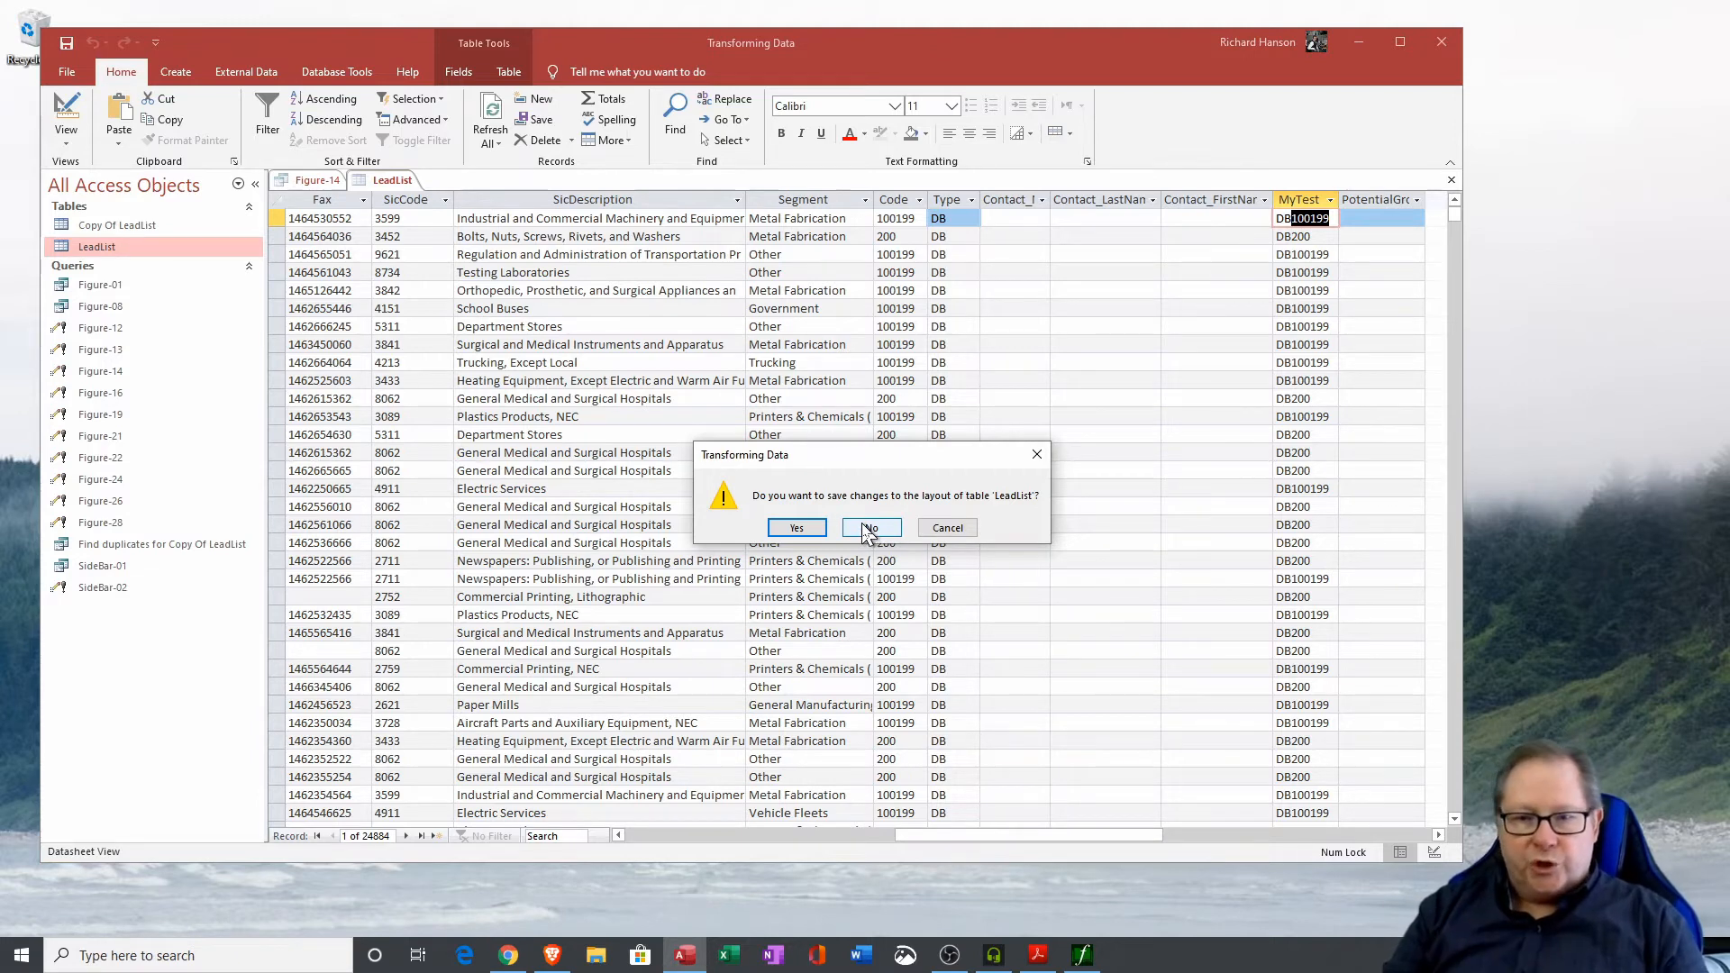
pyautogui.click(808, 529)
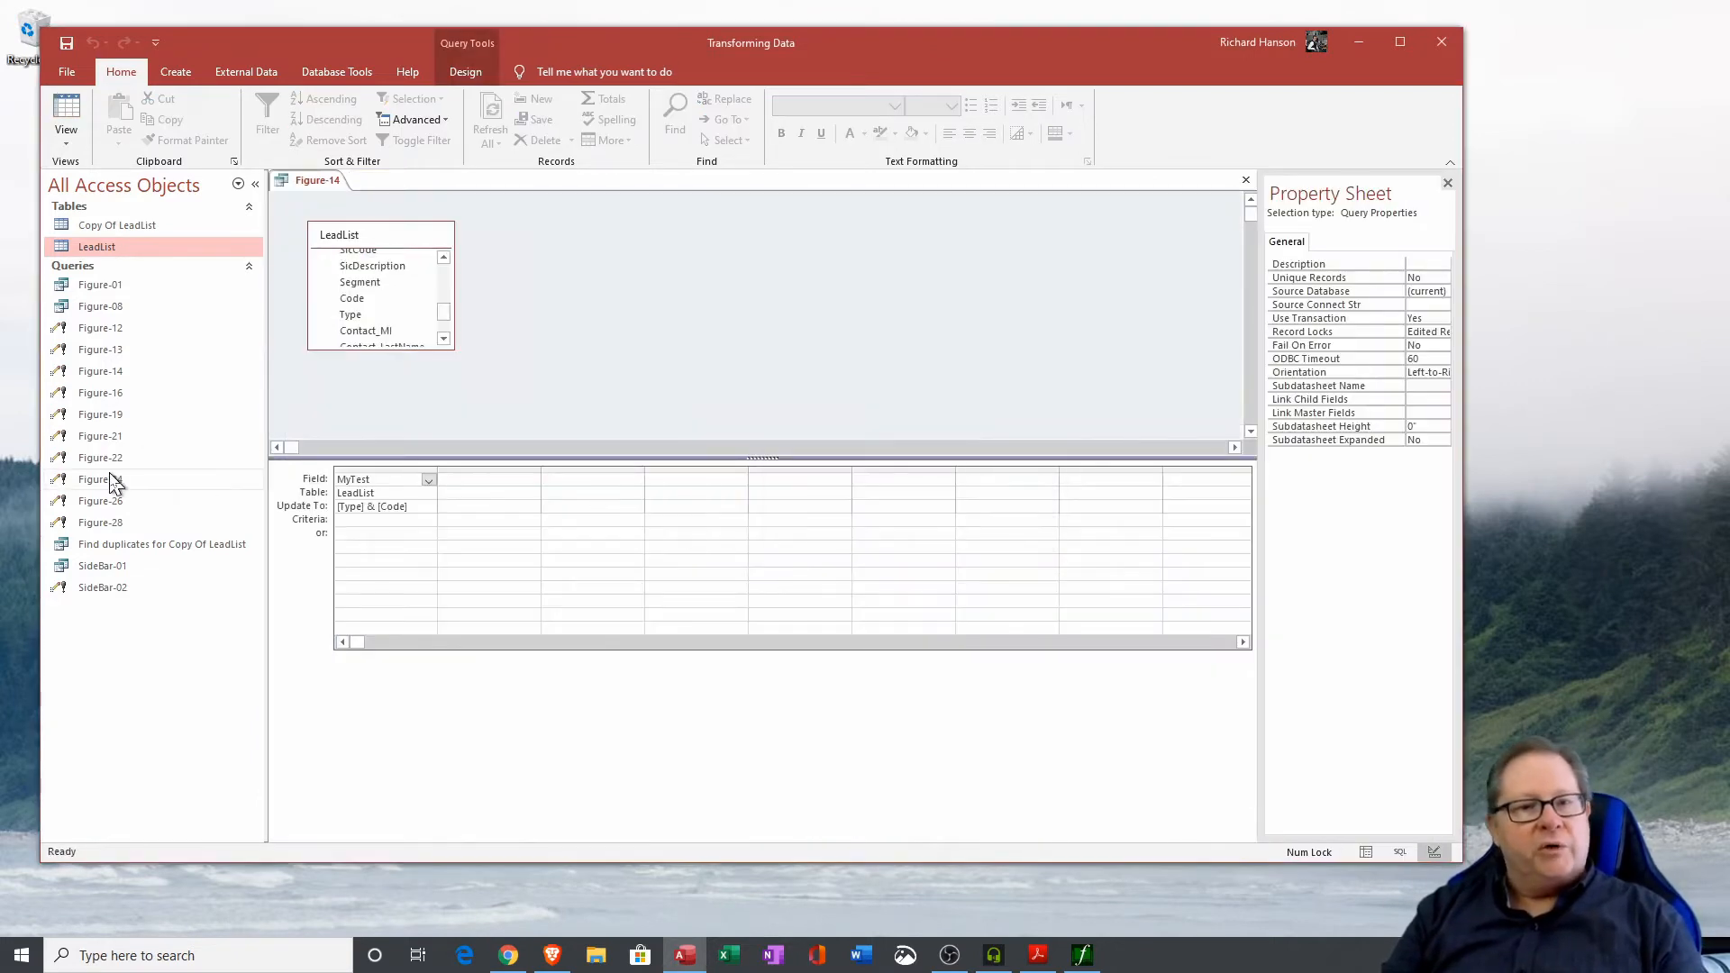
pyautogui.click(1247, 180)
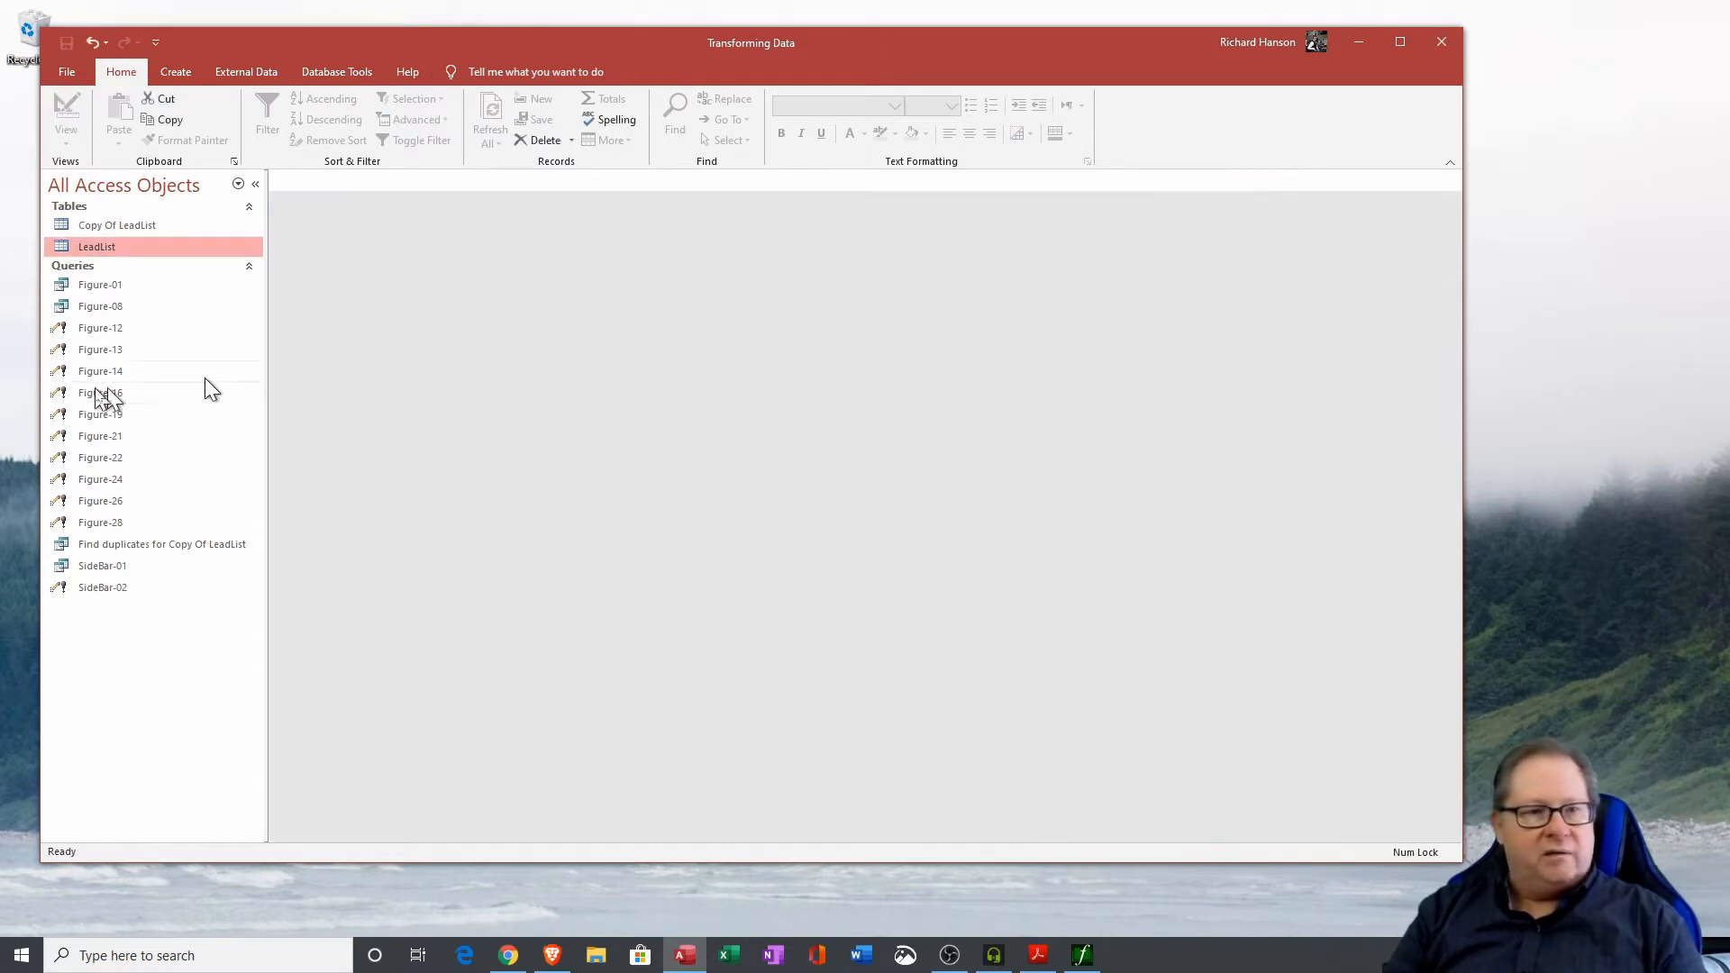
# Open the Figure-16 update query in Design View and run it to set MyTest to [Type] & ":" & [Code], confirming the update.
pyautogui.rightClick(106, 393)
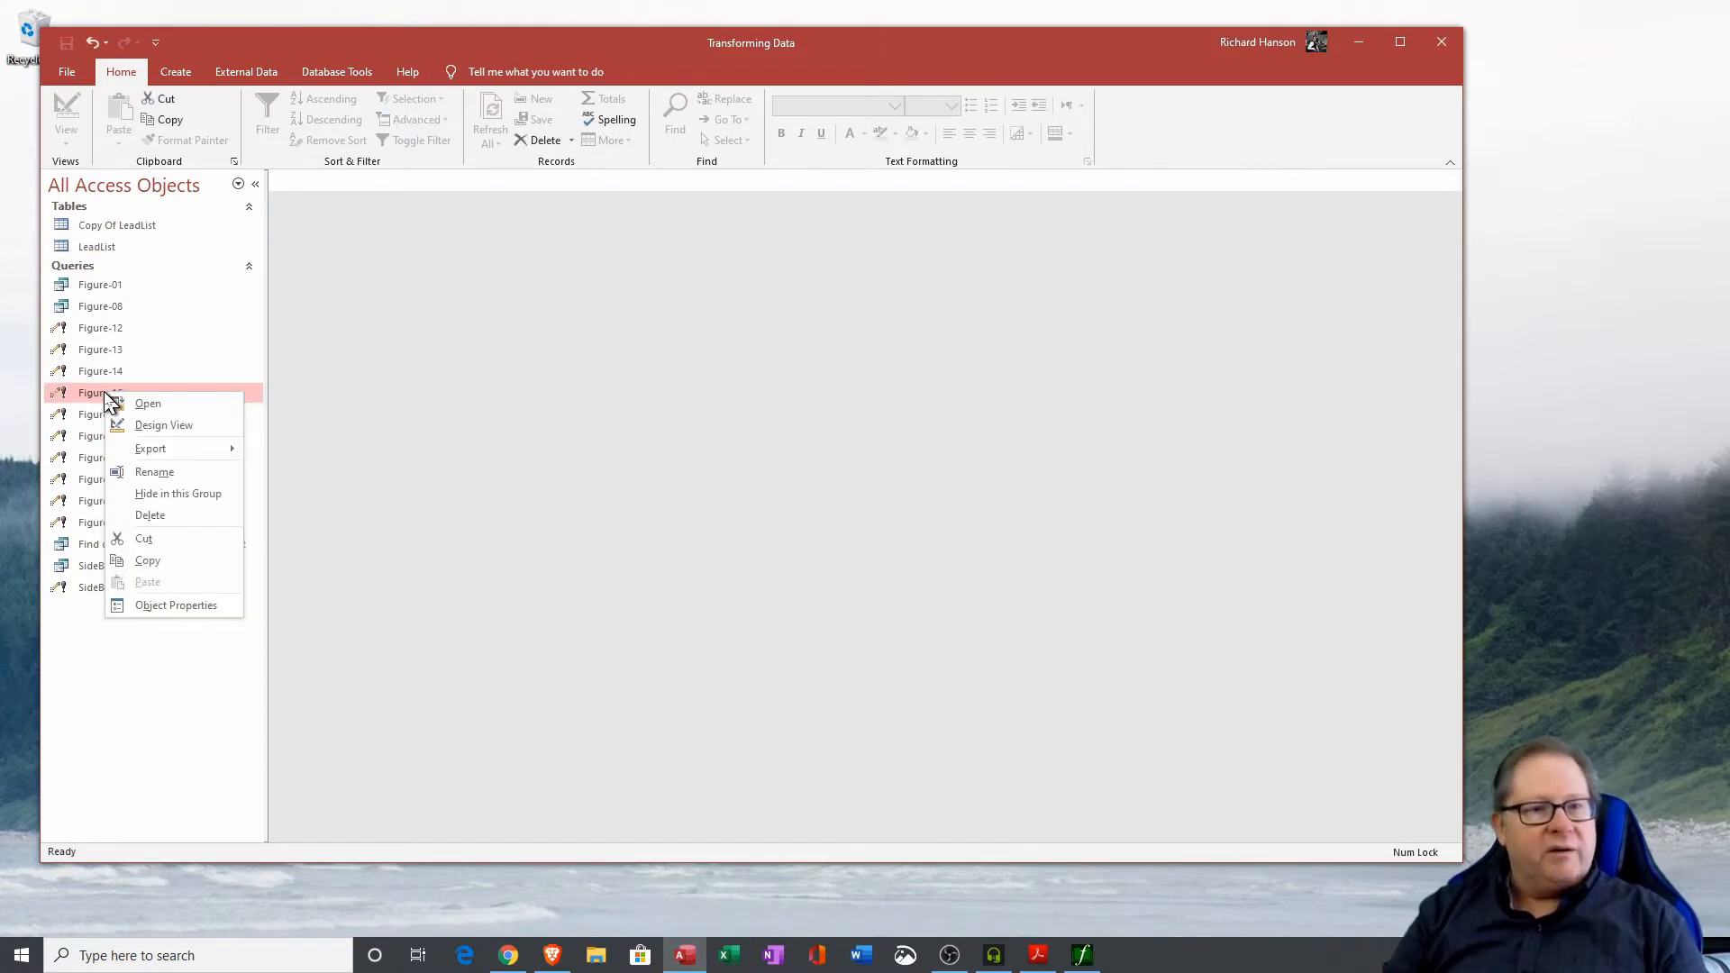
pyautogui.click(167, 425)
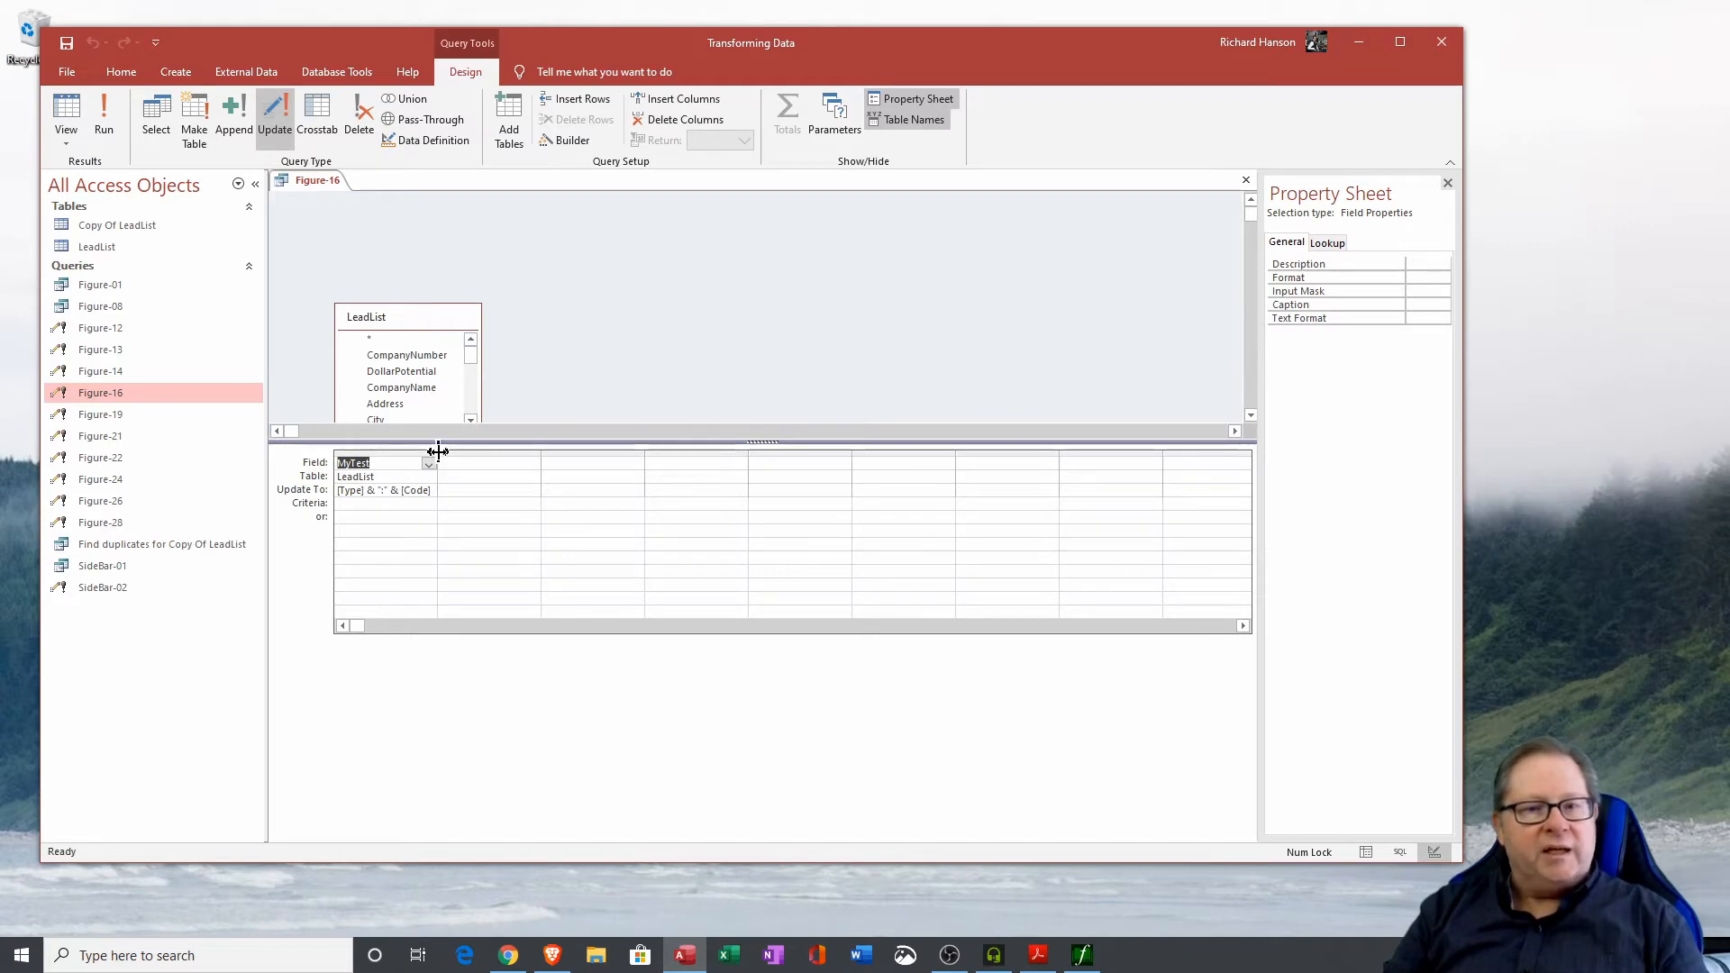
pyautogui.click(382, 489)
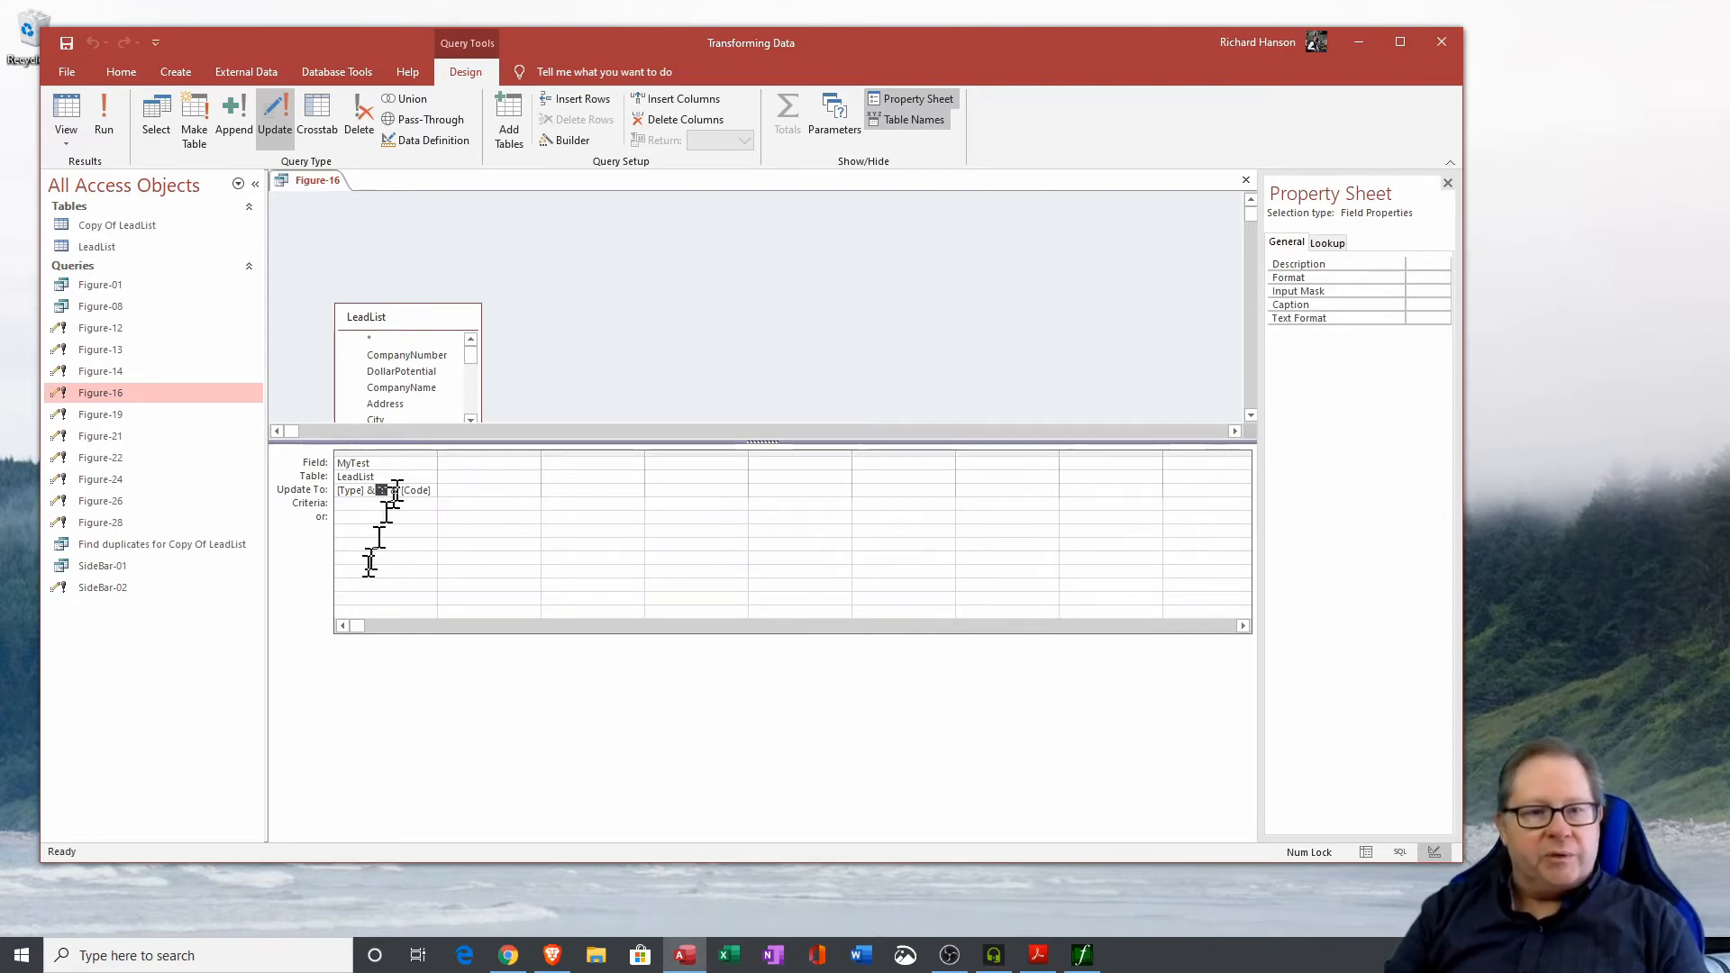
pyautogui.moveTo(376, 492); pyautogui.dragTo(377, 490)
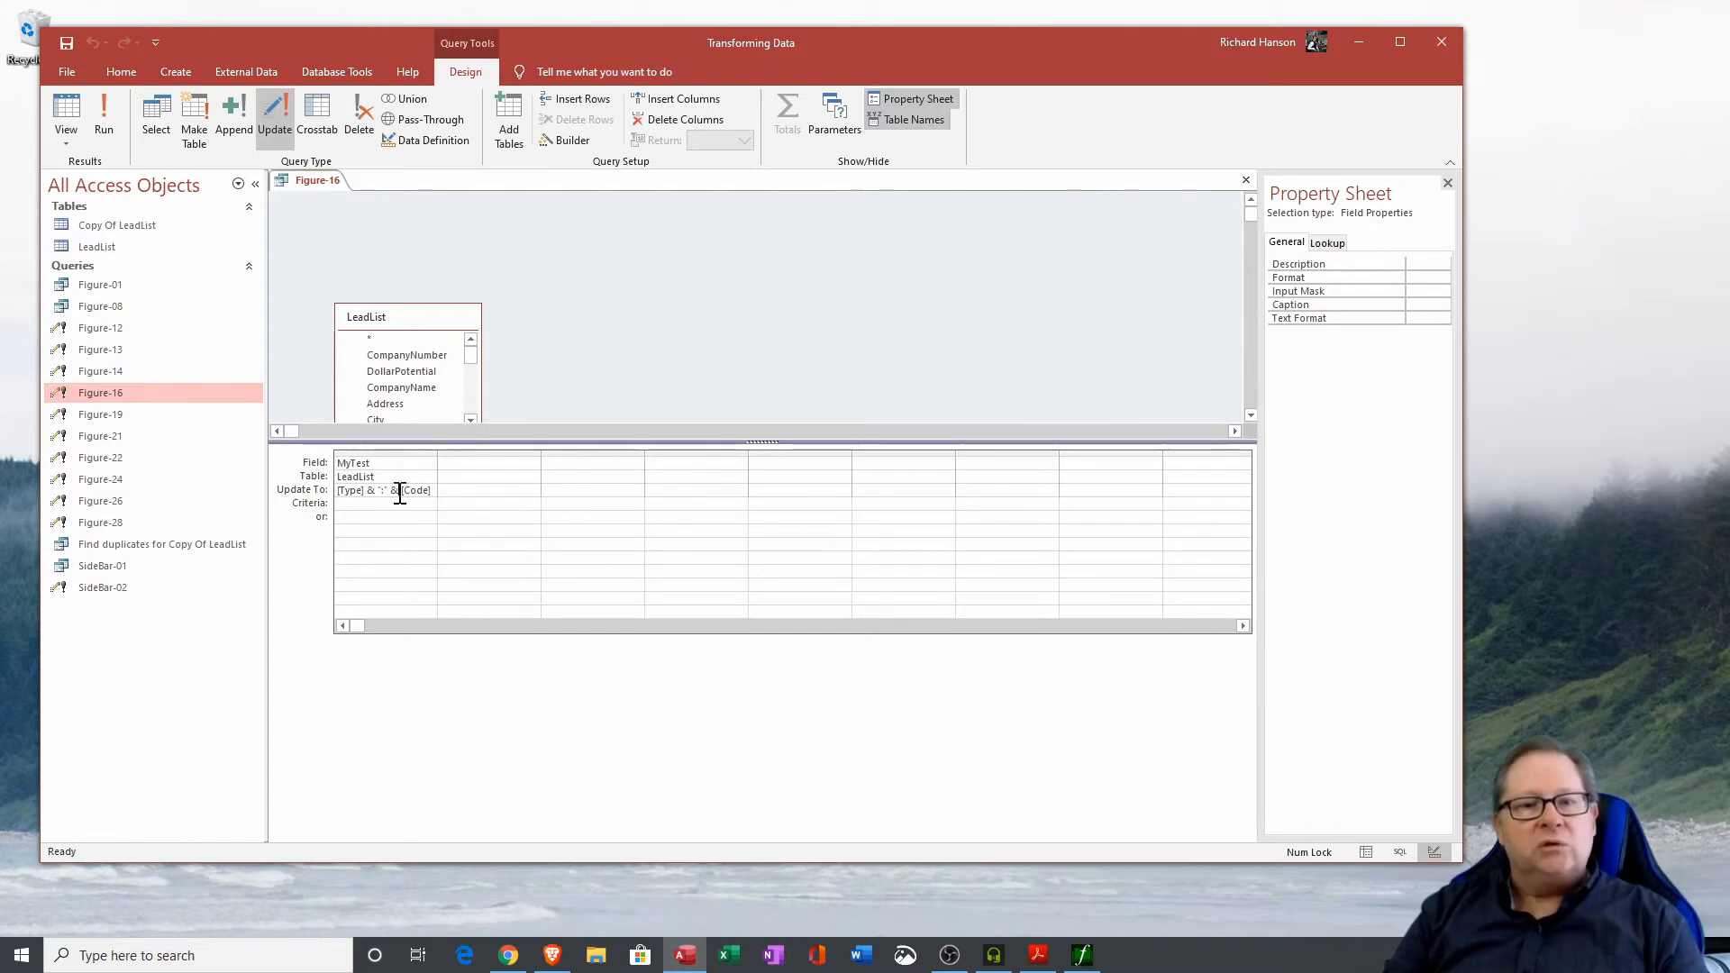
pyautogui.click(436, 491)
pyautogui.moveTo(436, 491); pyautogui.dragTo(336, 492)
pyautogui.click(408, 515)
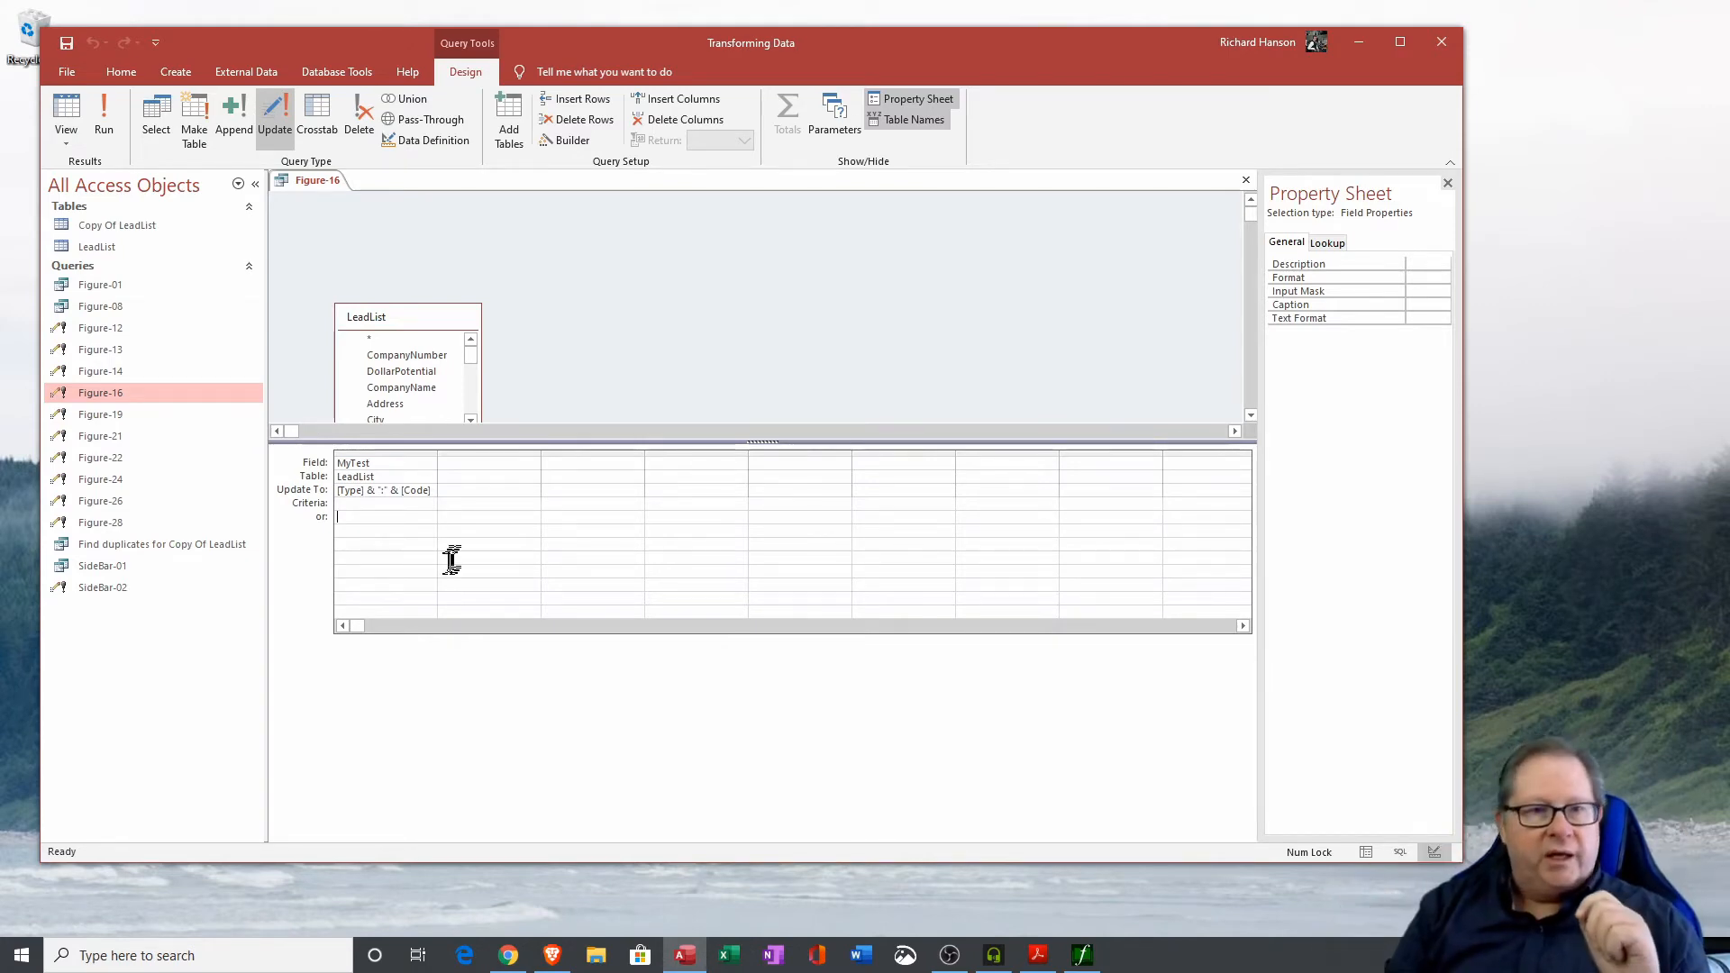
pyautogui.click(105, 126)
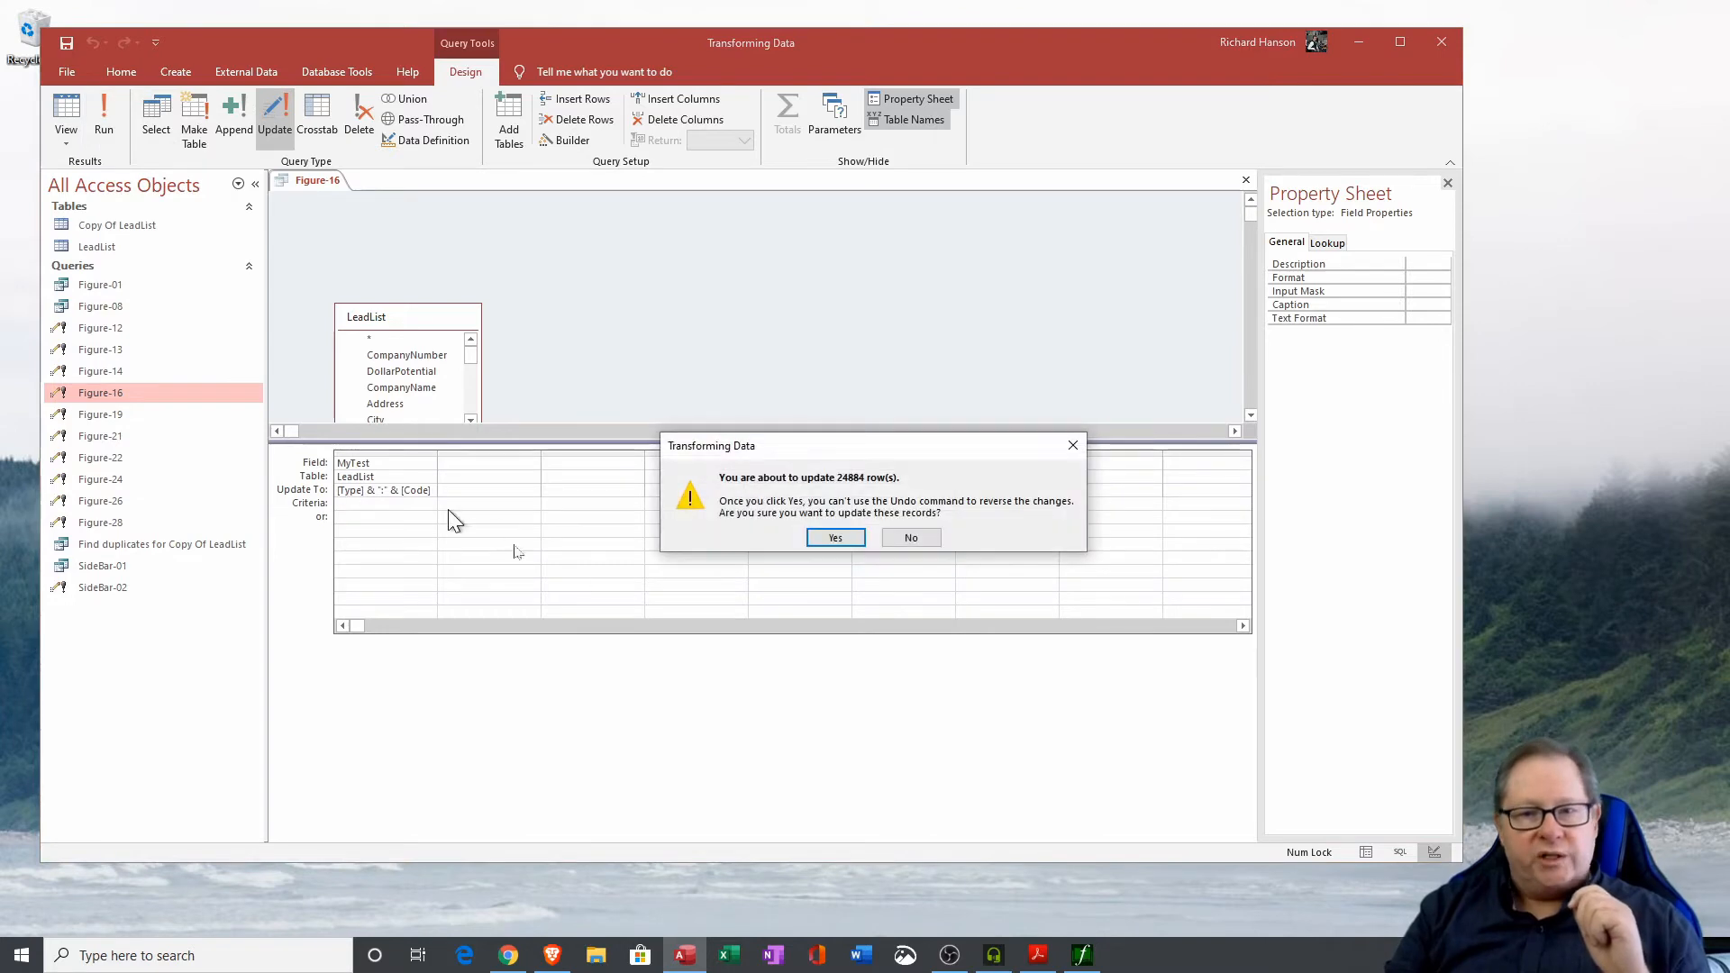
pyautogui.click(836, 538)
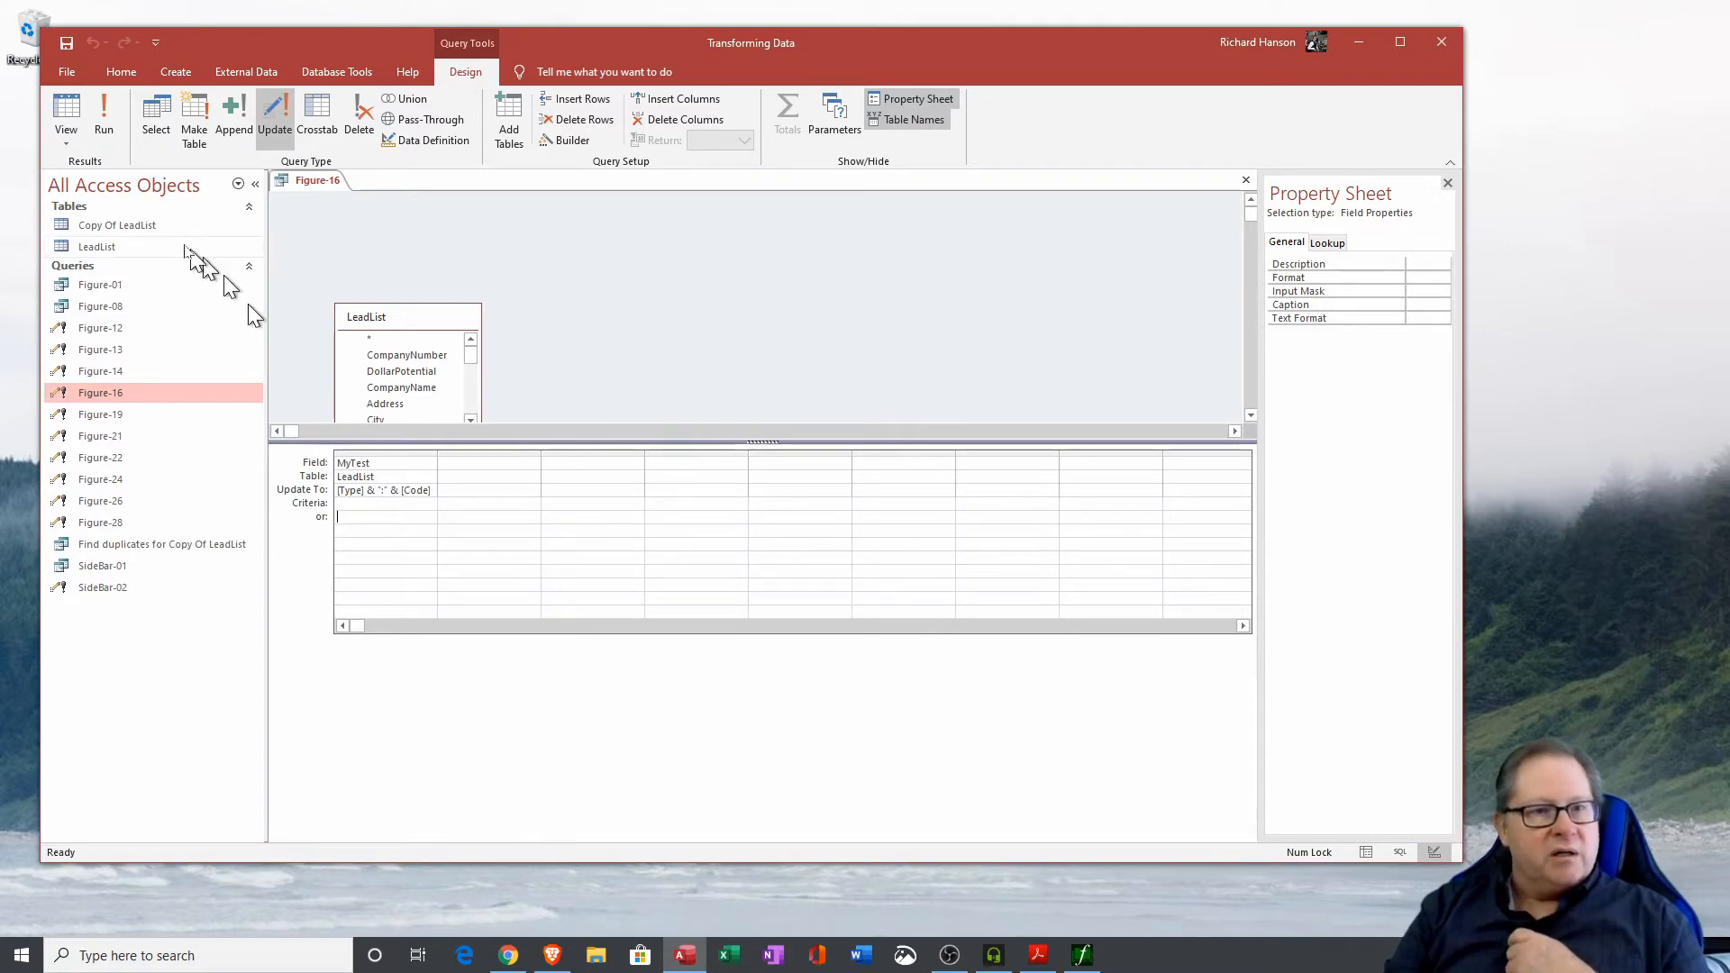
# Open the LeadList table and widen the MyTest column to inspect the values, then close it without saving layout changes.
pyautogui.click(97, 248)
pyautogui.doubleClick(96, 248)
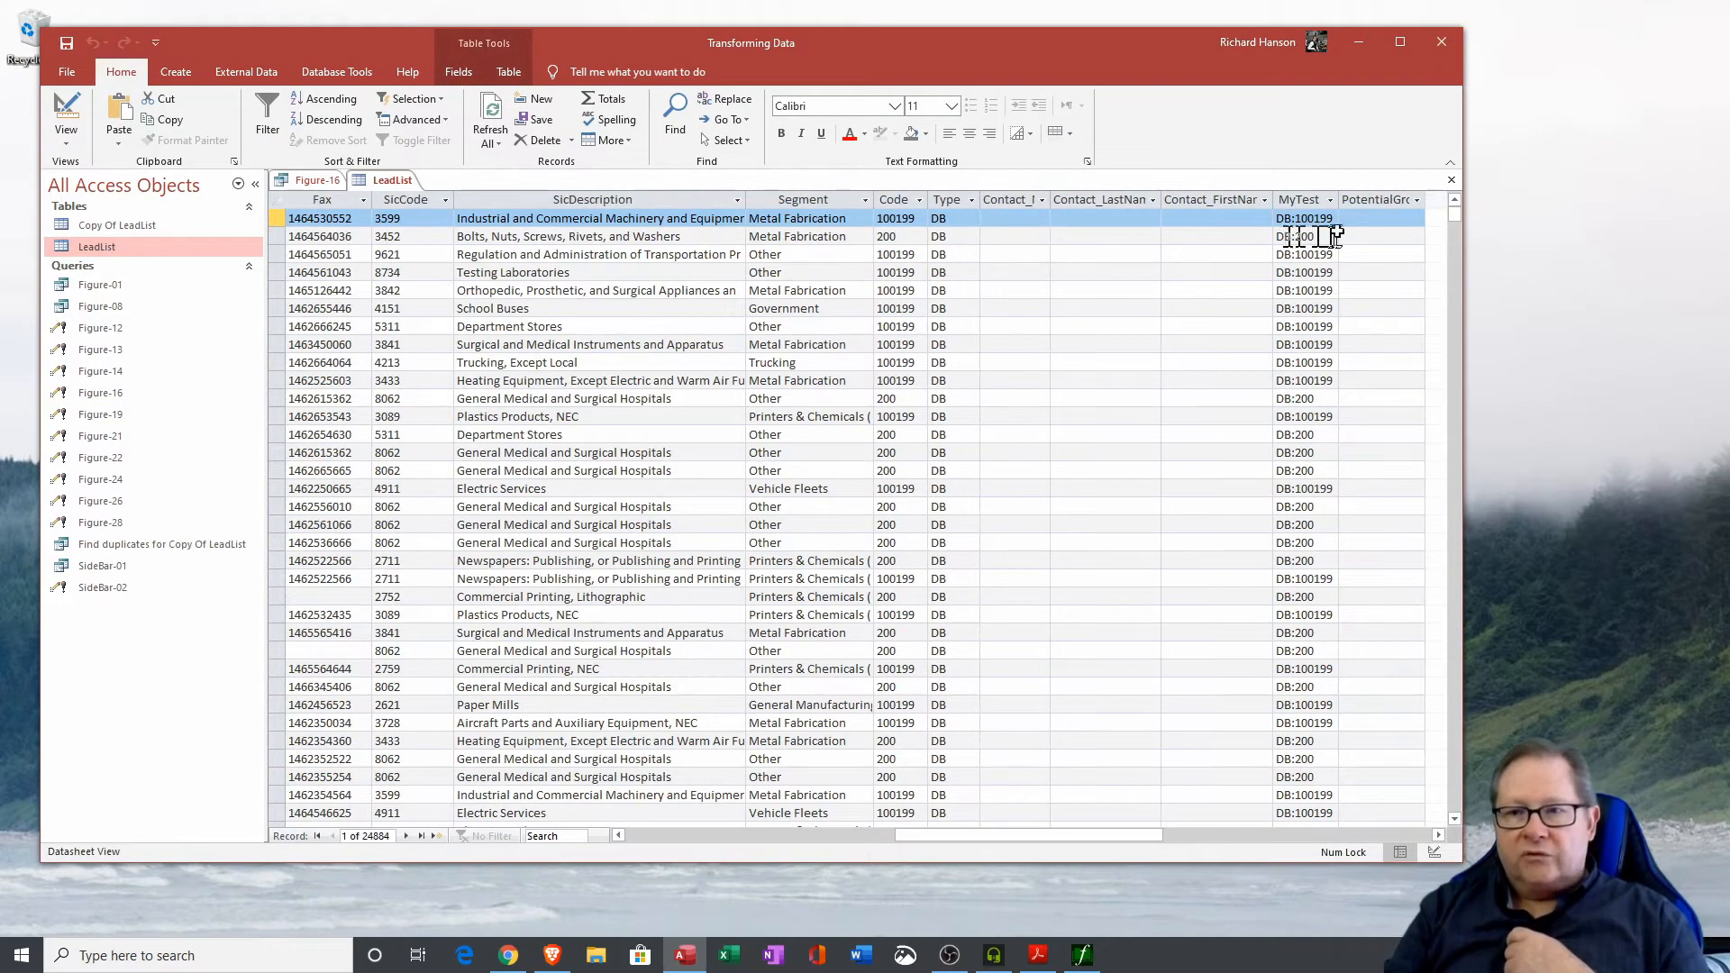
pyautogui.moveTo(1341, 199); pyautogui.dragTo(1350, 199)
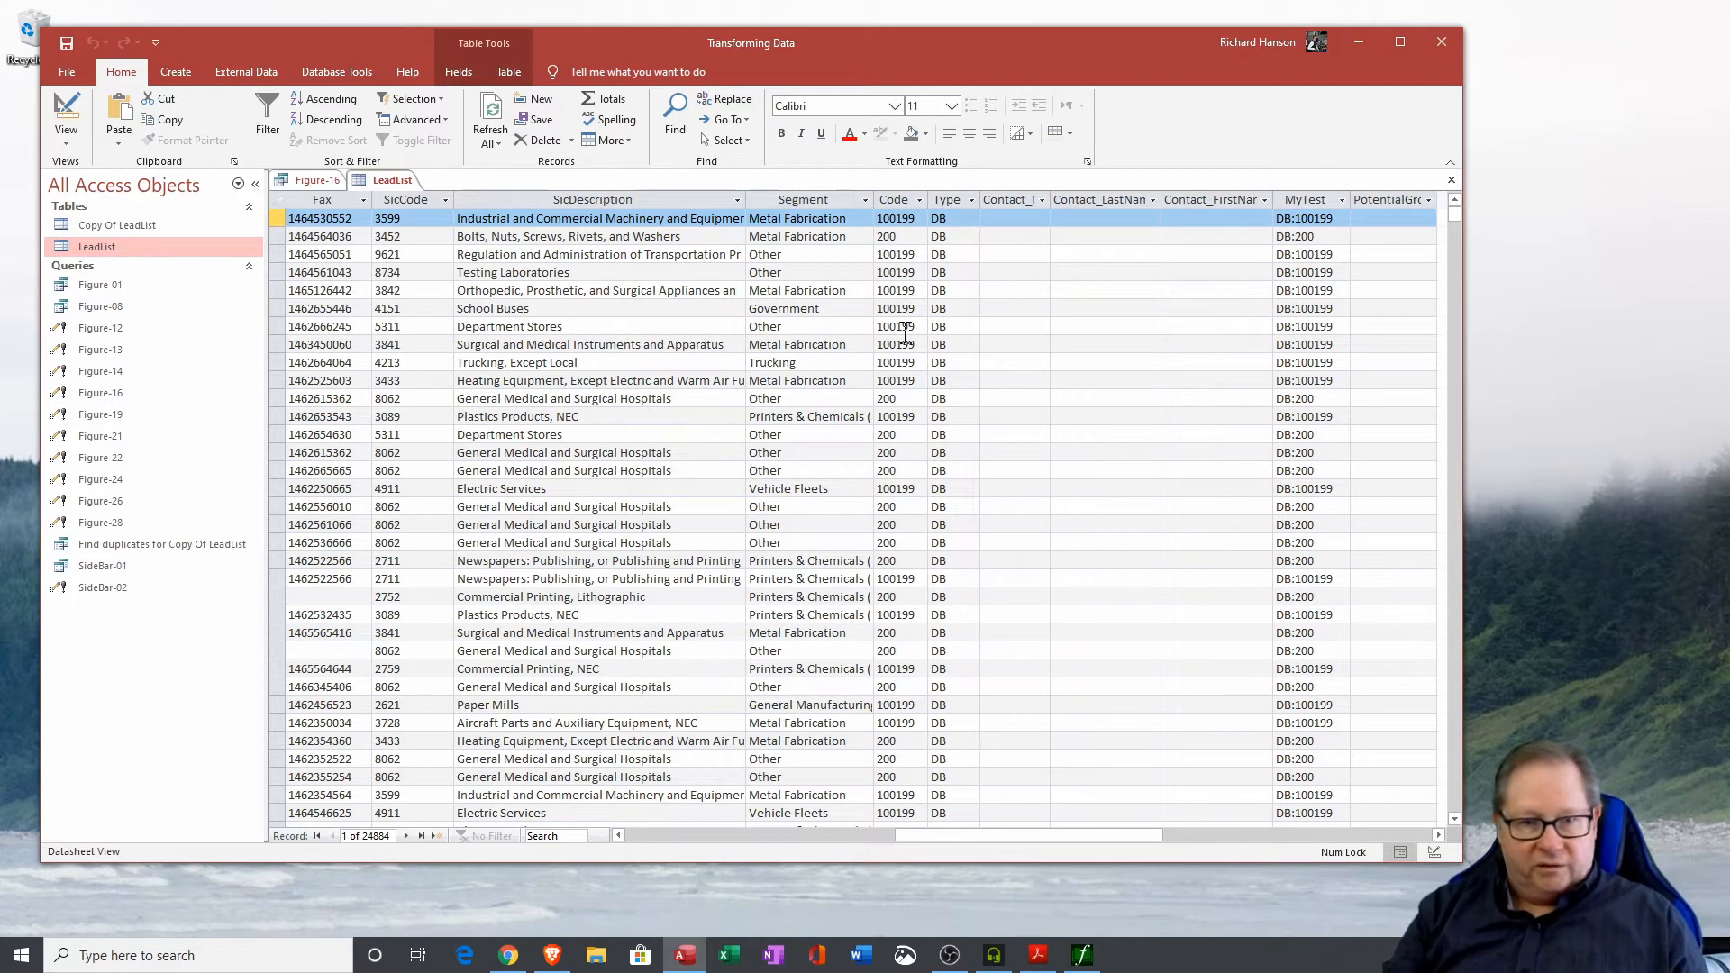
pyautogui.click(1451, 180)
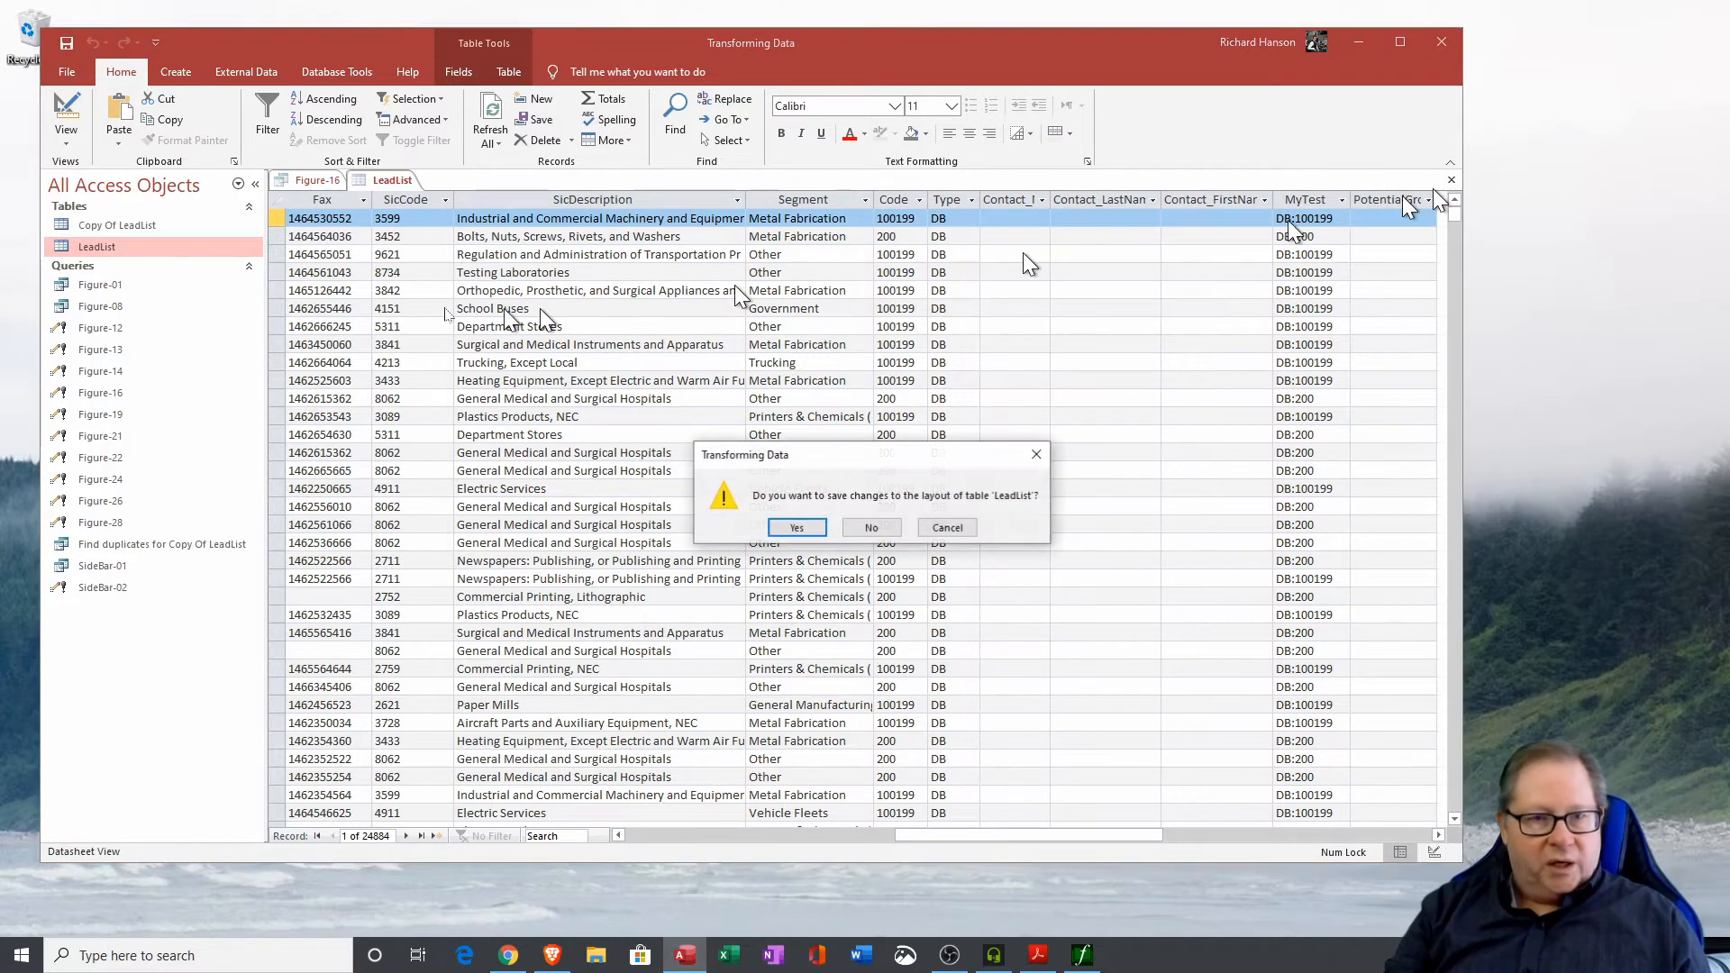
pyautogui.click(867, 525)
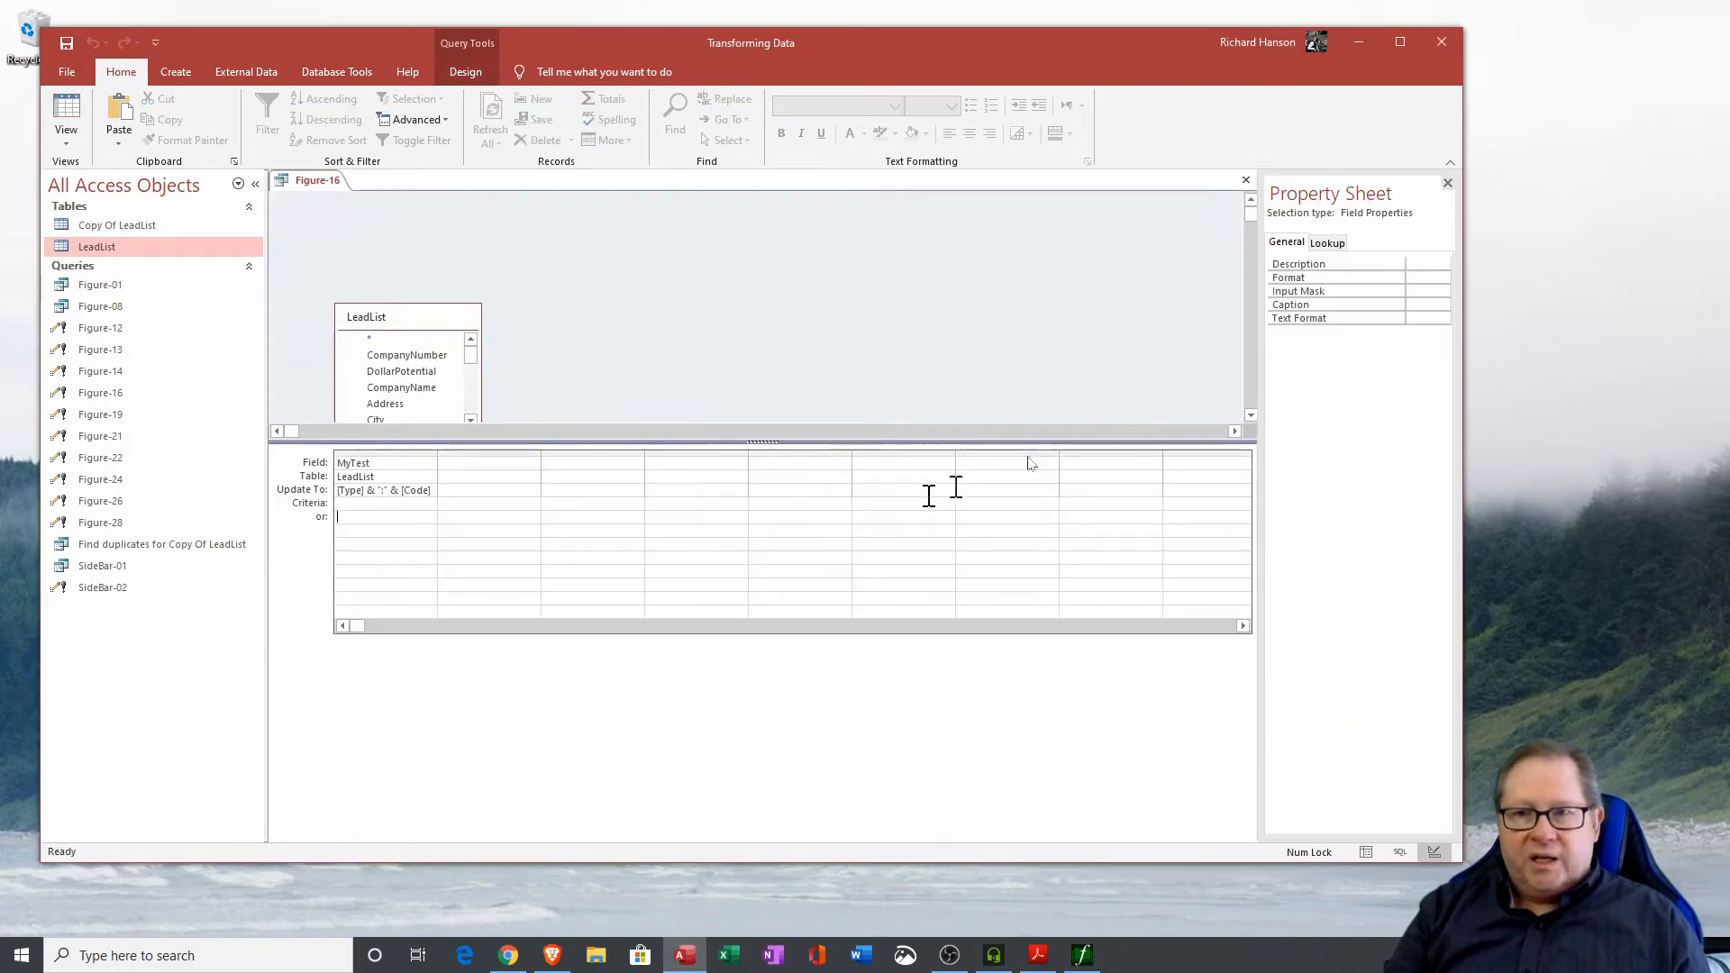
# Close the Figure-16 query and open the Copy Of LeadList table to examine its CompanyName, Address and City values.
pyautogui.click(1245, 184)
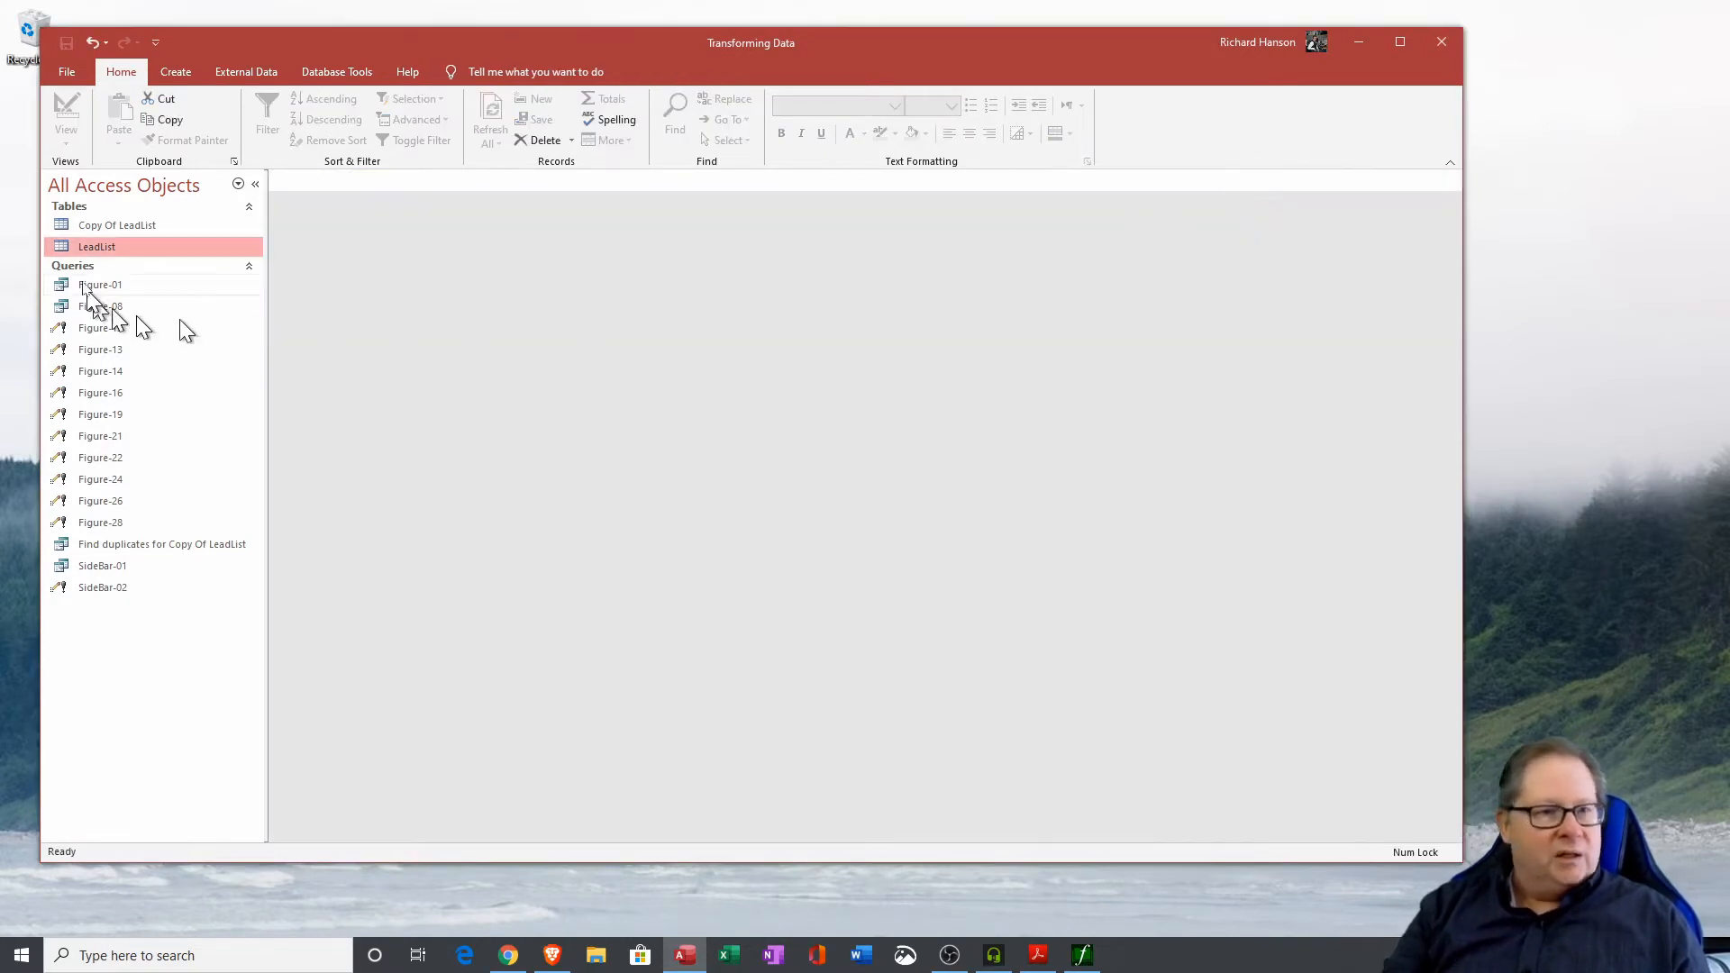
pyautogui.doubleClick(119, 225)
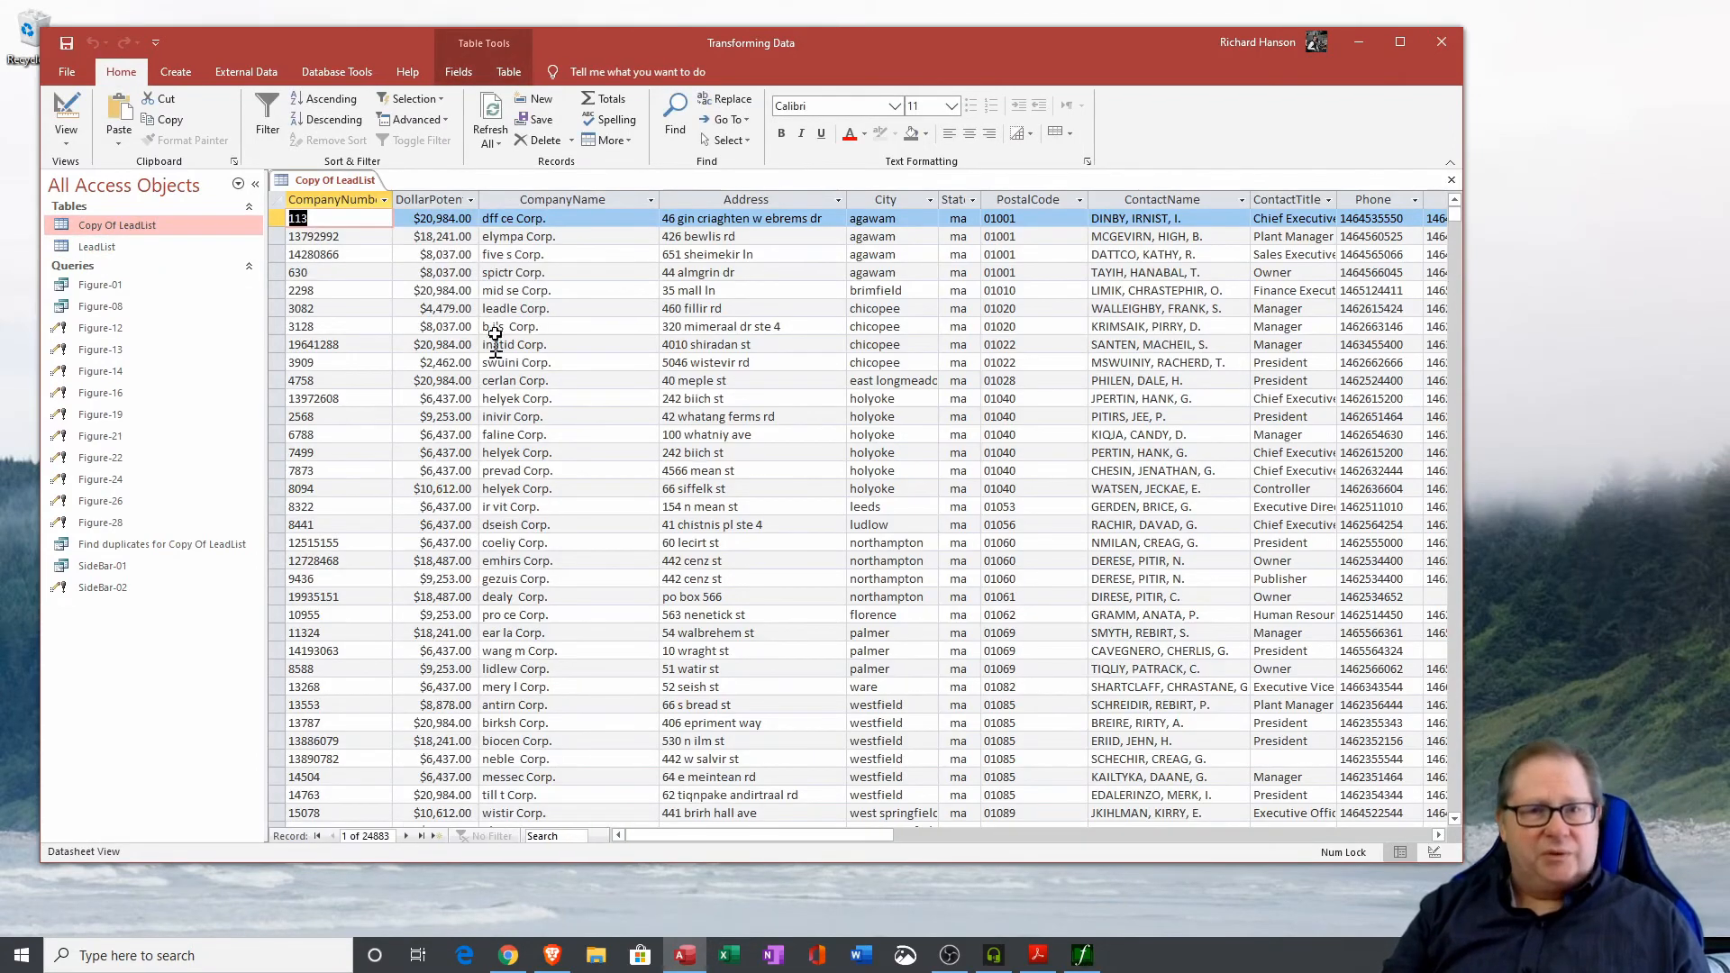
pyautogui.click(541, 219)
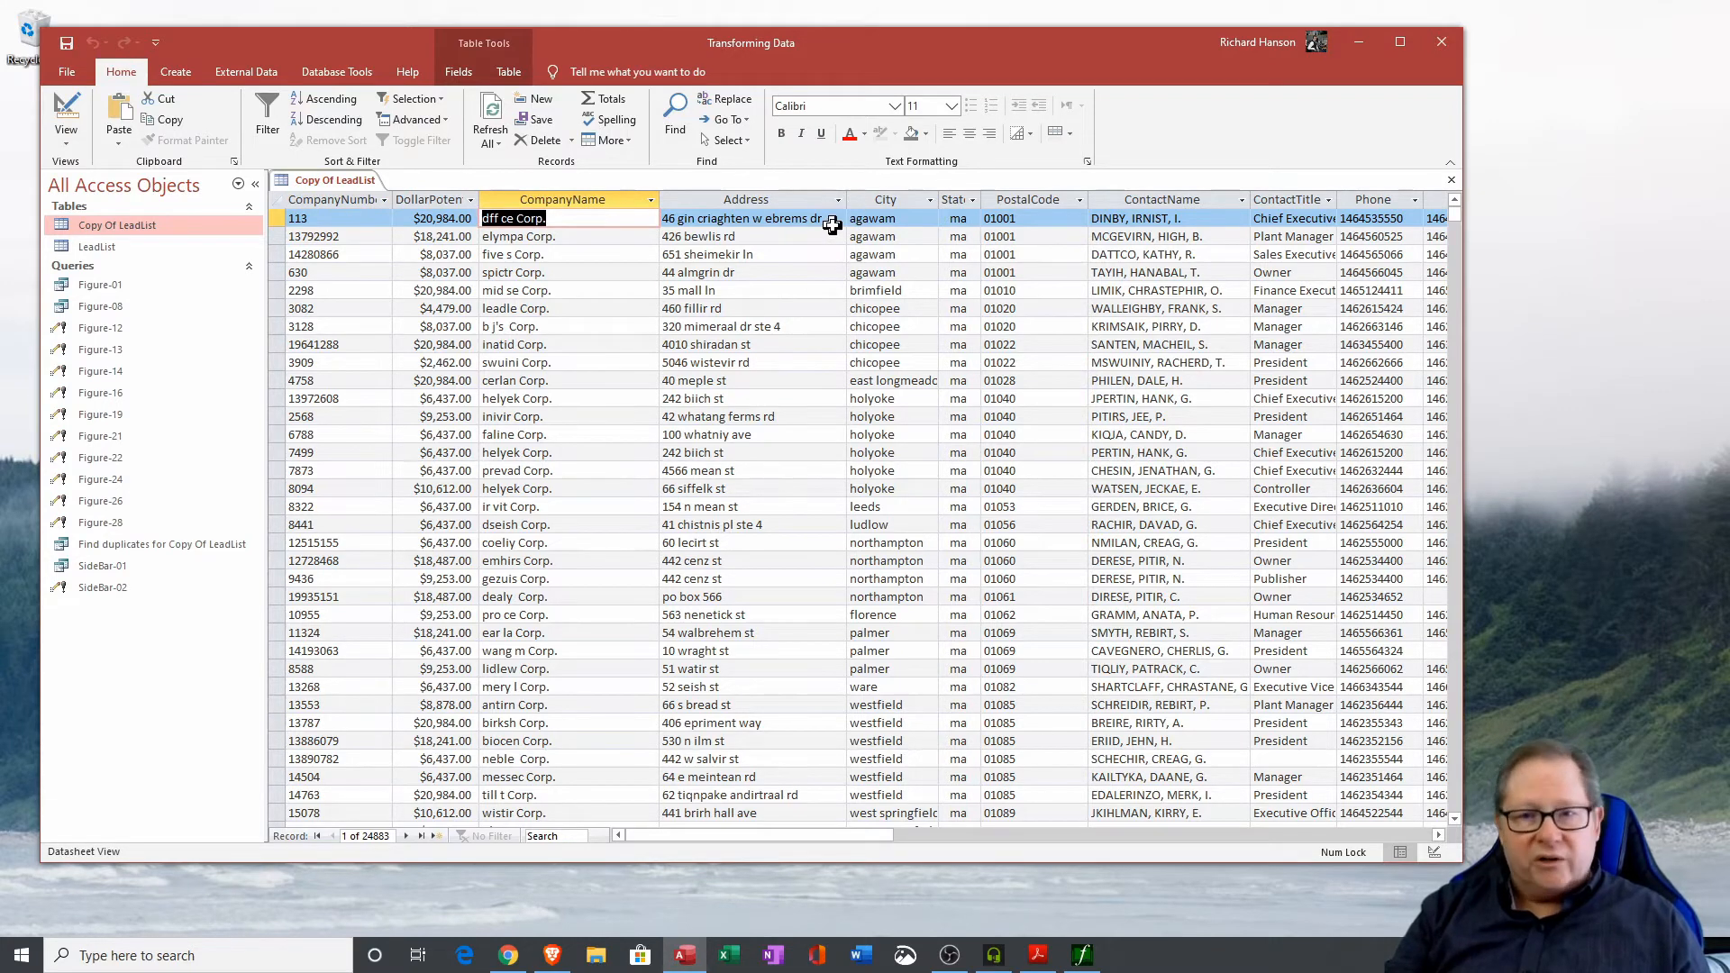
pyautogui.moveTo(828, 221); pyautogui.dragTo(641, 197)
pyautogui.moveTo(914, 221); pyautogui.dragTo(876, 221)
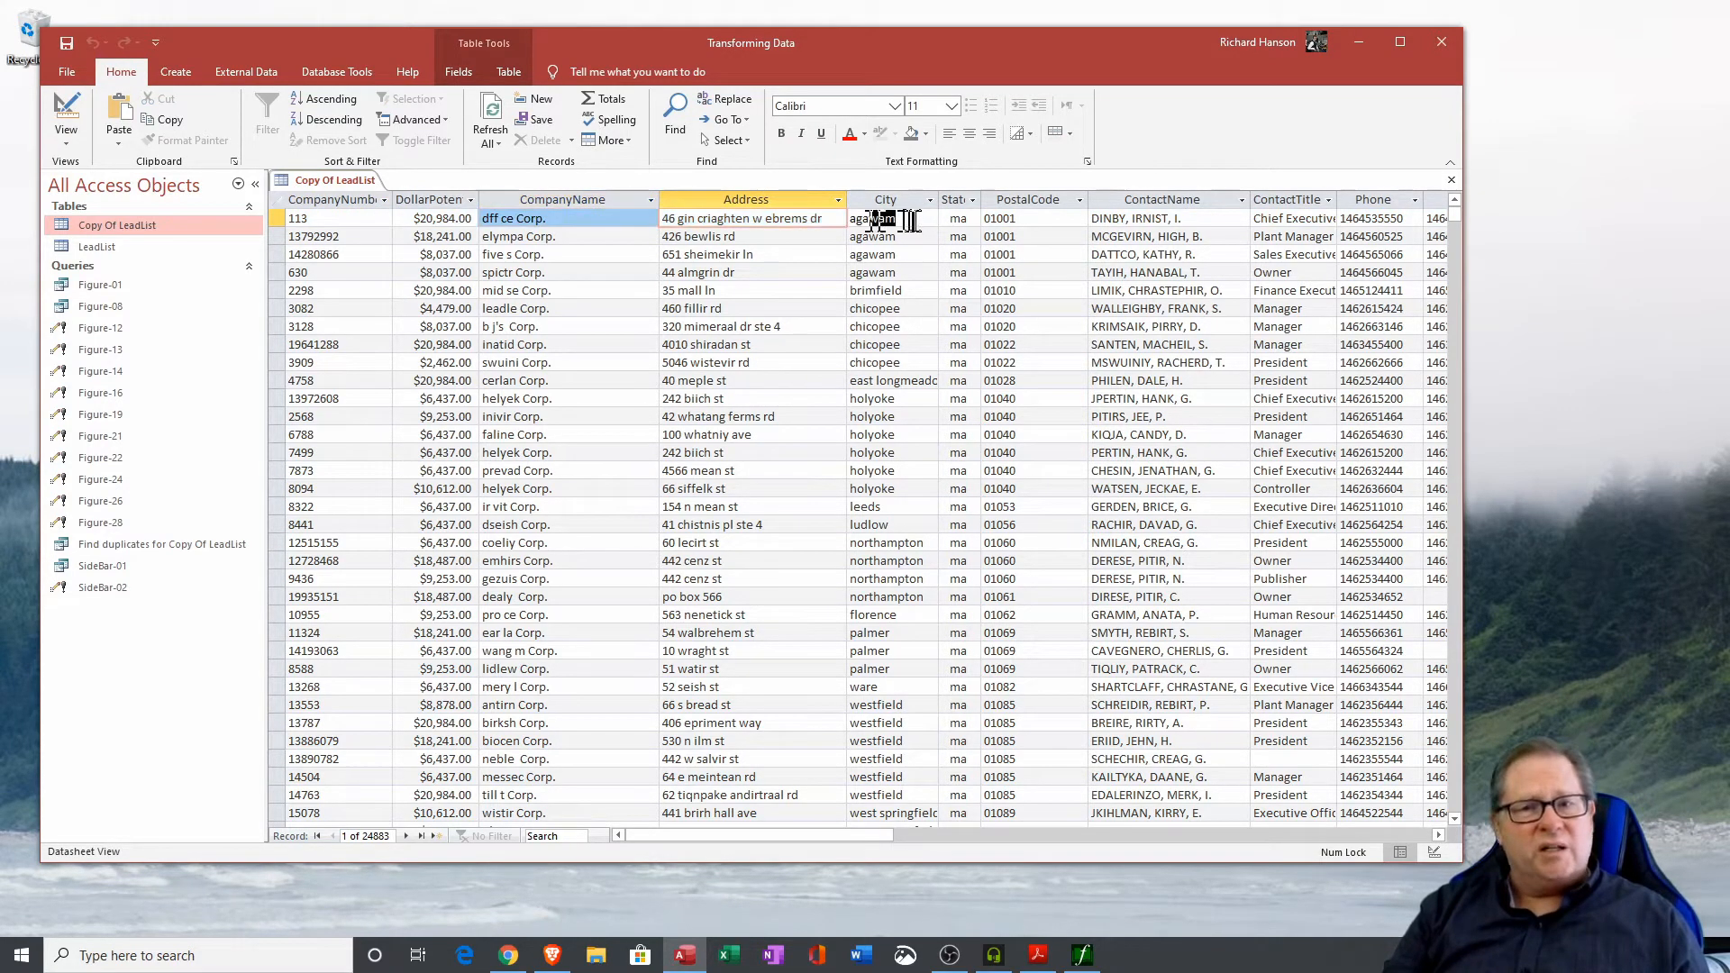
pyautogui.doubleClick(910, 221)
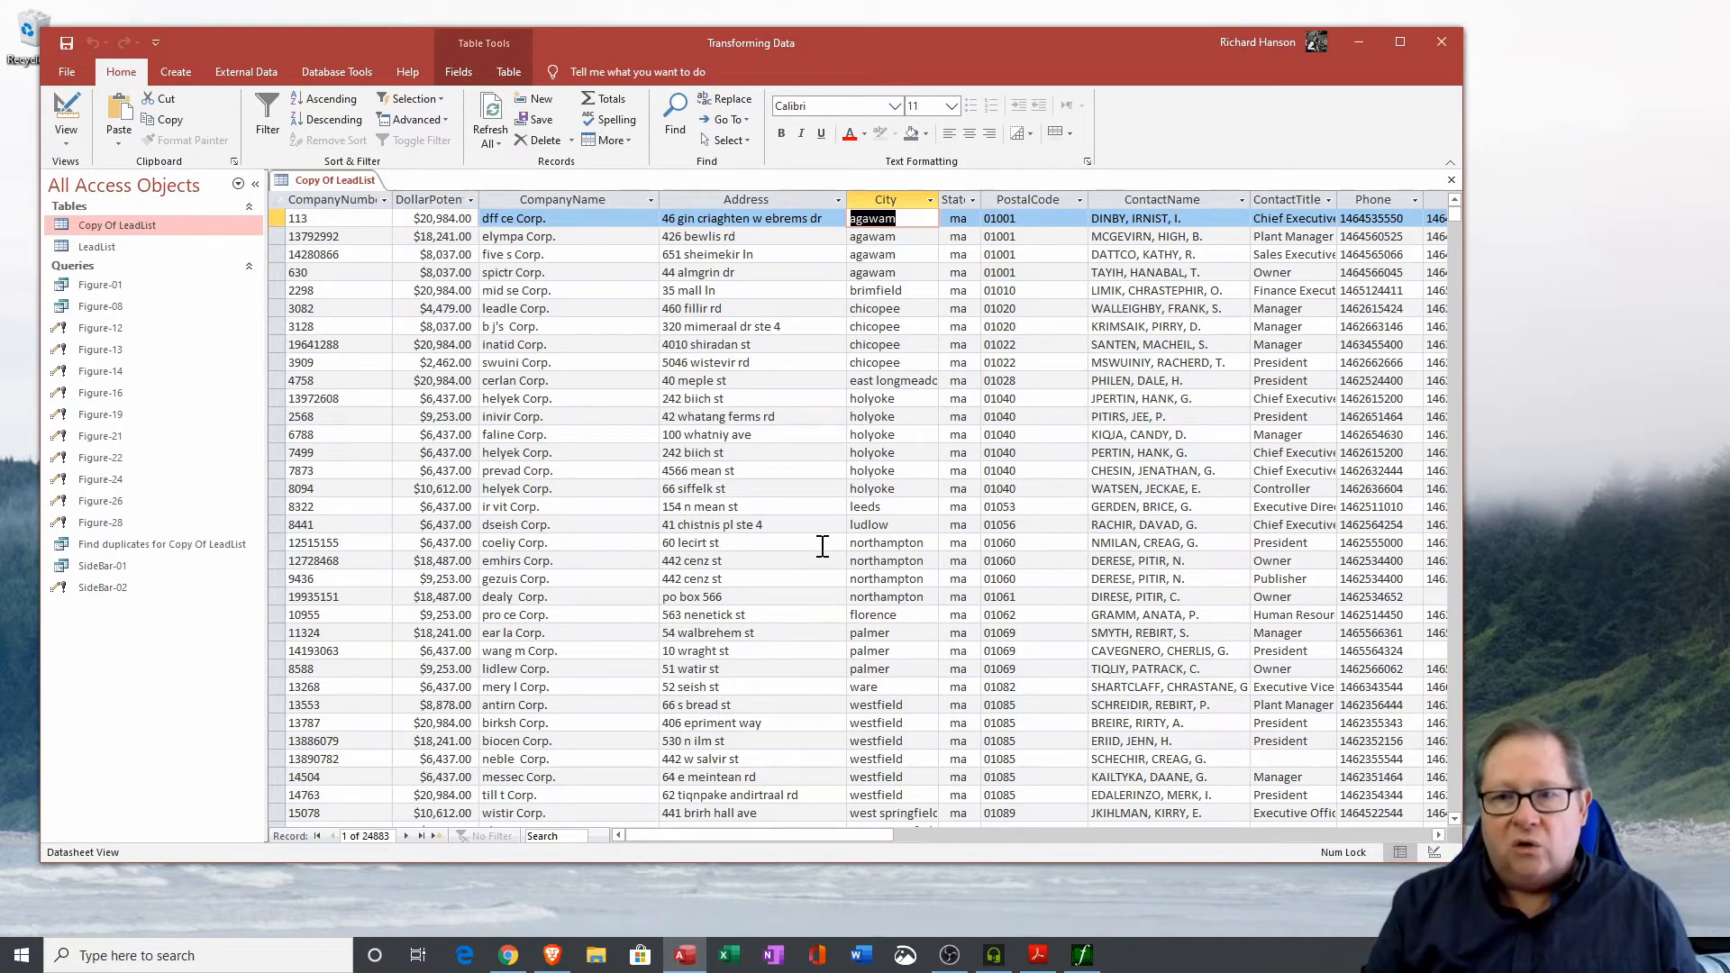
pyautogui.click(1181, 218)
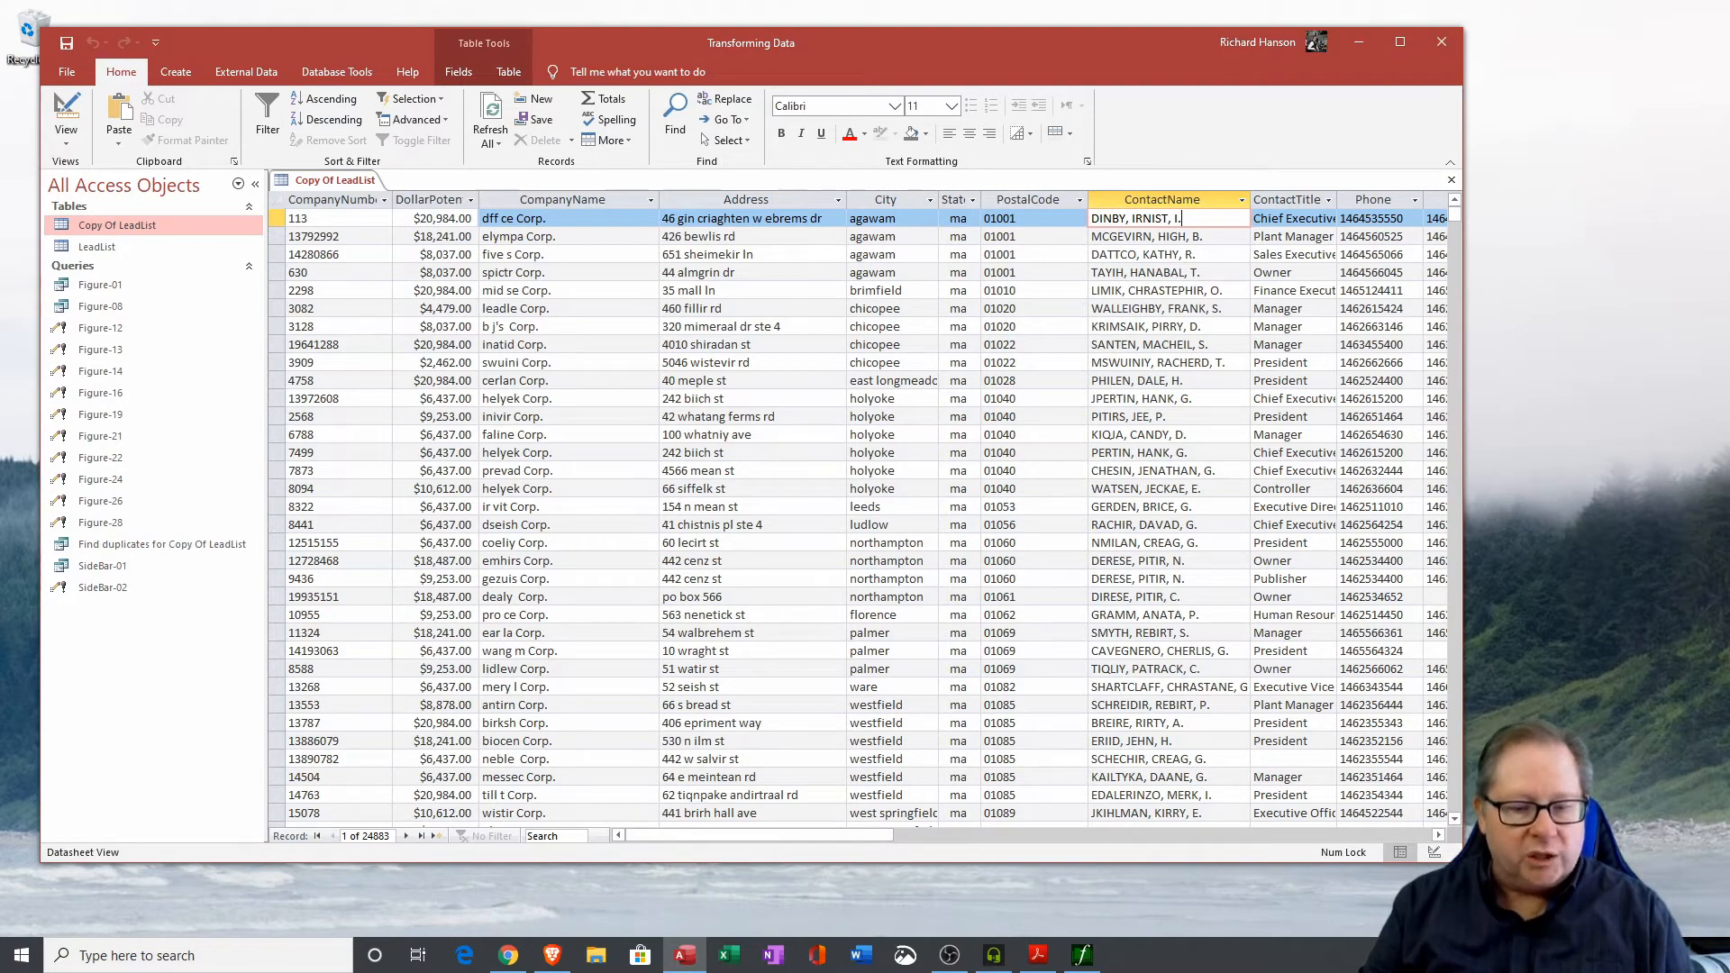
# Open the Figure-19 update query in Design View and examine its StrConv([Address],3) update expression for the Address field.
pyautogui.rightClick(109, 415)
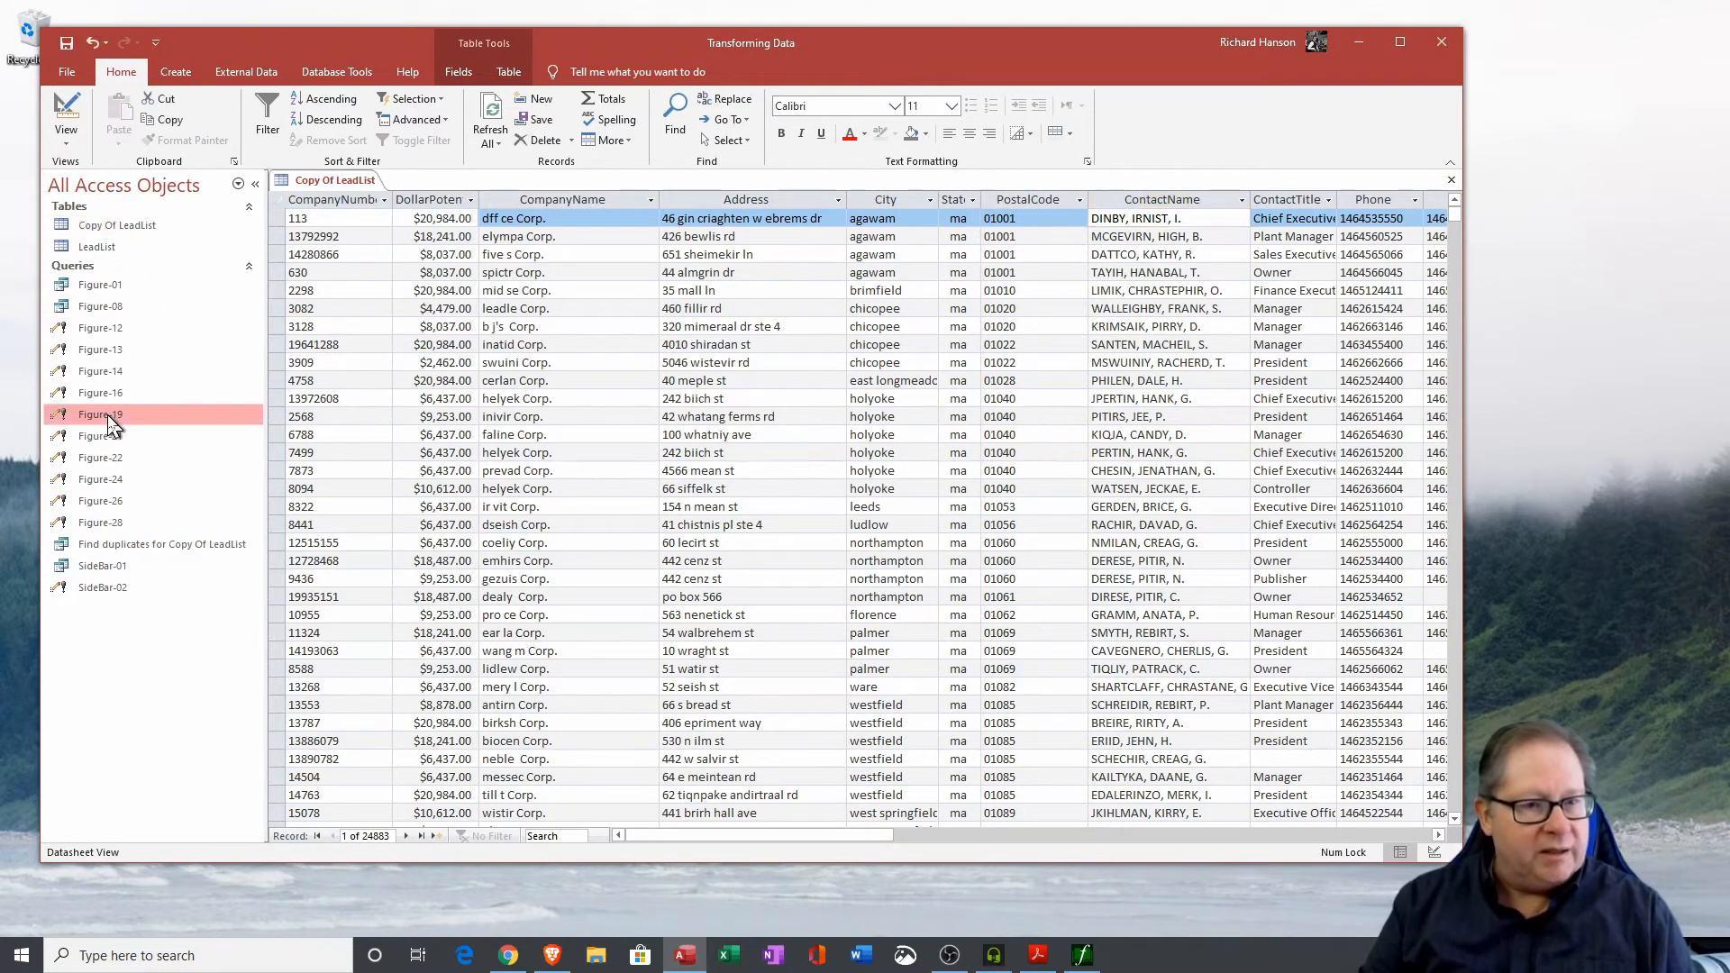
pyautogui.click(192, 451)
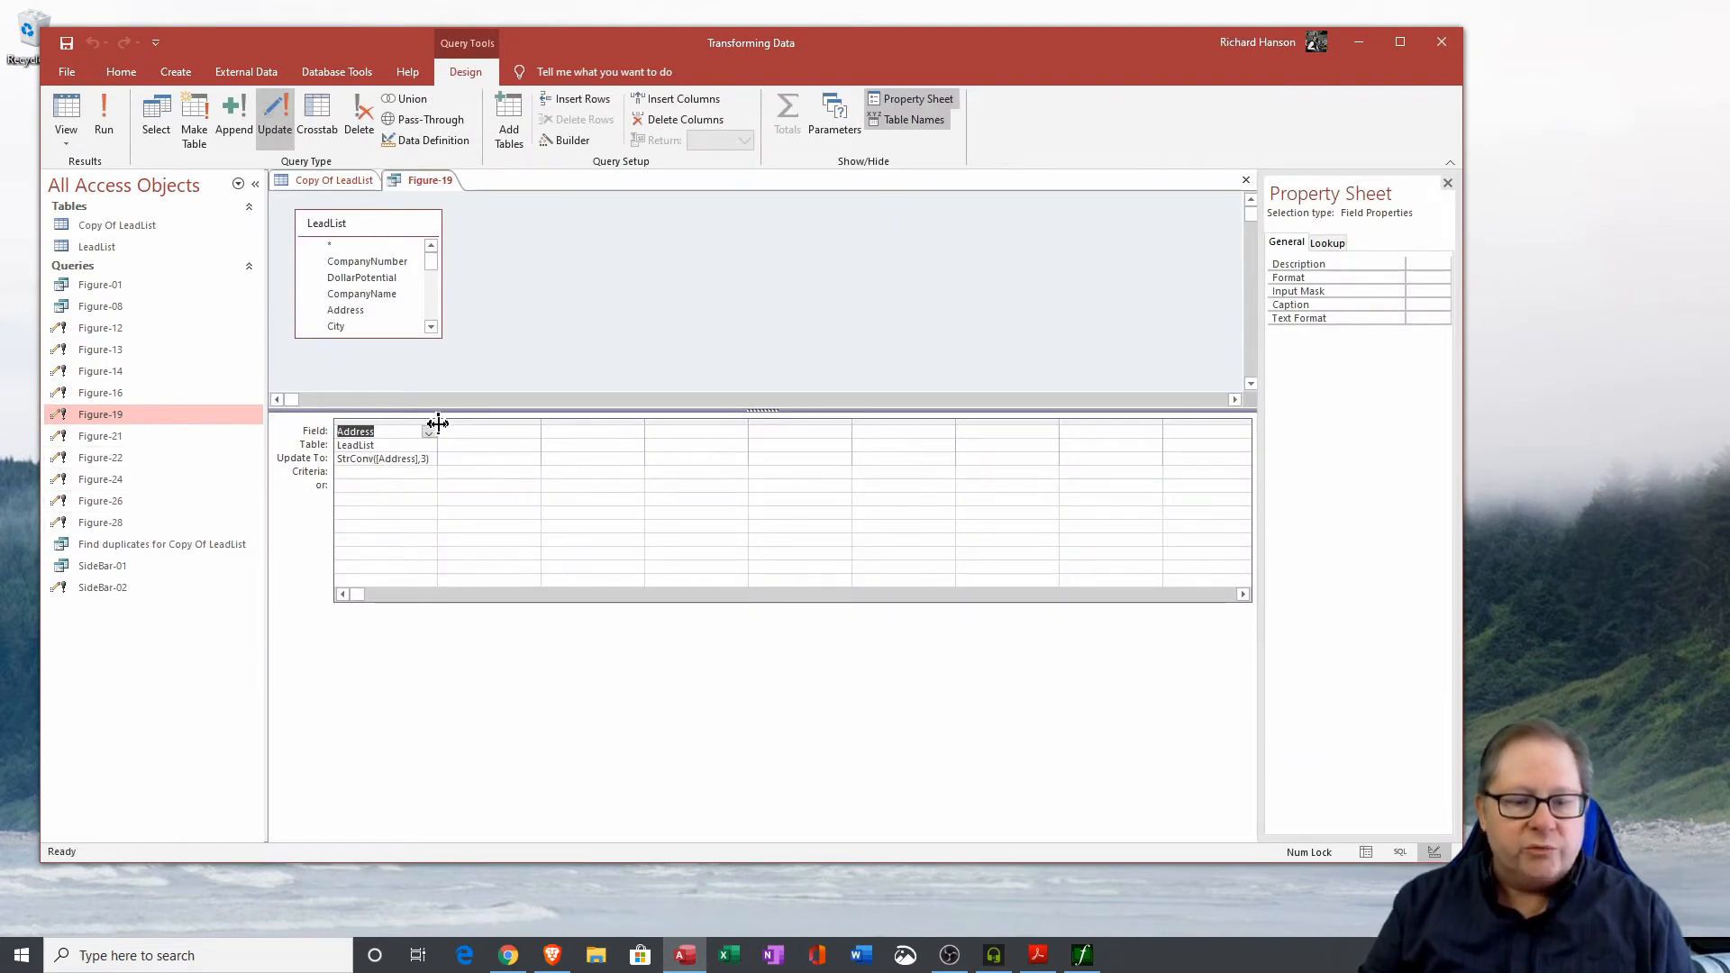
pyautogui.moveTo(437, 424); pyautogui.dragTo(613, 425)
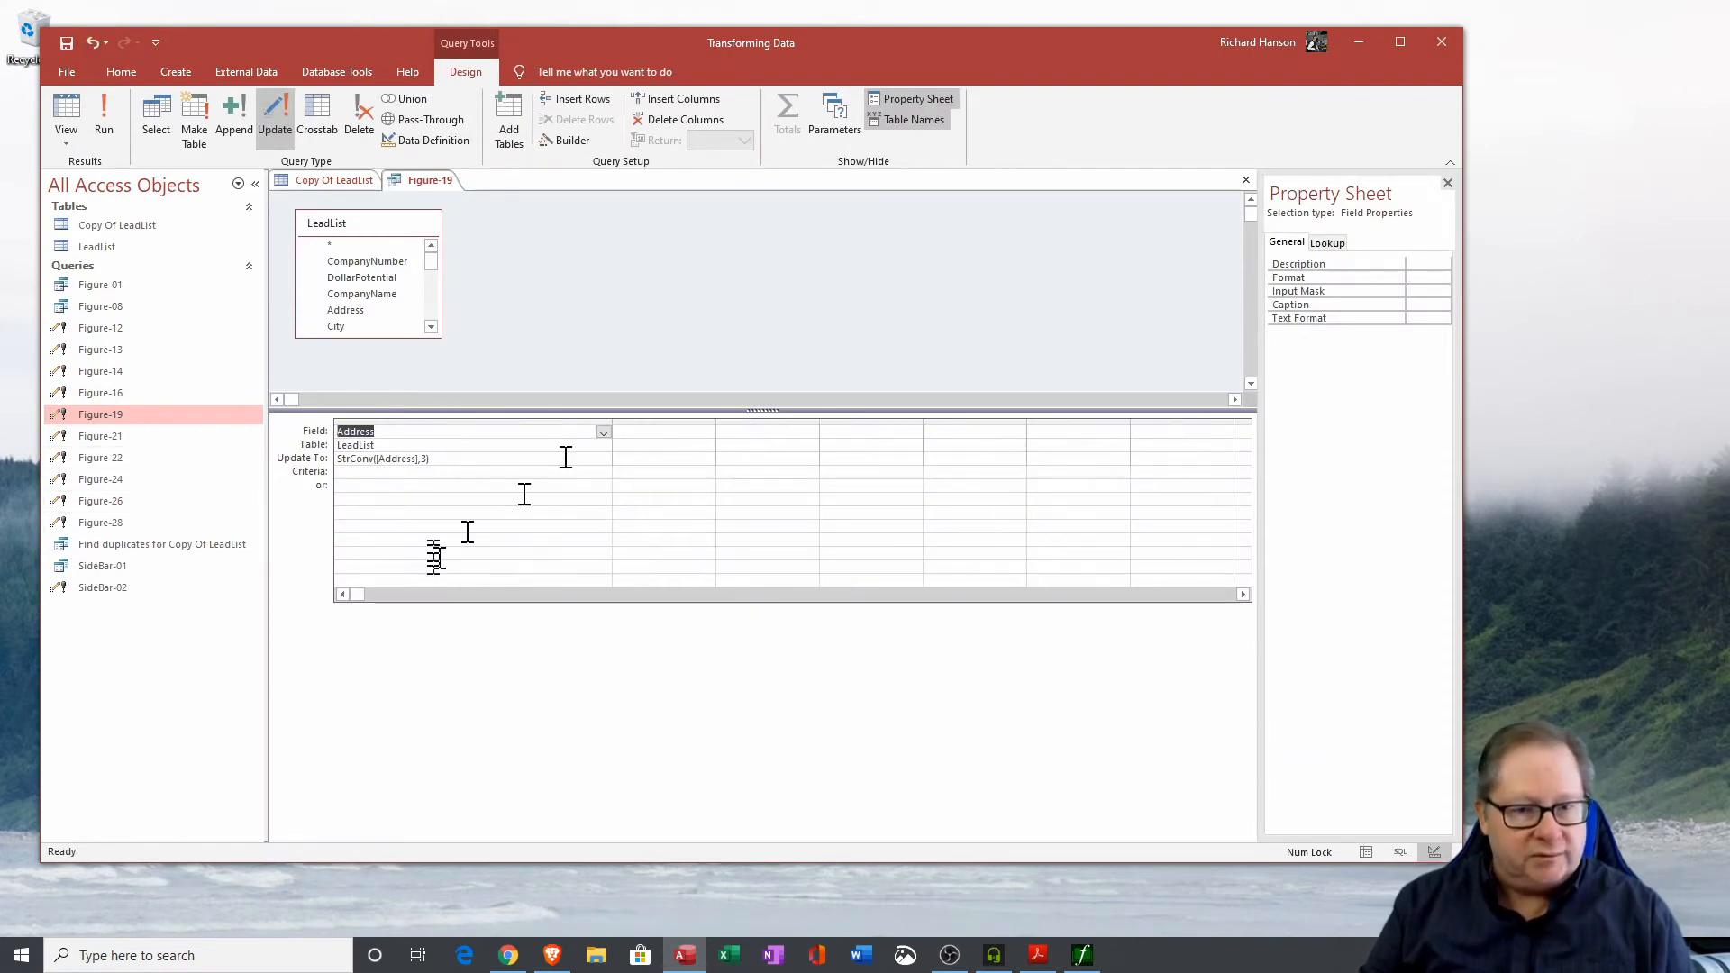
pyautogui.click(447, 461)
pyautogui.moveTo(447, 464); pyautogui.dragTo(263, 461)
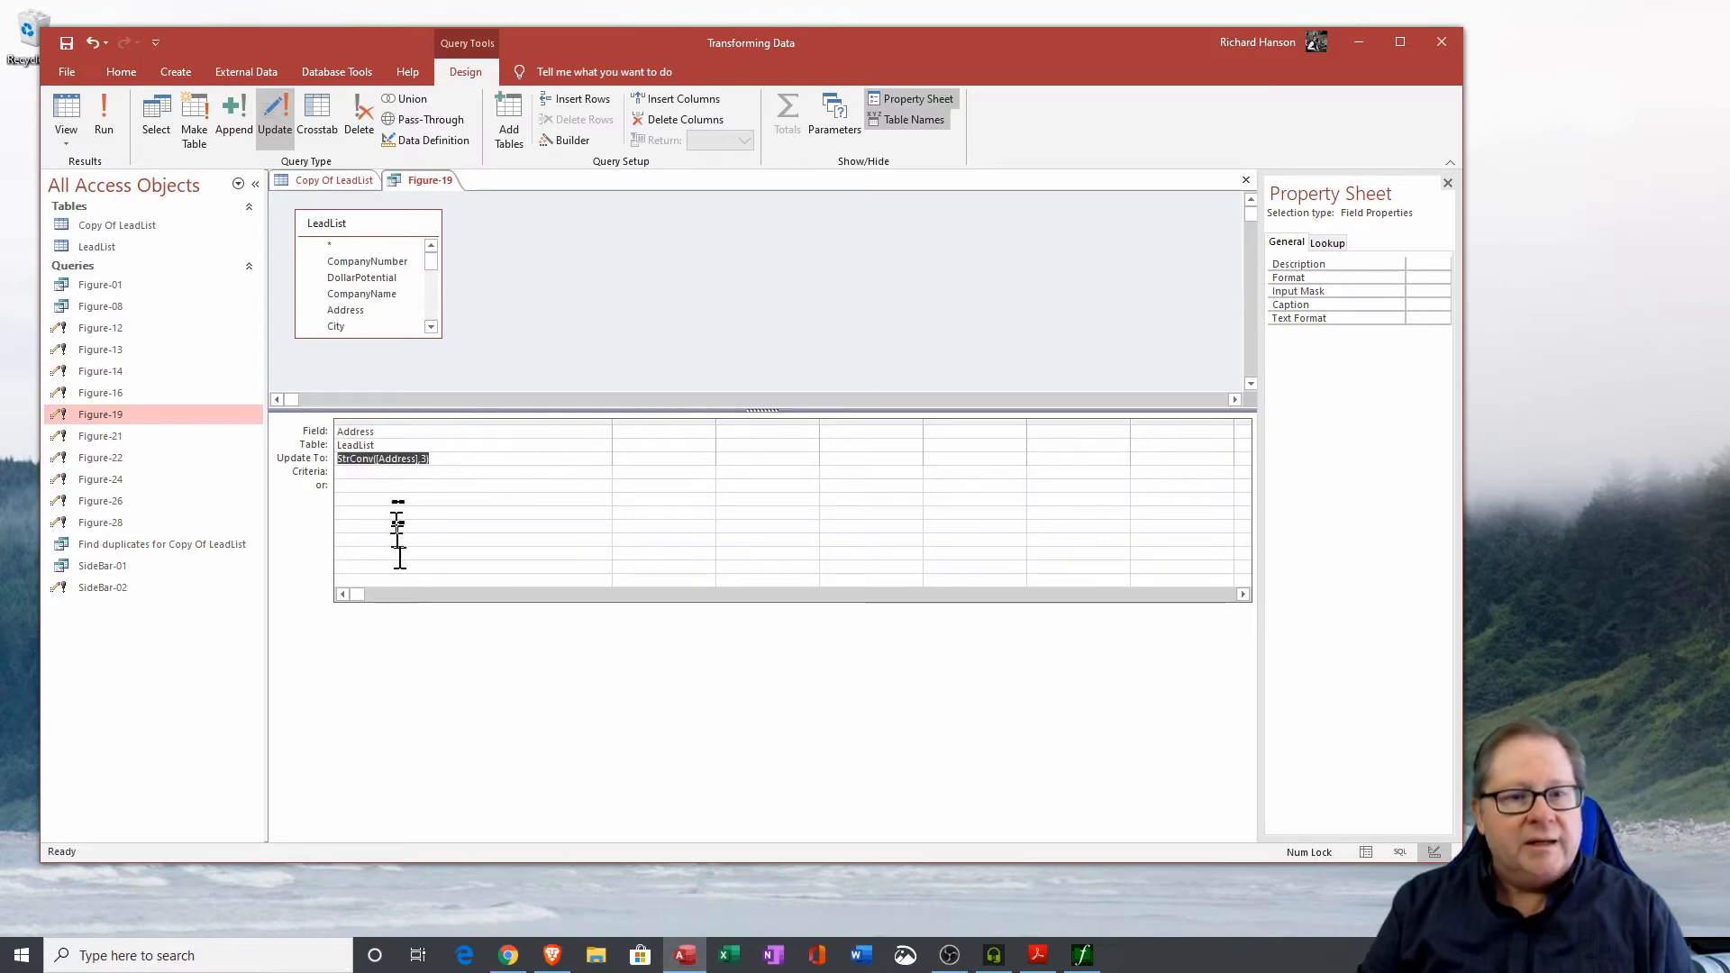
pyautogui.click(413, 496)
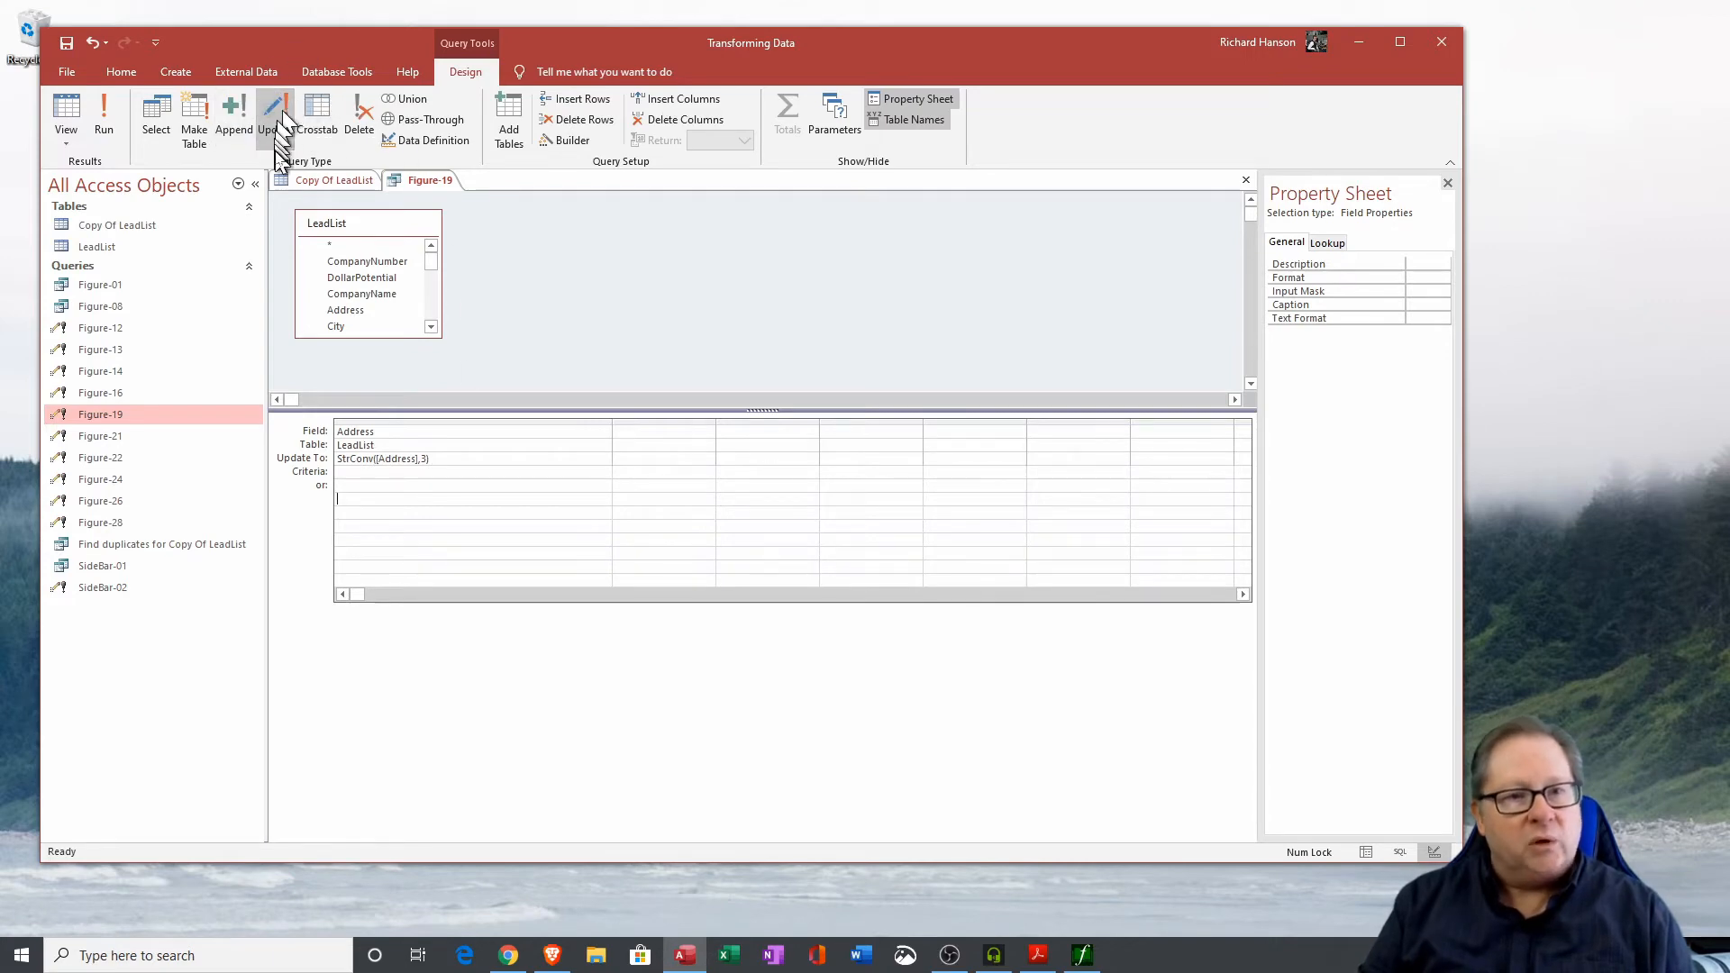
pyautogui.click(340, 430)
pyautogui.click(336, 459)
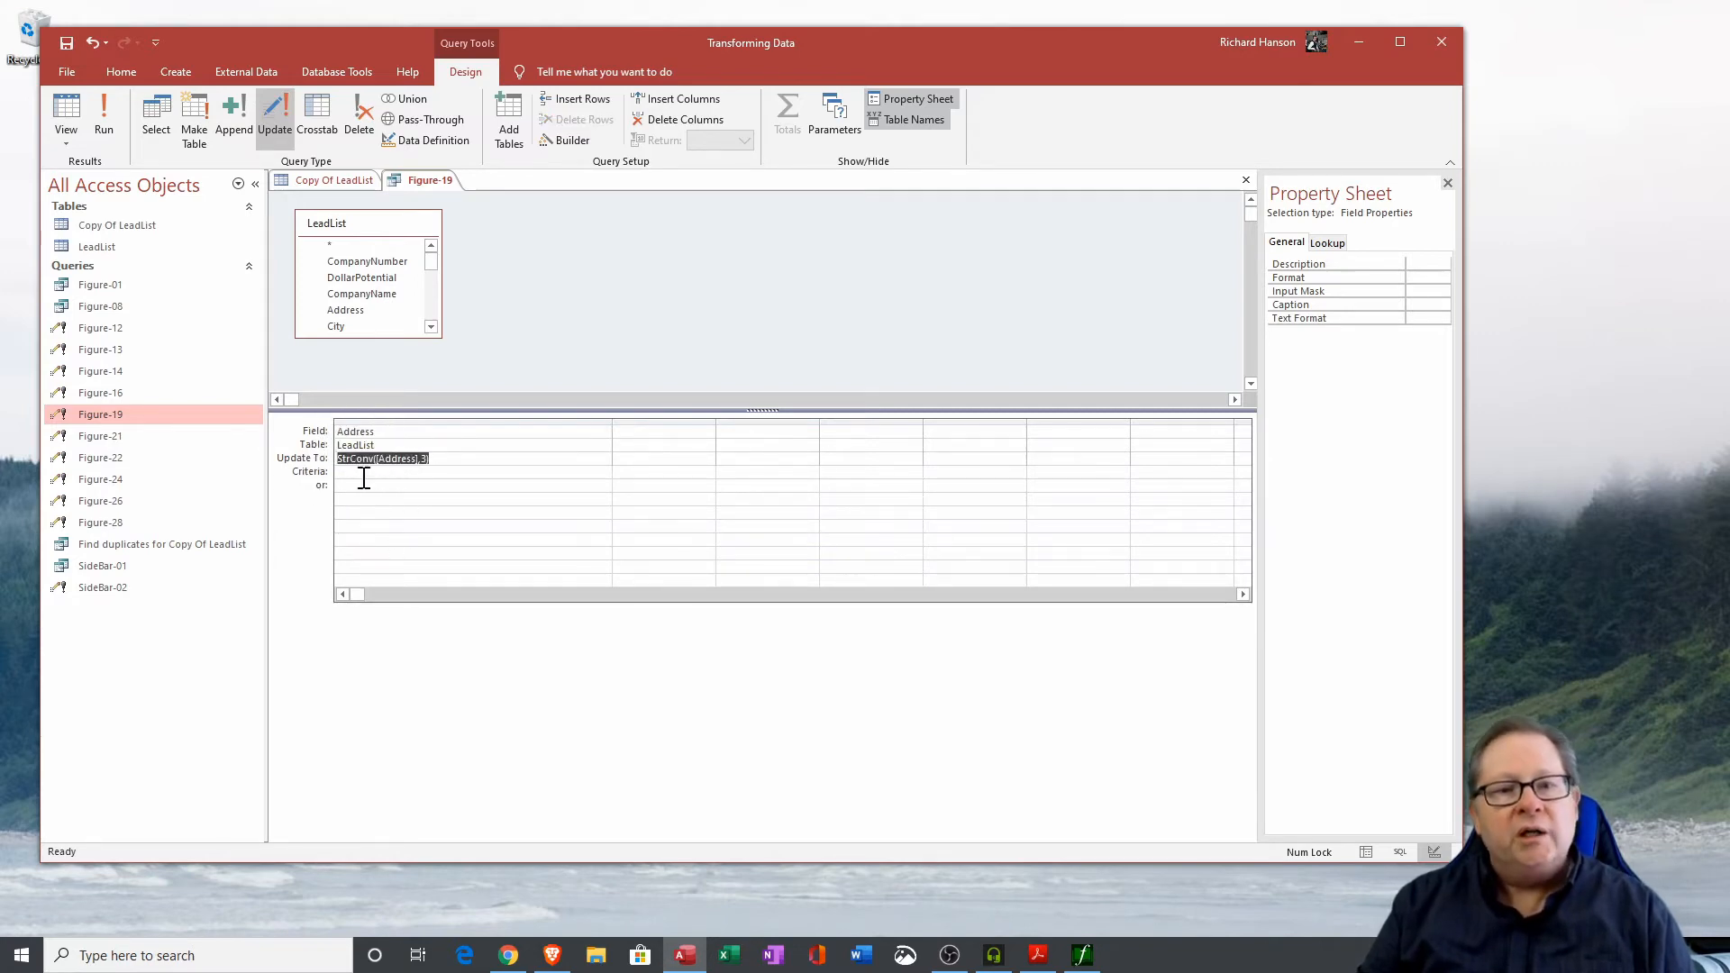
pyautogui.click(406, 459)
pyautogui.moveTo(407, 459); pyautogui.dragTo(386, 459)
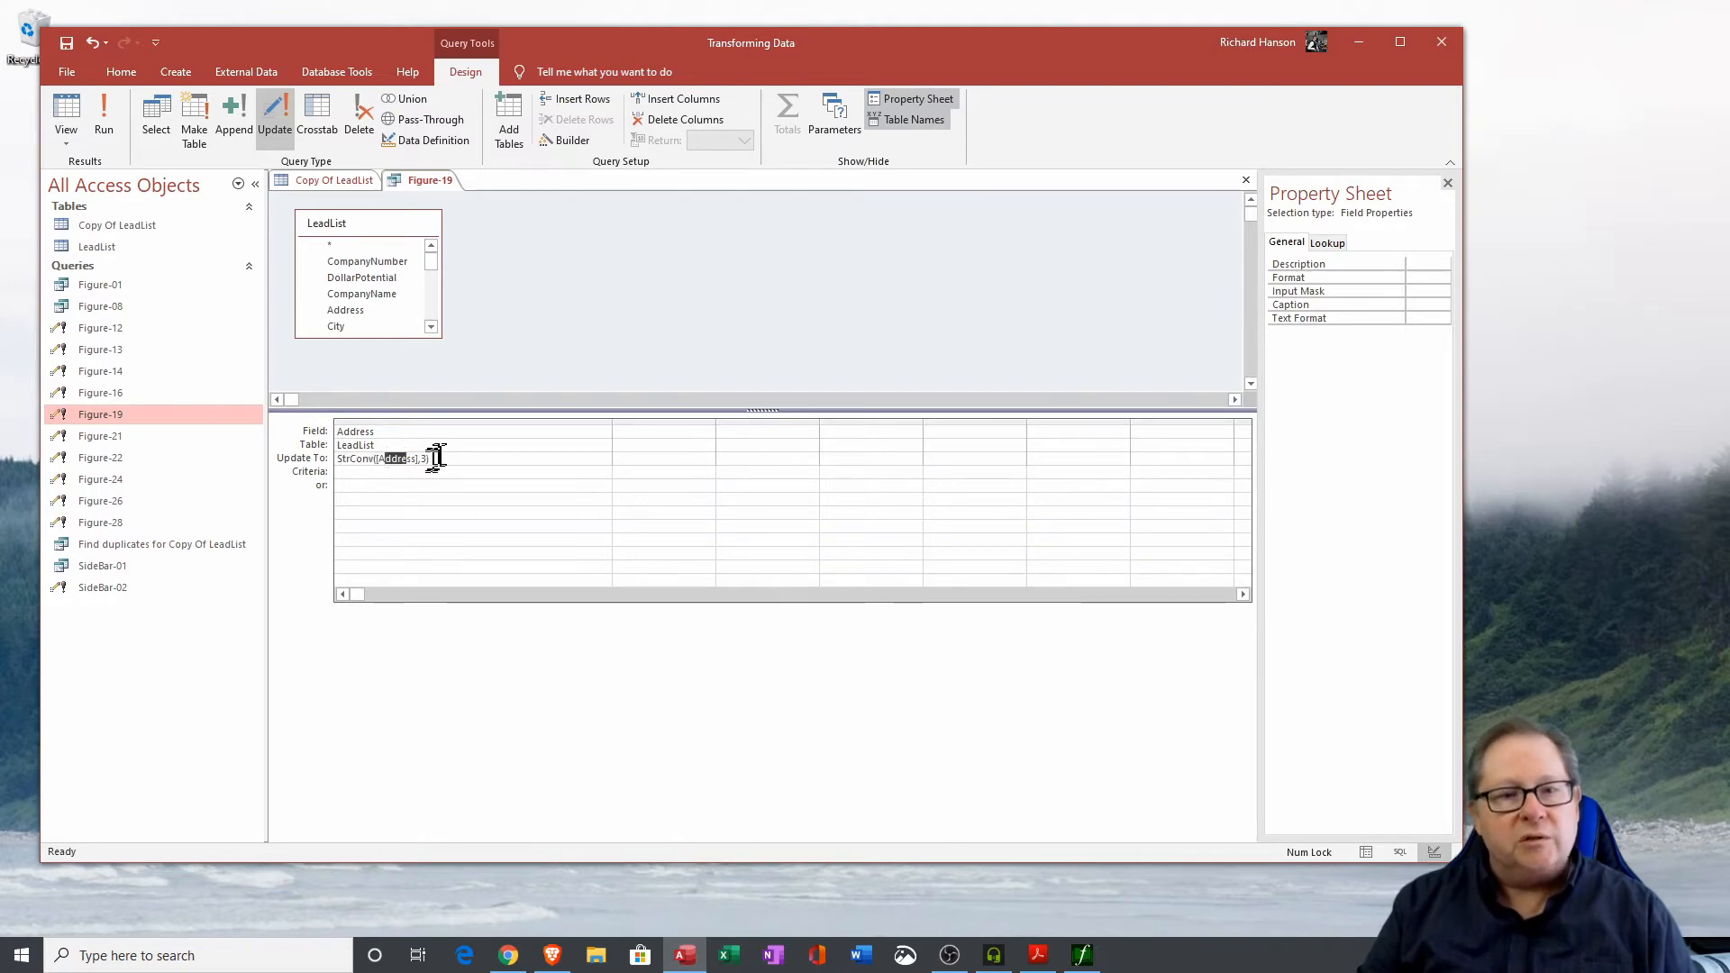
pyautogui.doubleClick(422, 459)
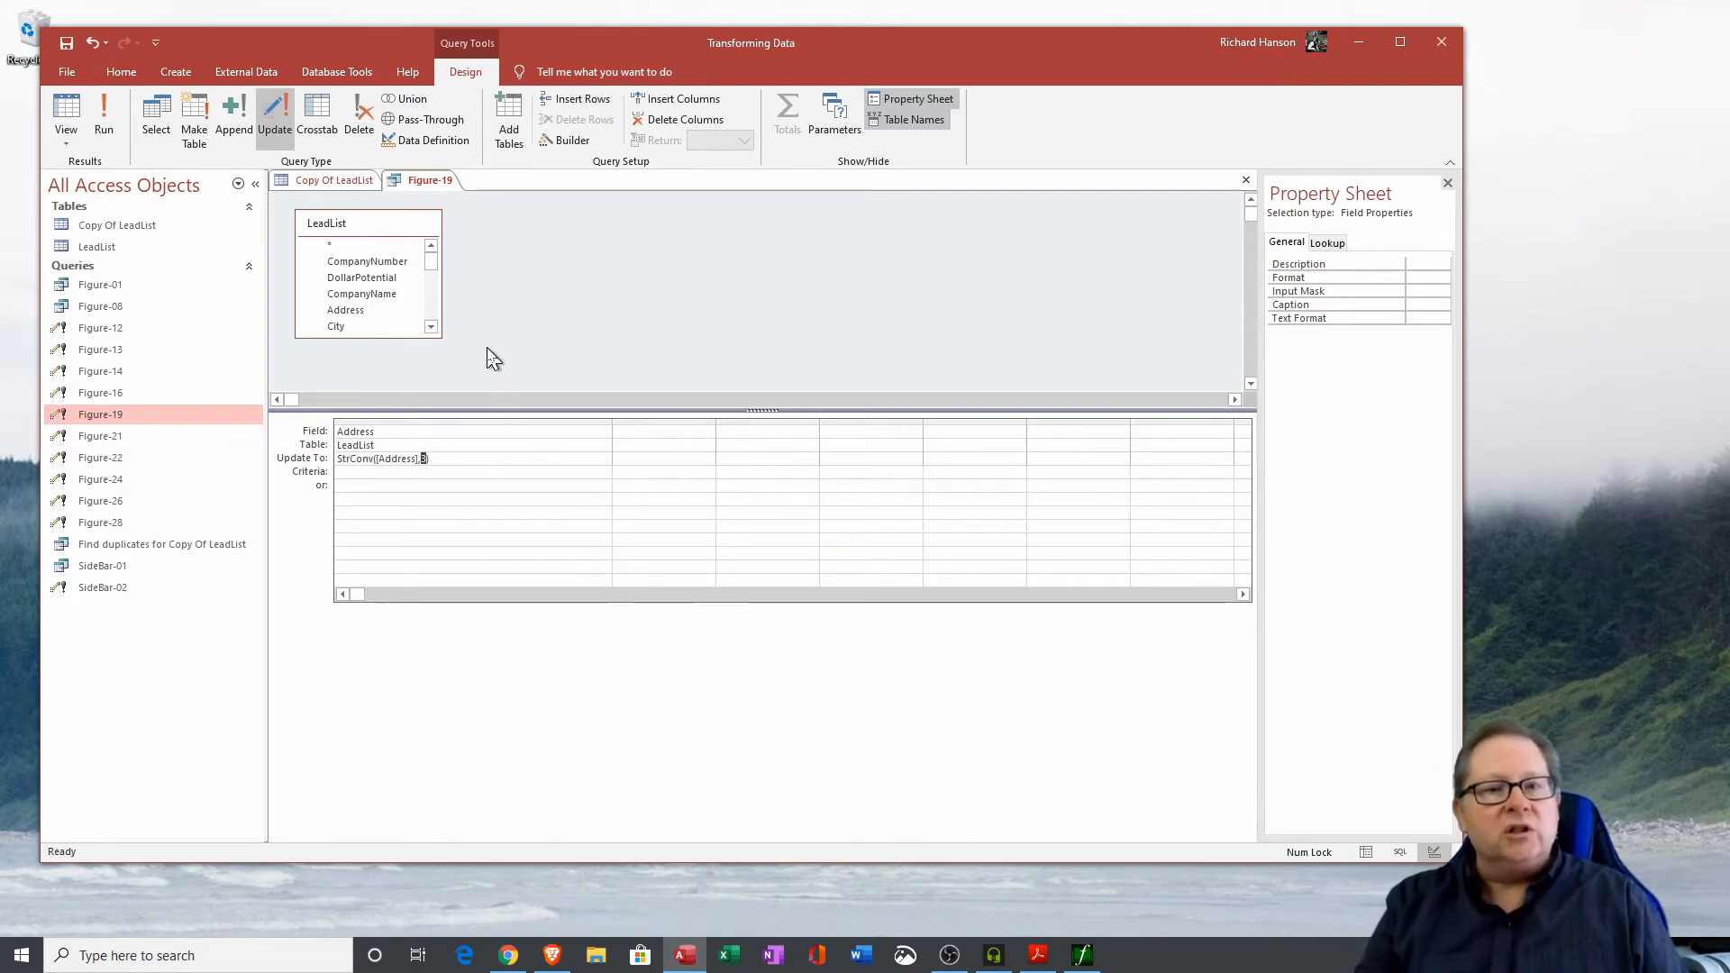
# Run the Figure-19 update query to convert Address to proper case, confirming the update, and open the LeadList table to check addresses.
pyautogui.click(347, 180)
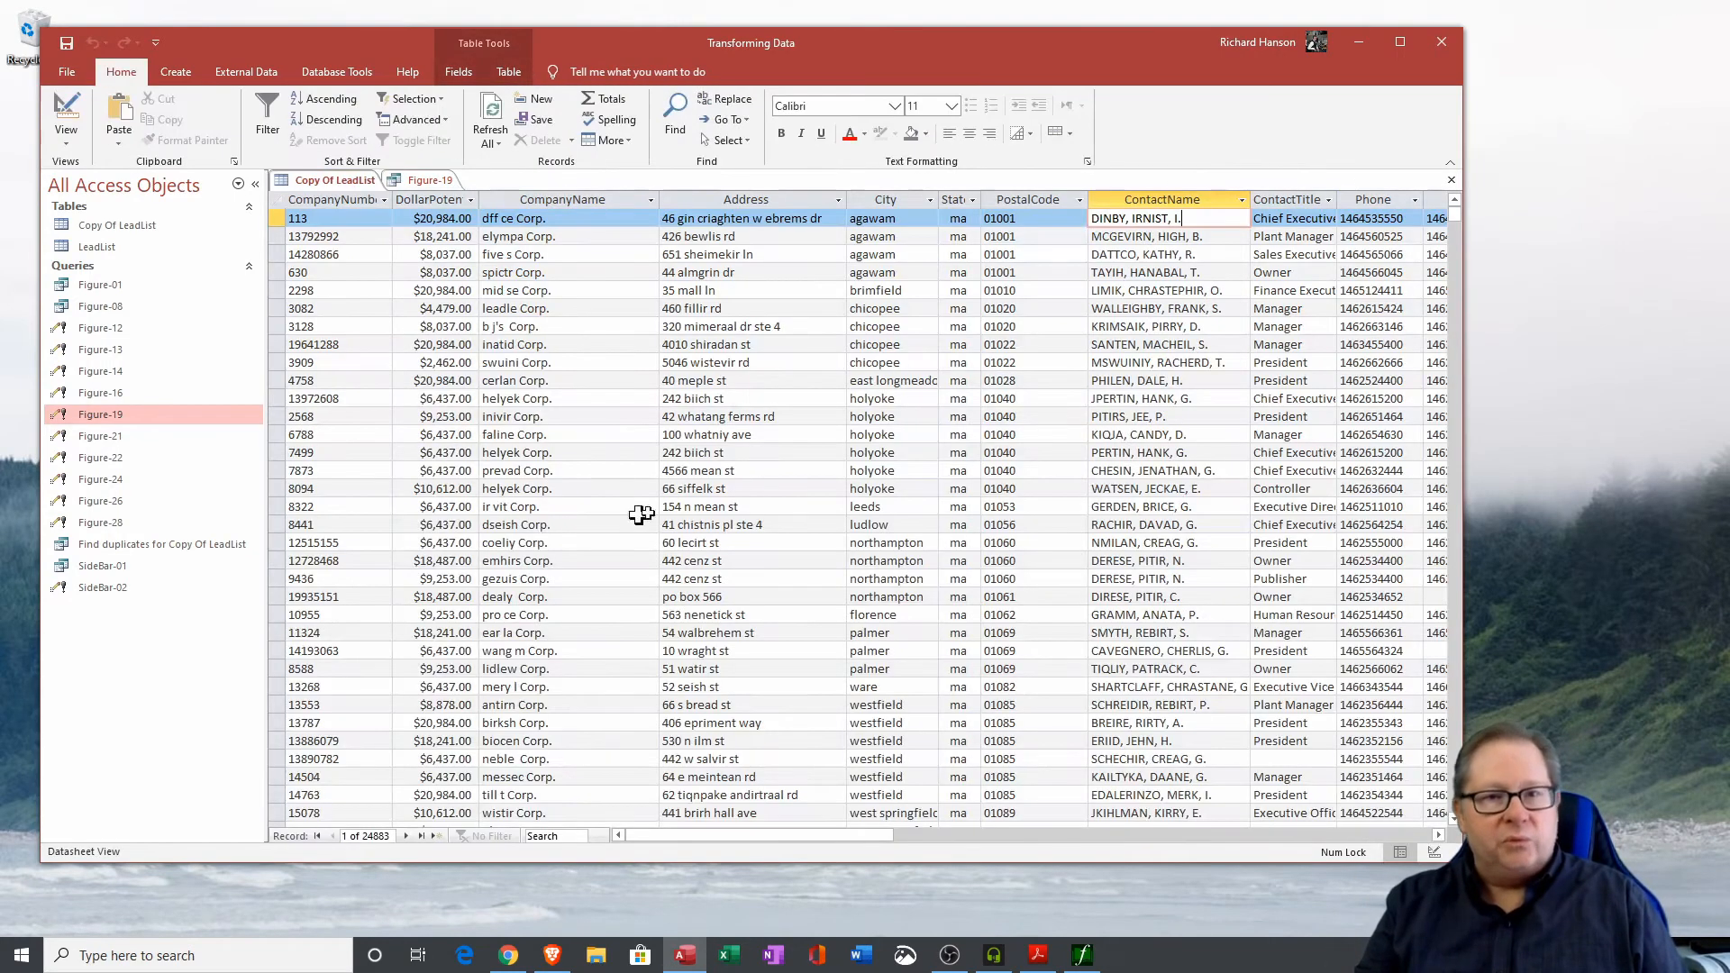
pyautogui.click(765, 199)
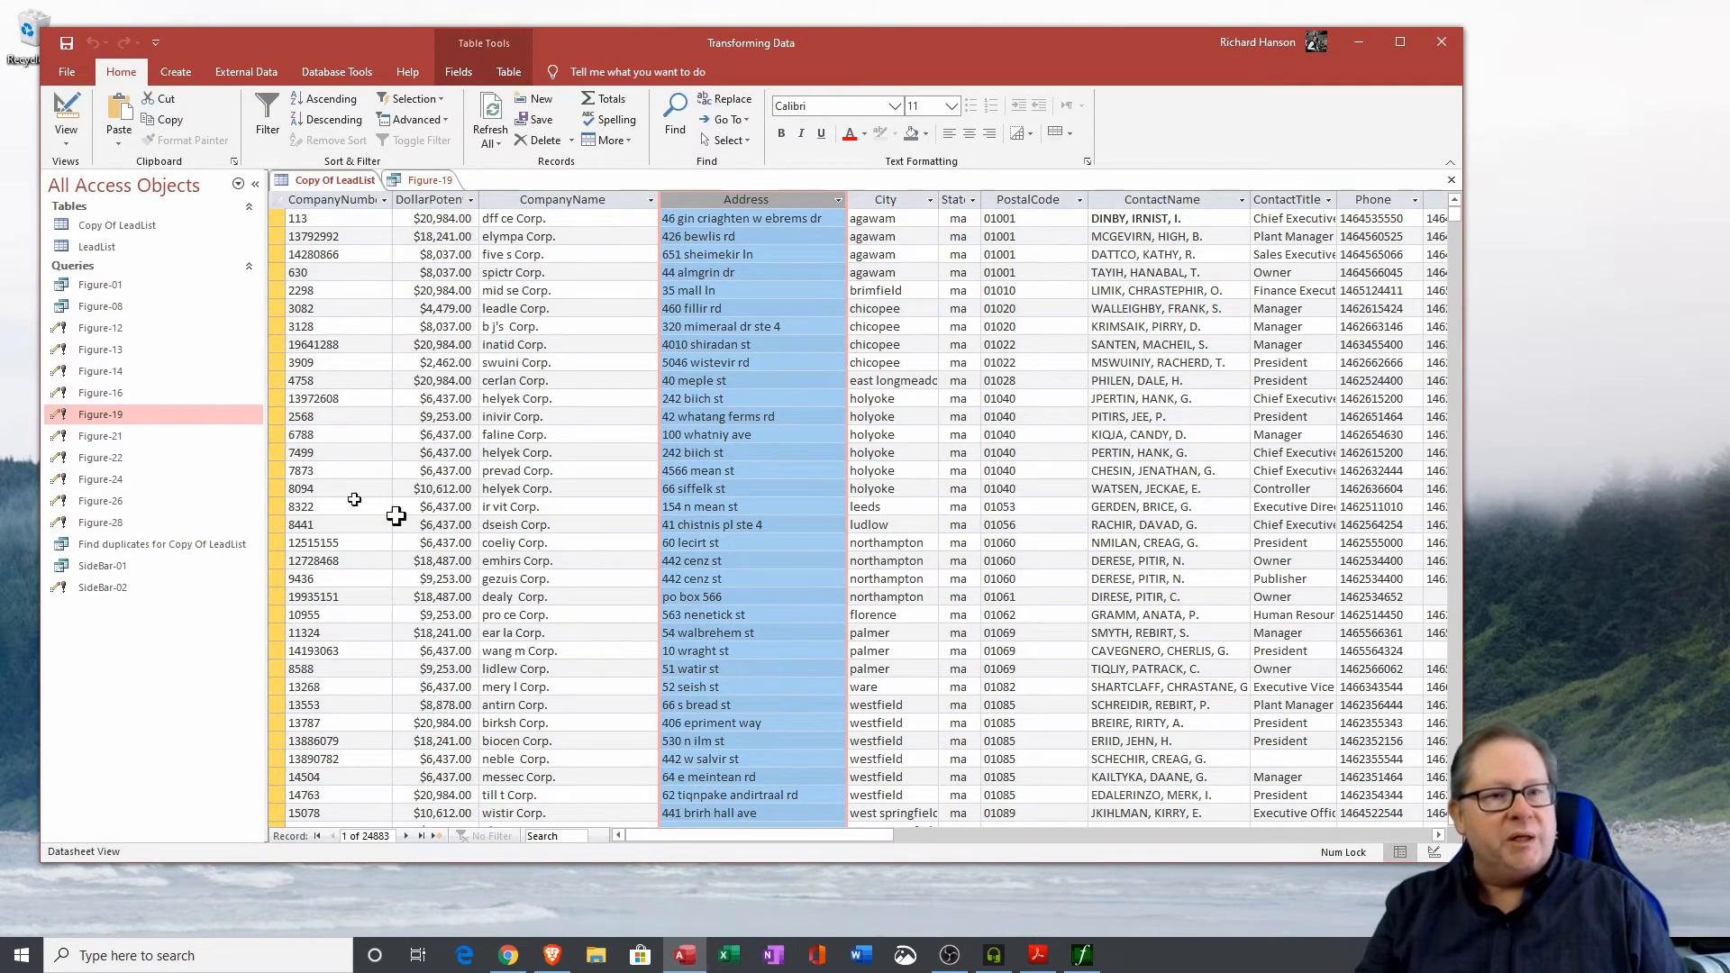
pyautogui.click(425, 180)
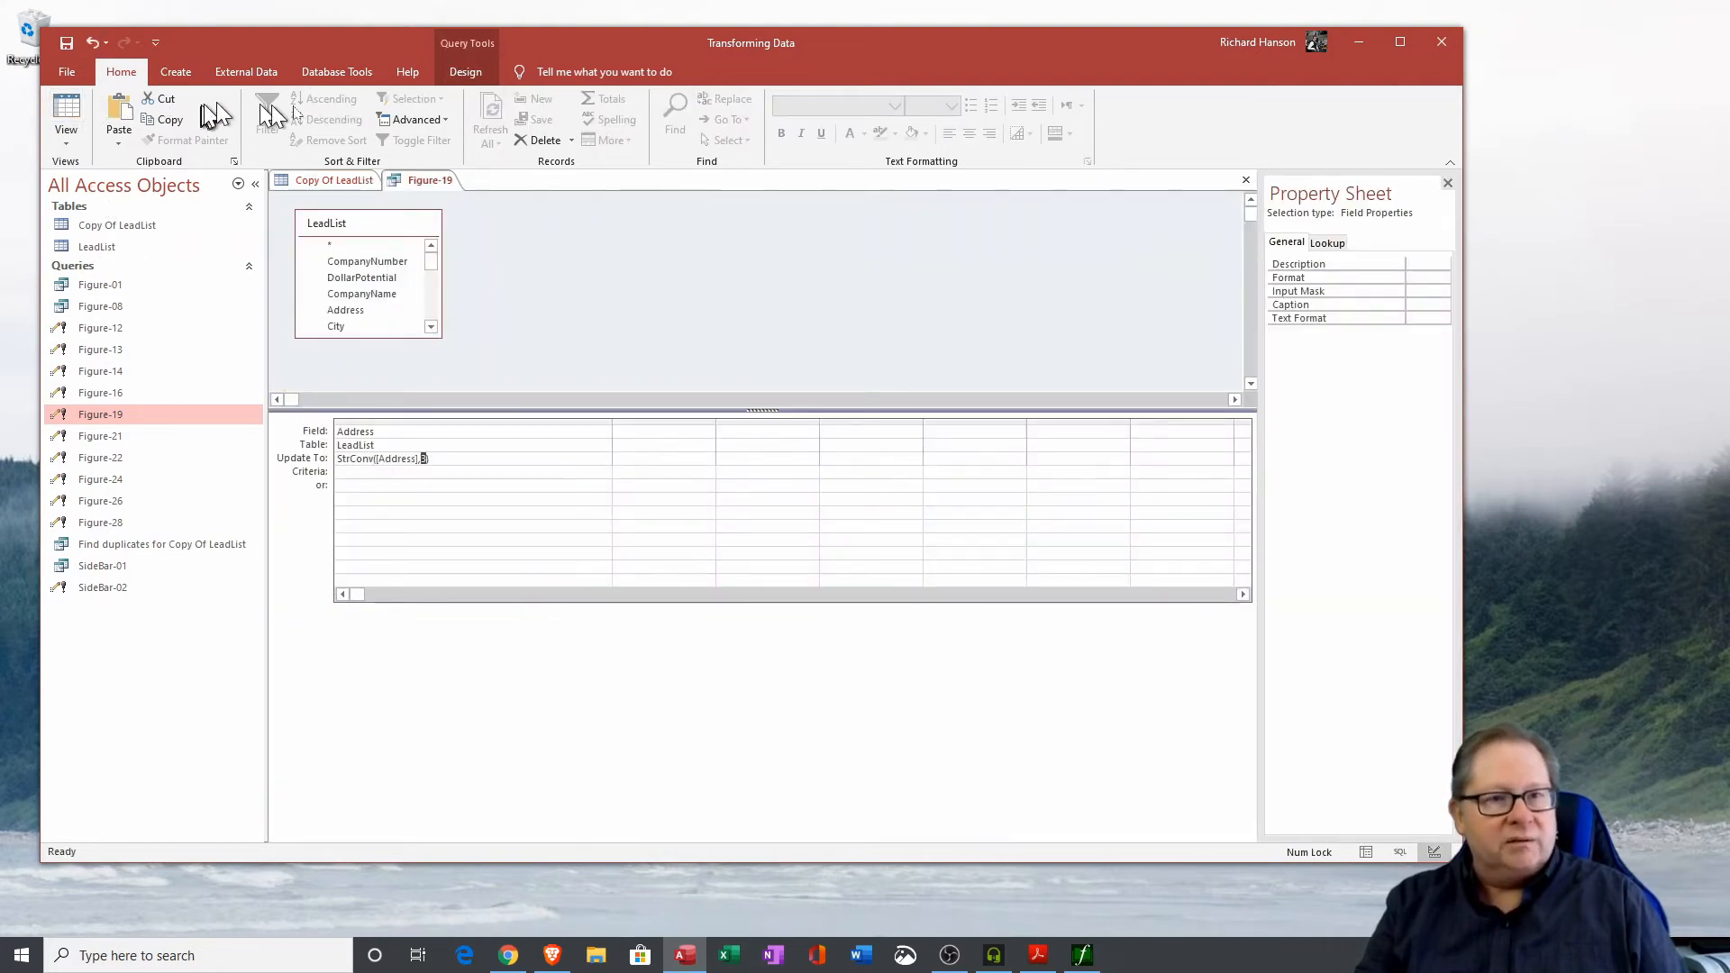
pyautogui.click(465, 72)
pyautogui.click(103, 127)
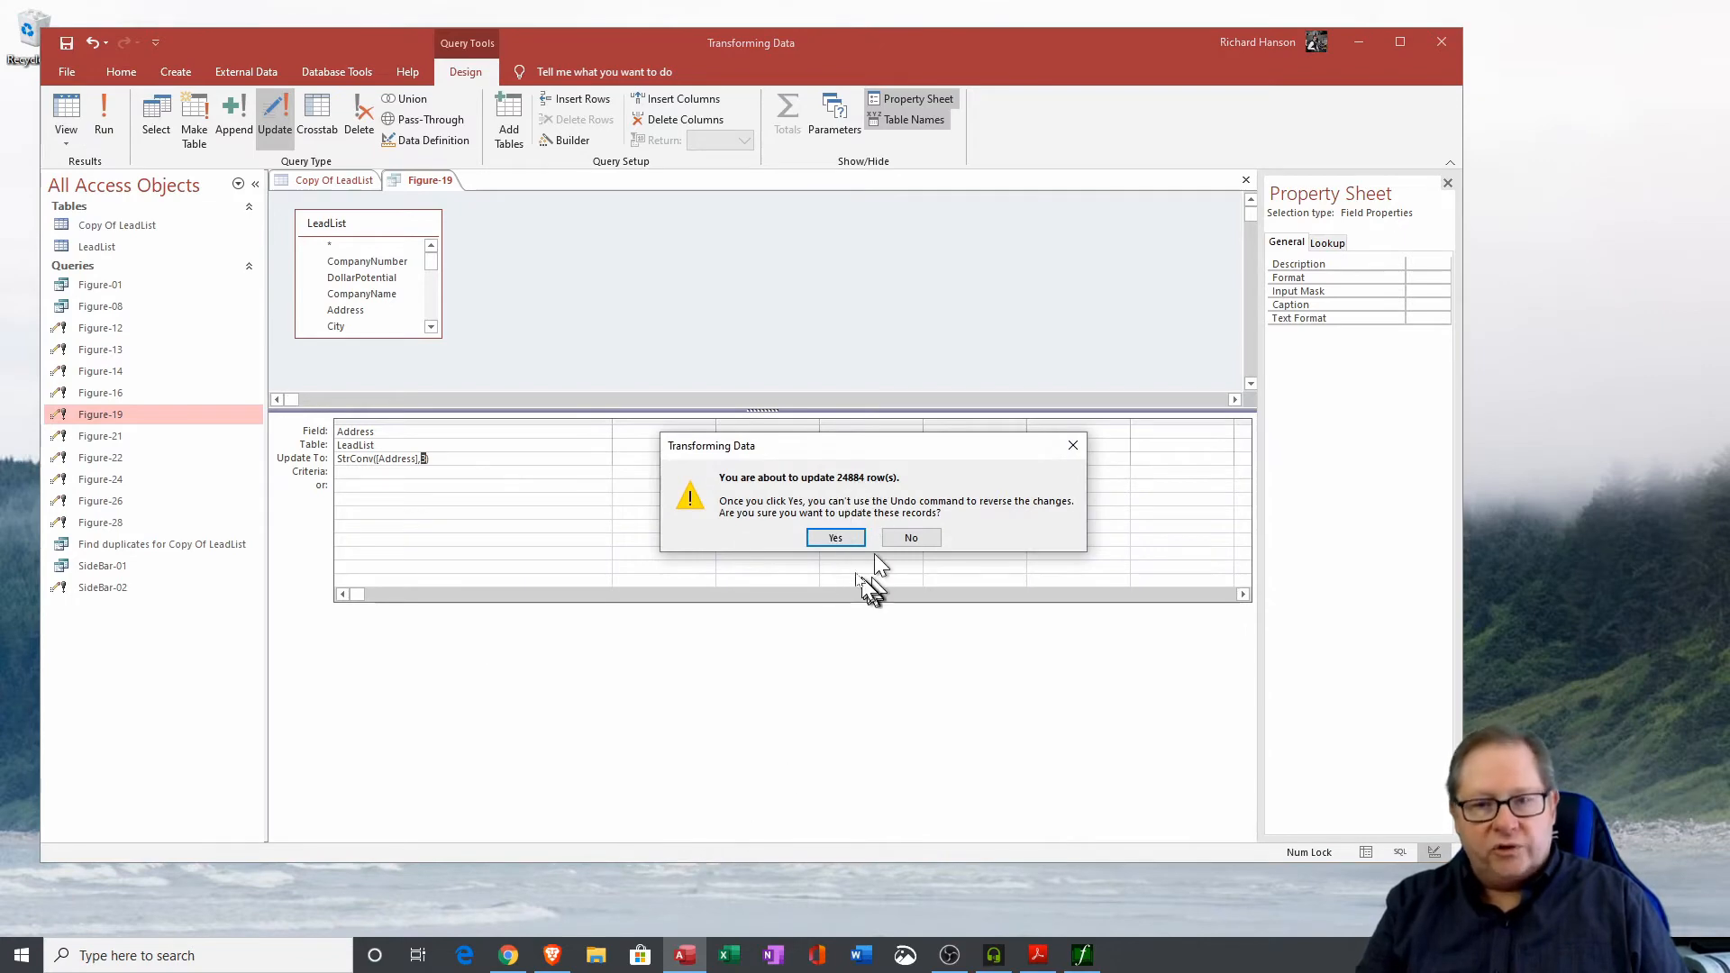
pyautogui.click(838, 538)
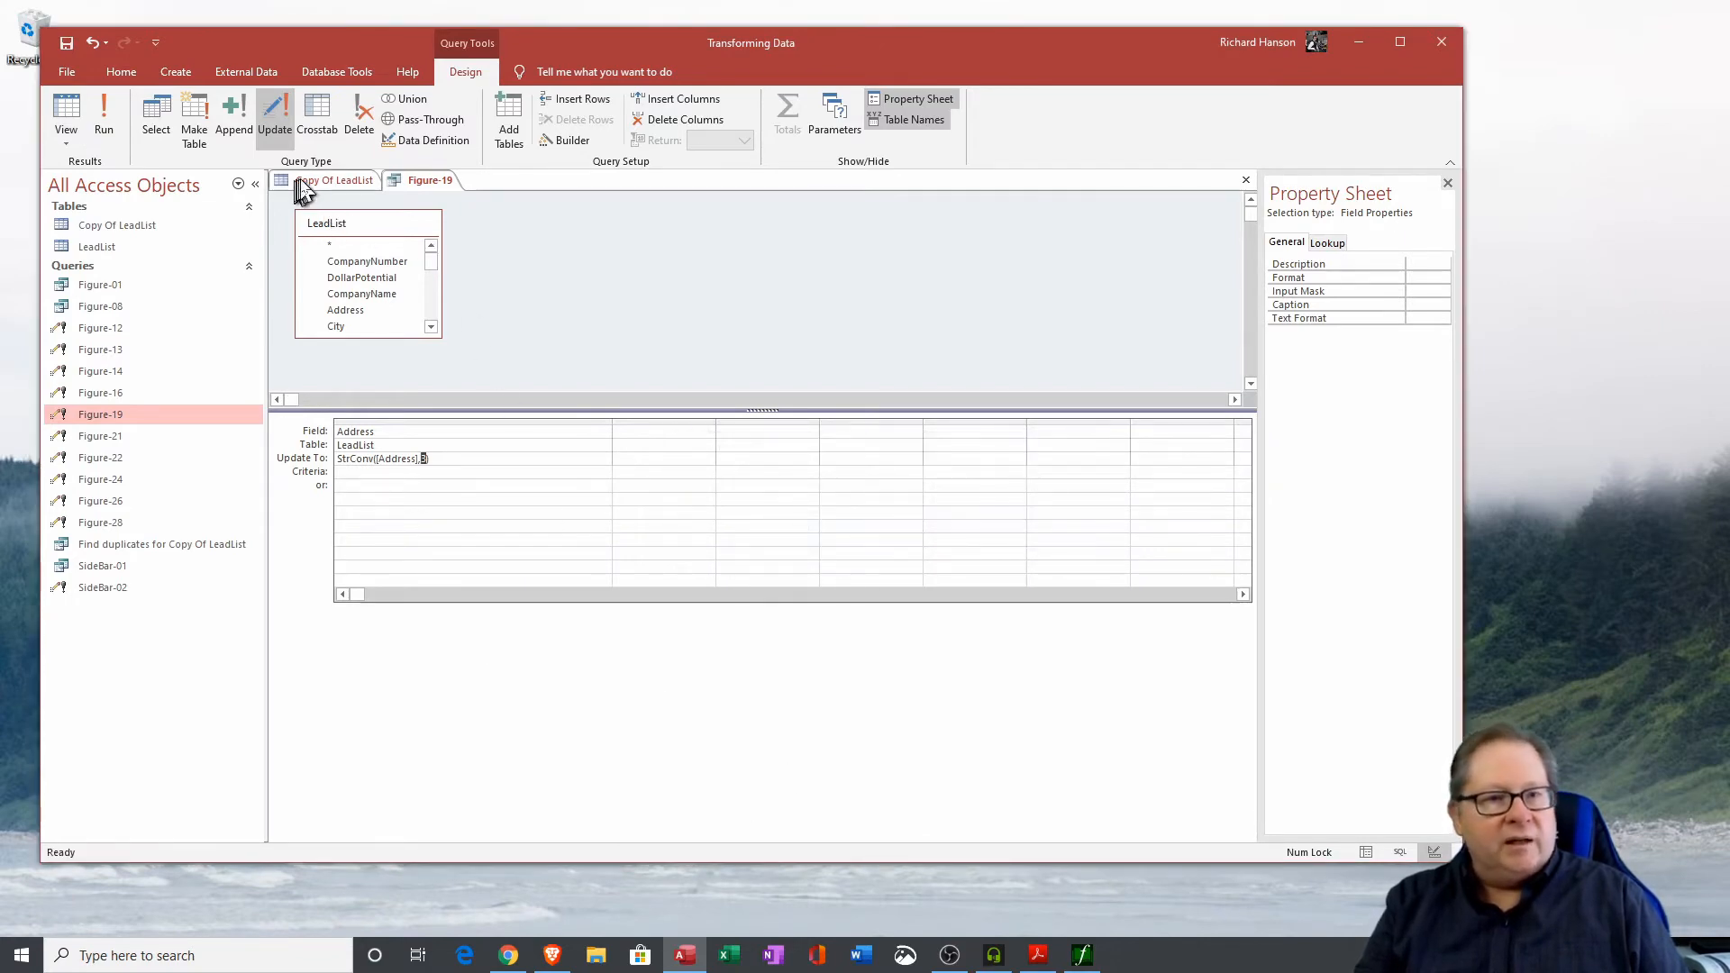
pyautogui.click(137, 253)
pyautogui.doubleClick(137, 248)
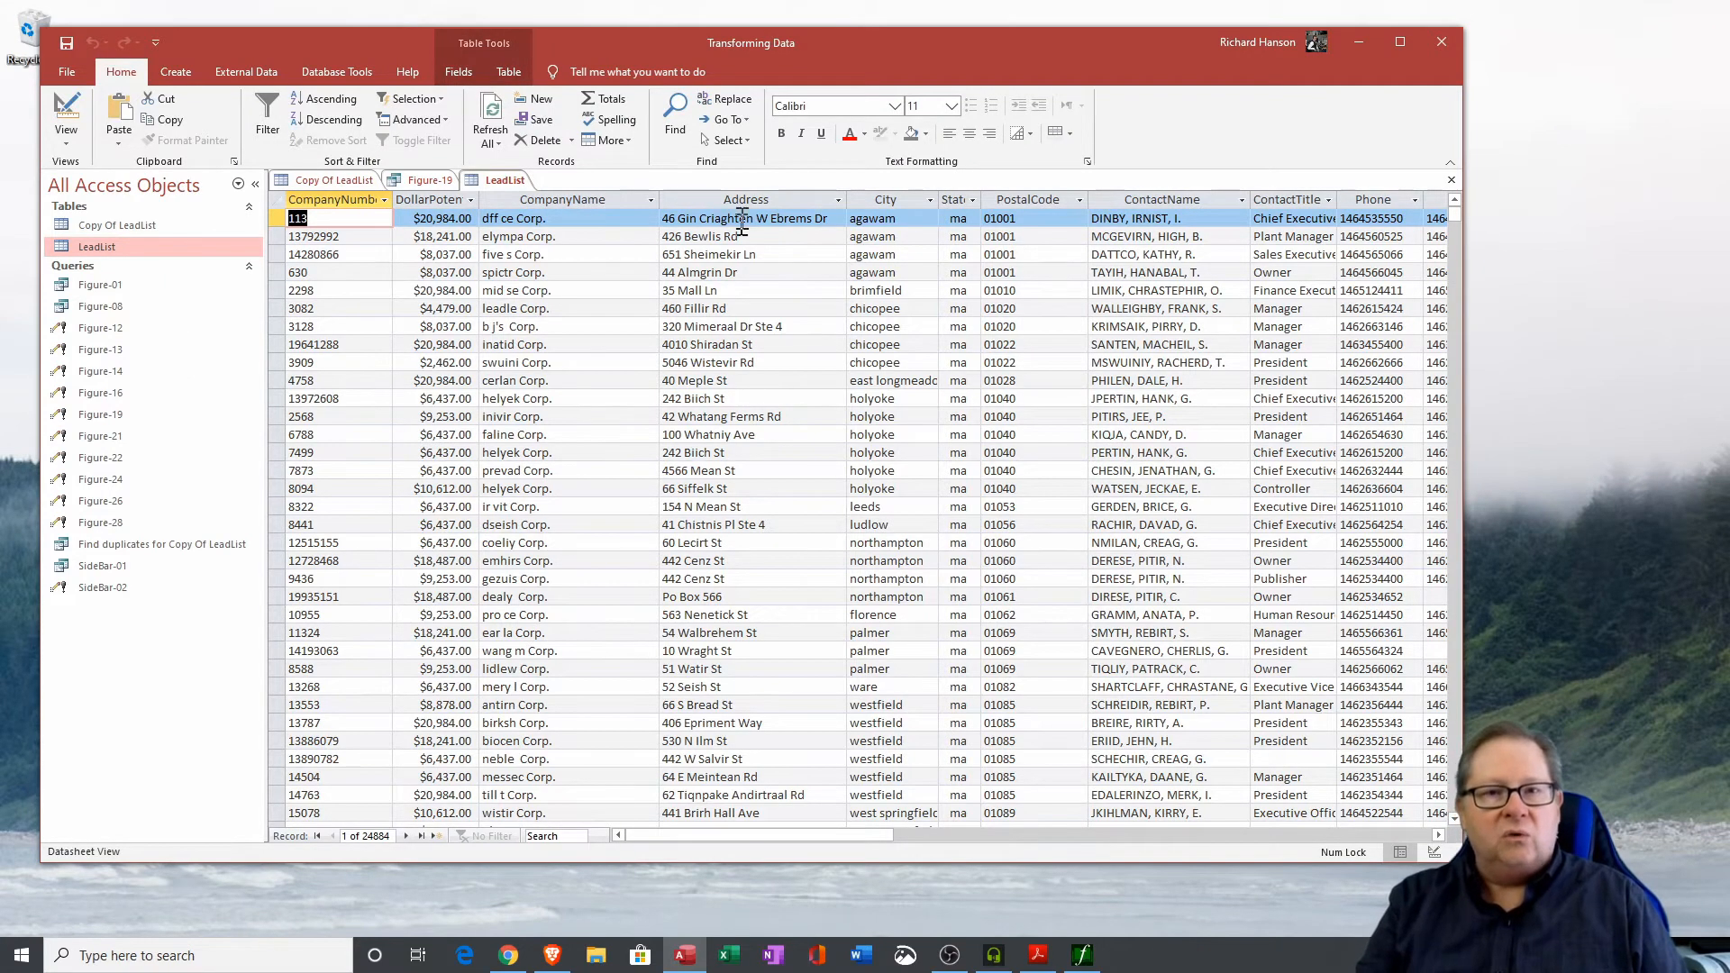
# Compare the Address column in LeadList with Copy Of LeadList, then close the Figure-19 query and the LeadList table.
pyautogui.click(766, 200)
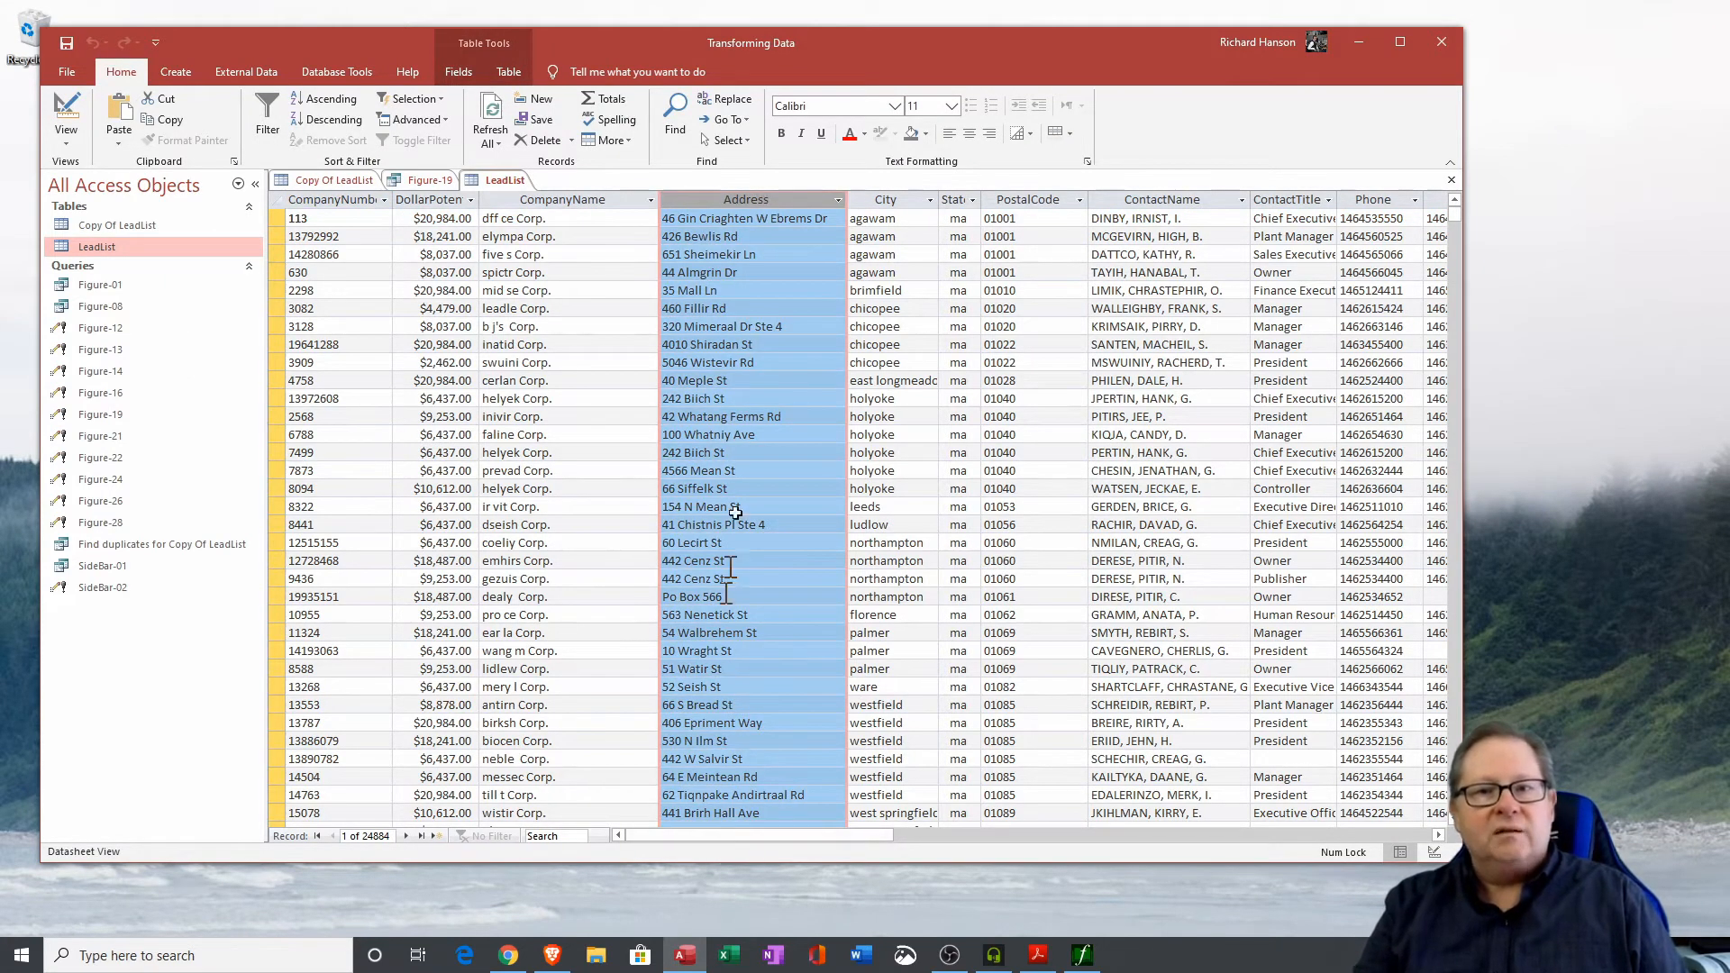
pyautogui.click(348, 186)
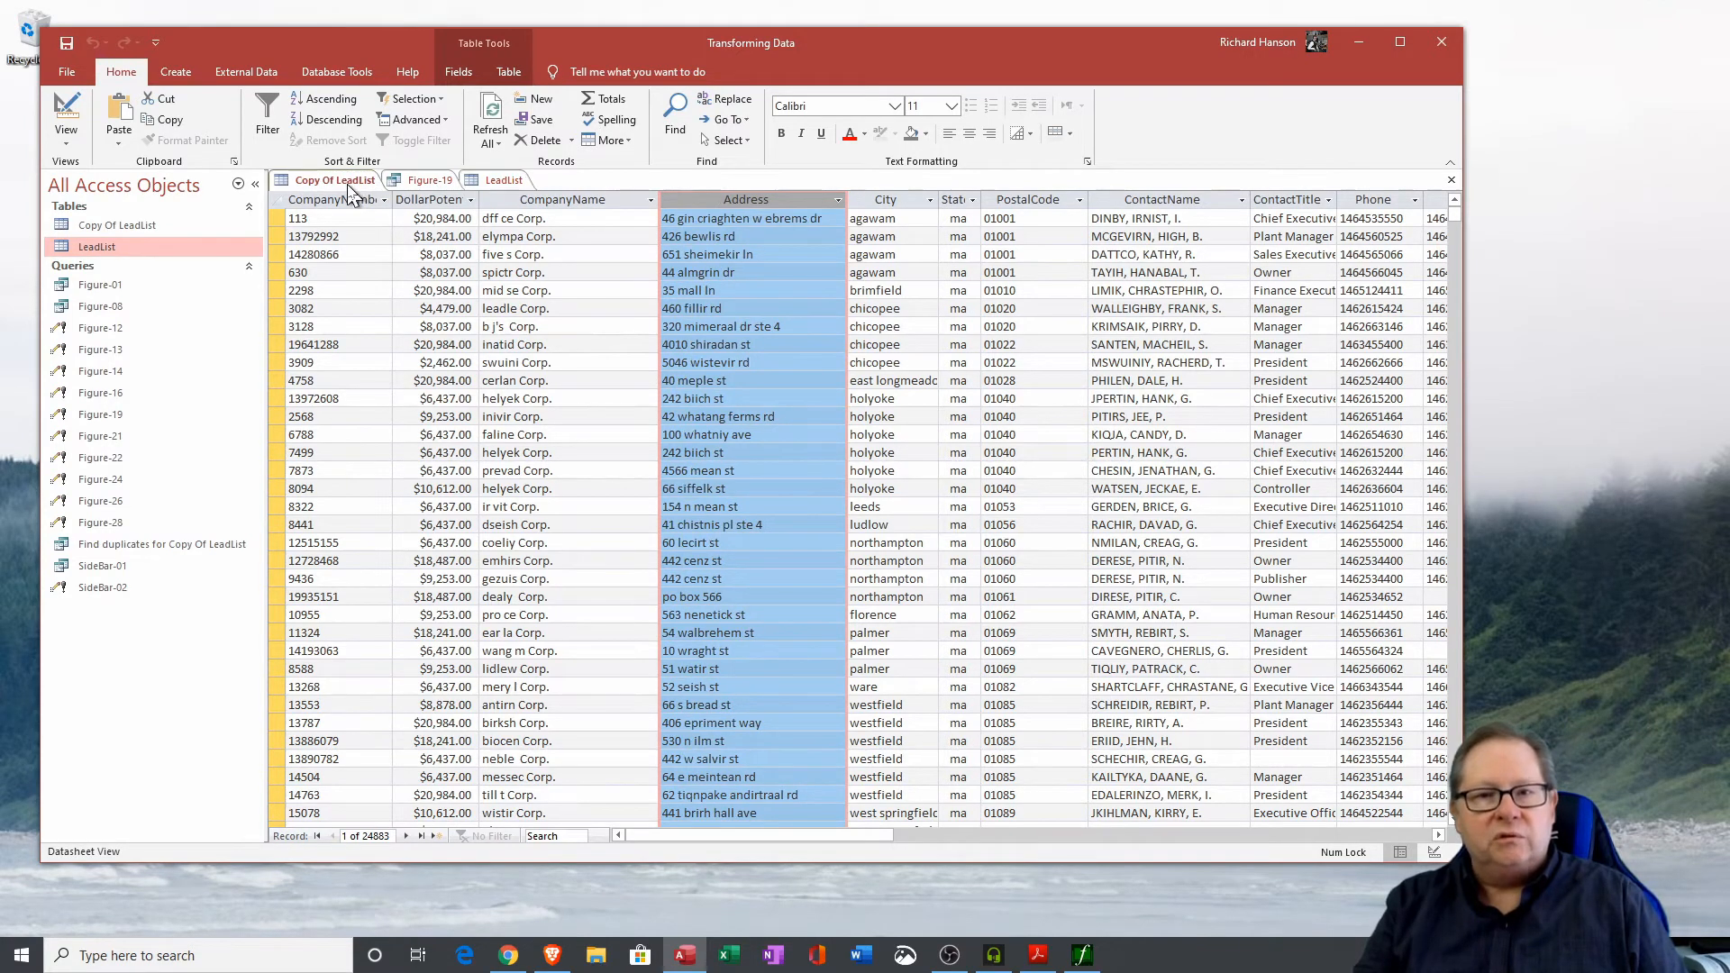
pyautogui.click(503, 181)
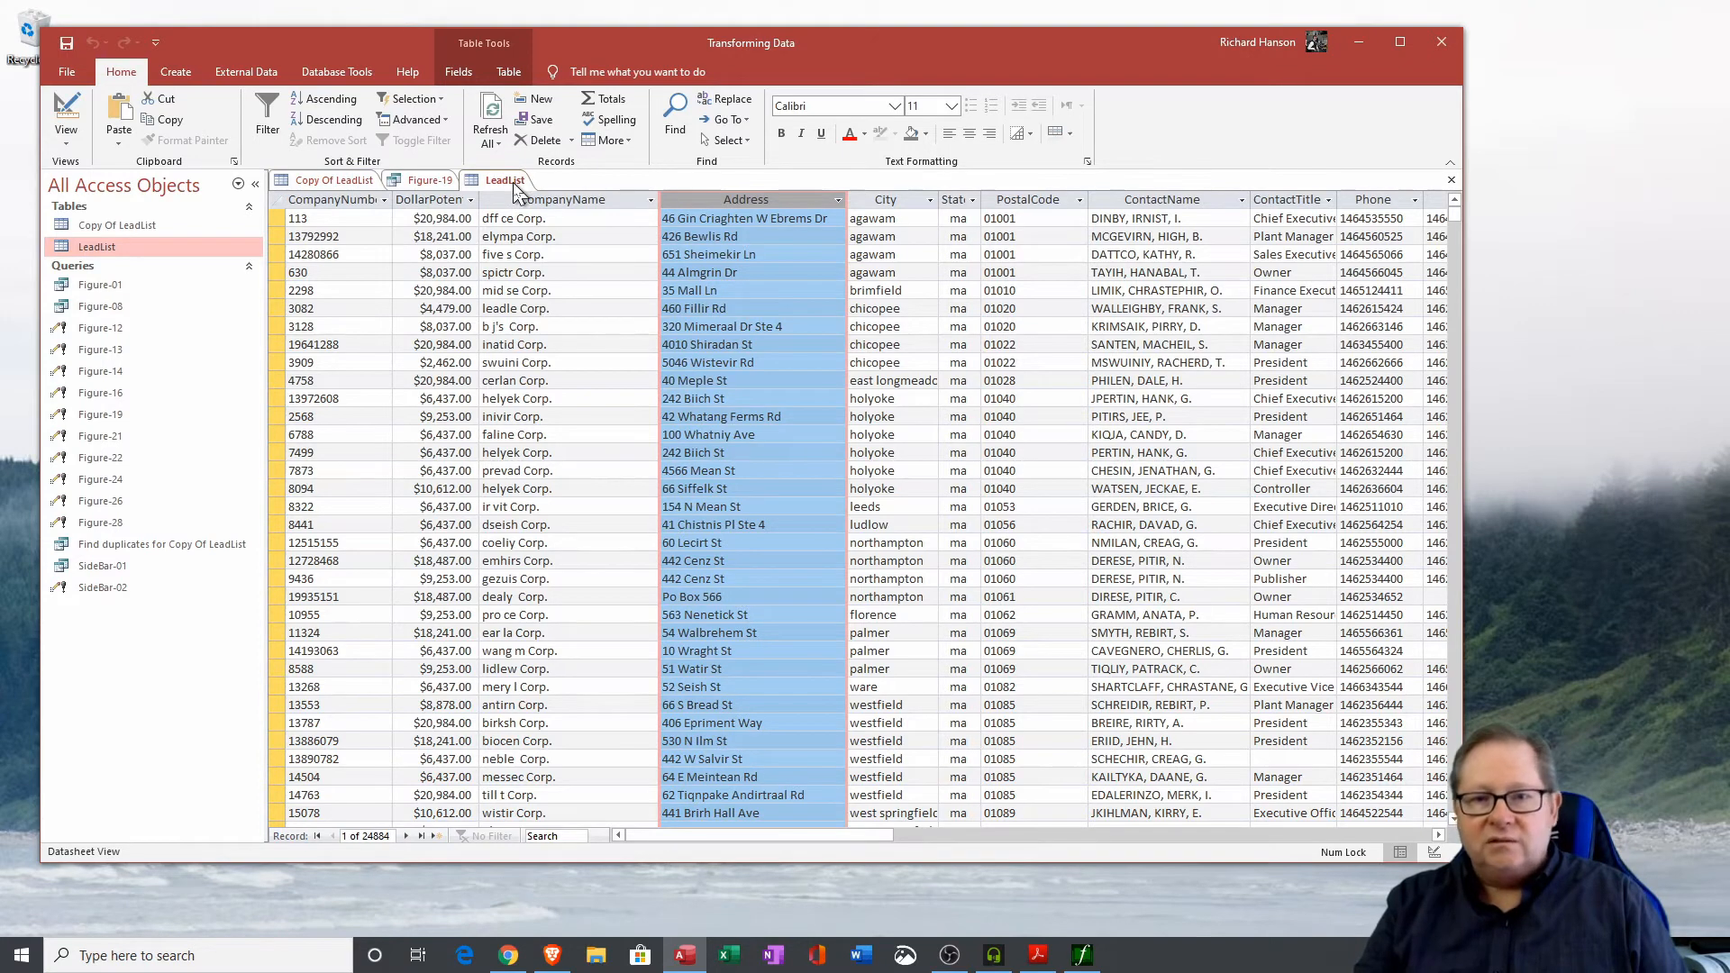
pyautogui.click(330, 186)
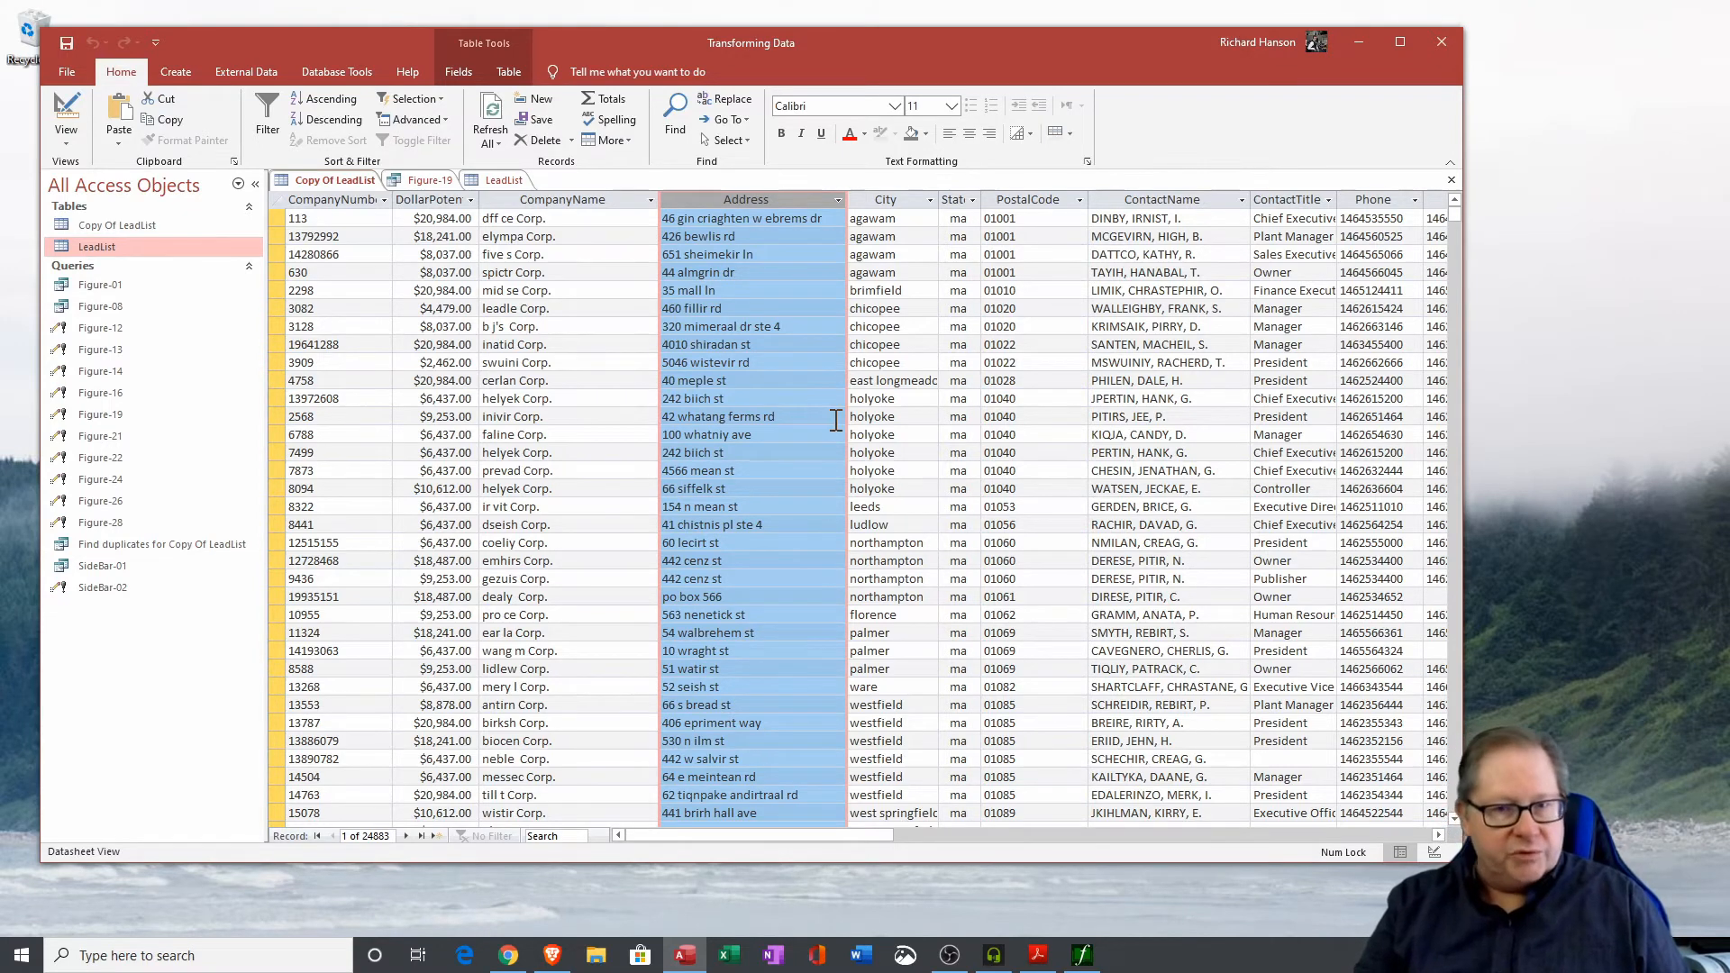
pyautogui.click(431, 182)
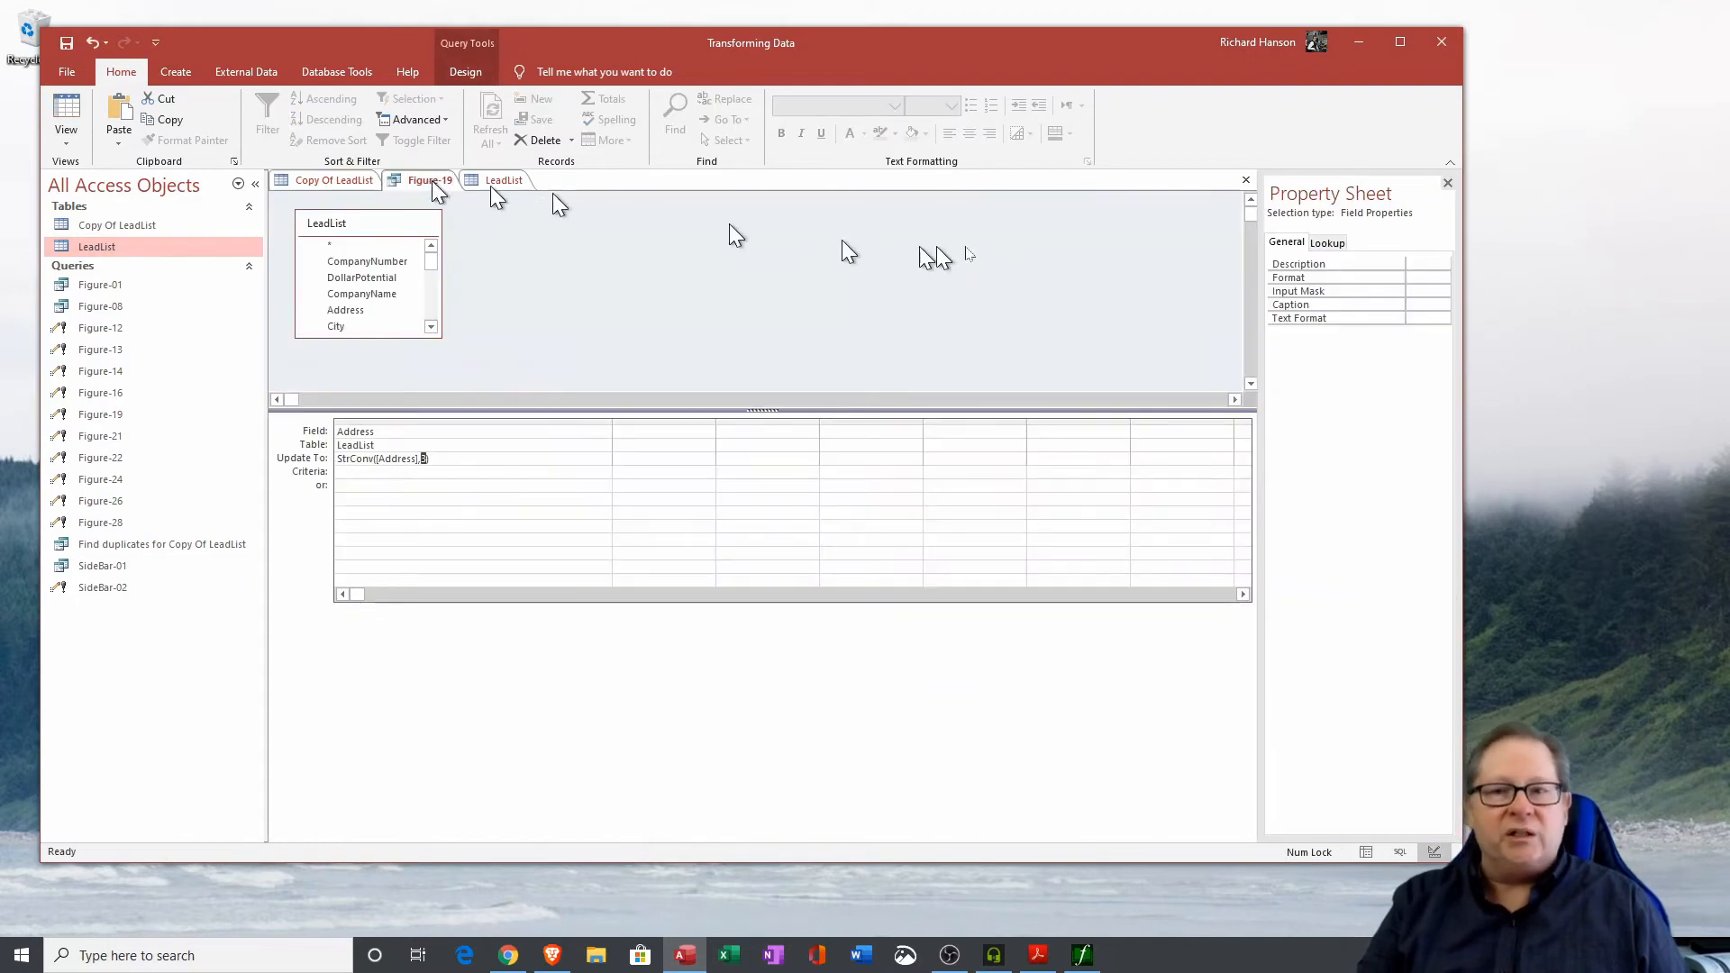
pyautogui.click(1246, 181)
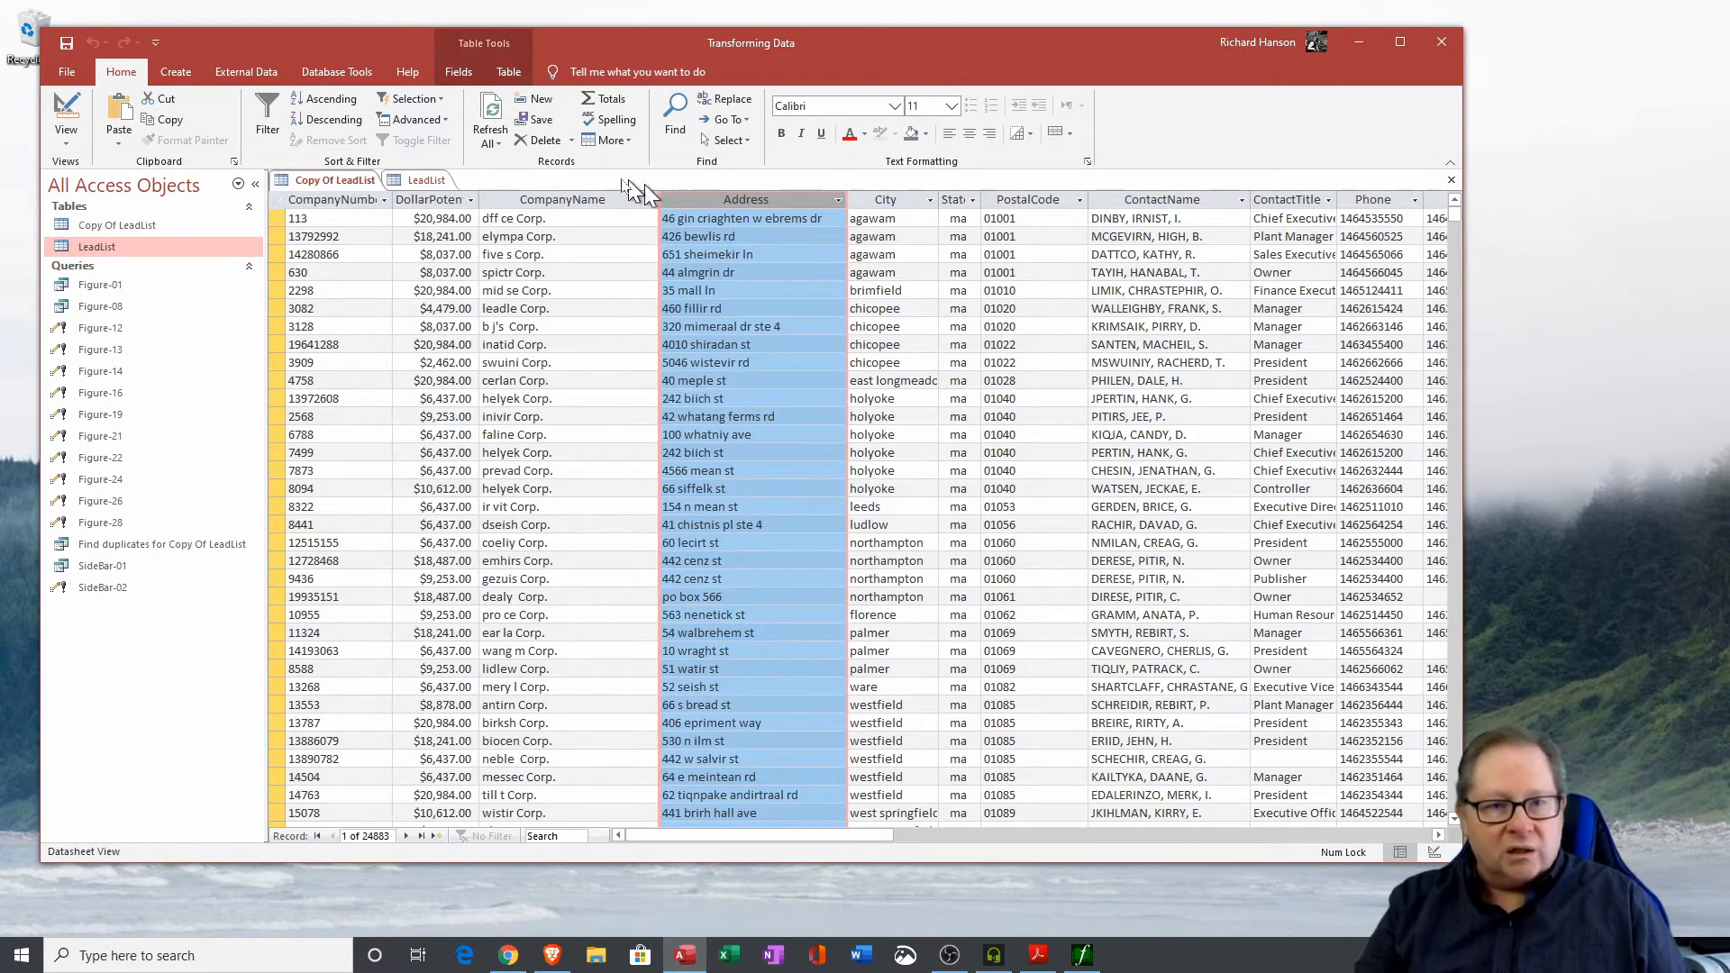
pyautogui.click(417, 185)
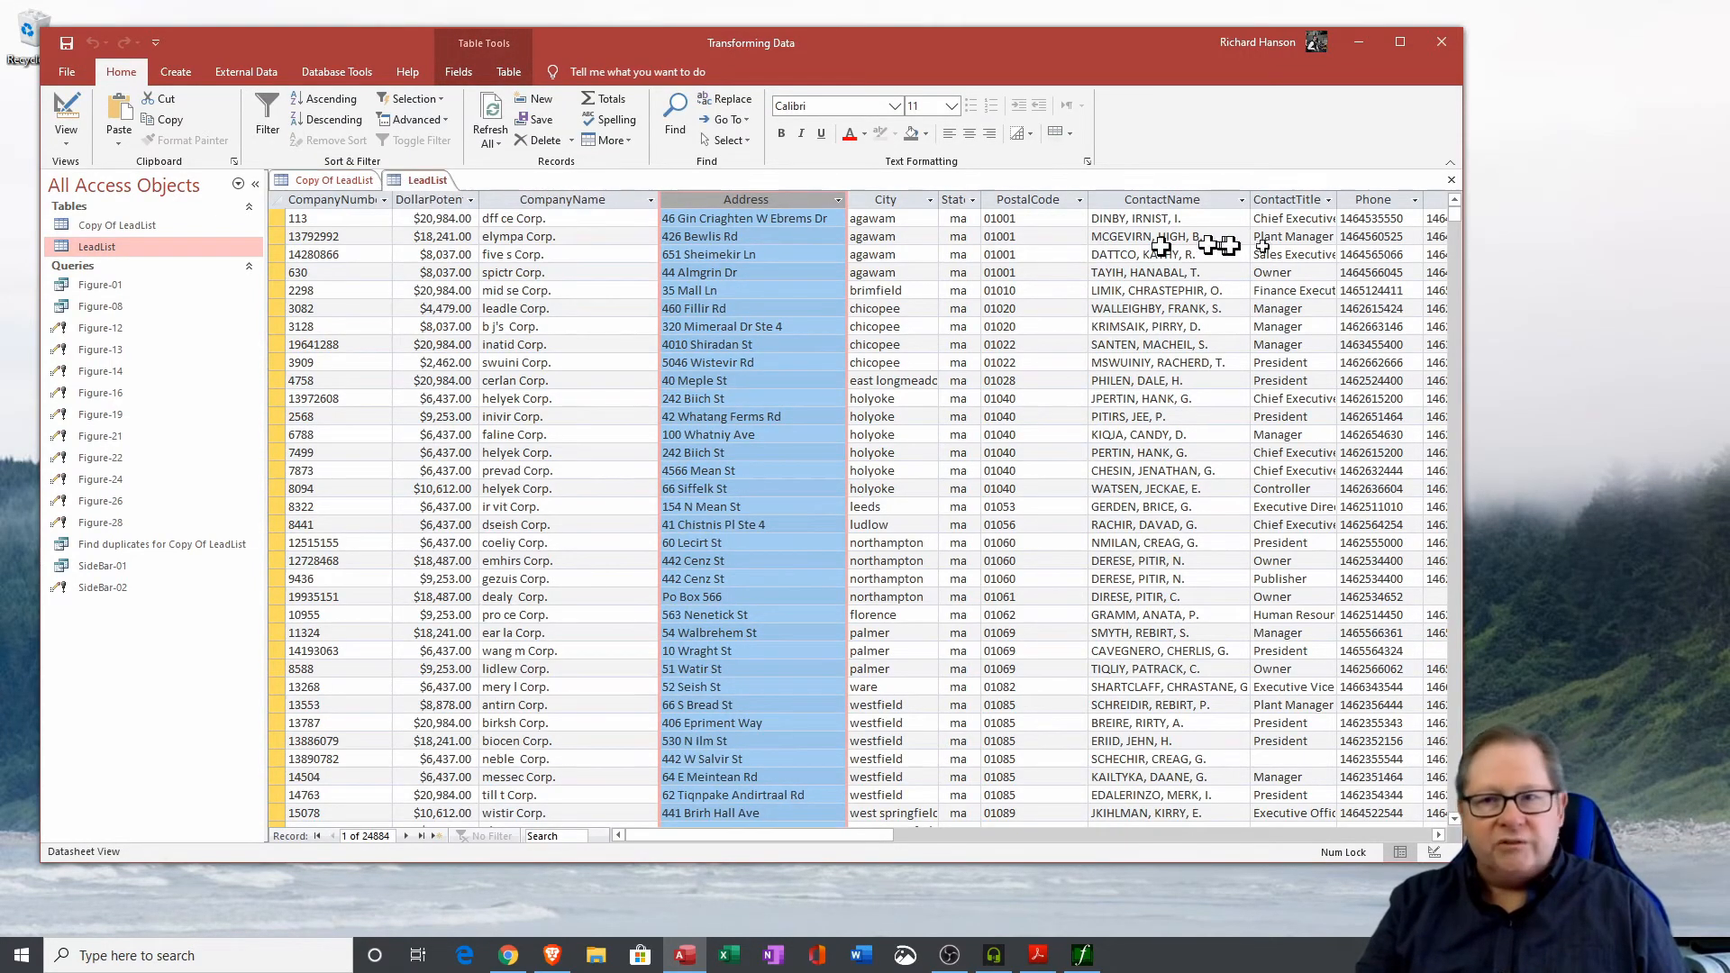
pyautogui.click(1452, 179)
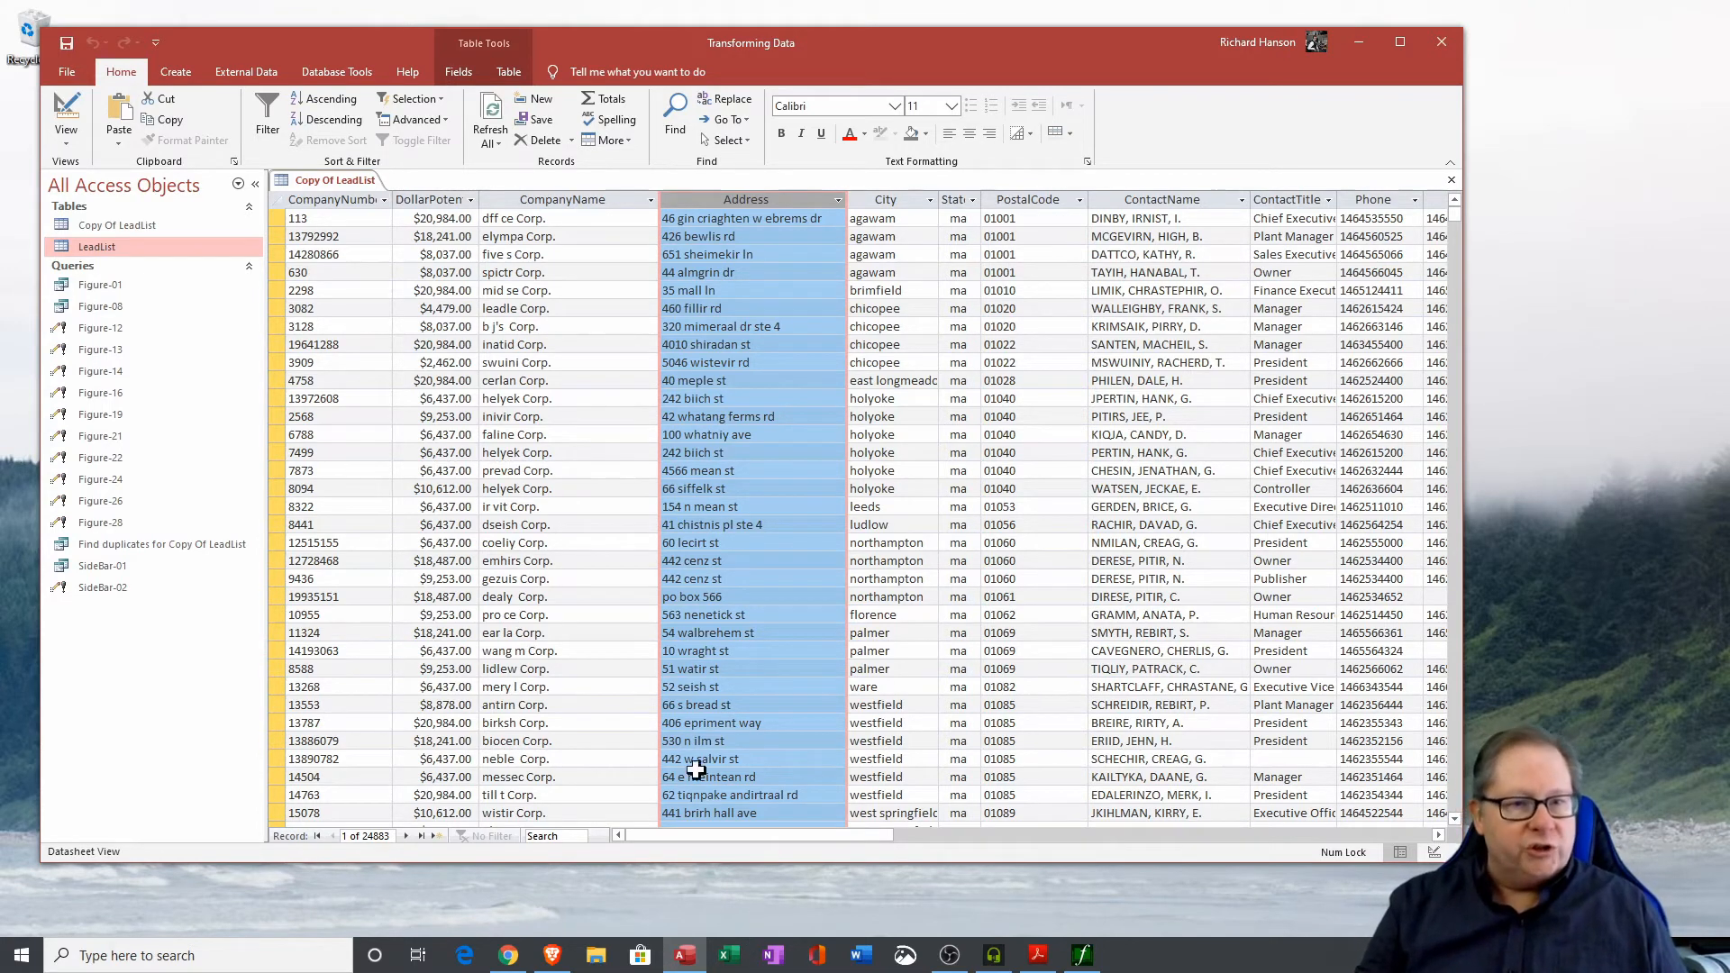
# Open the Figure-21 update query in Design View and examine the State values in Copy Of LeadList.
pyautogui.rightClick(105, 442)
pyautogui.click(160, 469)
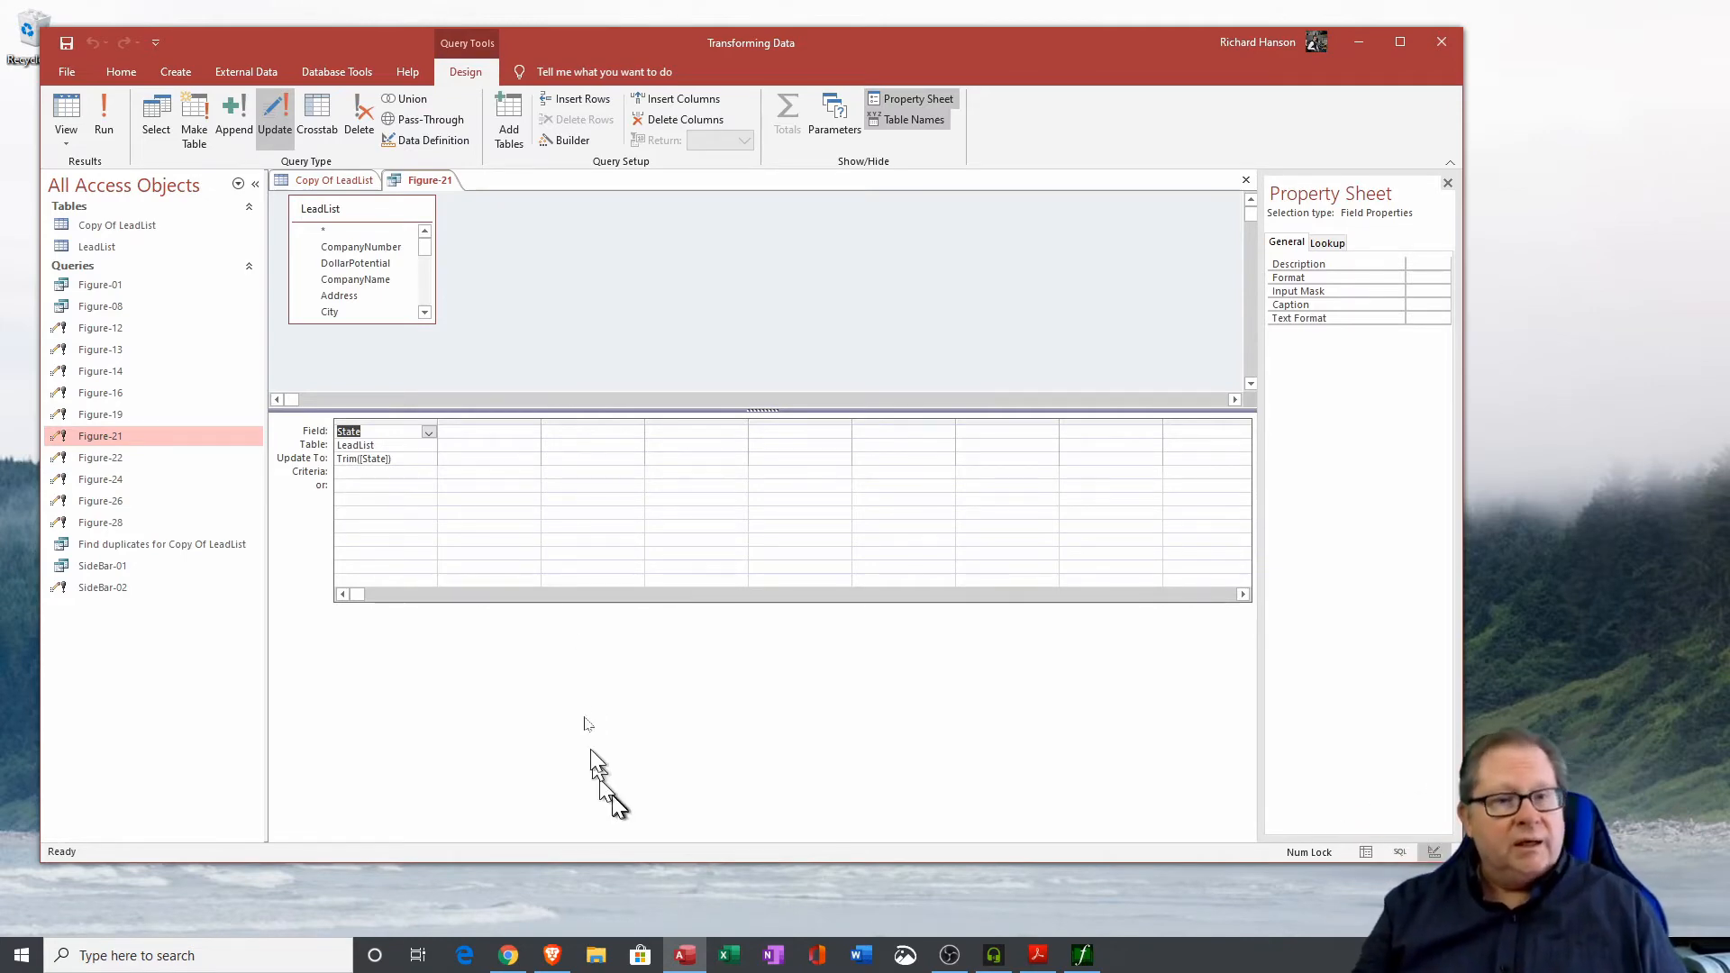
pyautogui.click(333, 180)
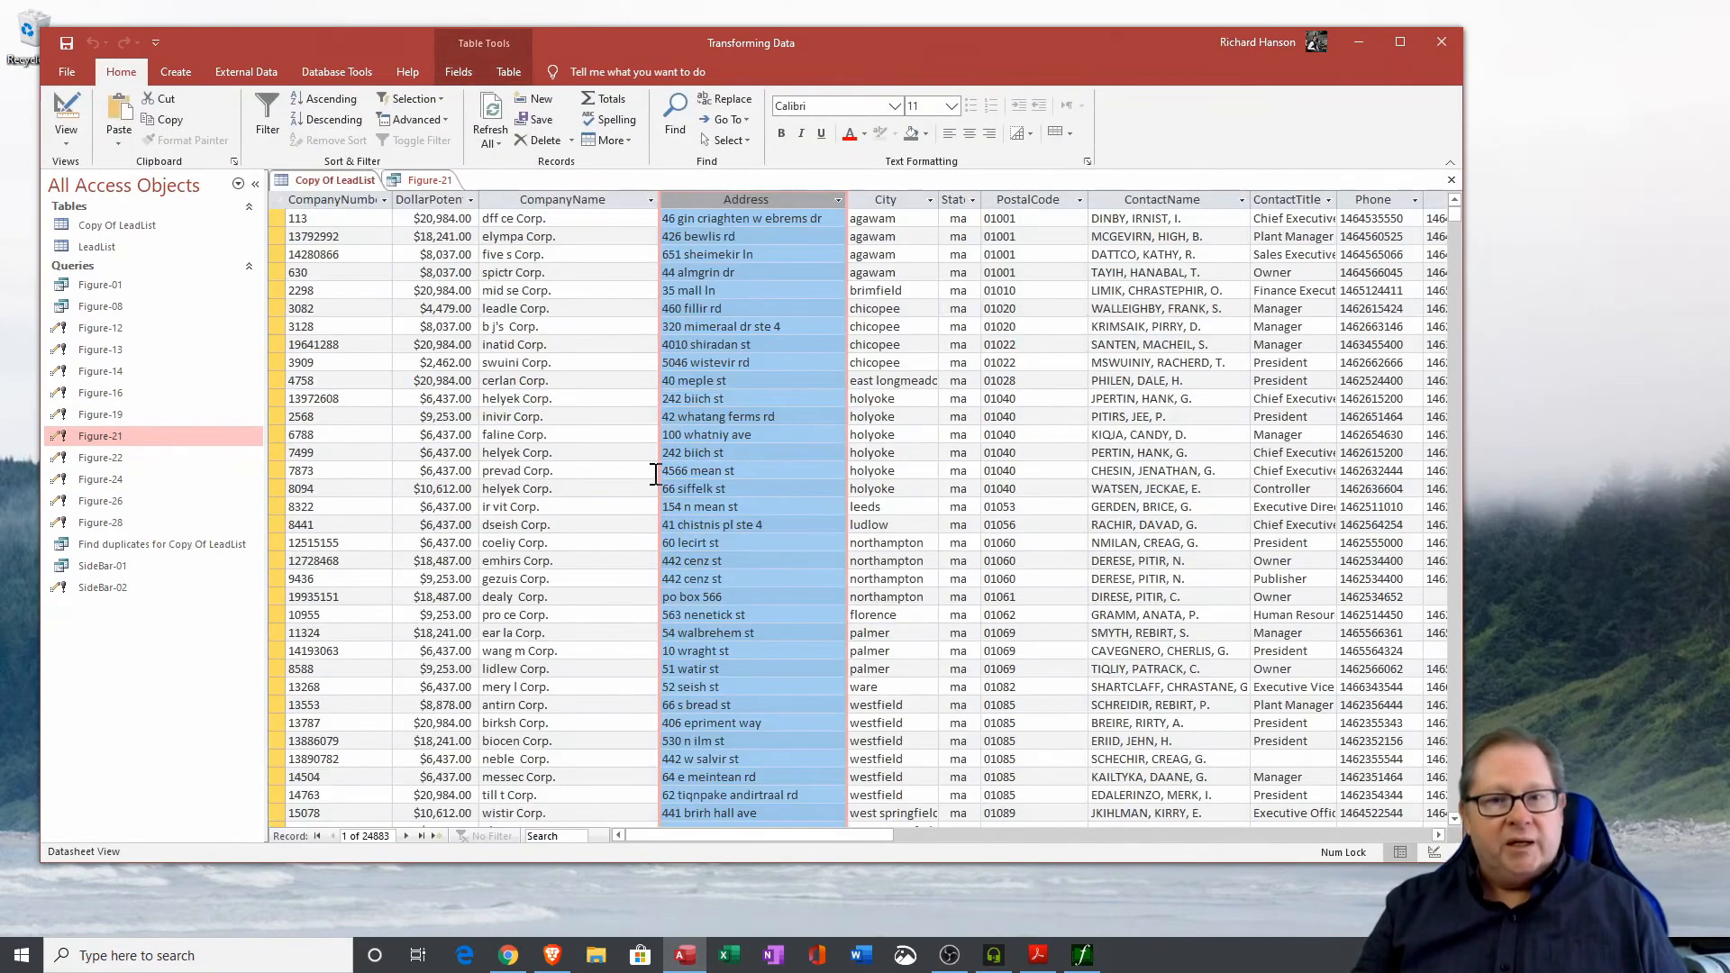
pyautogui.click(961, 192)
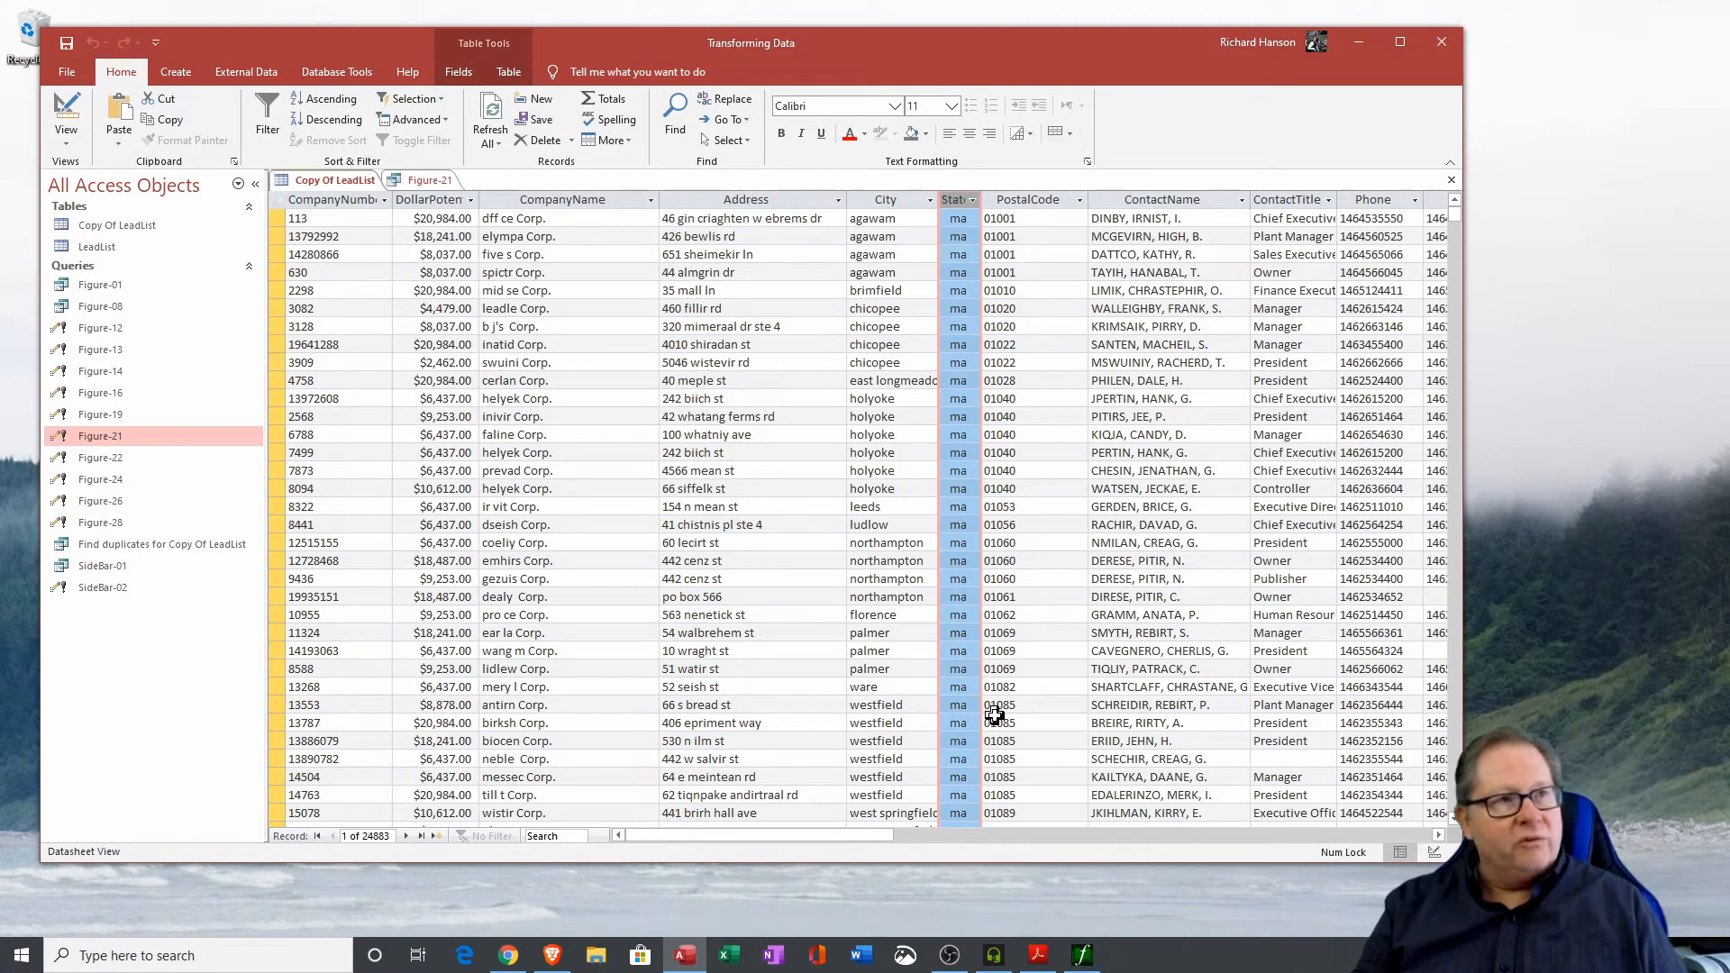
pyautogui.click(960, 221)
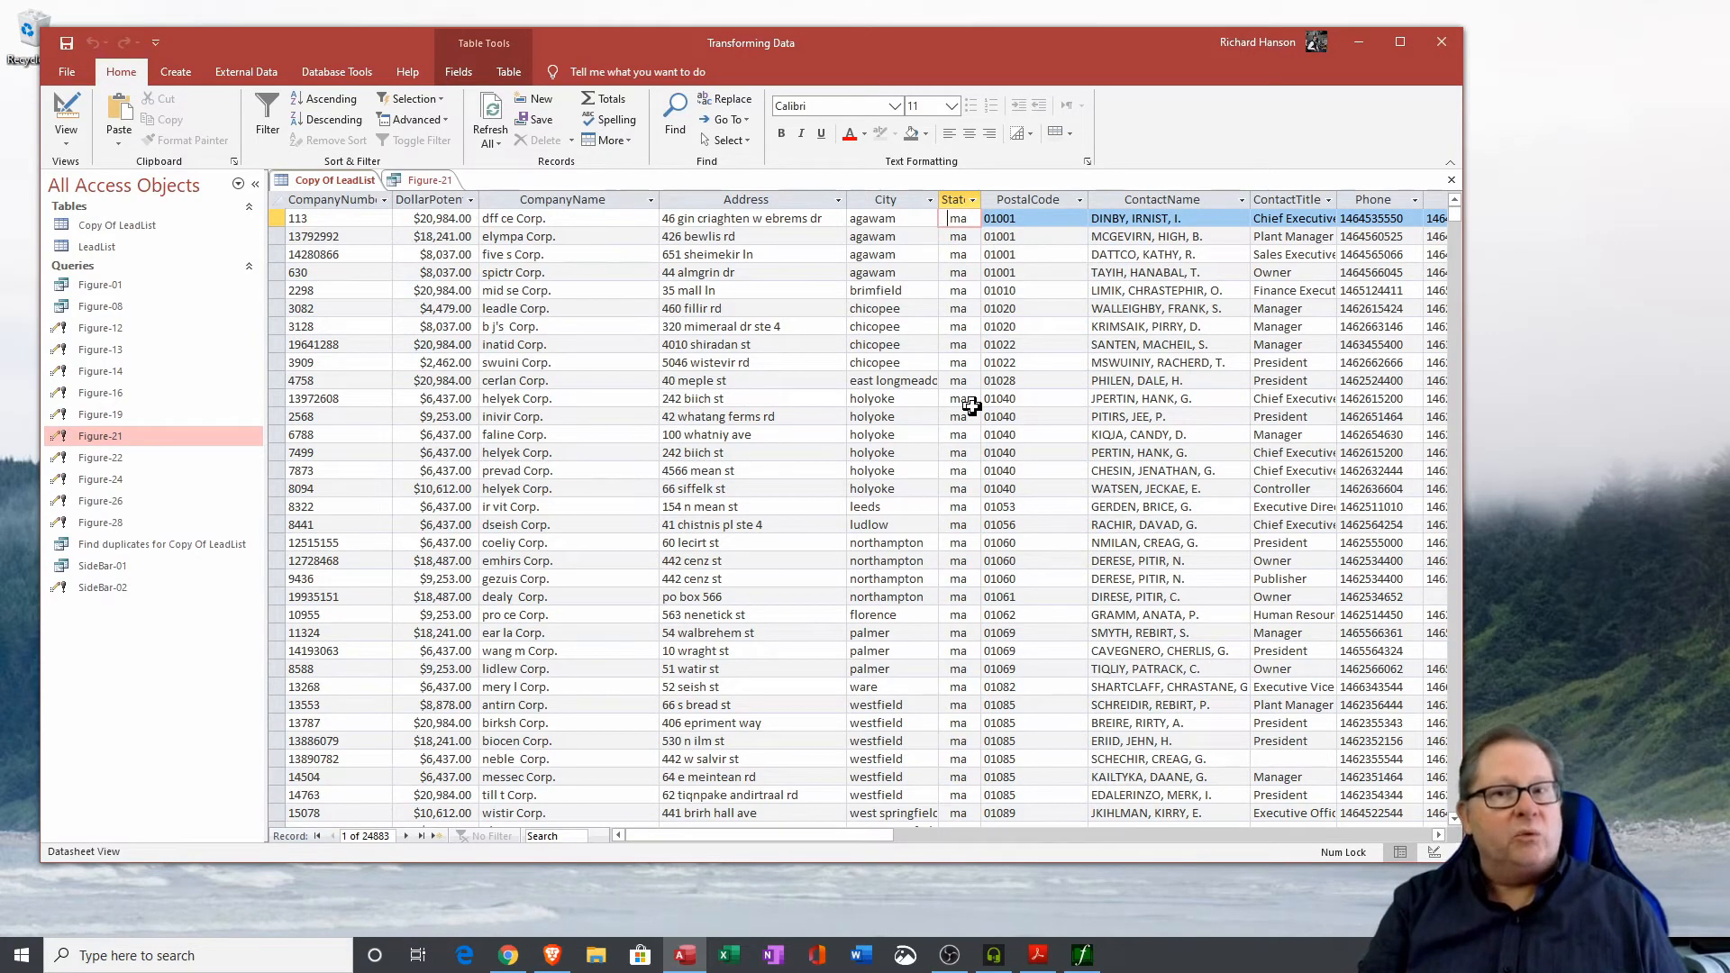
pyautogui.press('Left')
pyautogui.press('Right')
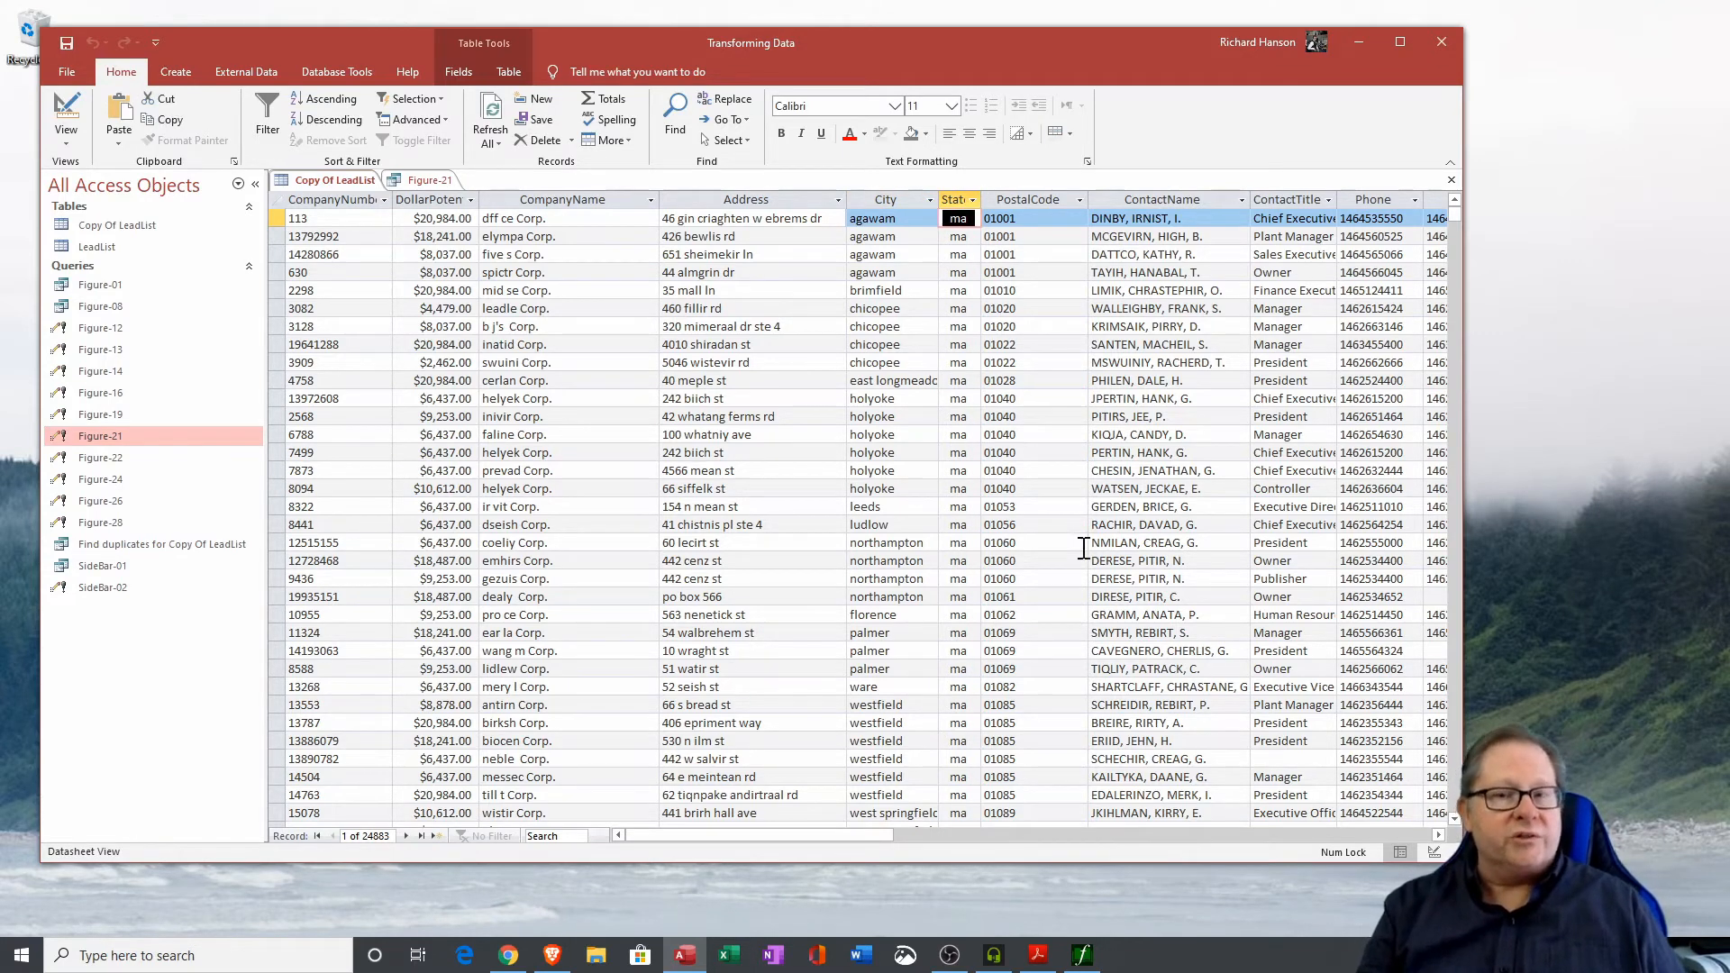
pyautogui.doubleClick(981, 199)
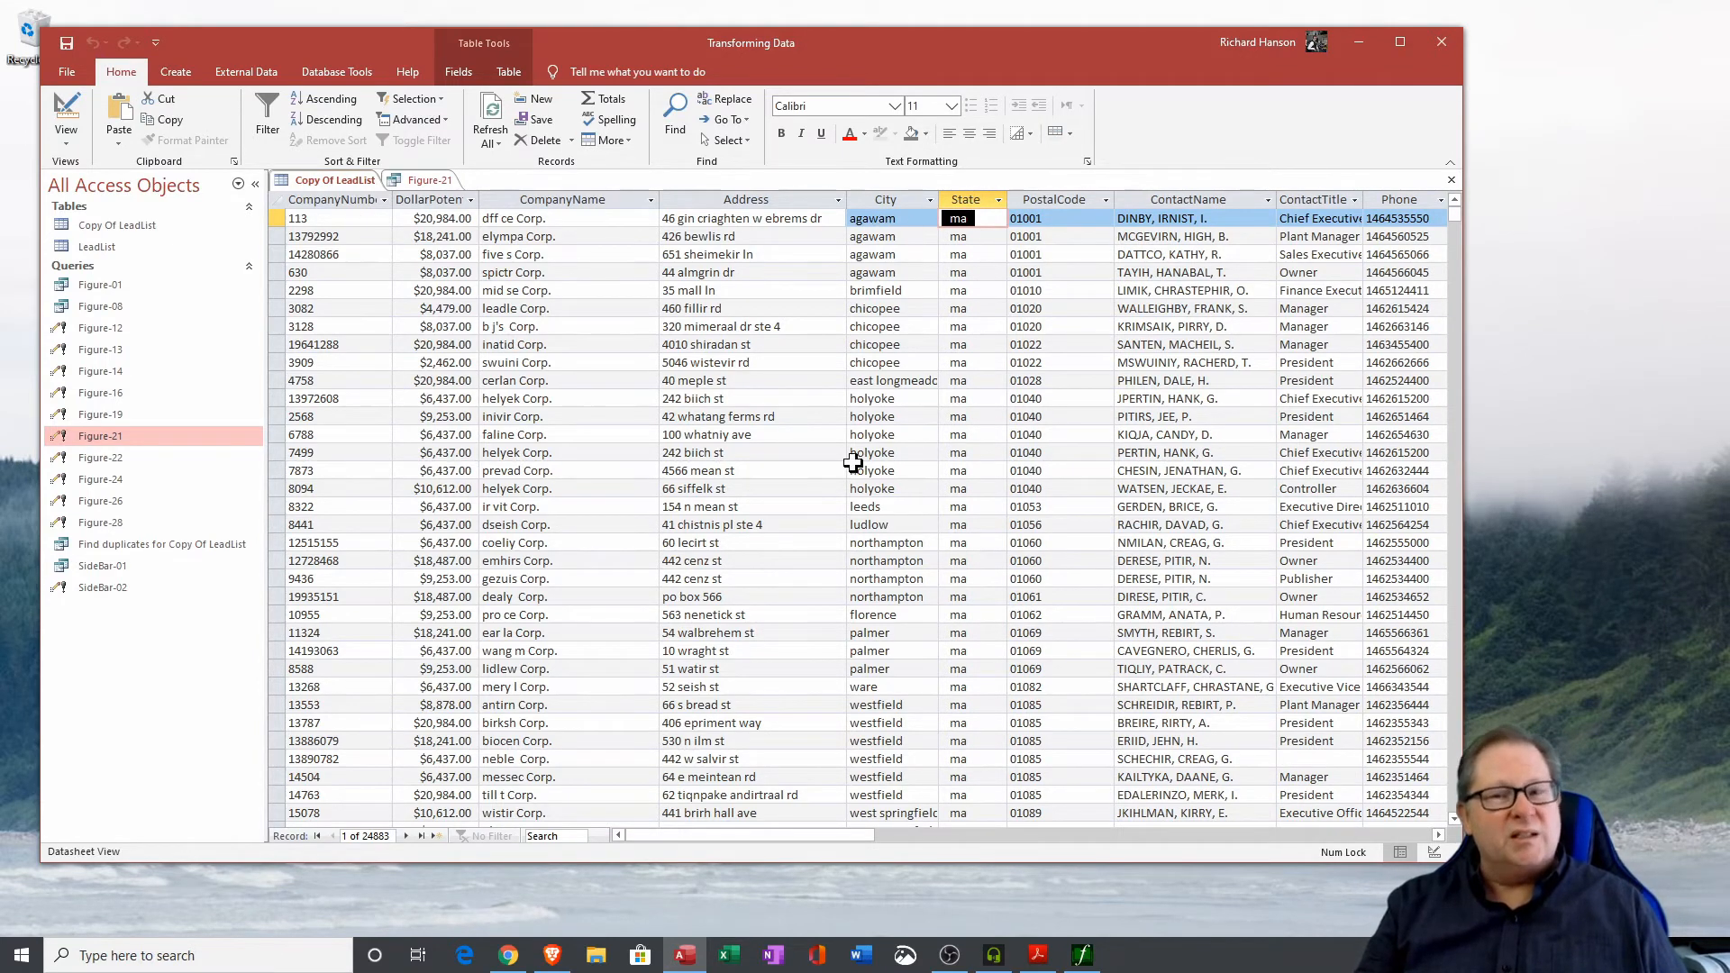
pyautogui.click(427, 180)
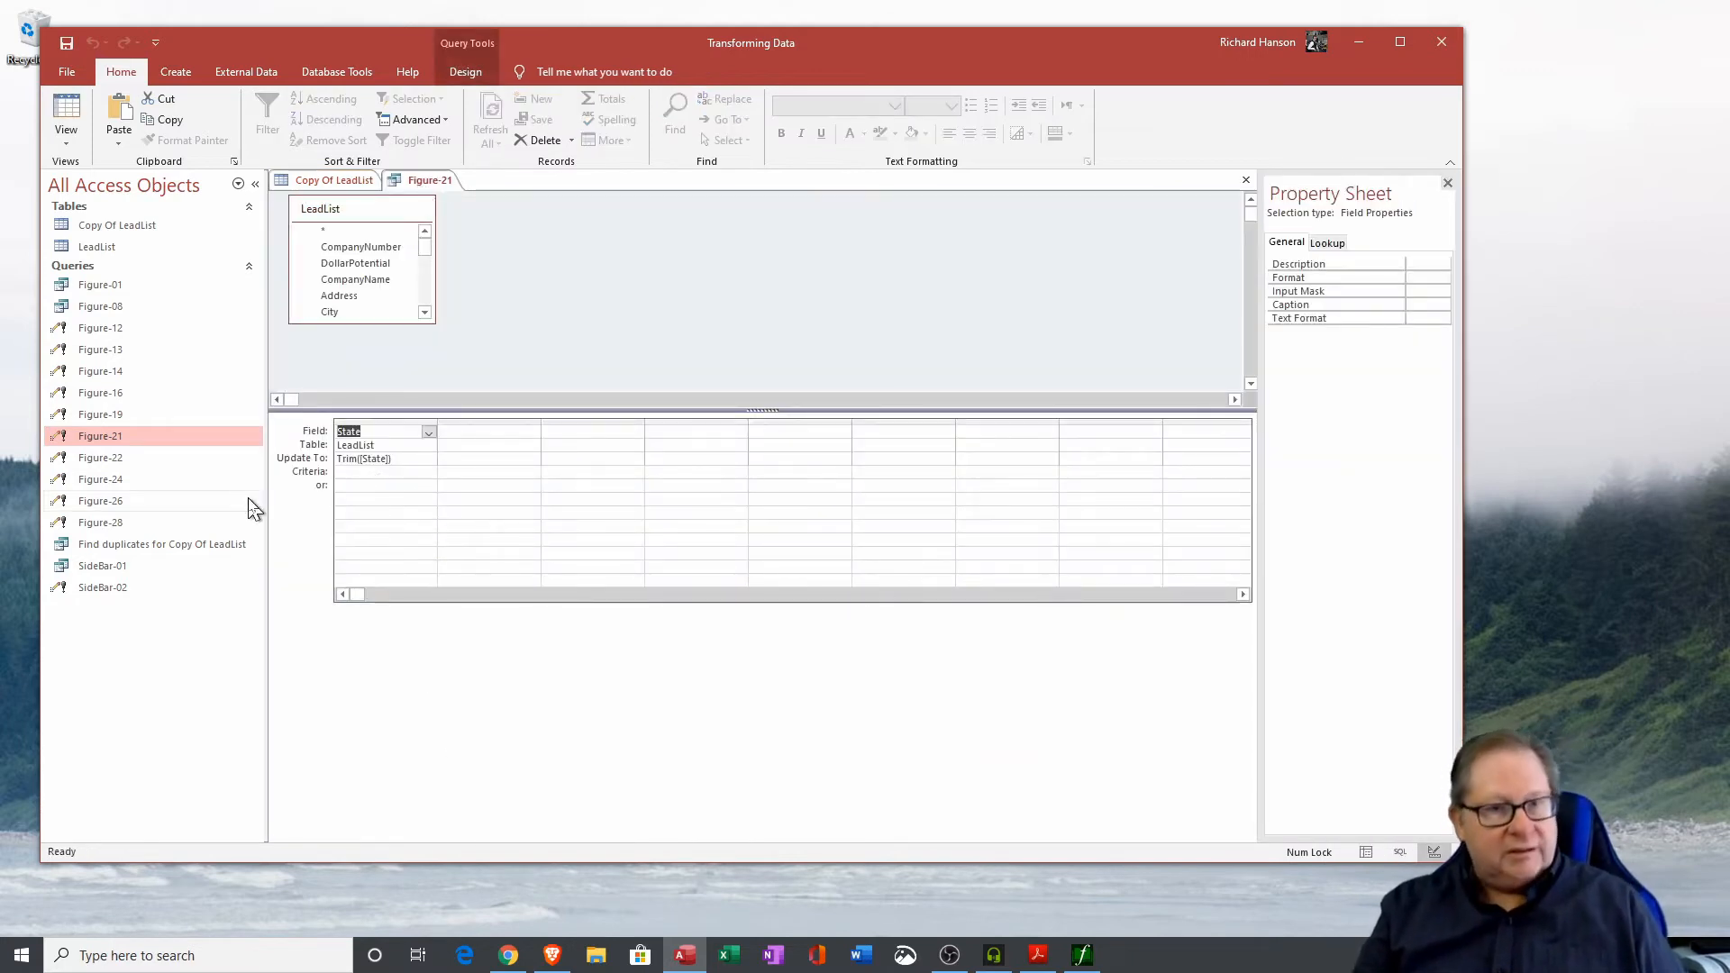
# Run the Figure-21 update query to apply Trim([State]) to the State field, confirming the update.
pyautogui.click(463, 74)
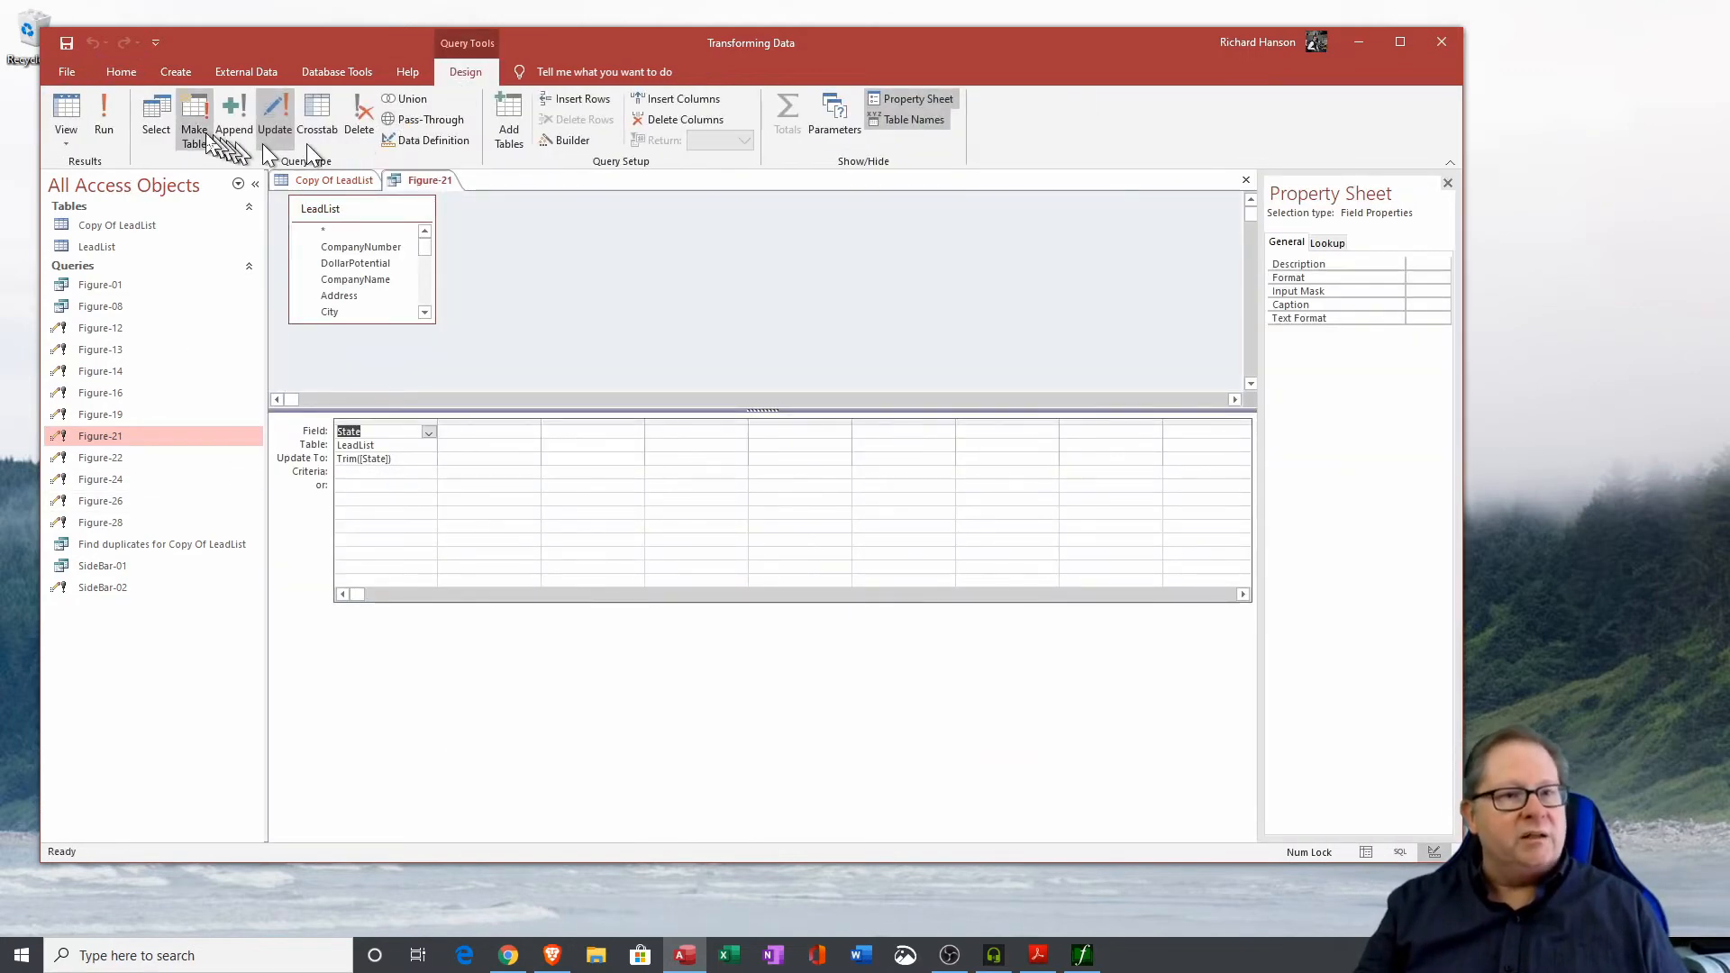
pyautogui.click(106, 121)
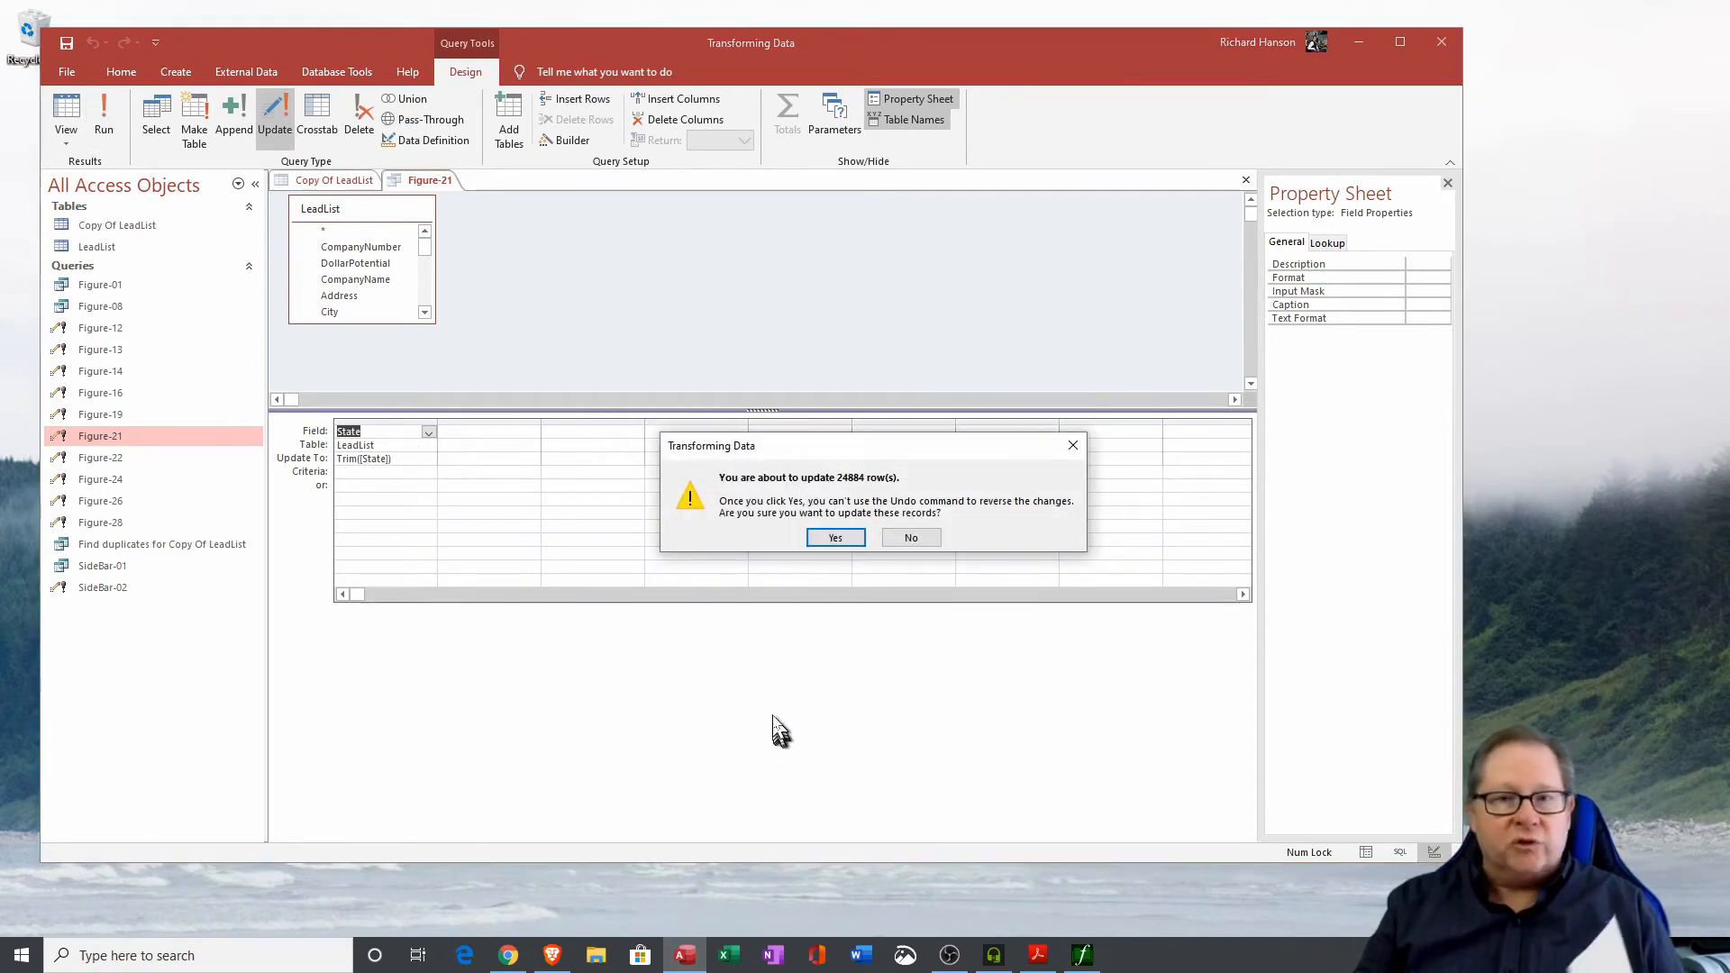
pyautogui.click(833, 538)
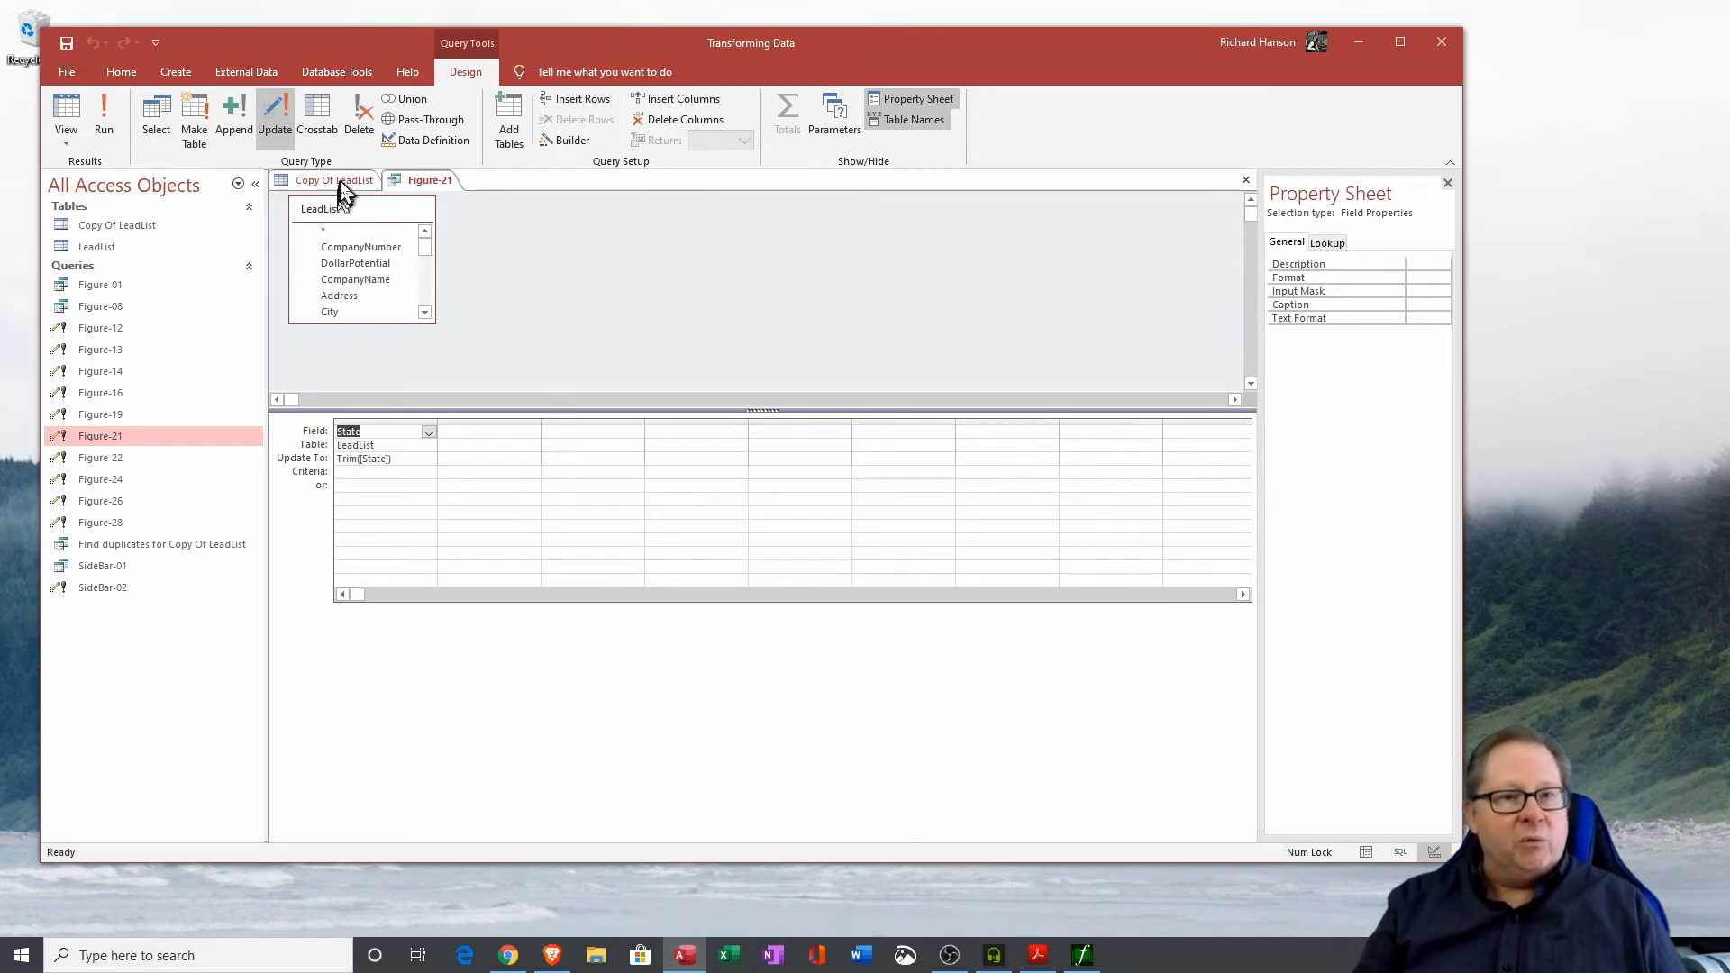
# Open the LeadList table, widen the State column to check its values, and save the layout changes when closing.
pyautogui.doubleClick(135, 246)
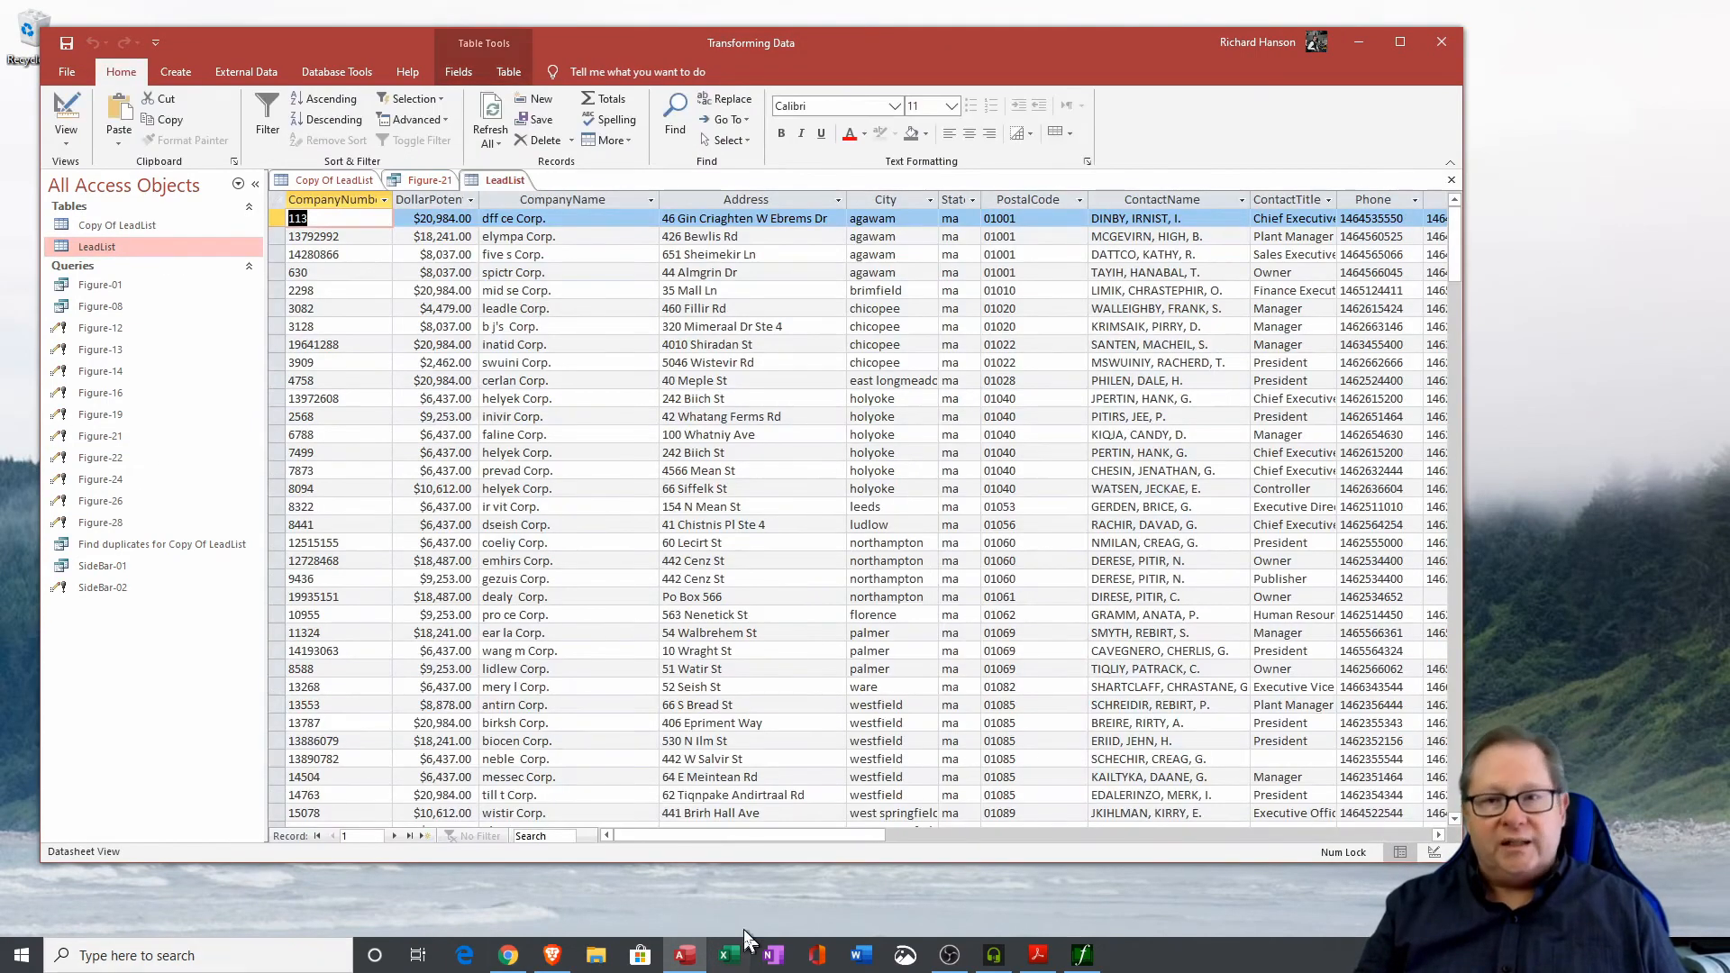
pyautogui.click(972, 199)
pyautogui.click(980, 200)
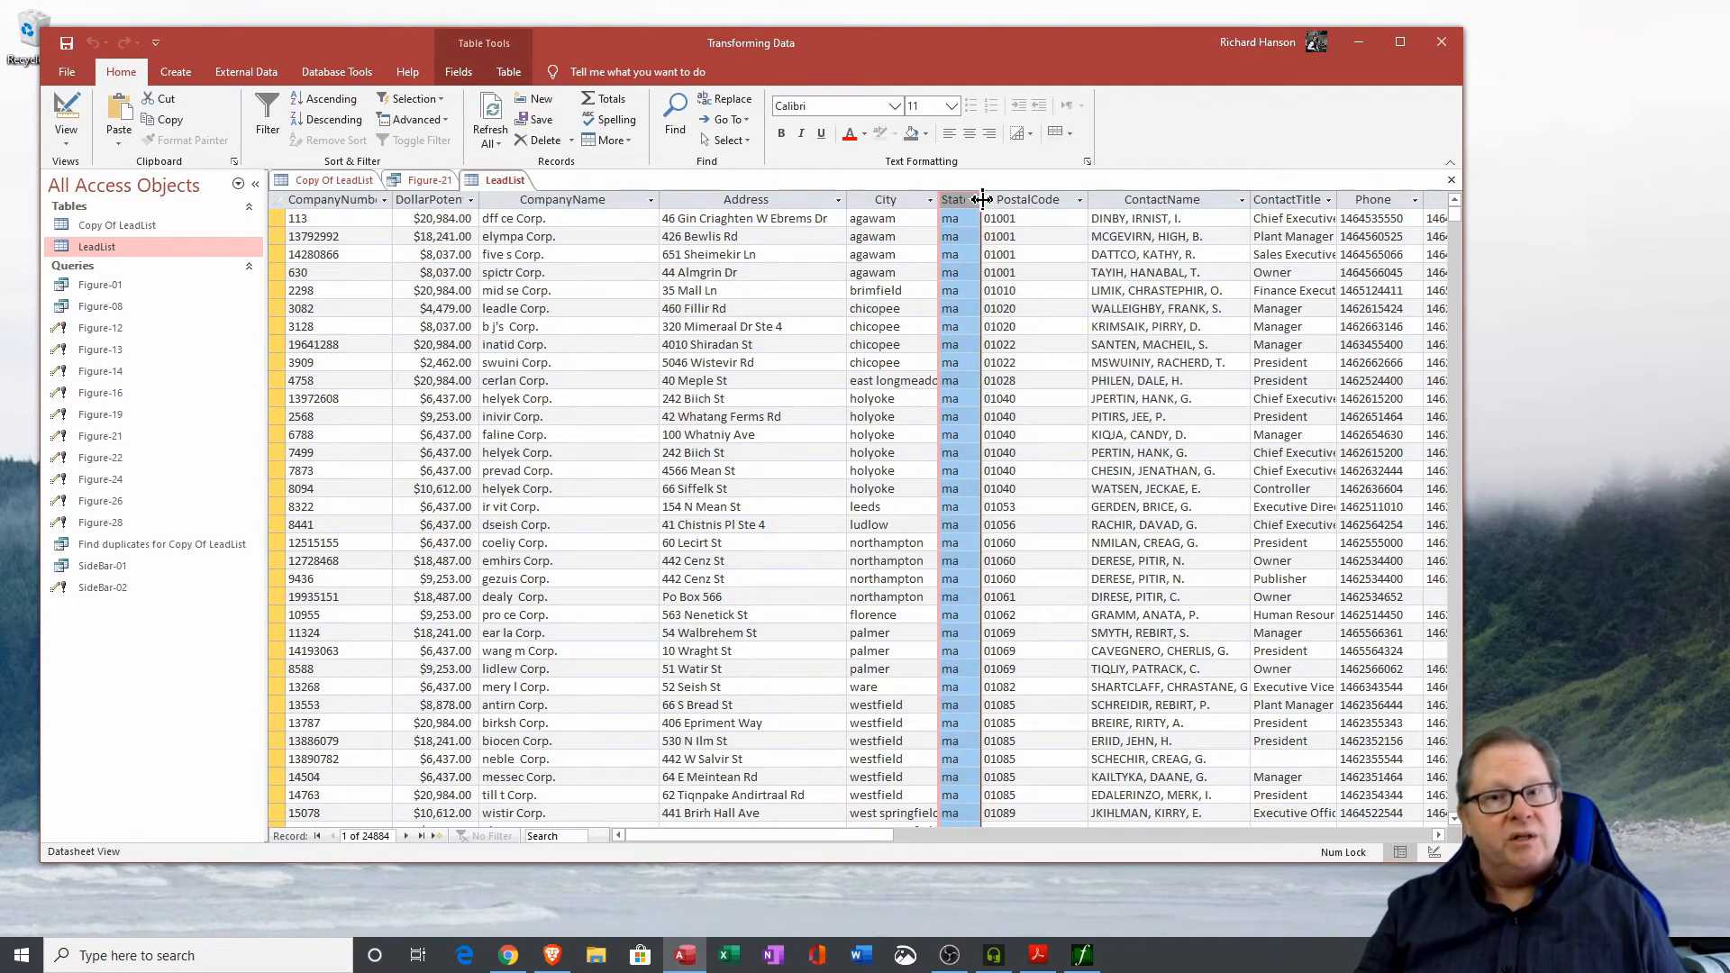
pyautogui.moveTo(980, 200); pyautogui.dragTo(1054, 201)
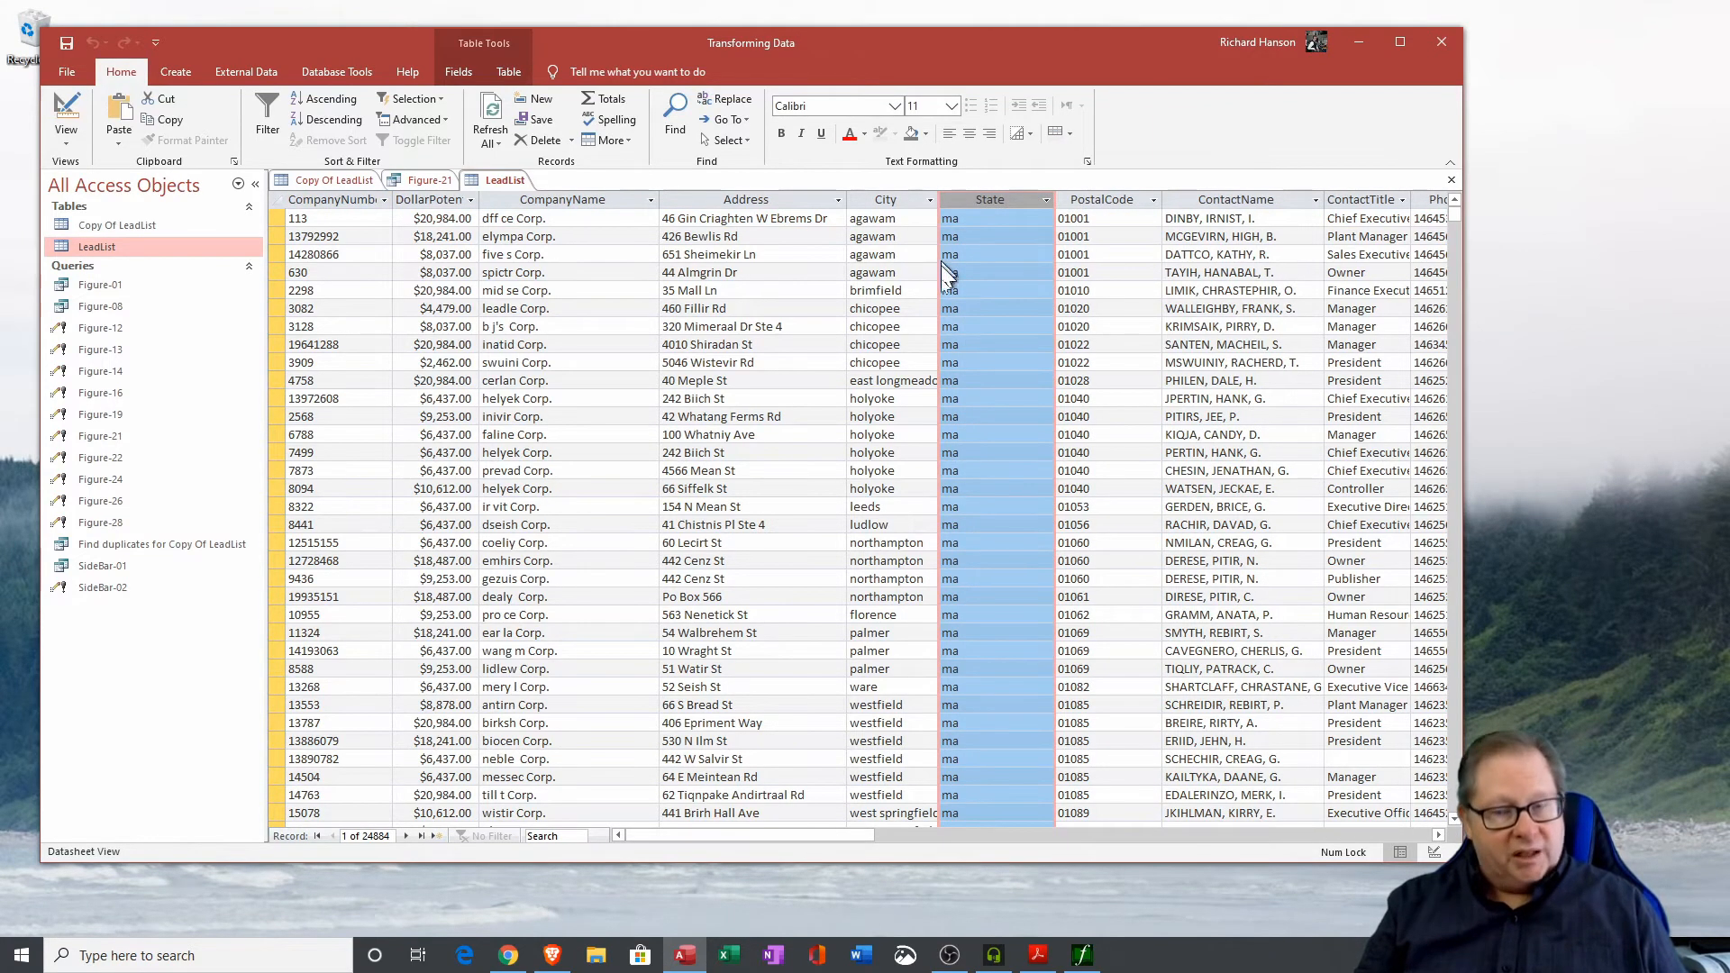
pyautogui.moveTo(1002, 225); pyautogui.dragTo(879, 222)
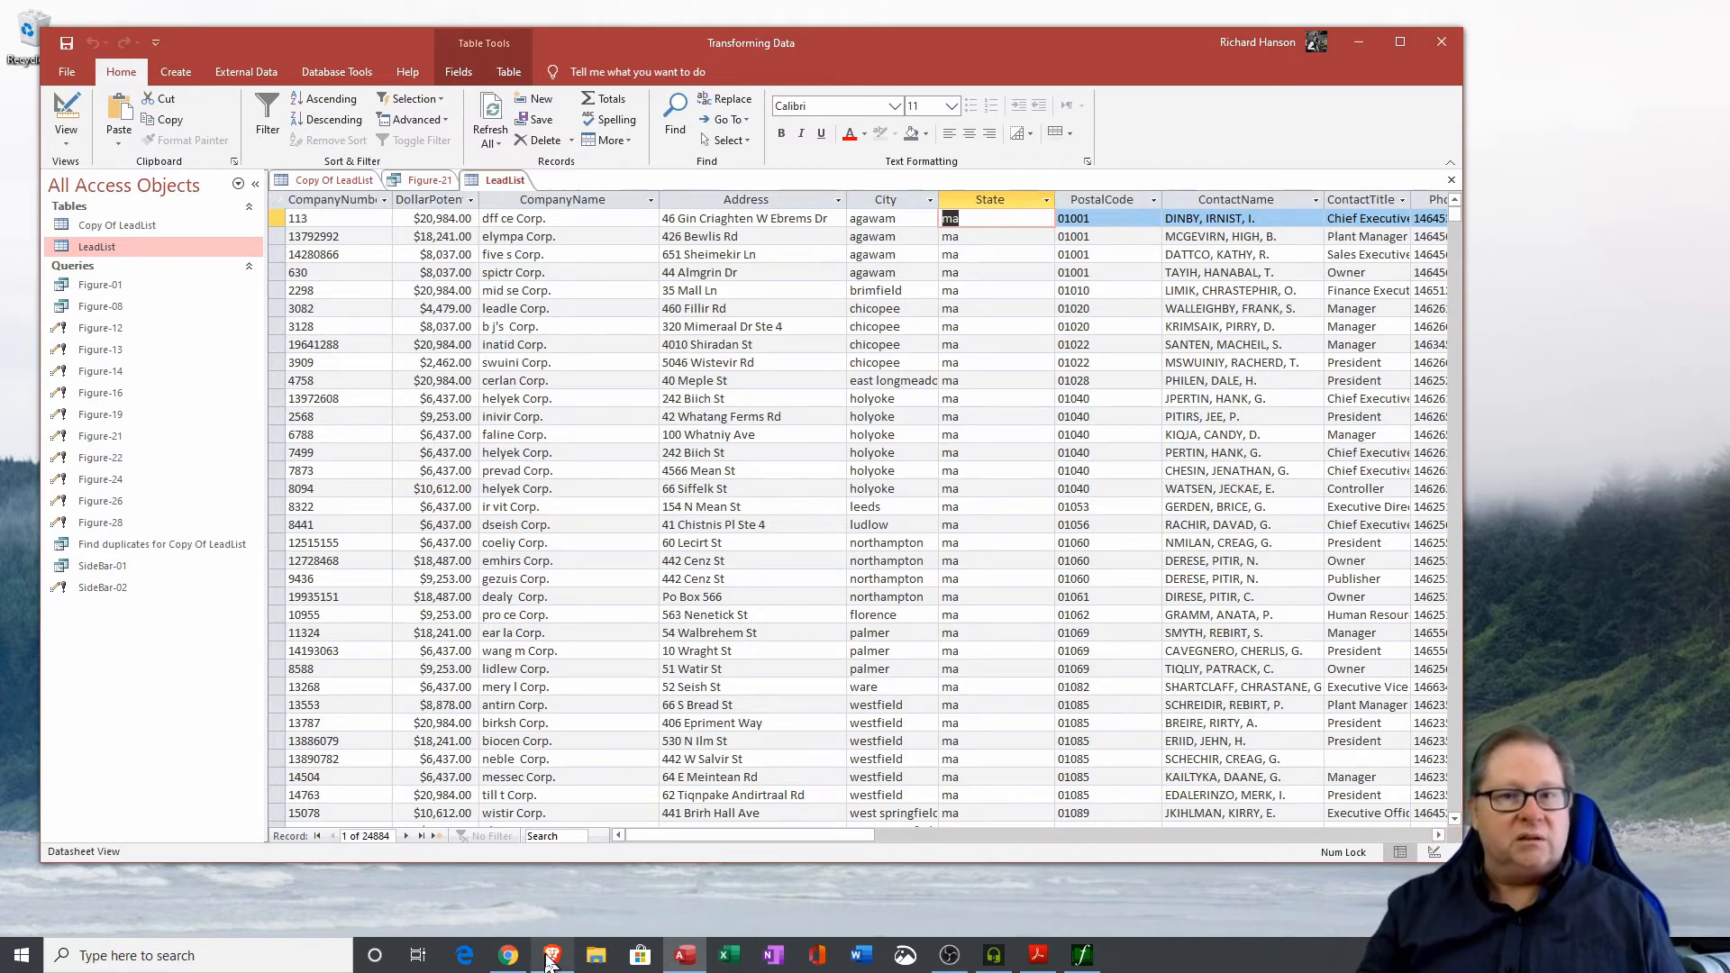
pyautogui.click(1451, 179)
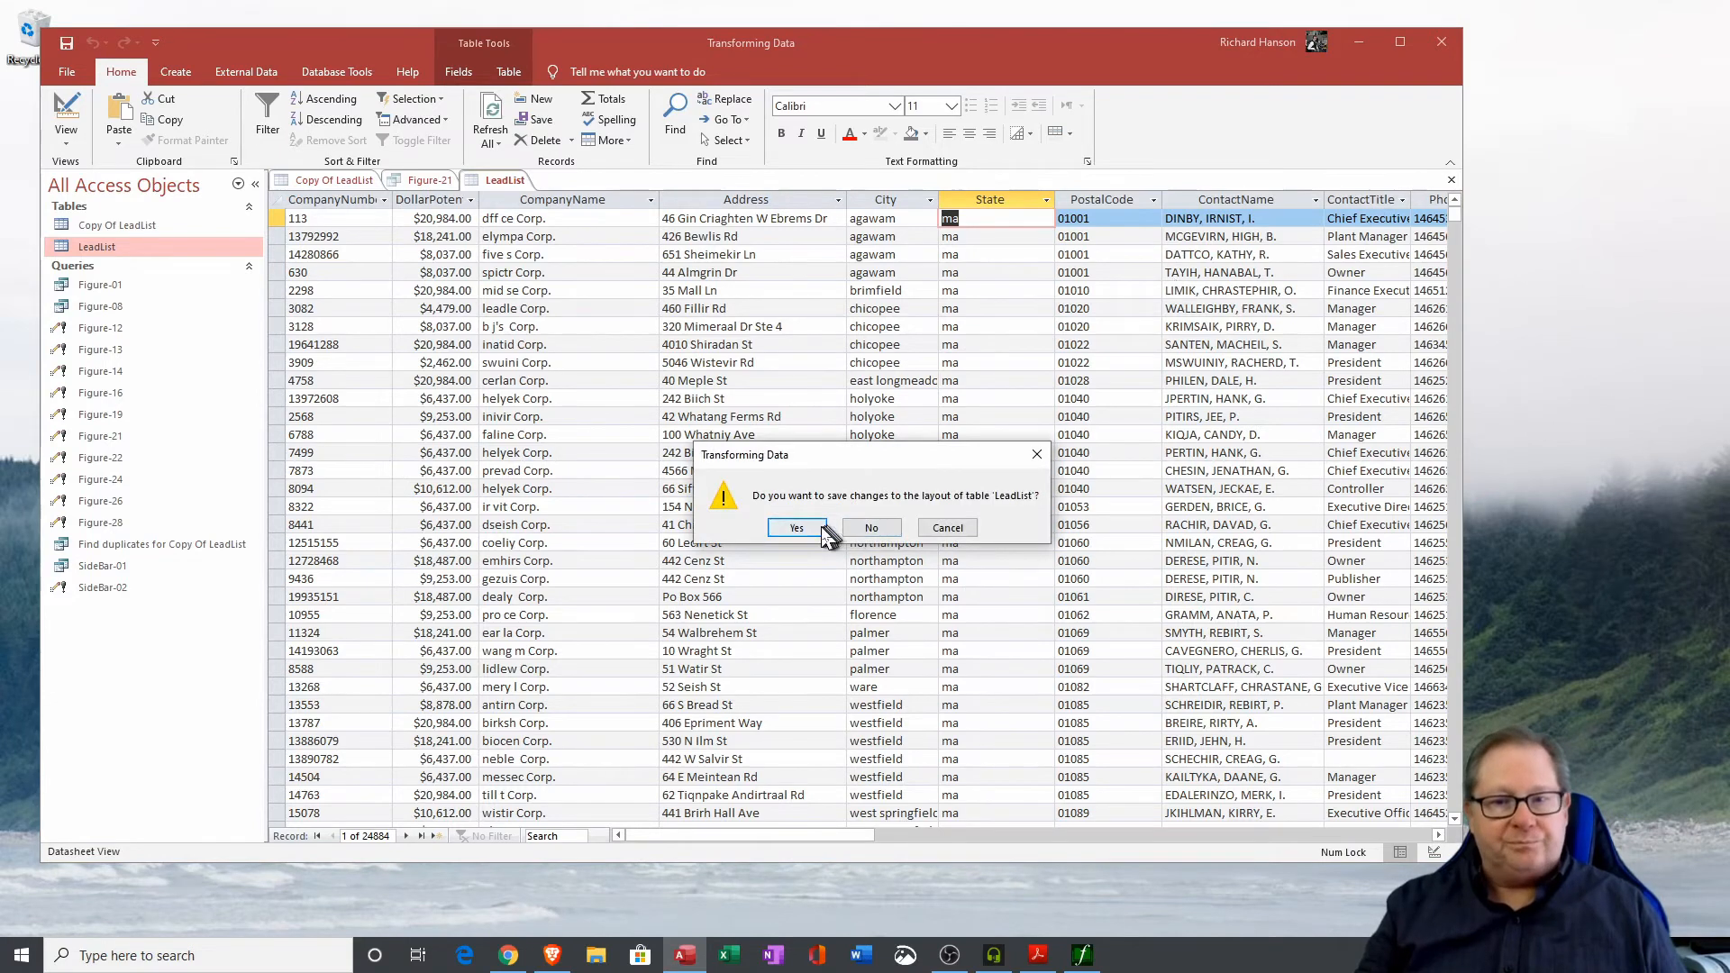
pyautogui.click(797, 527)
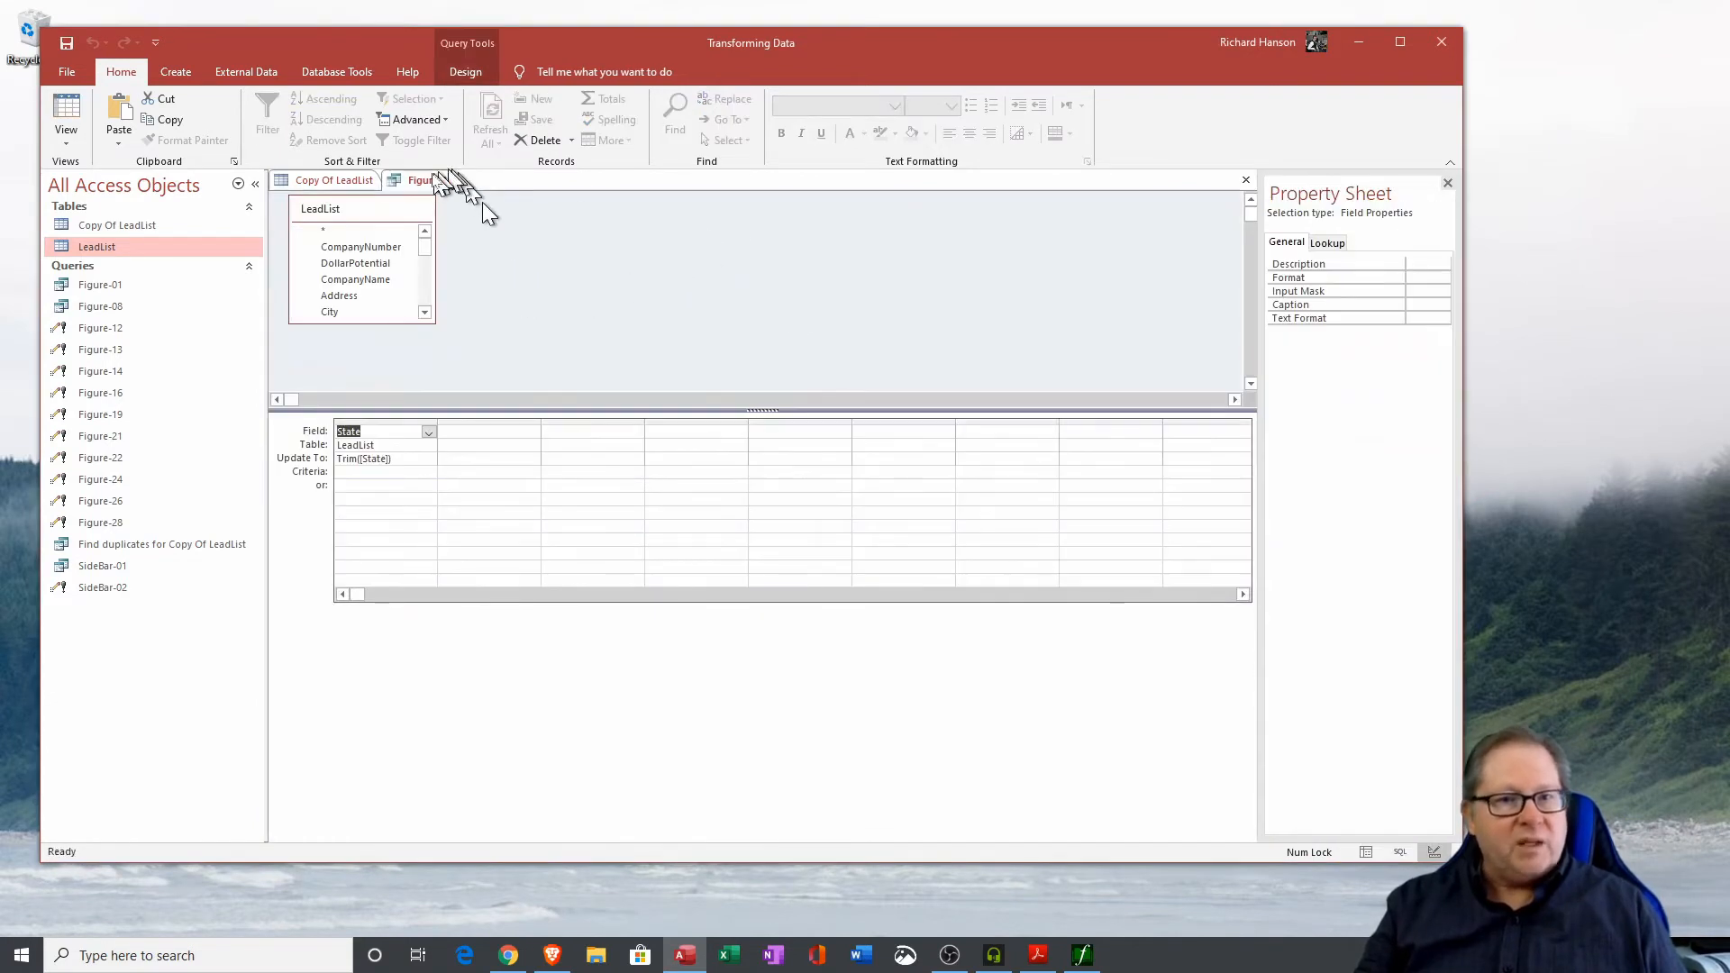
# Close Figure-21 and open the Figure-22 update query in Design View, widening its column to show the Replace expression.
pyautogui.click(1247, 180)
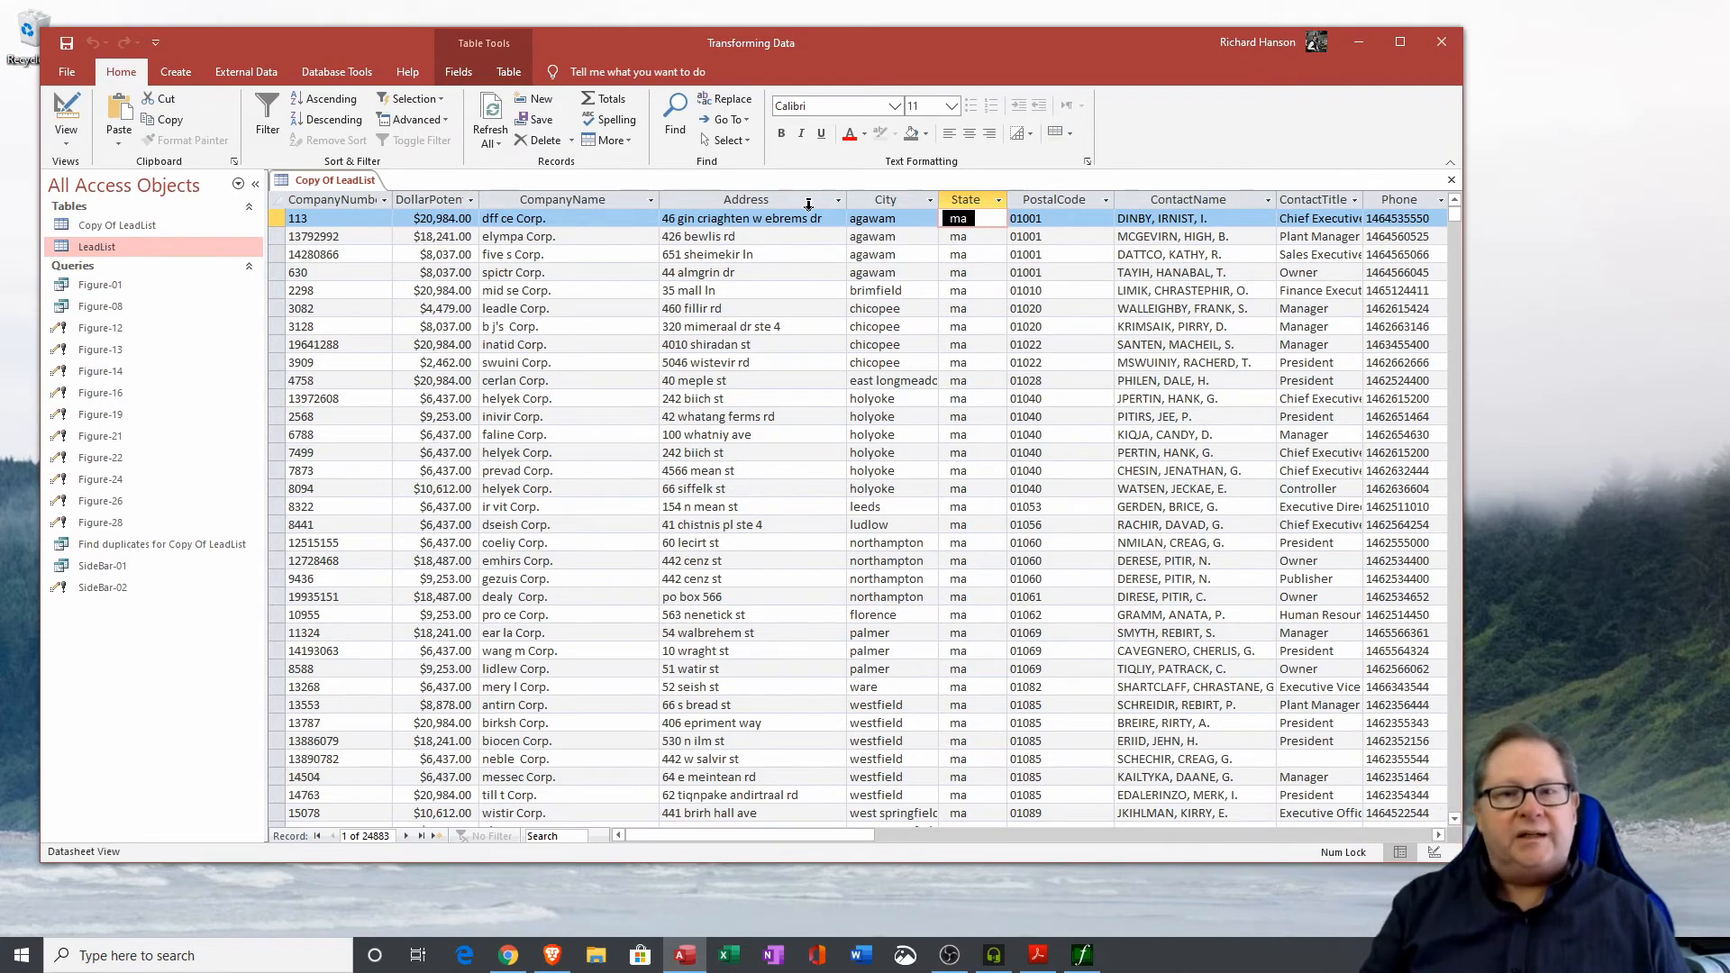
pyautogui.moveTo(824, 218); pyautogui.dragTo(656, 221)
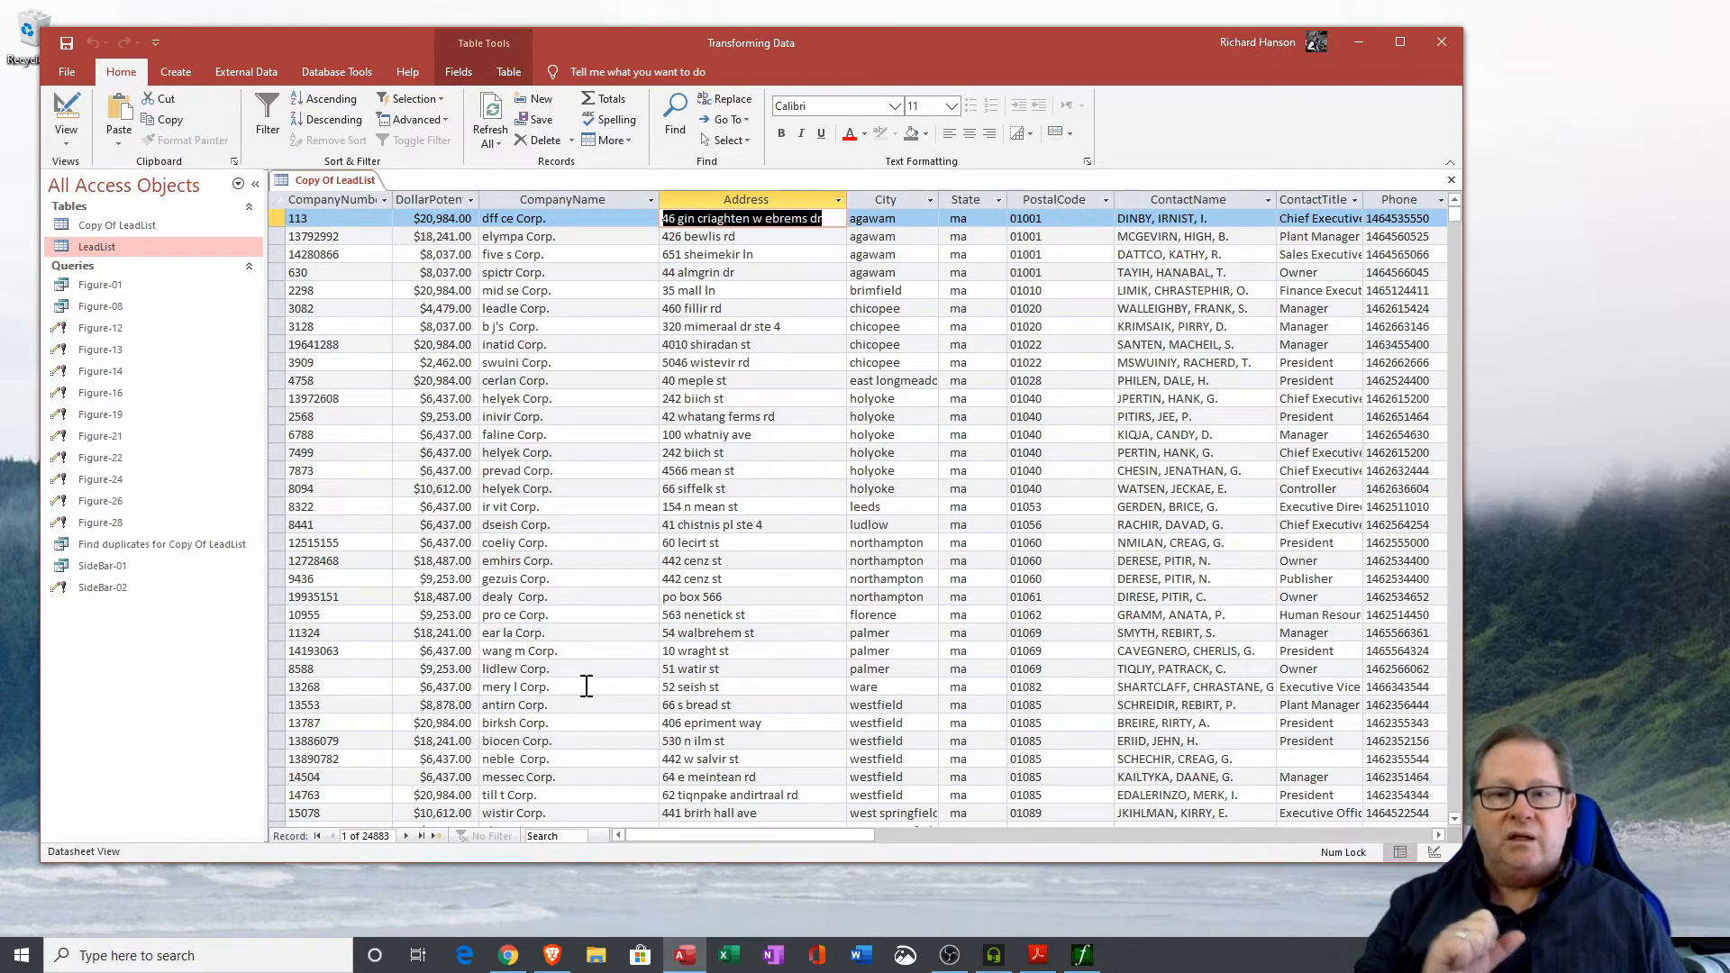
pyautogui.rightClick(97, 459)
pyautogui.click(149, 491)
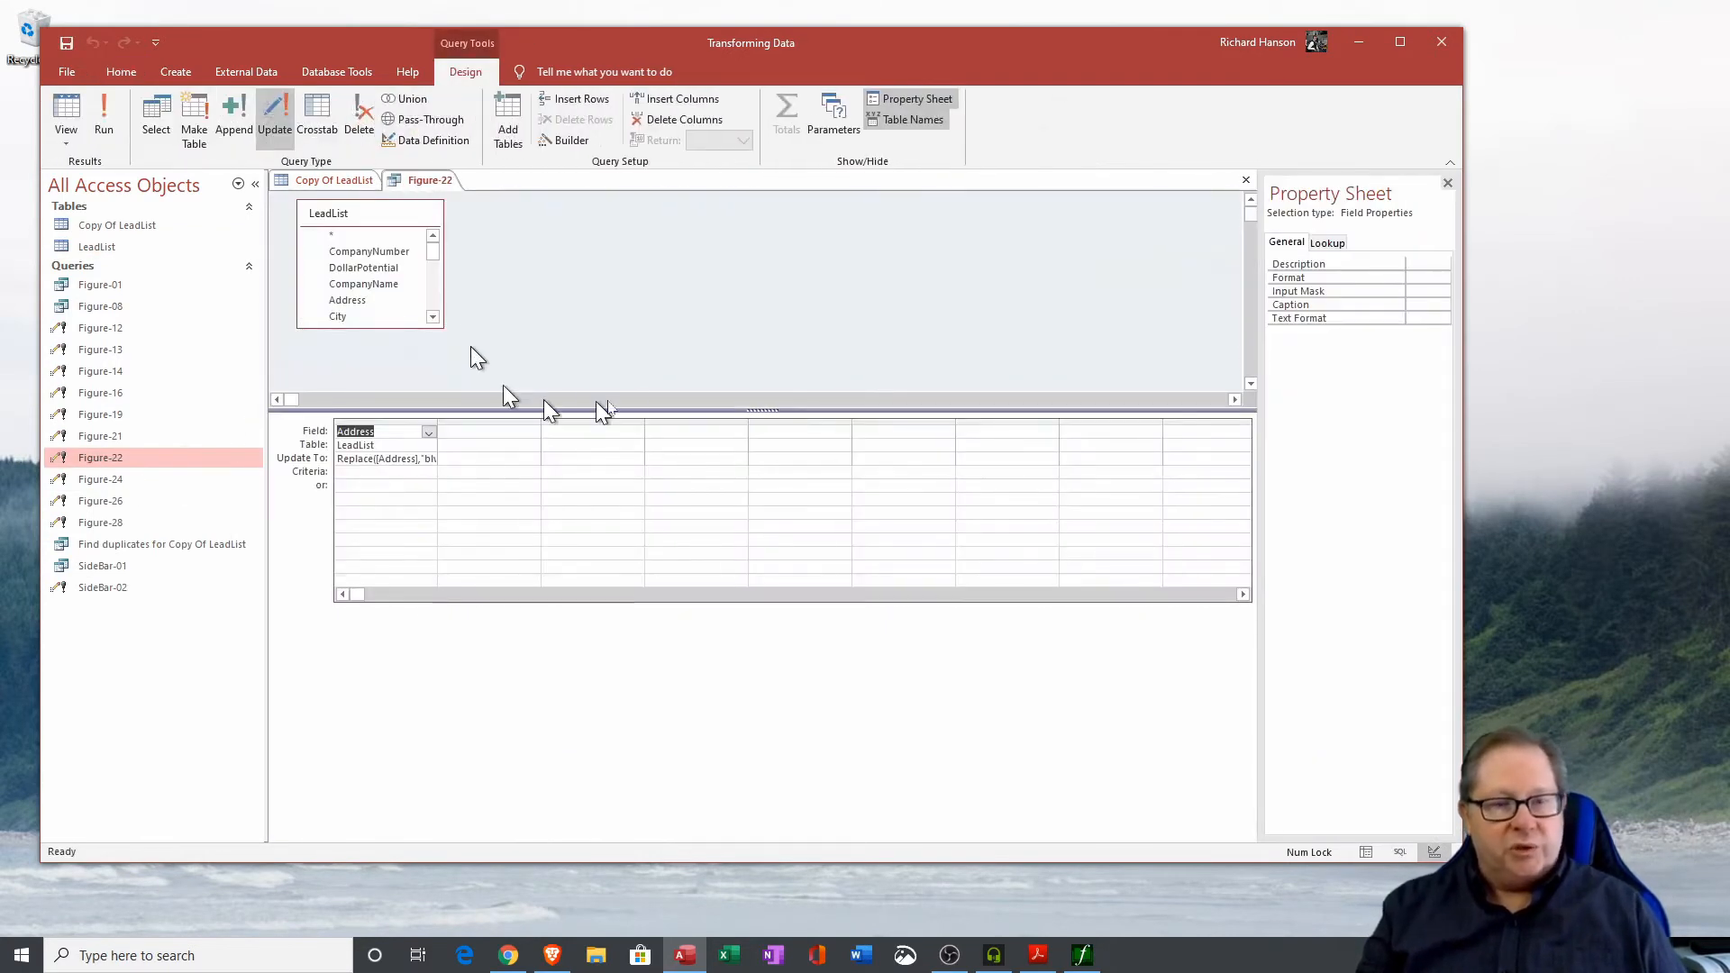
pyautogui.moveTo(436, 429); pyautogui.dragTo(616, 429)
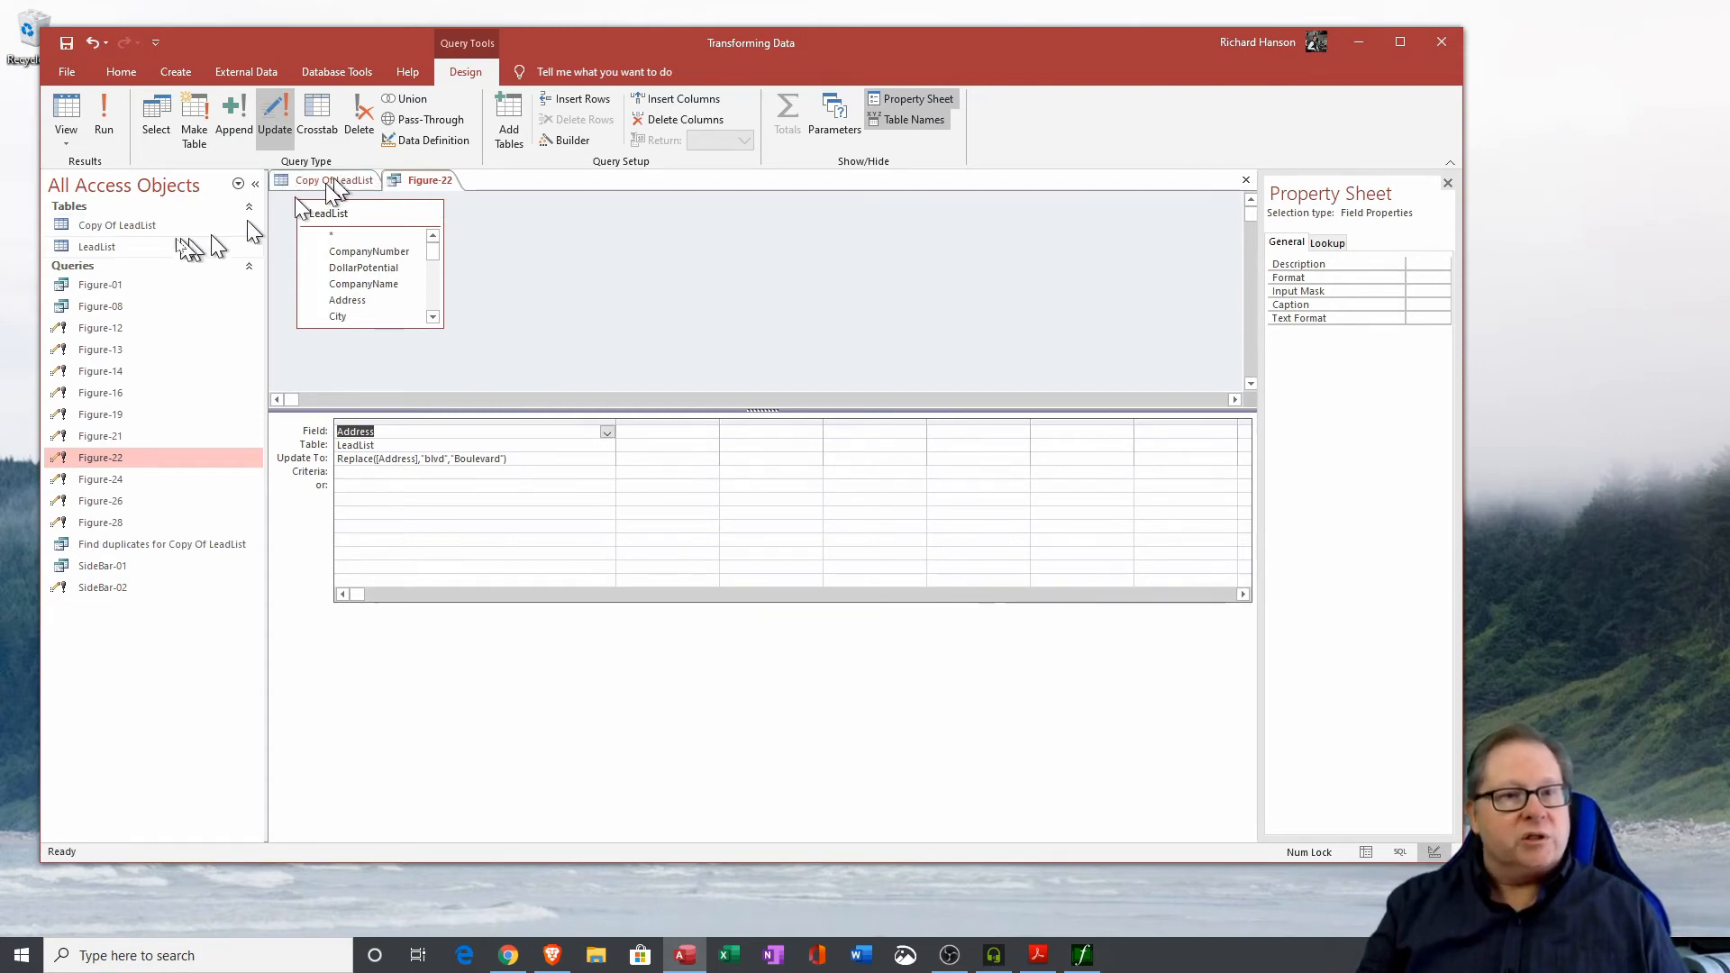
# Open the LeadList table to view the Address column, then return to the Figure-22 query's Replace expression.
pyautogui.doubleClick(120, 247)
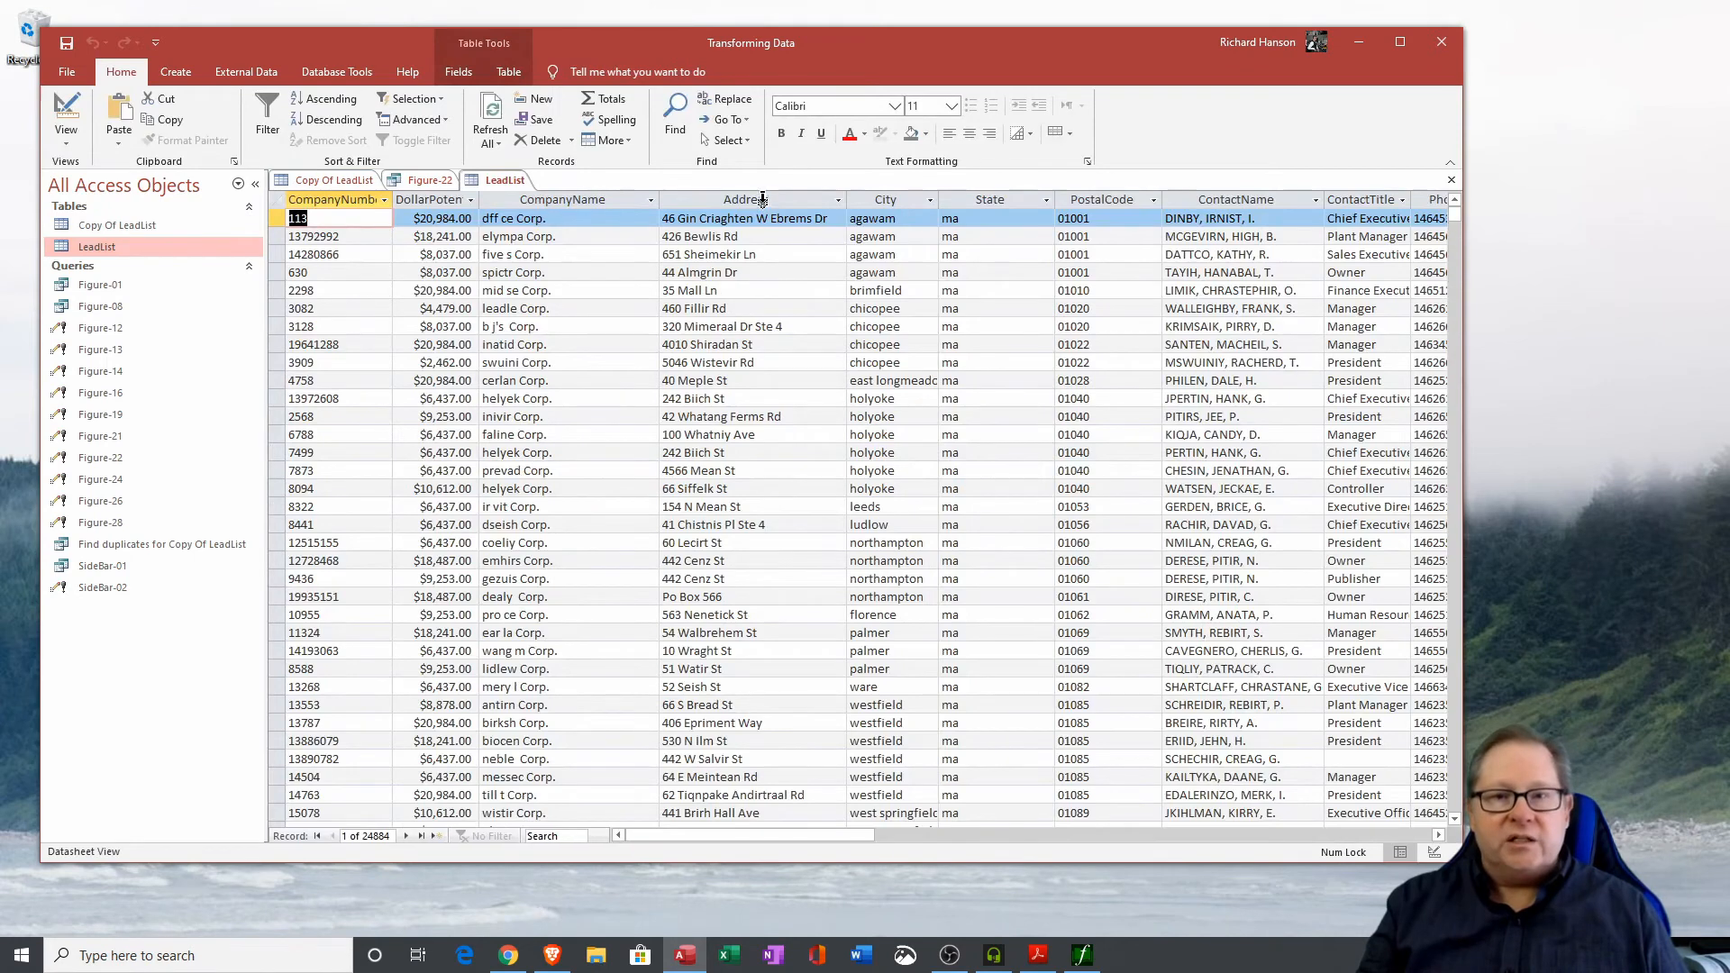
pyautogui.click(762, 199)
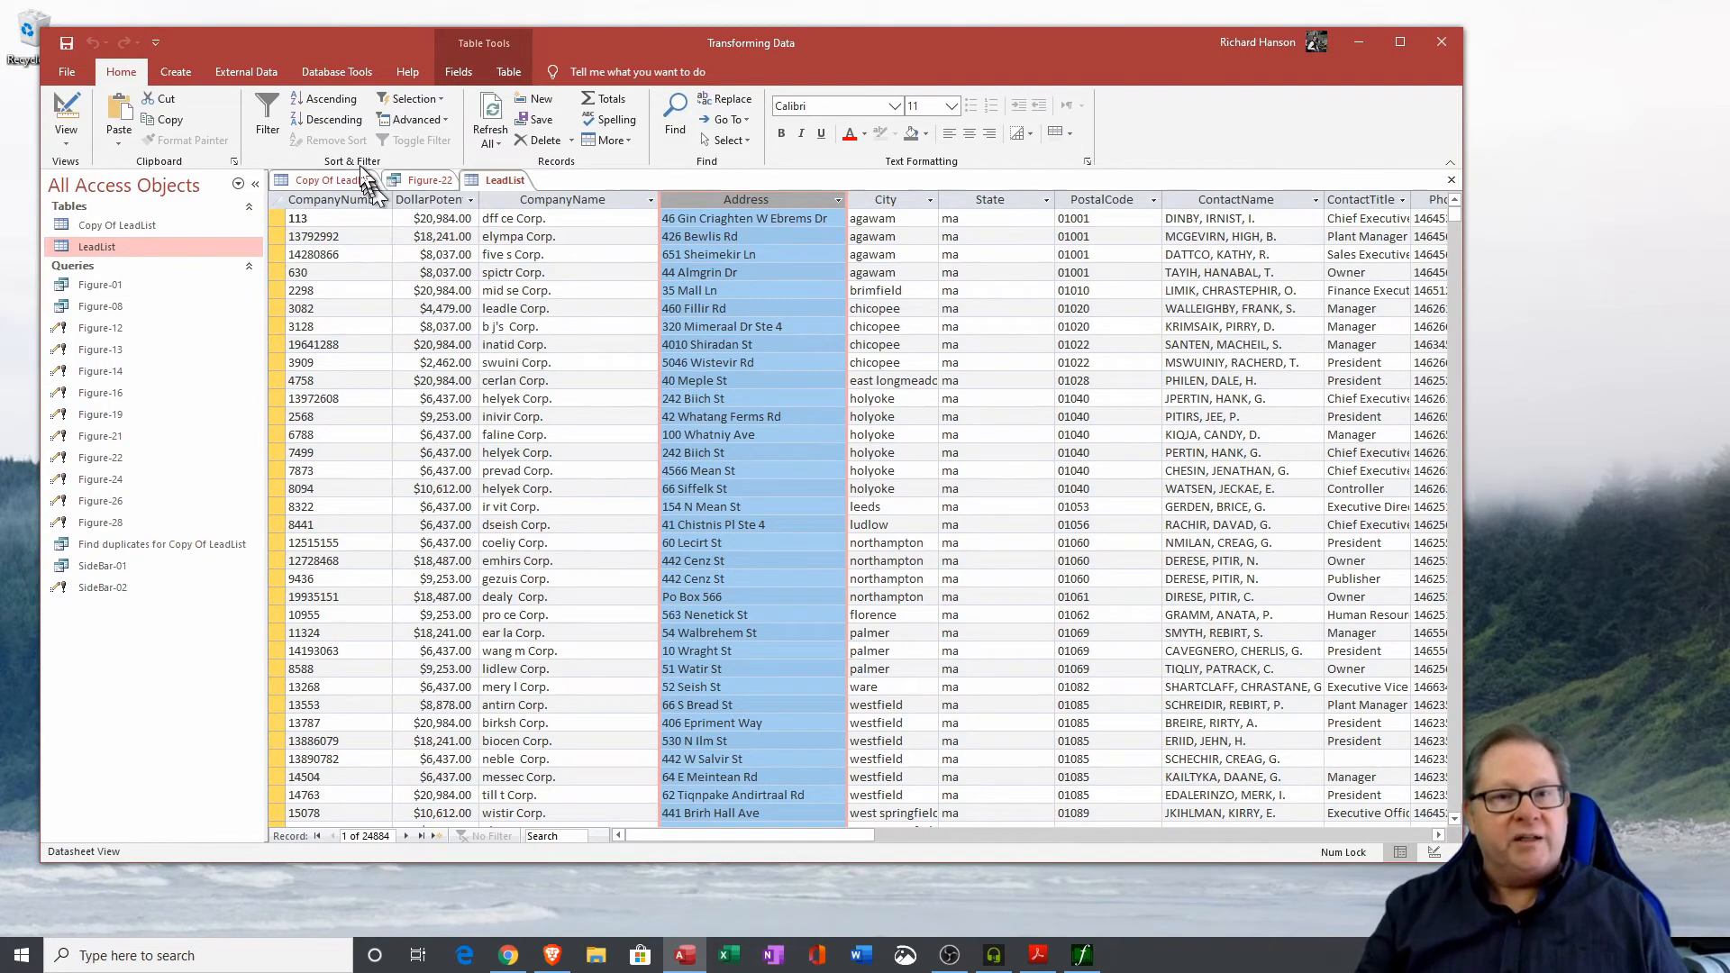
pyautogui.click(426, 182)
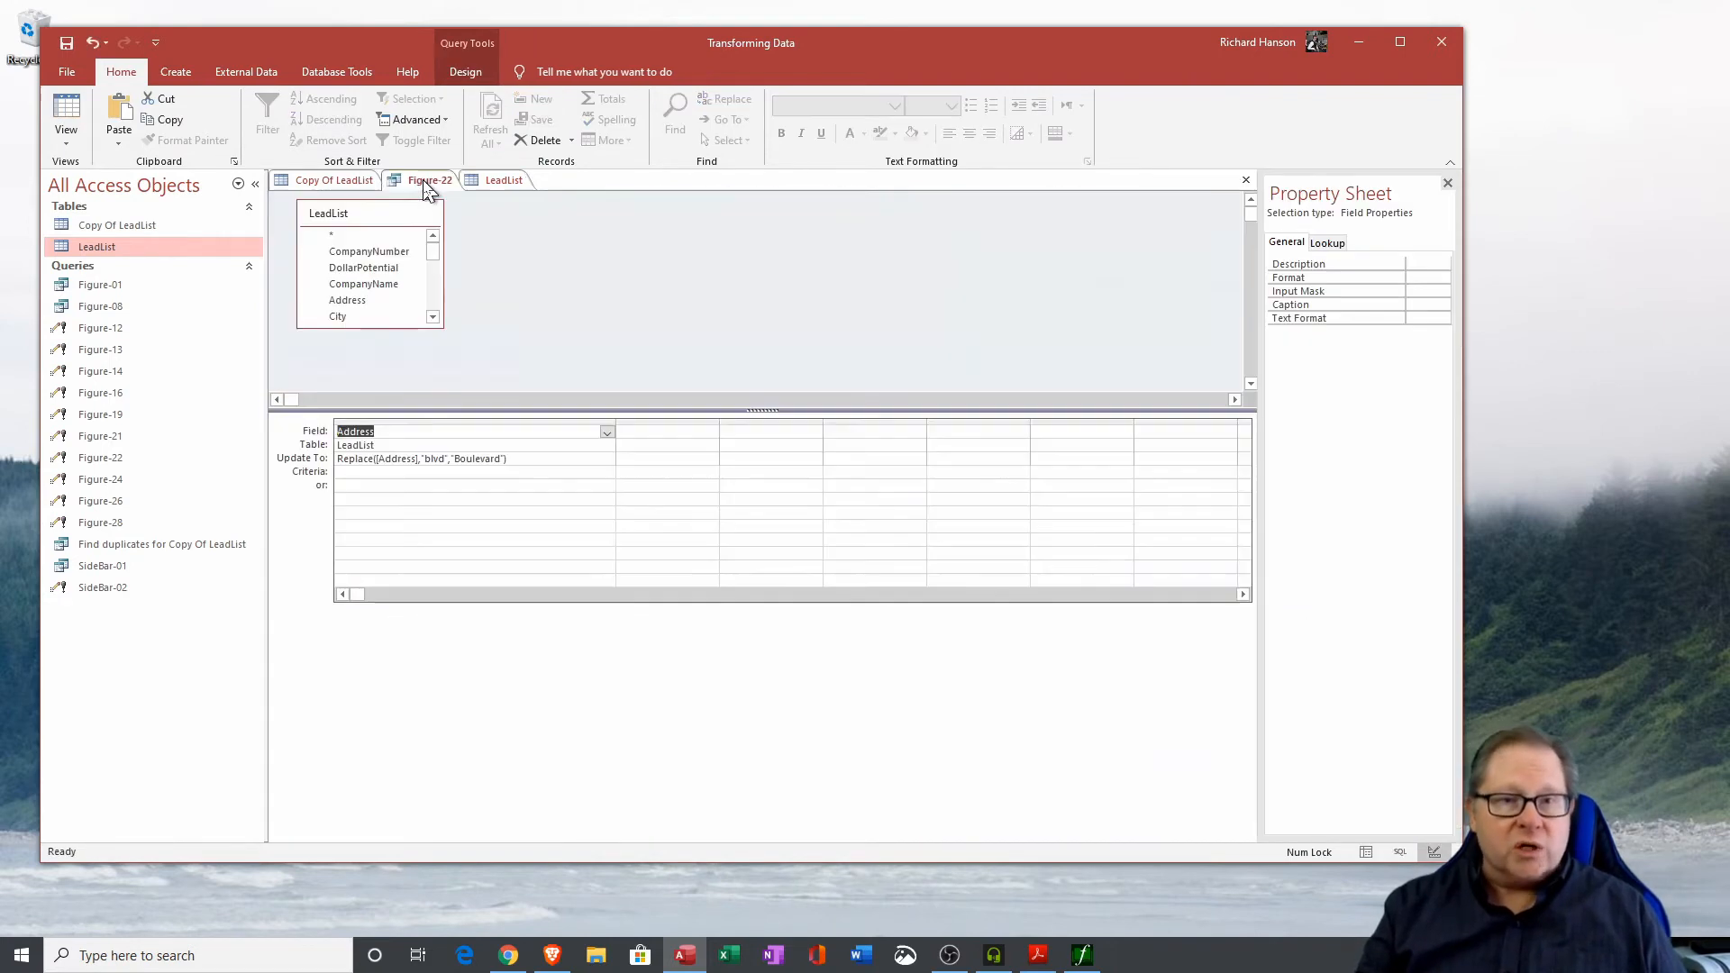
pyautogui.click(444, 458)
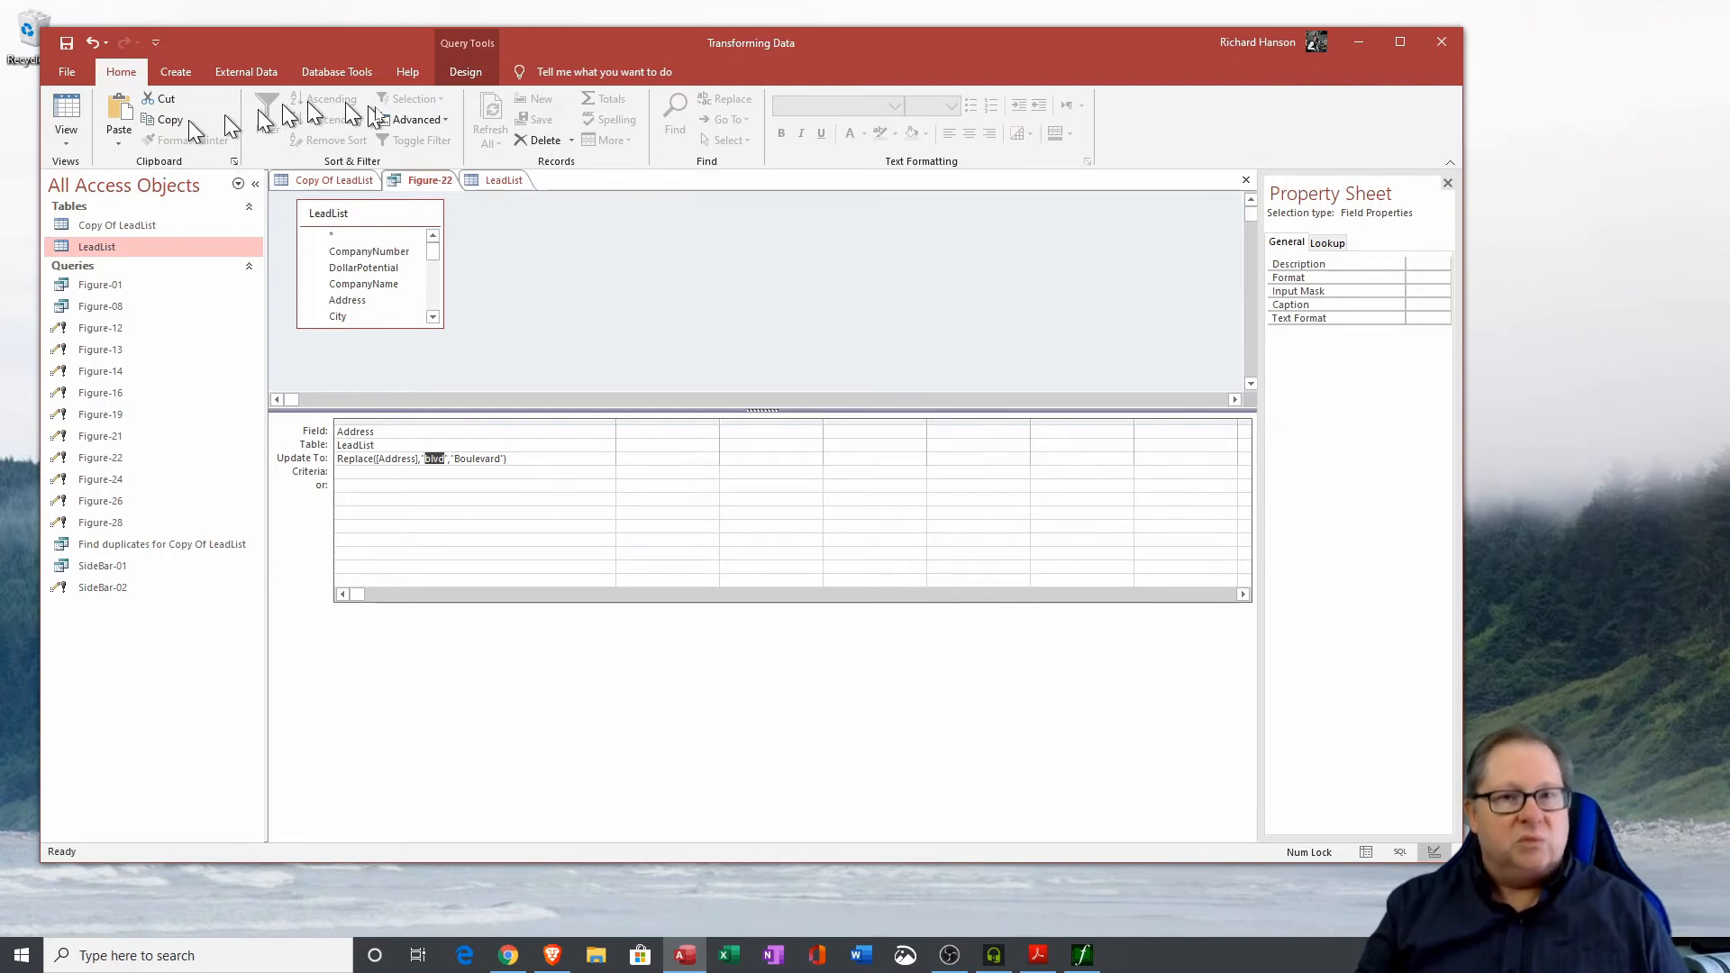
# Run the Figure-22 update query to replace 'blvd' with 'Boulevard' in Address, confirm the update, and close the LeadList table.
pyautogui.click(453, 75)
pyautogui.click(104, 118)
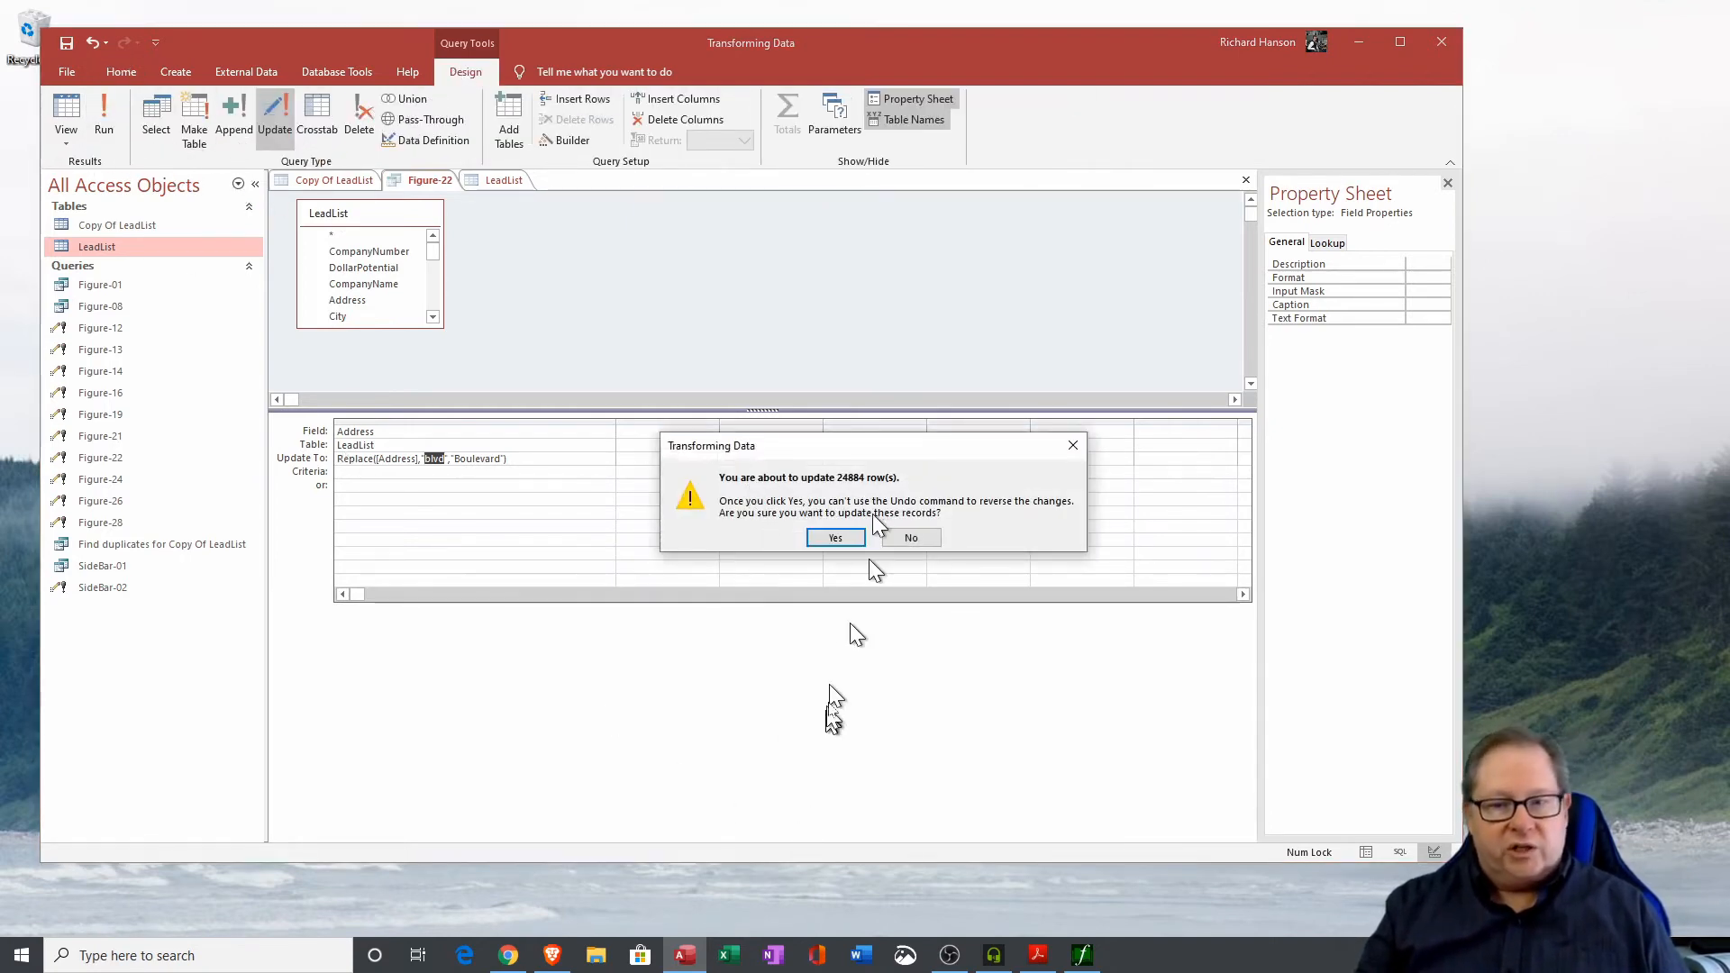
pyautogui.click(835, 539)
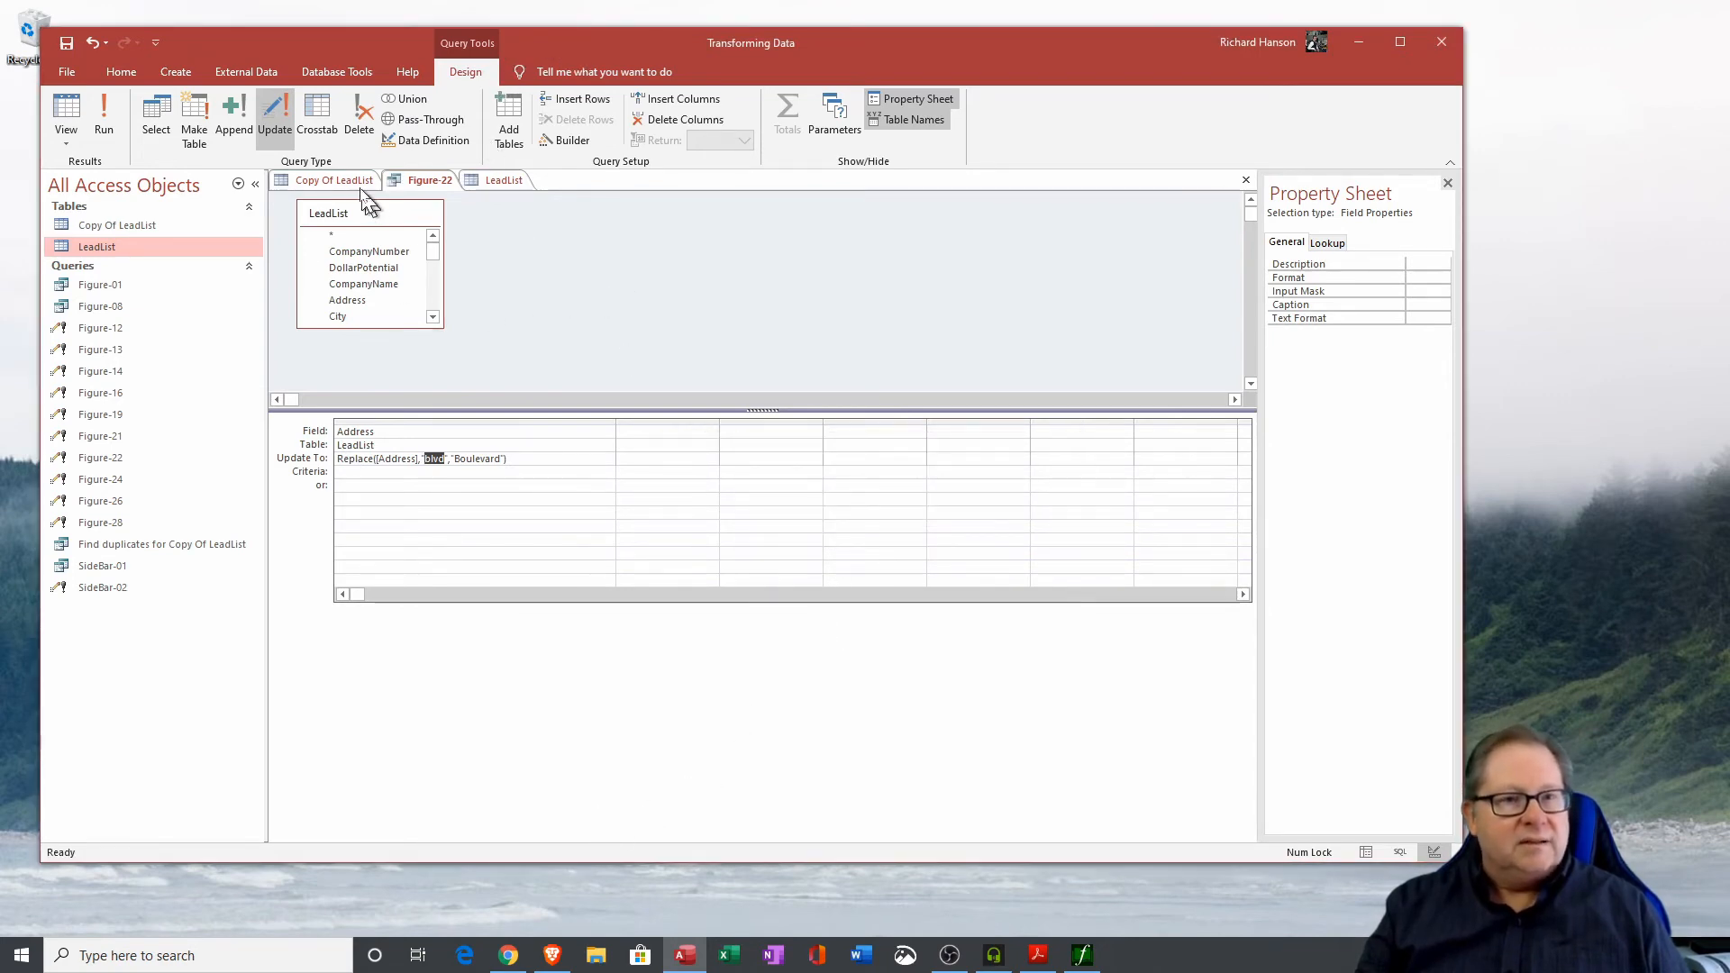
pyautogui.click(505, 181)
pyautogui.click(1451, 179)
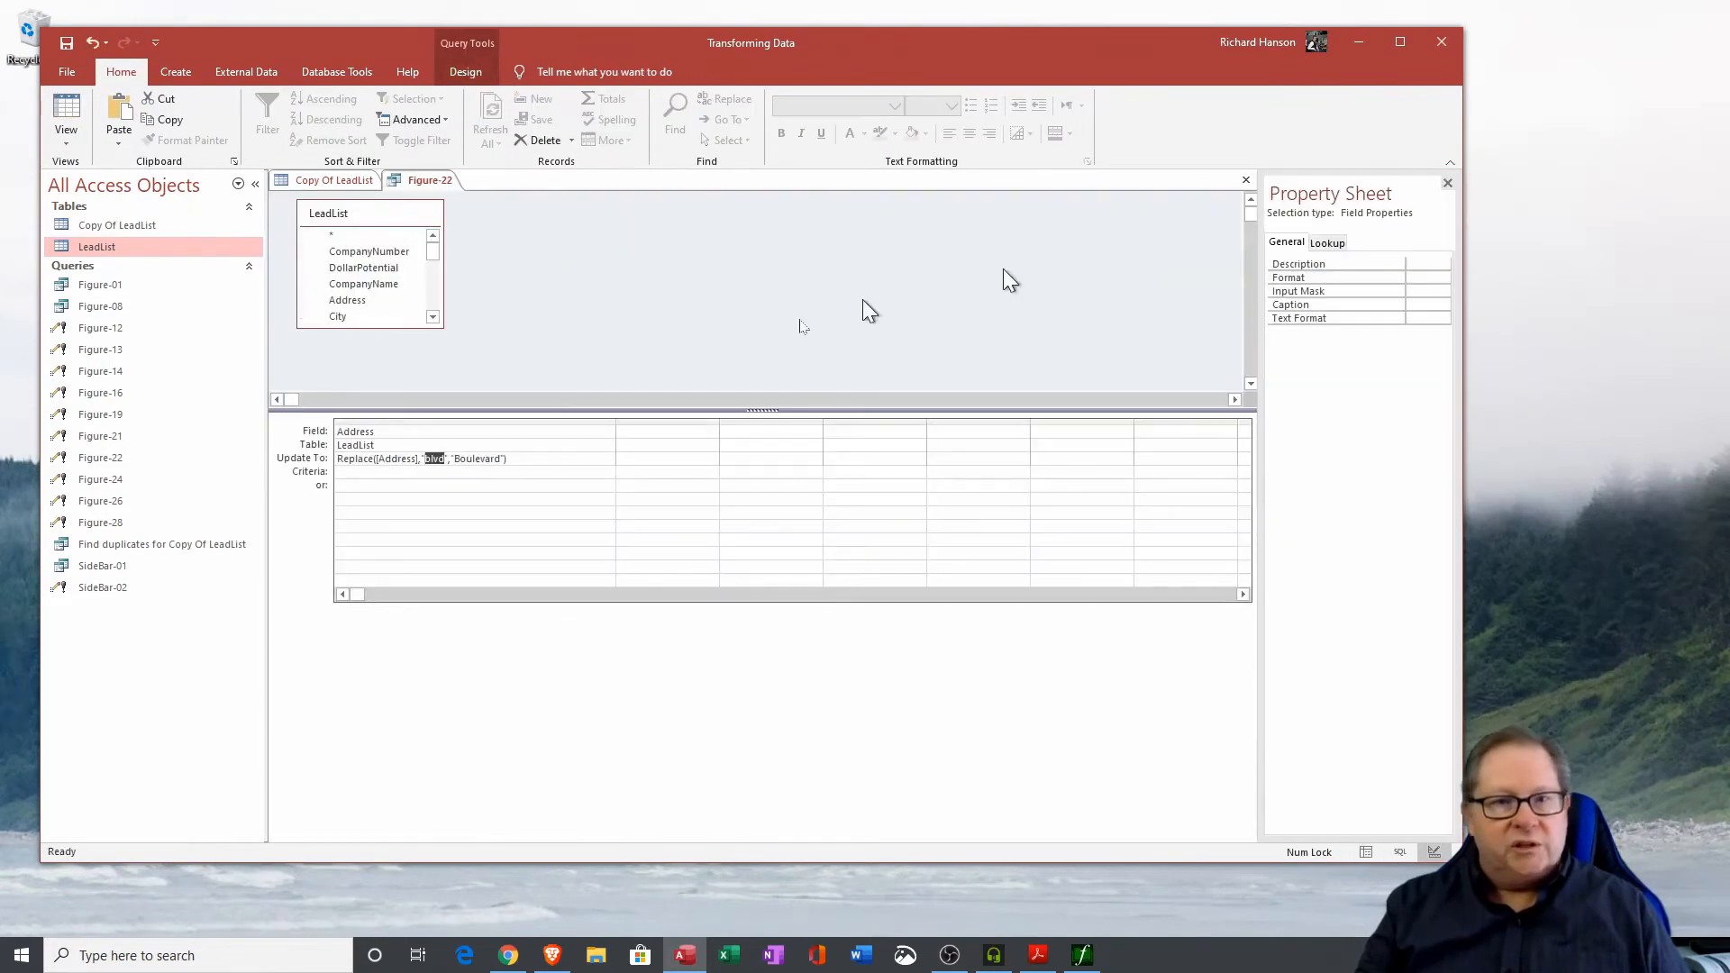
# Open the LeadList table and search the Address column for the whole value Boulevard.
pyautogui.doubleClick(123, 248)
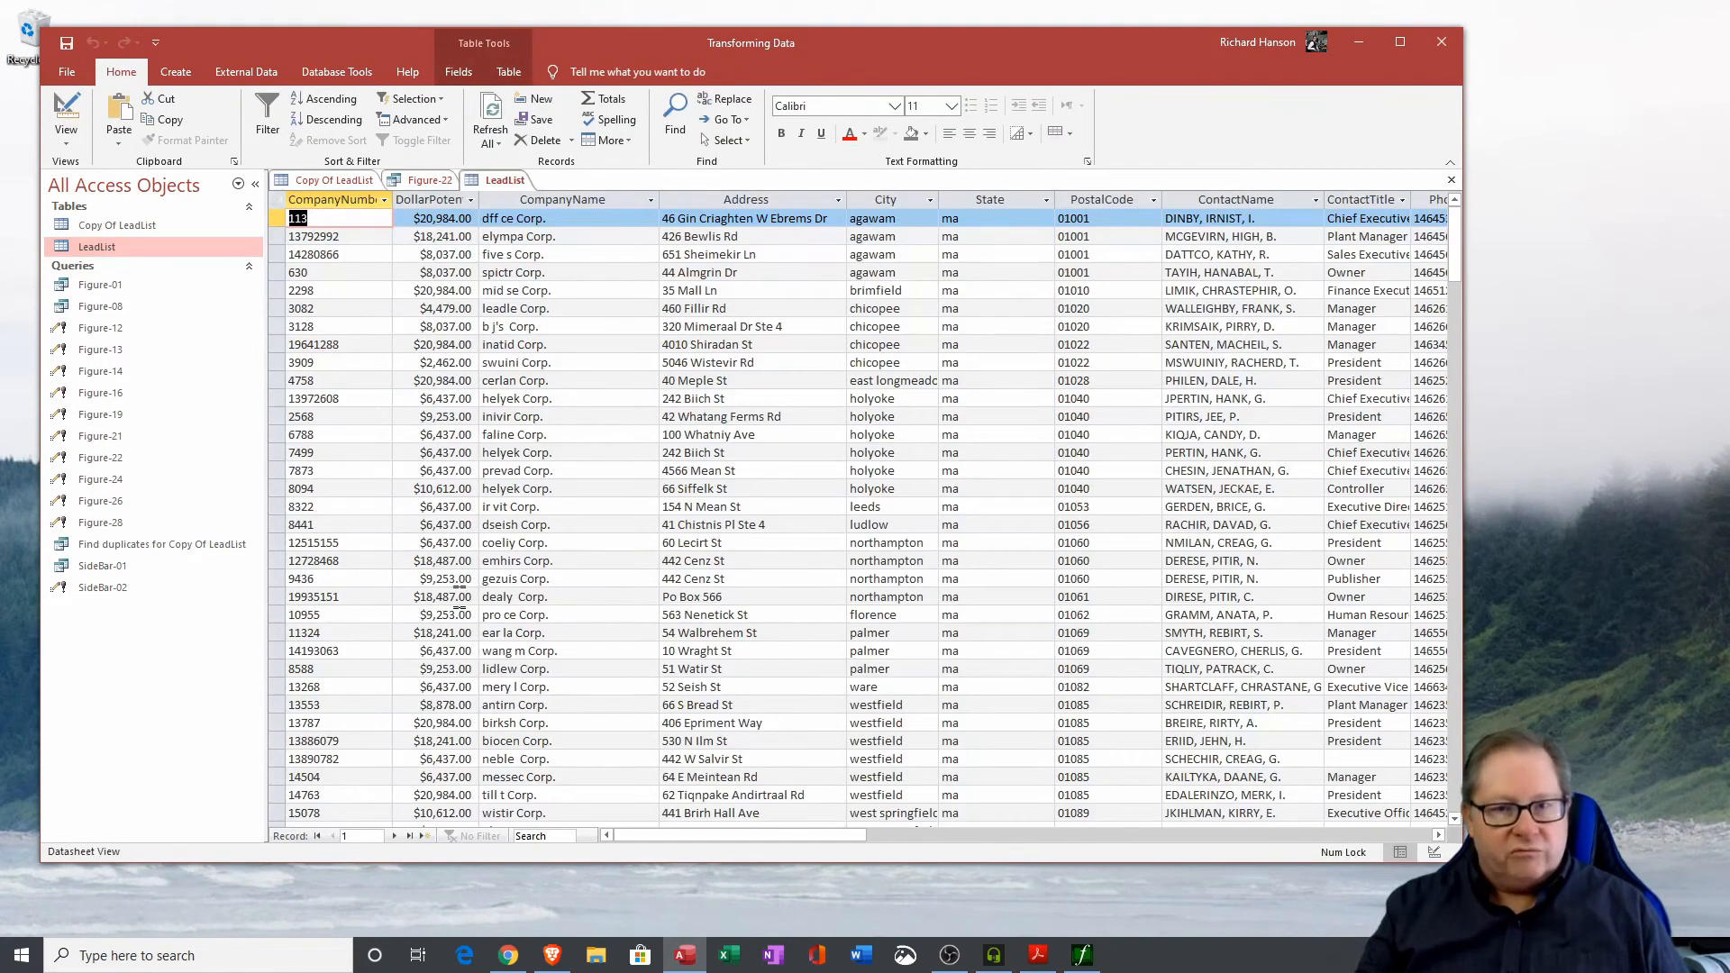
pyautogui.click(766, 199)
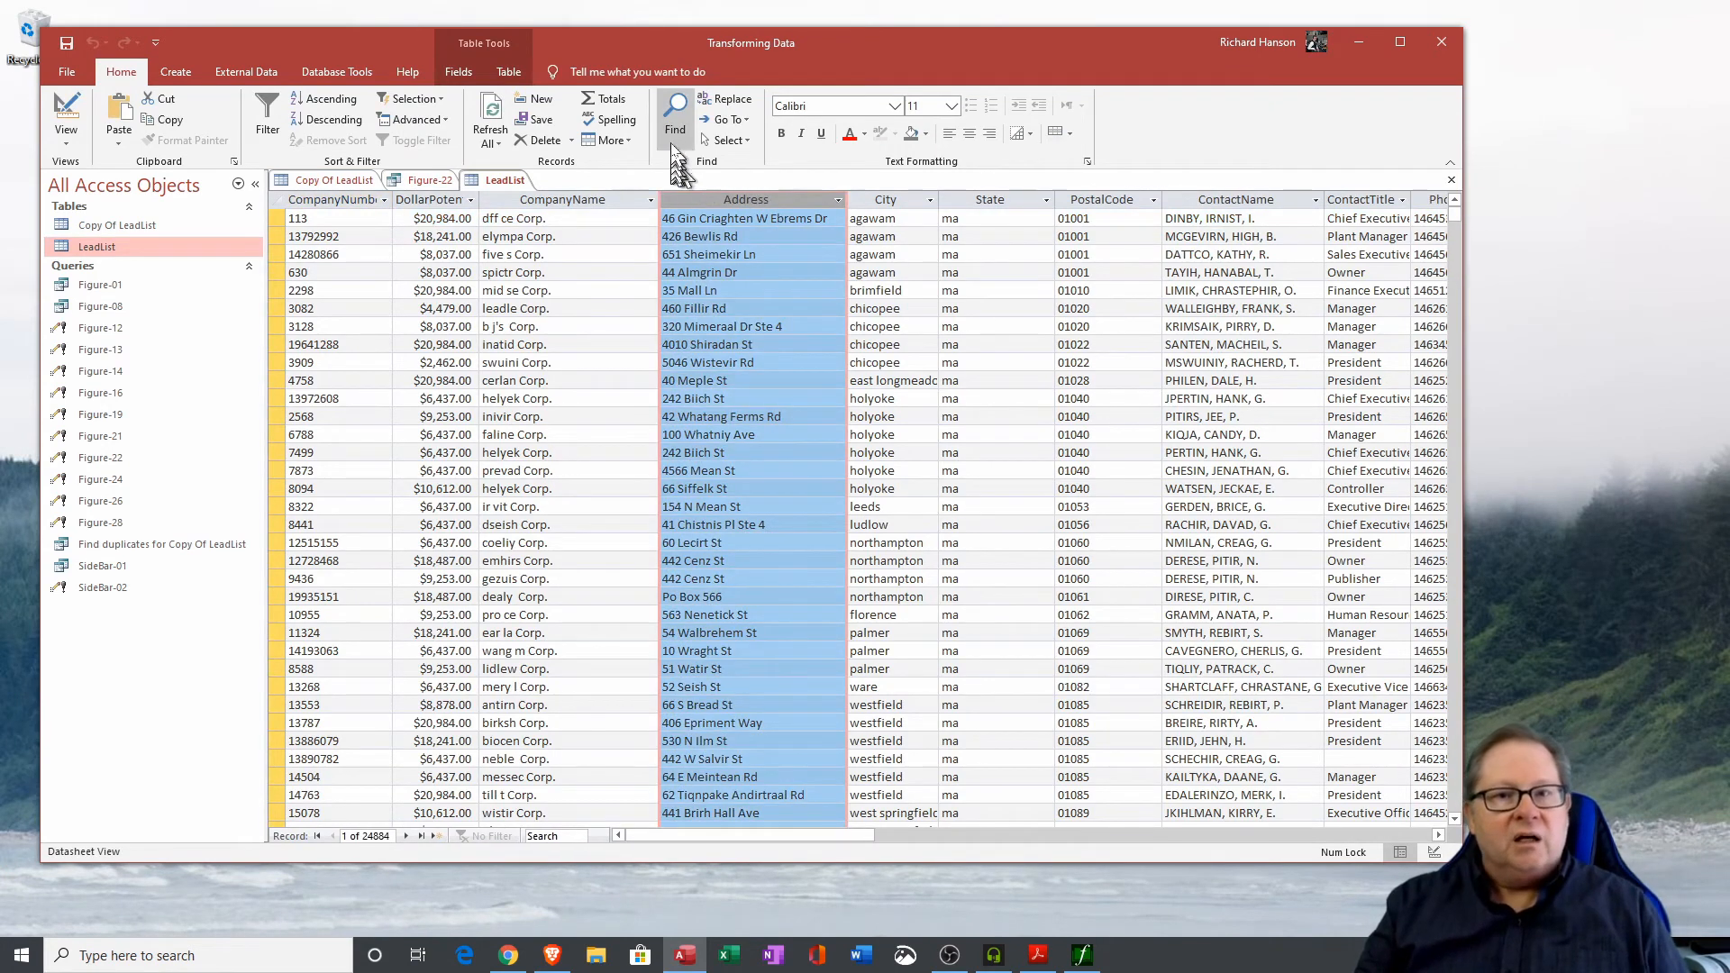
pyautogui.click(673, 127)
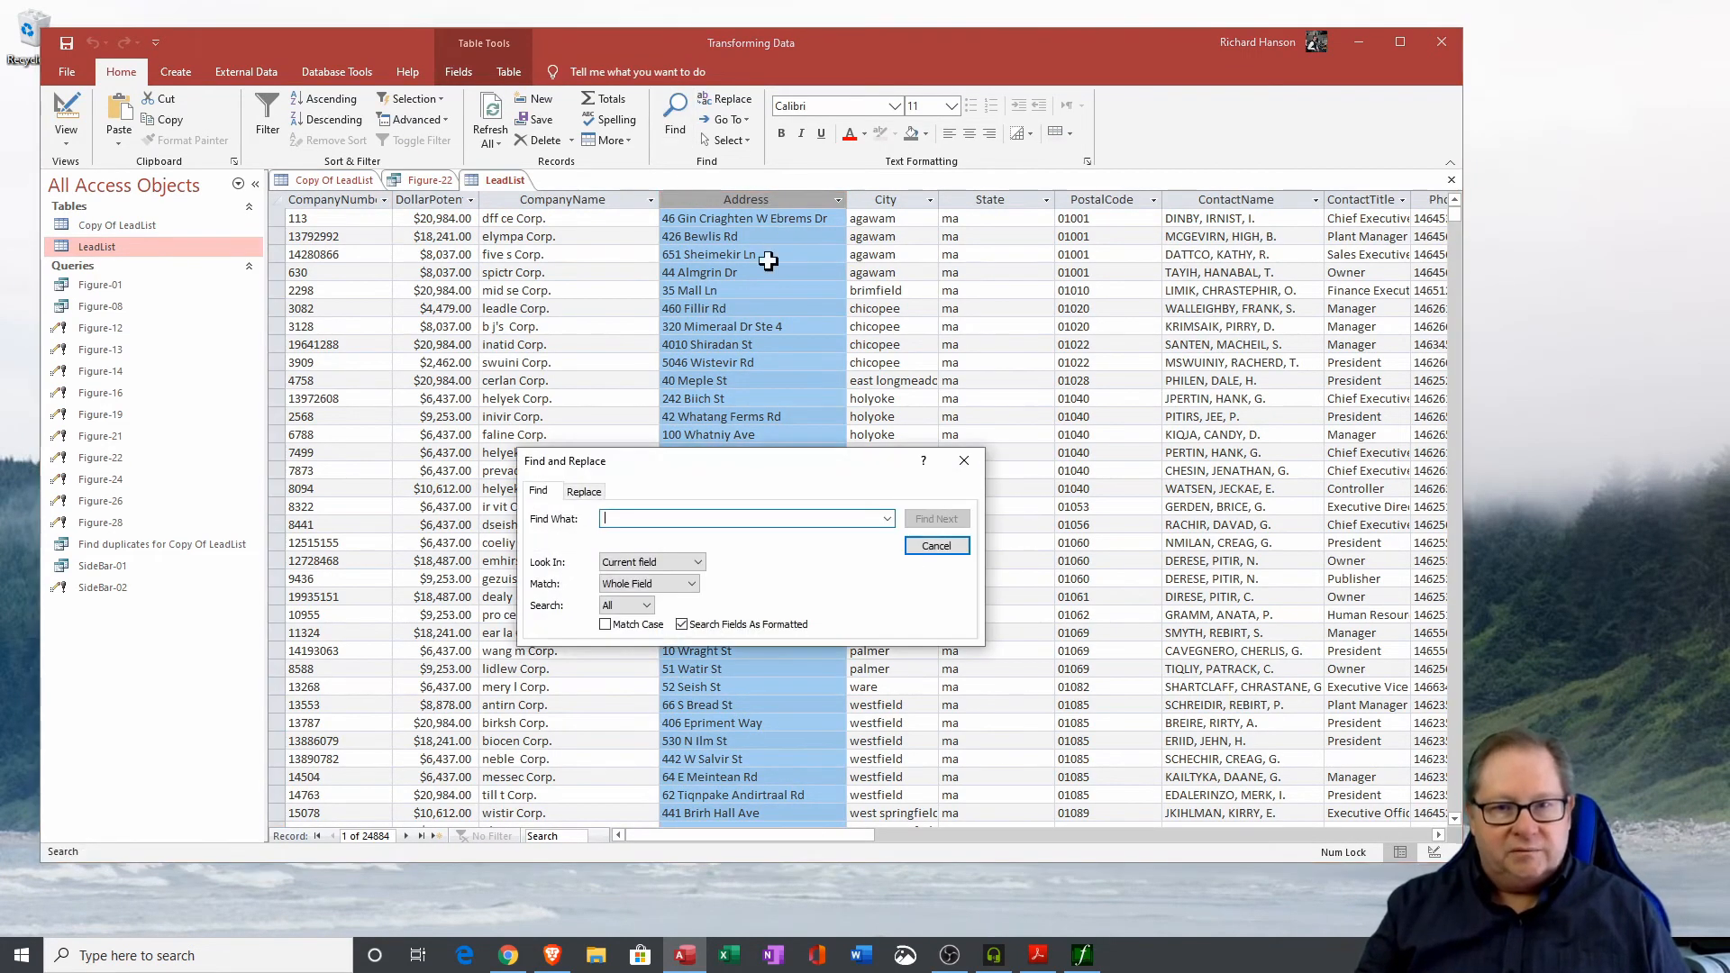
pyautogui.write('B')
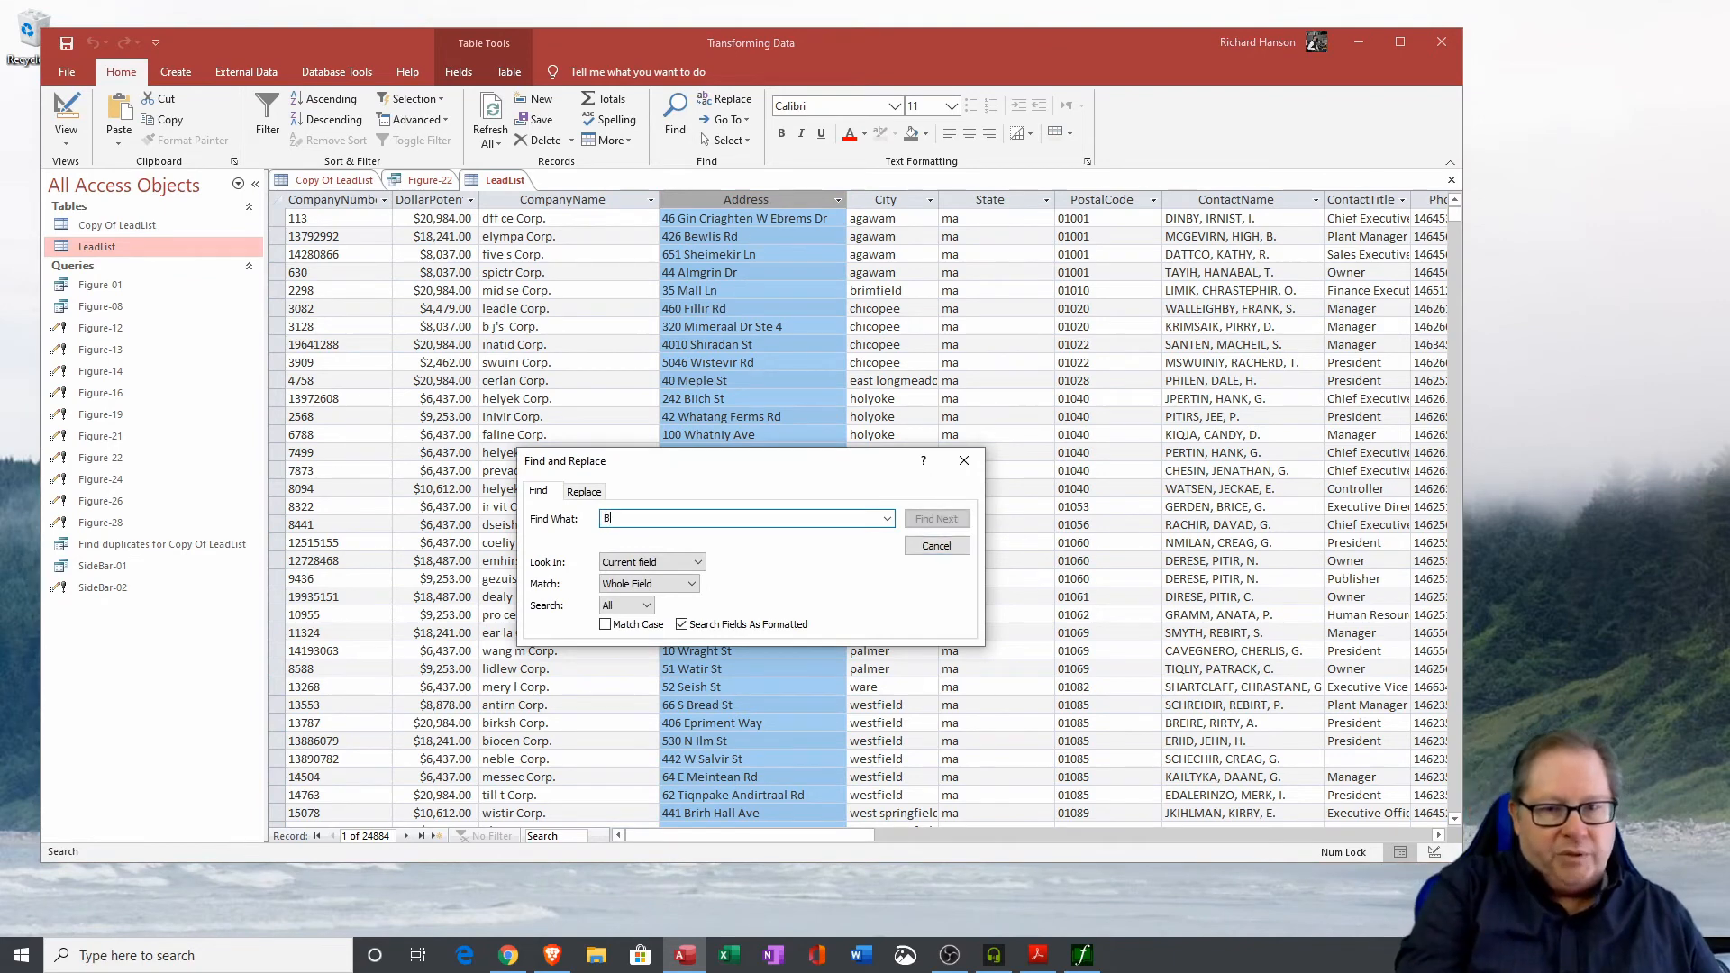
pyautogui.write('ouleva')
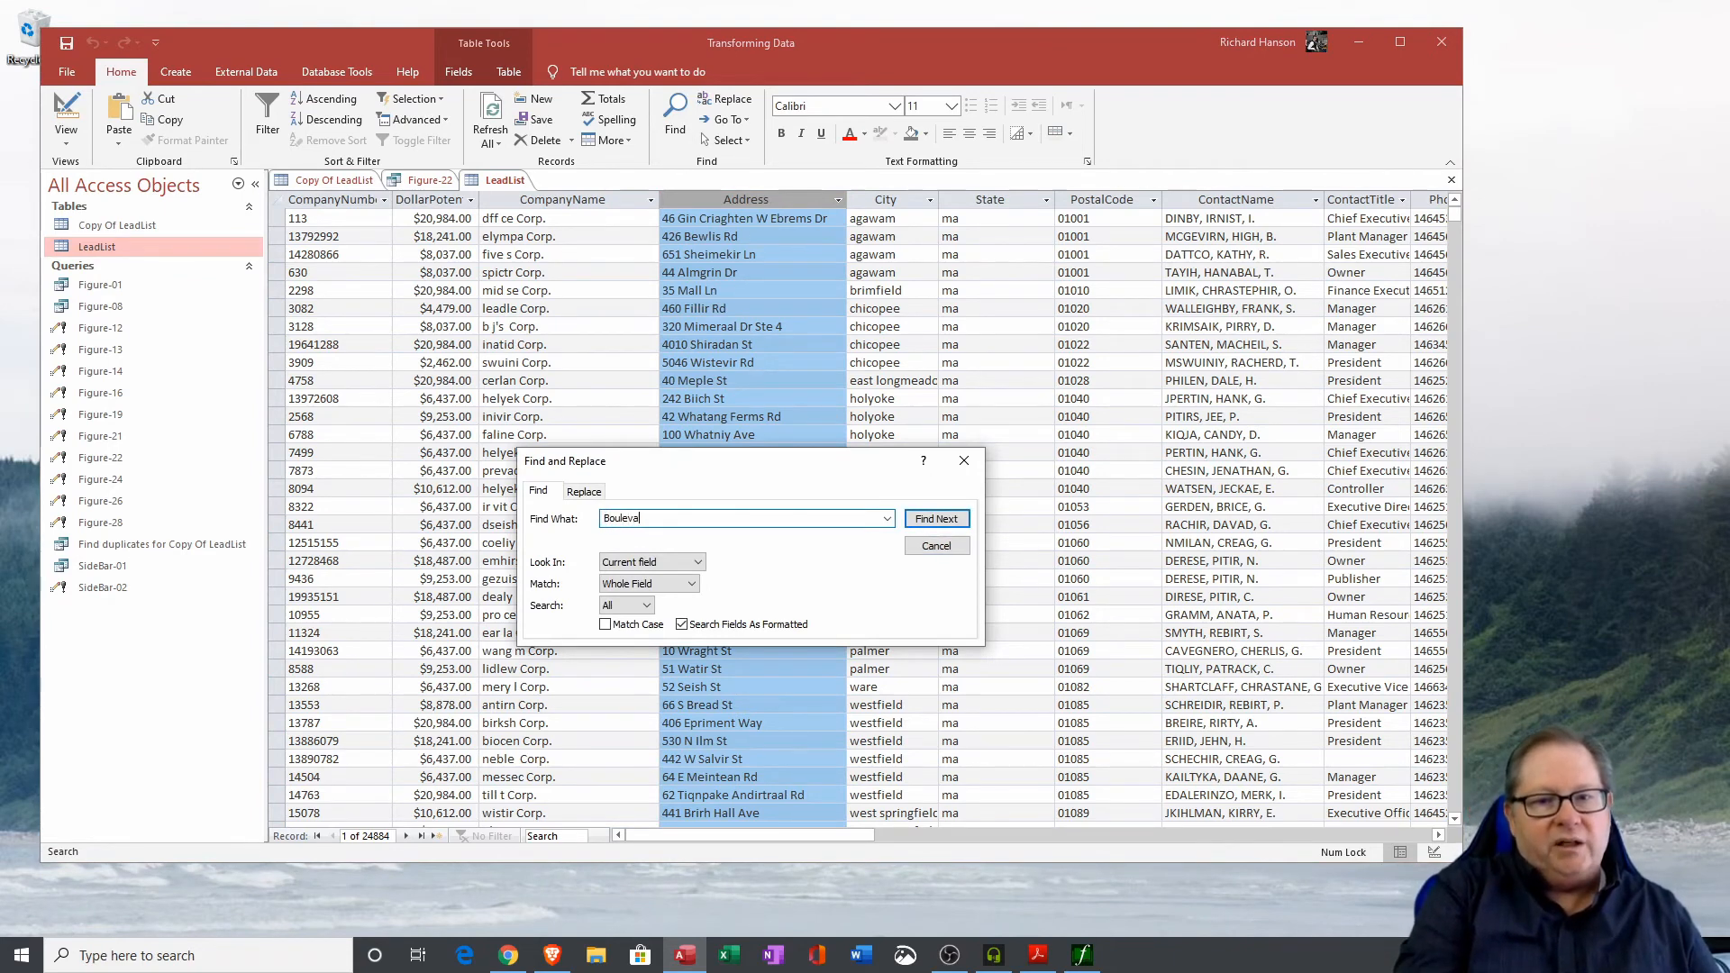
pyautogui.write('rd')
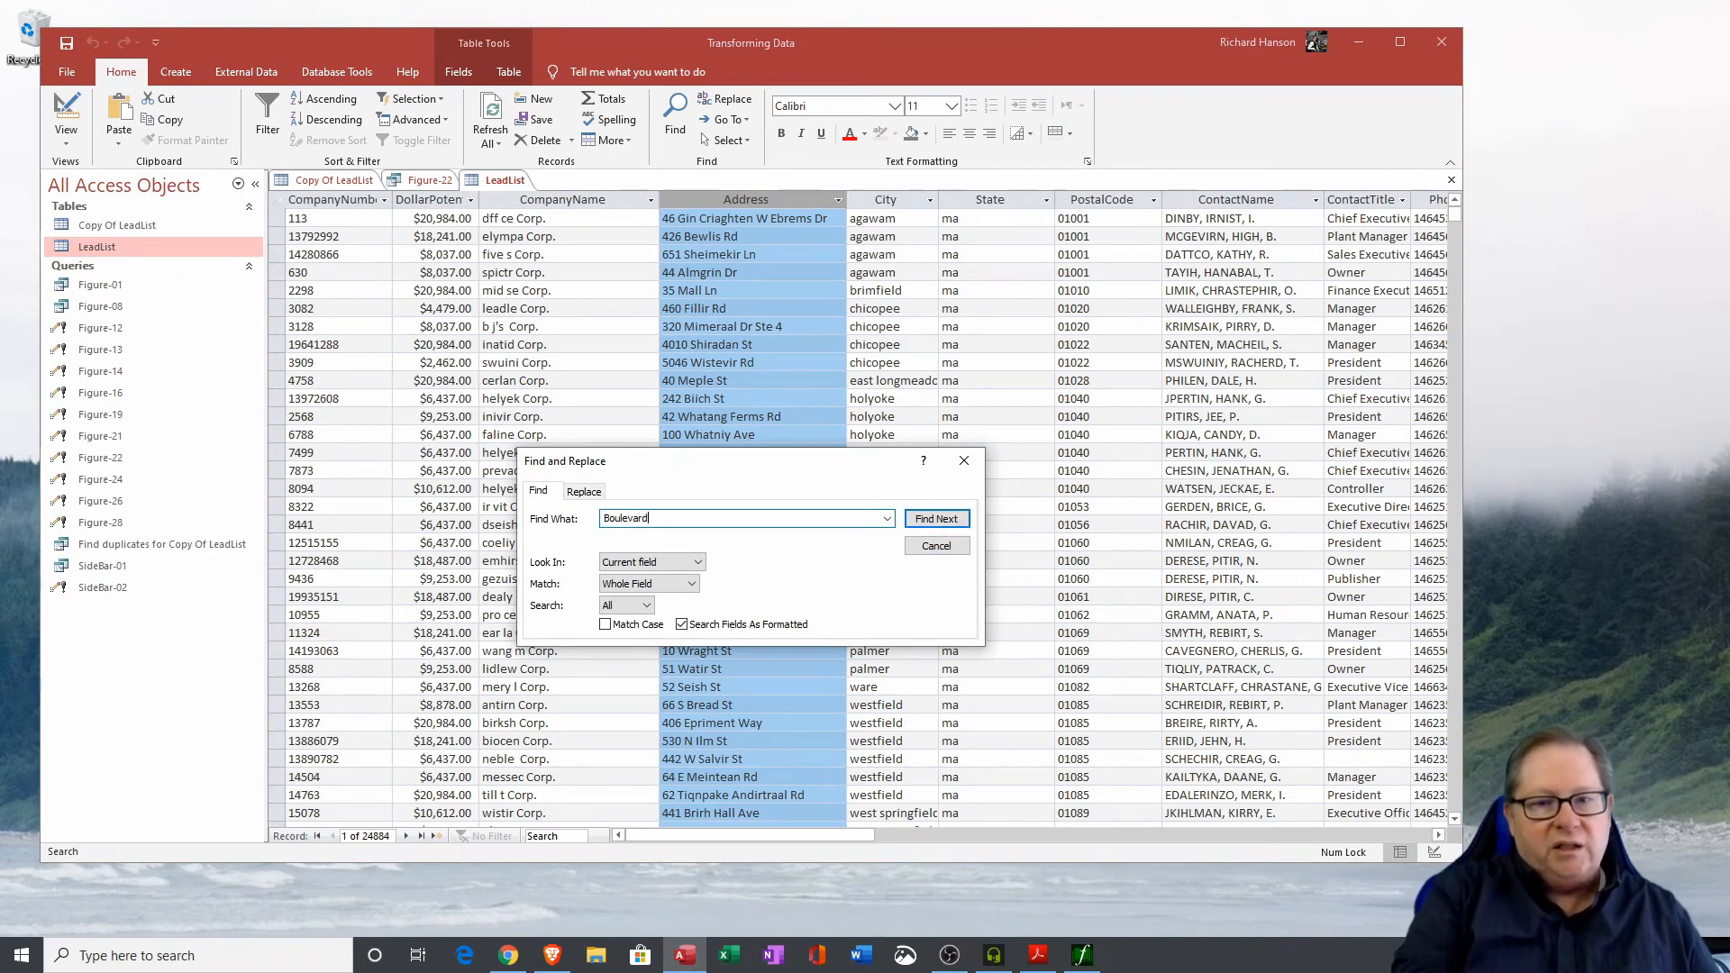
pyautogui.click(929, 523)
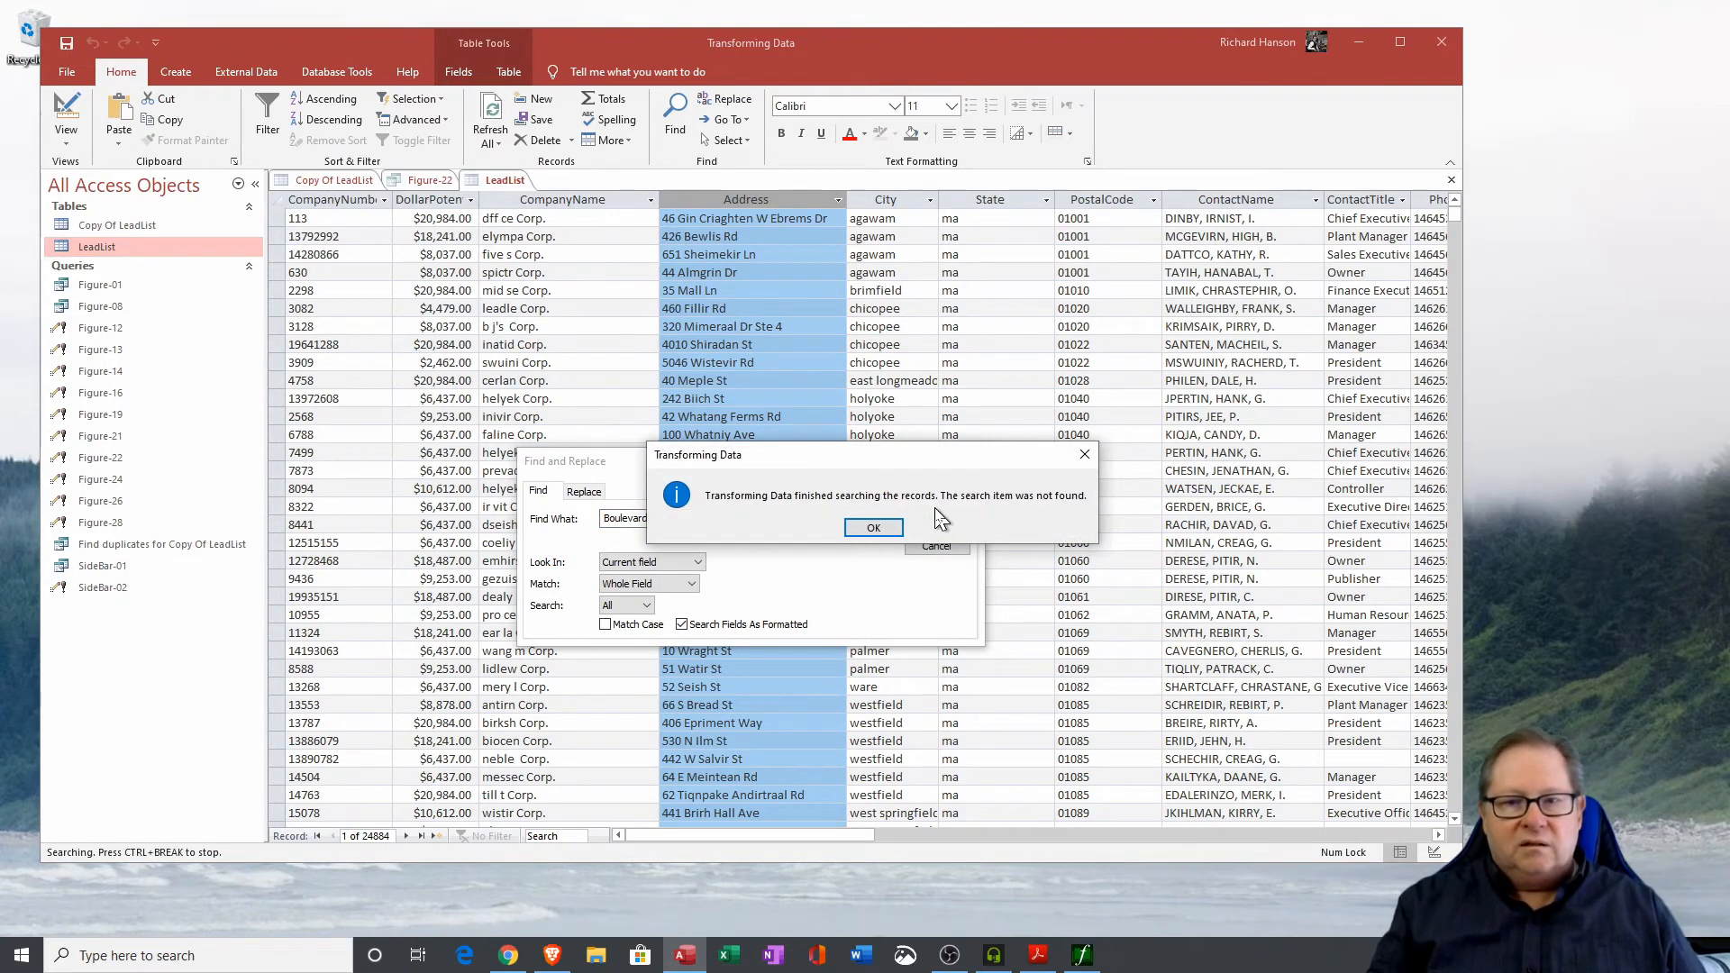
pyautogui.click(873, 528)
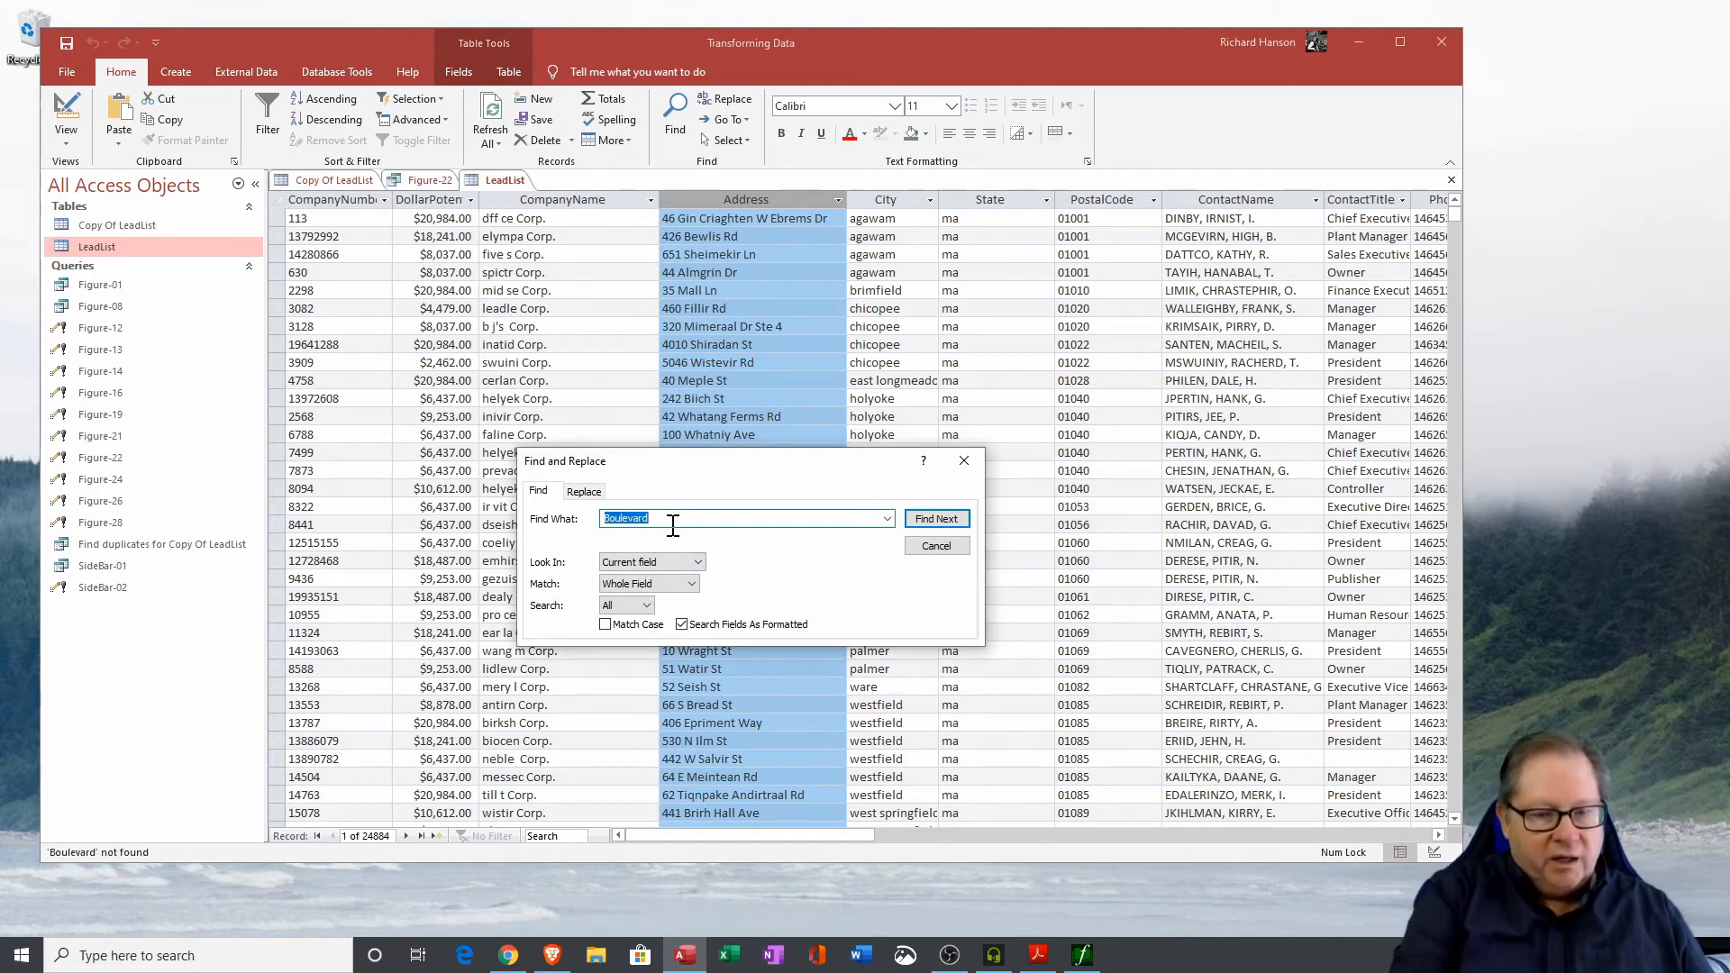
# Search the Address column for Blvd as a whole field.
pyautogui.write('Blvd')
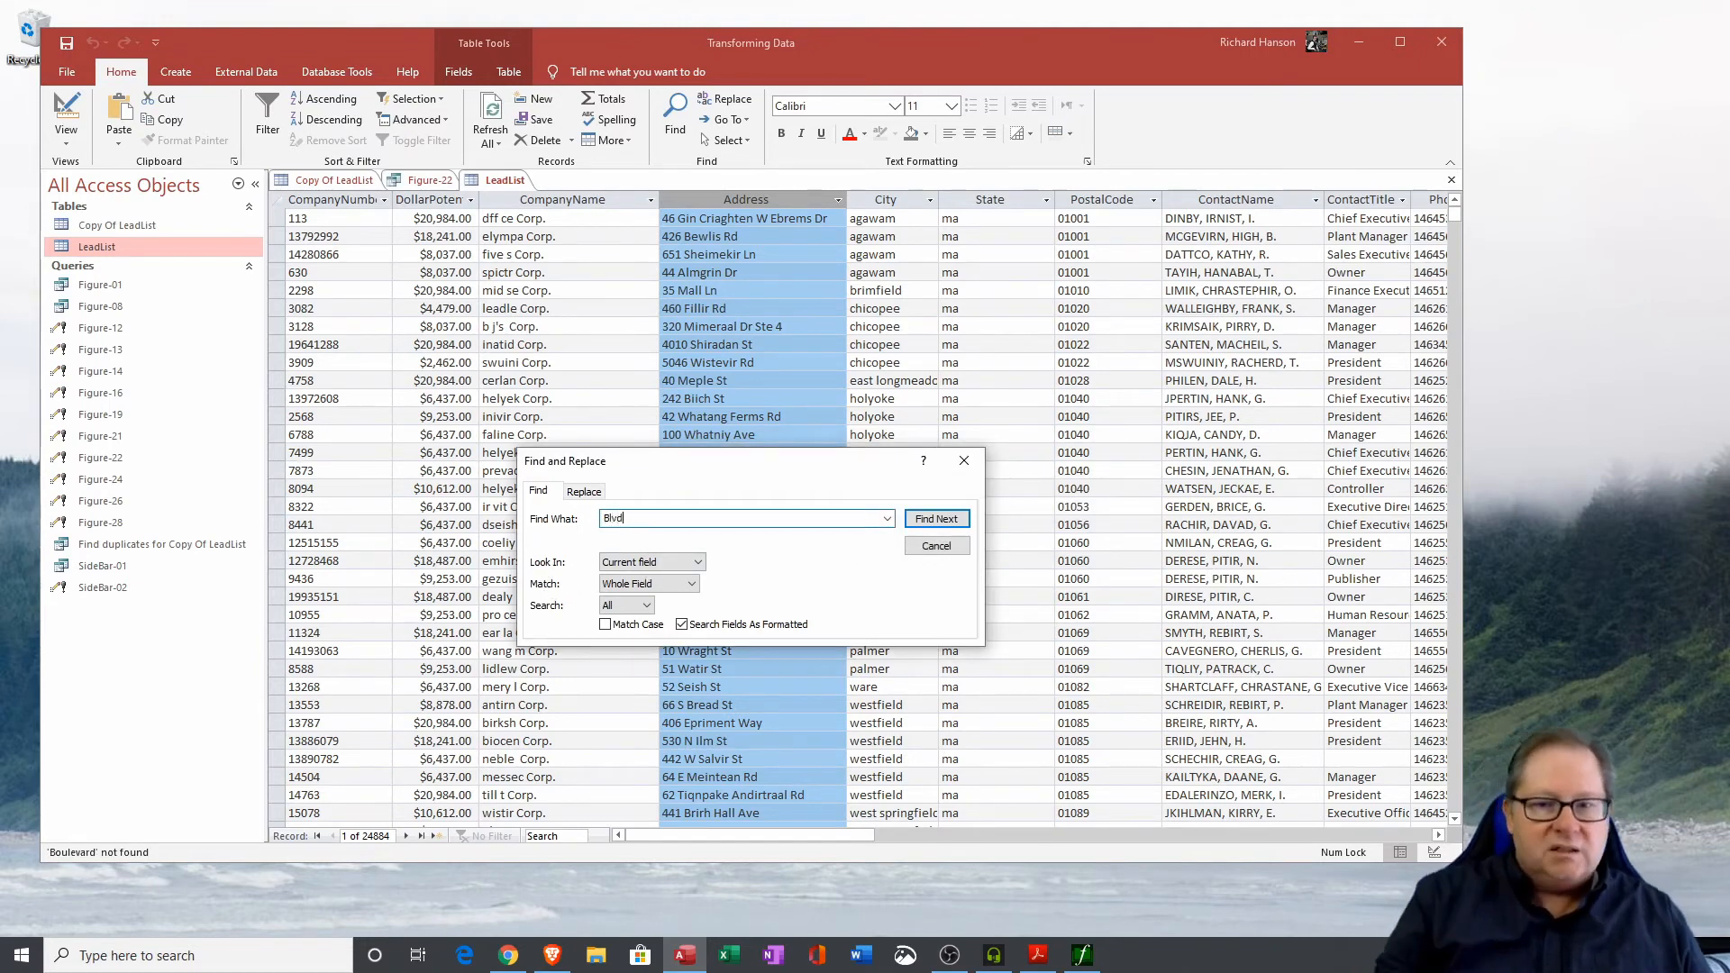
pyautogui.click(936, 519)
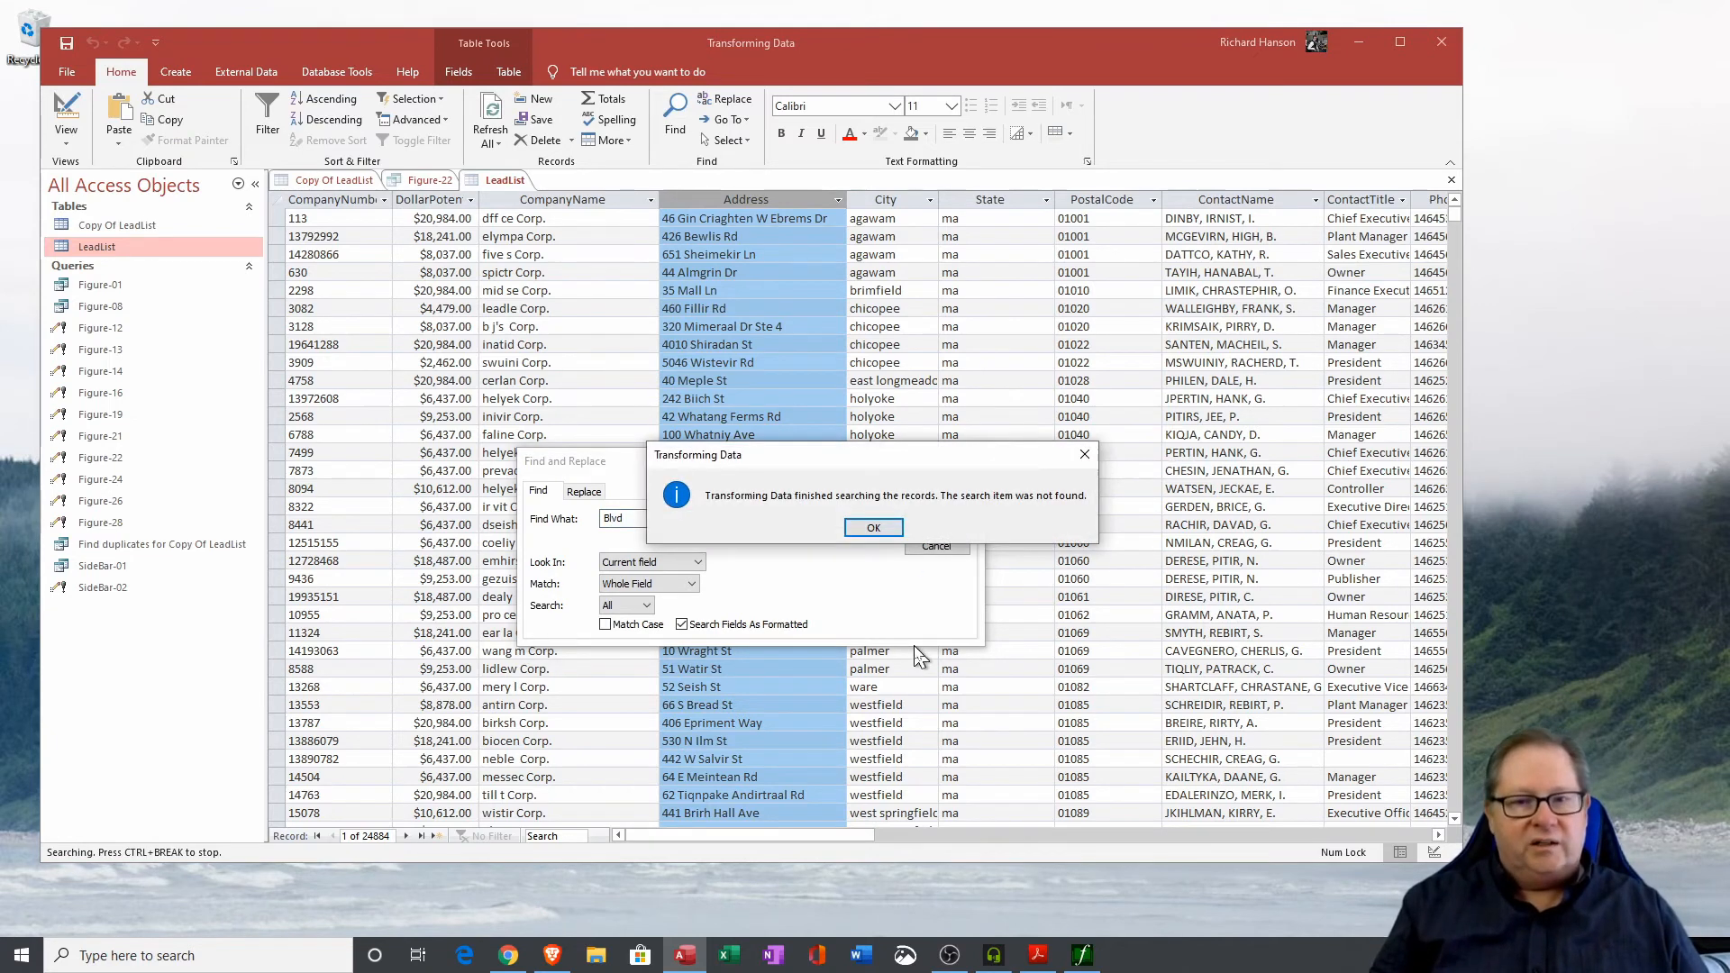
pyautogui.click(887, 522)
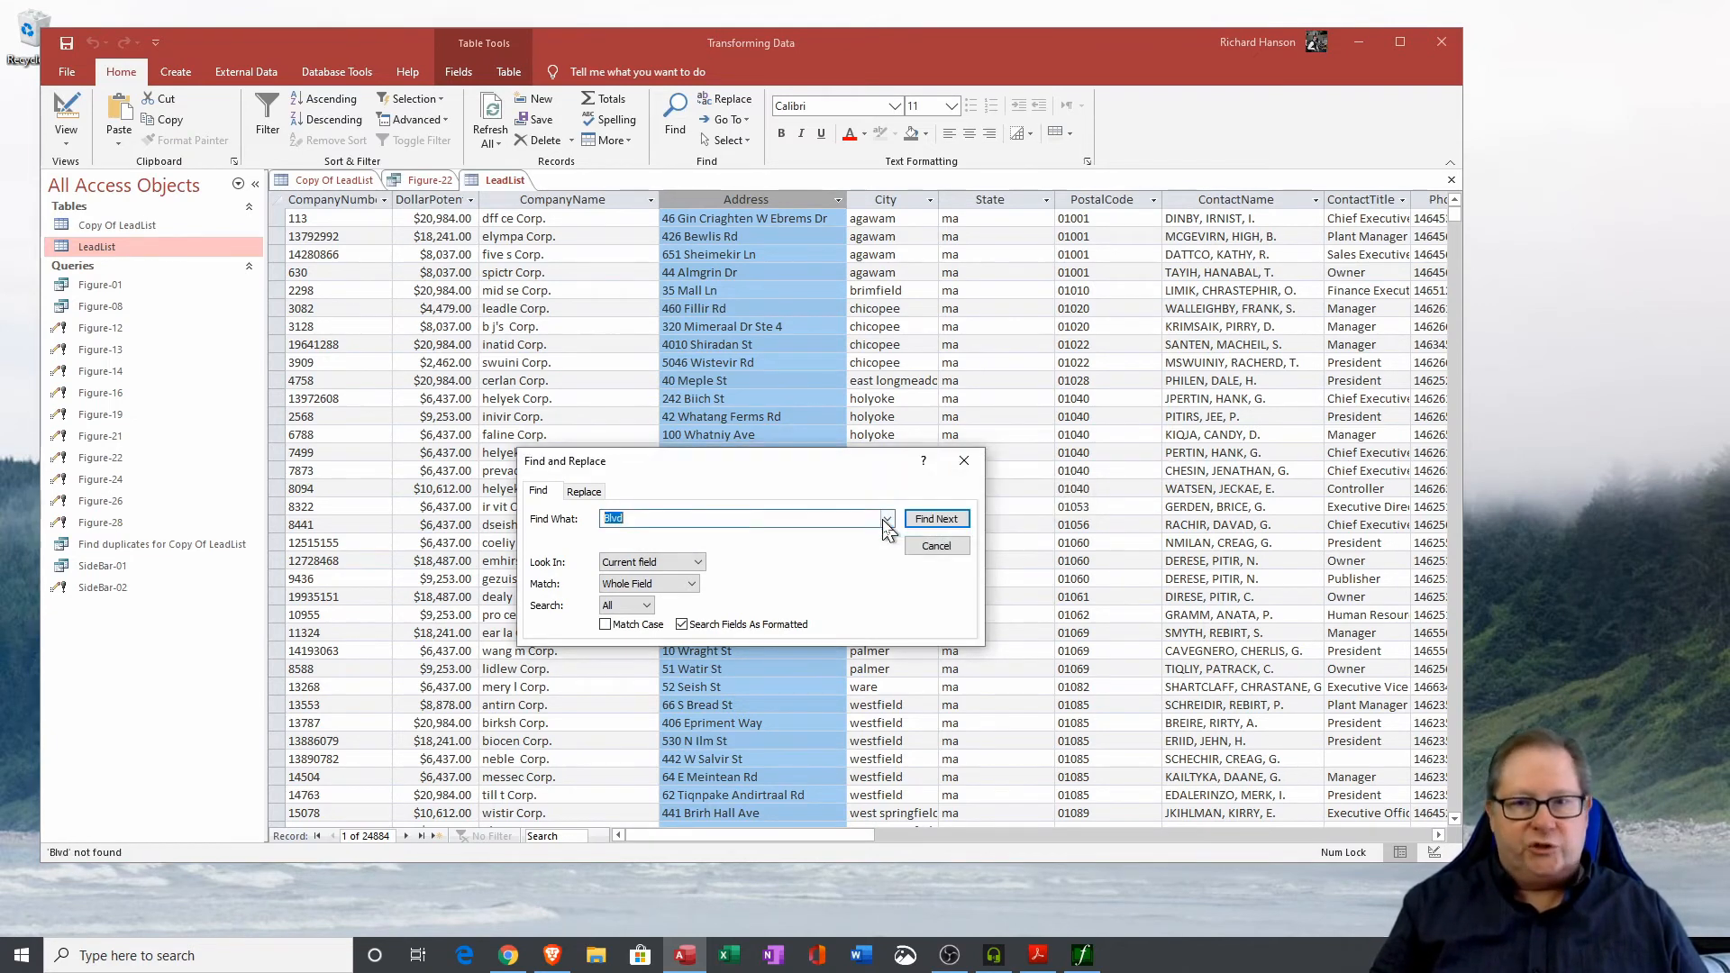
# Set the search to match any part of the field and find the next Address containing Boulevard.
pyautogui.click(689, 584)
pyautogui.click(637, 601)
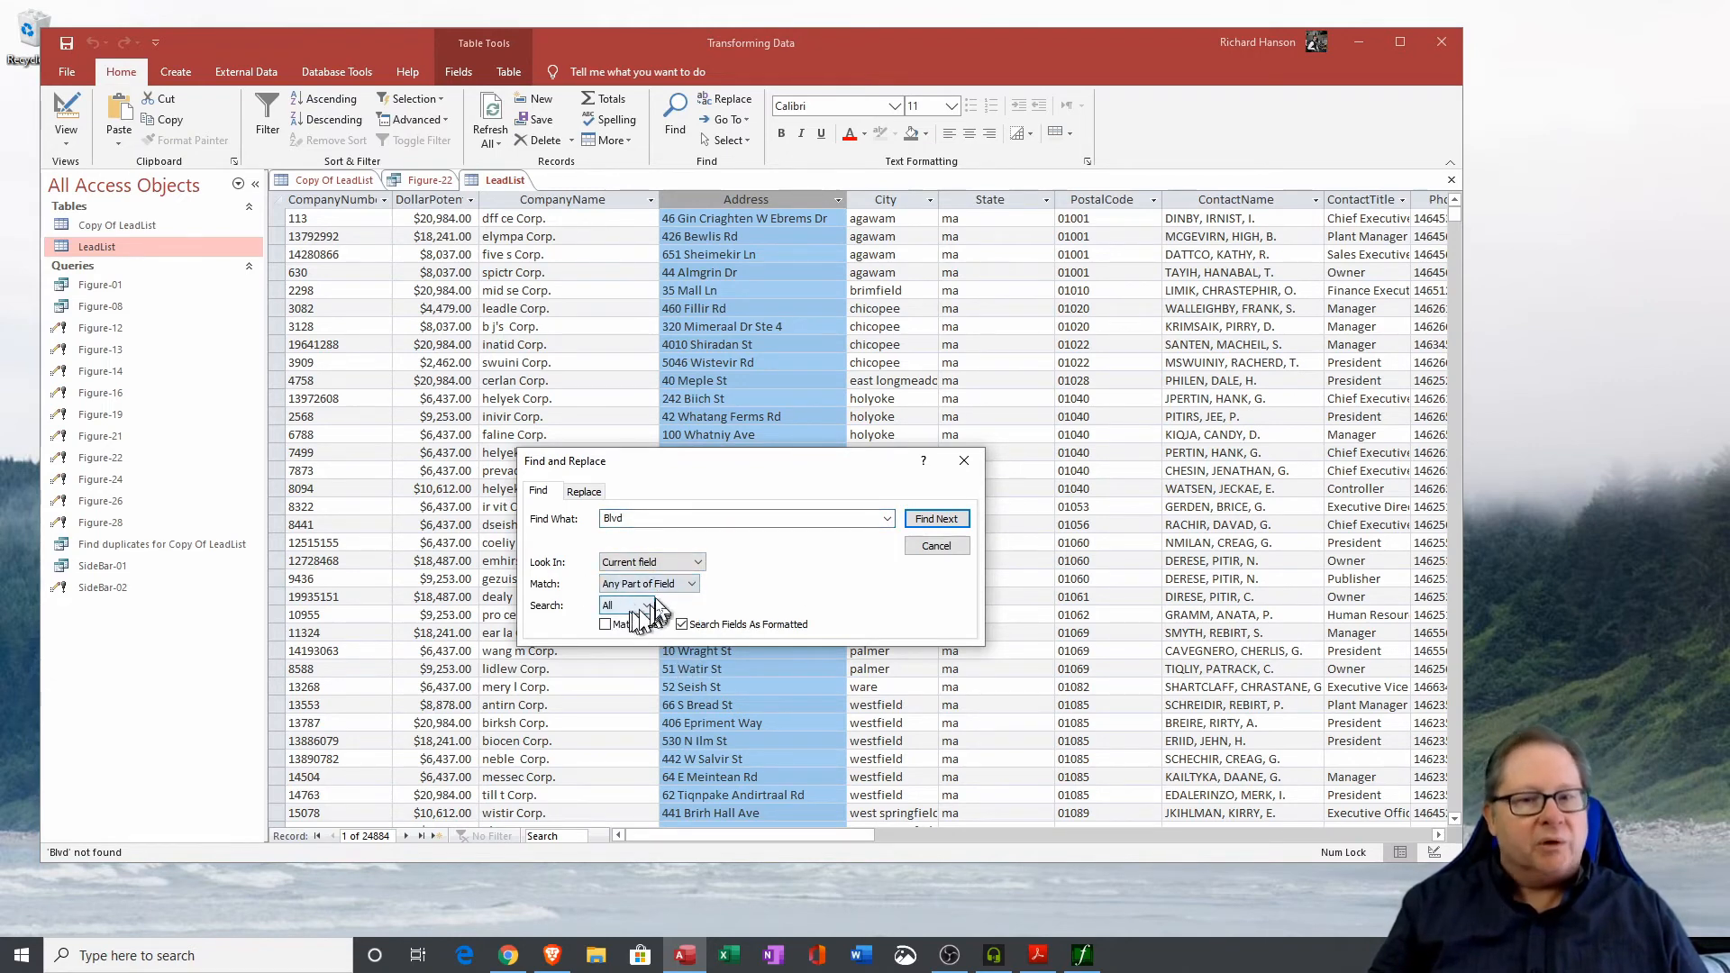
pyautogui.doubleClick(663, 519)
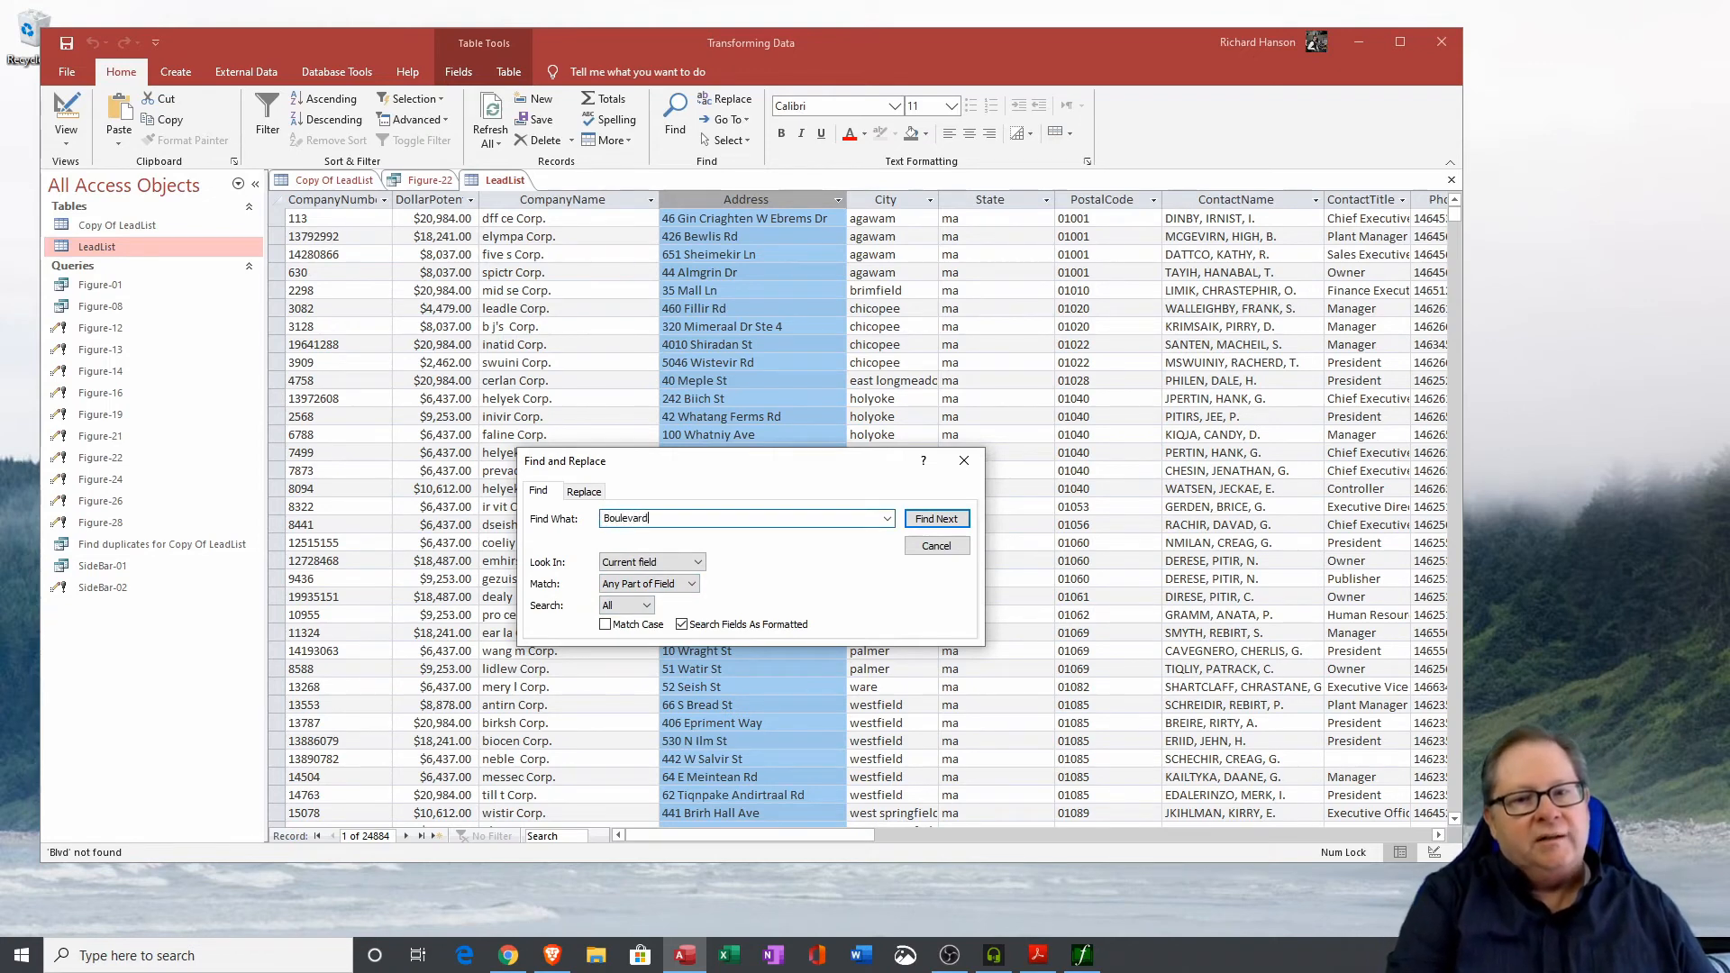
pyautogui.click(936, 519)
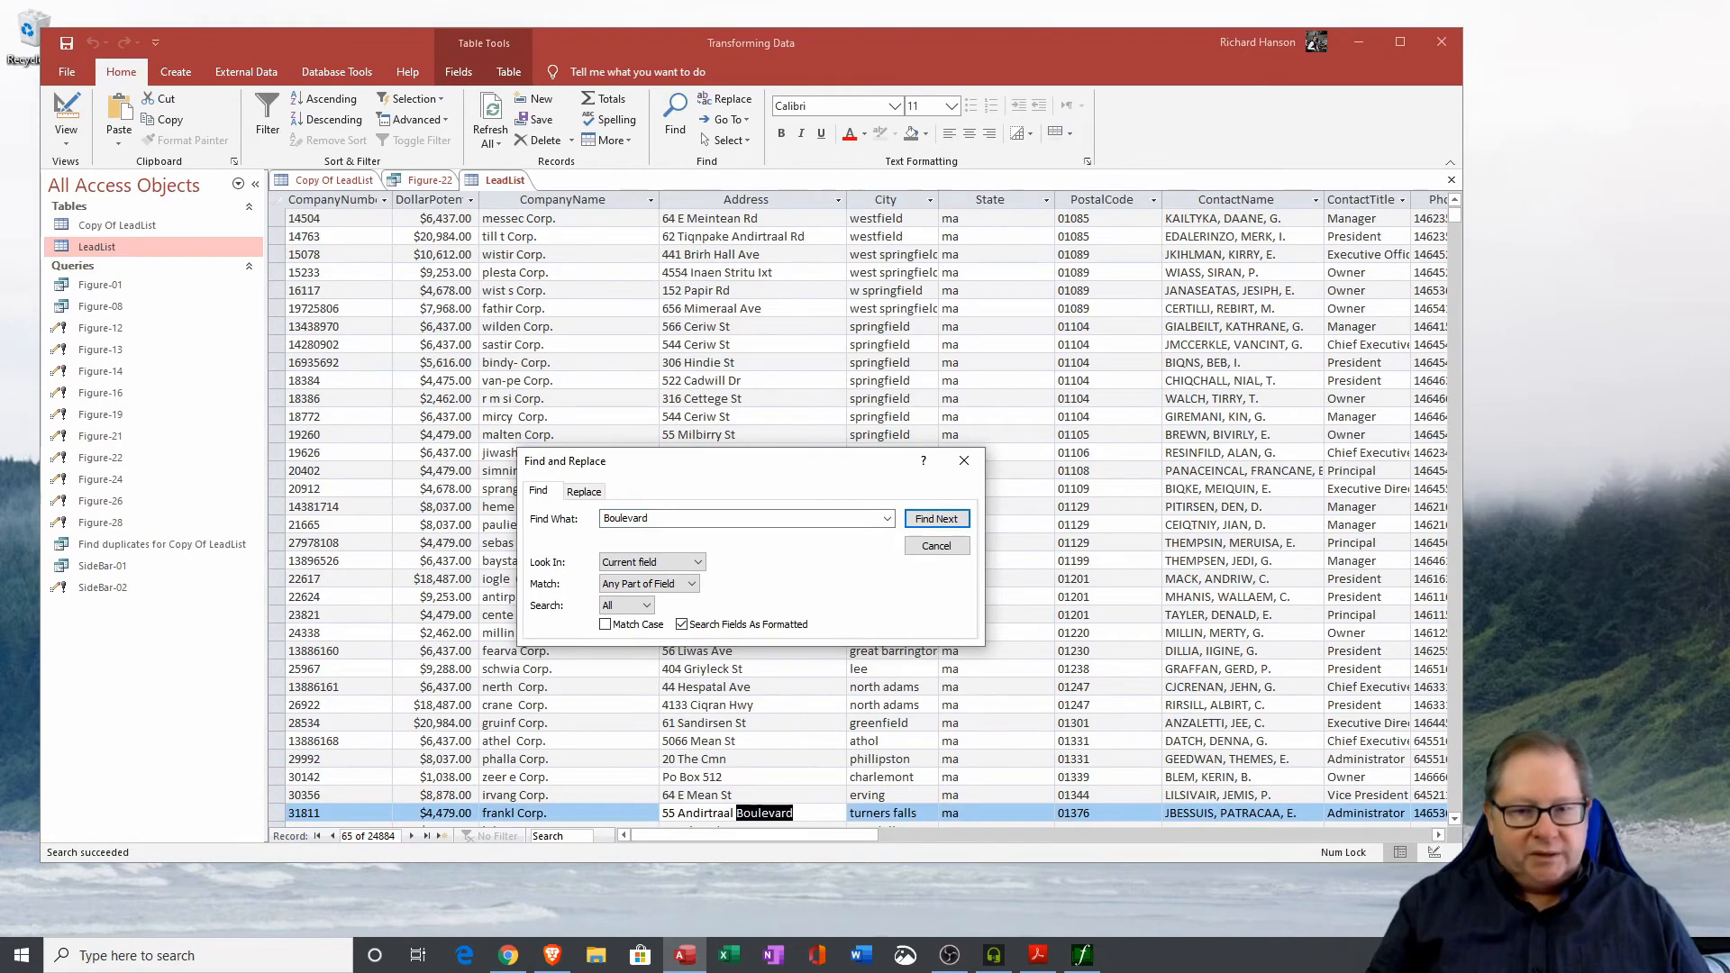
# Search the whole Address column for Blvd anywhere in the field, then close the Find dialog.
pyautogui.scroll(-2, 805, 707)
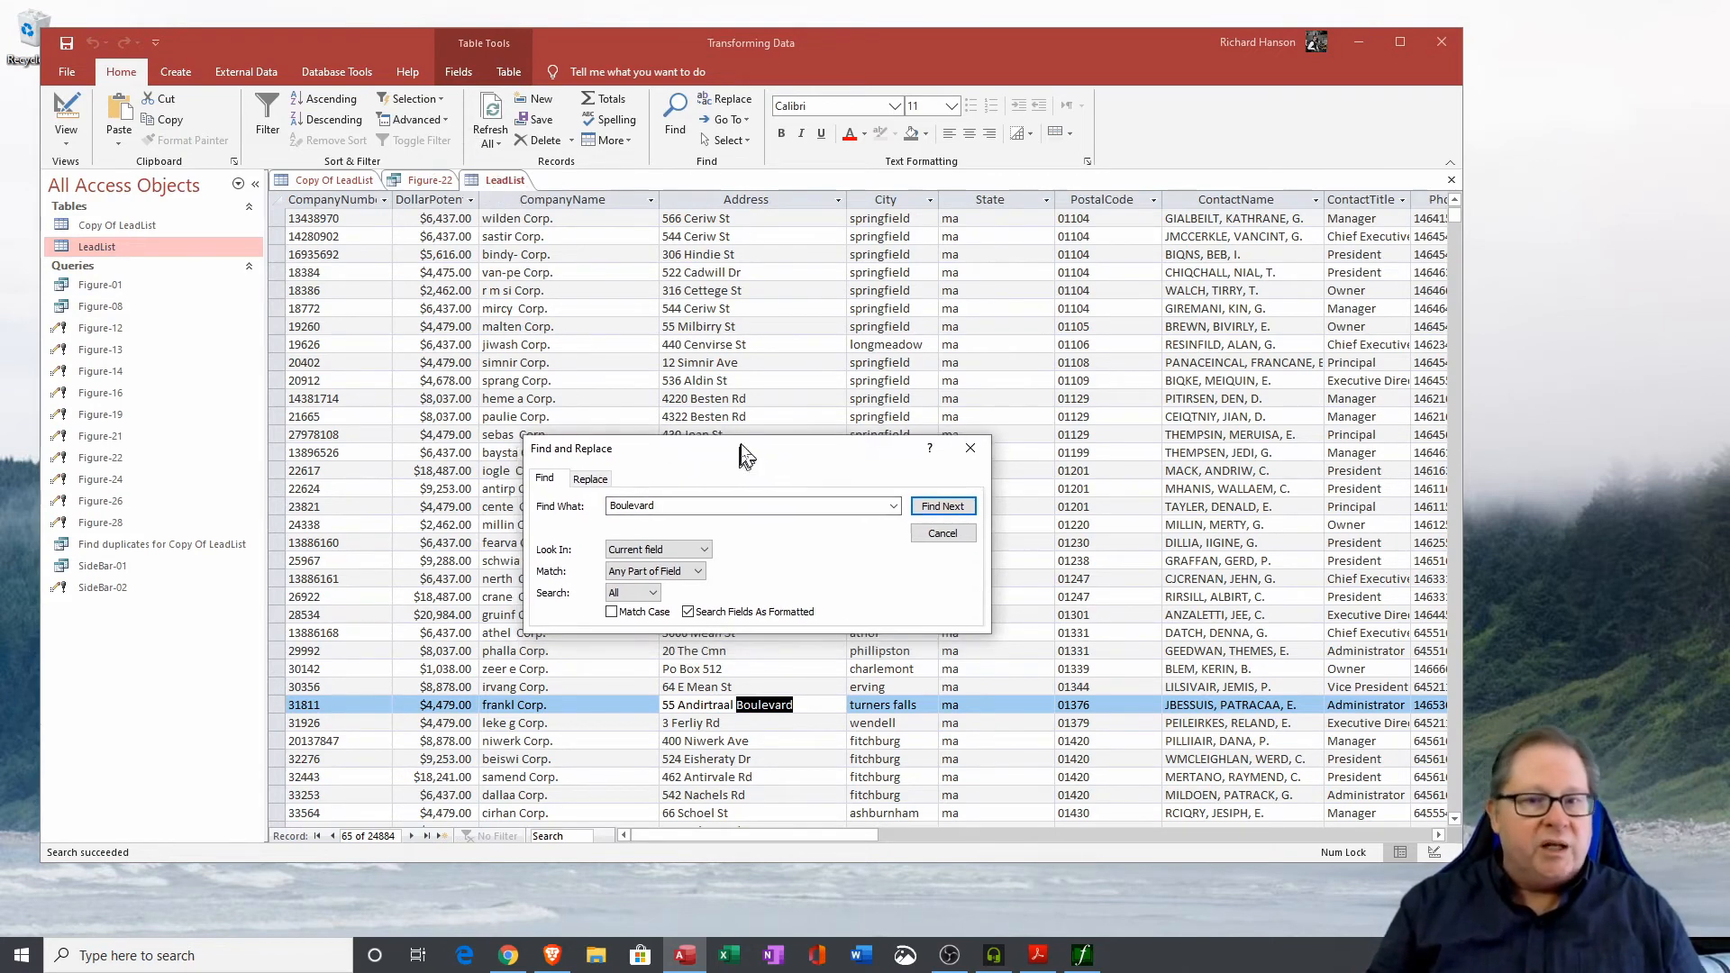
pyautogui.moveTo(742, 464); pyautogui.dragTo(748, 447)
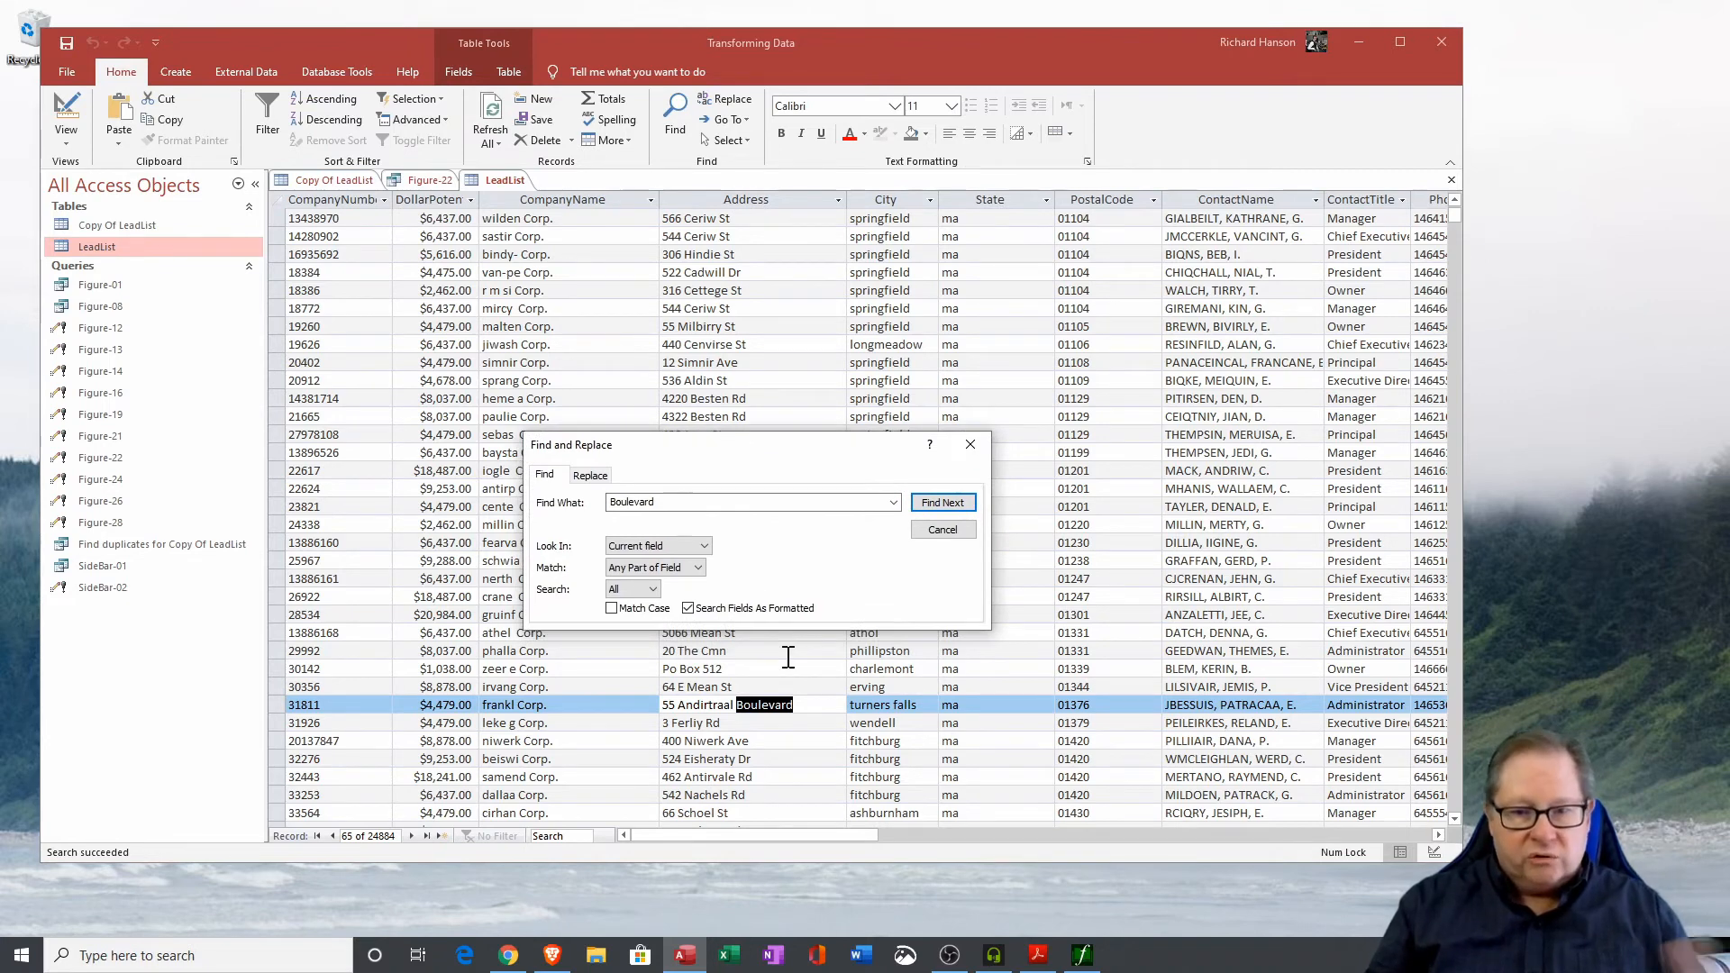
pyautogui.doubleClick(676, 502)
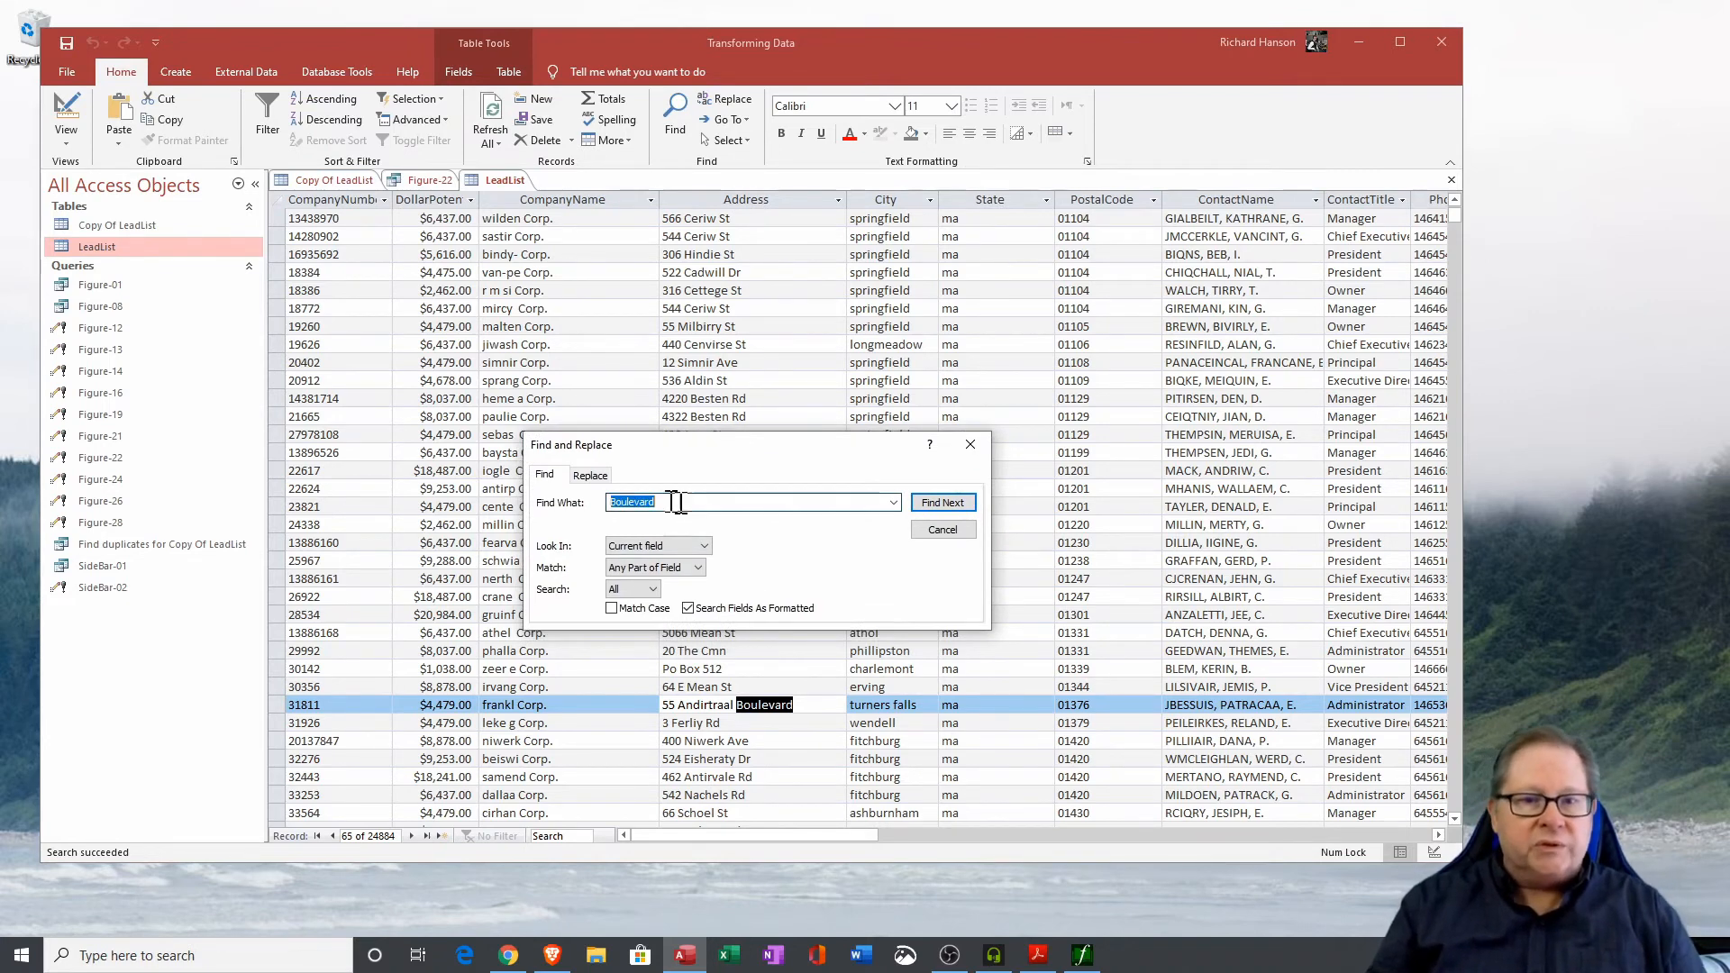
pyautogui.click(766, 199)
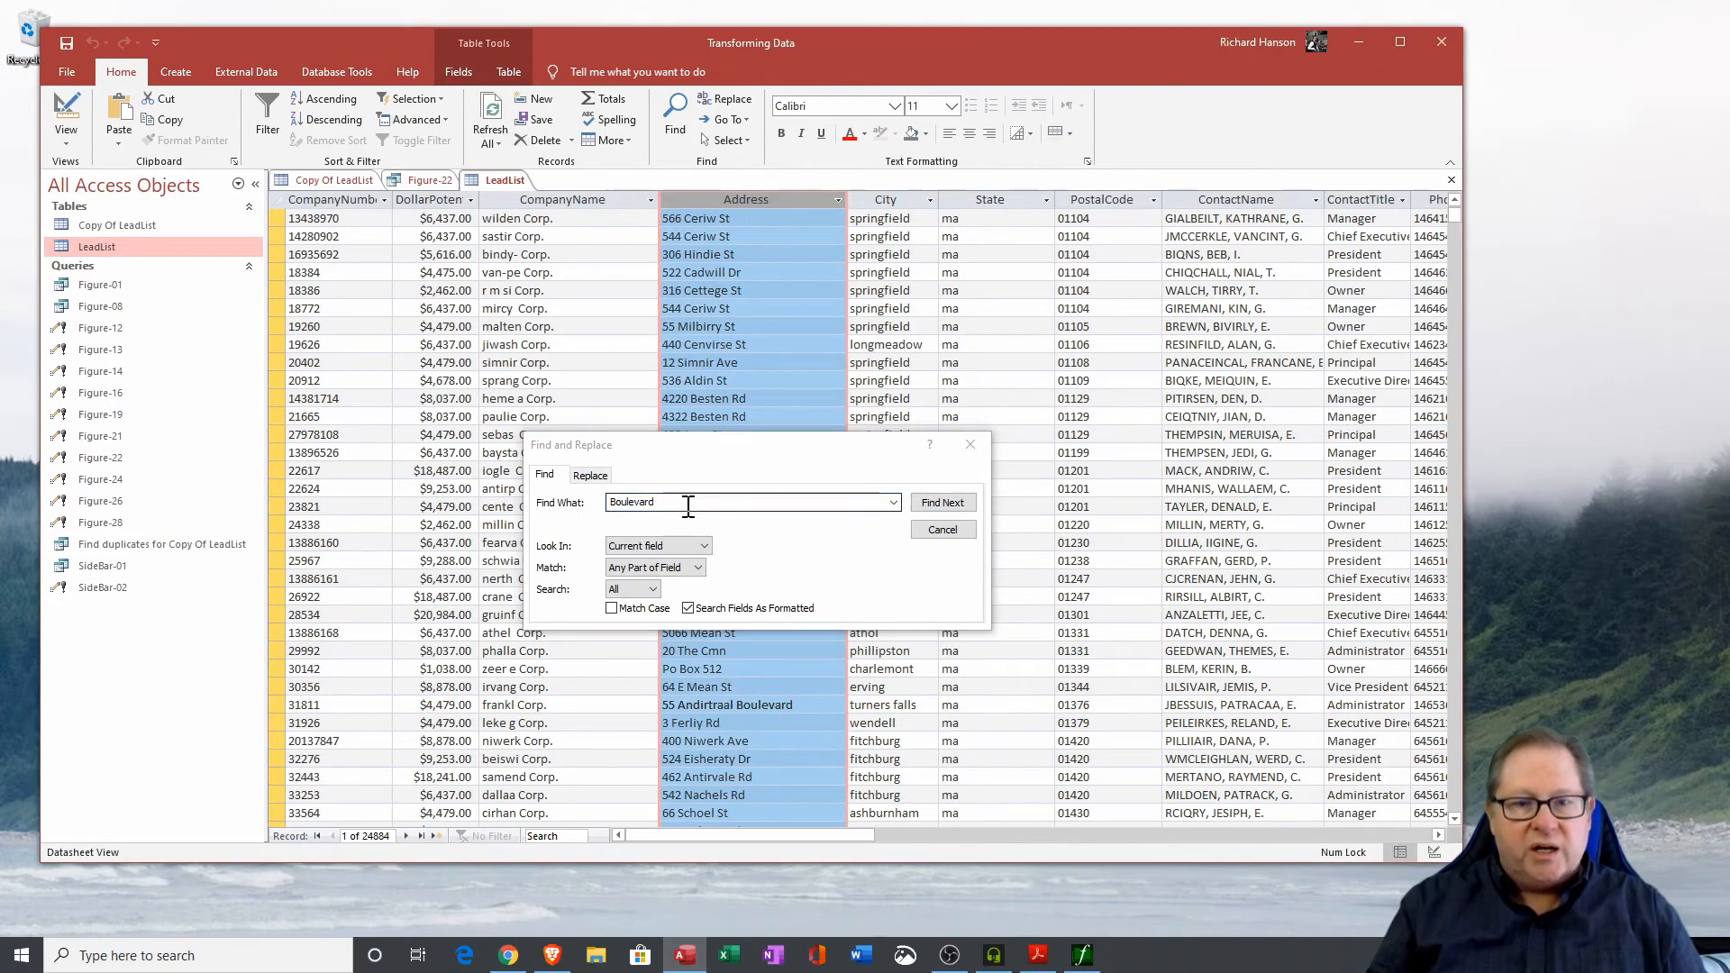
pyautogui.click(567, 496)
pyautogui.write('Blvd')
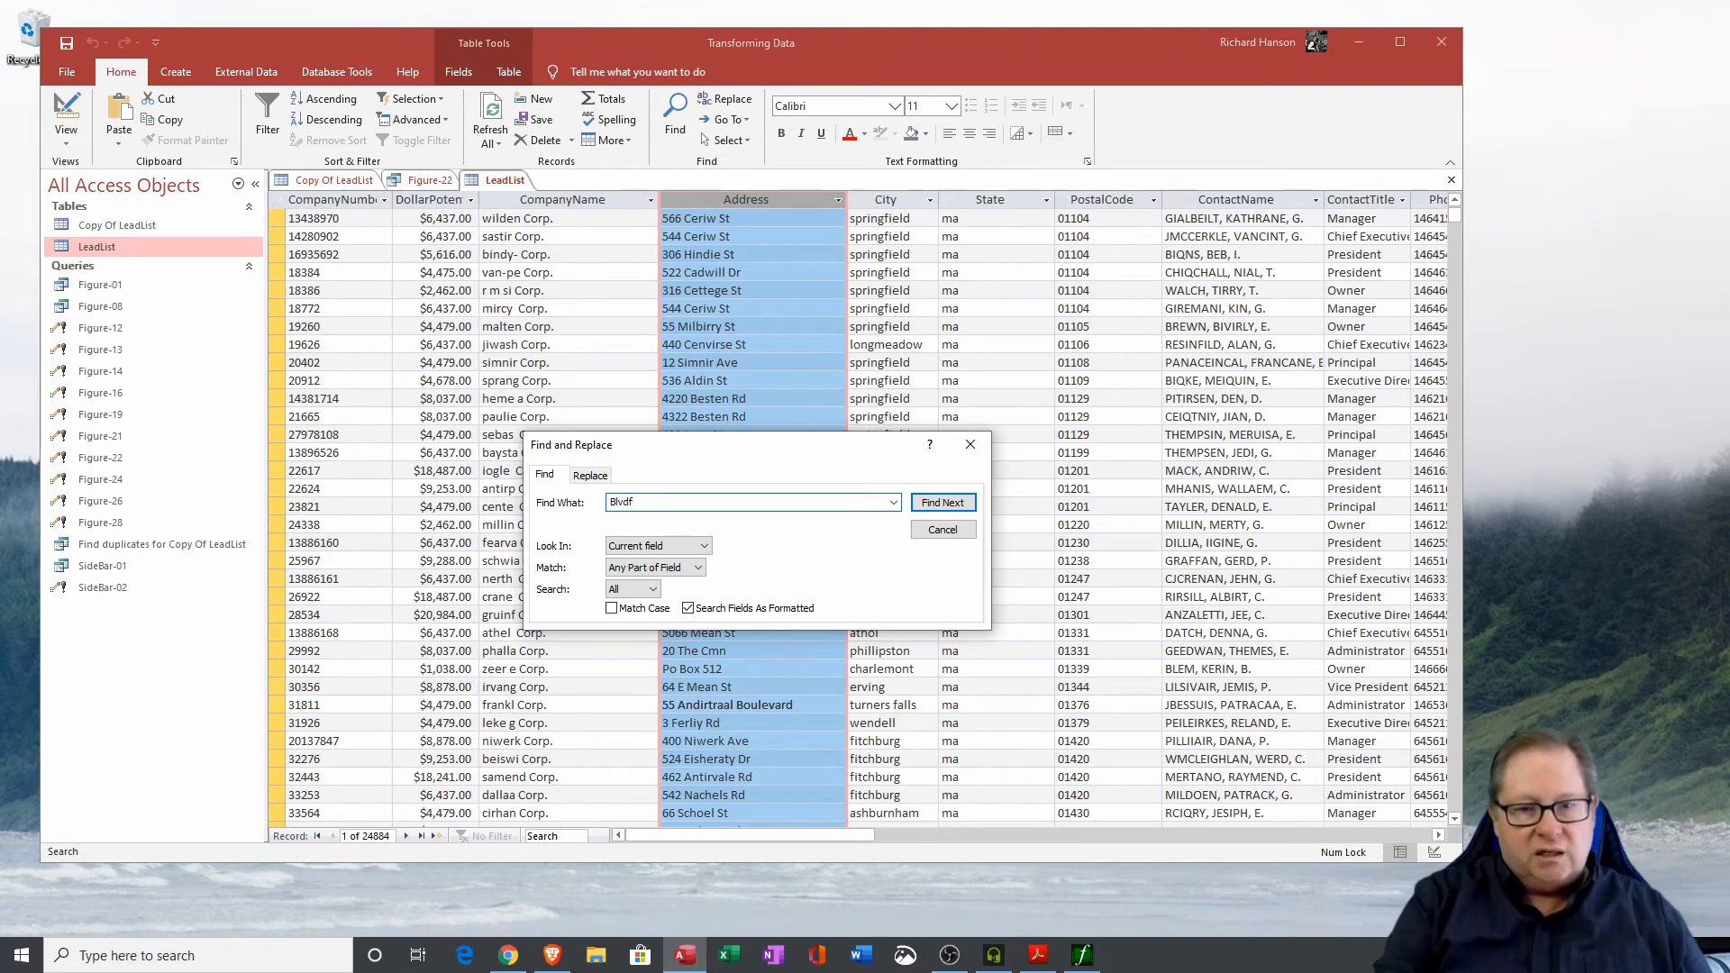
pyautogui.click(934, 509)
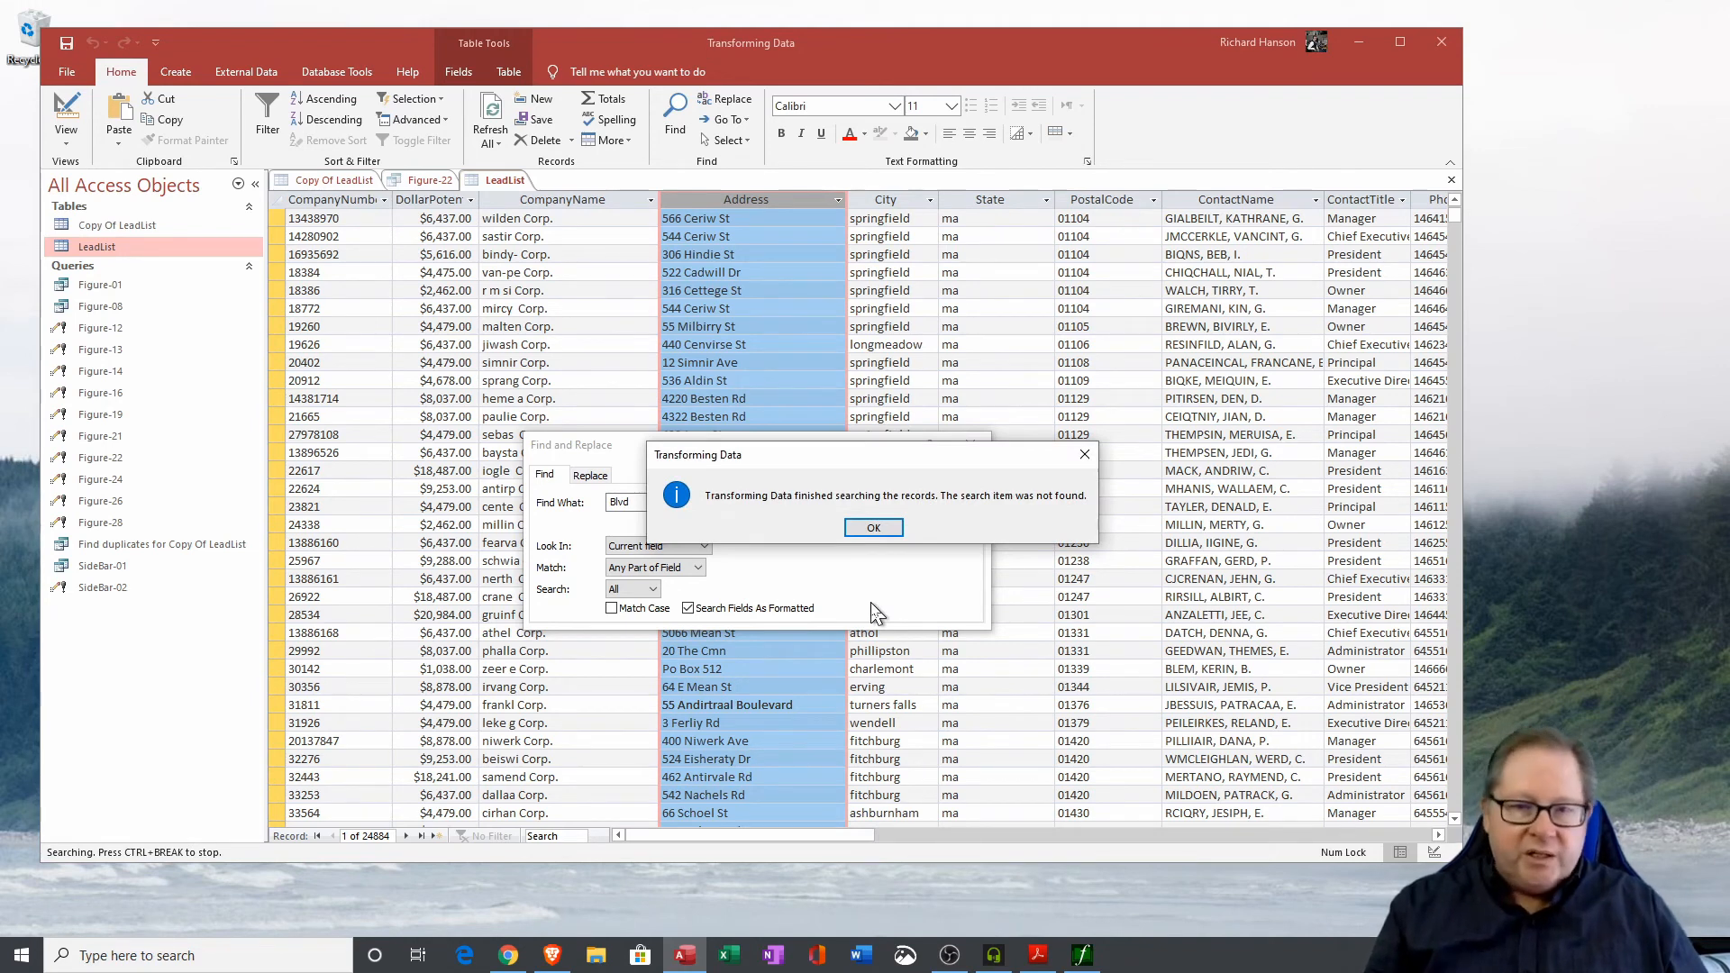
pyautogui.click(873, 528)
pyautogui.click(956, 531)
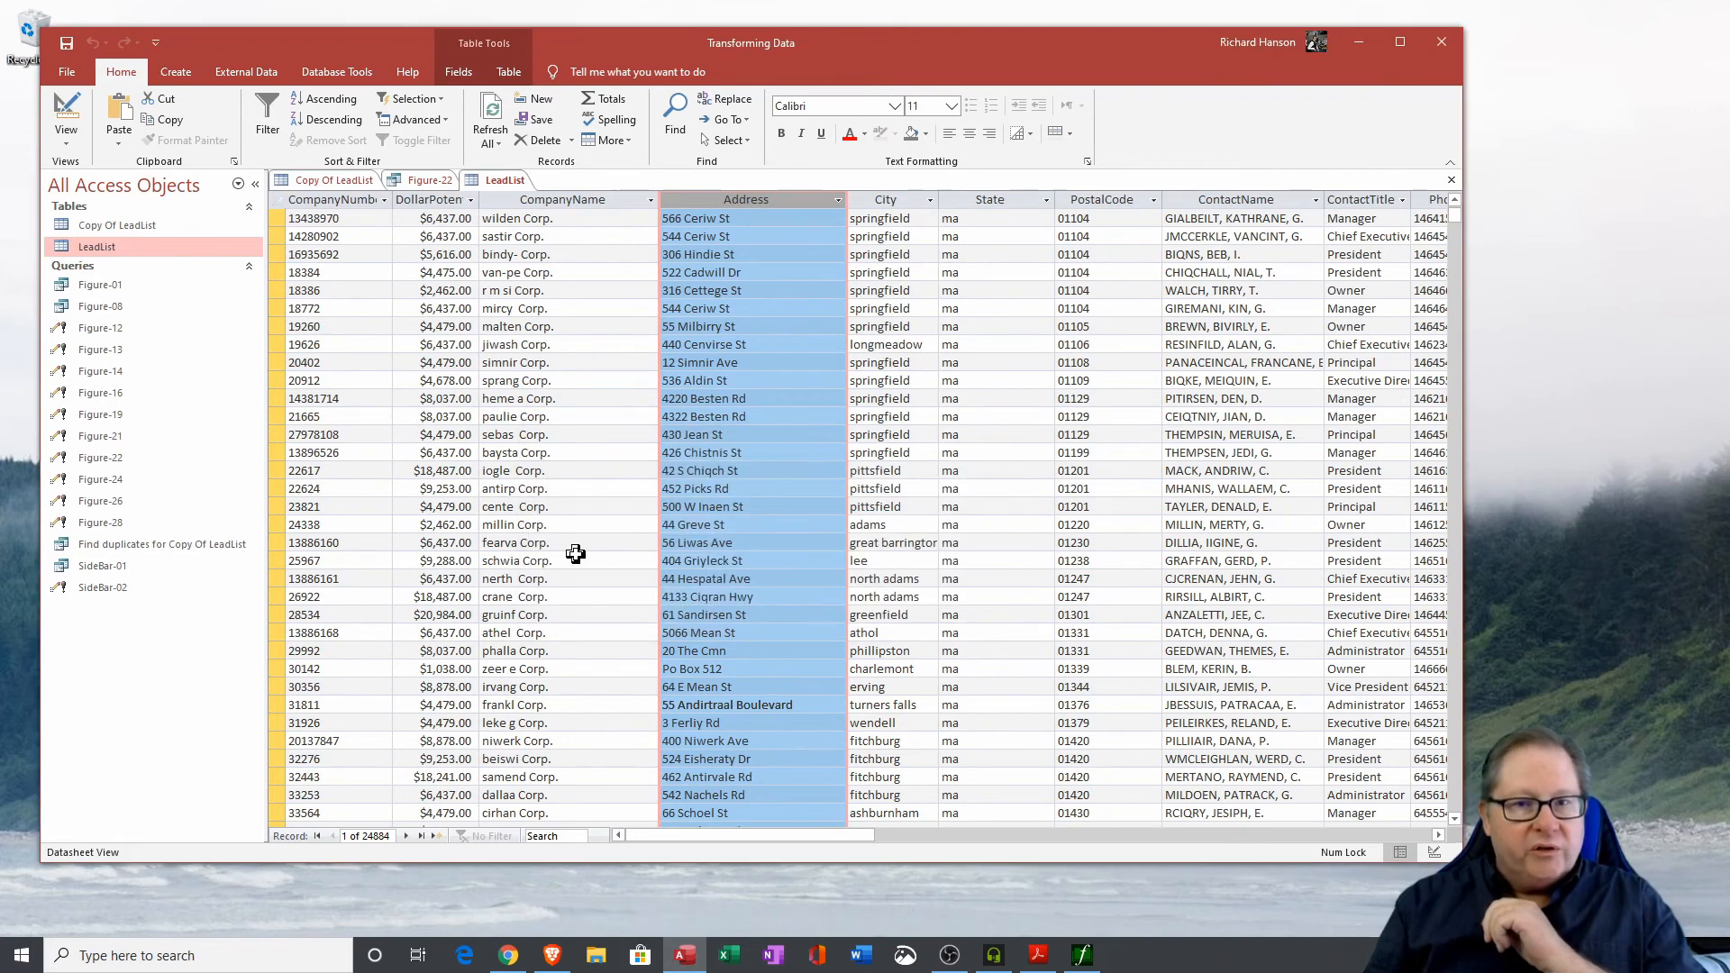
# Add a Test field to the Figure-22 query using the expression Replace([Address],'blvd','Boulevard').
pyautogui.click(430, 180)
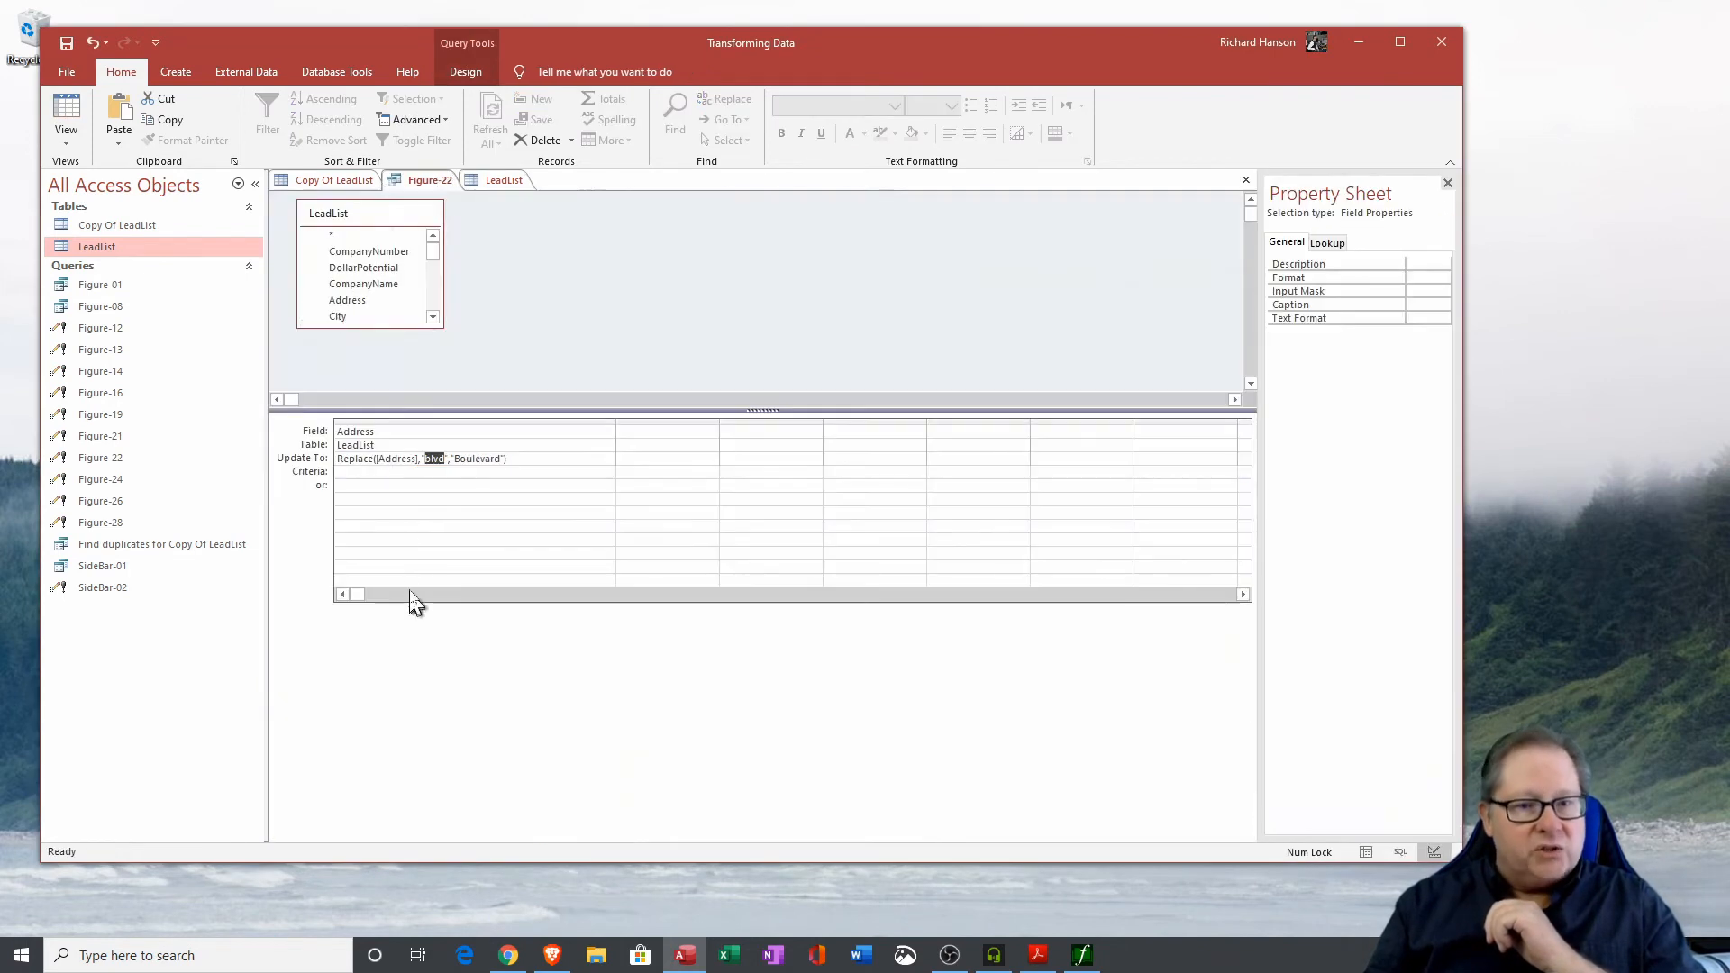
pyautogui.click(445, 458)
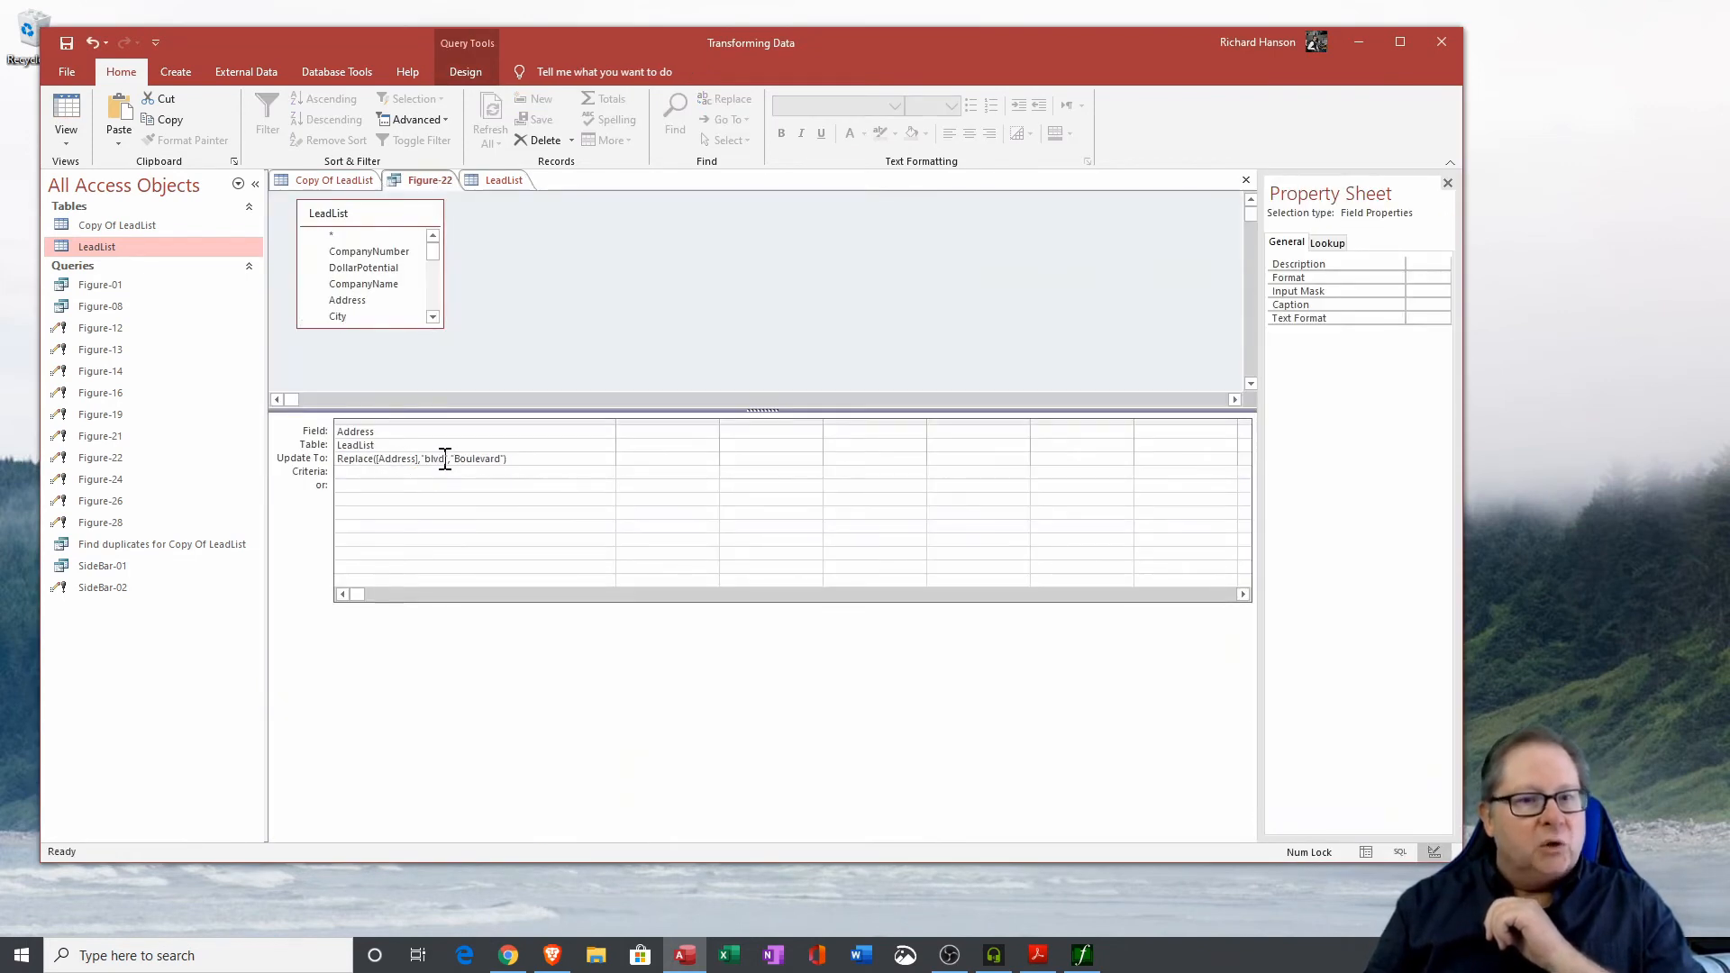
pyautogui.doubleClick(436, 460)
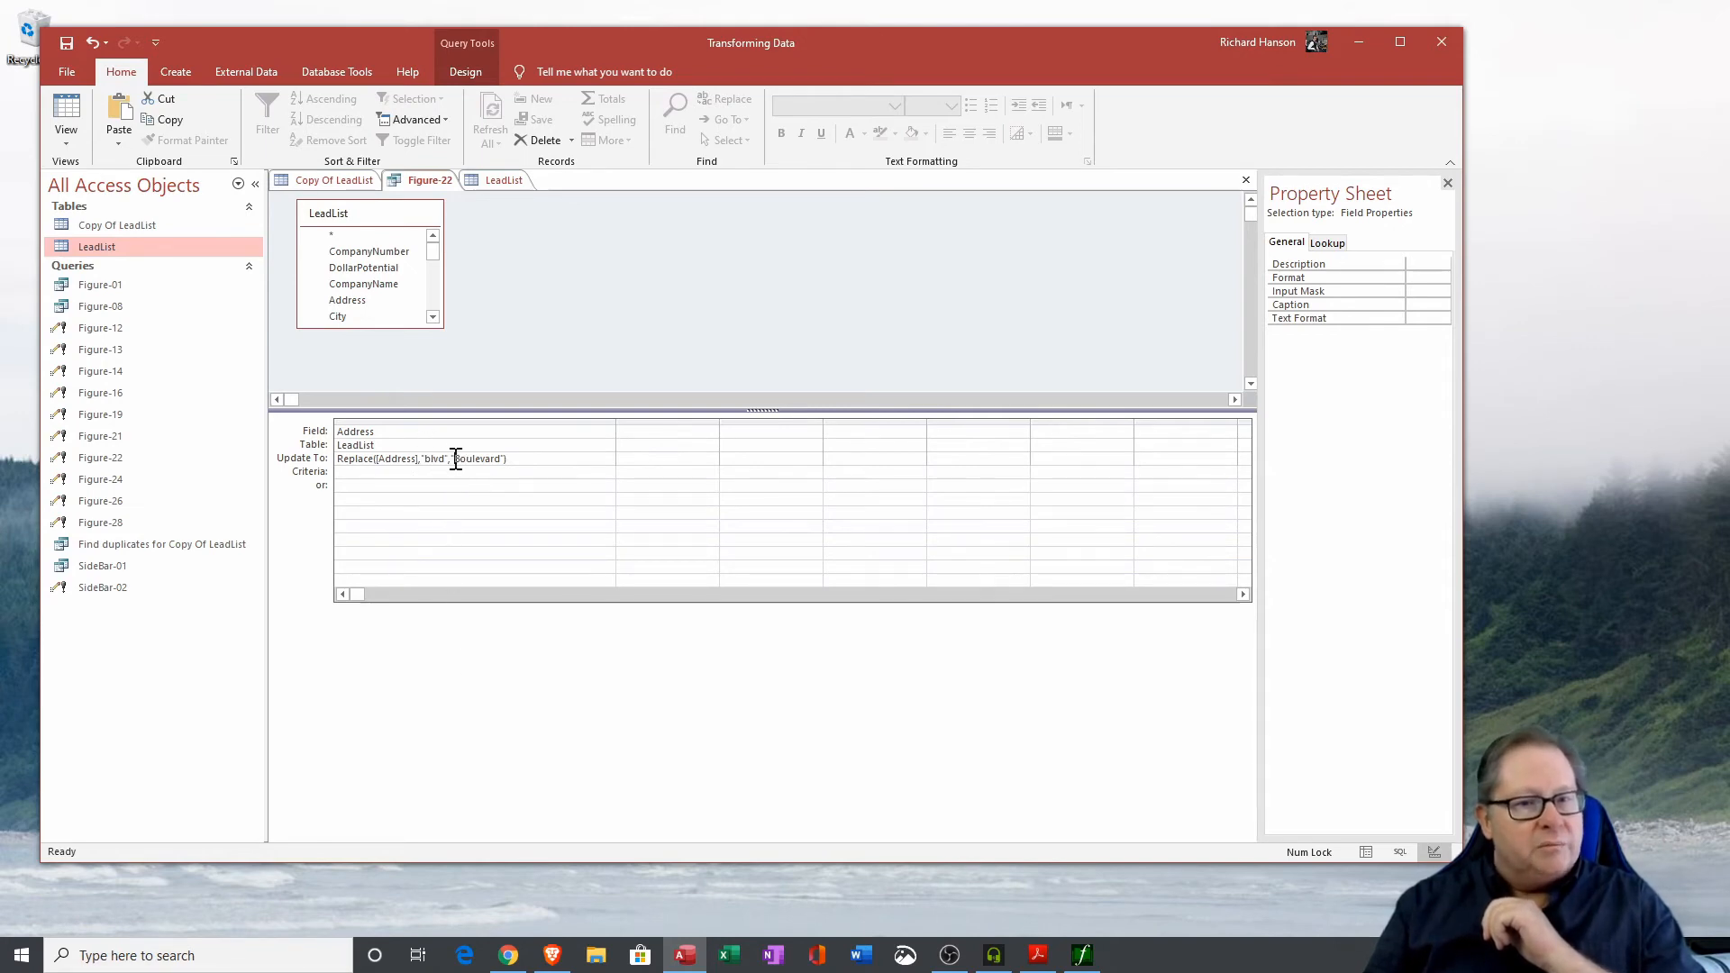
pyautogui.moveTo(454, 459); pyautogui.dragTo(502, 461)
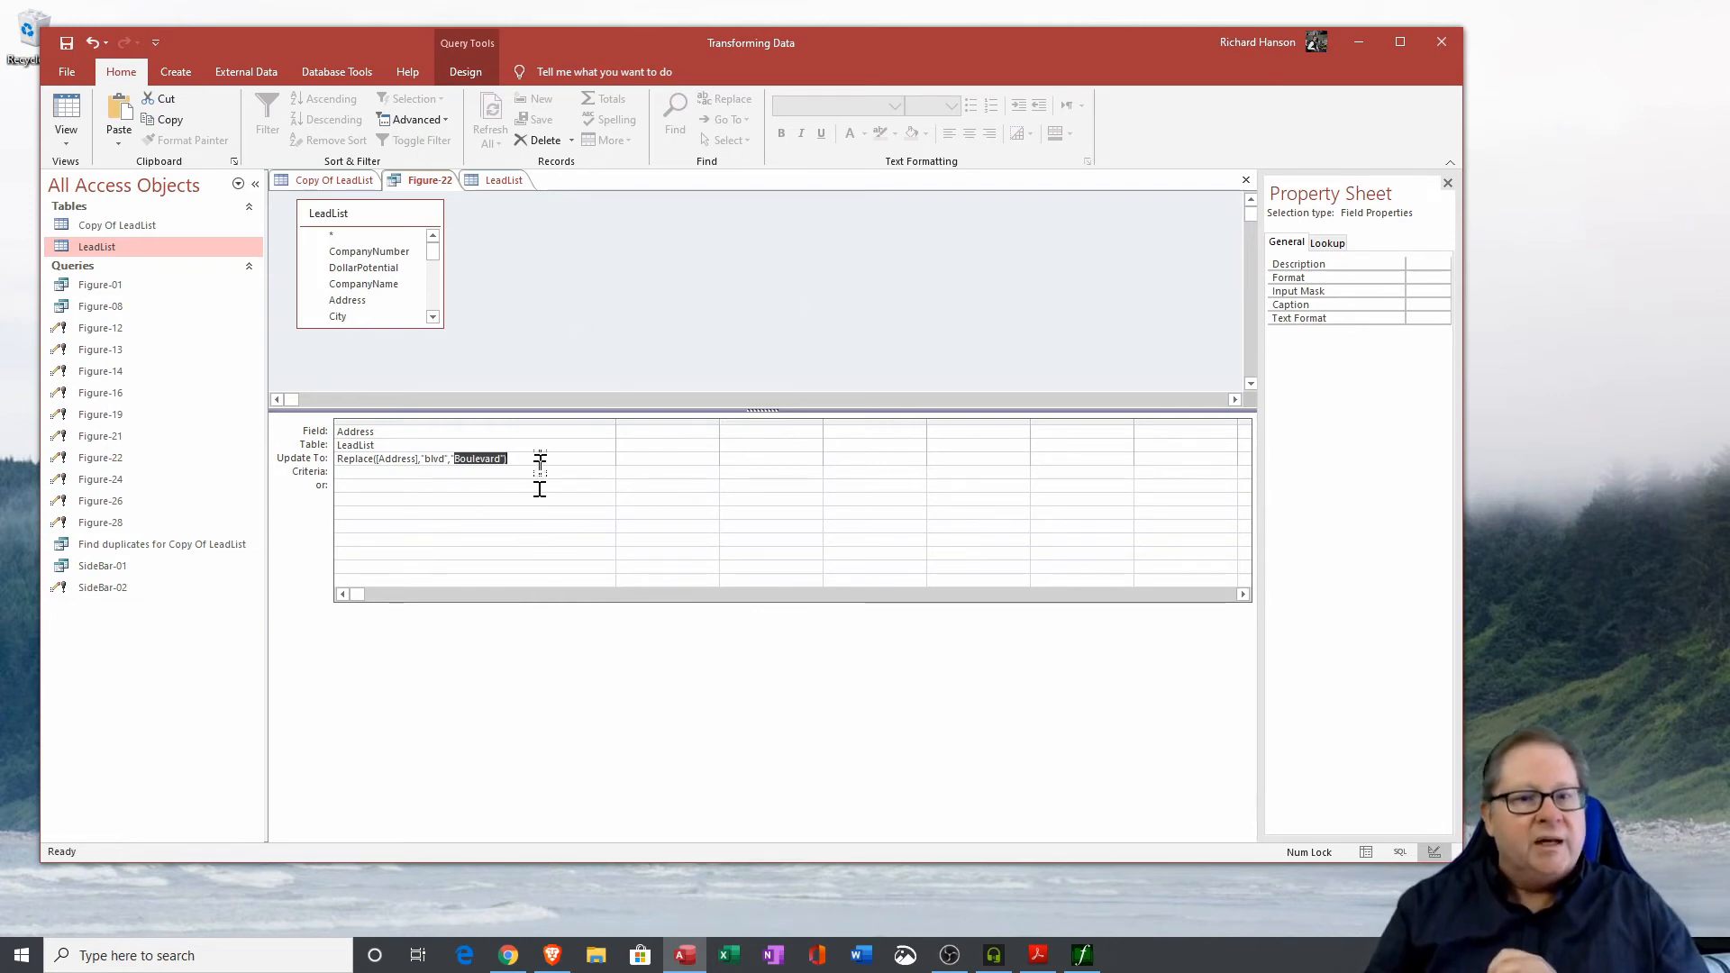
pyautogui.moveTo(534, 461); pyautogui.dragTo(316, 459)
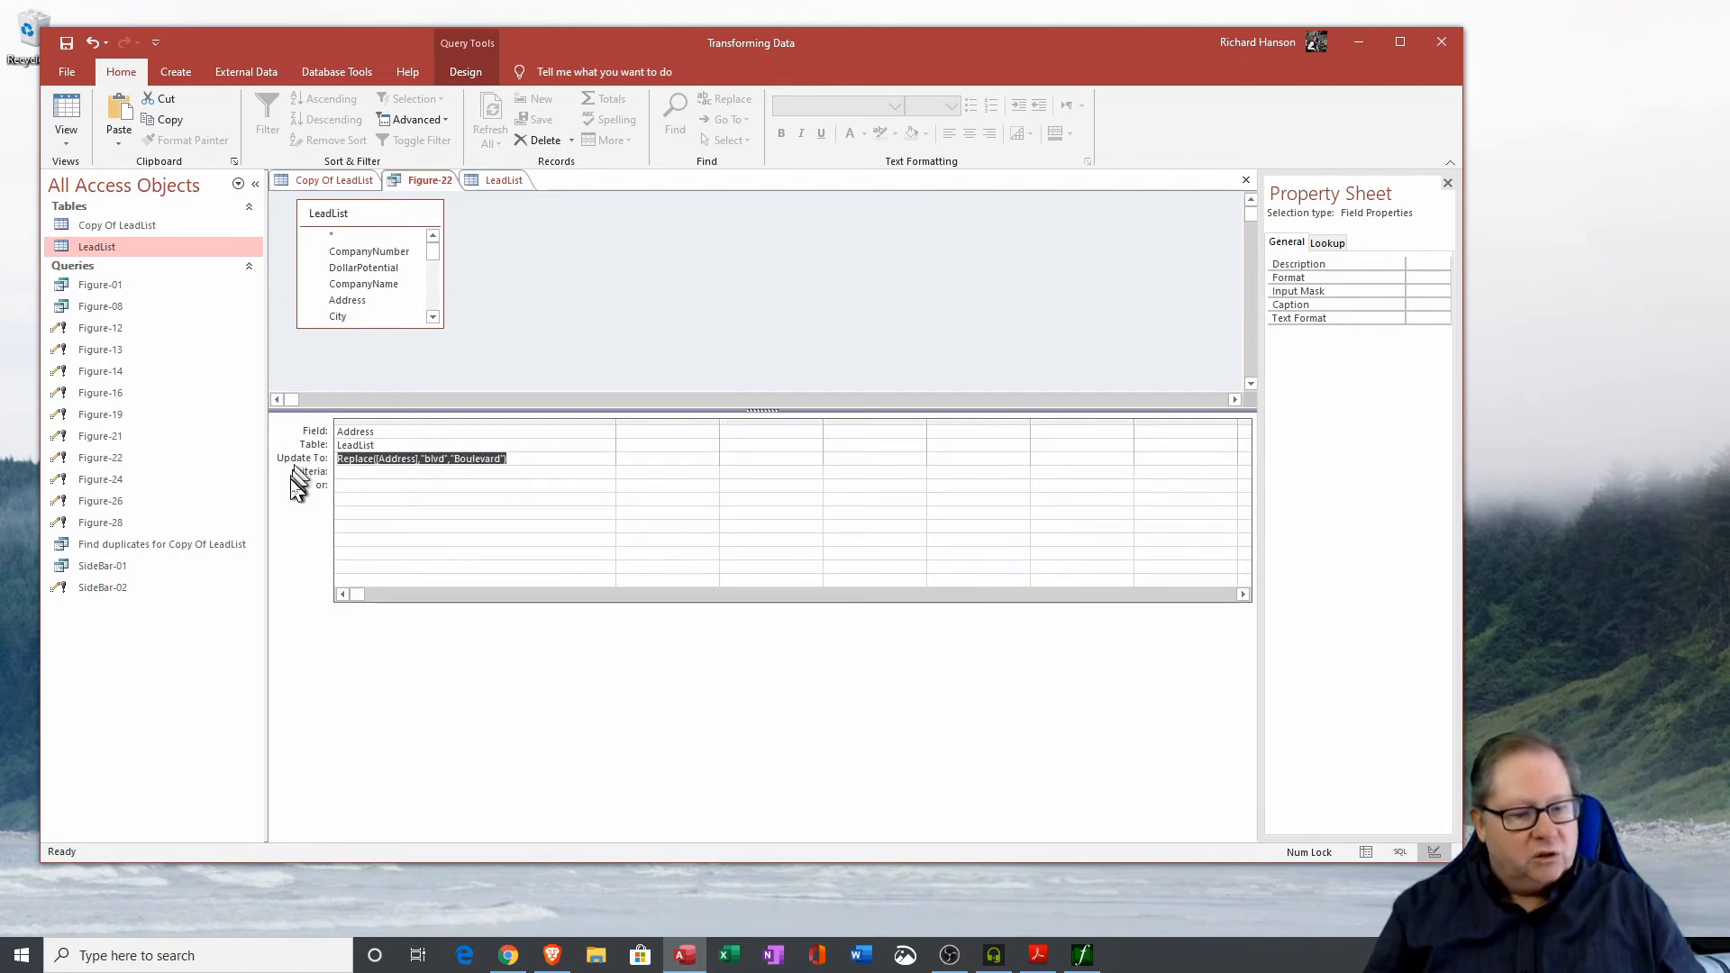
pyautogui.click(676, 436)
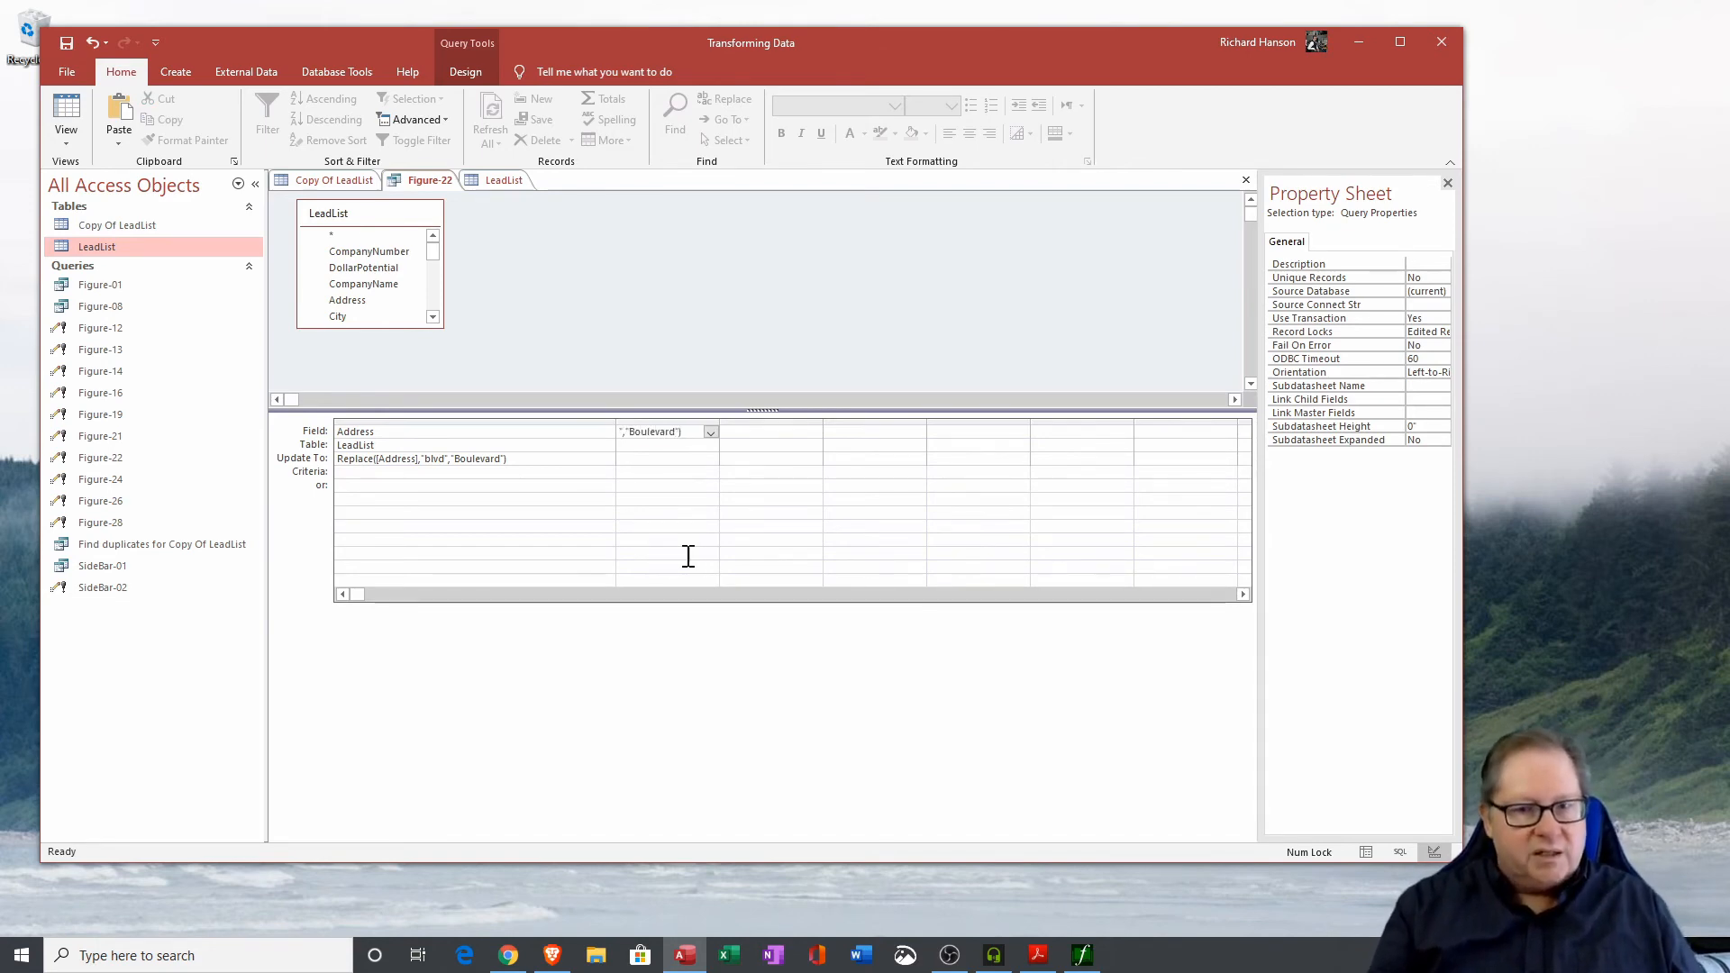
pyautogui.press('Tab')
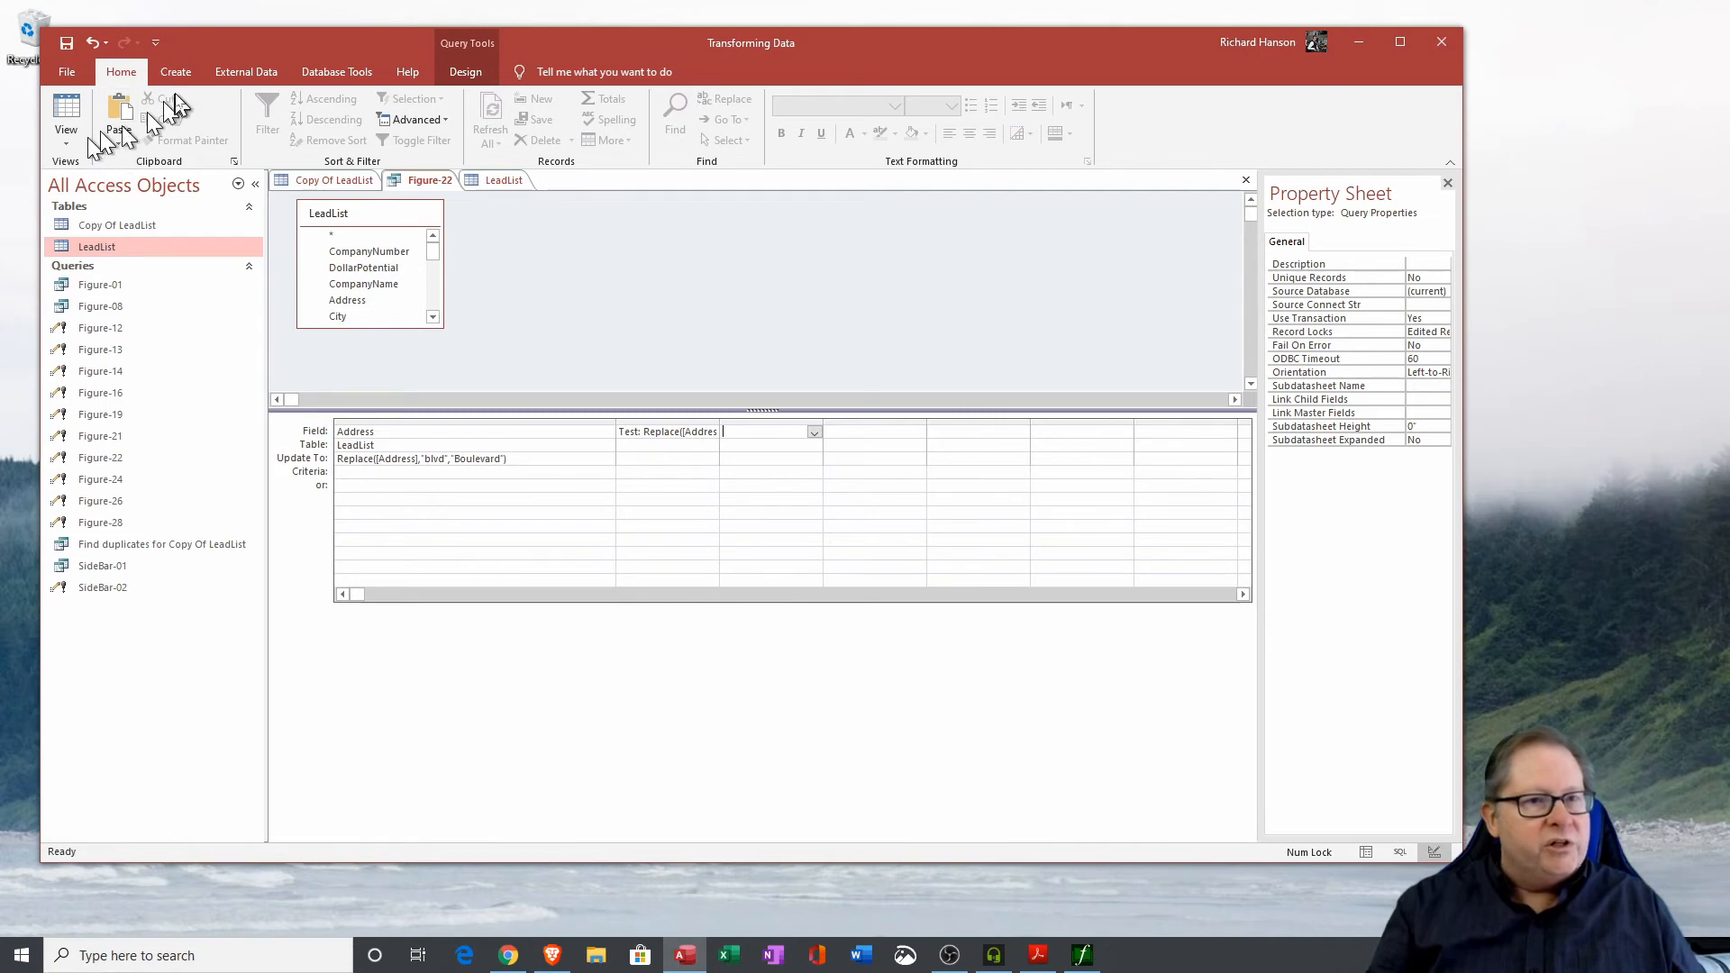
# Switch Figure-22 to a select query, compare the Test results against Address, and close it without saving.
pyautogui.click(465, 72)
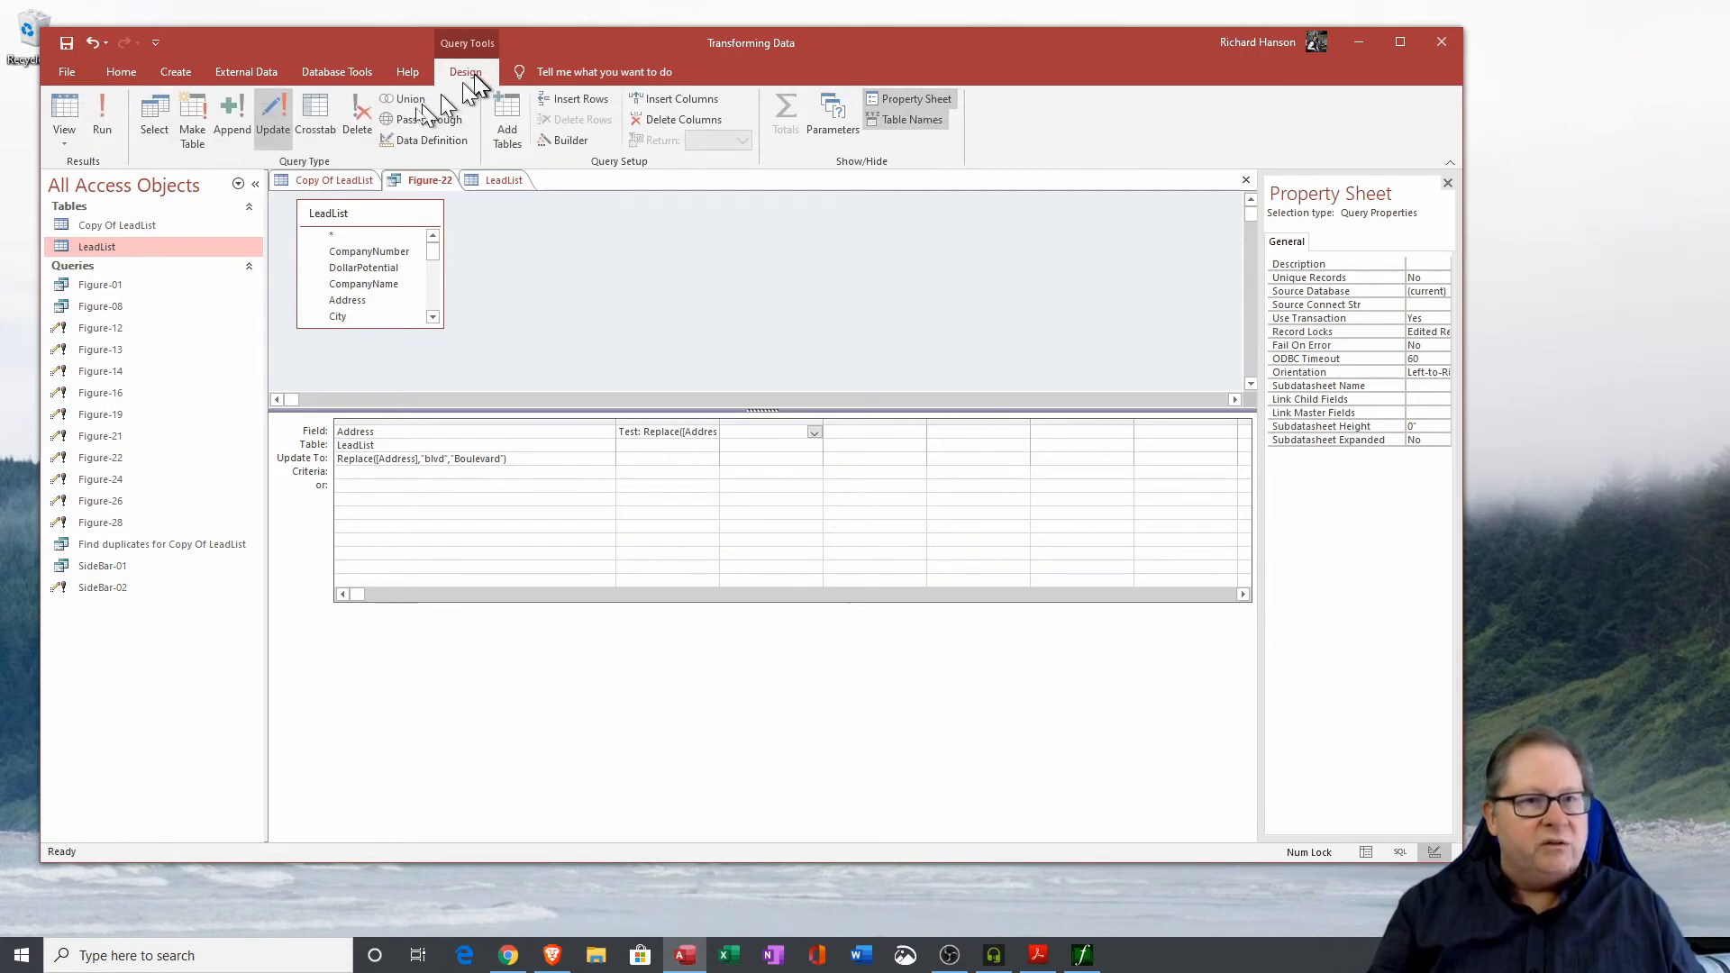
pyautogui.click(156, 110)
pyautogui.click(66, 110)
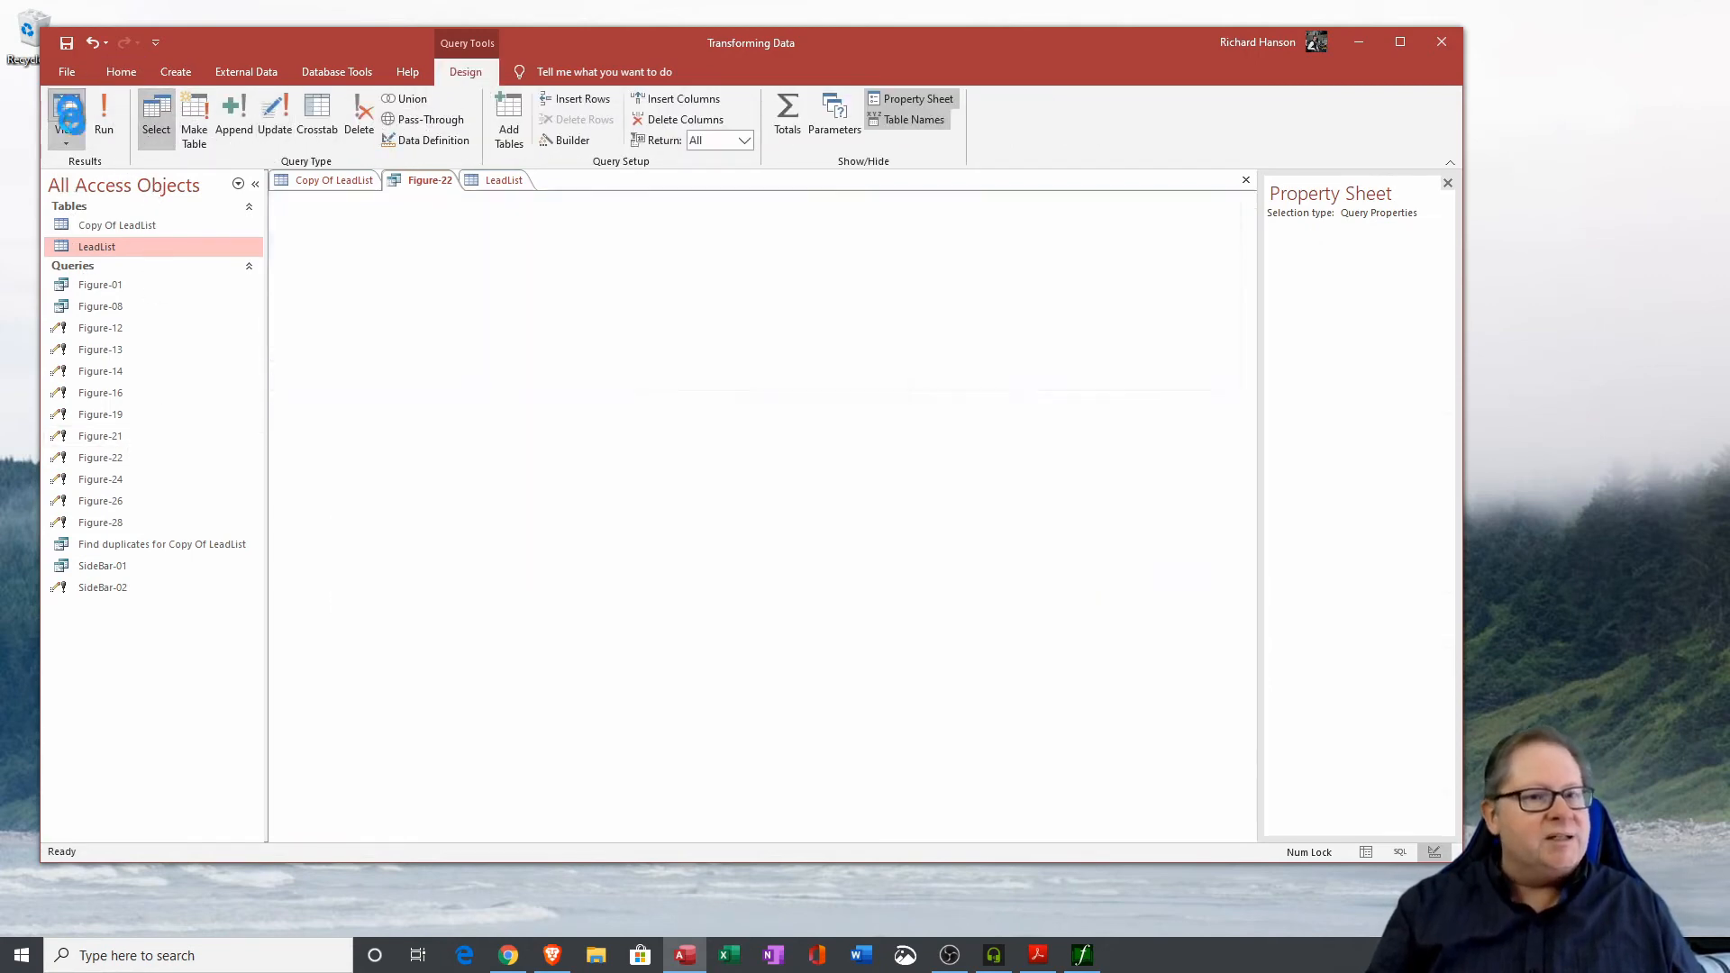
pyautogui.moveTo(559, 200); pyautogui.dragTo(892, 202)
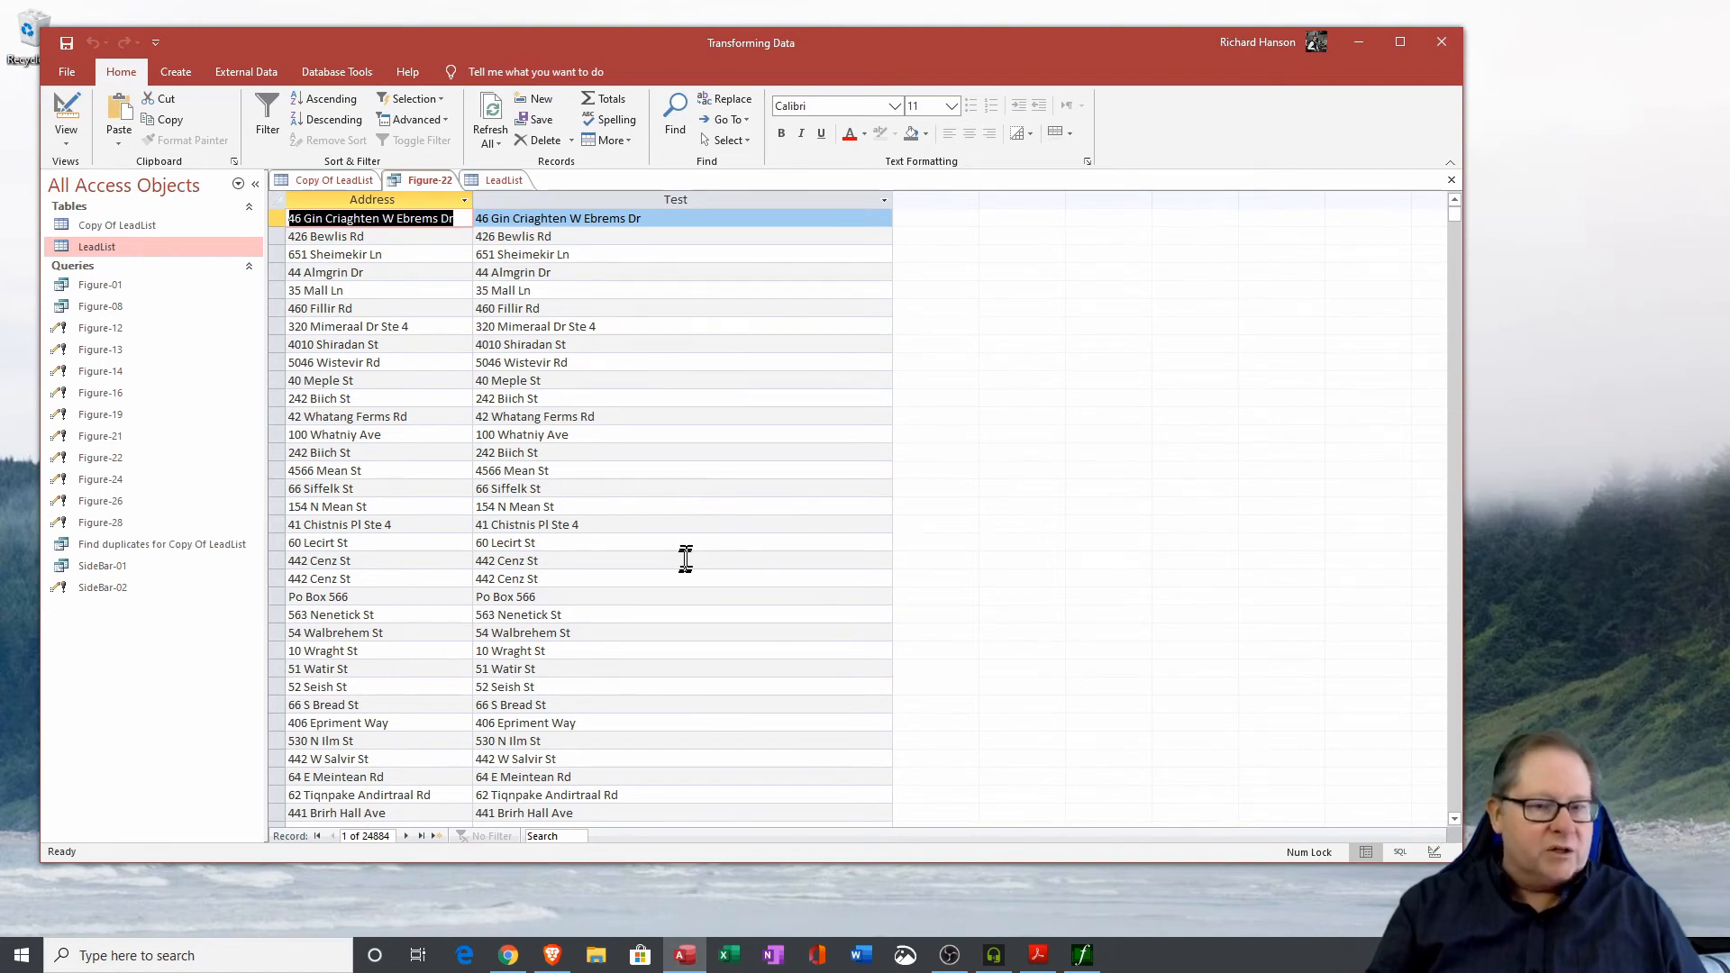
pyautogui.scroll(-2, 656, 552)
pyautogui.scroll(2, 642, 658)
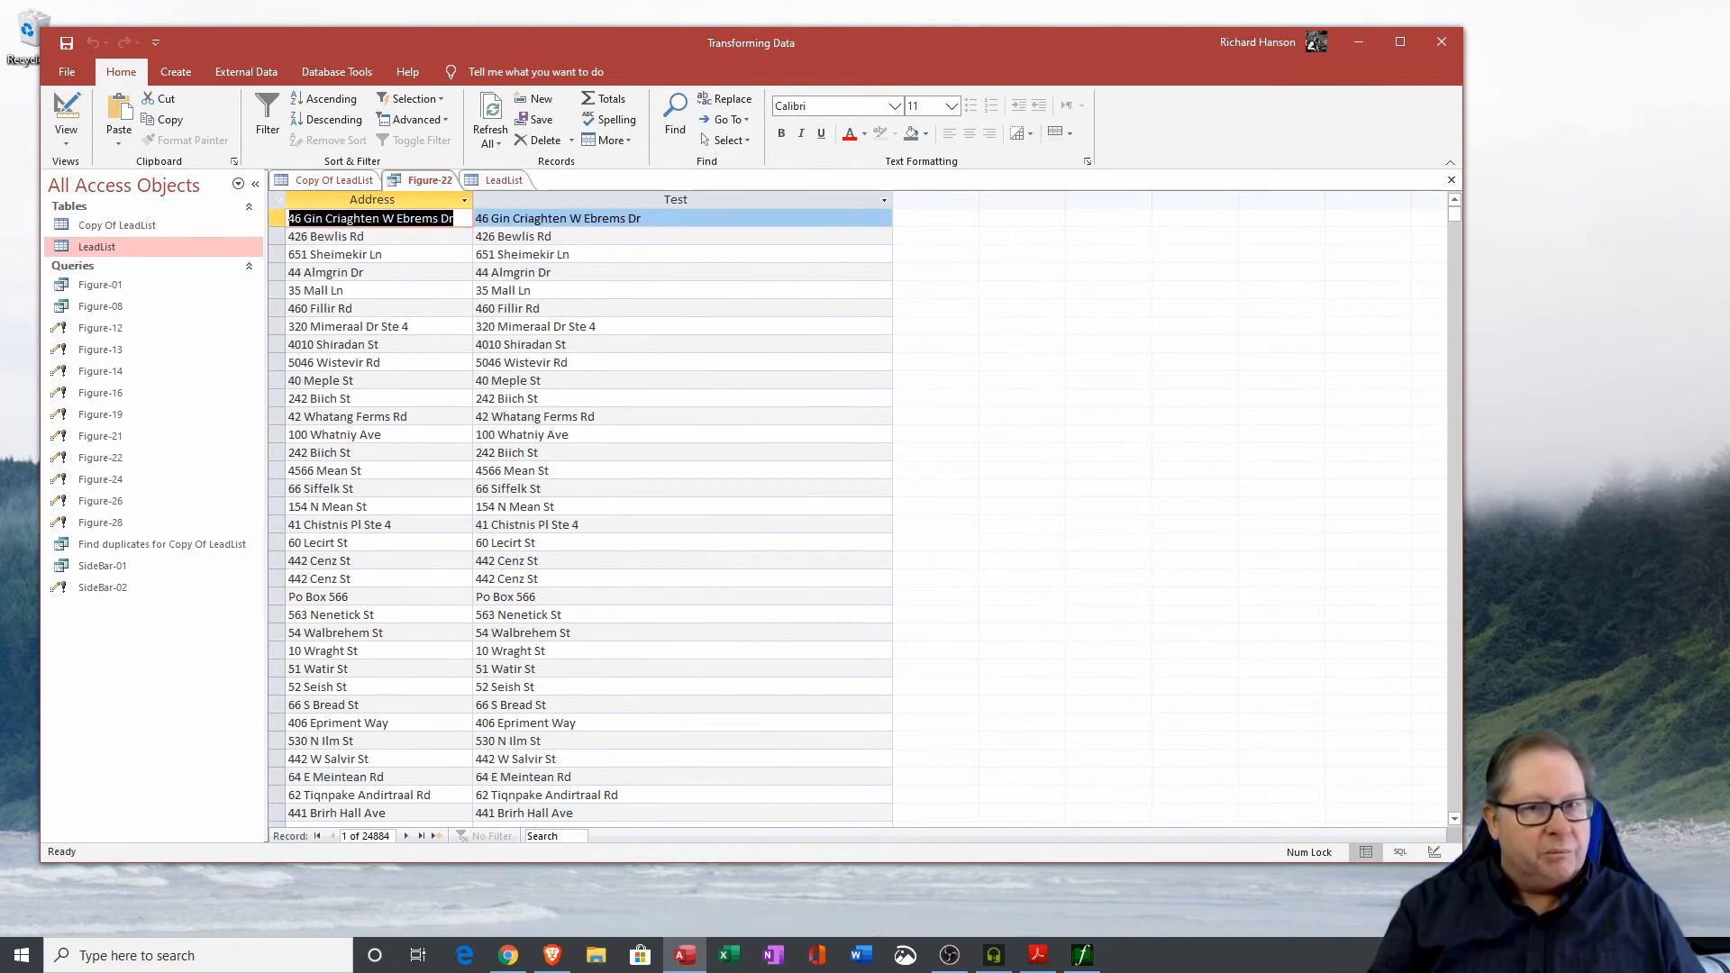
pyautogui.click(326, 199)
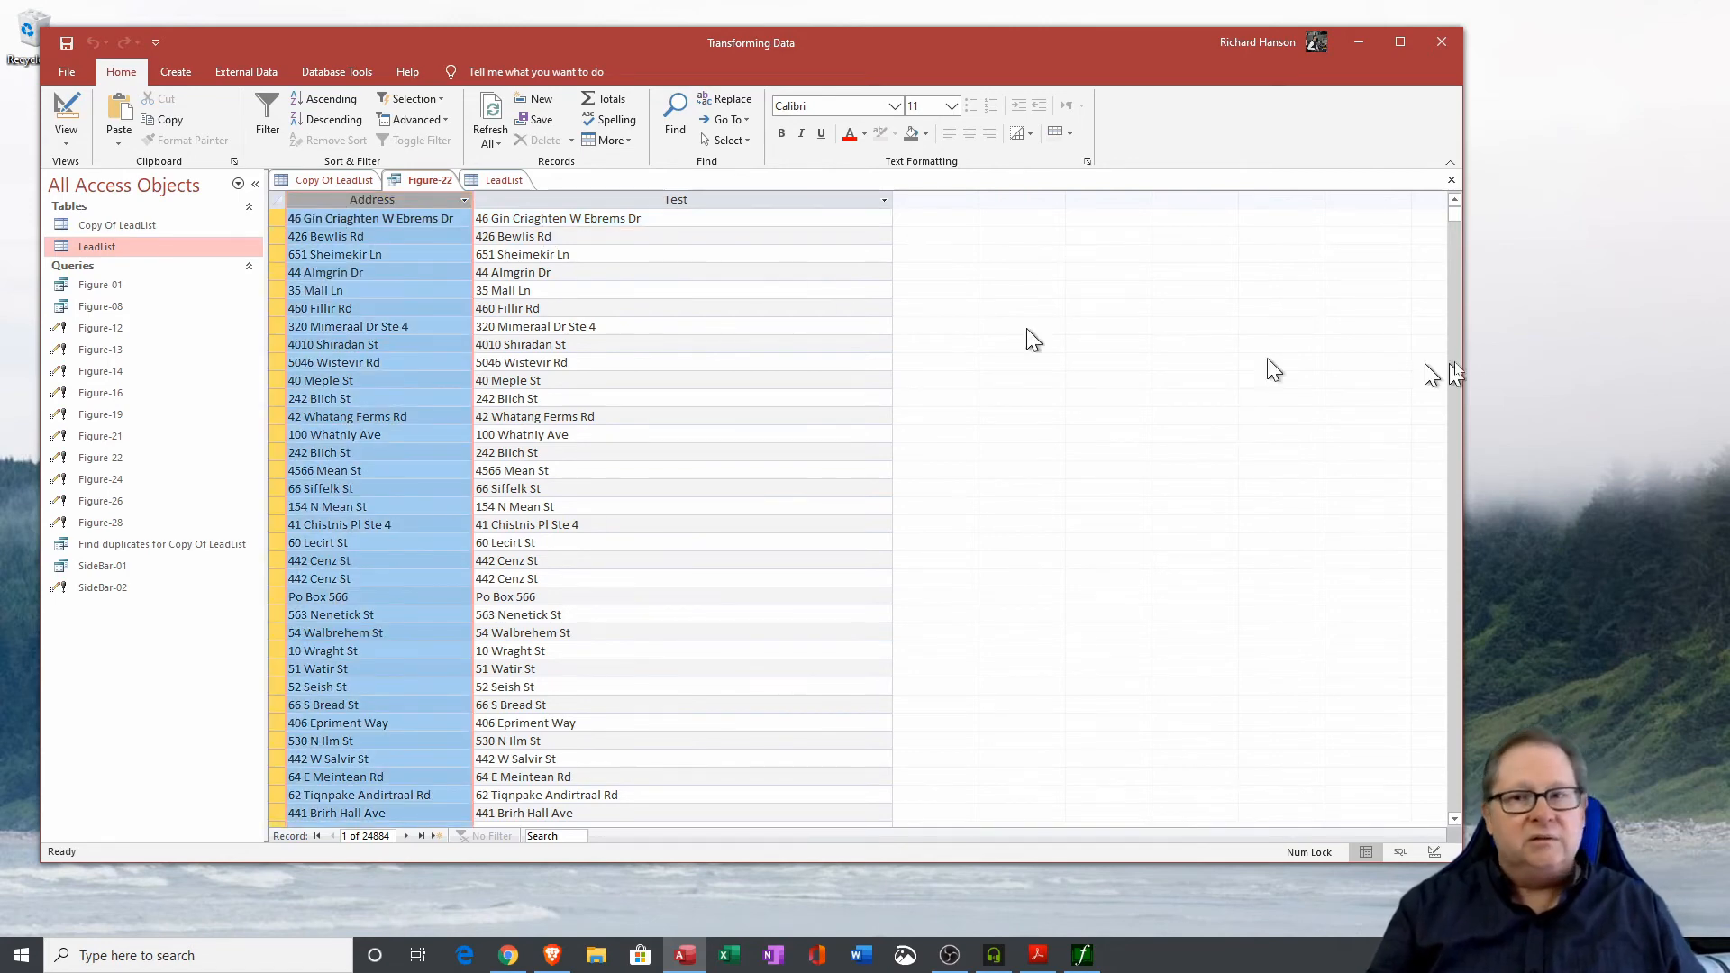
pyautogui.click(1452, 185)
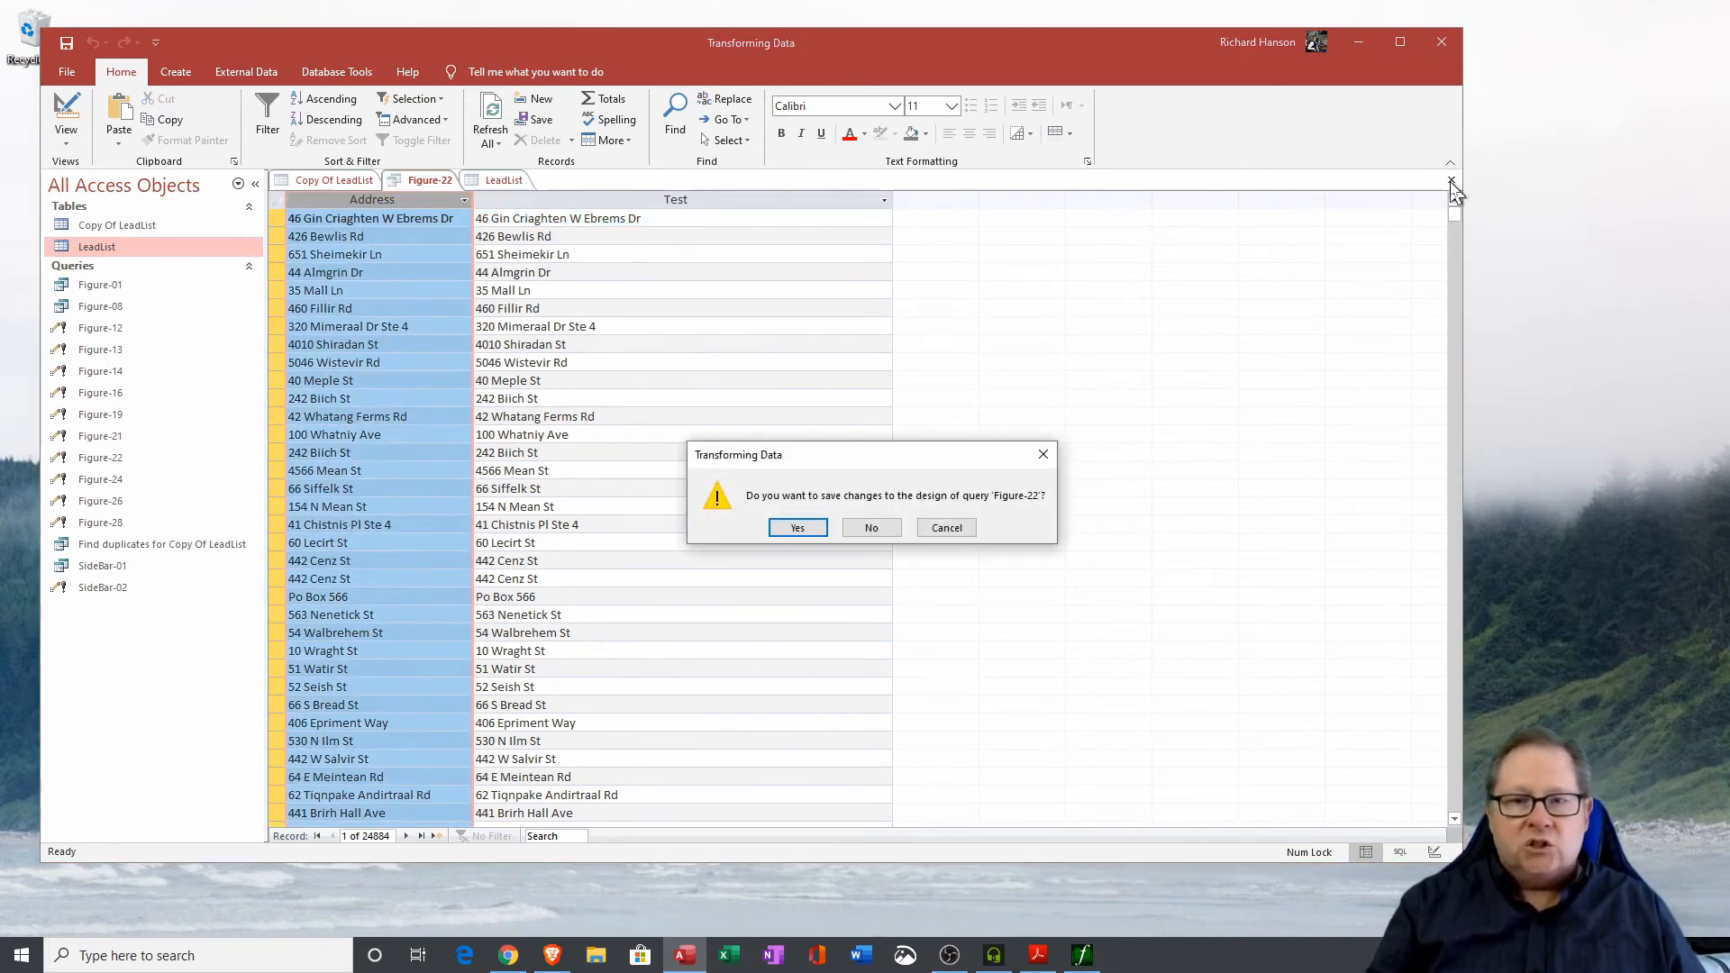
pyautogui.click(862, 526)
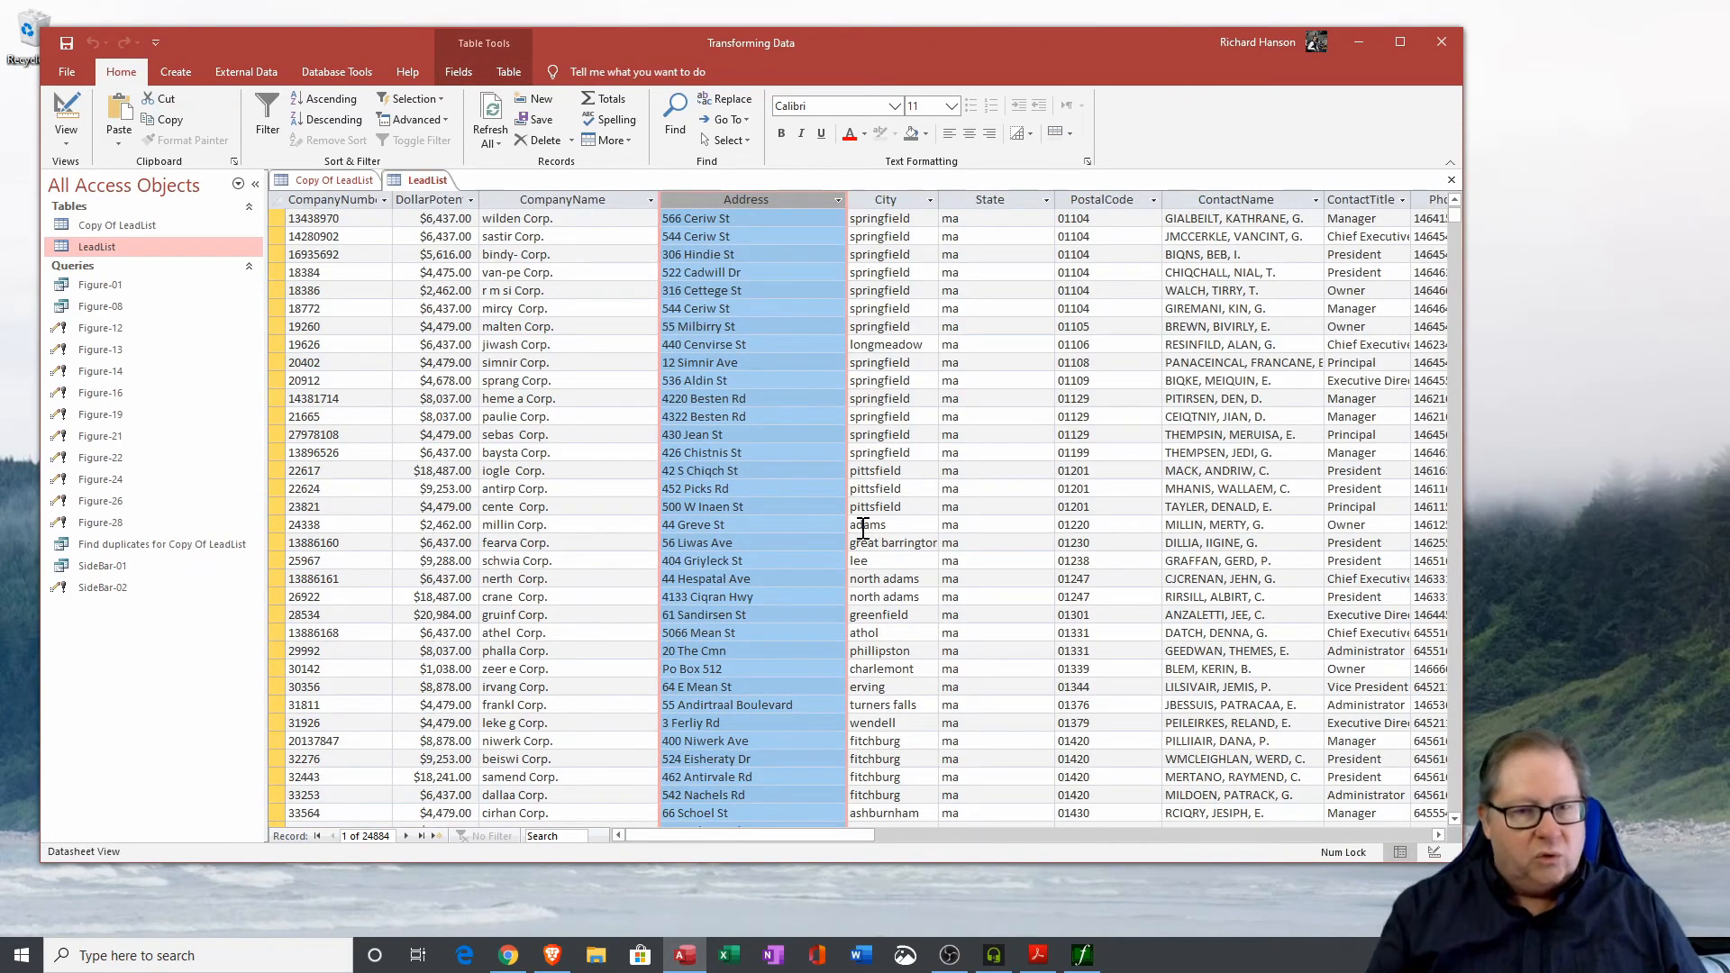
# Close the LeadList table and open the Figure-24 query in Design View.
pyautogui.click(1452, 180)
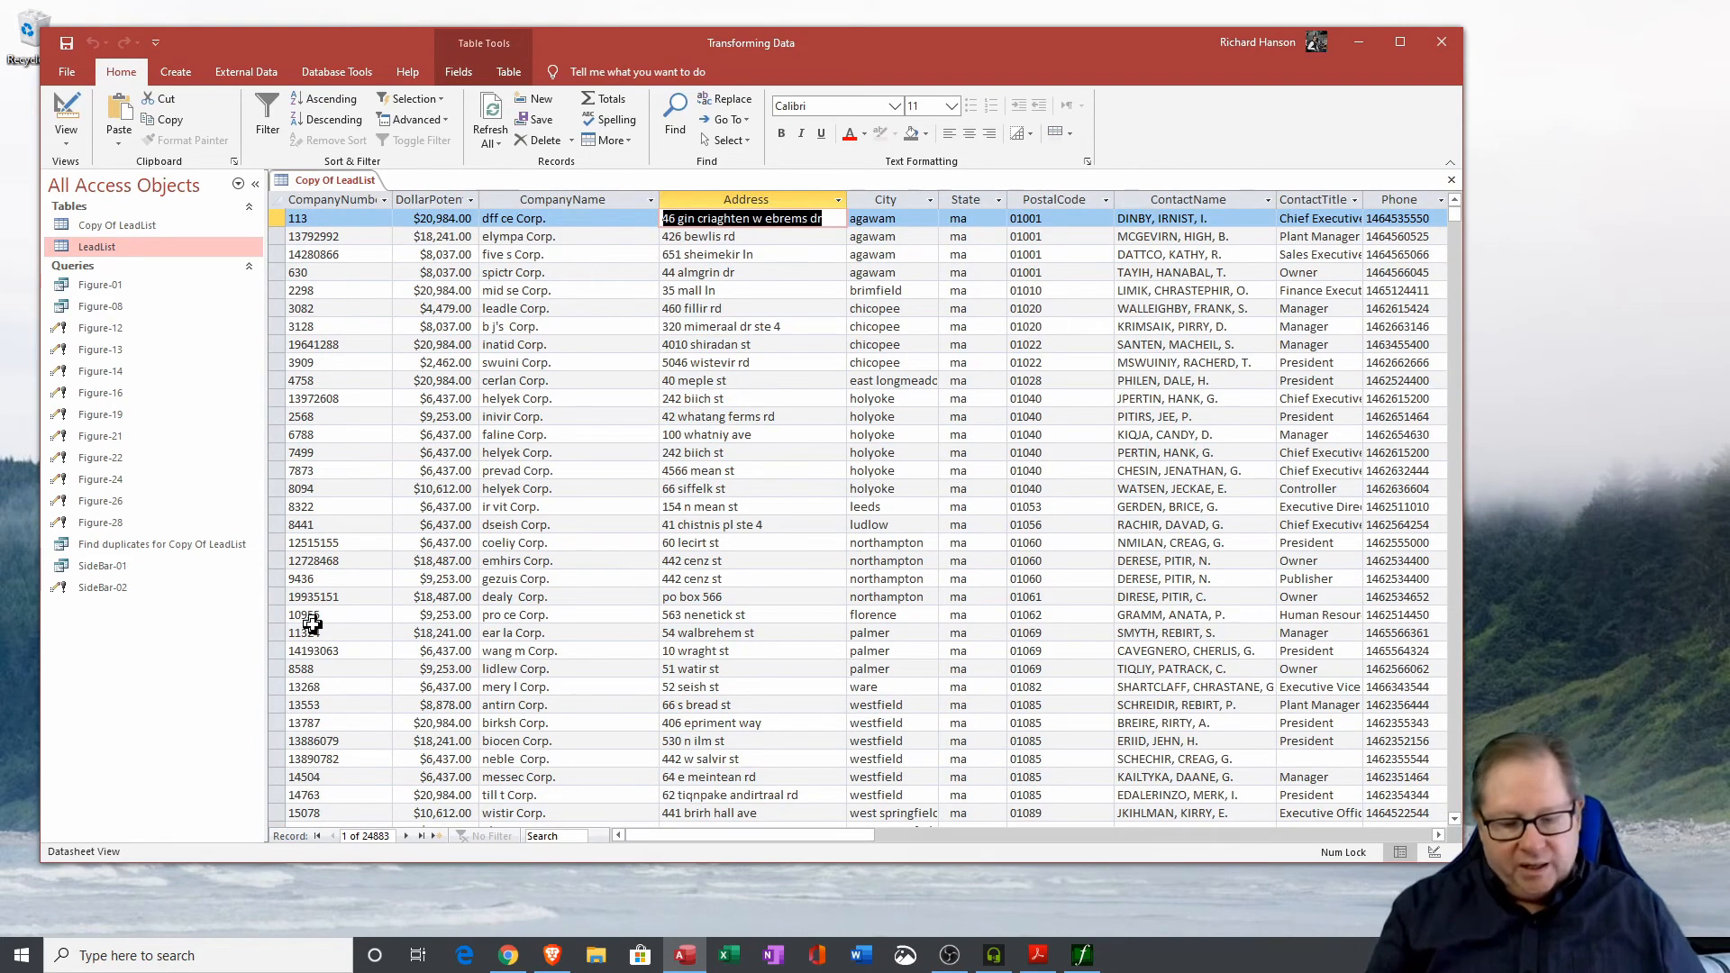
pyautogui.click(109, 483)
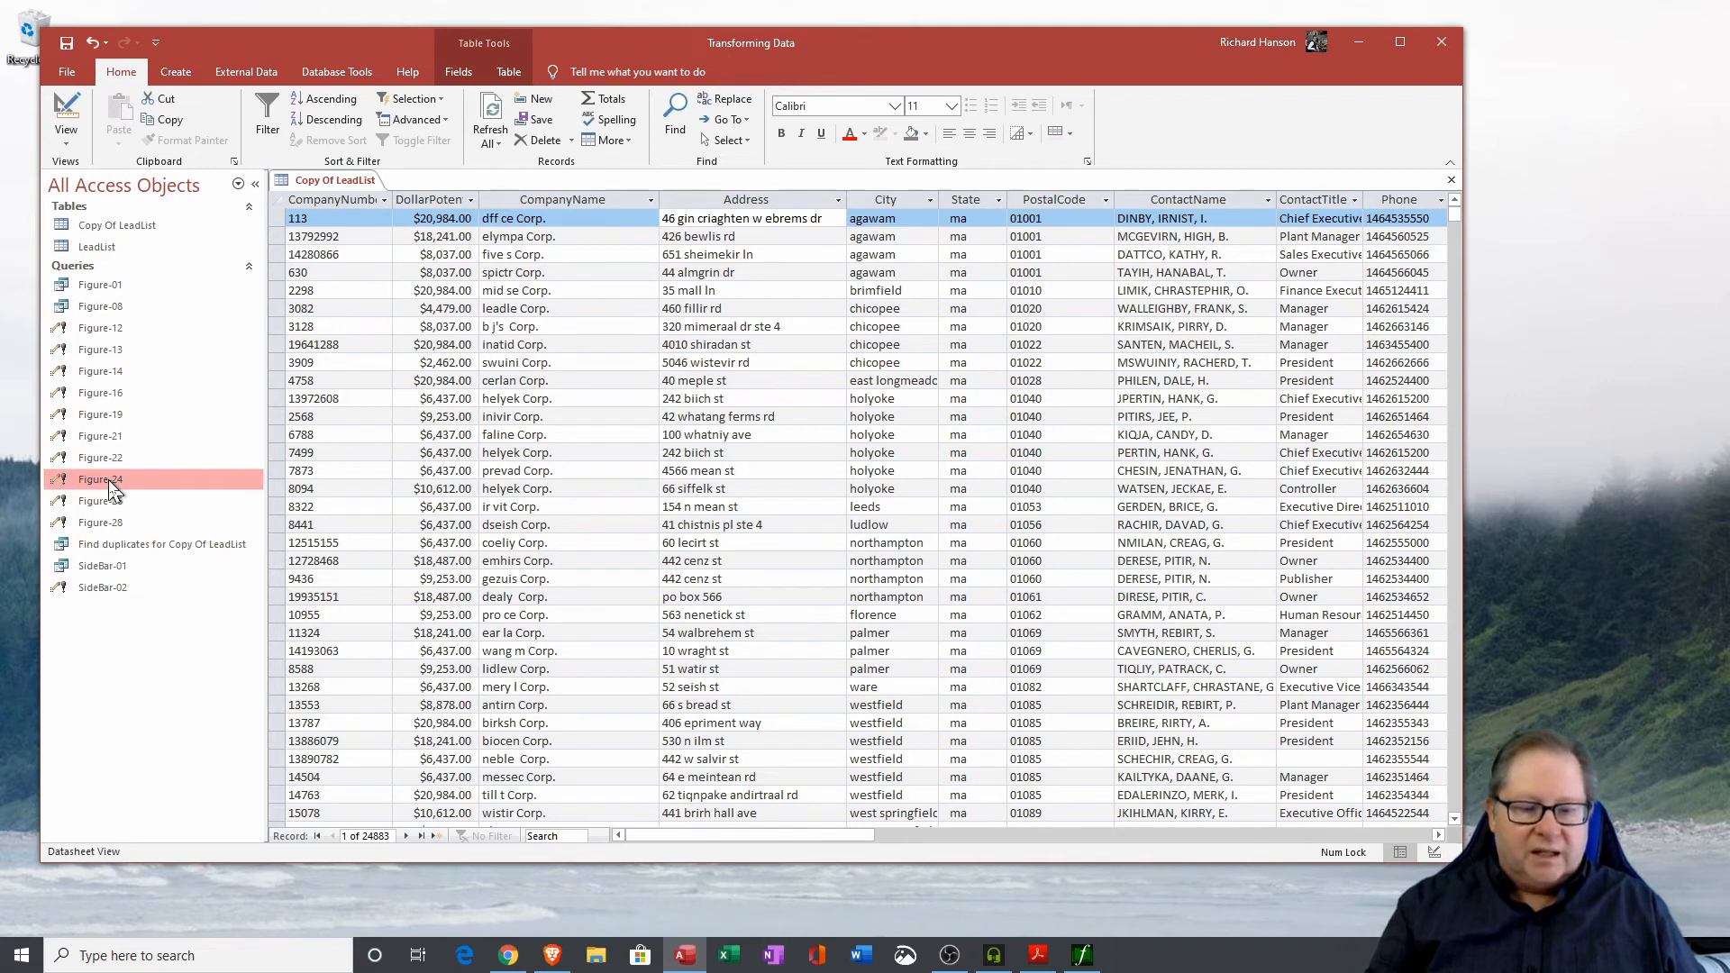
pyautogui.rightClick(110, 485)
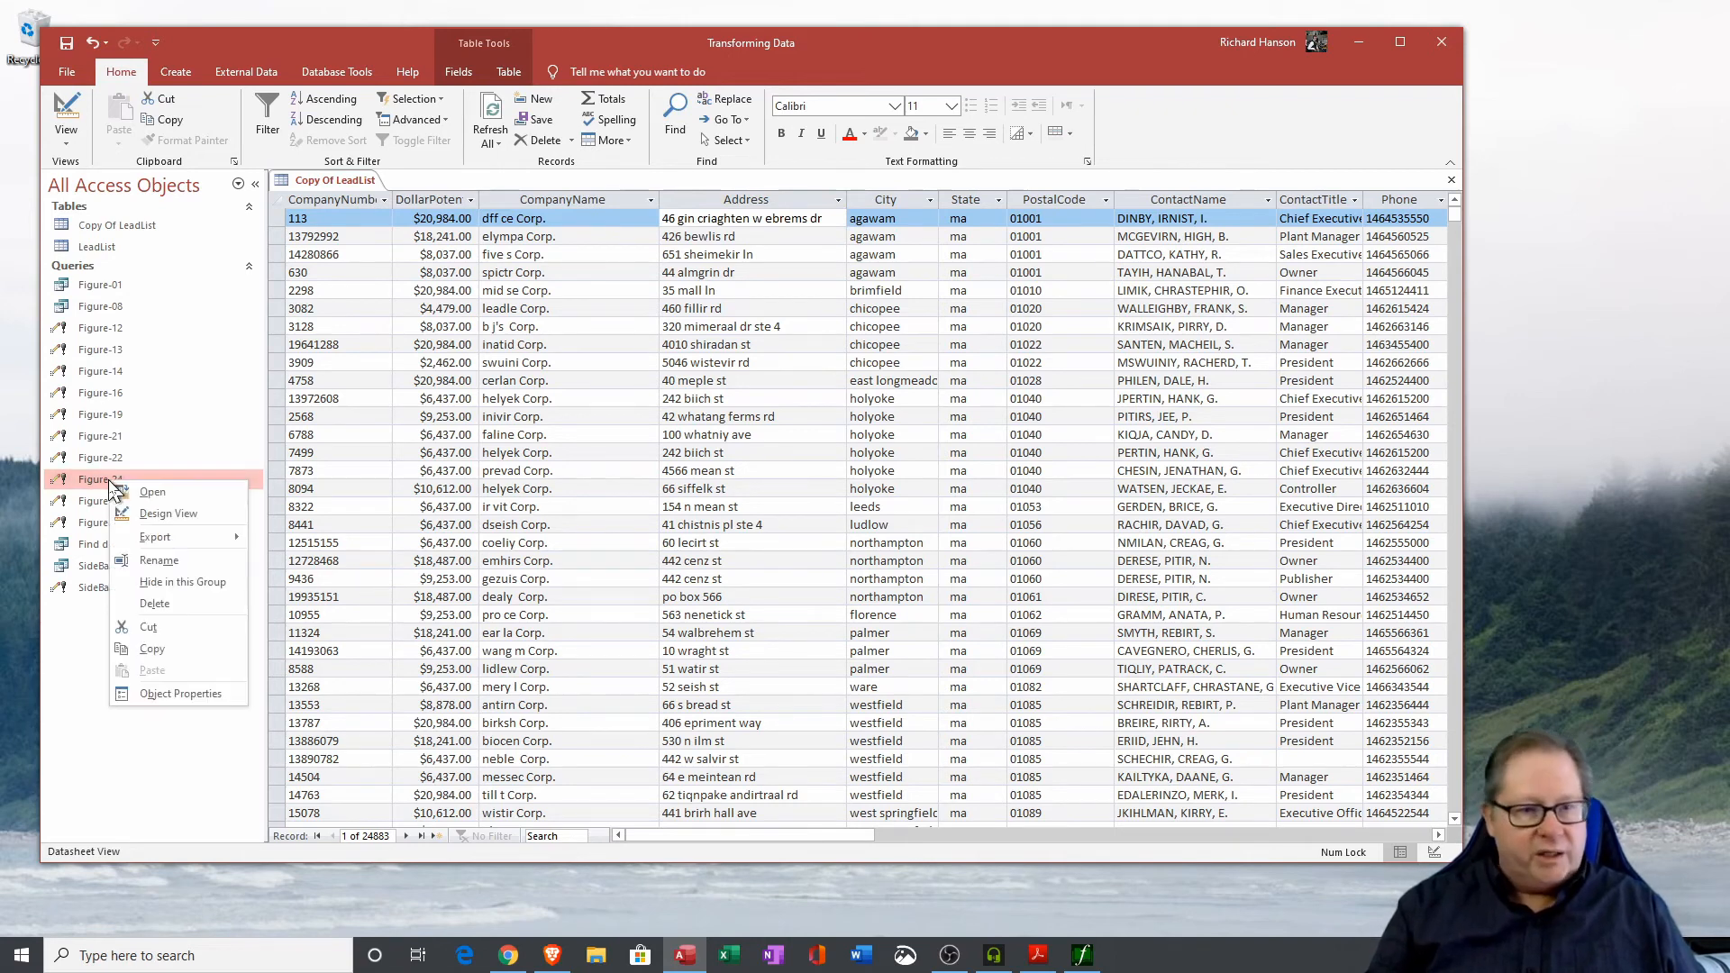
pyautogui.click(127, 504)
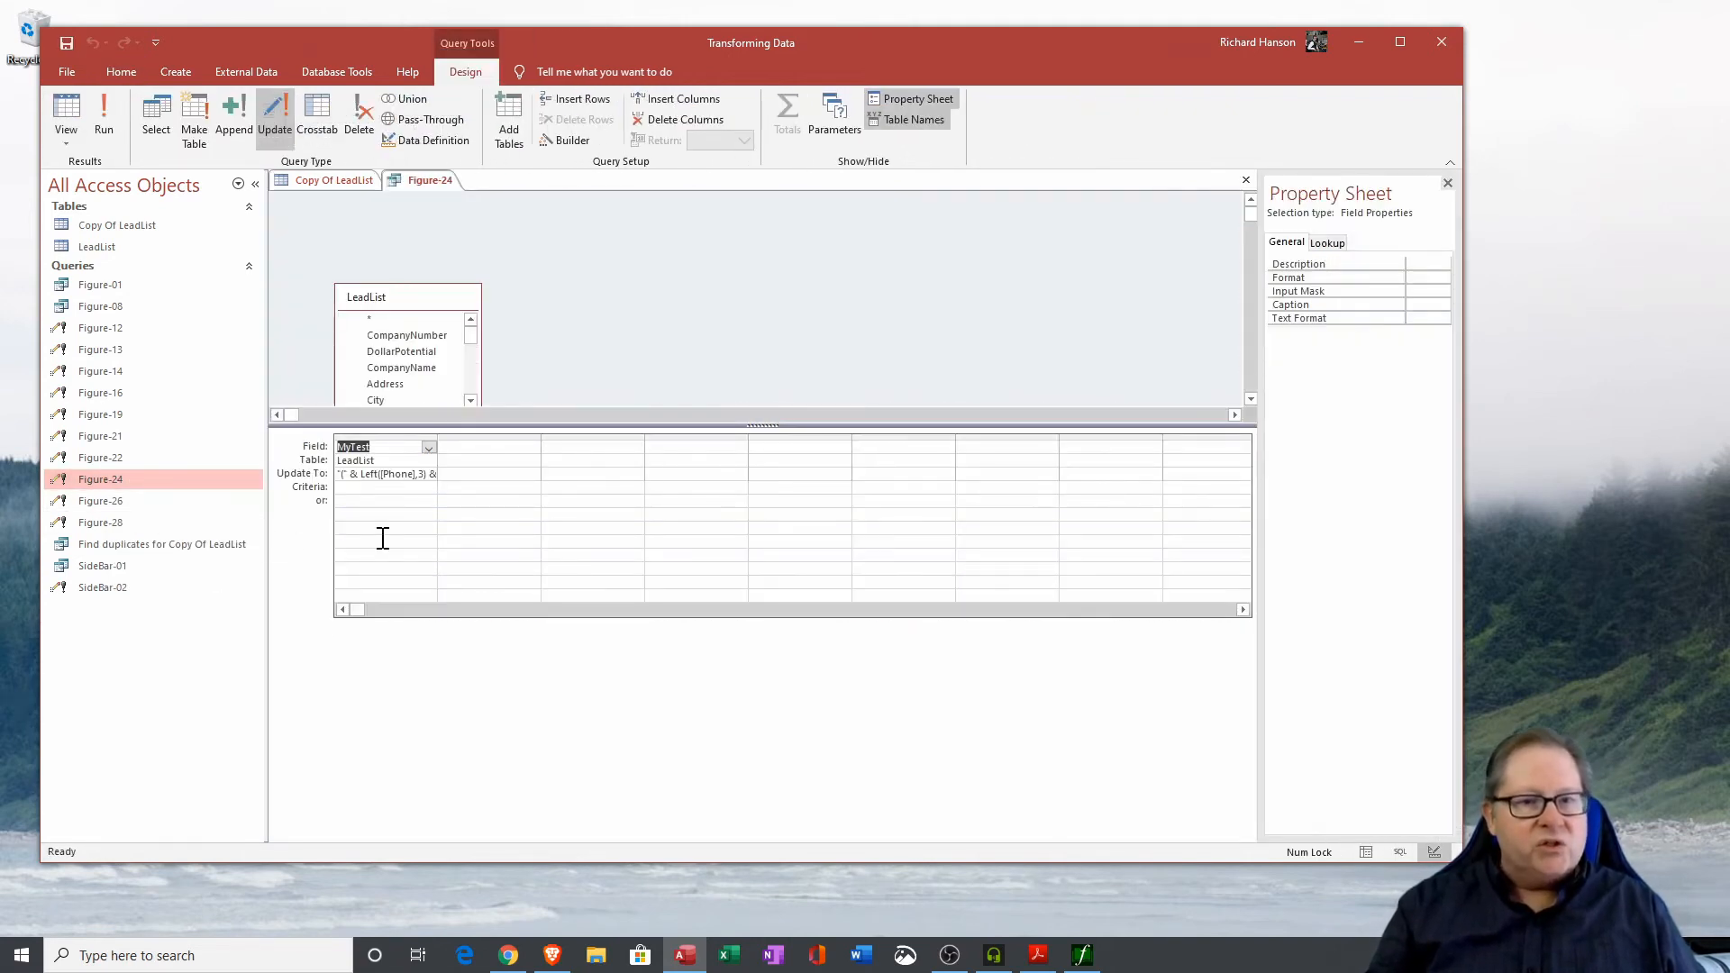
# Widen the MyTest column and examine the parts of the Update To phone-formatting expression.
pyautogui.click(444, 439)
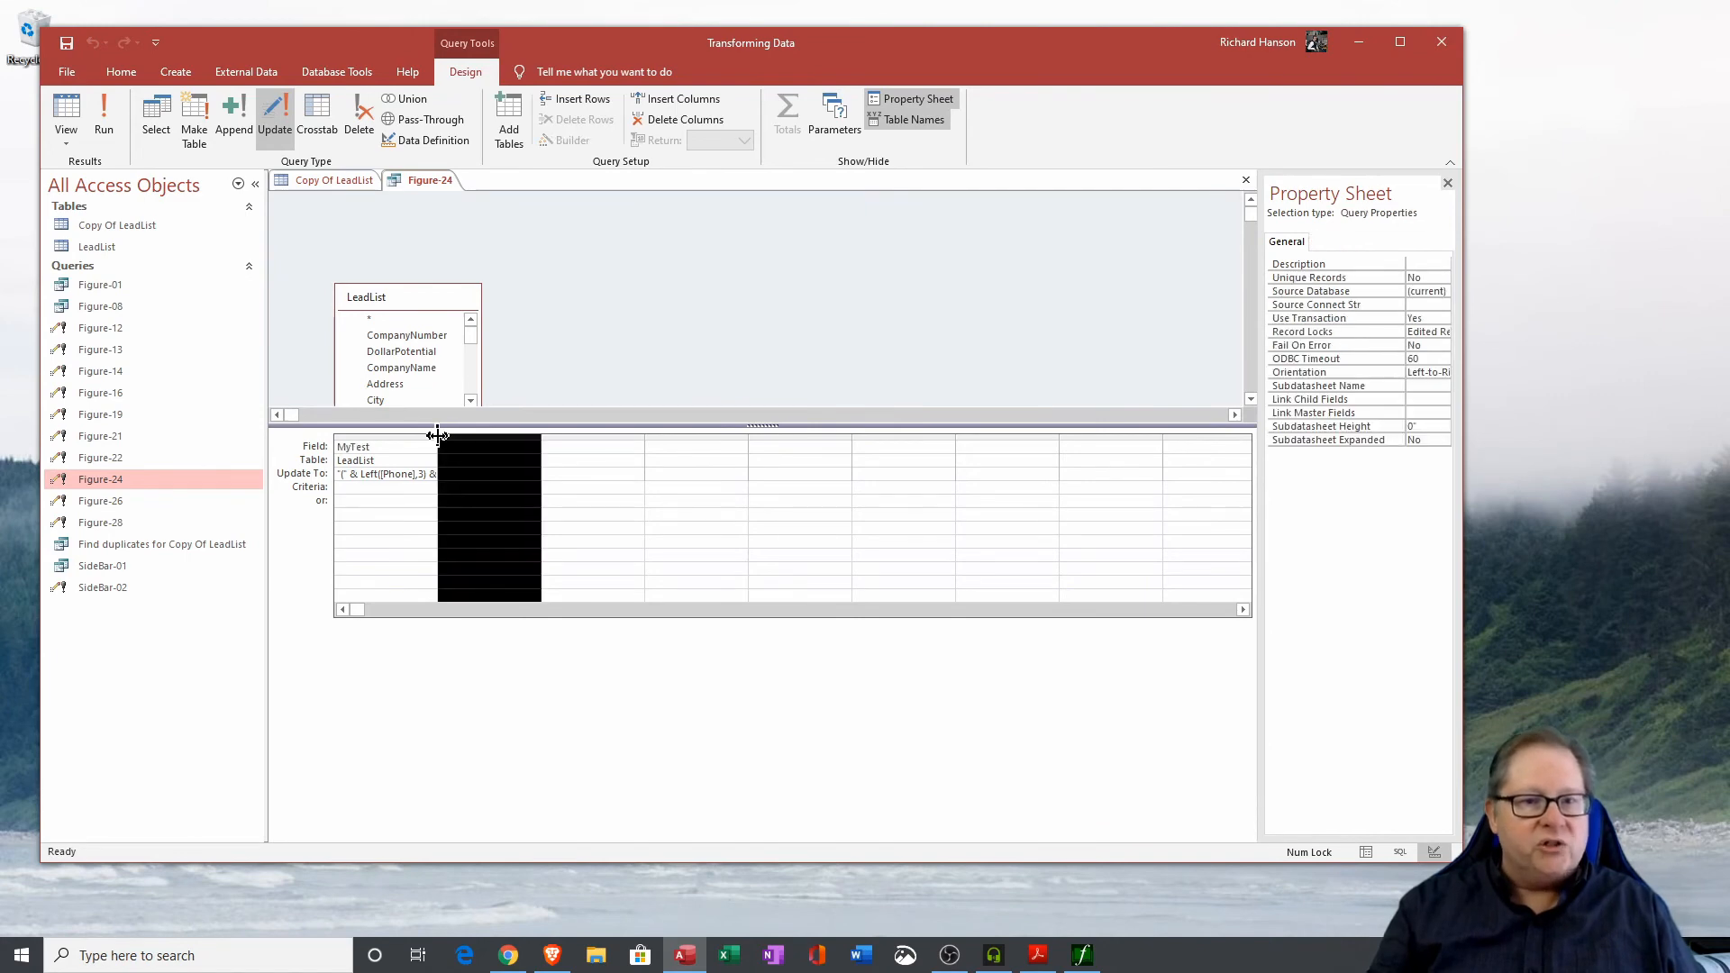
pyautogui.doubleClick(437, 436)
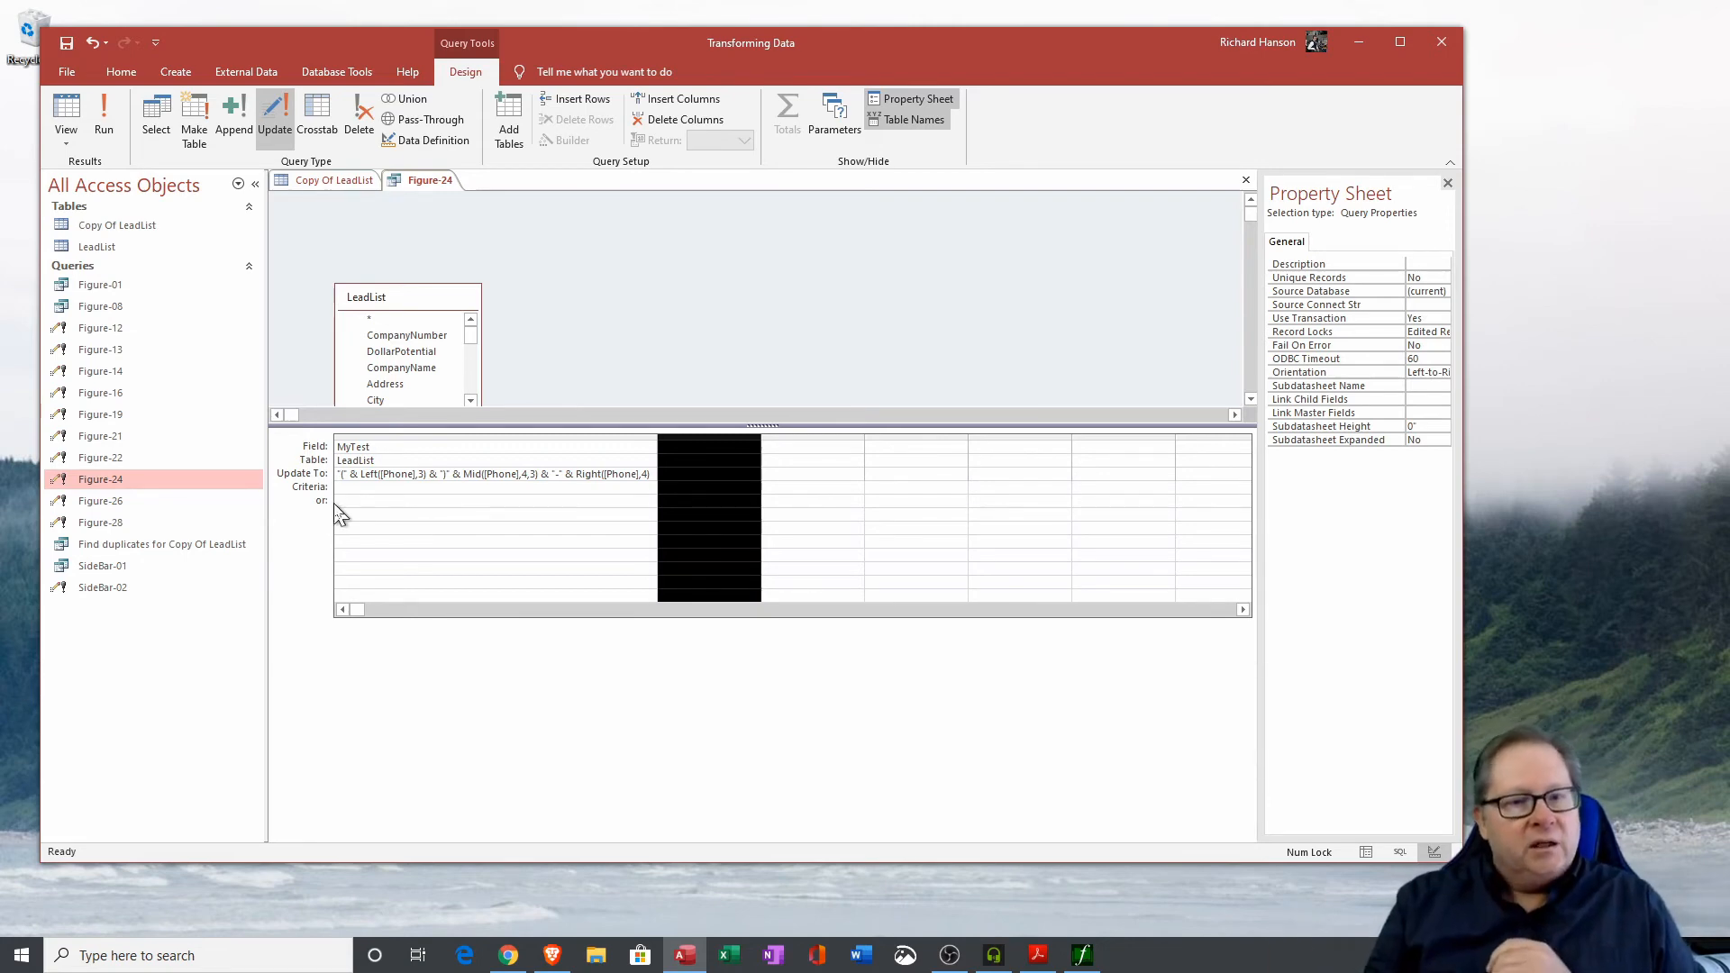
pyautogui.doubleClick(347, 472)
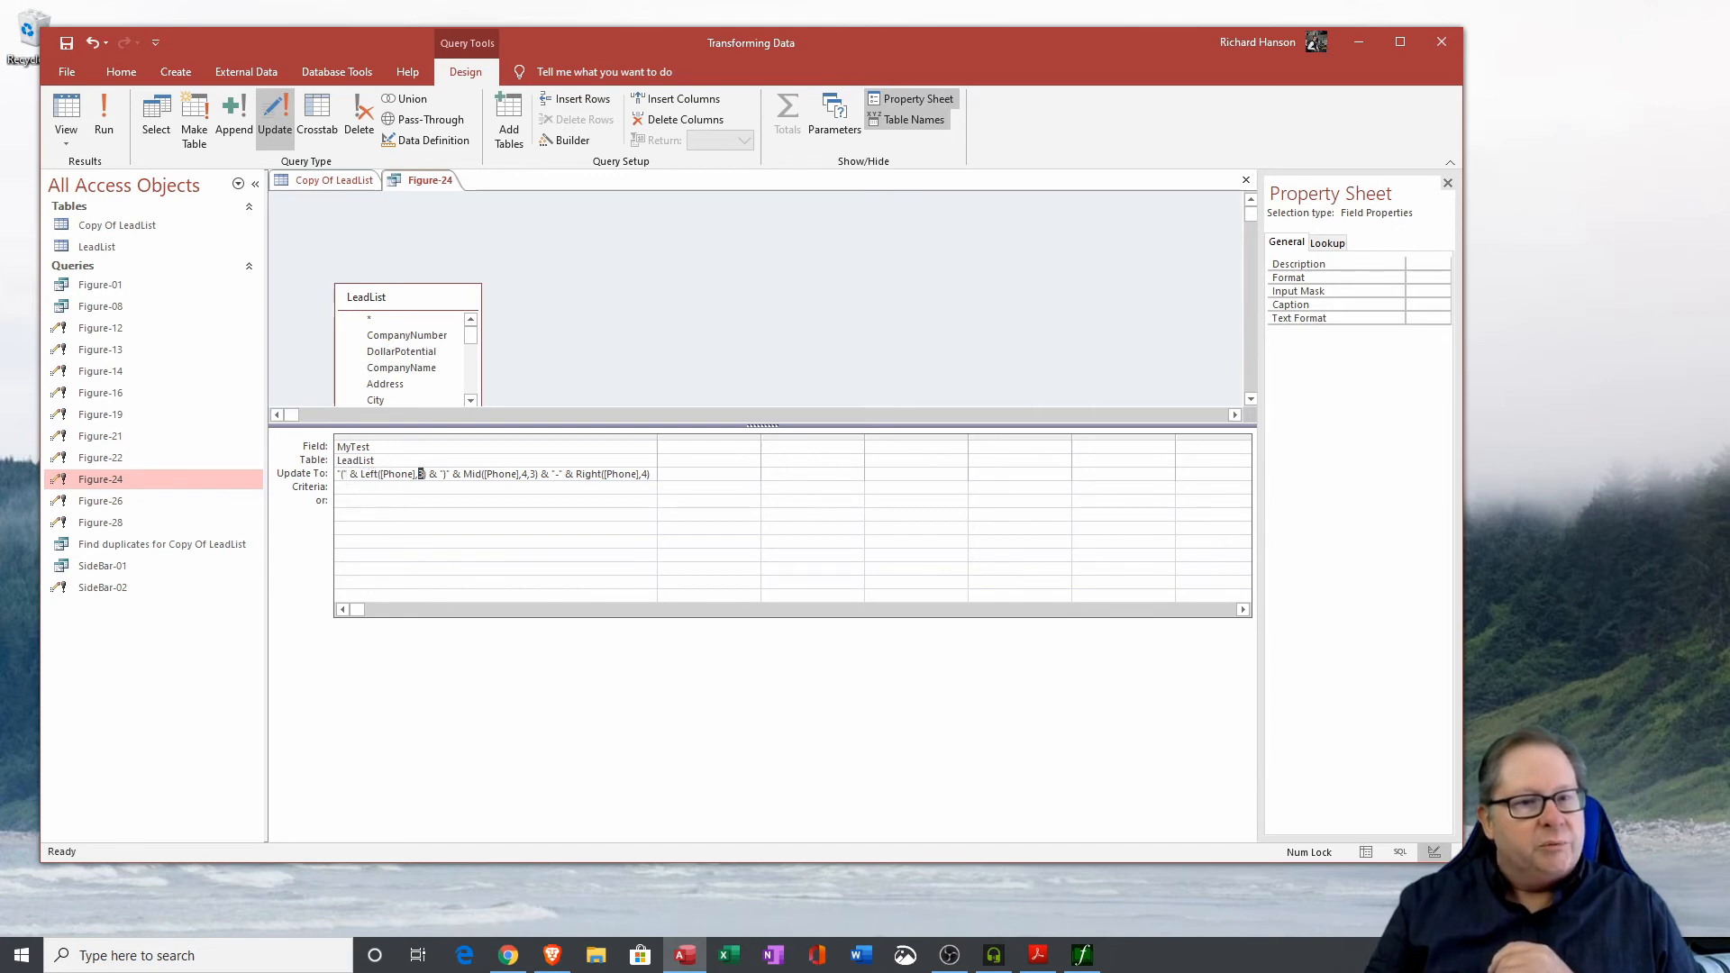
pyautogui.moveTo(359, 475); pyautogui.dragTo(430, 477)
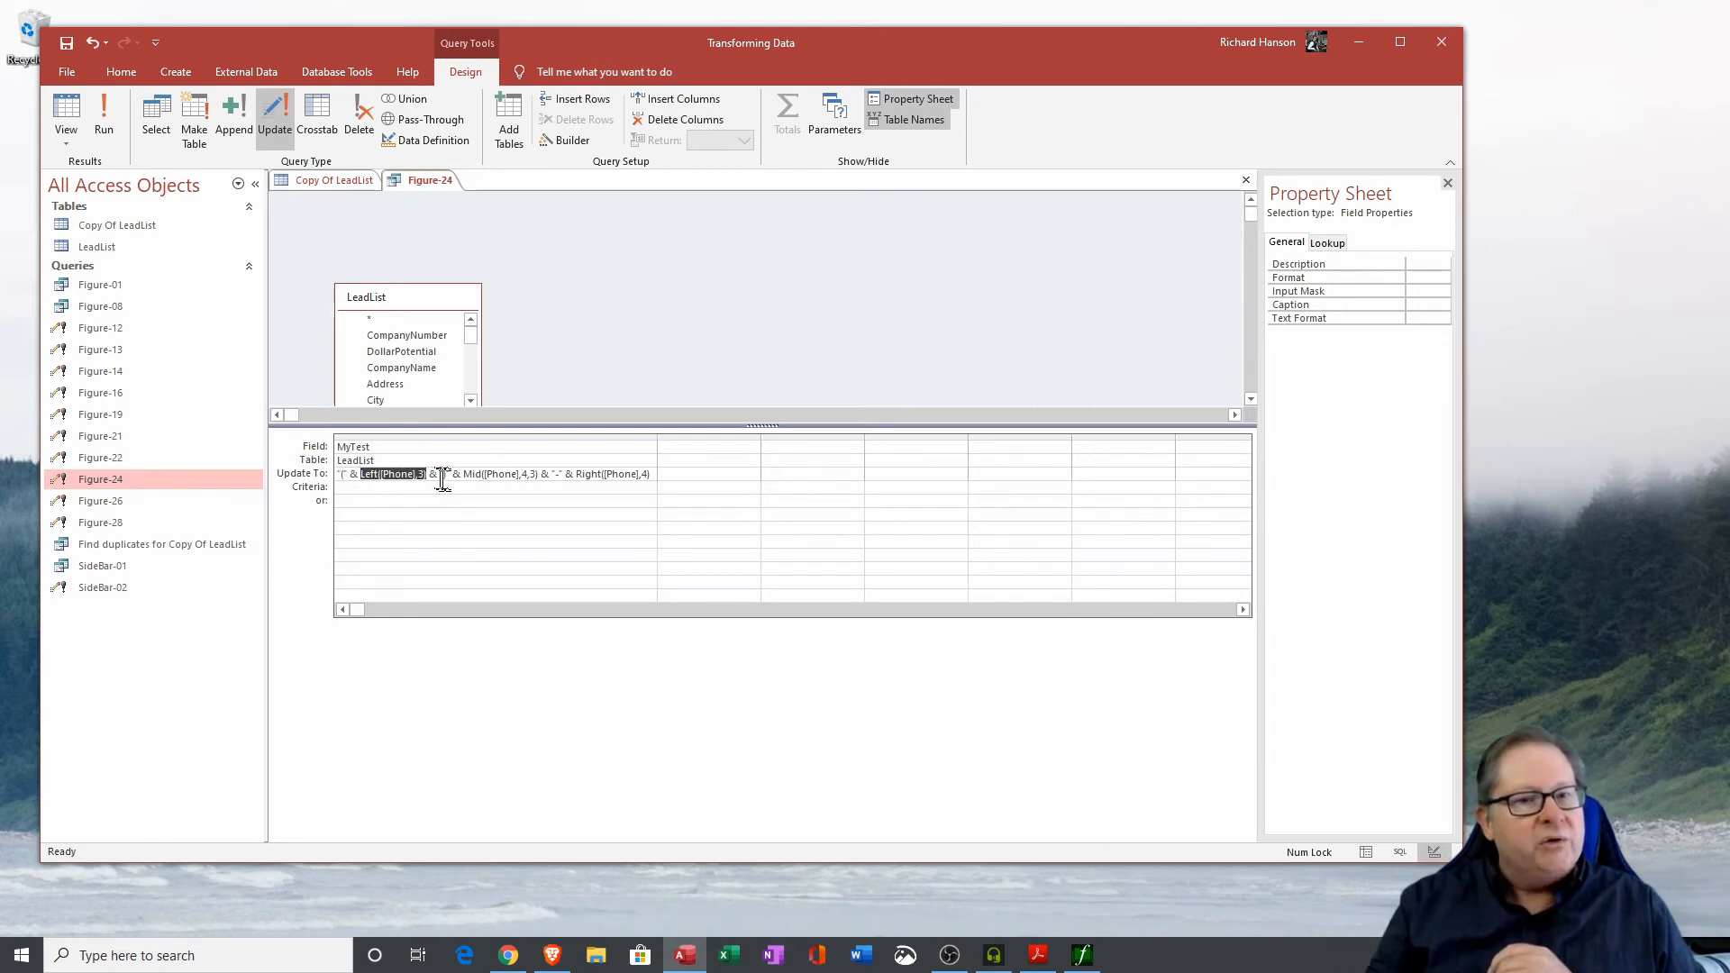
pyautogui.click(433, 476)
pyautogui.doubleClick(433, 476)
pyautogui.moveTo(451, 475); pyautogui.dragTo(433, 475)
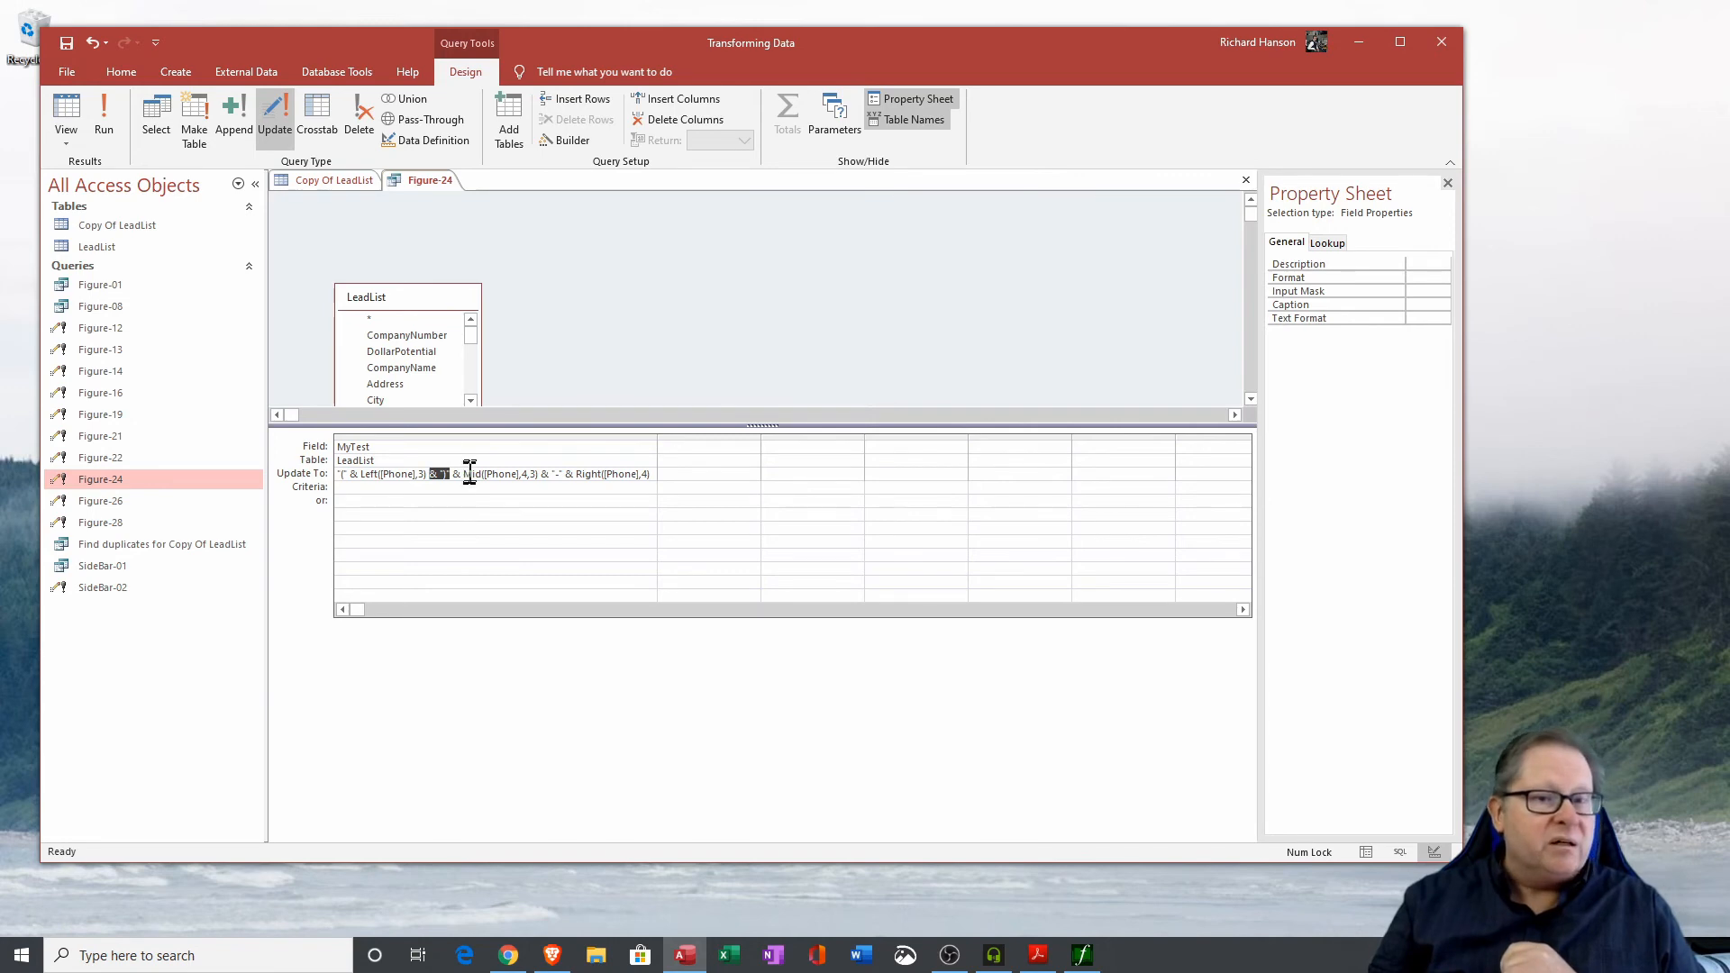
# Insert & " " & after the closing-parenthesis literal so a space follows the area code in the expression.
pyautogui.click(463, 476)
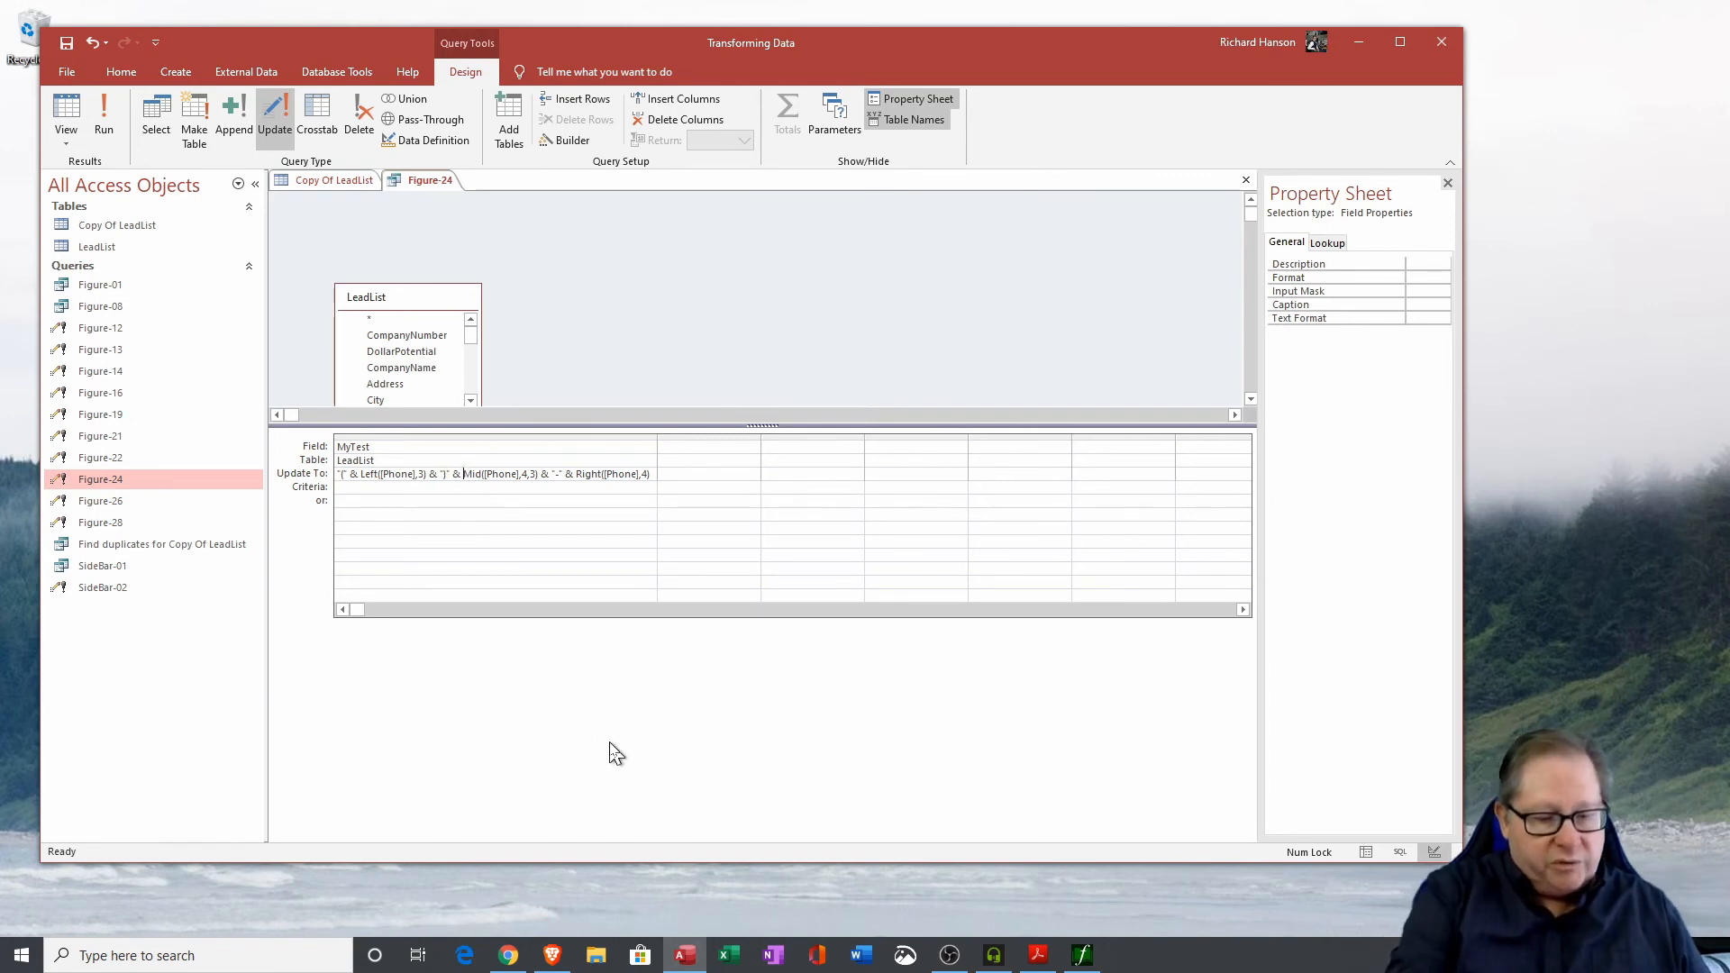
pyautogui.write('" ')
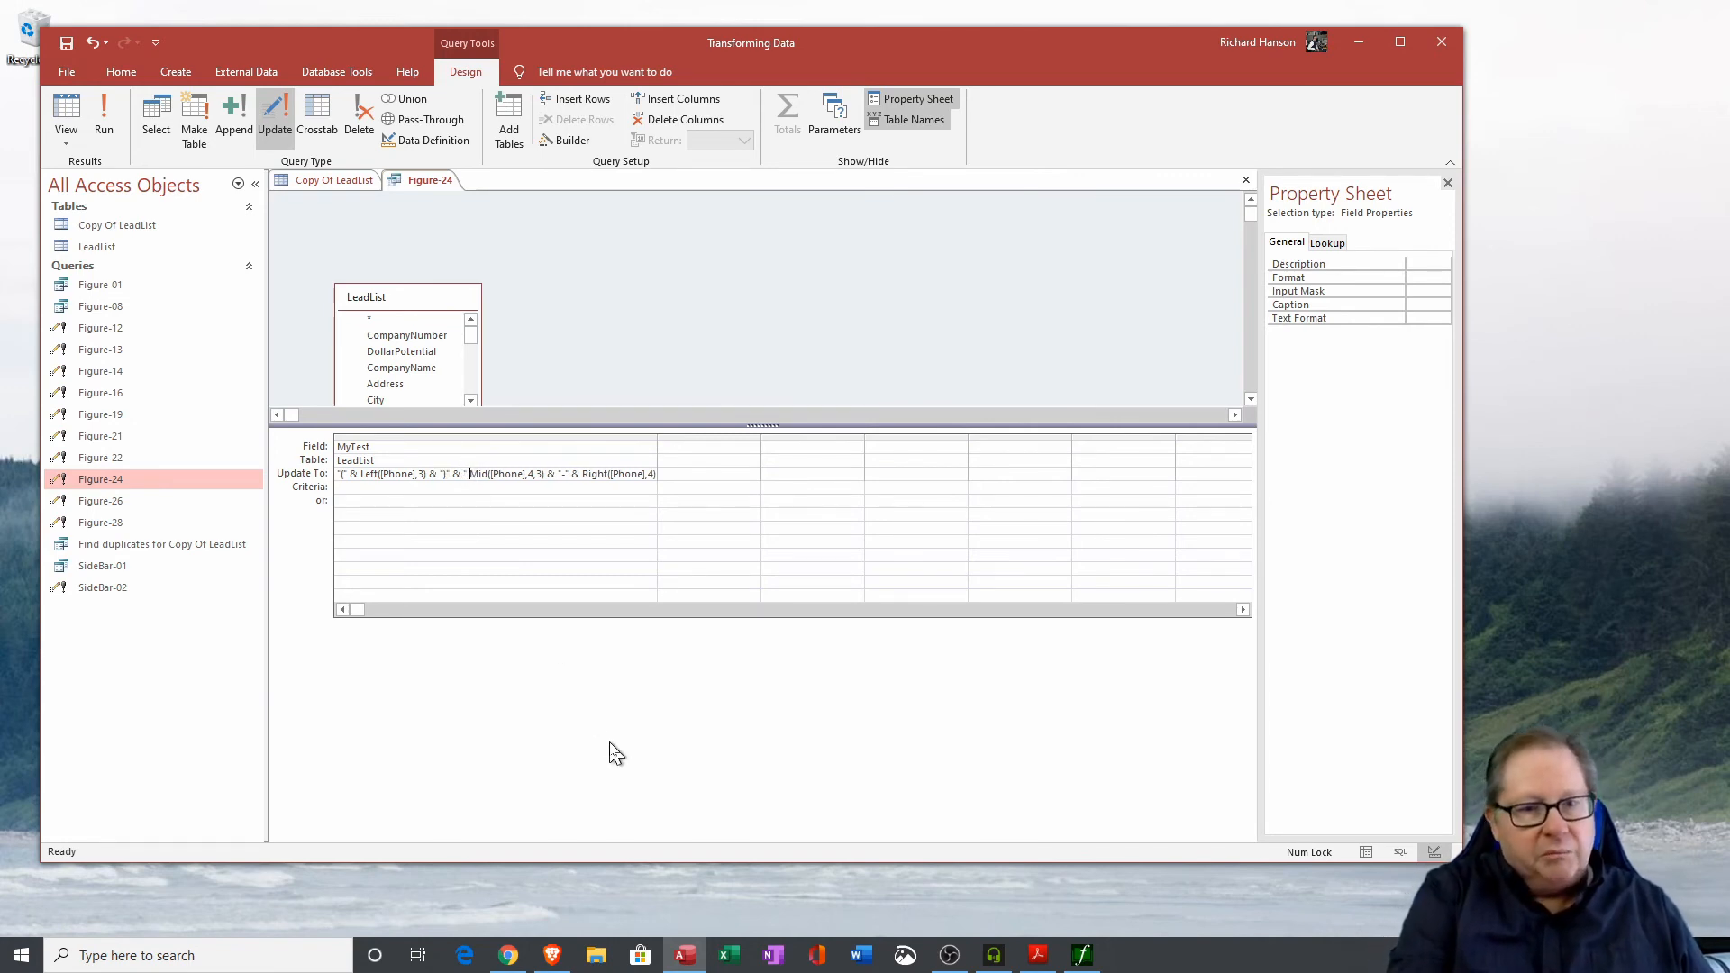
pyautogui.write('" ')
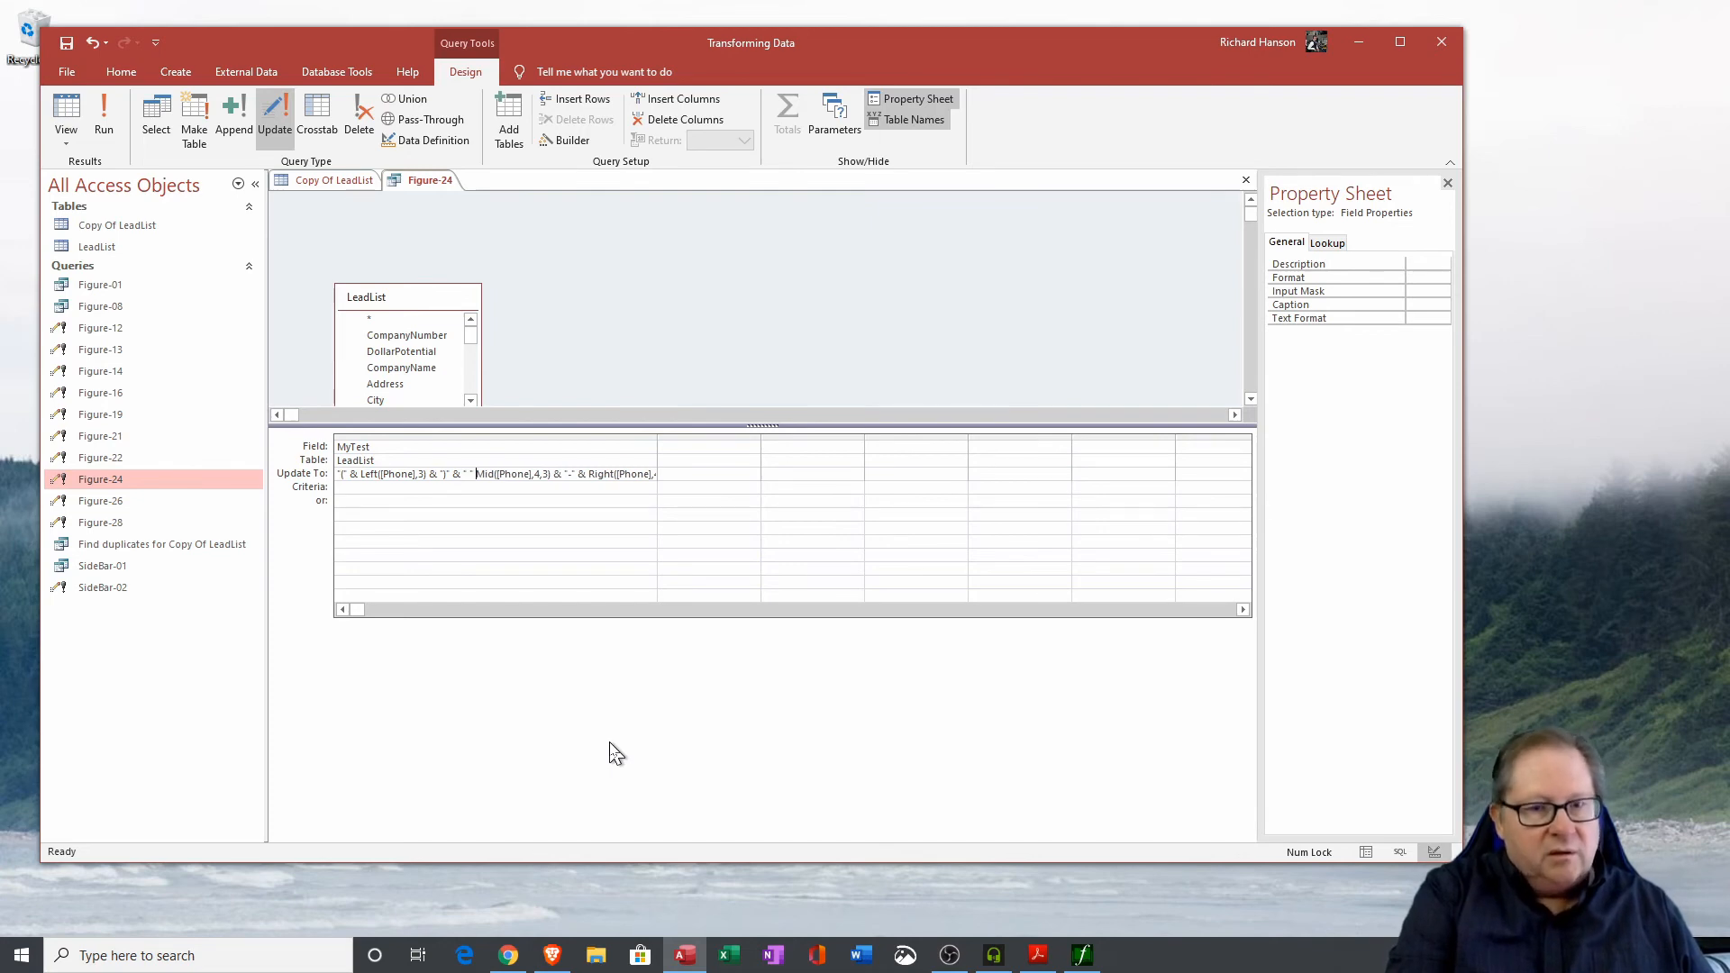
pyautogui.write('&')
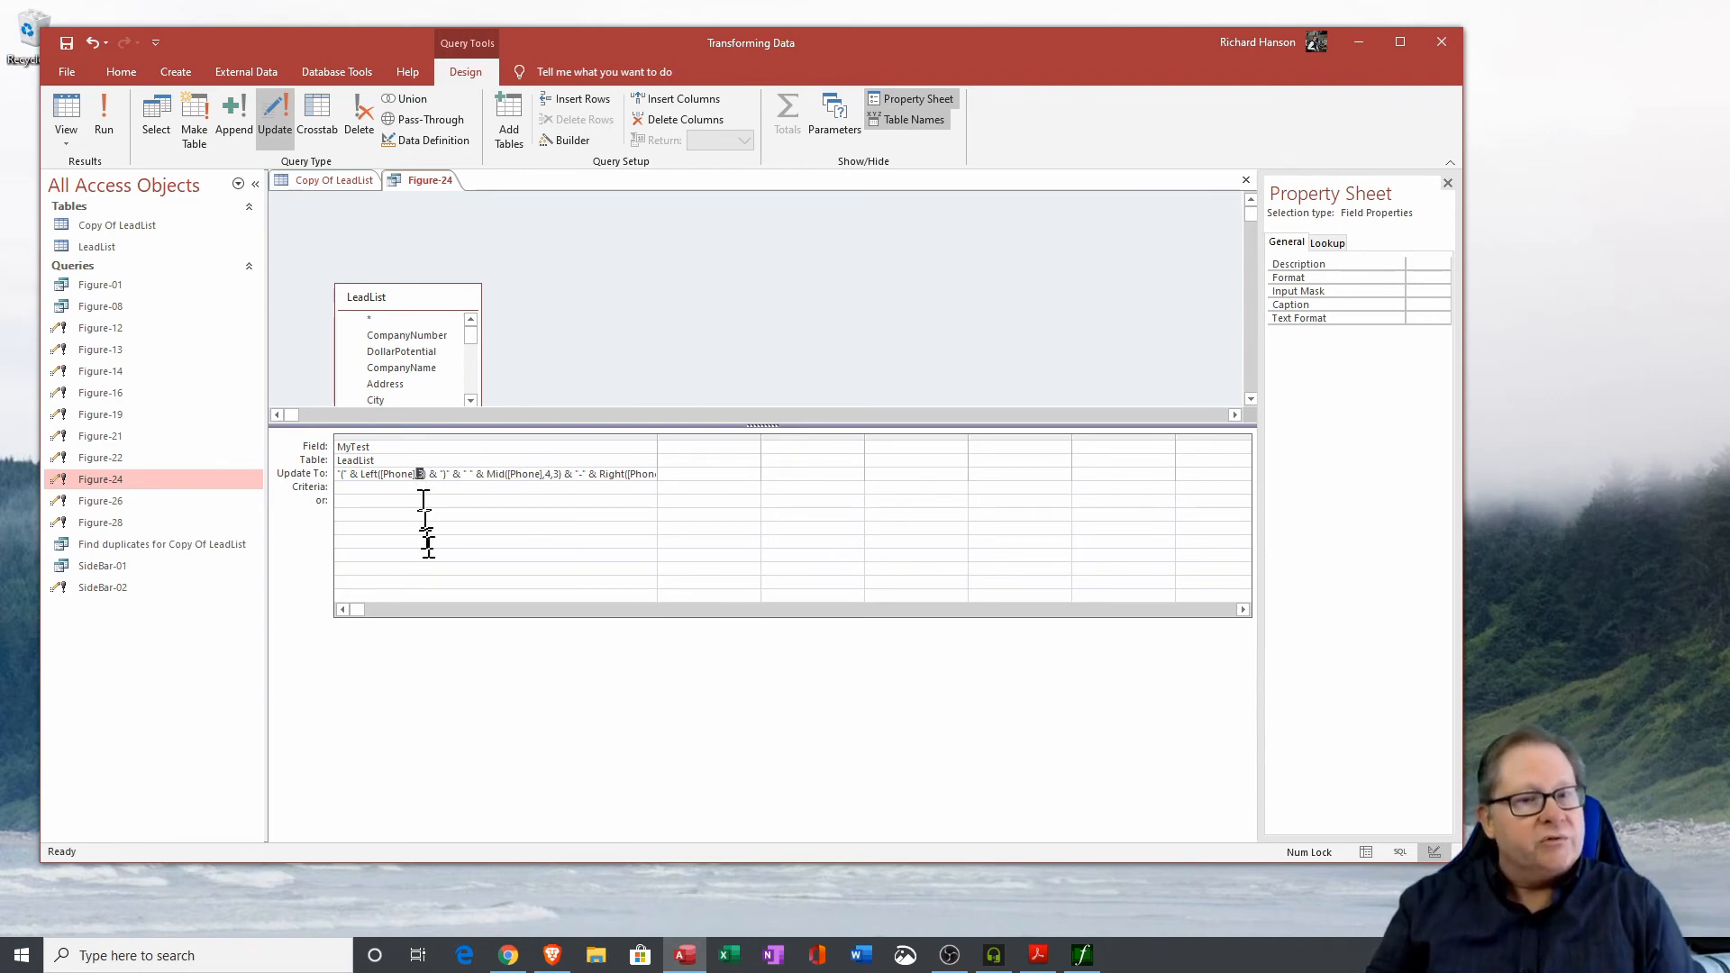
# Run the Figure-24 update query on LeadList and confirm updating the records.
pyautogui.doubleClick(549, 475)
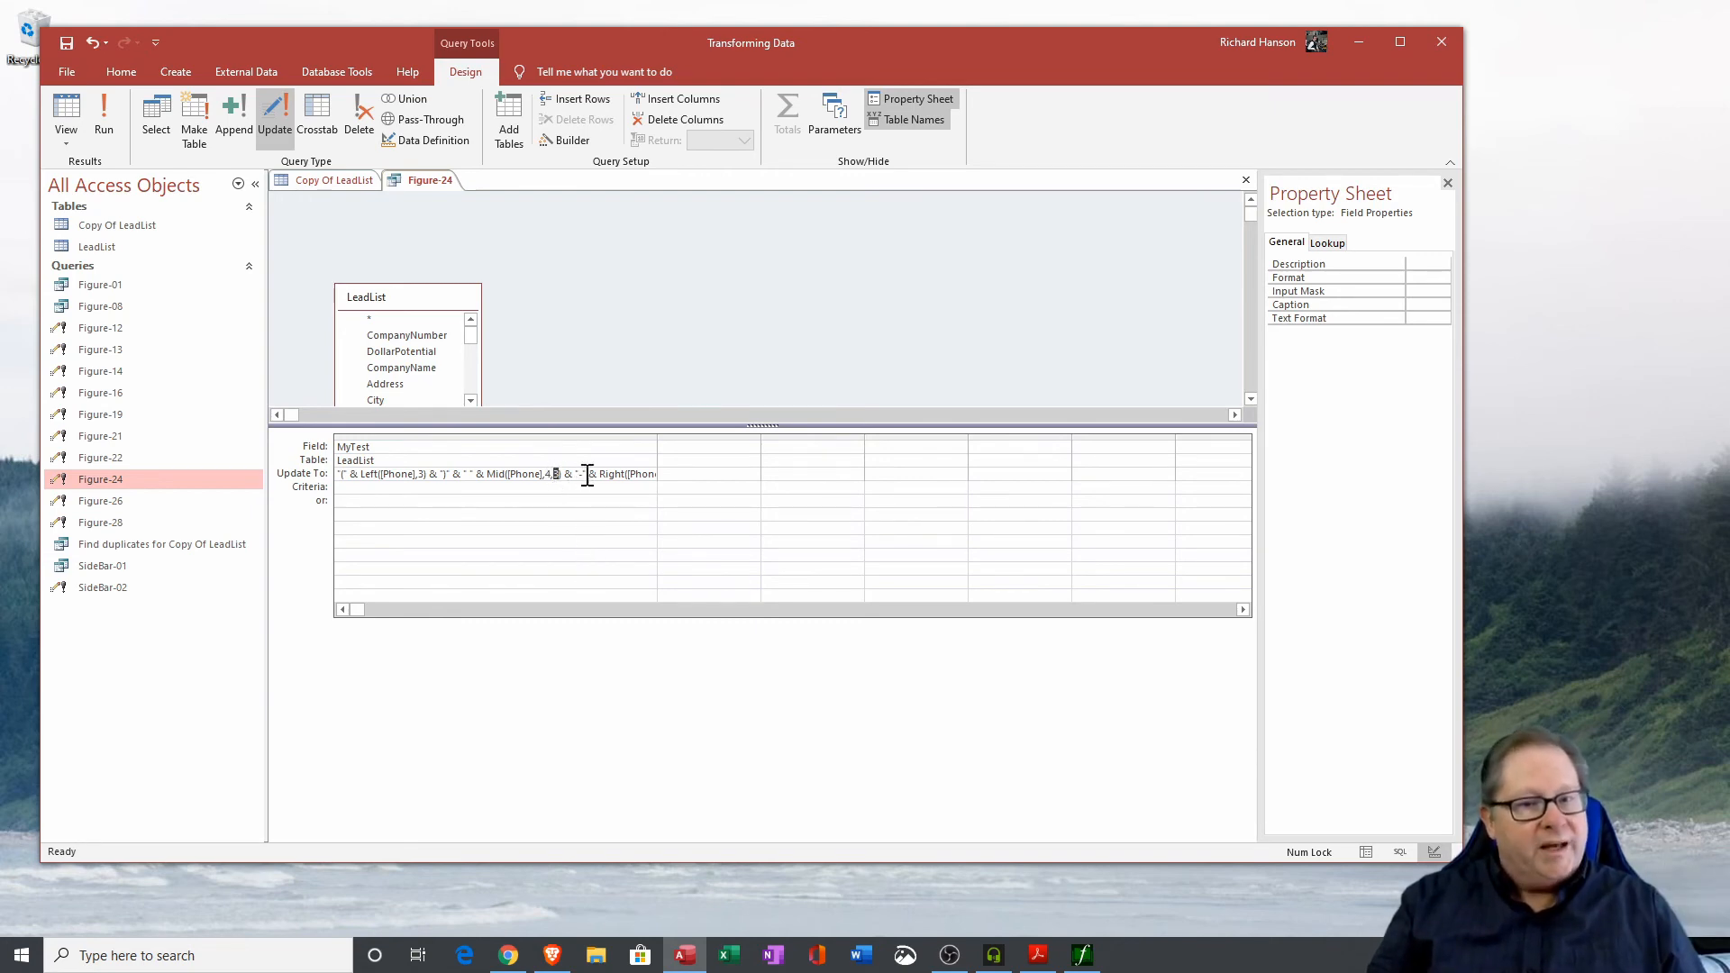
pyautogui.moveTo(586, 474); pyautogui.dragTo(580, 473)
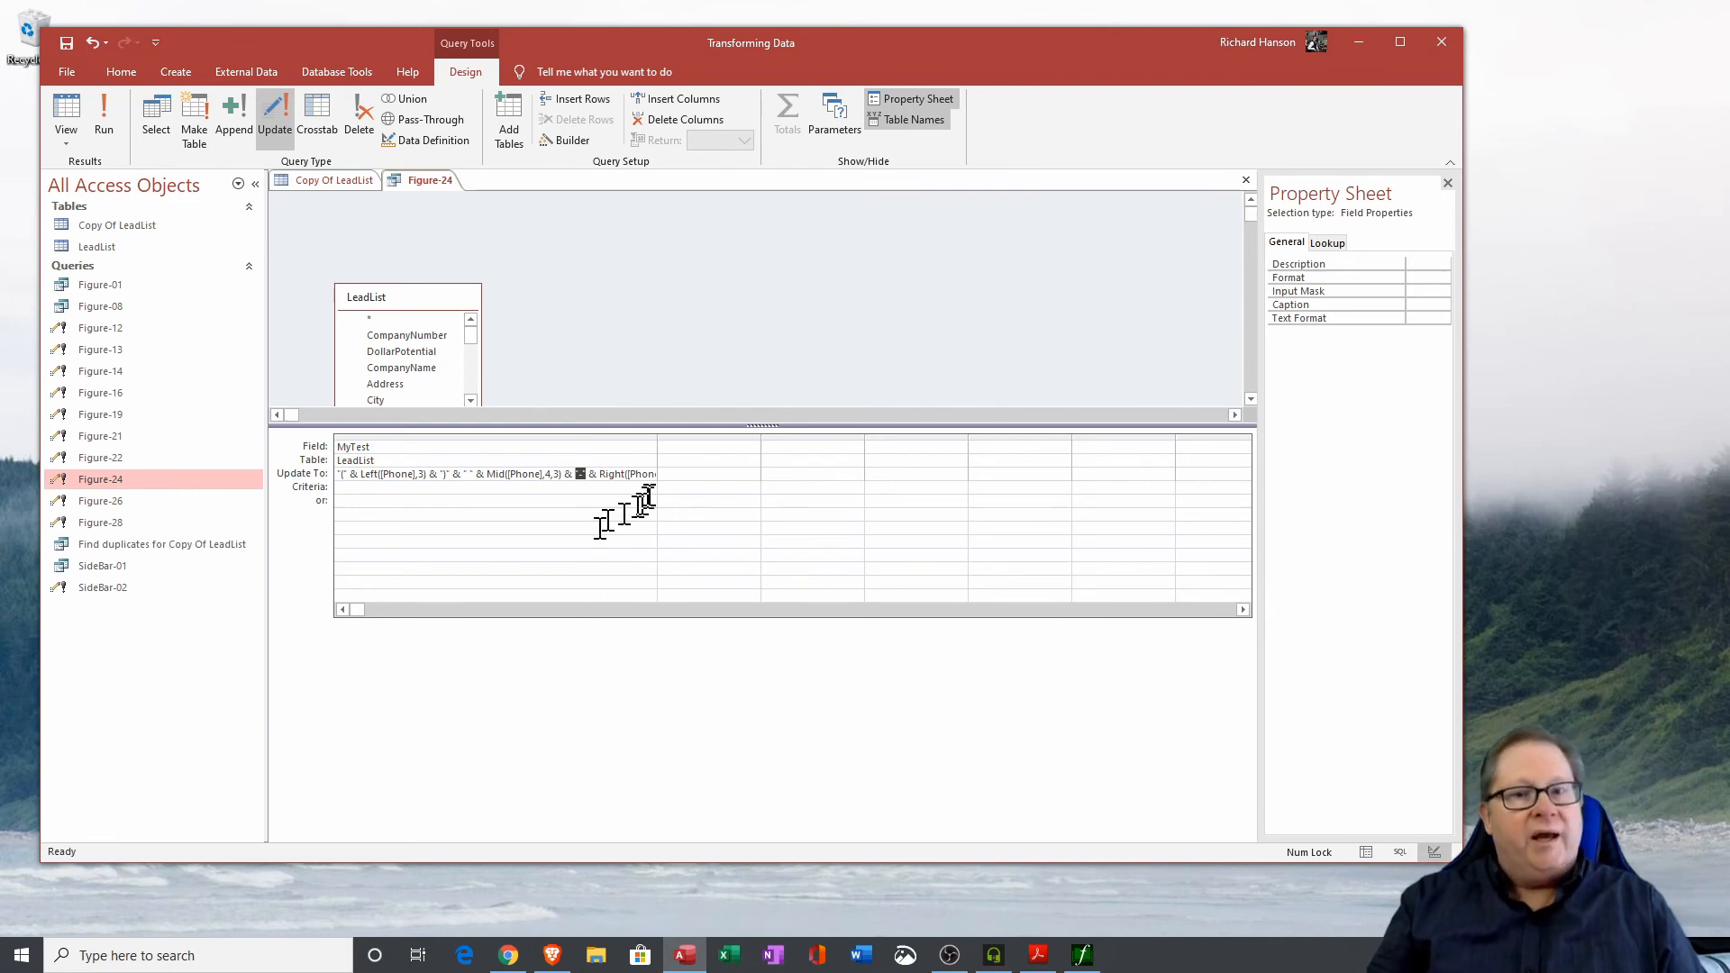
pyautogui.doubleClick(656, 436)
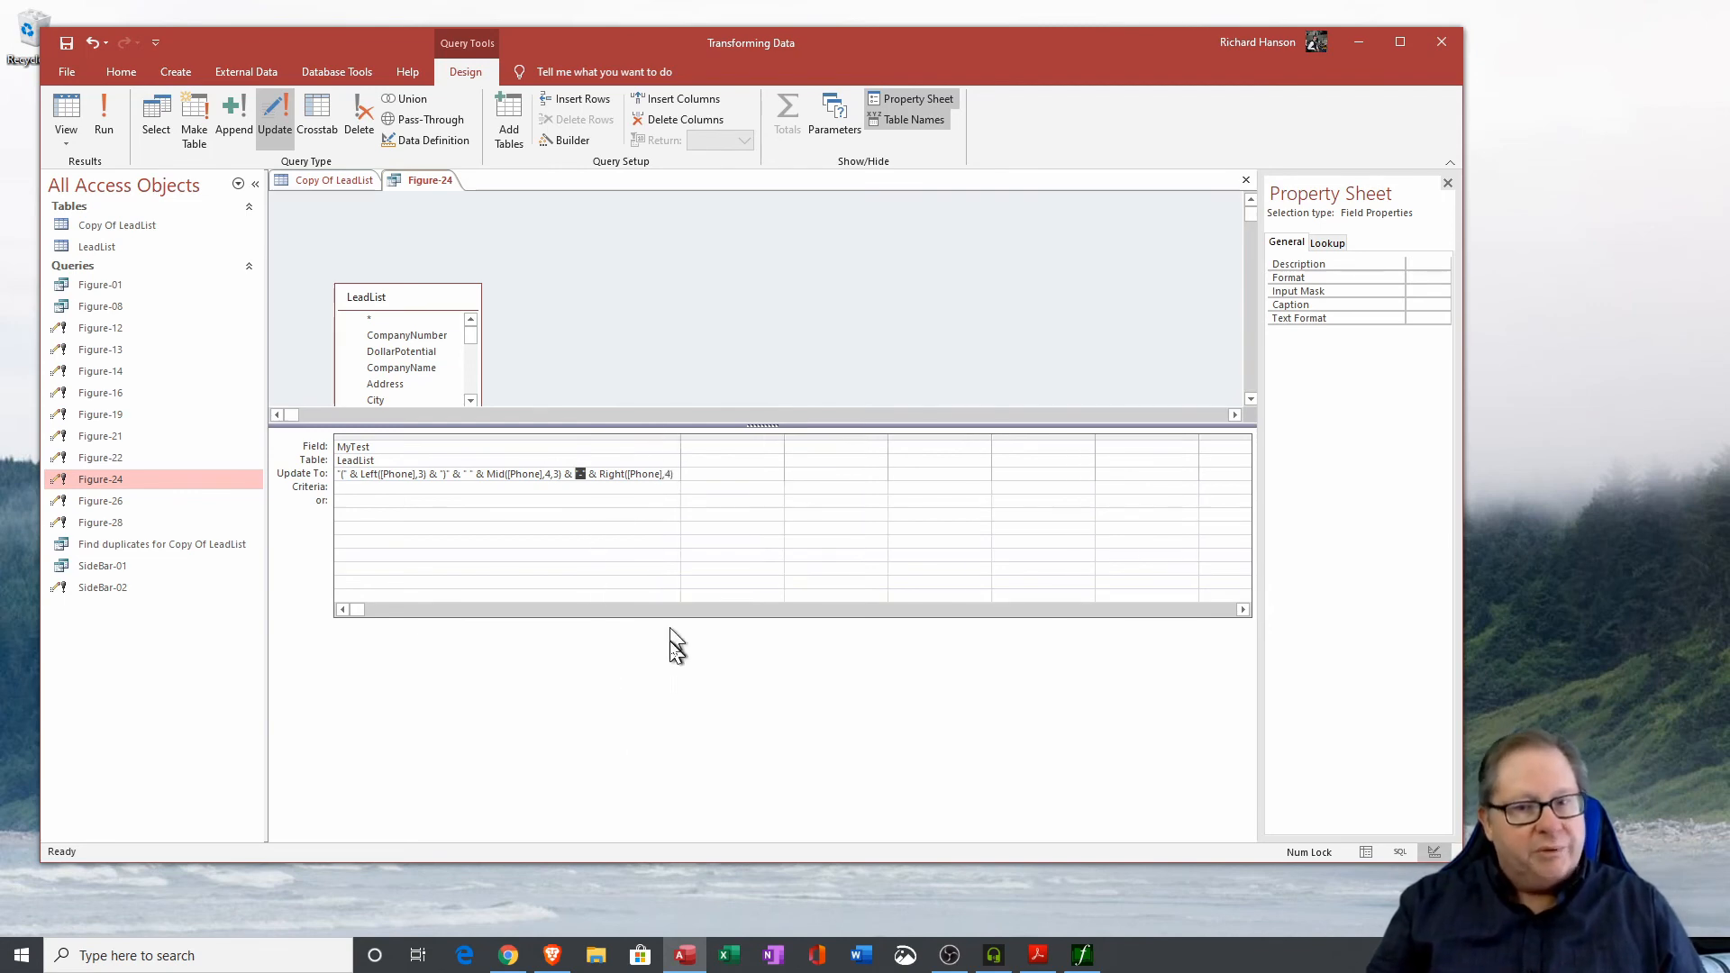
pyautogui.doubleClick(670, 474)
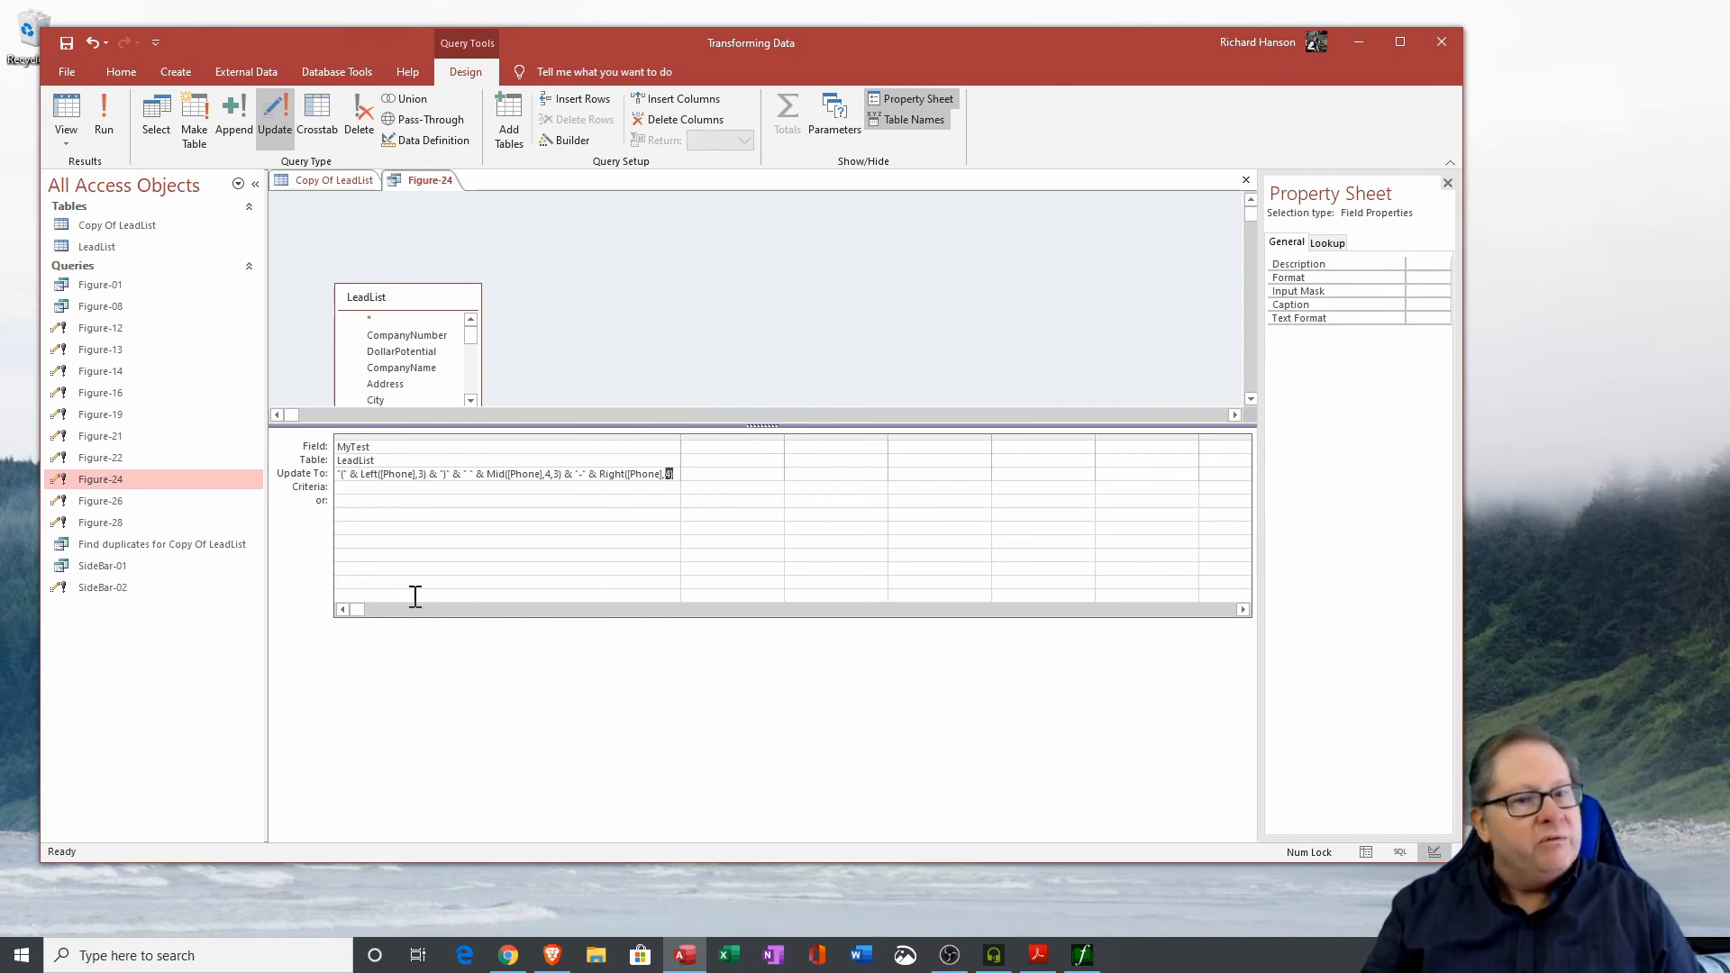
pyautogui.click(490, 492)
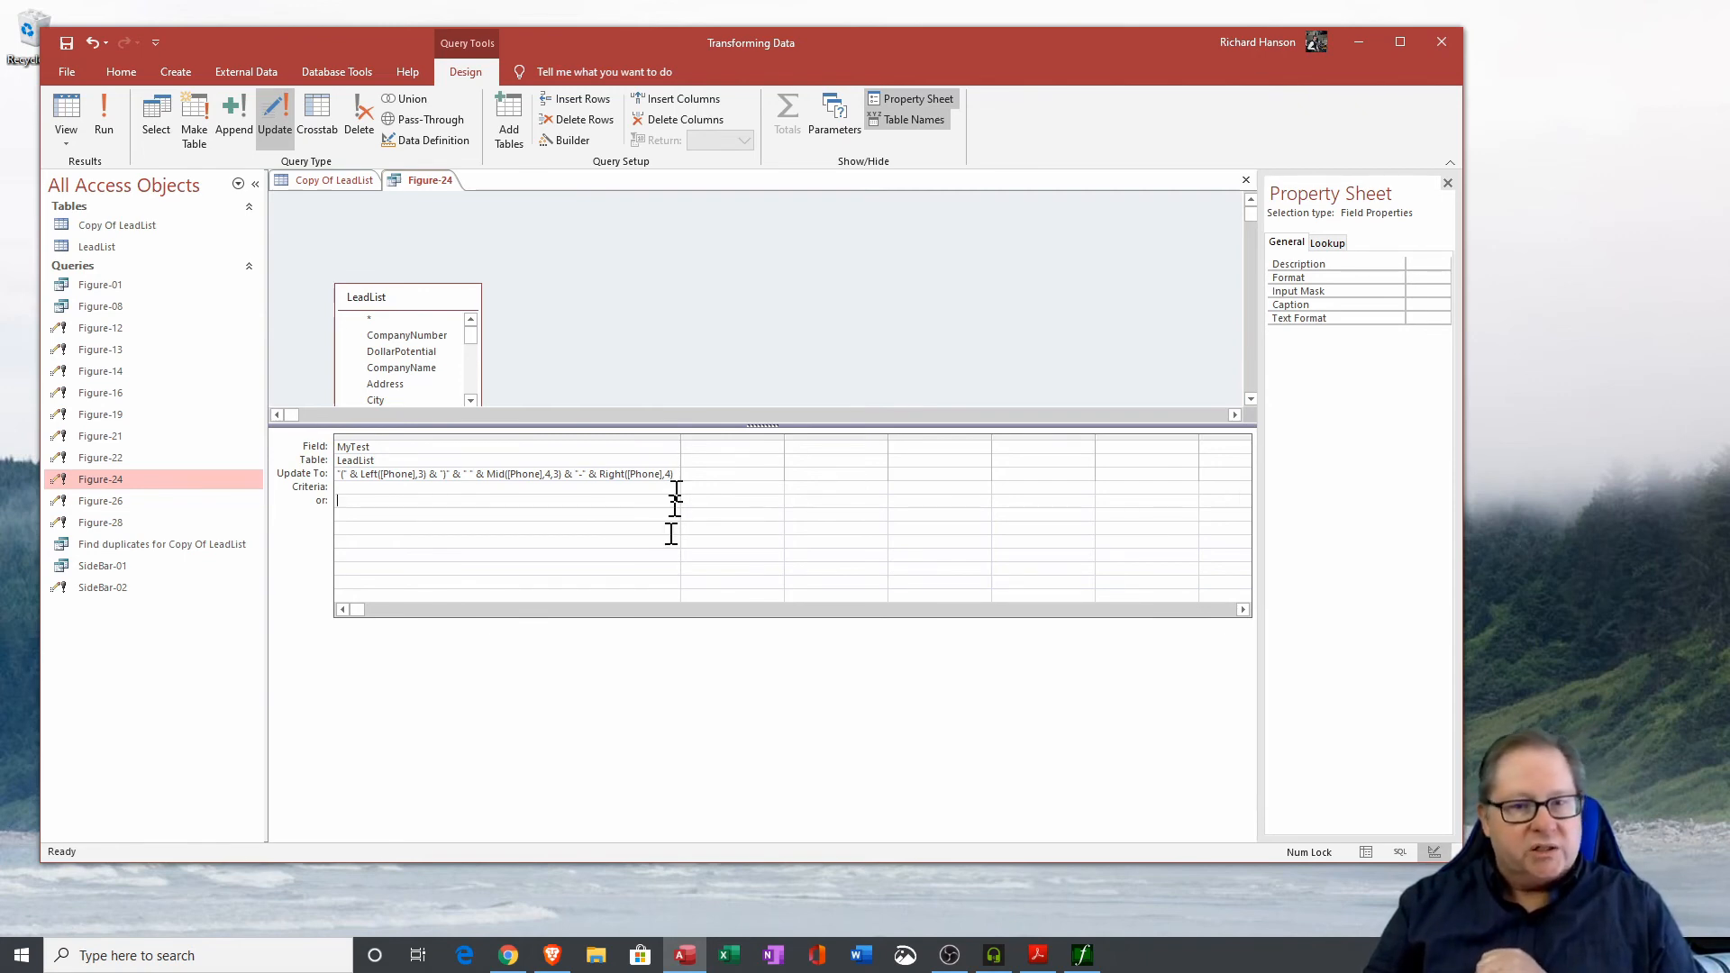
pyautogui.moveTo(395, 299); pyautogui.dragTo(352, 215)
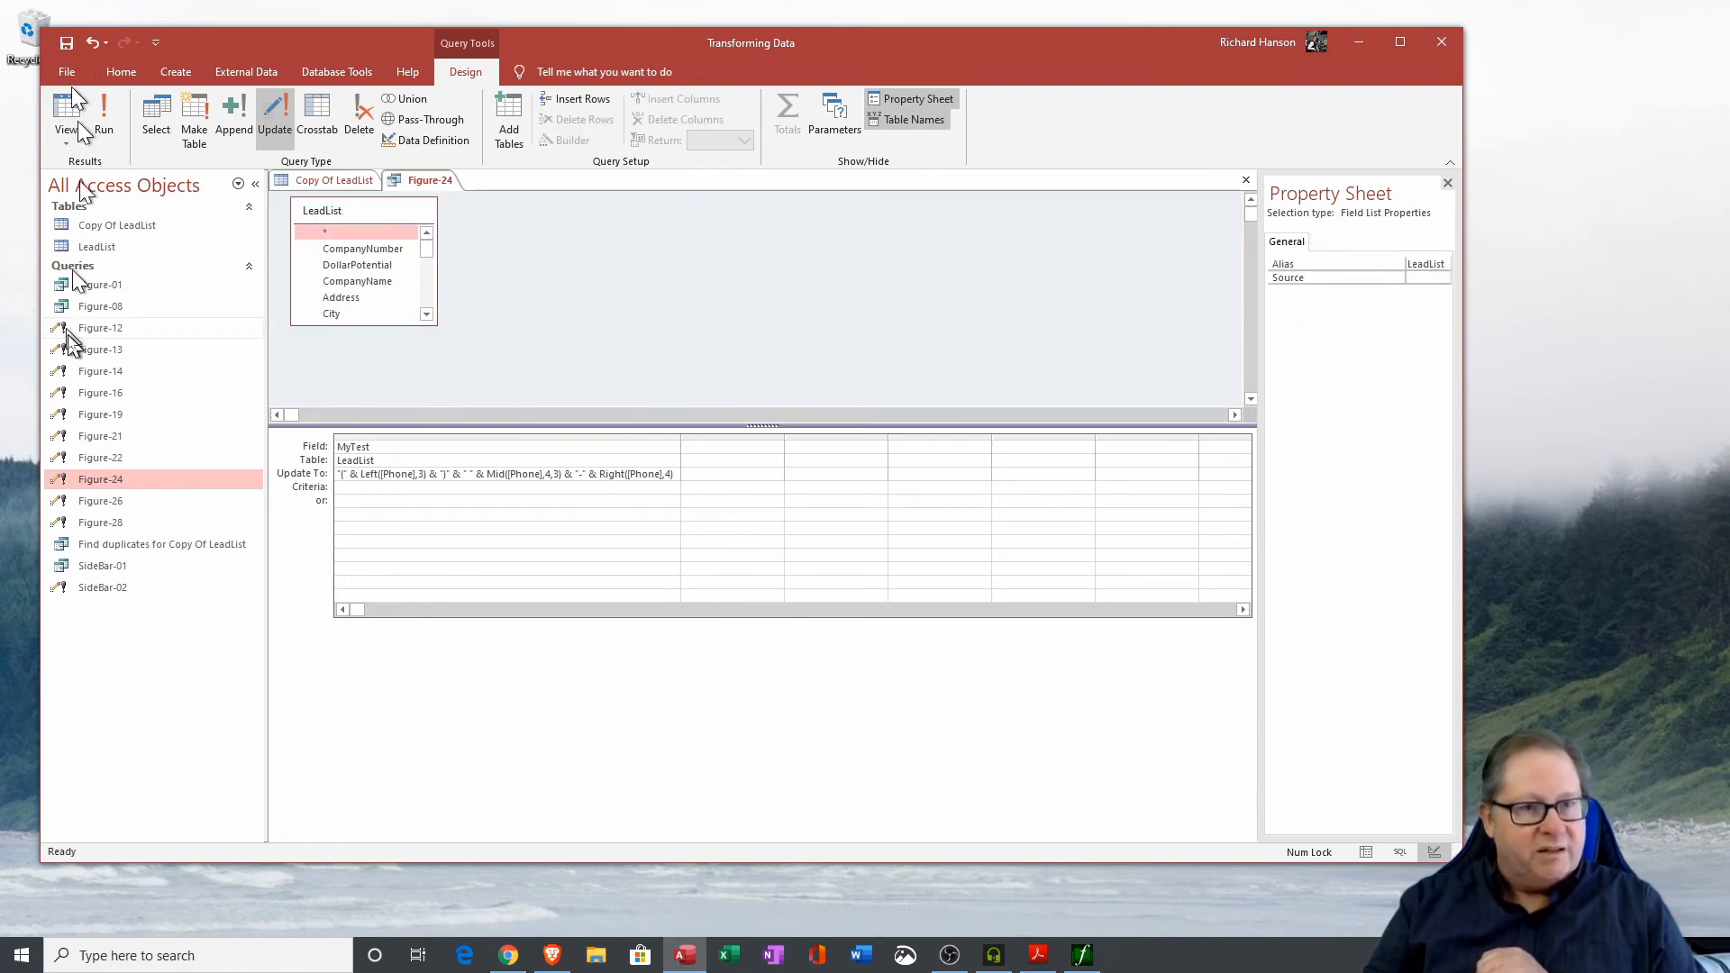
pyautogui.click(100, 114)
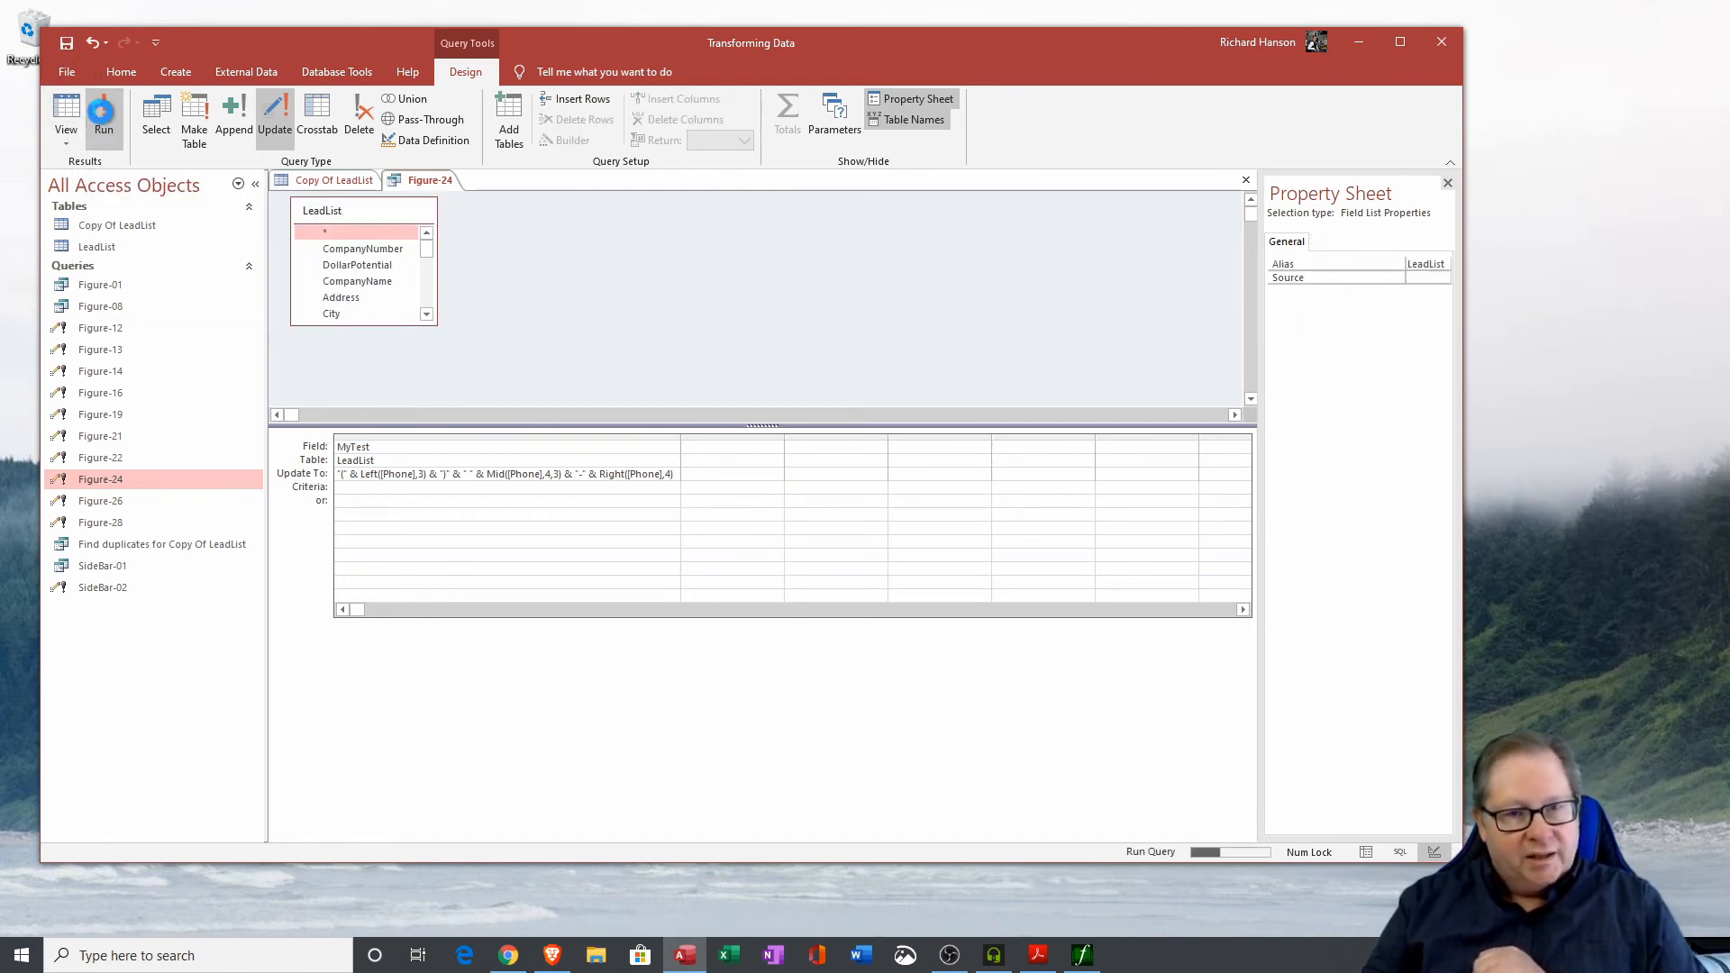
pyautogui.click(822, 537)
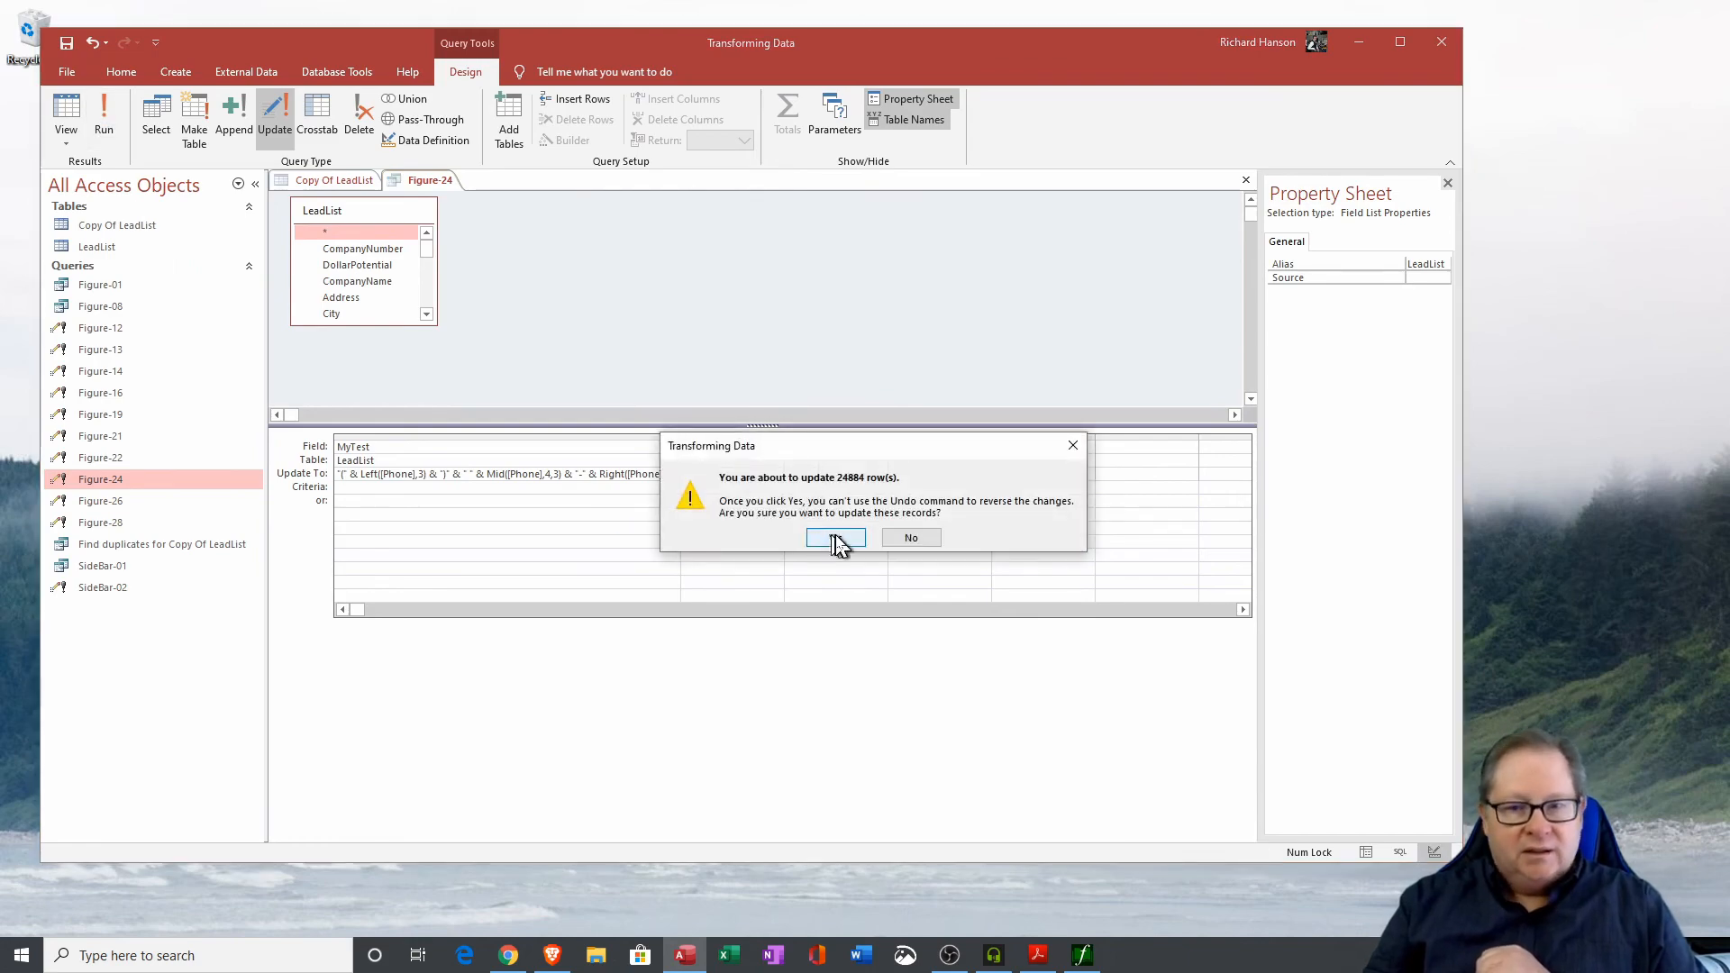
# Open the LeadList table and inspect the formatted phone numbers in the MyTest column.
pyautogui.click(326, 180)
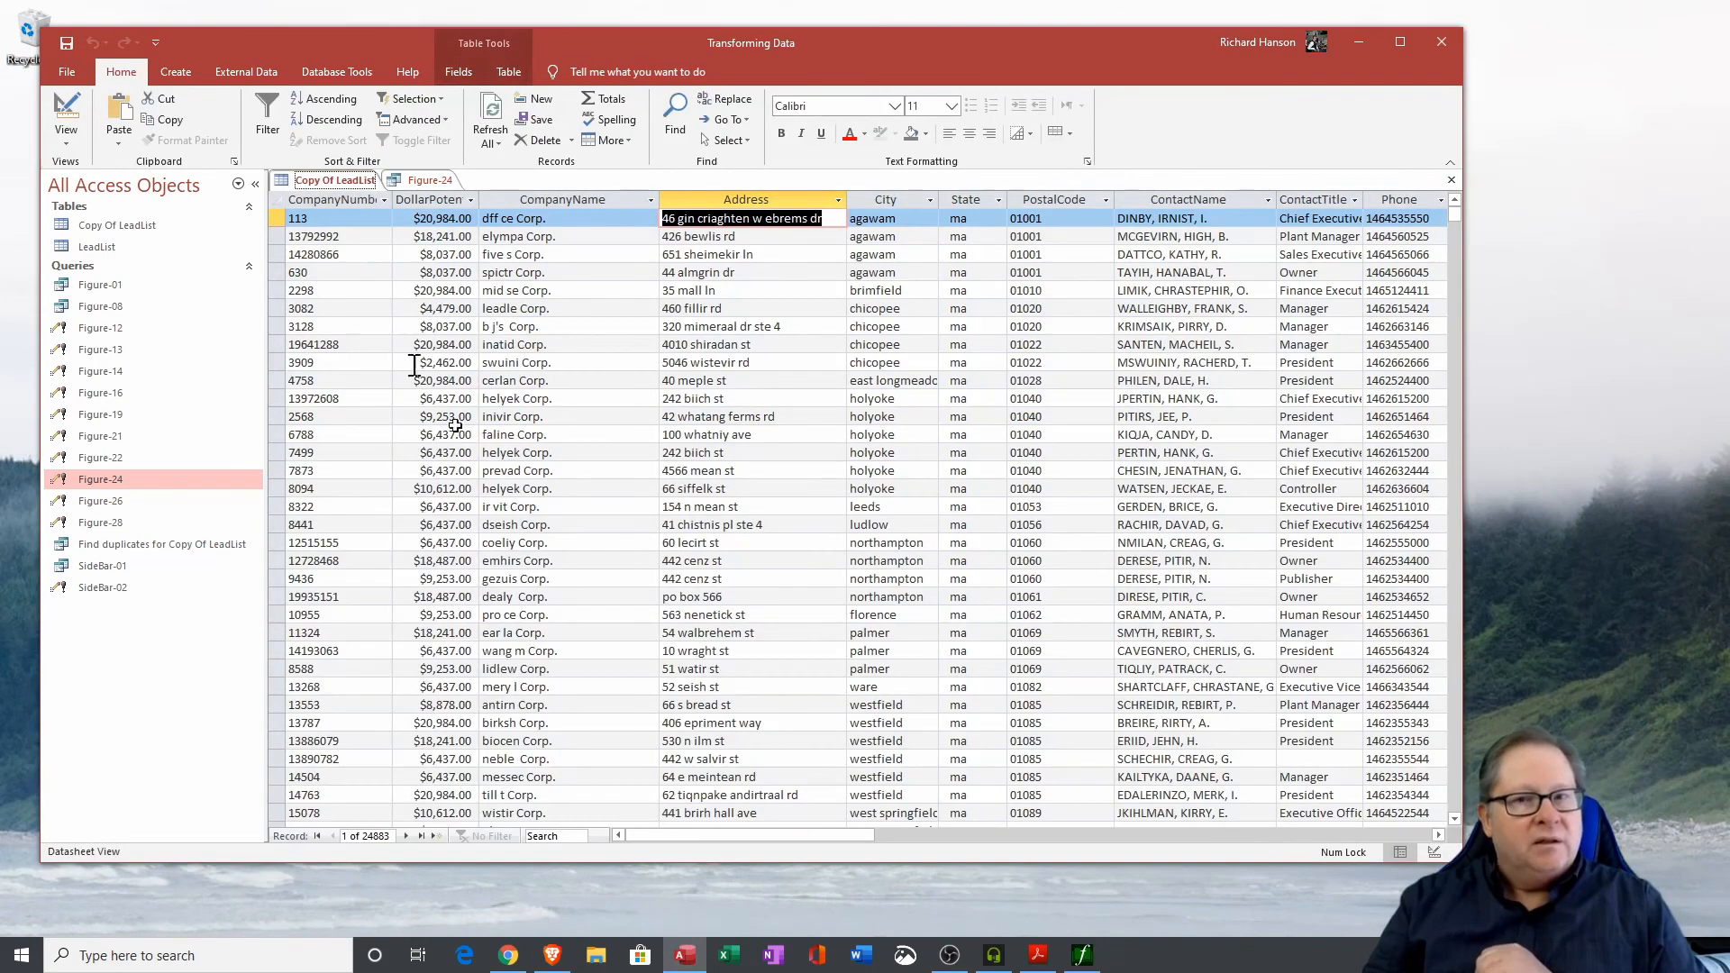
pyautogui.click(1175, 836)
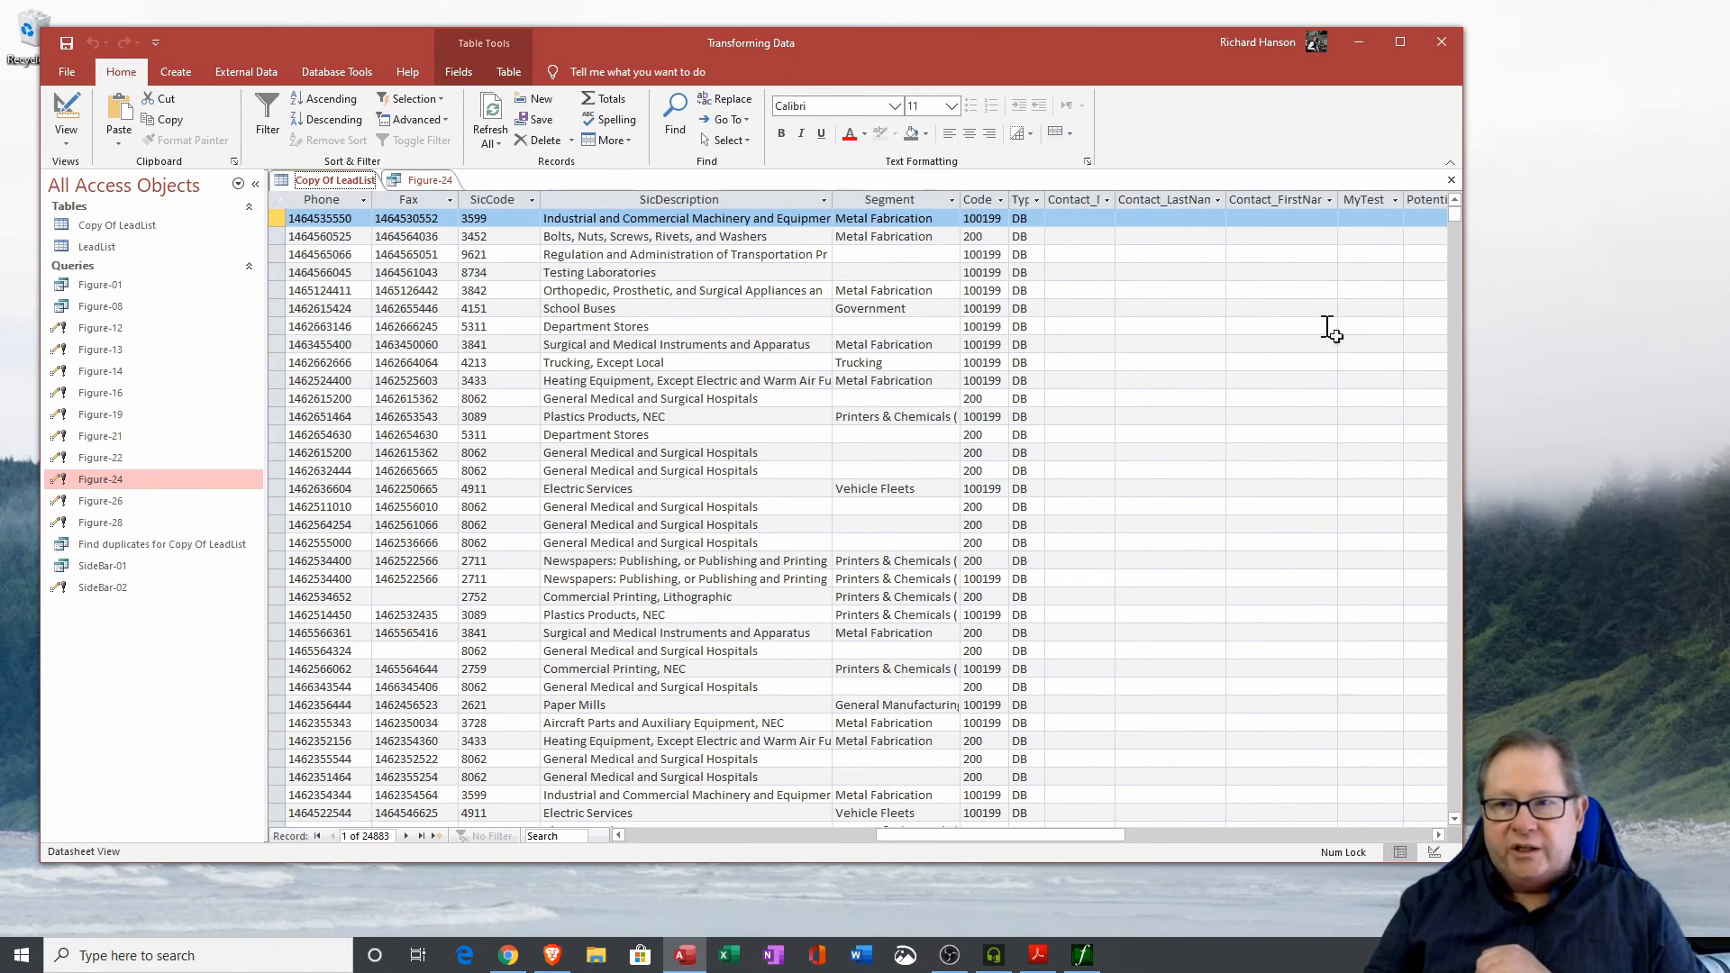
pyautogui.click(1440, 836)
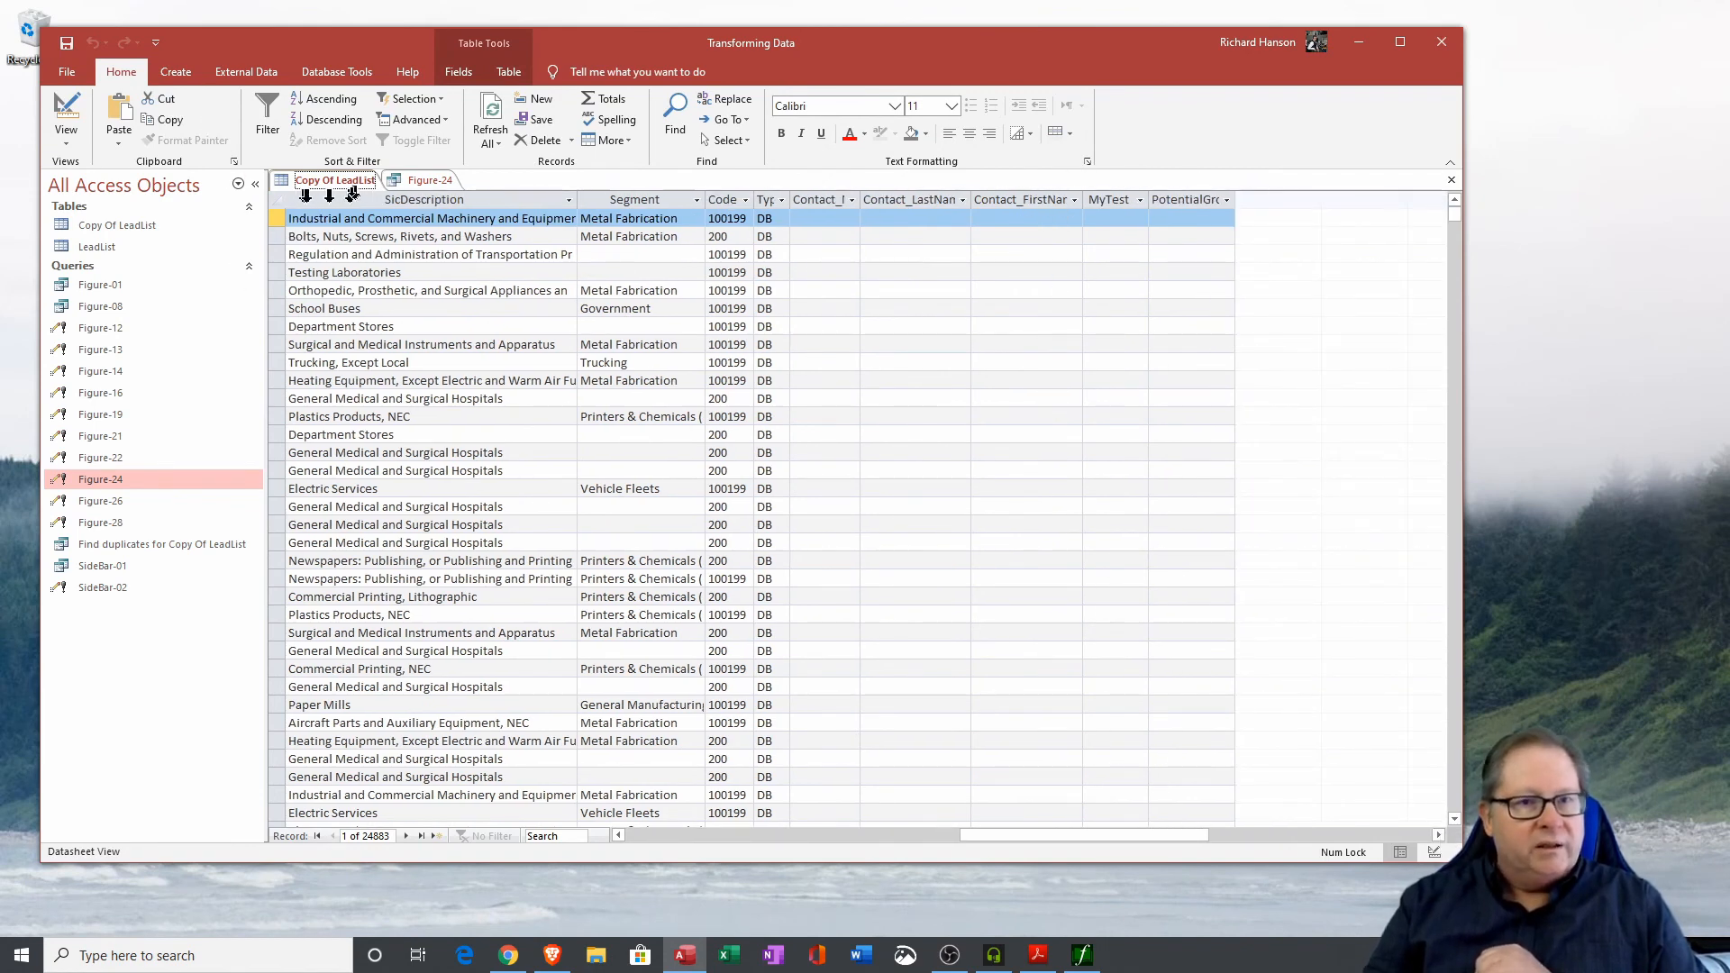
pyautogui.doubleClick(96, 246)
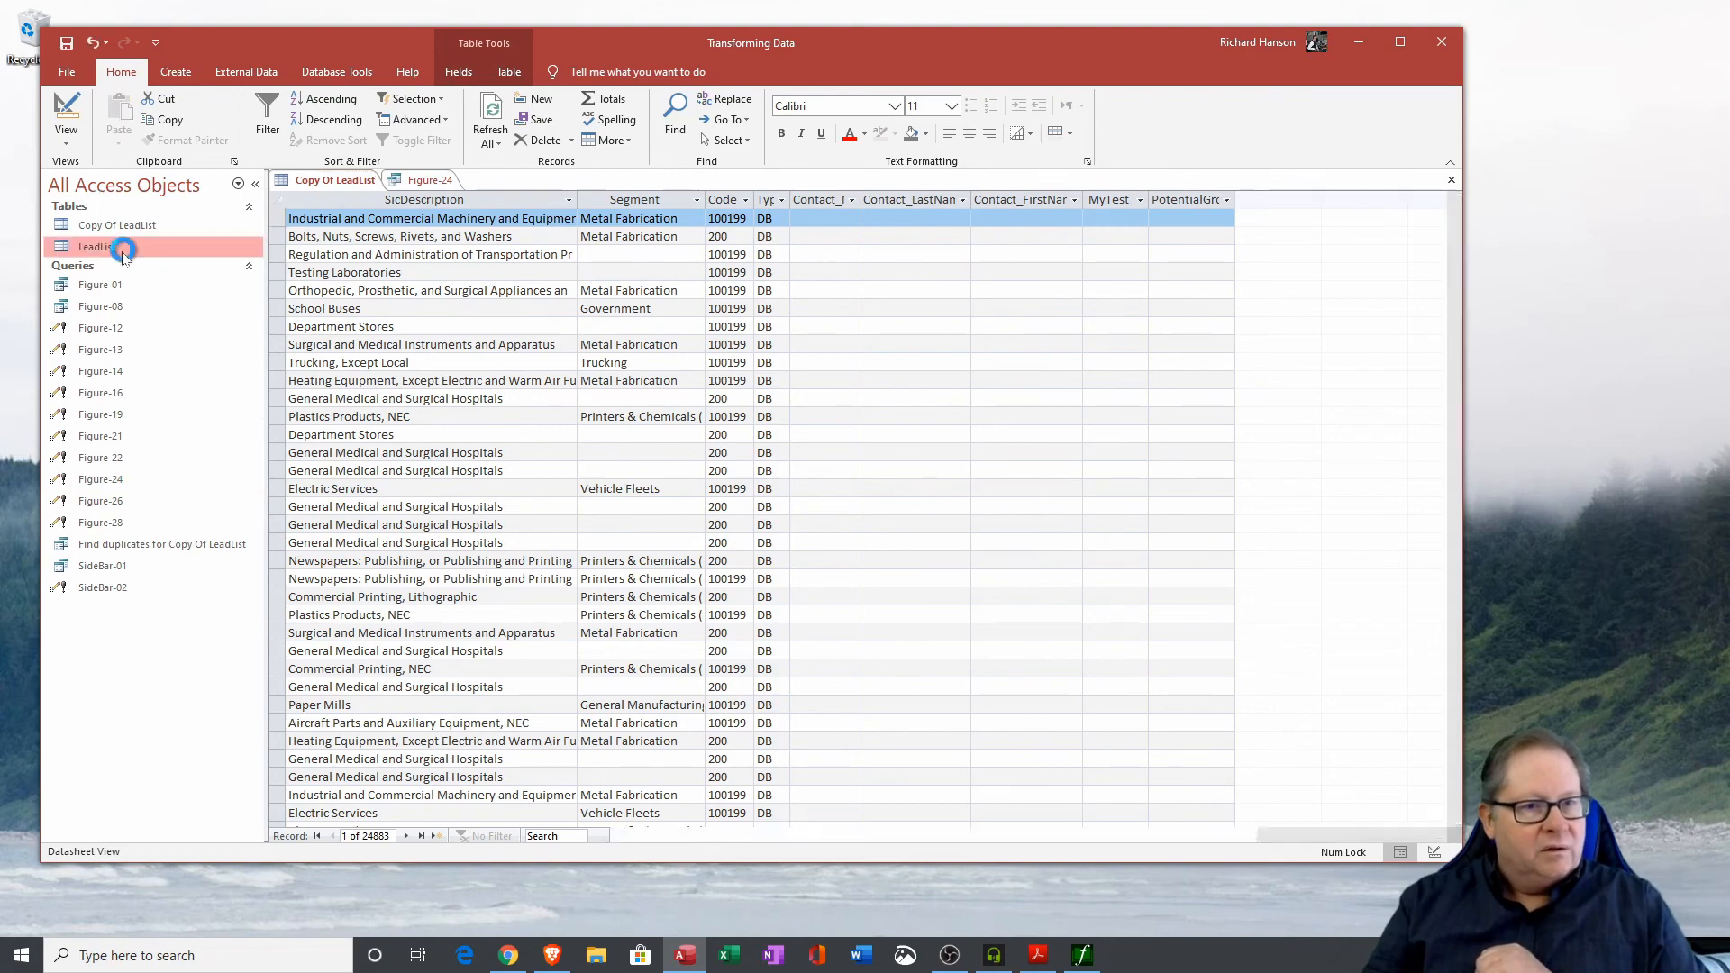
pyautogui.click(1118, 837)
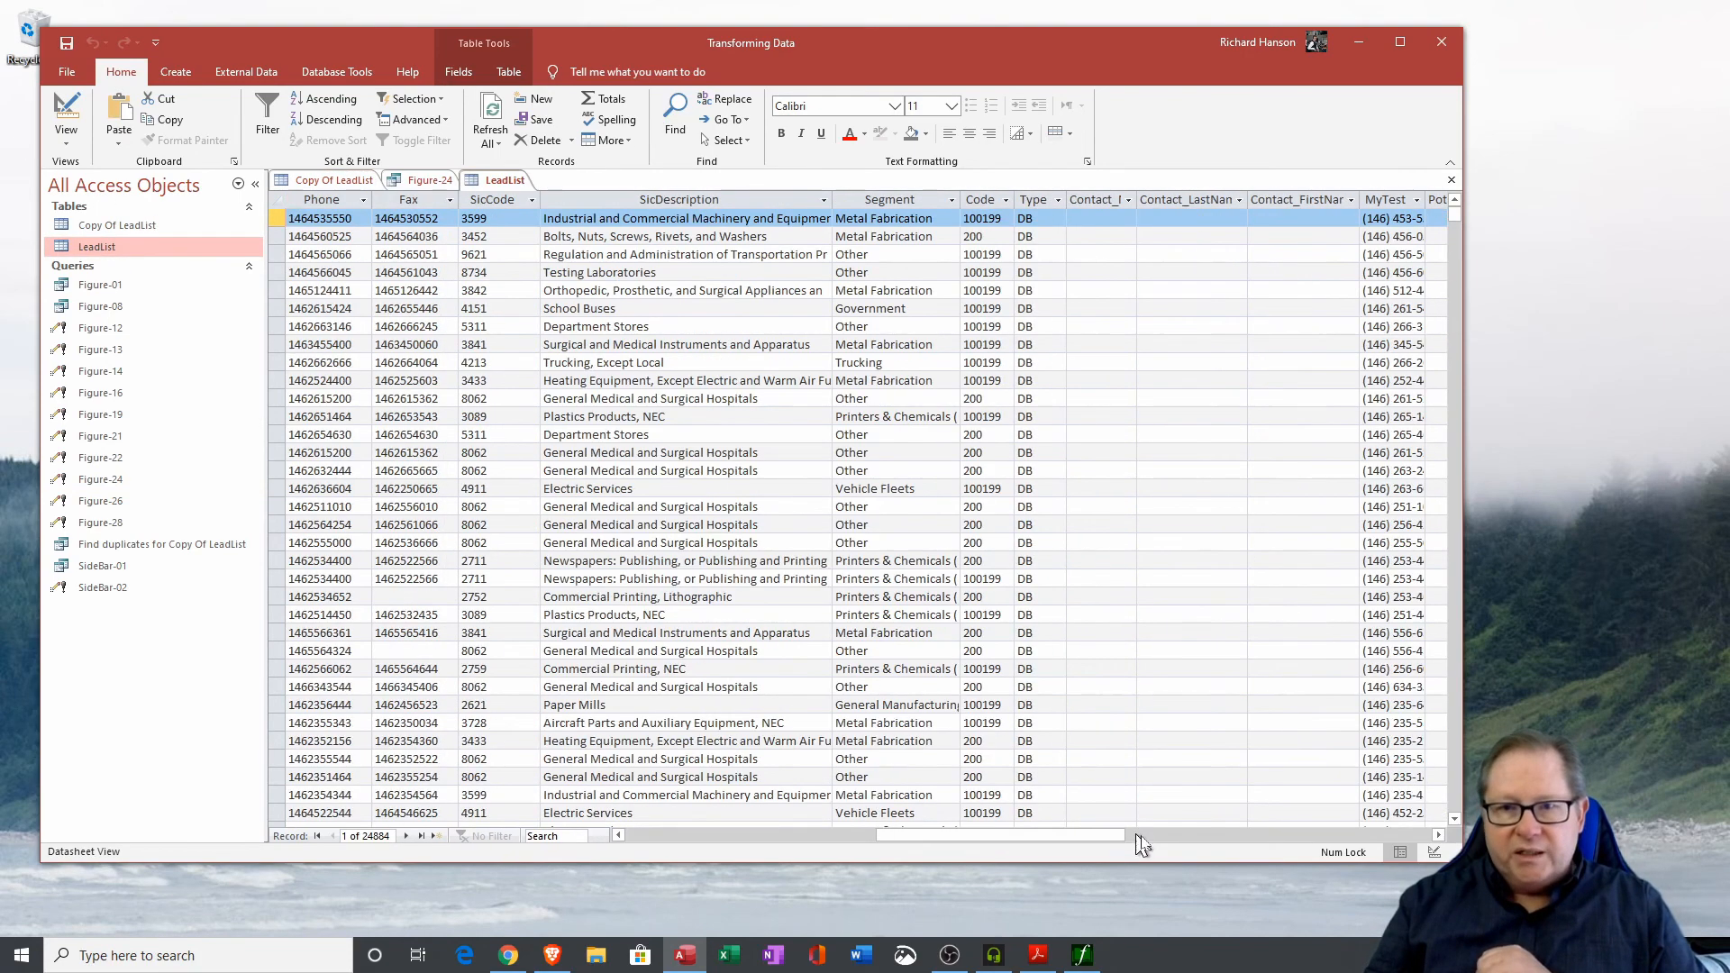
pyautogui.click(1437, 836)
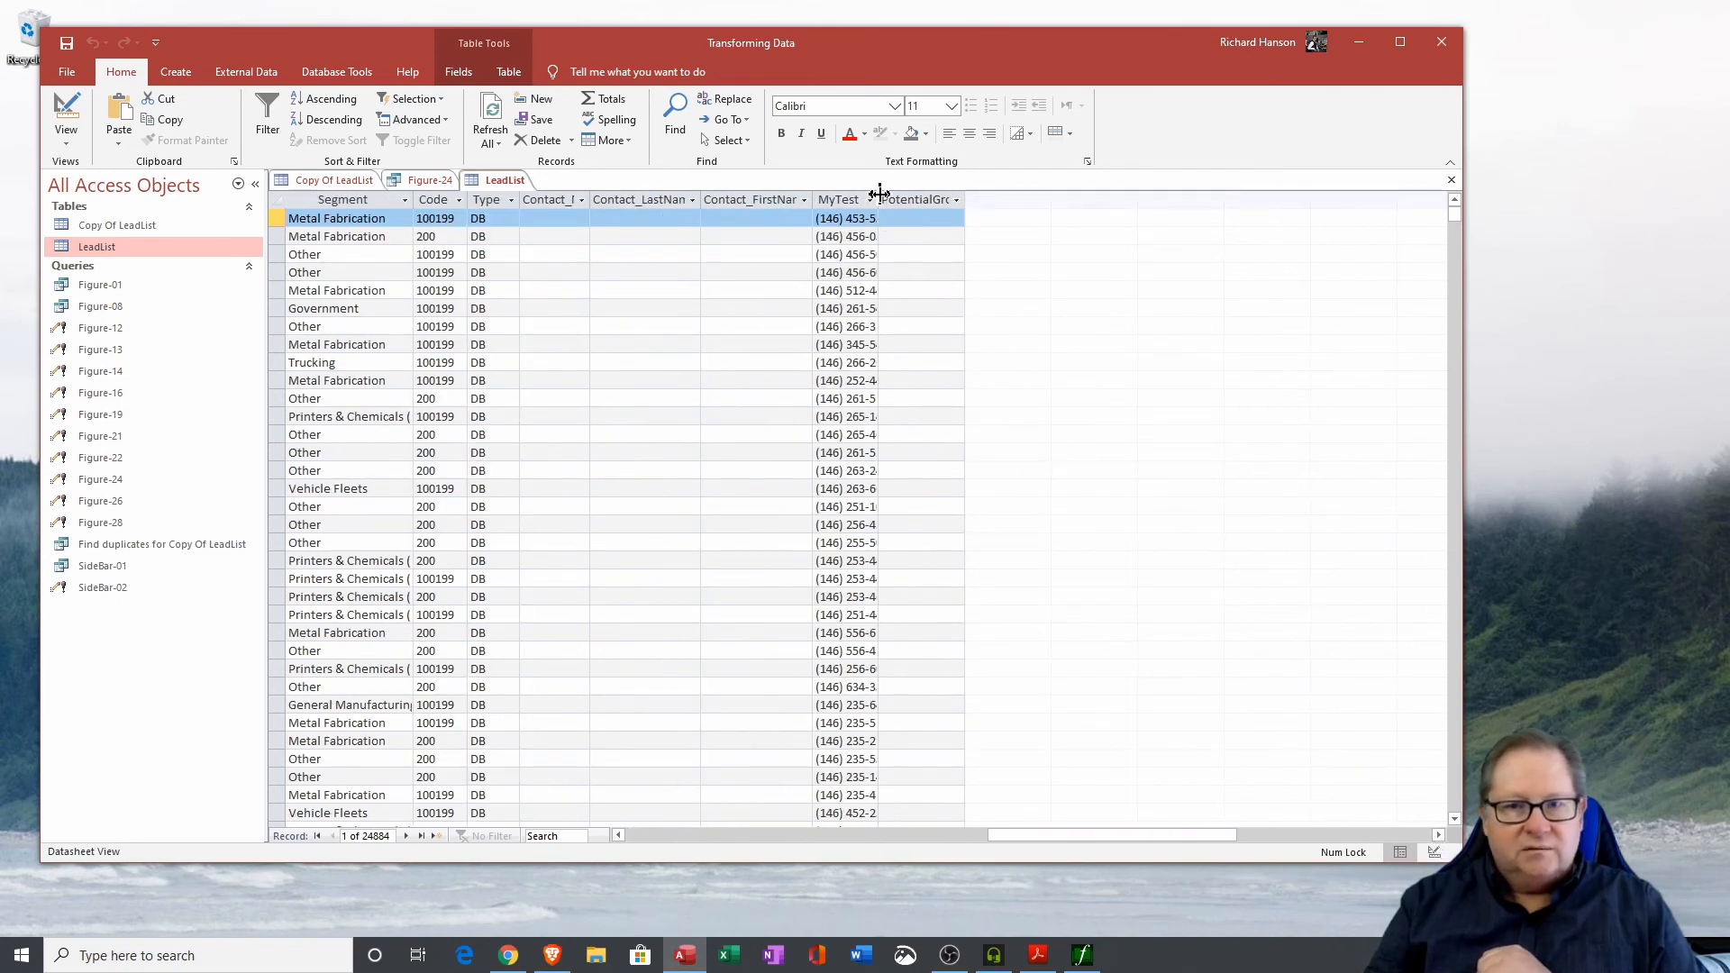
pyautogui.doubleClick(876, 201)
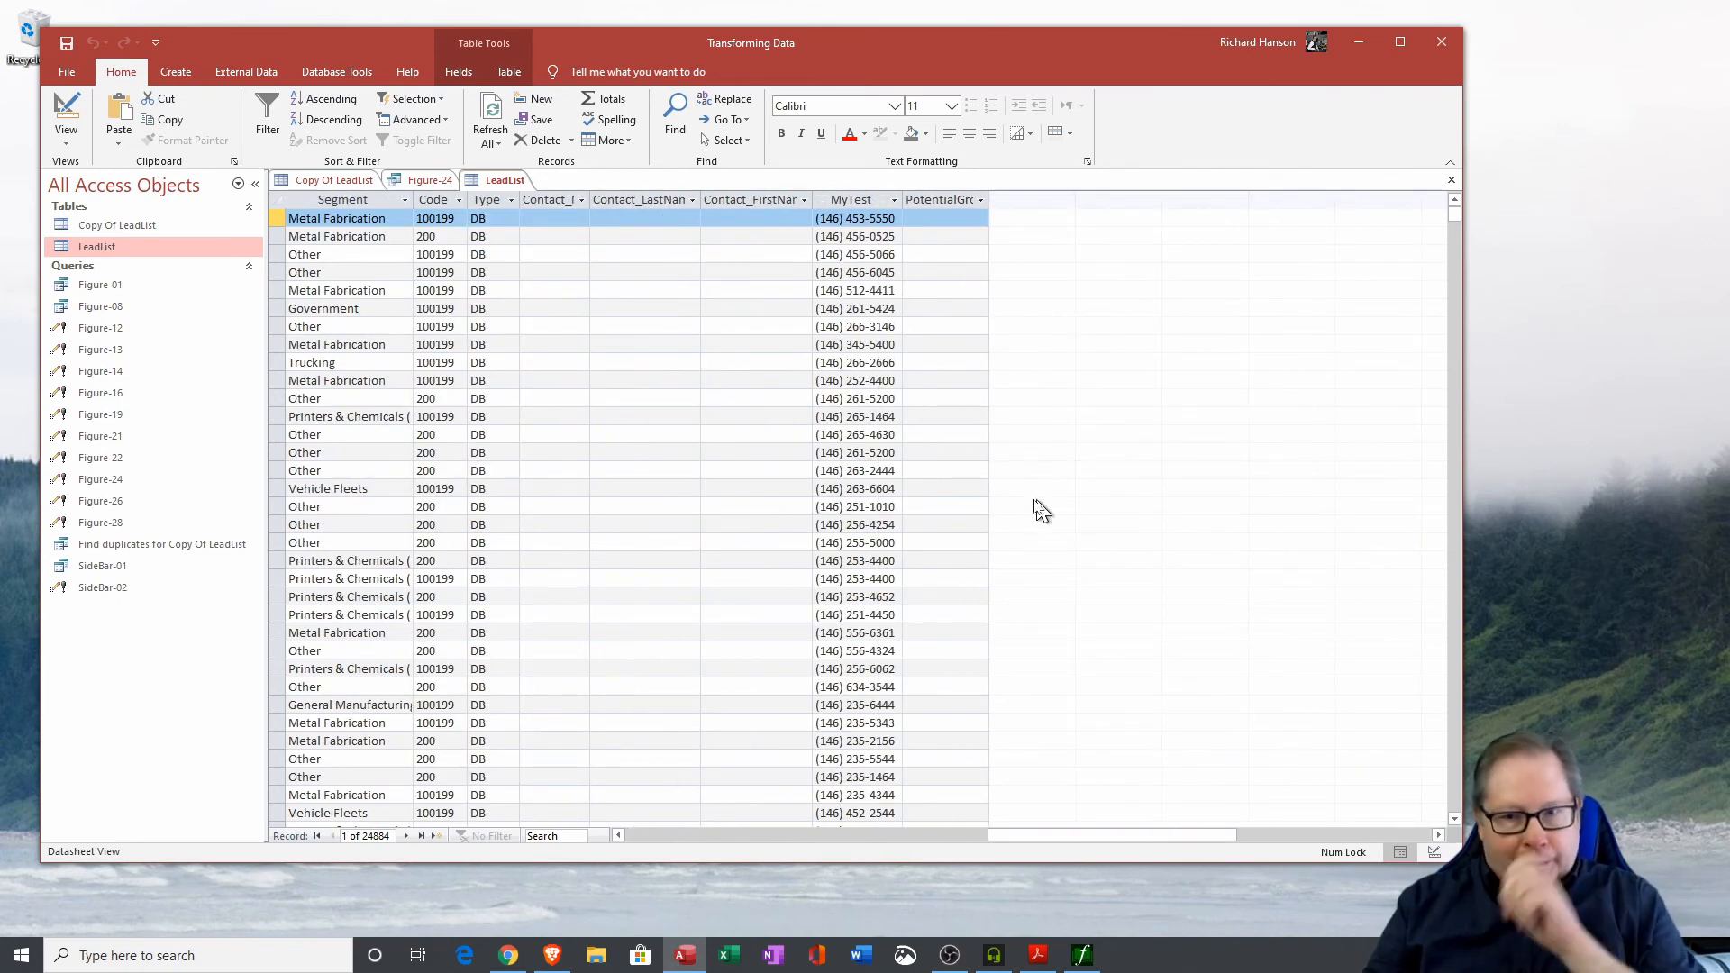
pyautogui.click(825, 219)
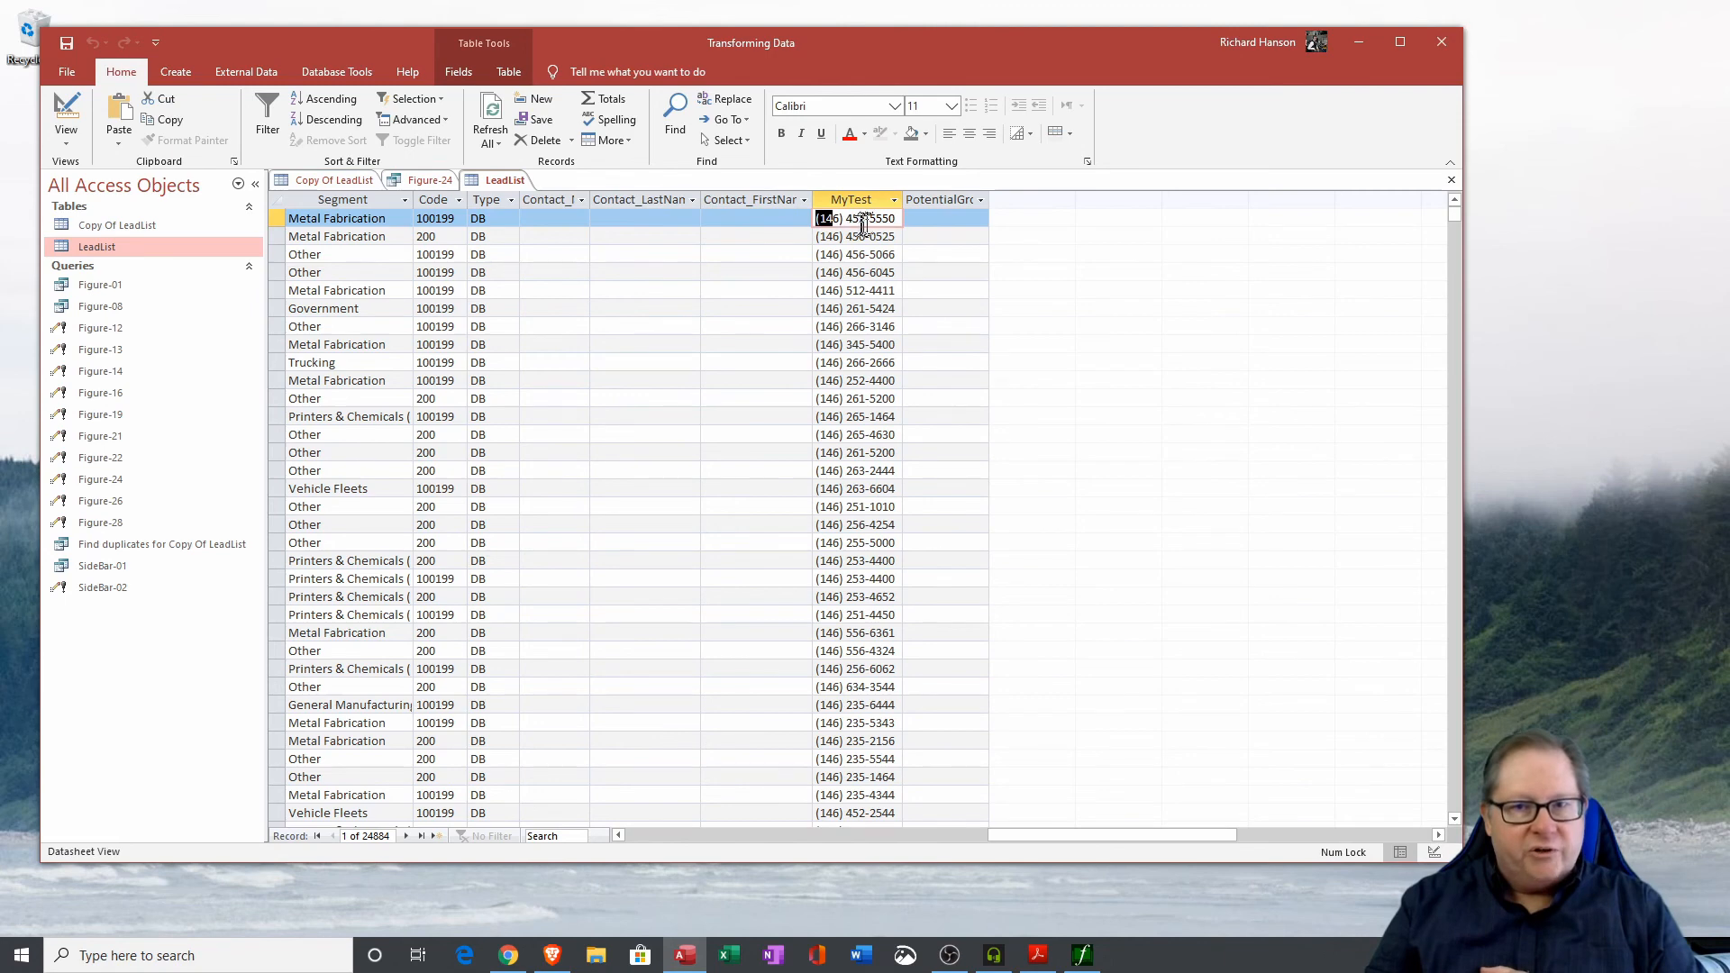
pyautogui.moveTo(846, 219); pyautogui.dragTo(897, 219)
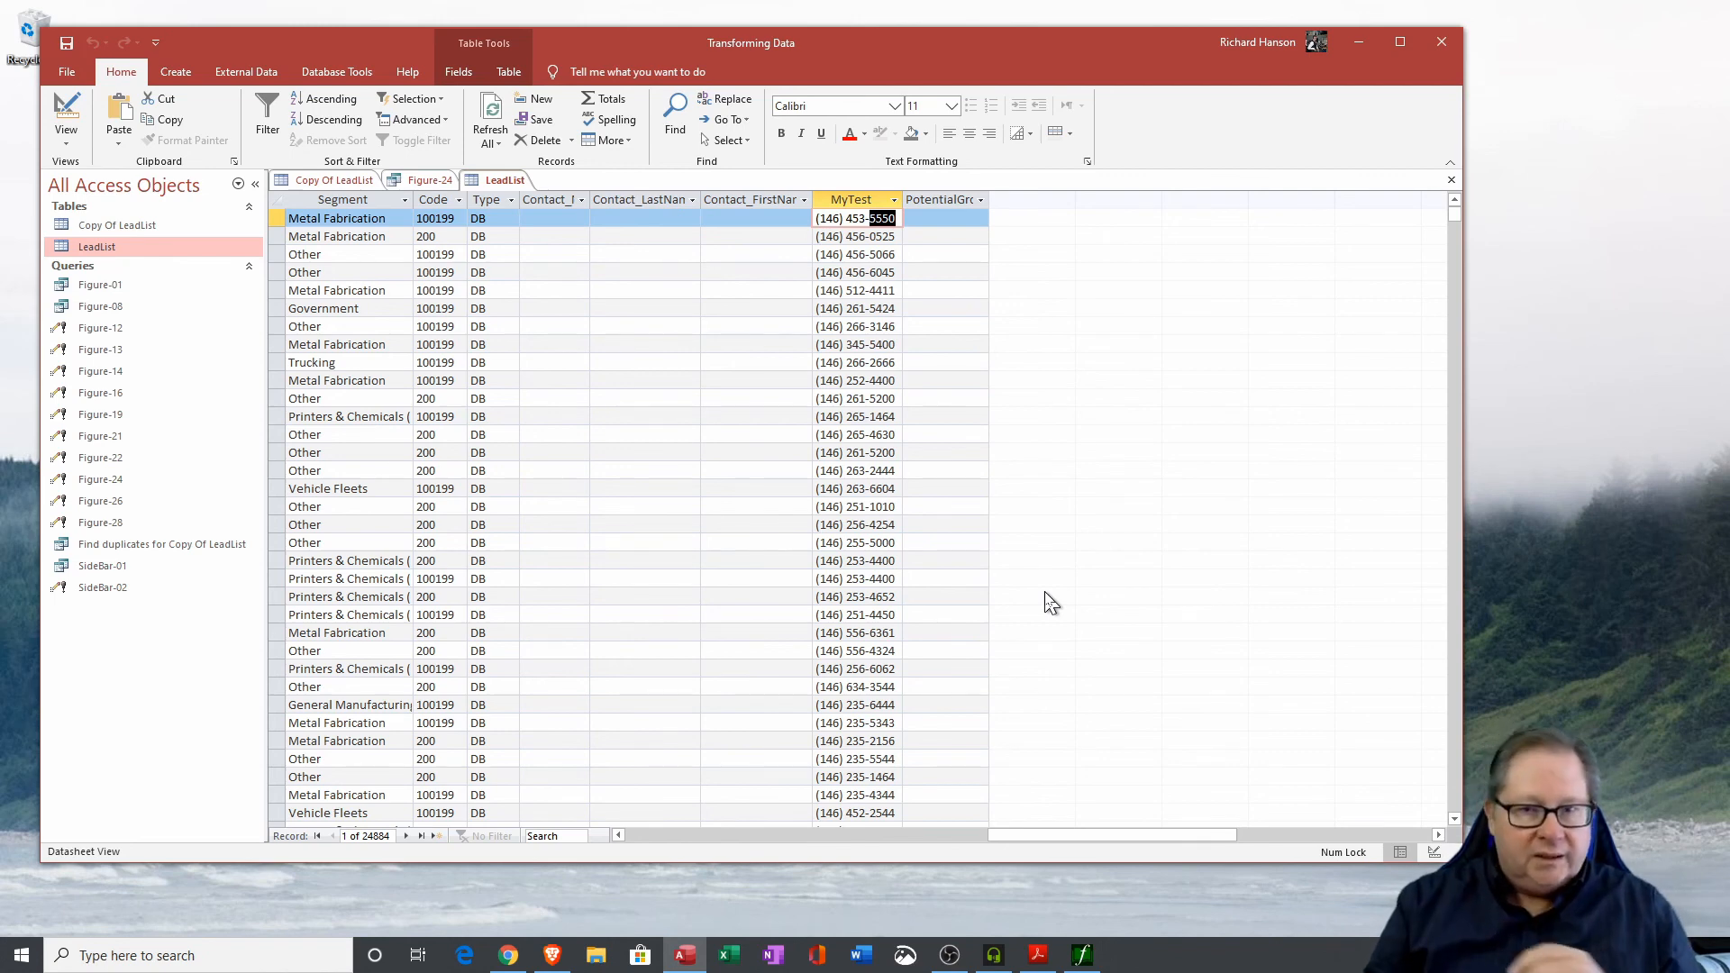
# Return to the Figure-24 design and examine each Phone reference in the Update To expression.
pyautogui.click(434, 183)
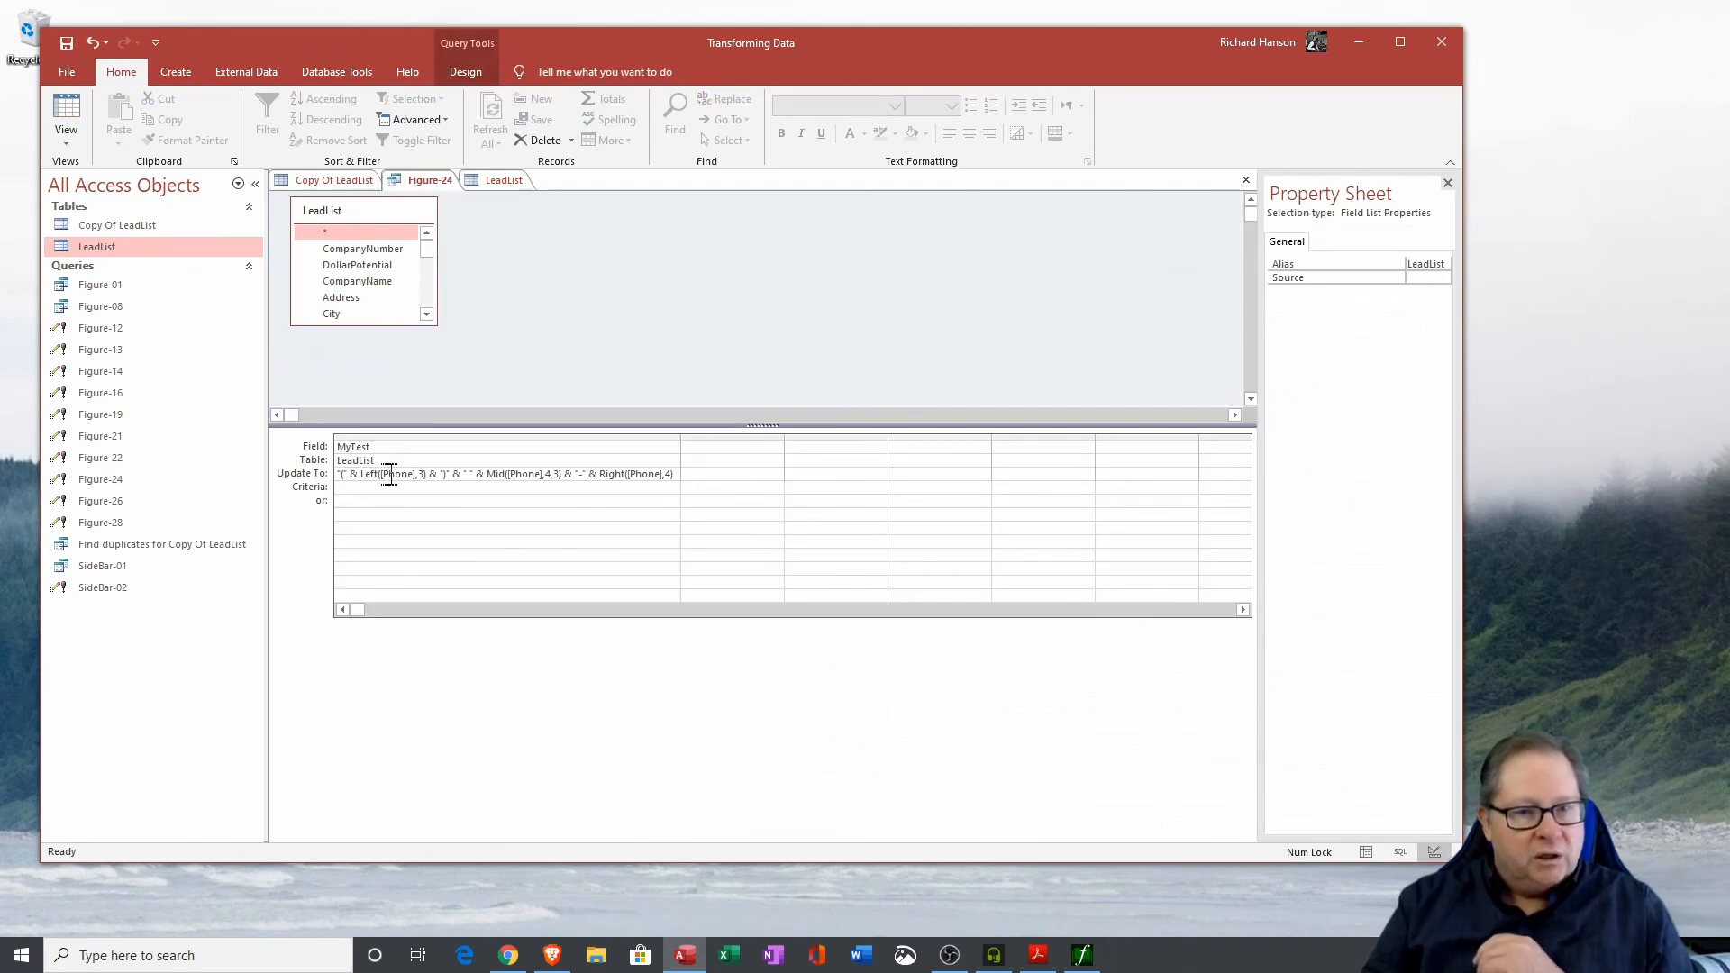
pyautogui.click(383, 474)
pyautogui.doubleClick(396, 474)
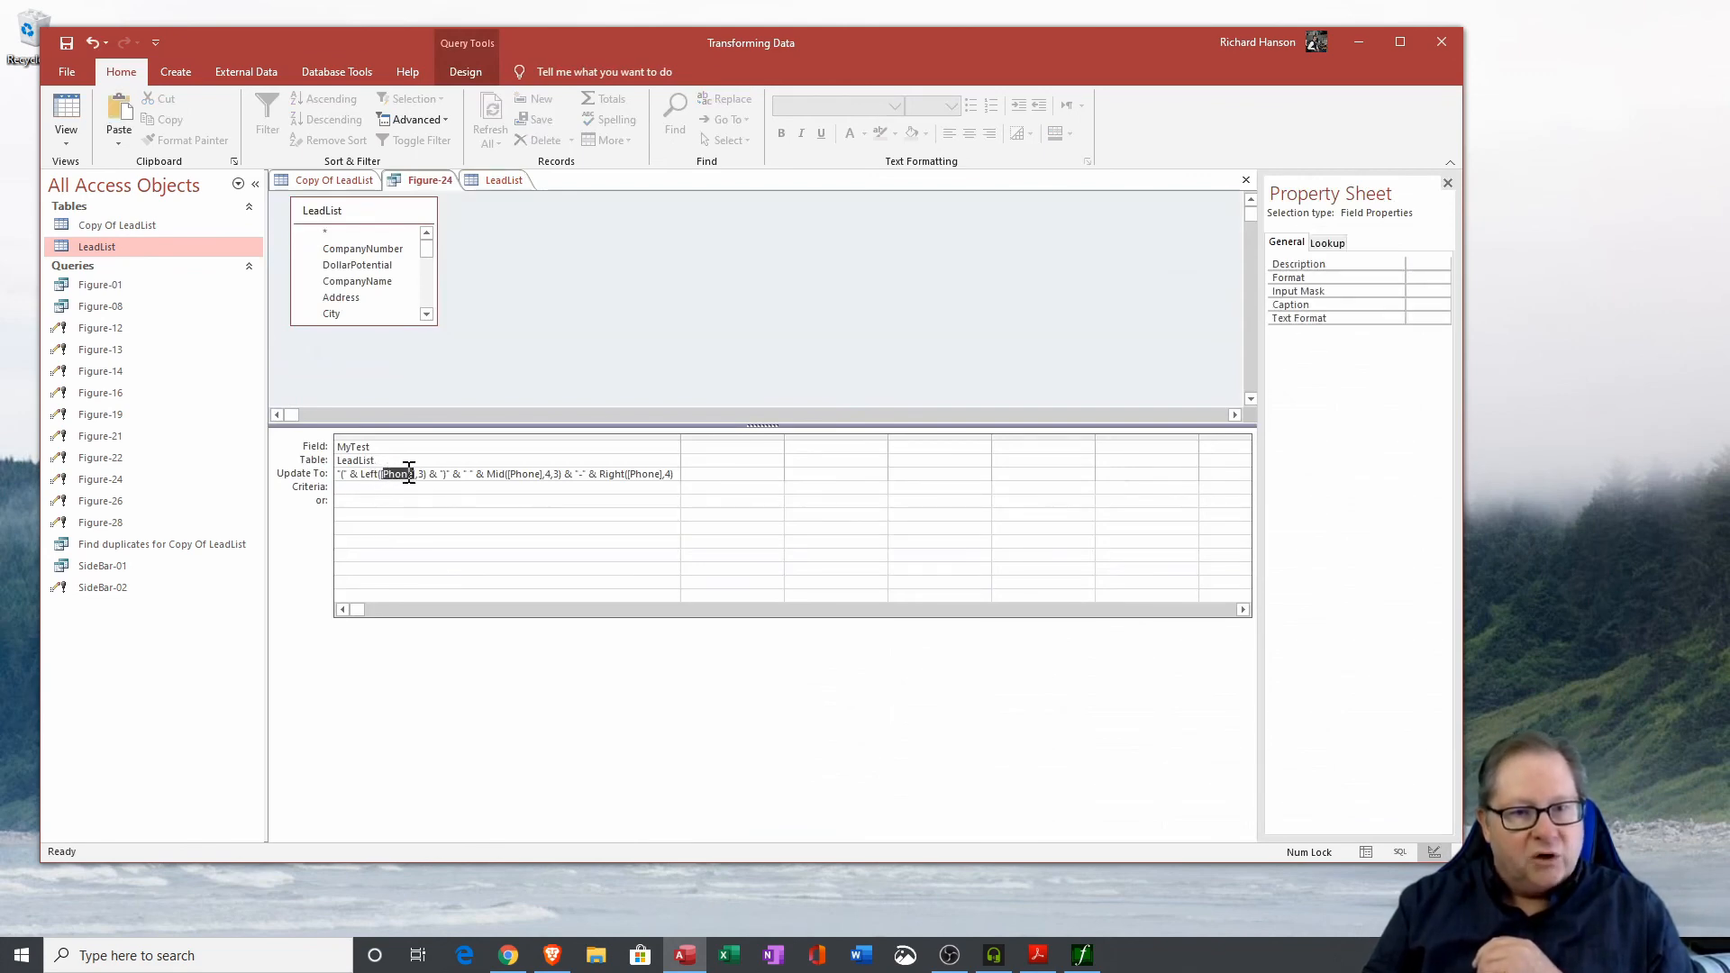
pyautogui.doubleClick(522, 474)
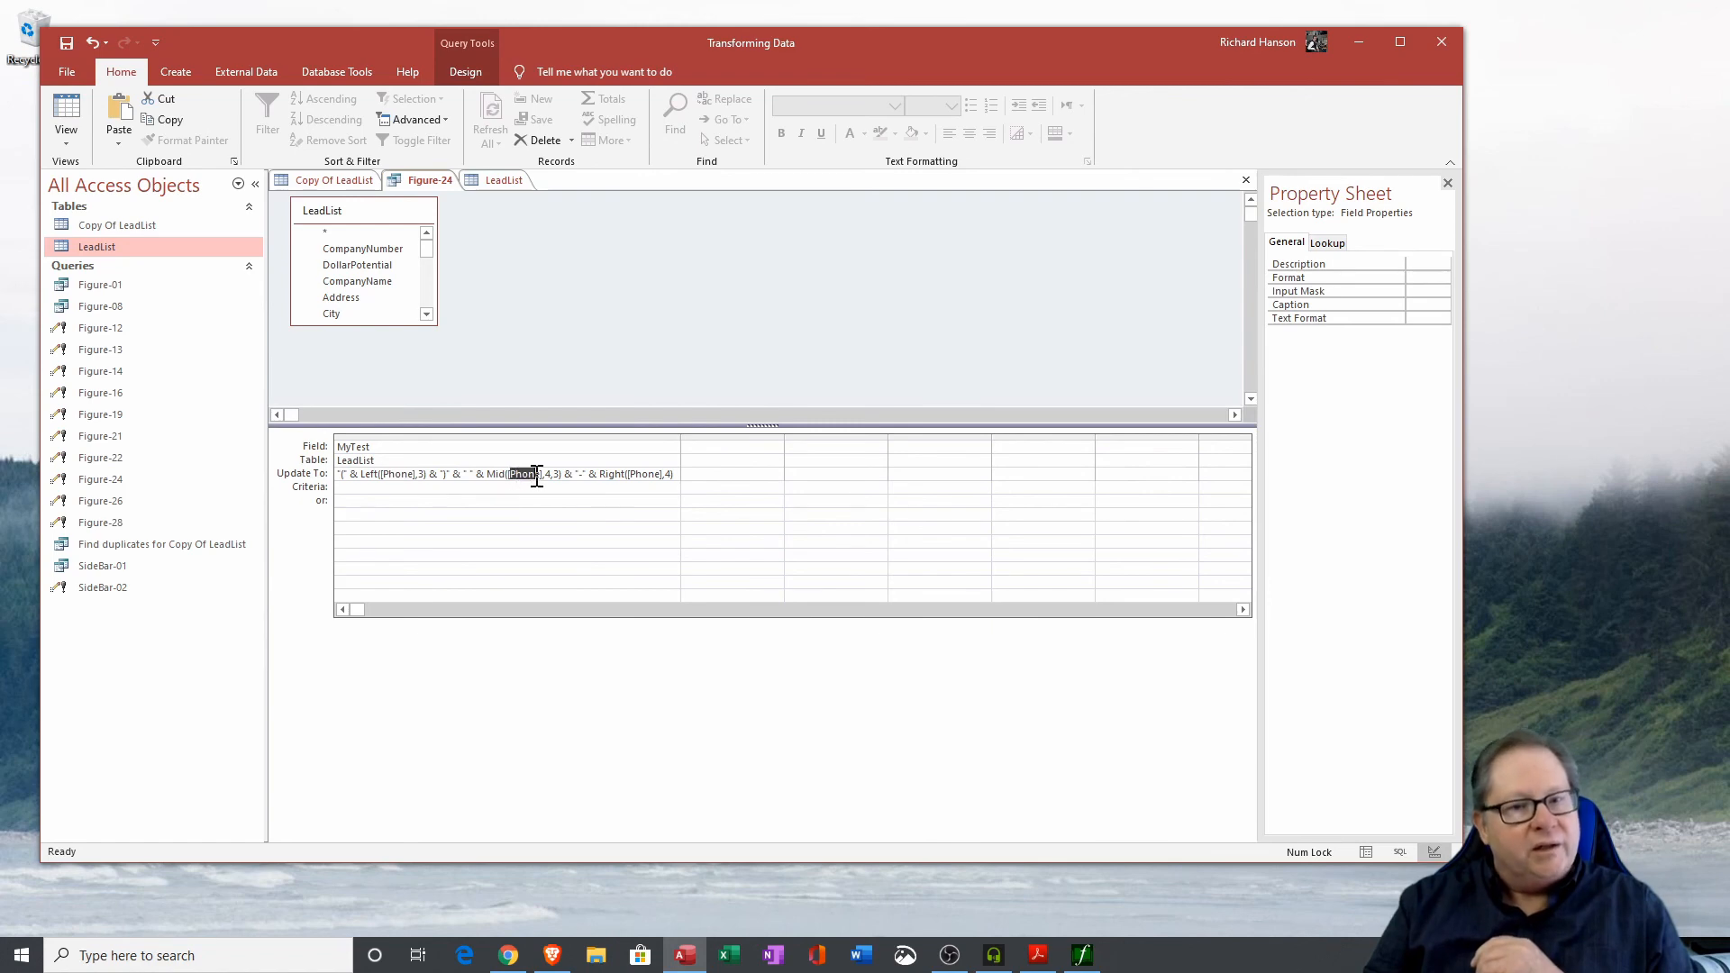
pyautogui.doubleClick(638, 474)
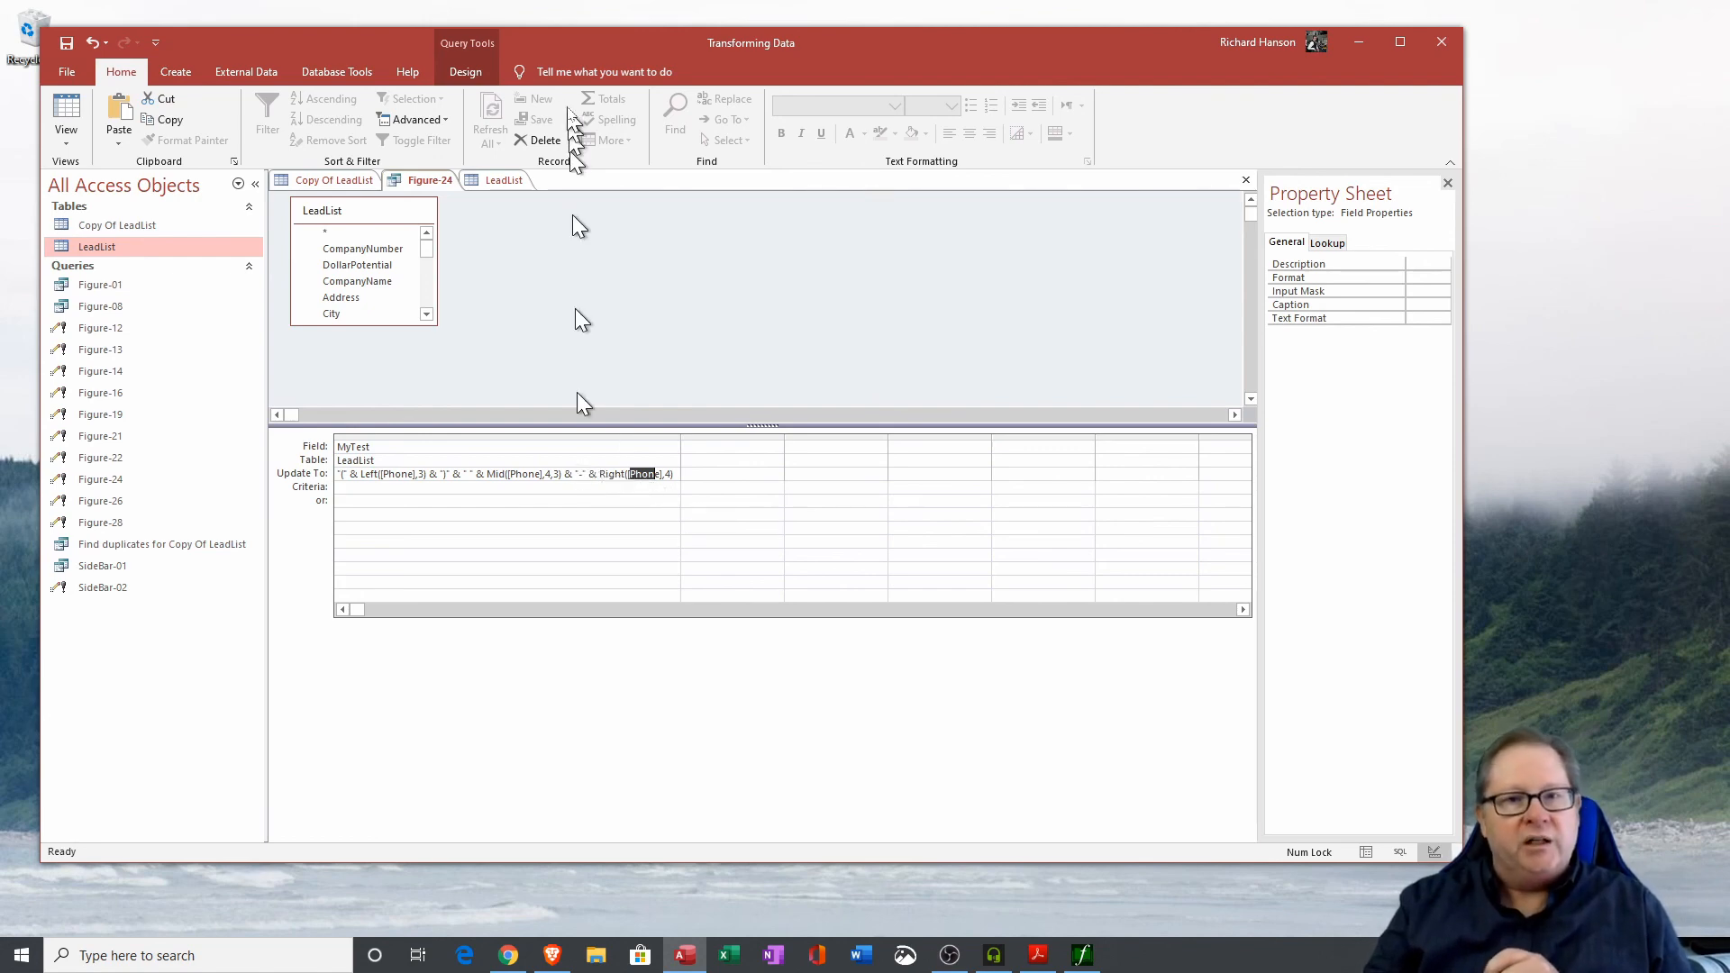
pyautogui.click(465, 78)
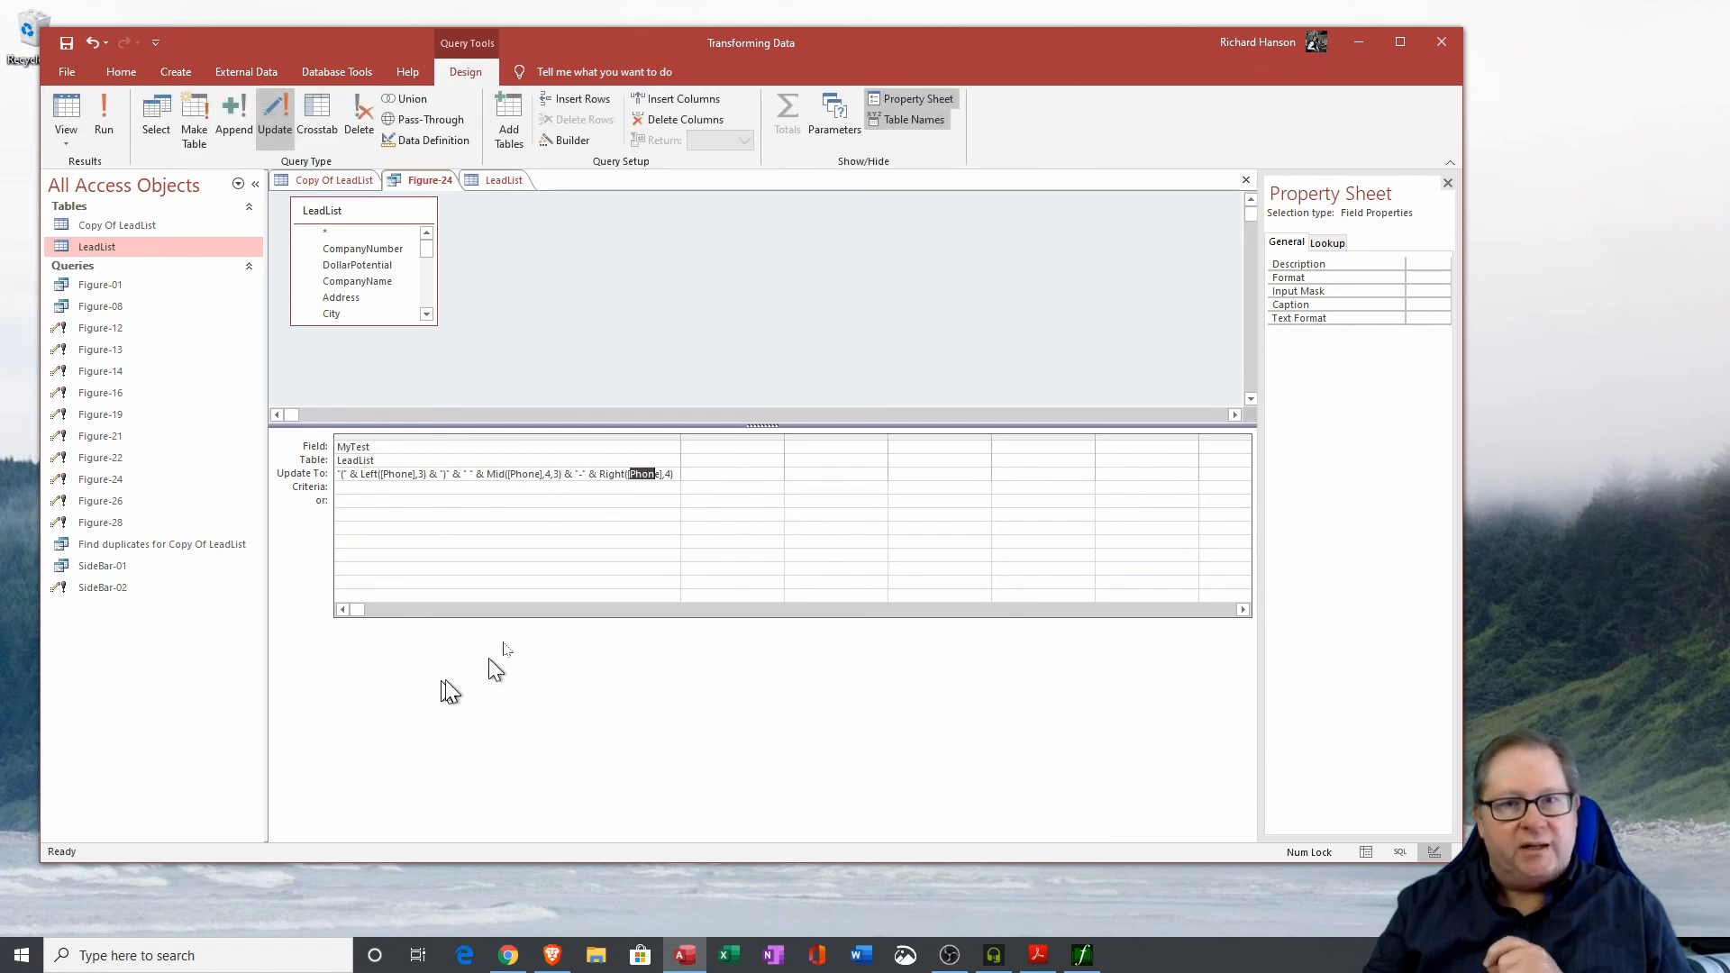
# Open the Expression Builder on the Update To expression and browse the built-in functions list to InputBox.
pyautogui.click(572, 142)
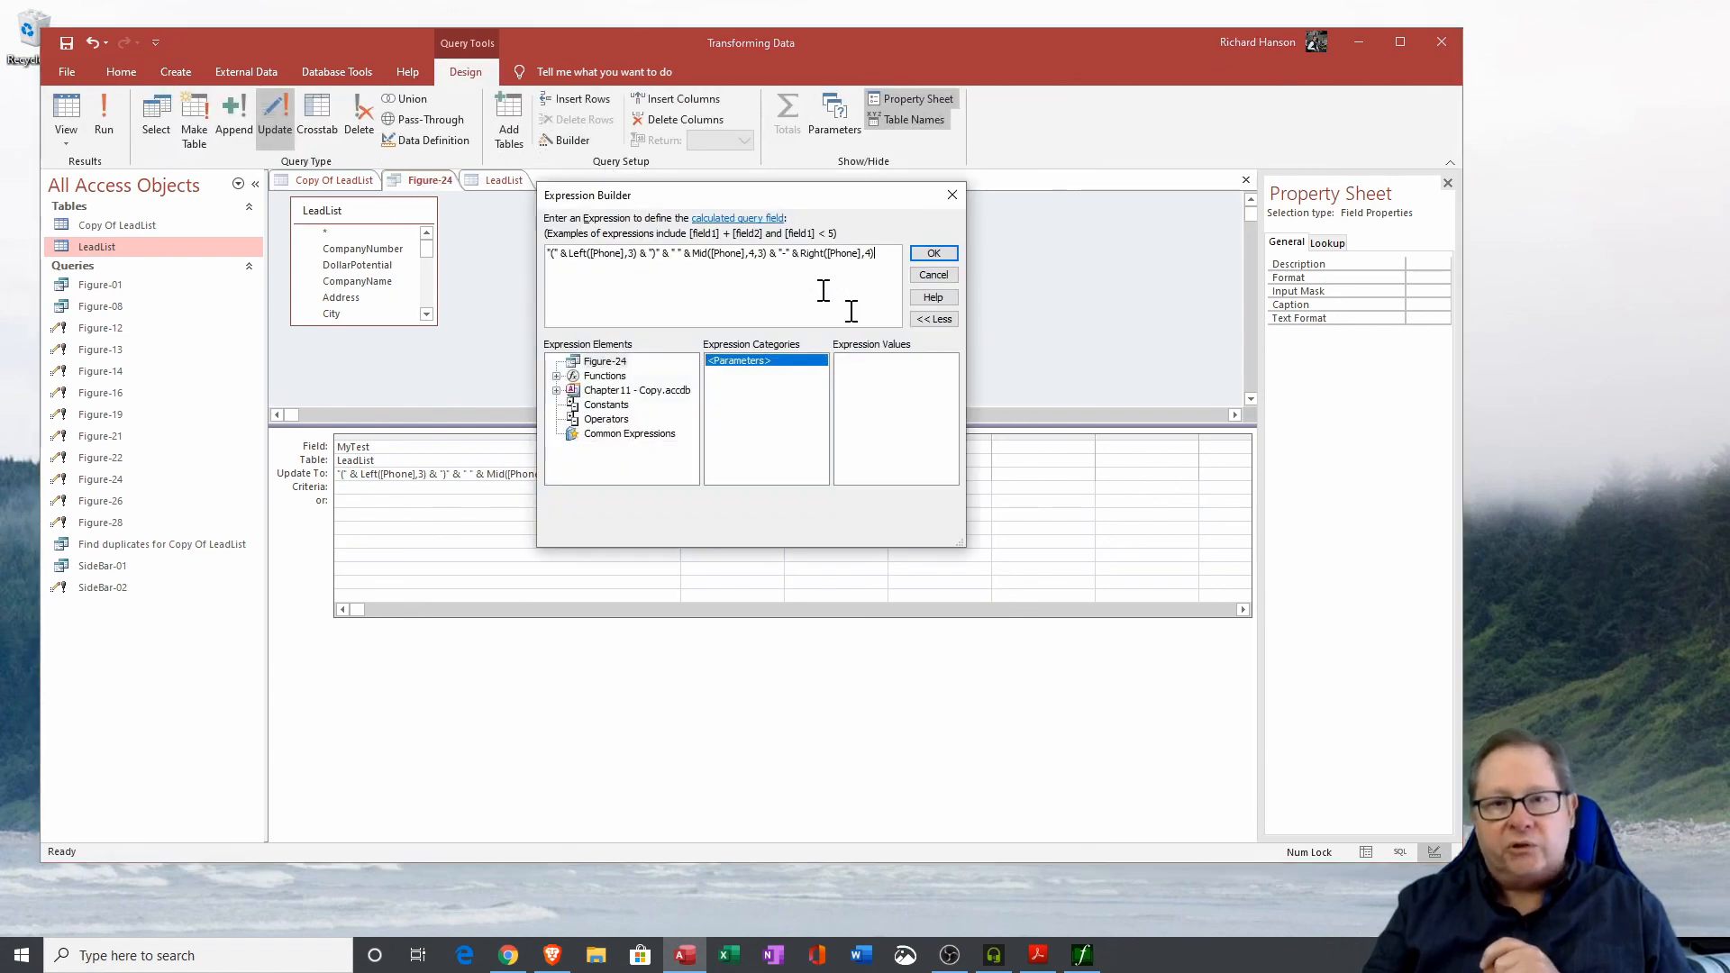
pyautogui.click(558, 377)
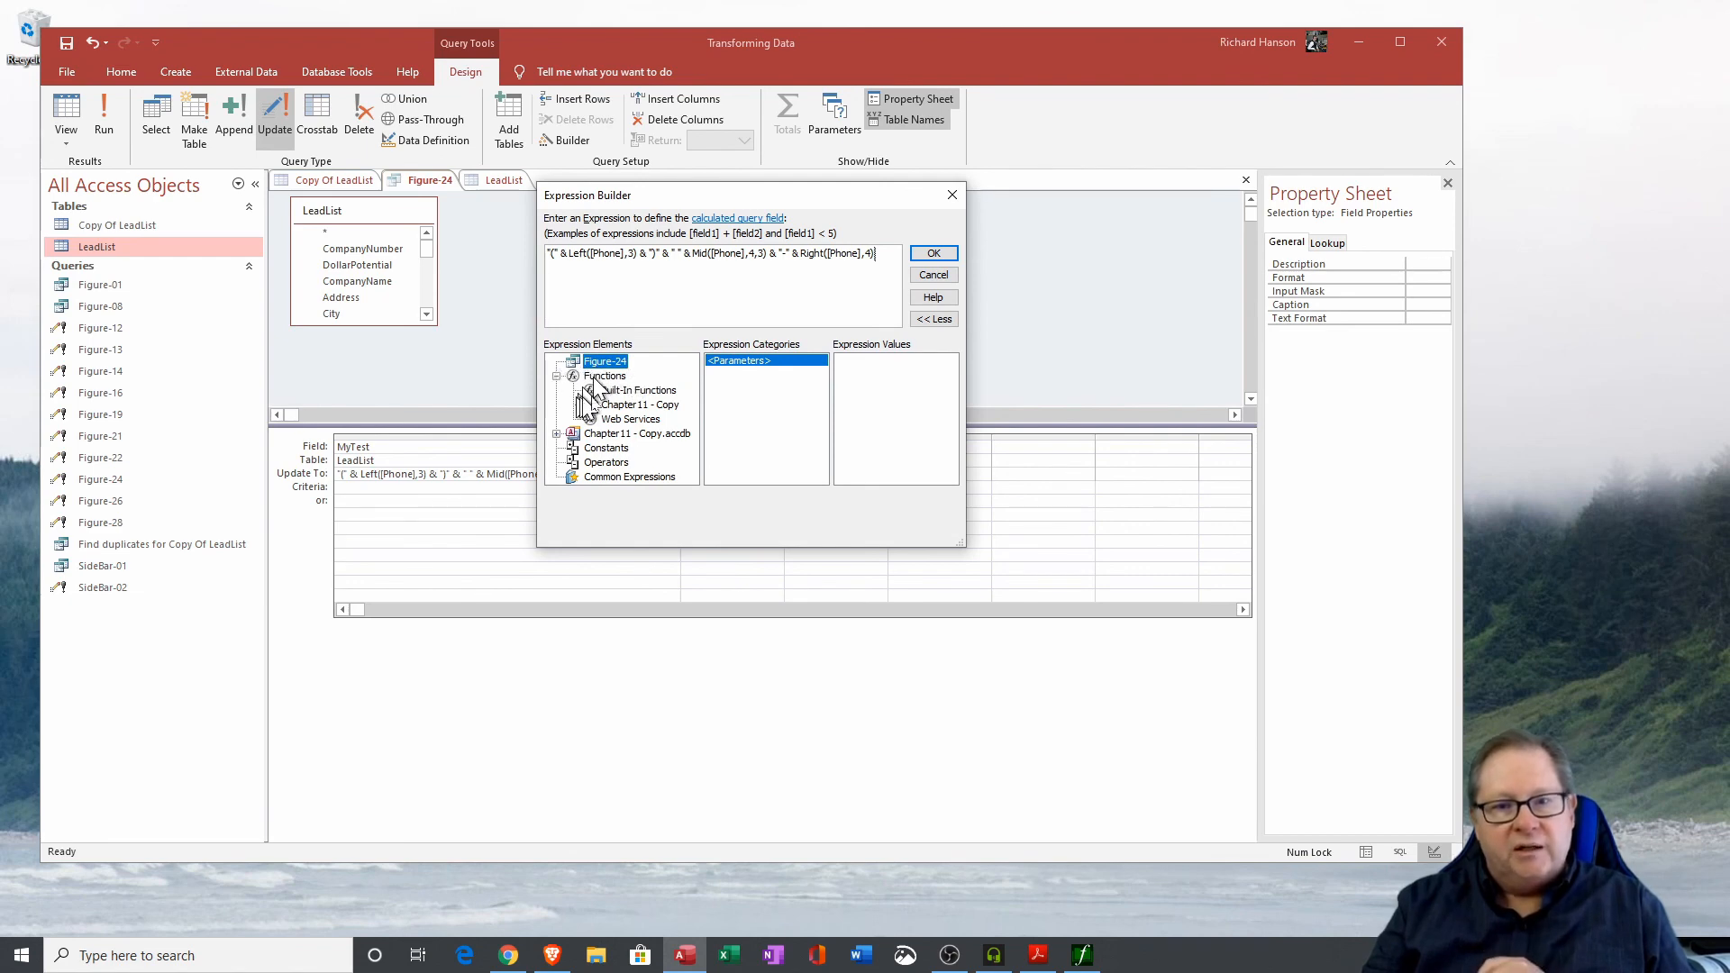
pyautogui.click(620, 390)
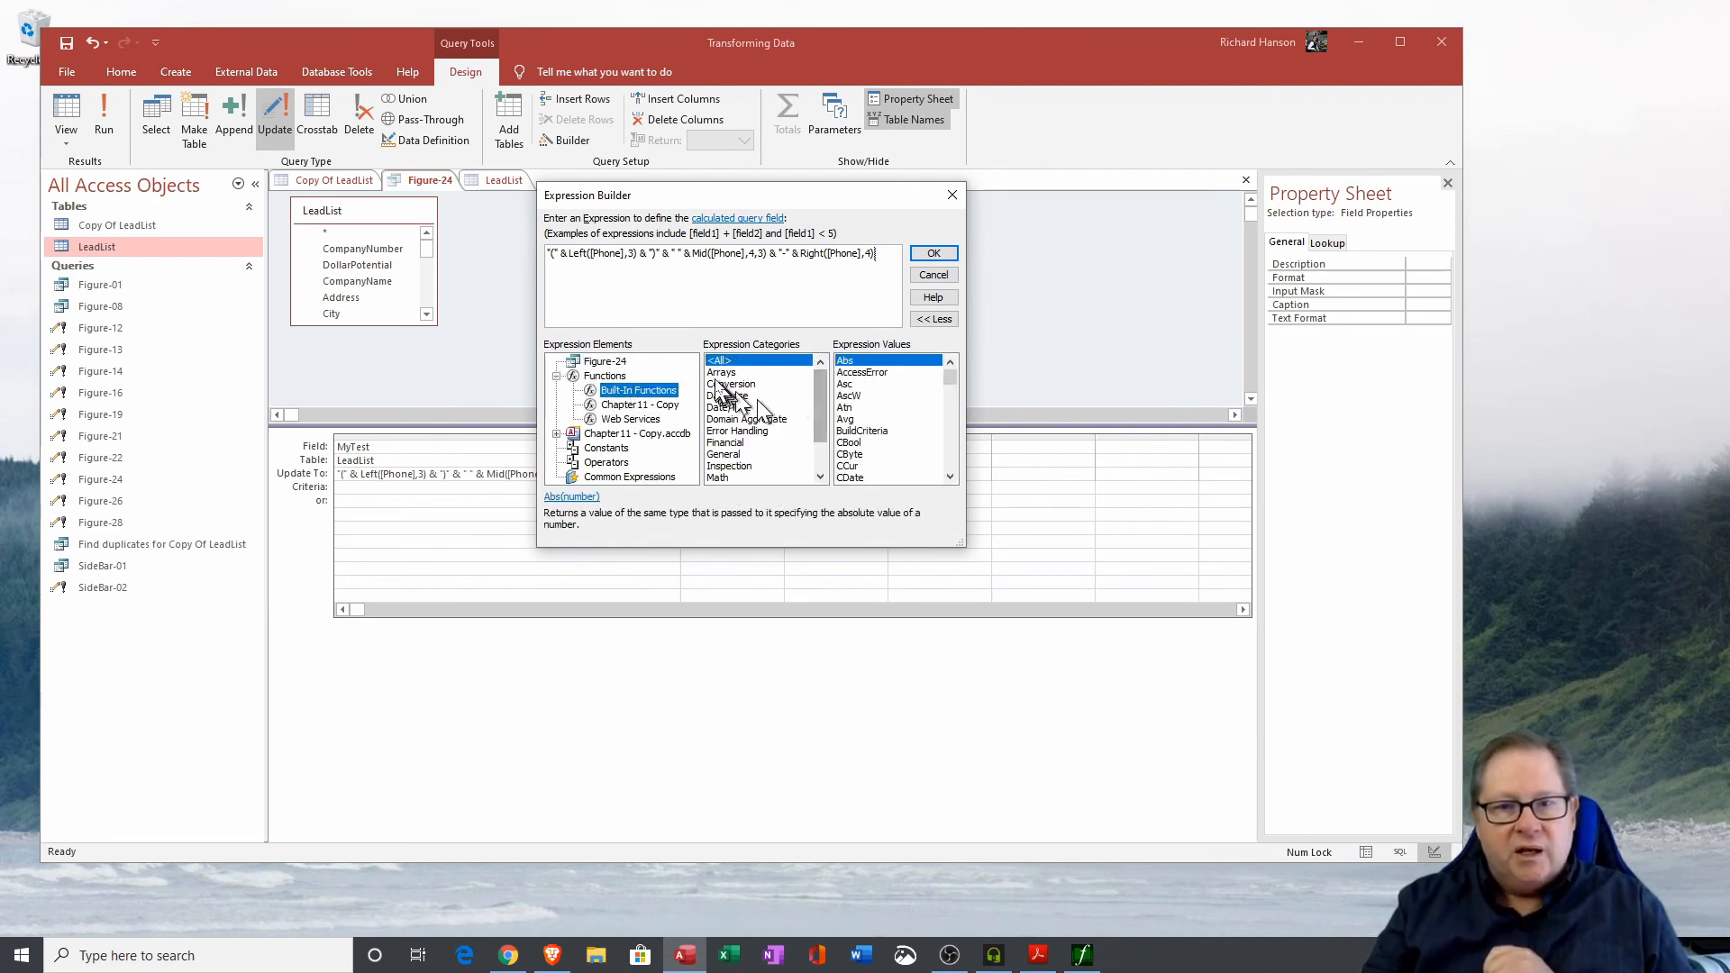
pyautogui.moveTo(950, 382); pyautogui.dragTo(948, 431)
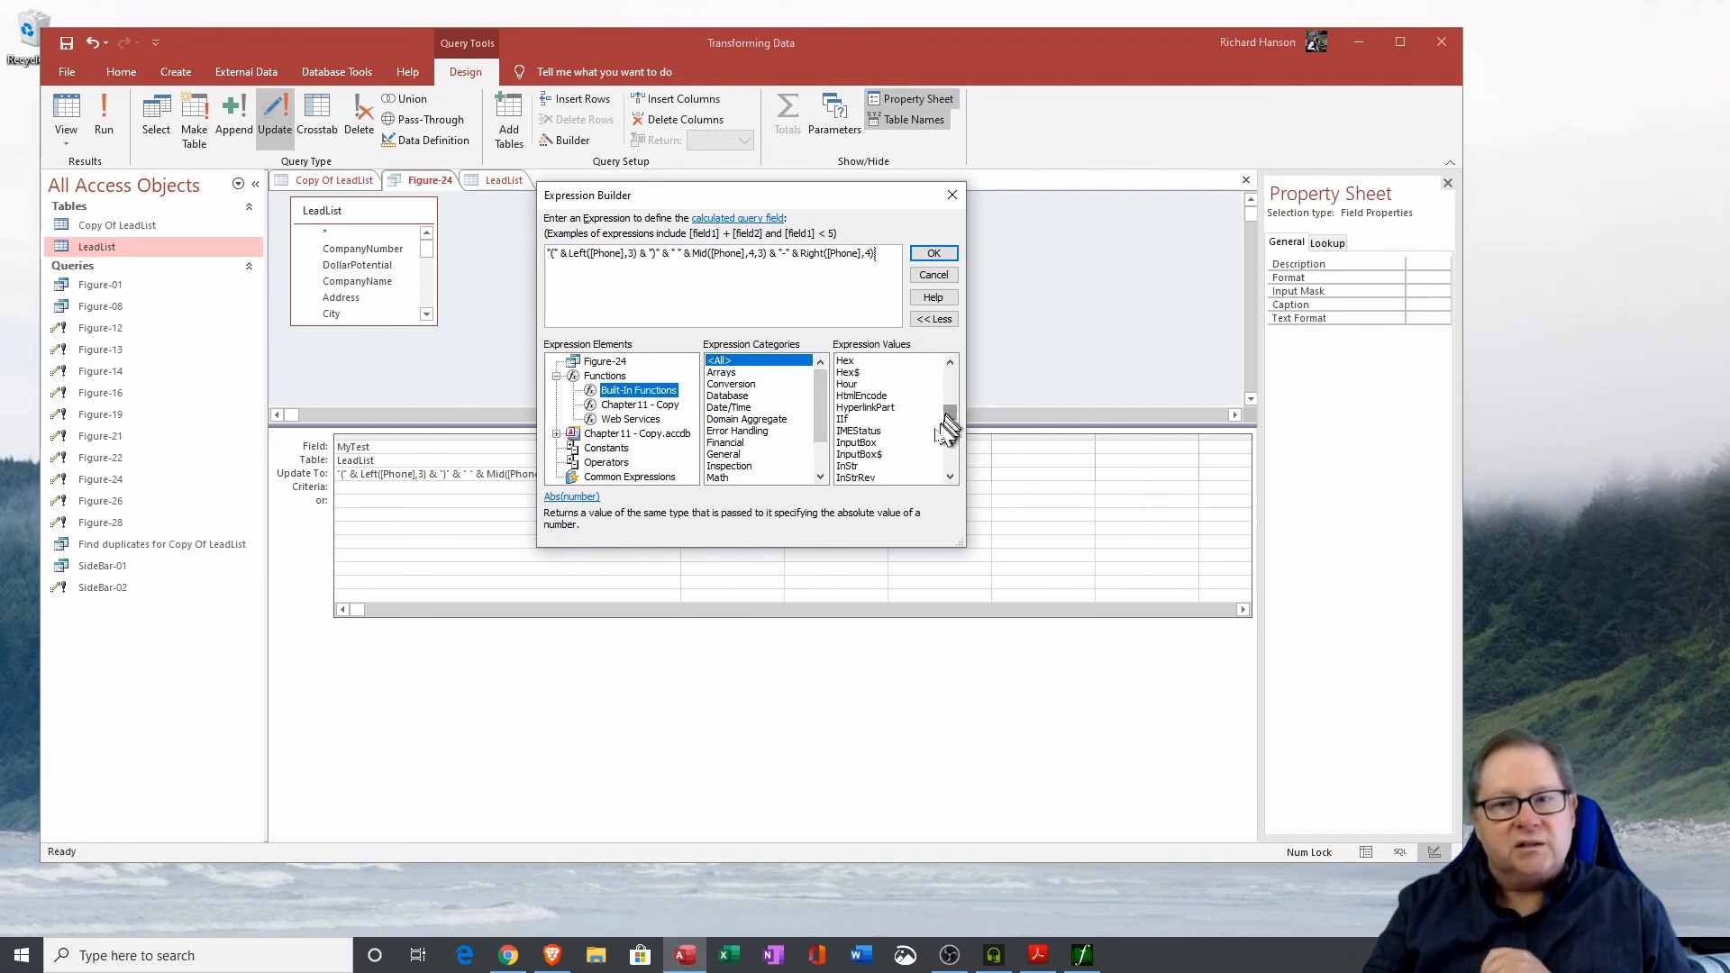
pyautogui.click(860, 443)
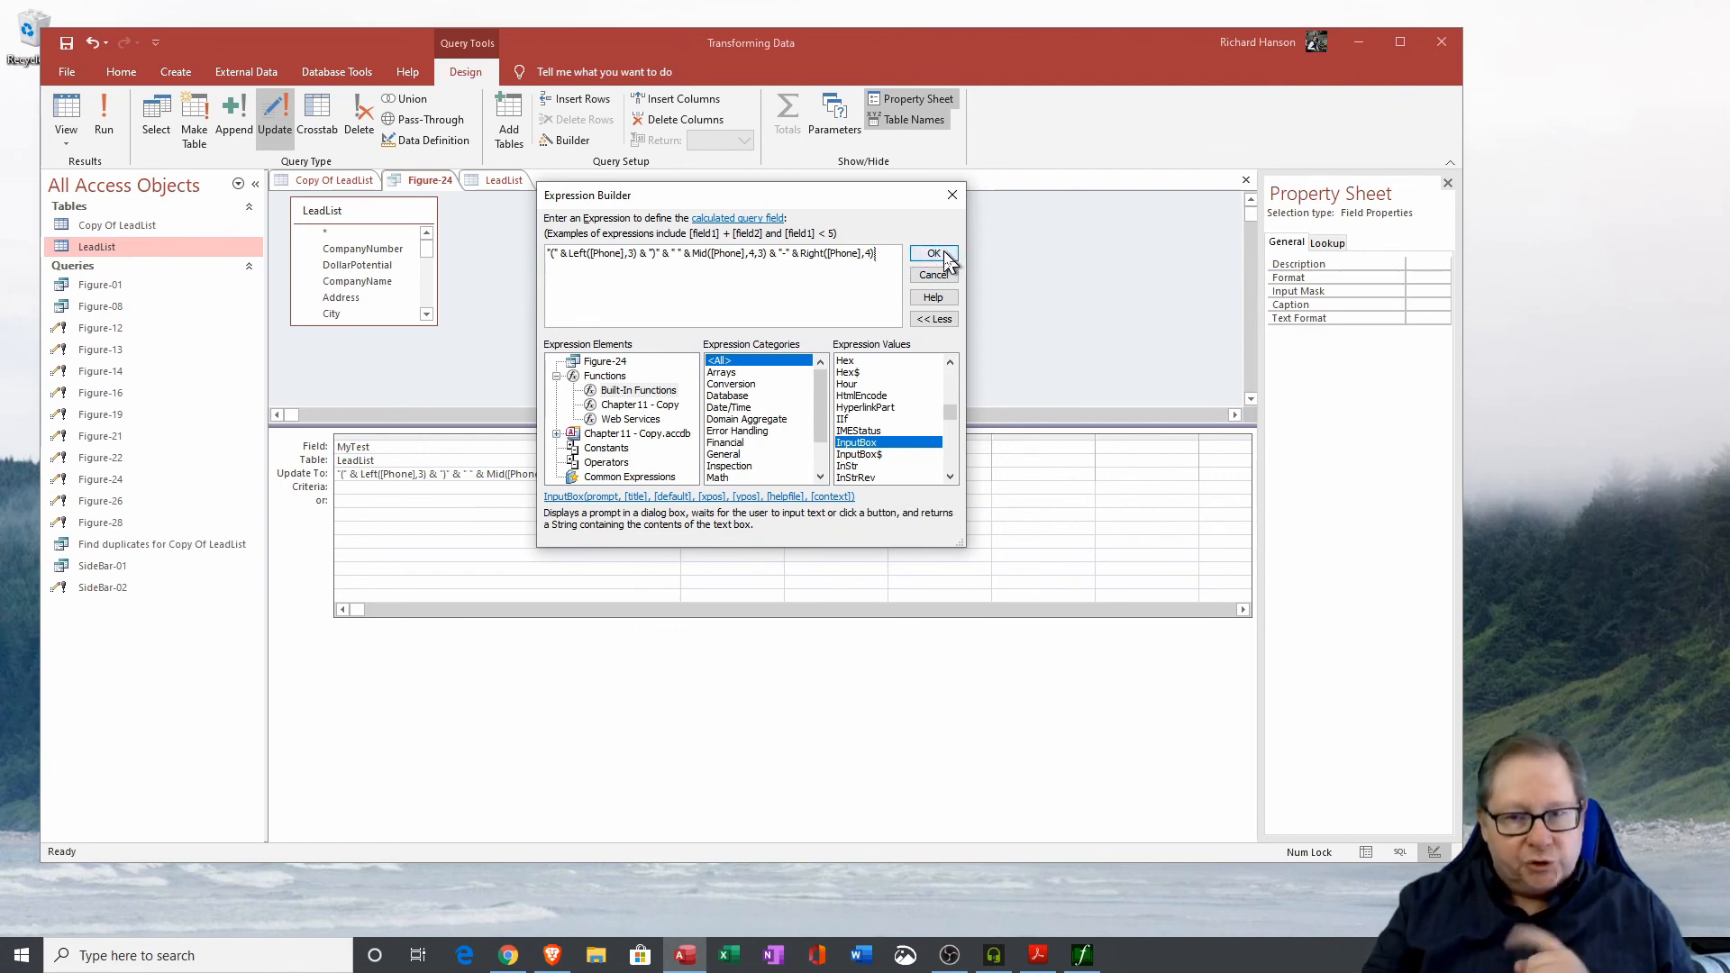
pyautogui.click(933, 255)
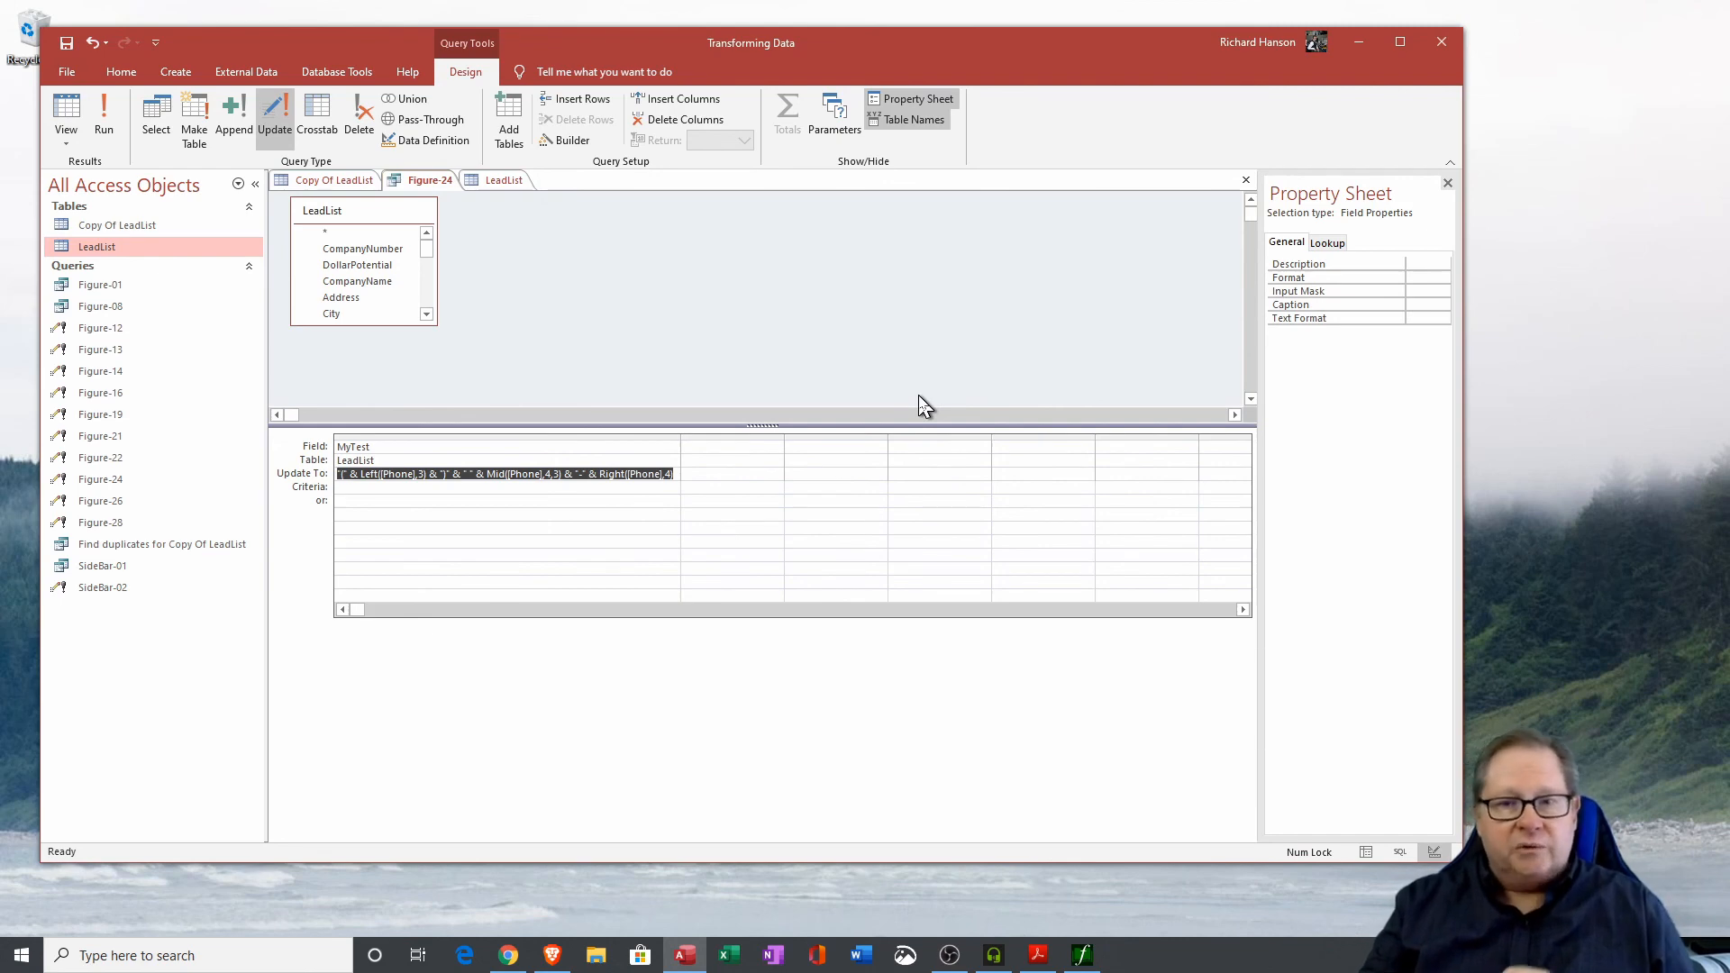